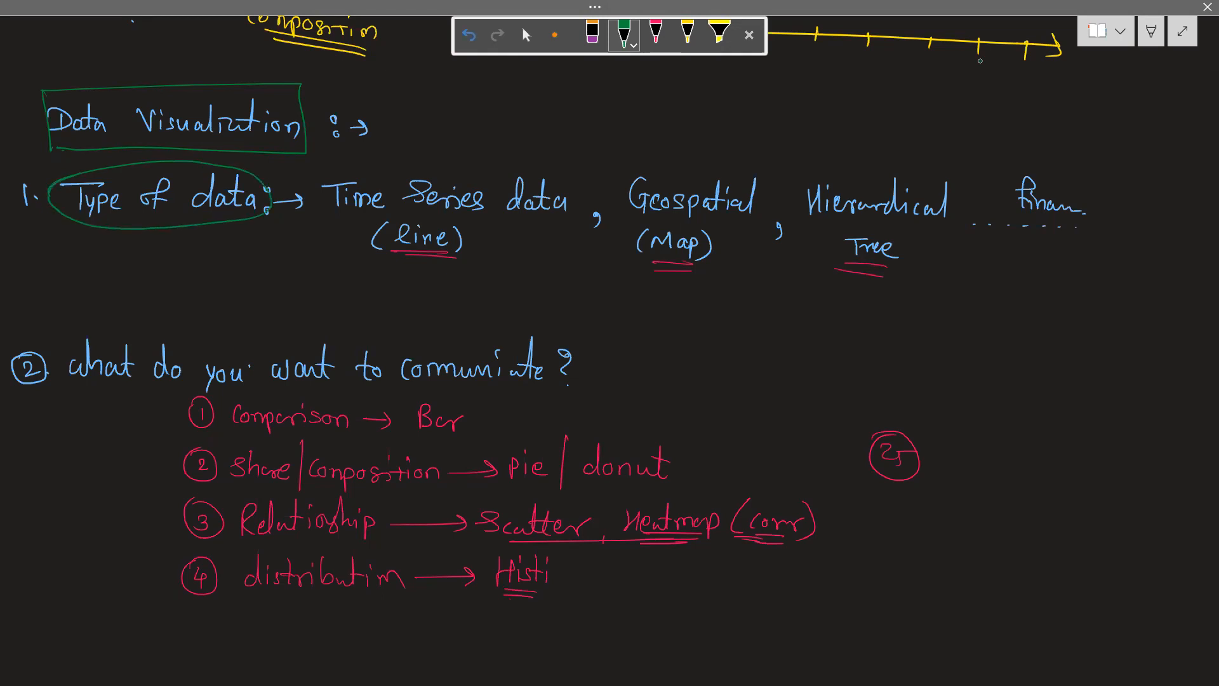
Underline the four data types and the "What do you want to communicate?" question in green
{"action": "left_click_drag", "start_coordinate": [333, 218], "coordinate": [512, 221]}
{"action": "left_click_drag", "start_coordinate": [627, 224], "coordinate": [917, 231]}
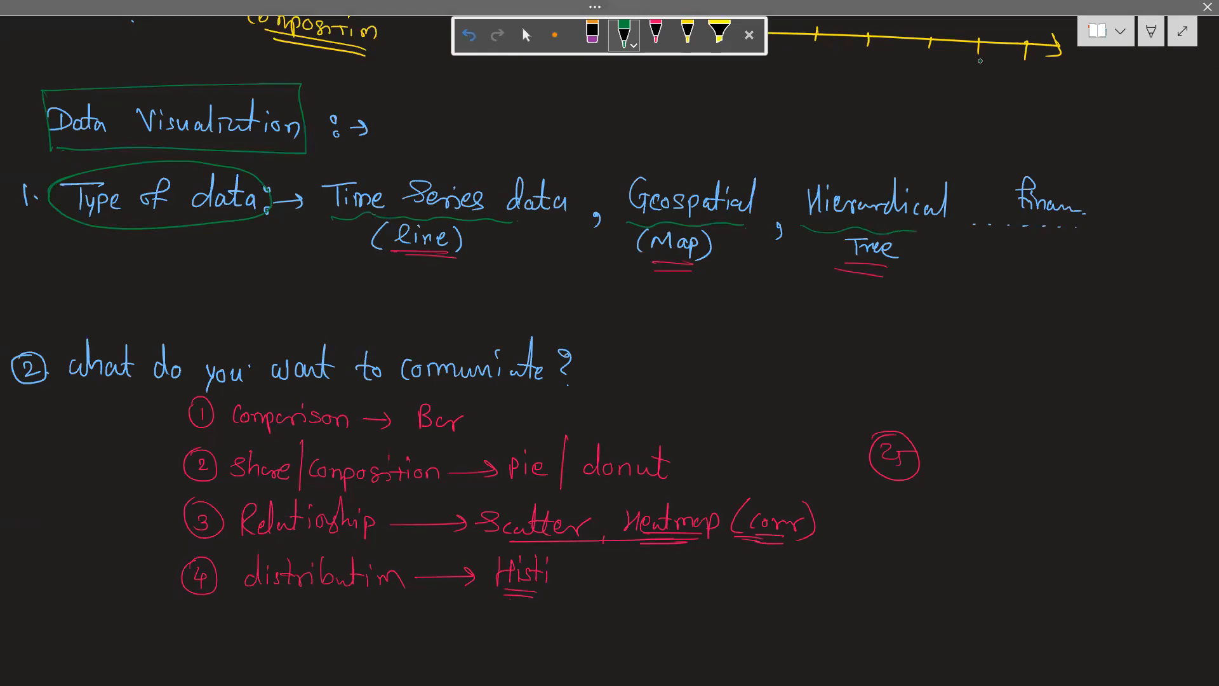
{"action": "left_click_drag", "start_coordinate": [1014, 237], "coordinate": [1112, 248]}
{"action": "left_click_drag", "start_coordinate": [76, 386], "coordinate": [537, 389]}
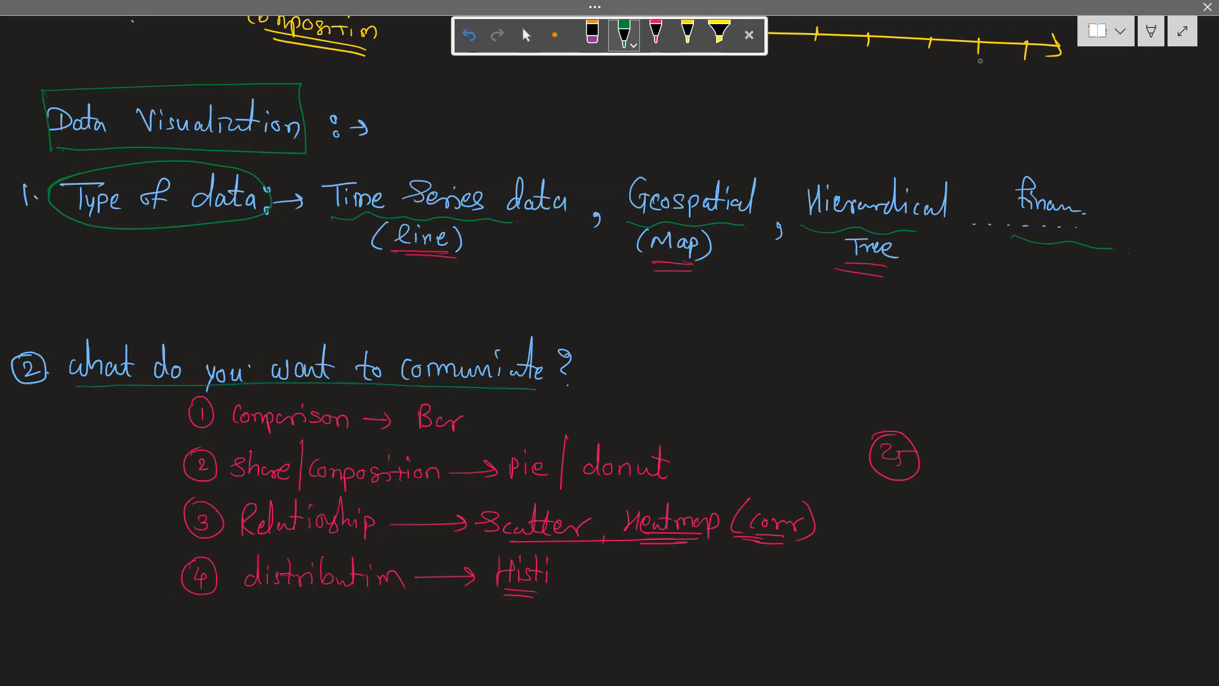
Mark the Comparison and Share/Composition entries in green, and circle their chart types Bar and pie/donut
{"action": "mouse_move", "coordinate": [232, 406]}
{"action": "left_mouse_down"}
{"action": "mouse_move", "coordinate": [352, 406]}
{"action": "mouse_move", "coordinate": [254, 440]}
{"action": "mouse_move", "coordinate": [234, 410]}
{"action": "left_mouse_up"}
{"action": "left_click_drag", "start_coordinate": [414, 434], "coordinate": [457, 437]}
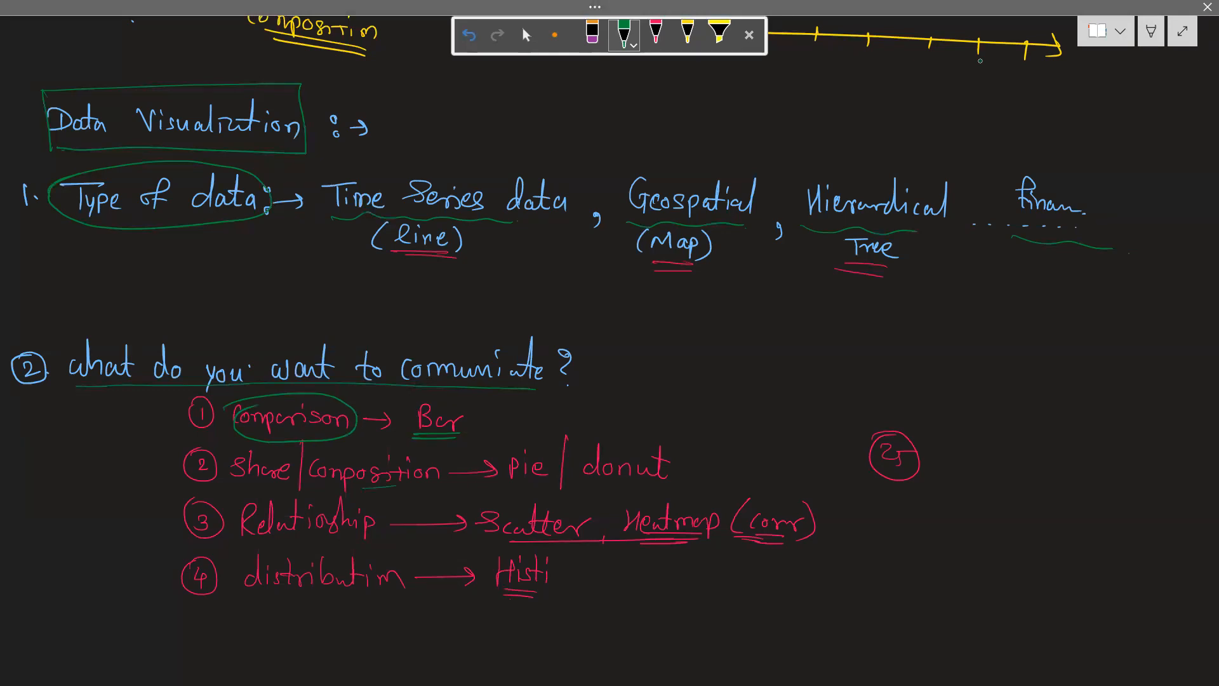
{"action": "left_click_drag", "start_coordinate": [256, 486], "coordinate": [366, 485]}
{"action": "left_click_drag", "start_coordinate": [508, 480], "coordinate": [638, 482]}
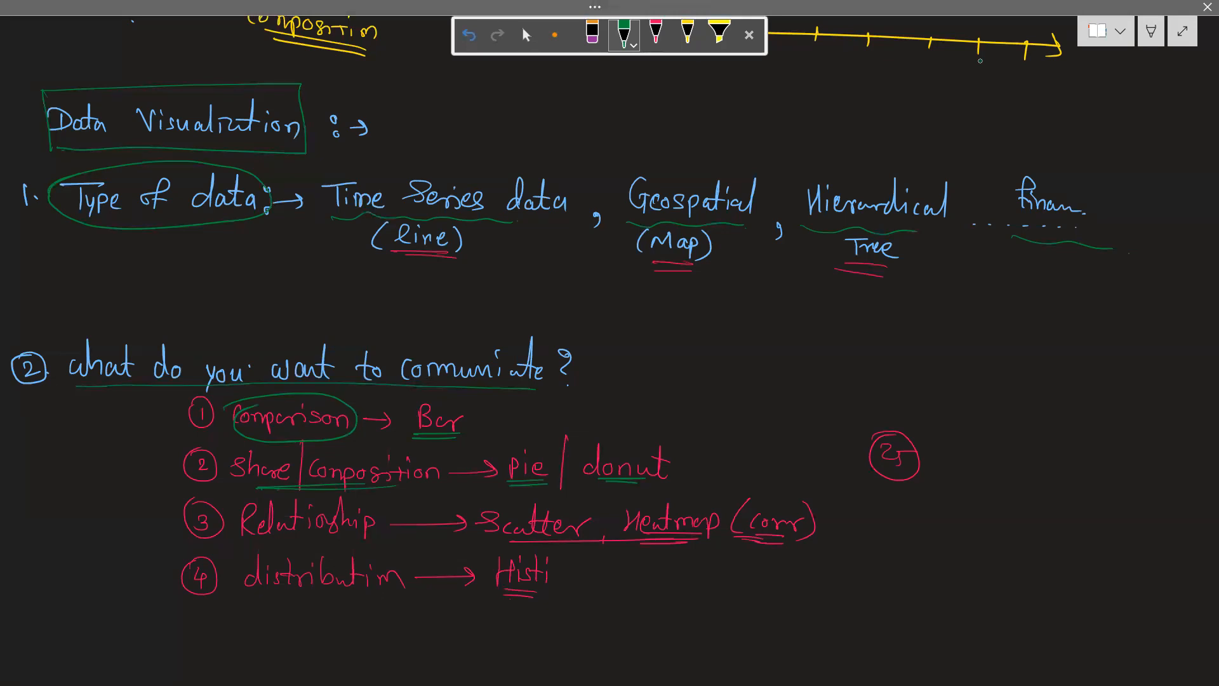
{"action": "mouse_move", "coordinate": [429, 392]}
{"action": "left_mouse_down"}
{"action": "mouse_move", "coordinate": [413, 408]}
{"action": "mouse_move", "coordinate": [438, 388]}
{"action": "left_mouse_up"}
{"action": "mouse_move", "coordinate": [494, 452]}
{"action": "left_mouse_down"}
{"action": "mouse_move", "coordinate": [596, 432]}
{"action": "mouse_move", "coordinate": [502, 494]}
{"action": "mouse_move", "coordinate": [531, 438]}
{"action": "left_mouse_up"}
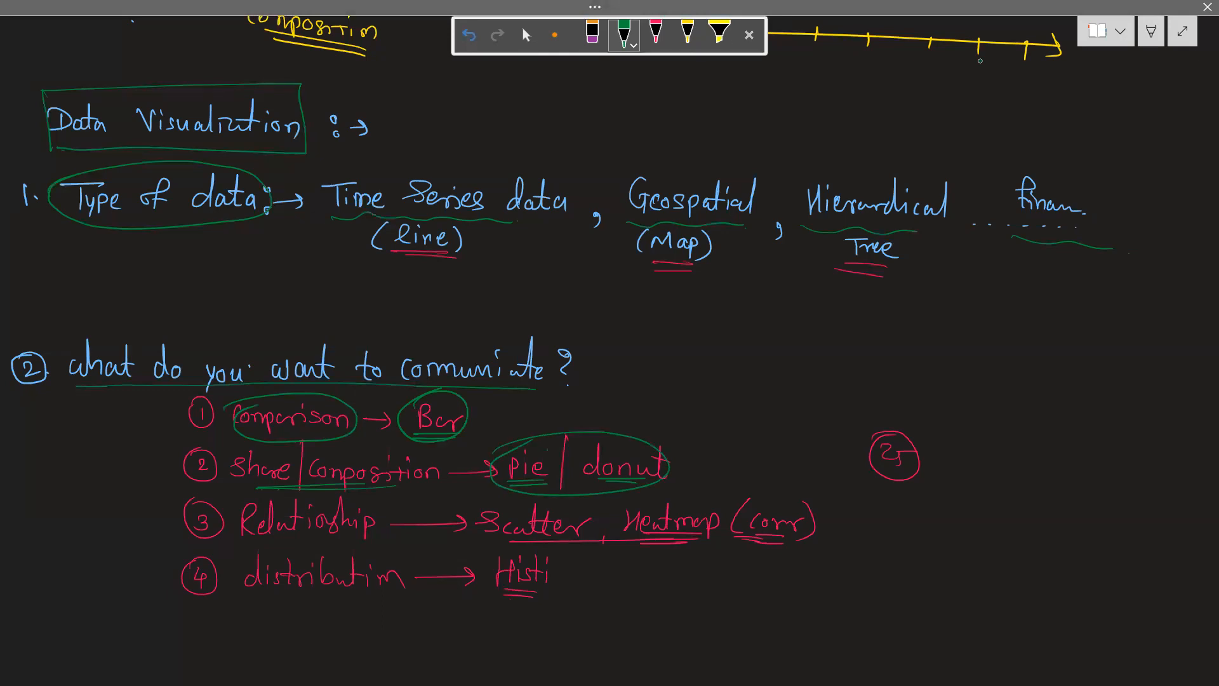
Underline Relationship in green and write underlined variables x and y with upward arrows beneath them in the empty area above the circled 25
{"action": "mouse_move", "coordinate": [253, 541]}
{"action": "left_mouse_down"}
{"action": "mouse_move", "coordinate": [345, 541]}
{"action": "mouse_move", "coordinate": [259, 547]}
{"action": "left_mouse_up"}
{"action": "left_click_drag", "start_coordinate": [963, 329], "coordinate": [981, 340]}
{"action": "mouse_move", "coordinate": [997, 331]}
{"action": "left_mouse_down"}
{"action": "mouse_move", "coordinate": [995, 348]}
{"action": "mouse_move", "coordinate": [1061, 343]}
{"action": "left_mouse_up"}
{"action": "mouse_move", "coordinate": [1070, 332]}
{"action": "left_mouse_down"}
{"action": "mouse_move", "coordinate": [1055, 368]}
{"action": "mouse_move", "coordinate": [1072, 367]}
{"action": "left_mouse_up"}
{"action": "left_click_drag", "start_coordinate": [1036, 374], "coordinate": [1071, 378]}
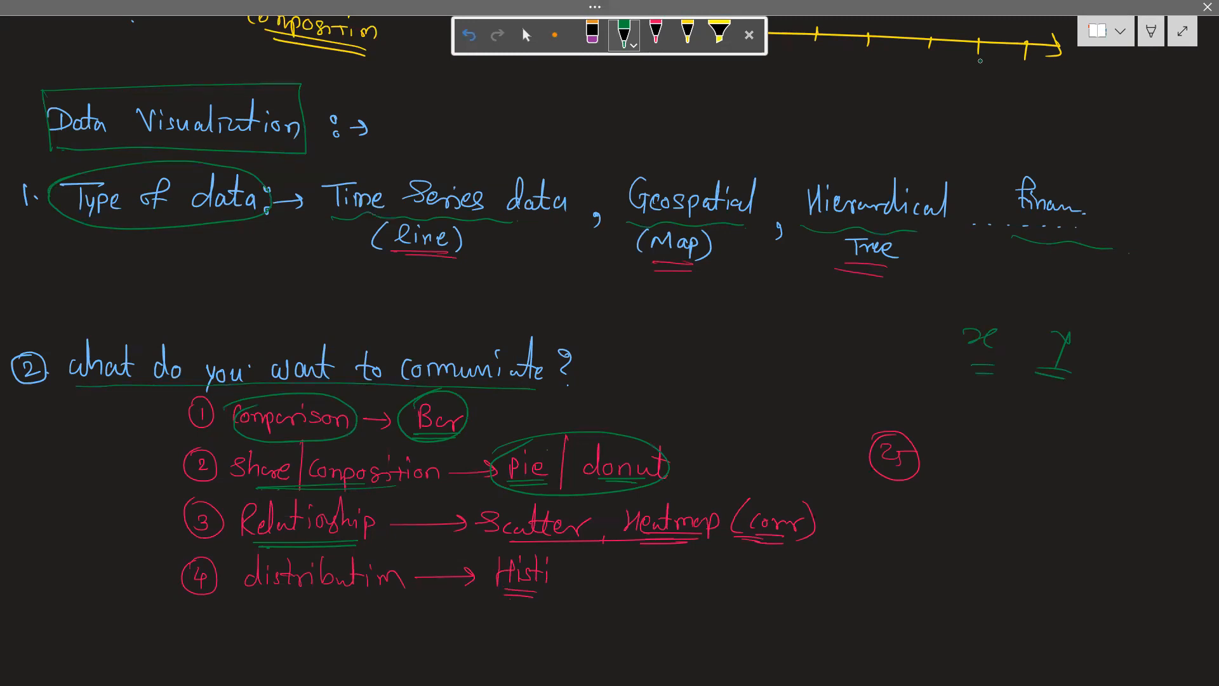
{"action": "left_click_drag", "start_coordinate": [980, 395], "coordinate": [981, 426]}
{"action": "mouse_move", "coordinate": [965, 410]}
{"action": "left_mouse_down"}
{"action": "mouse_move", "coordinate": [971, 399]}
{"action": "mouse_move", "coordinate": [1068, 427]}
{"action": "left_mouse_up"}
{"action": "left_click_drag", "start_coordinate": [1053, 424], "coordinate": [1083, 416]}
Circle Scatter, Heatmap (corr) in green, then underline corr and draw a downward arrow to it
{"action": "mouse_move", "coordinate": [473, 515]}
{"action": "left_mouse_down"}
{"action": "mouse_move", "coordinate": [709, 501]}
{"action": "mouse_move", "coordinate": [822, 533]}
{"action": "mouse_move", "coordinate": [549, 553]}
{"action": "mouse_move", "coordinate": [498, 504]}
{"action": "left_mouse_up"}
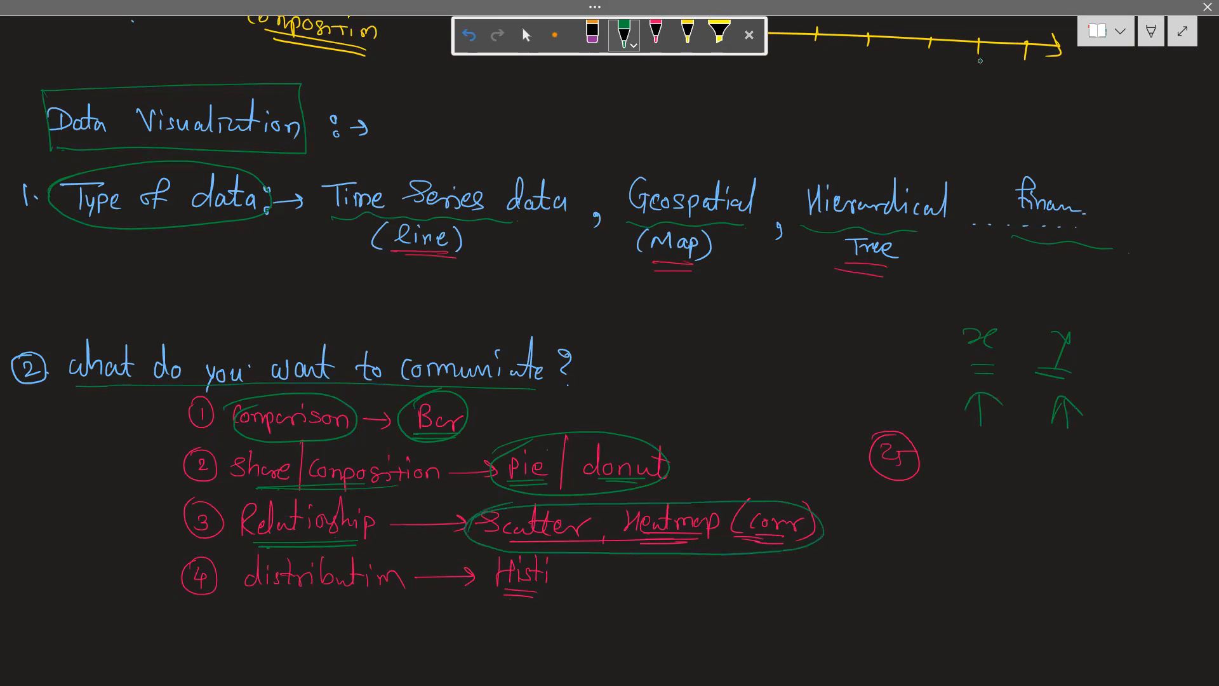
{"action": "left_click_drag", "start_coordinate": [753, 540], "coordinate": [805, 540]}
{"action": "mouse_move", "coordinate": [788, 434]}
{"action": "left_mouse_down"}
{"action": "mouse_move", "coordinate": [783, 493]}
{"action": "mouse_move", "coordinate": [797, 480]}
{"action": "left_mouse_up"}
Underline Distribution and its histogram entry in green, and contrast them with two sketched bars and a second circle around Bar
{"action": "left_click_drag", "start_coordinate": [242, 607], "coordinate": [376, 606]}
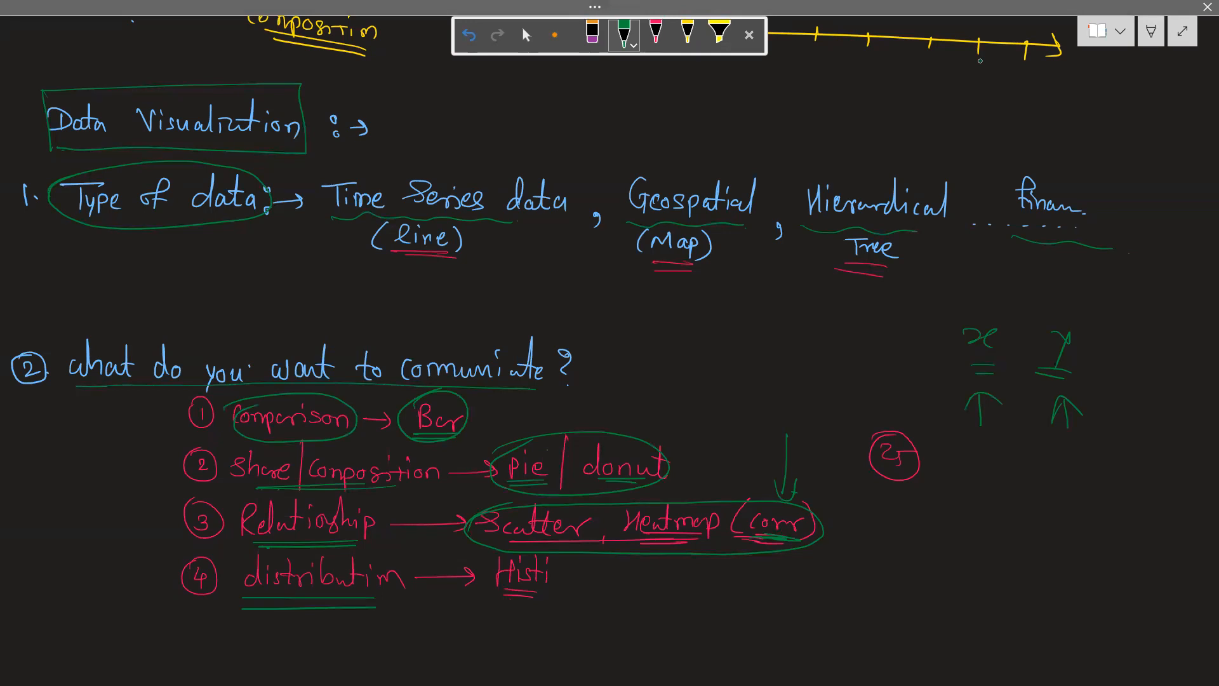
{"action": "left_click_drag", "start_coordinate": [486, 591], "coordinate": [542, 592]}
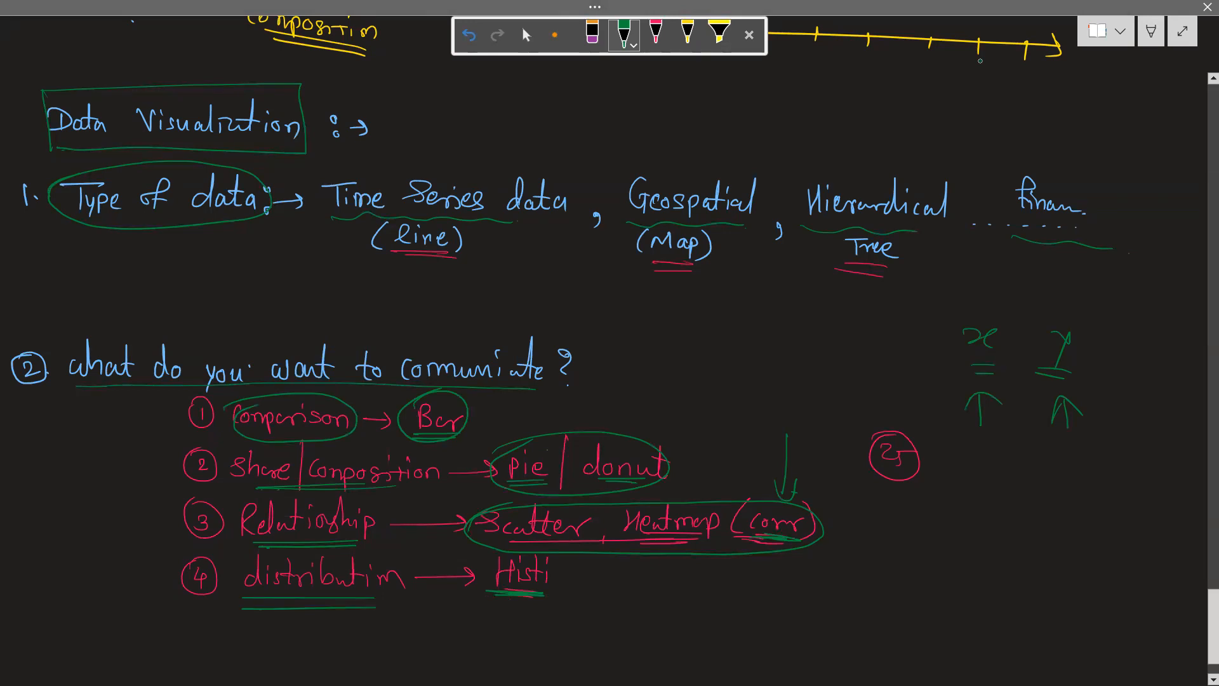
{"action": "mouse_move", "coordinate": [728, 609]}
{"action": "left_mouse_down"}
{"action": "mouse_move", "coordinate": [753, 610]}
{"action": "mouse_move", "coordinate": [756, 575]}
{"action": "mouse_move", "coordinate": [755, 609]}
{"action": "mouse_move", "coordinate": [791, 606]}
{"action": "left_mouse_up"}
{"action": "mouse_move", "coordinate": [463, 431]}
{"action": "left_mouse_down"}
{"action": "mouse_move", "coordinate": [411, 434]}
{"action": "mouse_move", "coordinate": [423, 437]}
{"action": "mouse_move", "coordinate": [410, 392]}
{"action": "left_mouse_up"}
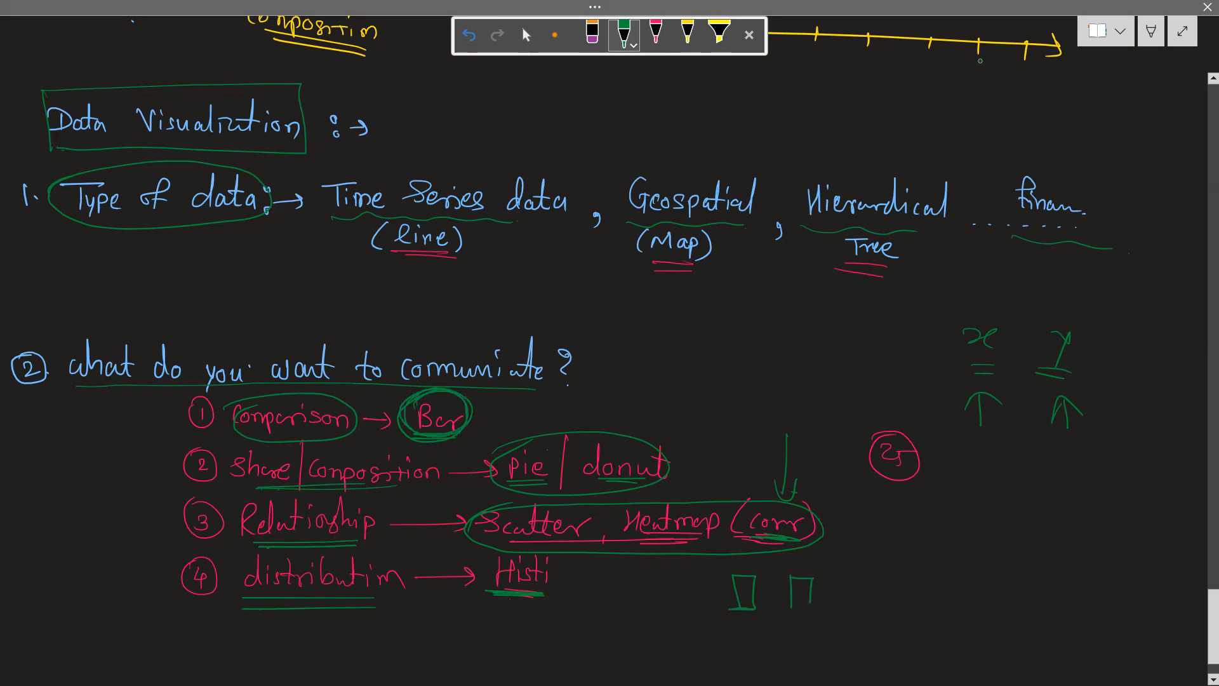
{"action": "left_click_drag", "start_coordinate": [499, 604], "coordinate": [548, 605]}
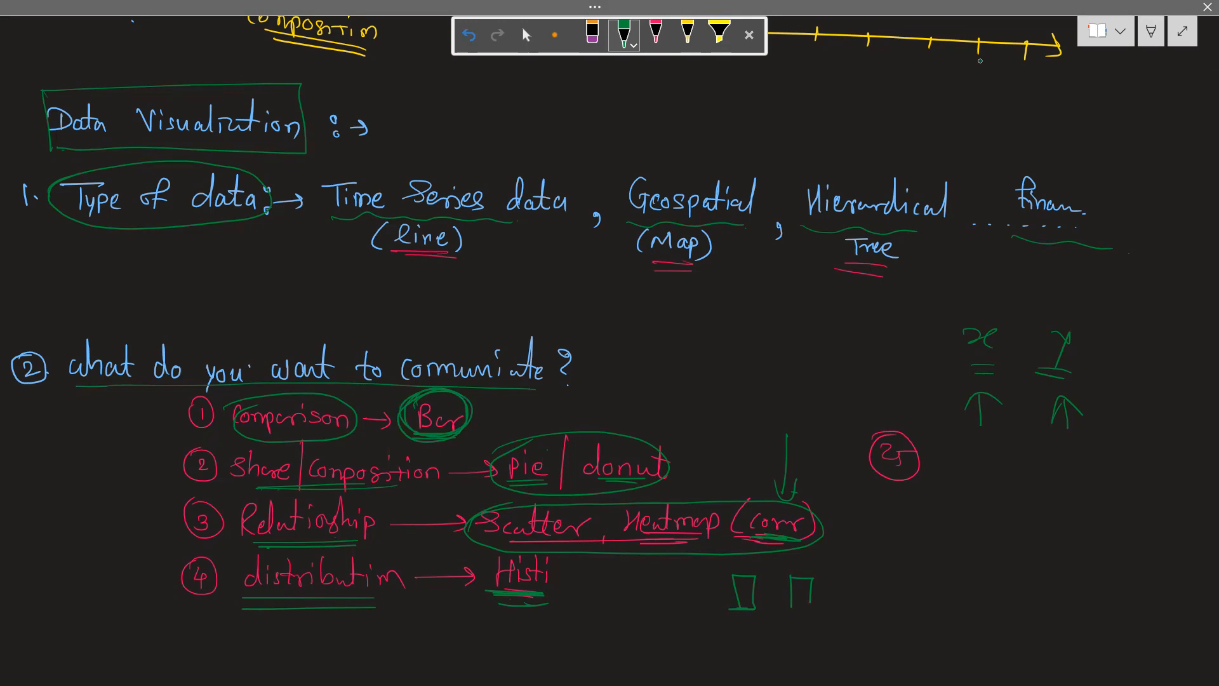
Handwrite the underlined heading "Dashboard design :→" in yellow on the blank area below the existing notes
{"action": "scroll", "coordinate": [981, 61], "scroll_direction": "down", "scroll_amount": 10}
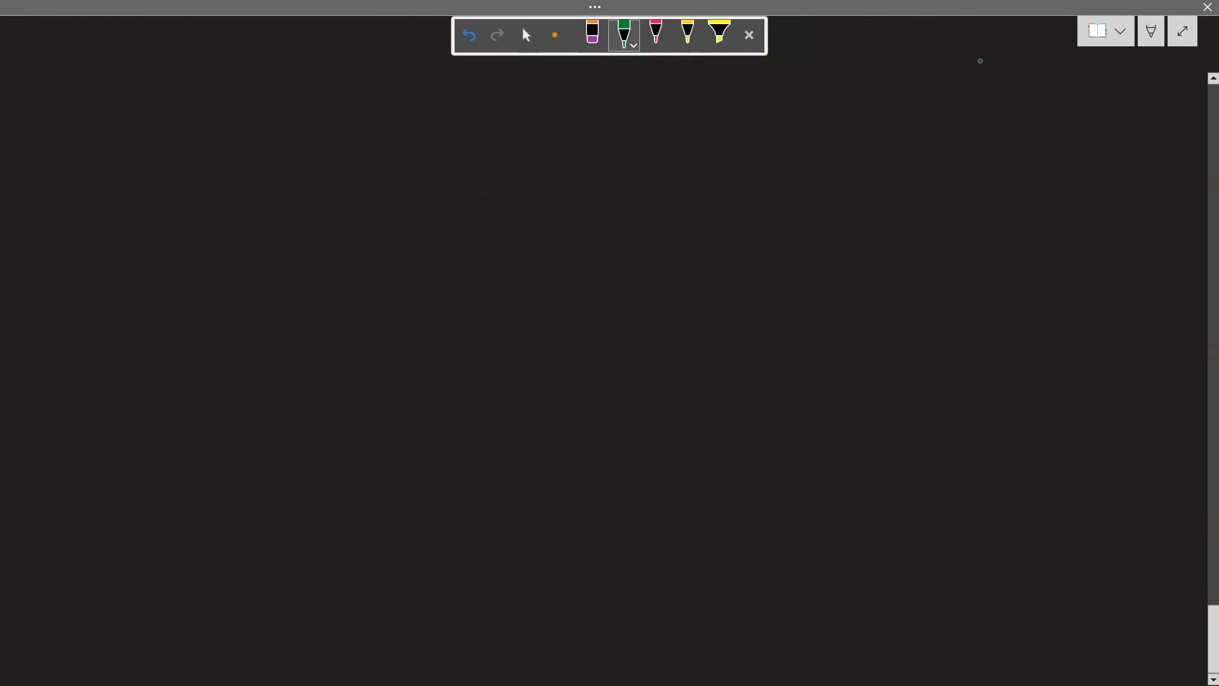
{"action": "left_click", "coordinate": [688, 33]}
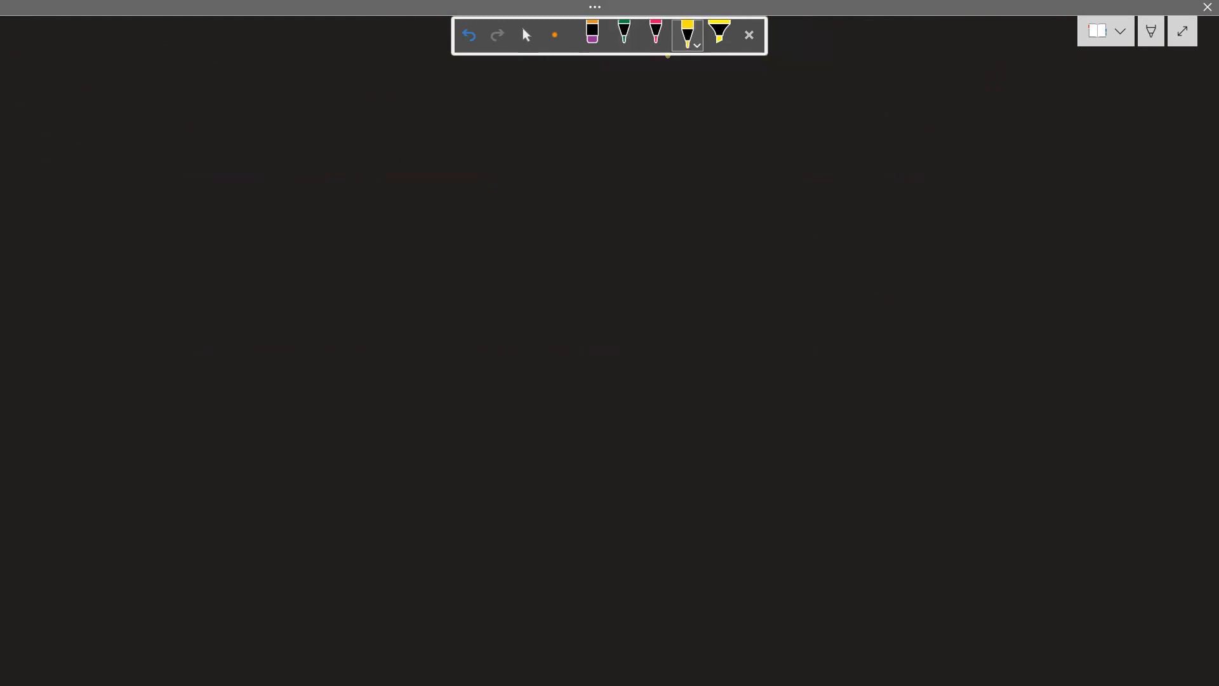
{"action": "left_click", "coordinate": [748, 38]}
{"action": "mouse_move", "coordinate": [41, 50]}
{"action": "left_mouse_down"}
{"action": "mouse_move", "coordinate": [105, 43]}
{"action": "mouse_move", "coordinate": [99, 53]}
{"action": "left_mouse_up"}
{"action": "mouse_move", "coordinate": [111, 29]}
{"action": "left_mouse_down"}
{"action": "mouse_move", "coordinate": [117, 55]}
{"action": "mouse_move", "coordinate": [177, 51]}
{"action": "mouse_move", "coordinate": [192, 26]}
{"action": "mouse_move", "coordinate": [192, 57]}
{"action": "left_mouse_up"}
{"action": "left_click_drag", "start_coordinate": [227, 50], "coordinate": [236, 56]}
{"action": "left_click_drag", "start_coordinate": [241, 52], "coordinate": [252, 54]}
{"action": "mouse_move", "coordinate": [267, 39]}
{"action": "left_mouse_down"}
{"action": "mouse_move", "coordinate": [260, 57]}
{"action": "mouse_move", "coordinate": [281, 75]}
{"action": "mouse_move", "coordinate": [344, 44]}
{"action": "mouse_move", "coordinate": [335, 60]}
{"action": "left_mouse_up"}
{"action": "mouse_move", "coordinate": [354, 47]}
{"action": "left_mouse_down"}
{"action": "mouse_move", "coordinate": [379, 47]}
{"action": "mouse_move", "coordinate": [370, 53]}
{"action": "left_mouse_up"}
{"action": "left_click_drag", "start_coordinate": [59, 64], "coordinate": [294, 65]}
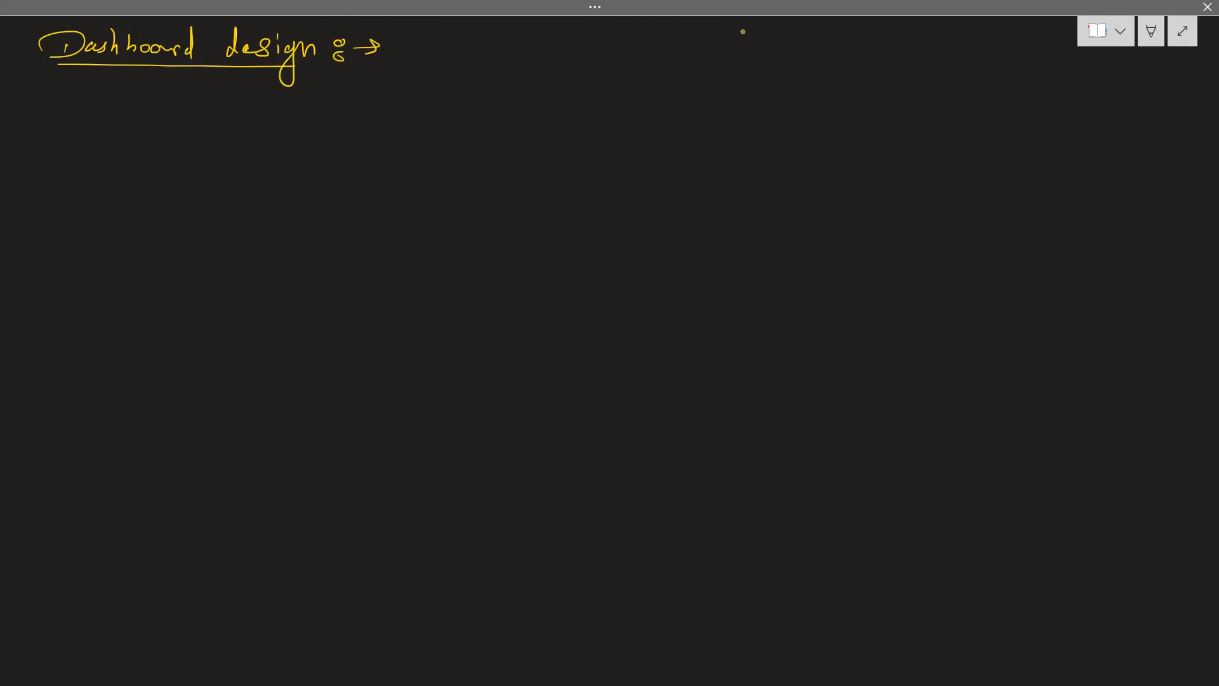
Switch to the Edge browser and run an image search for "dashboards in power bi examples" in a new tab
{"action": "key", "text": "alt+Tab"}
{"action": "key", "text": "alt+Tab"}
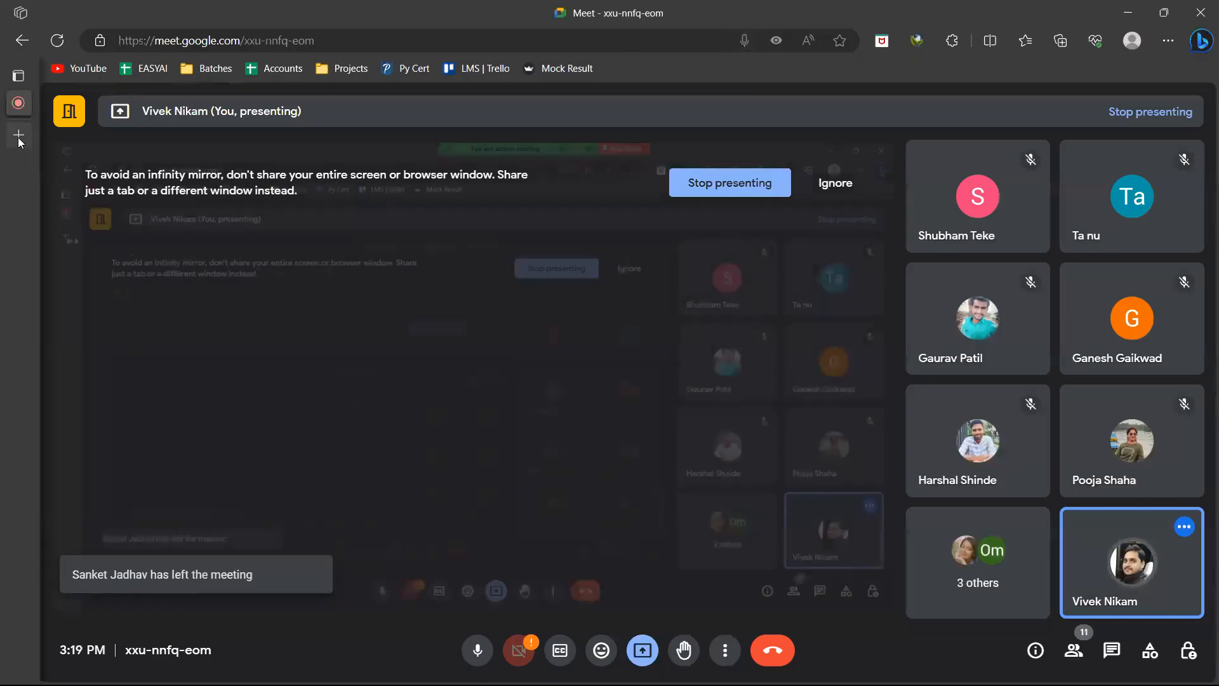
{"action": "left_click", "coordinate": [18, 136]}
{"action": "type", "text": "dashboards"}
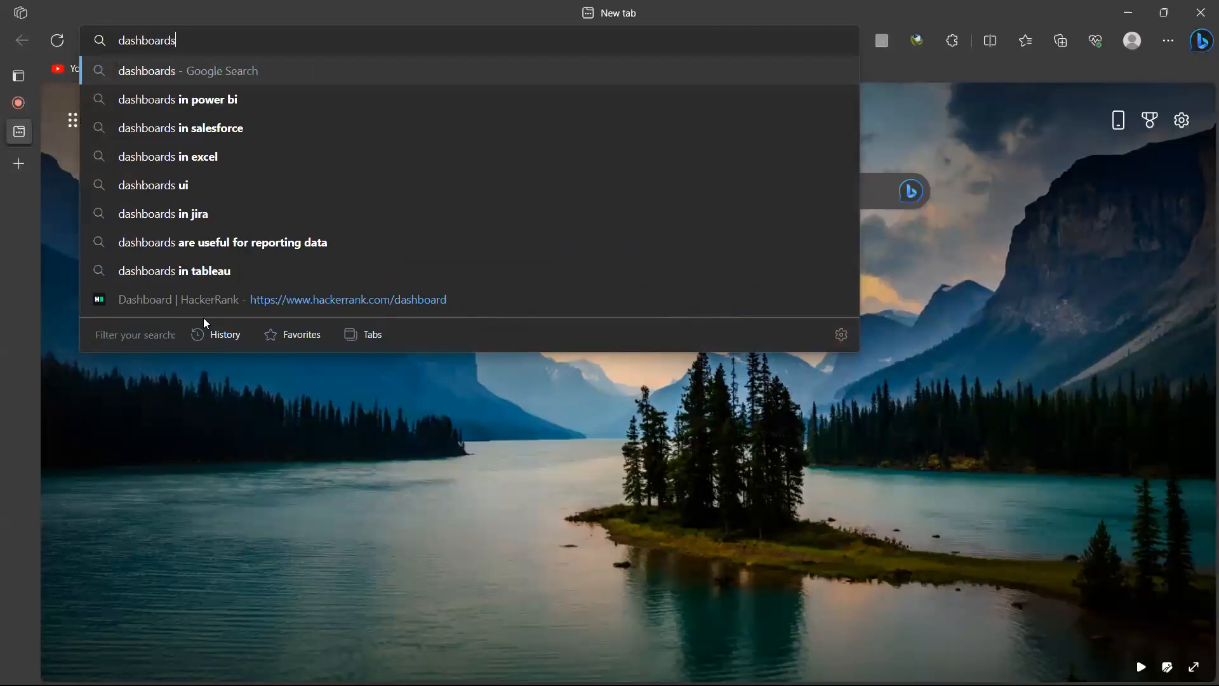
{"action": "key", "text": "Down"}
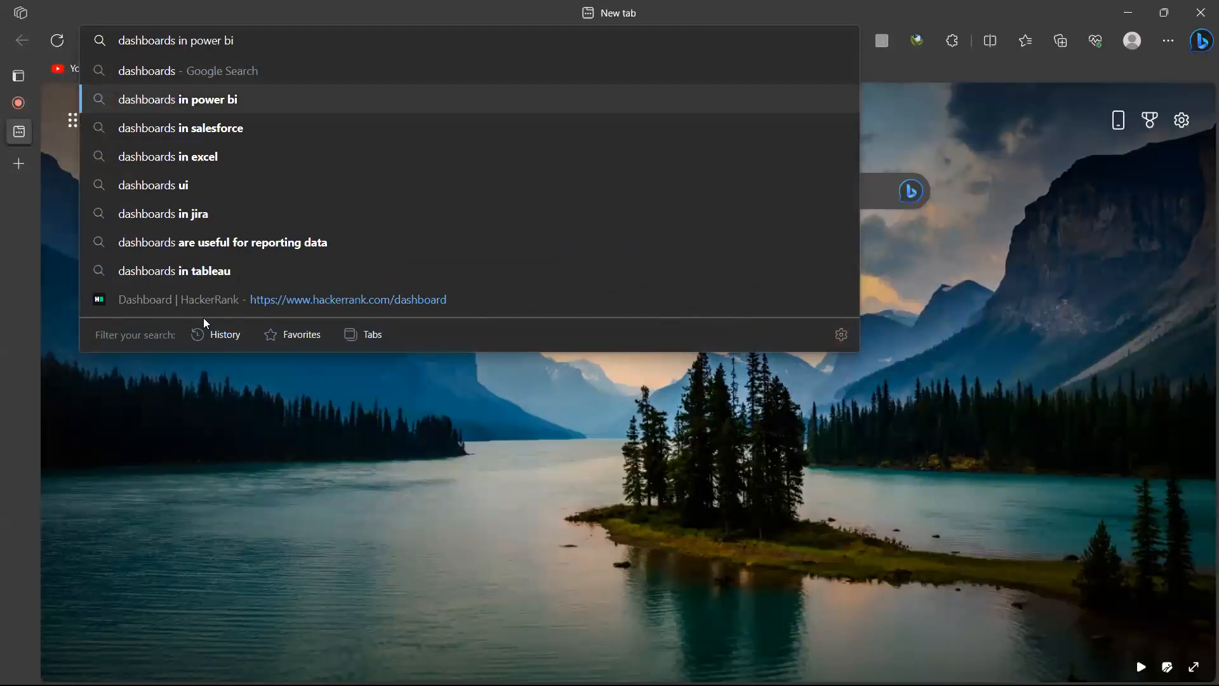
{"action": "type", "text": "examples"}
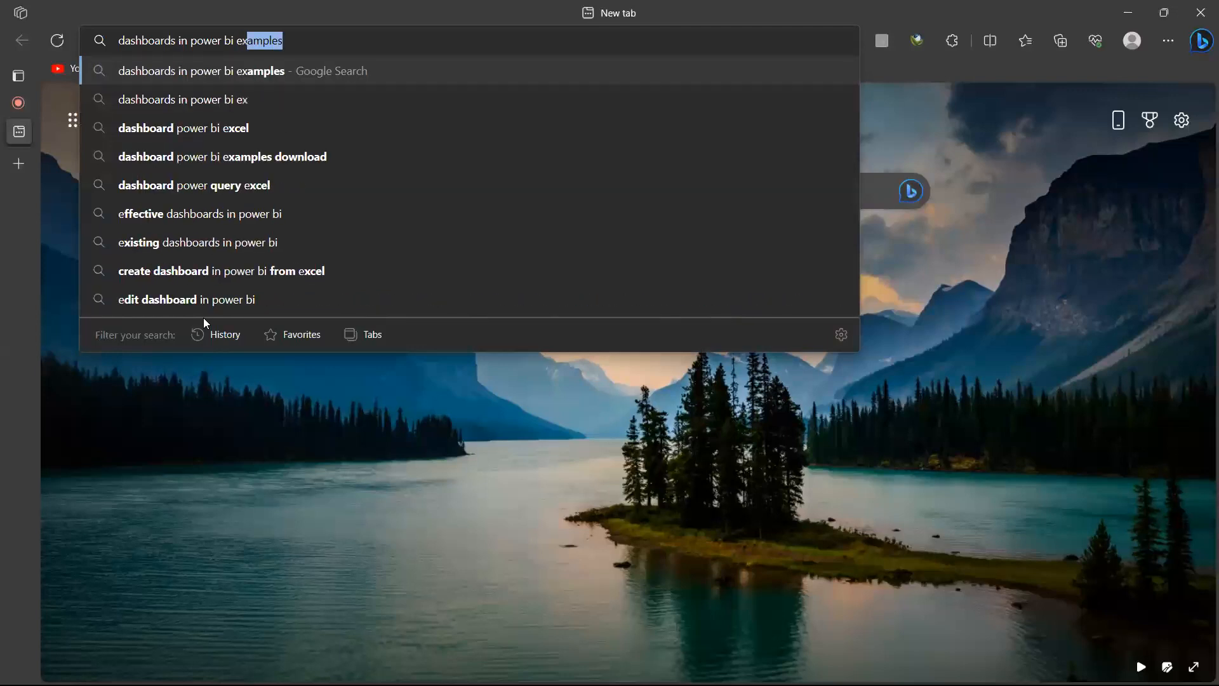
{"action": "key", "text": "Return"}
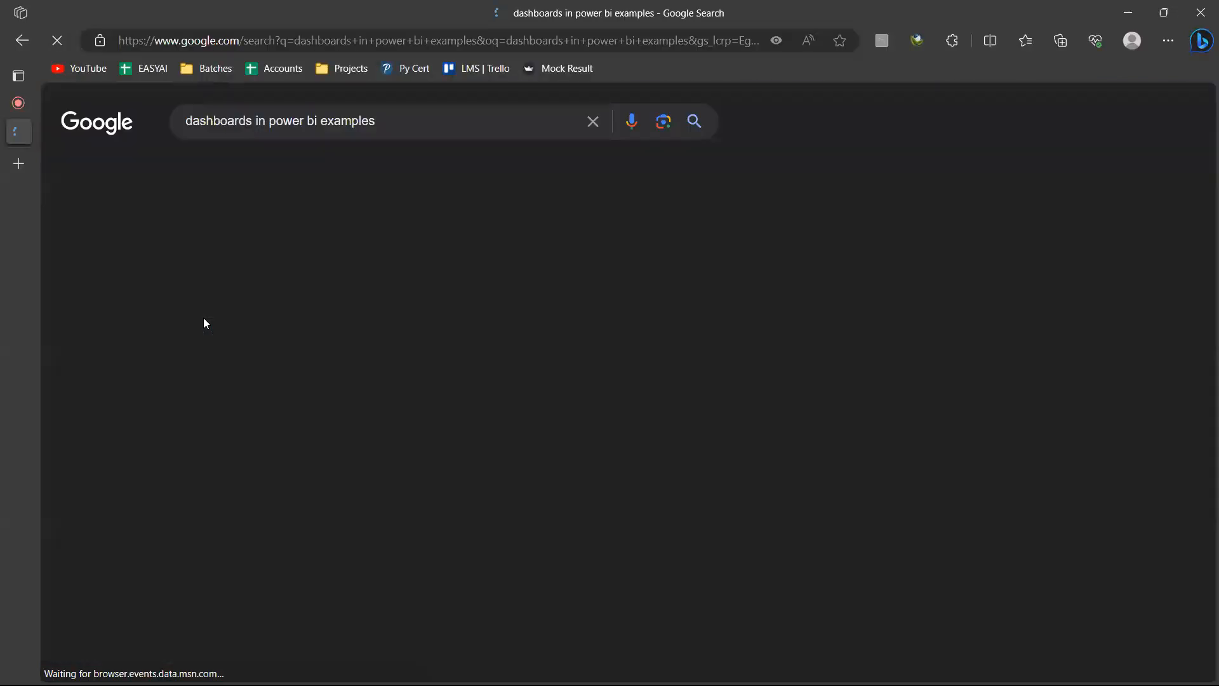
{"action": "left_click", "coordinate": [252, 180]}
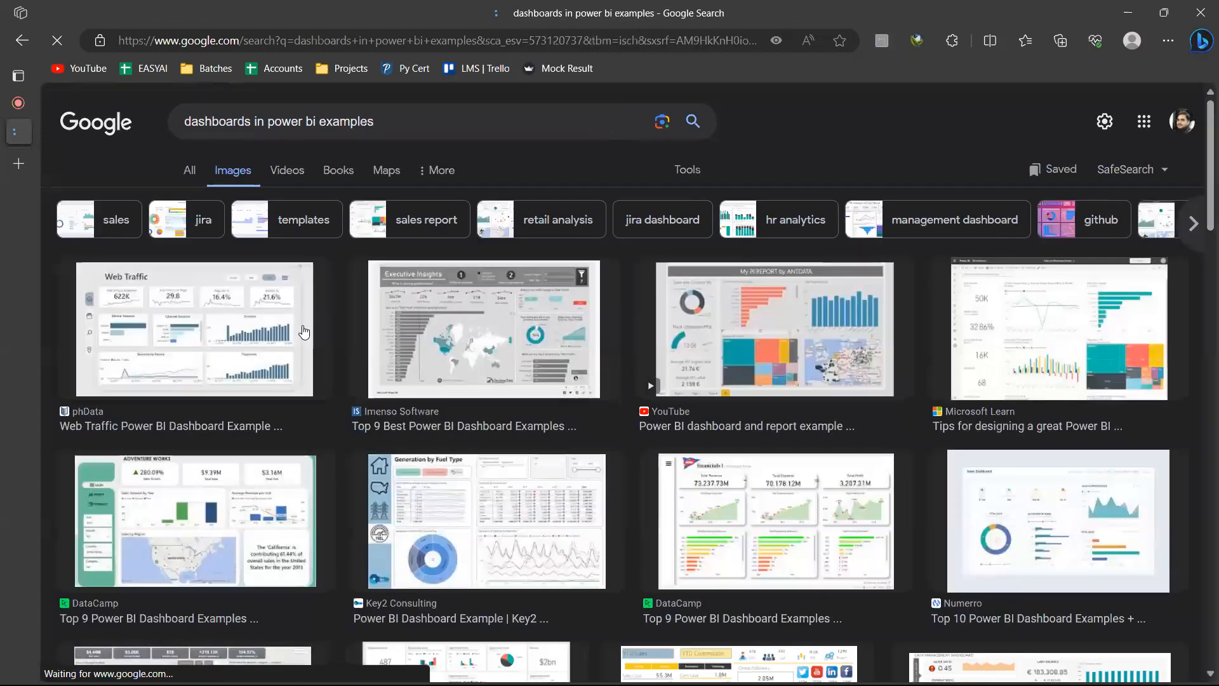
Open the phData Web Traffic dashboard image at full size in its own tab
{"action": "left_click", "coordinate": [150, 335]}
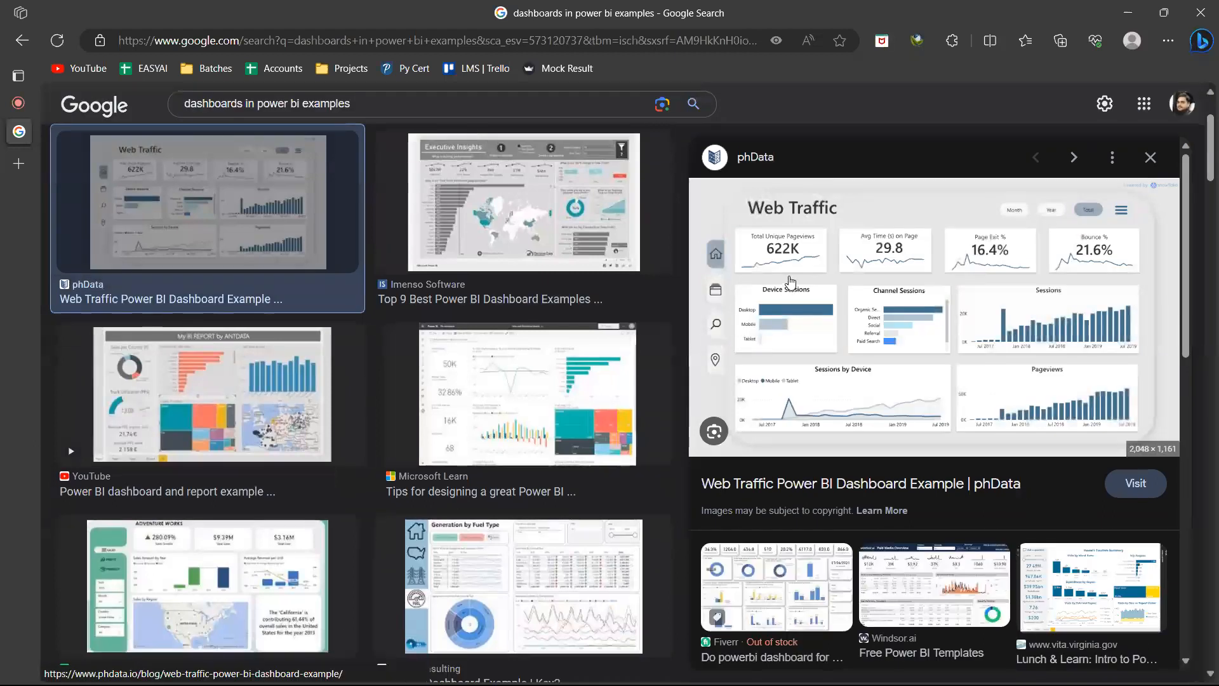
{"action": "right_click", "coordinate": [854, 314]}
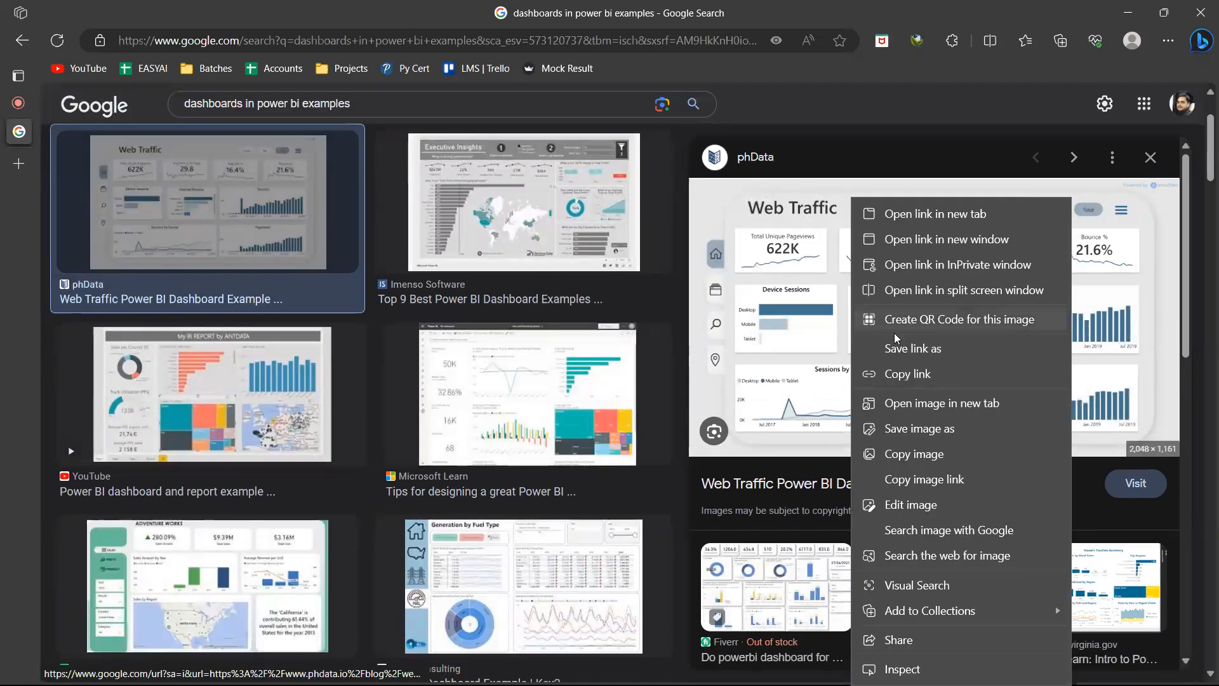
{"action": "left_click", "coordinate": [901, 413]}
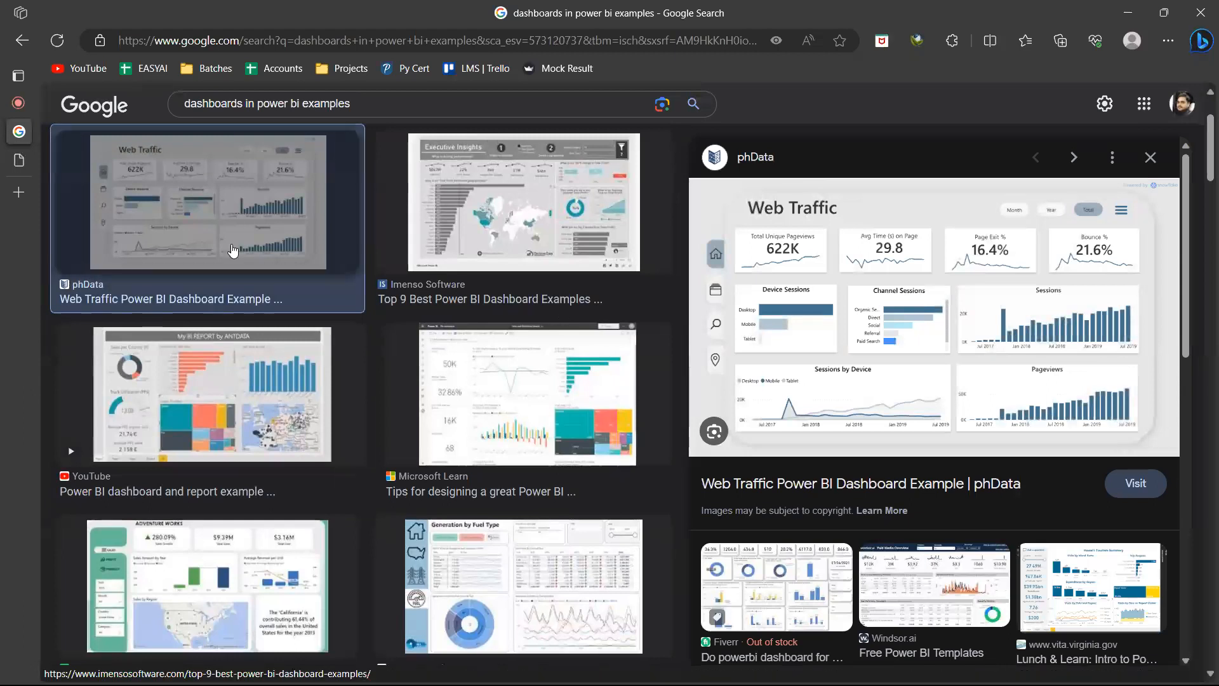
{"action": "left_click", "coordinate": [19, 163]}
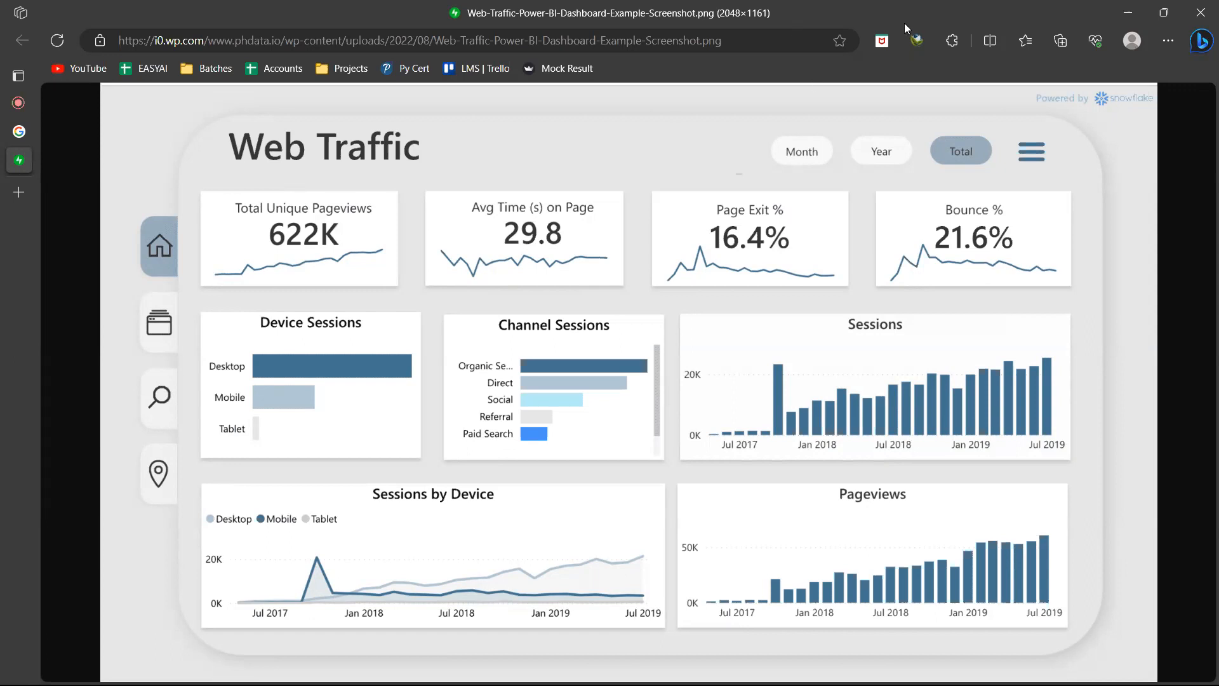
Circle the Web Traffic title in red, and mark the Device Sessions labels and the first four Channel Sessions labels
{"action": "left_click_drag", "start_coordinate": [218, 139], "coordinate": [289, 127]}
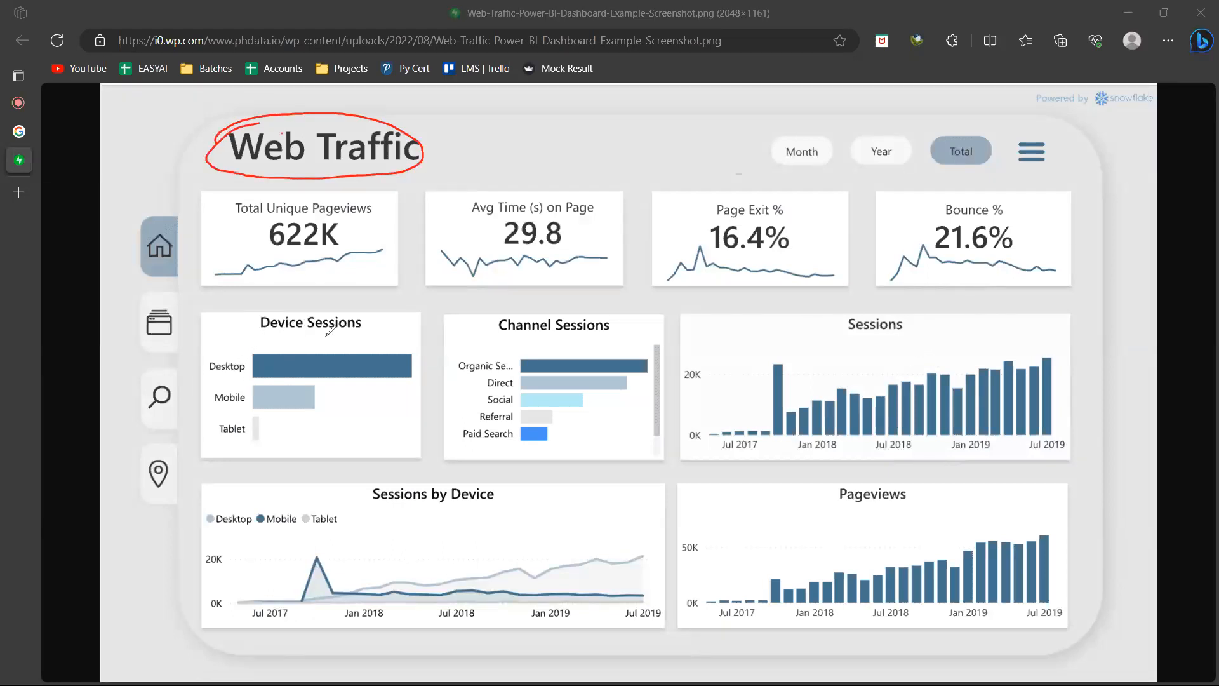
{"action": "left_click_drag", "start_coordinate": [355, 331], "coordinate": [270, 333]}
{"action": "mouse_move", "coordinate": [203, 357]}
{"action": "left_mouse_down"}
{"action": "mouse_move", "coordinate": [234, 350]}
{"action": "mouse_move", "coordinate": [199, 360]}
{"action": "mouse_move", "coordinate": [224, 382]}
{"action": "mouse_move", "coordinate": [209, 404]}
{"action": "mouse_move", "coordinate": [205, 385]}
{"action": "mouse_move", "coordinate": [214, 417]}
{"action": "mouse_move", "coordinate": [244, 420]}
{"action": "left_mouse_up"}
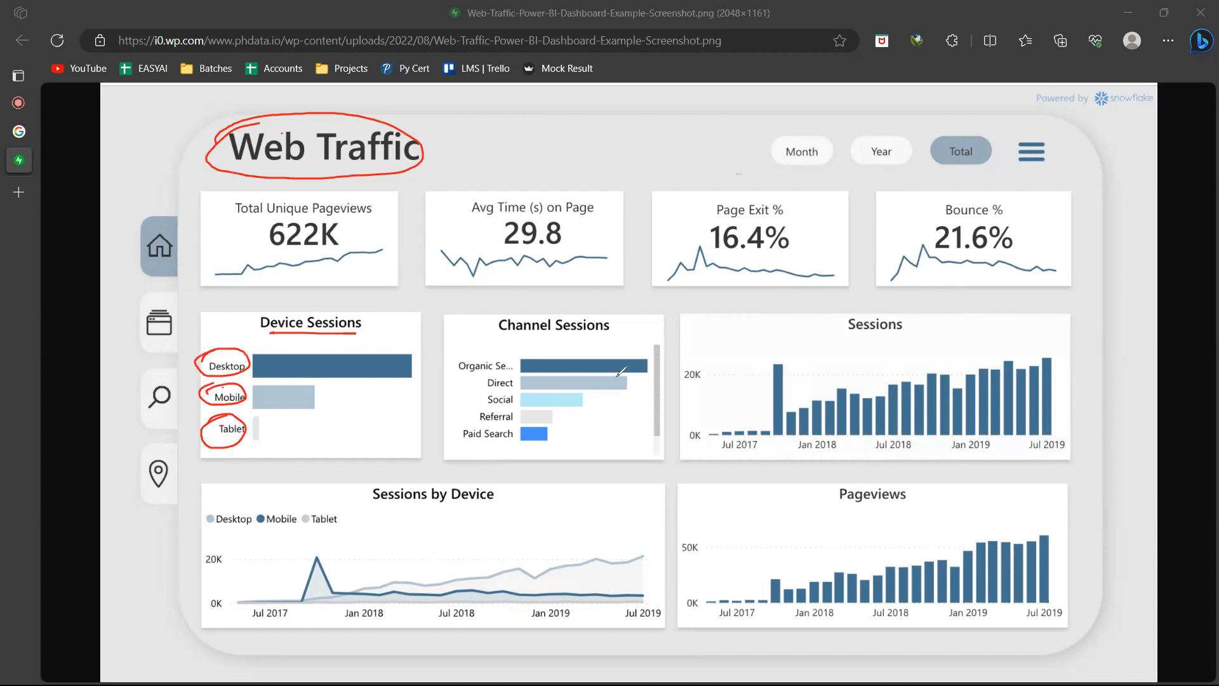
{"action": "mouse_move", "coordinate": [476, 385]}
{"action": "left_mouse_down"}
{"action": "mouse_move", "coordinate": [516, 376]}
{"action": "mouse_move", "coordinate": [512, 408]}
{"action": "left_mouse_up"}
{"action": "left_click_drag", "start_coordinate": [467, 371], "coordinate": [499, 360]}
Draw a red arrow along the Sessions chart's time axis and circle five successive groups of its bars
{"action": "left_click_drag", "start_coordinate": [732, 455], "coordinate": [1046, 453]}
{"action": "mouse_move", "coordinate": [1038, 443]}
{"action": "left_mouse_down"}
{"action": "mouse_move", "coordinate": [1045, 451]}
{"action": "mouse_move", "coordinate": [1022, 456]}
{"action": "left_mouse_up"}
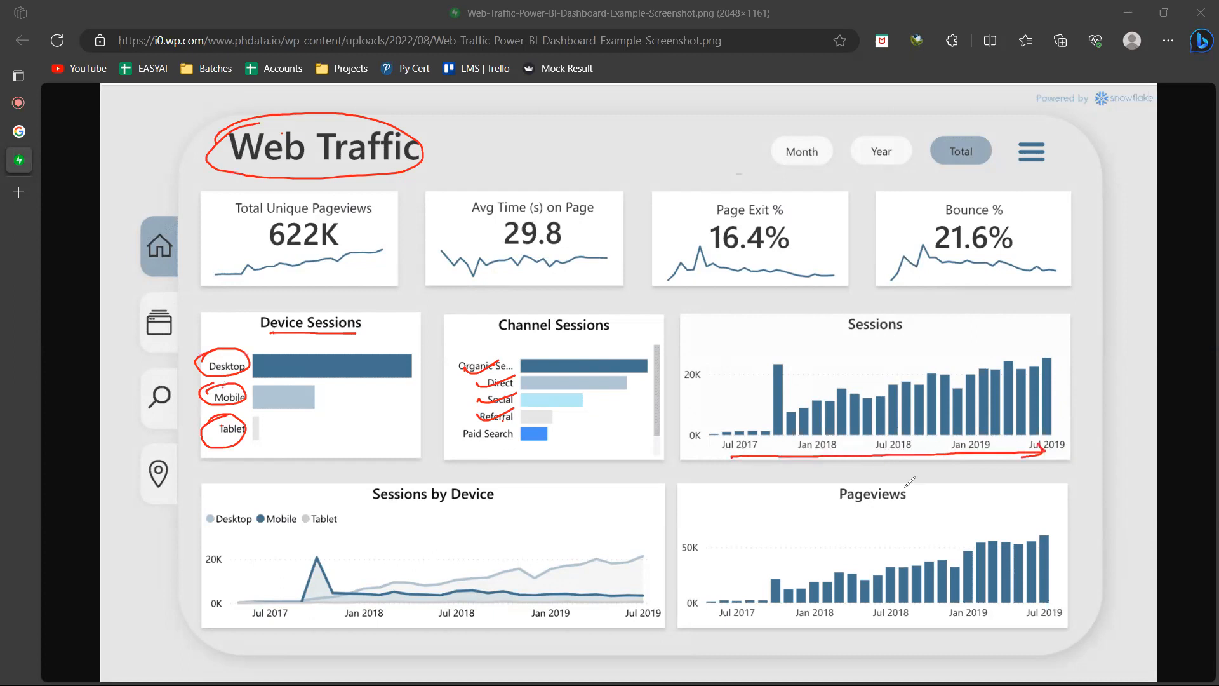
{"action": "mouse_move", "coordinate": [708, 429]}
{"action": "left_mouse_down"}
{"action": "mouse_move", "coordinate": [731, 417]}
{"action": "mouse_move", "coordinate": [727, 465]}
{"action": "mouse_move", "coordinate": [710, 412]}
{"action": "left_mouse_up"}
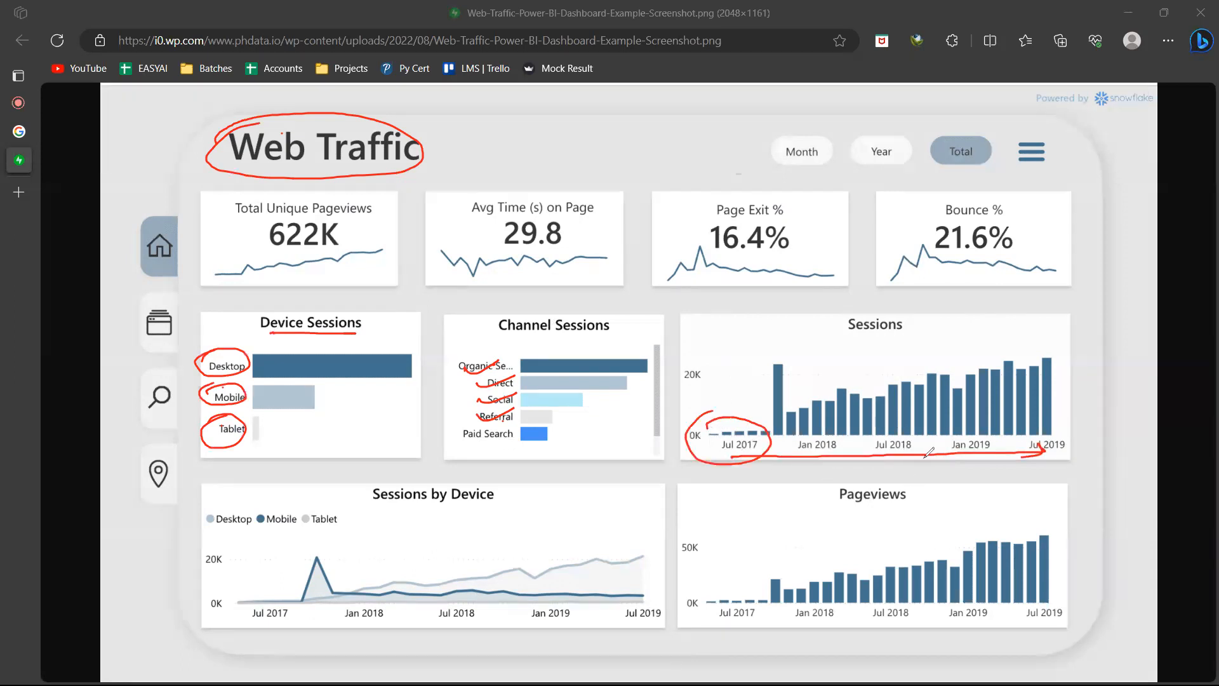
{"action": "mouse_move", "coordinate": [791, 420]}
{"action": "left_mouse_down"}
{"action": "mouse_move", "coordinate": [810, 396]}
{"action": "mouse_move", "coordinate": [782, 446]}
{"action": "mouse_move", "coordinate": [787, 413]}
{"action": "left_mouse_up"}
{"action": "mouse_move", "coordinate": [868, 394]}
{"action": "left_mouse_down"}
{"action": "mouse_move", "coordinate": [859, 413]}
{"action": "mouse_move", "coordinate": [930, 425]}
{"action": "mouse_move", "coordinate": [858, 407]}
{"action": "left_mouse_up"}
{"action": "mouse_move", "coordinate": [946, 375]}
{"action": "left_mouse_down"}
{"action": "mouse_move", "coordinate": [1061, 400]}
{"action": "mouse_move", "coordinate": [1039, 421]}
{"action": "left_mouse_up"}
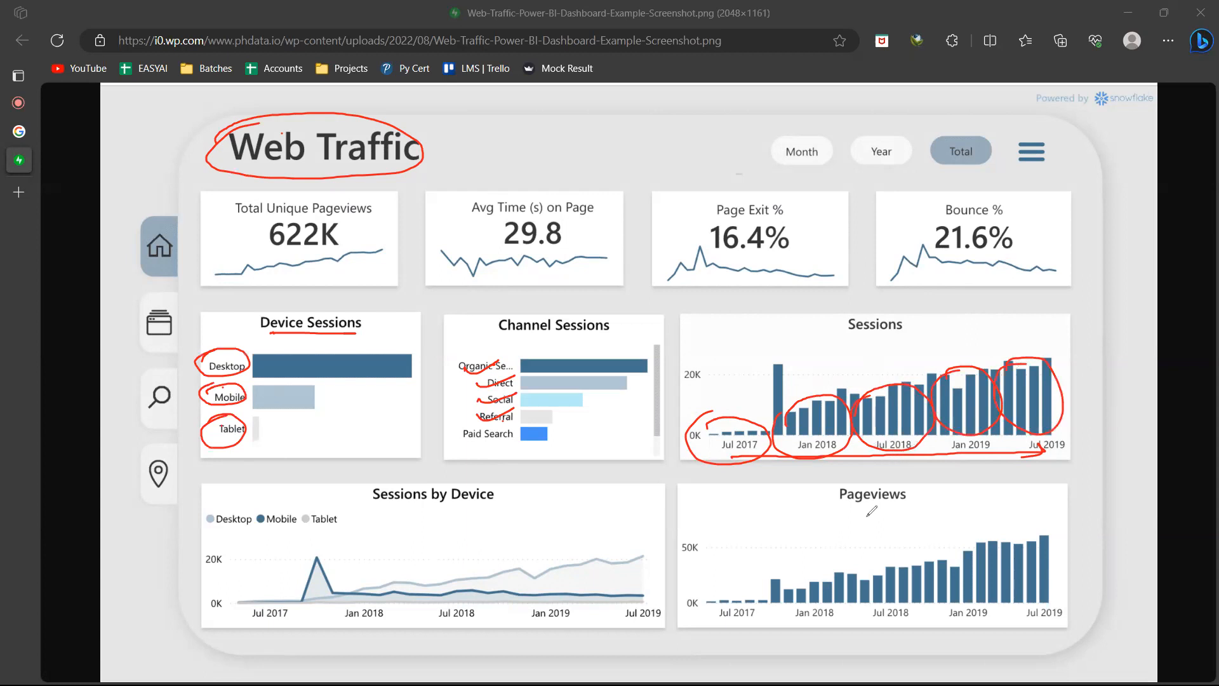
Underline the Pageviews title and circle its chart in red, and label it with underlined "Time Series" beside it
{"action": "mouse_move", "coordinate": [915, 505]}
{"action": "left_mouse_down"}
{"action": "mouse_move", "coordinate": [838, 506]}
{"action": "mouse_move", "coordinate": [913, 513]}
{"action": "left_mouse_up"}
{"action": "mouse_move", "coordinate": [737, 583]}
{"action": "left_mouse_down"}
{"action": "mouse_move", "coordinate": [1028, 511]}
{"action": "mouse_move", "coordinate": [695, 609]}
{"action": "mouse_move", "coordinate": [854, 531]}
{"action": "left_mouse_up"}
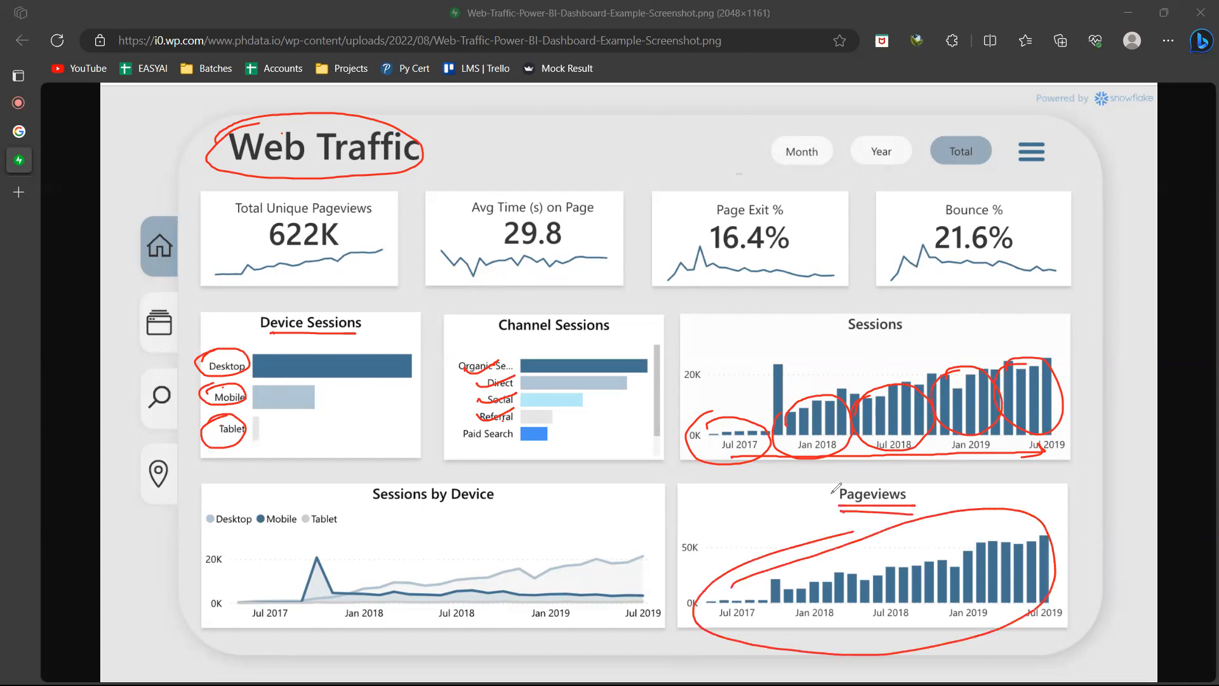
{"action": "left_click_drag", "start_coordinate": [1066, 487], "coordinate": [1035, 481]}
{"action": "left_click_drag", "start_coordinate": [1051, 481], "coordinate": [1045, 501]}
{"action": "mouse_move", "coordinate": [1054, 494]}
{"action": "left_mouse_down"}
{"action": "mouse_move", "coordinate": [1140, 527]}
{"action": "mouse_move", "coordinate": [1146, 518]}
{"action": "mouse_move", "coordinate": [1149, 559]}
{"action": "left_mouse_up"}
{"action": "left_click_drag", "start_coordinate": [1045, 516], "coordinate": [1149, 567]}
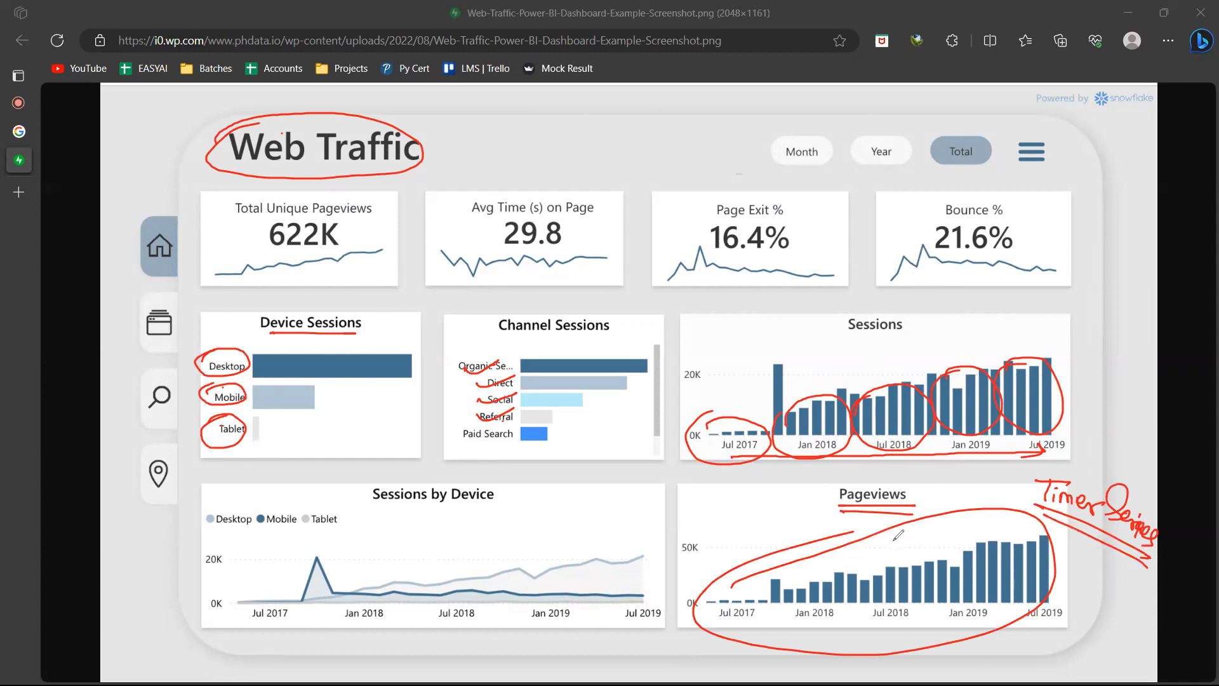
Label the Sessions by Device chart "line" with arrows to its peak, and label the Pageviews chart "bar"
{"action": "mouse_move", "coordinate": [299, 595]}
{"action": "left_mouse_down"}
{"action": "mouse_move", "coordinate": [287, 582]}
{"action": "mouse_move", "coordinate": [473, 540]}
{"action": "mouse_move", "coordinate": [510, 555]}
{"action": "mouse_move", "coordinate": [551, 546]}
{"action": "left_mouse_up"}
{"action": "mouse_move", "coordinate": [475, 565]}
{"action": "left_mouse_down"}
{"action": "mouse_move", "coordinate": [558, 560]}
{"action": "mouse_move", "coordinate": [538, 568]}
{"action": "left_mouse_up"}
{"action": "mouse_move", "coordinate": [875, 546]}
{"action": "left_mouse_down"}
{"action": "mouse_move", "coordinate": [917, 560]}
{"action": "mouse_move", "coordinate": [911, 574]}
{"action": "left_mouse_up"}
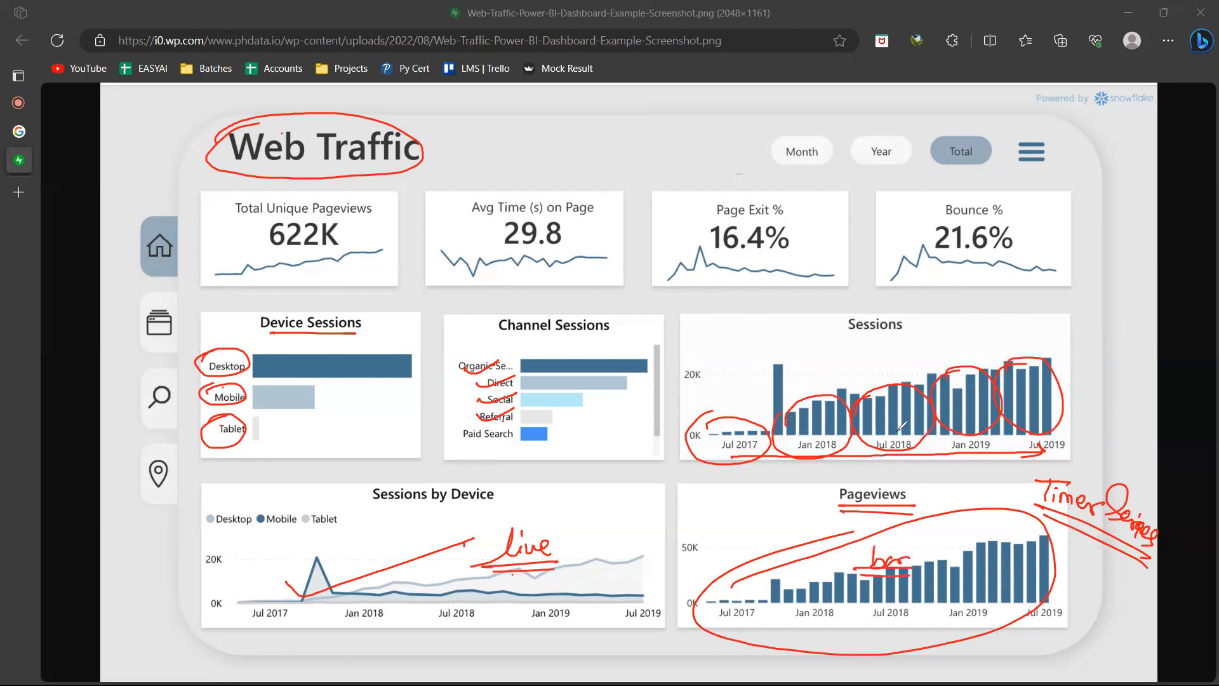
{"action": "mouse_move", "coordinate": [272, 575]}
{"action": "left_mouse_down"}
{"action": "mouse_move", "coordinate": [292, 604]}
{"action": "mouse_move", "coordinate": [476, 535]}
{"action": "left_mouse_up"}
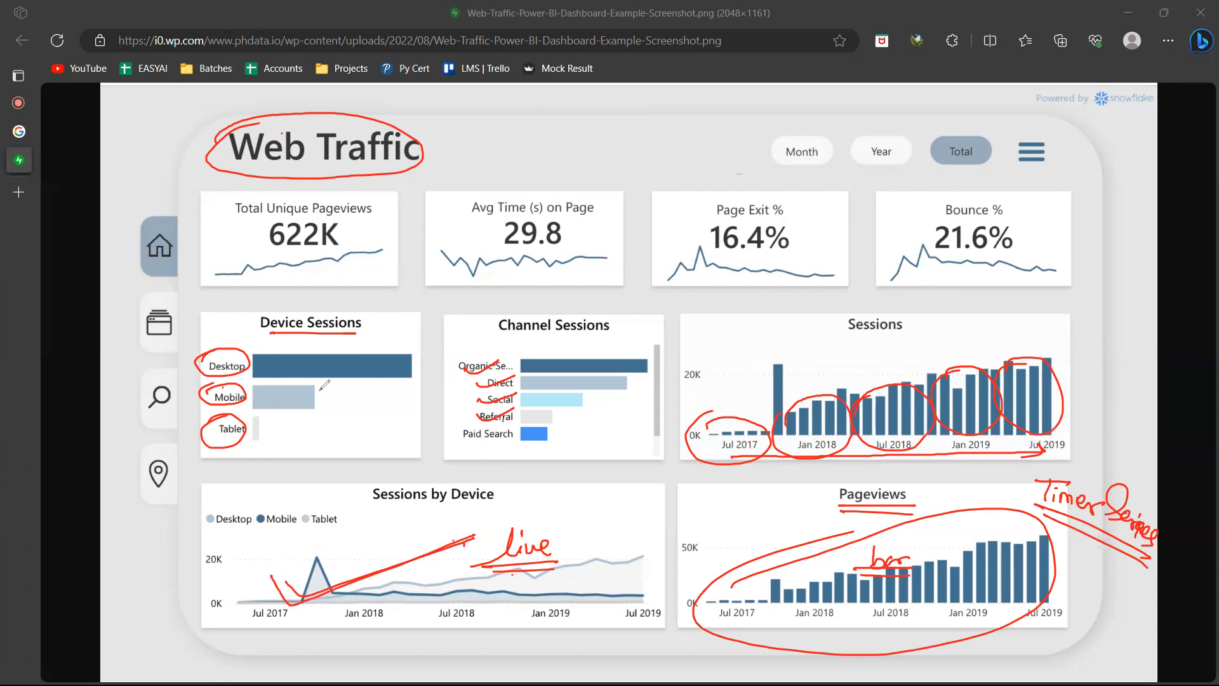
Write underlined red labels: "Bar Horizontal" on the Device Sessions chart and "Vertical" on the Sessions chart
{"action": "left_click_drag", "start_coordinate": [344, 385], "coordinate": [342, 407]}
{"action": "mouse_move", "coordinate": [340, 388]}
{"action": "left_mouse_down"}
{"action": "mouse_move", "coordinate": [340, 407]}
{"action": "mouse_move", "coordinate": [386, 397]}
{"action": "mouse_move", "coordinate": [390, 412]}
{"action": "mouse_move", "coordinate": [340, 419]}
{"action": "mouse_move", "coordinate": [328, 453]}
{"action": "mouse_move", "coordinate": [354, 438]}
{"action": "mouse_move", "coordinate": [419, 456]}
{"action": "left_mouse_up"}
{"action": "left_click_drag", "start_coordinate": [424, 435], "coordinate": [420, 457]}
{"action": "left_click_drag", "start_coordinate": [431, 471], "coordinate": [270, 465]}
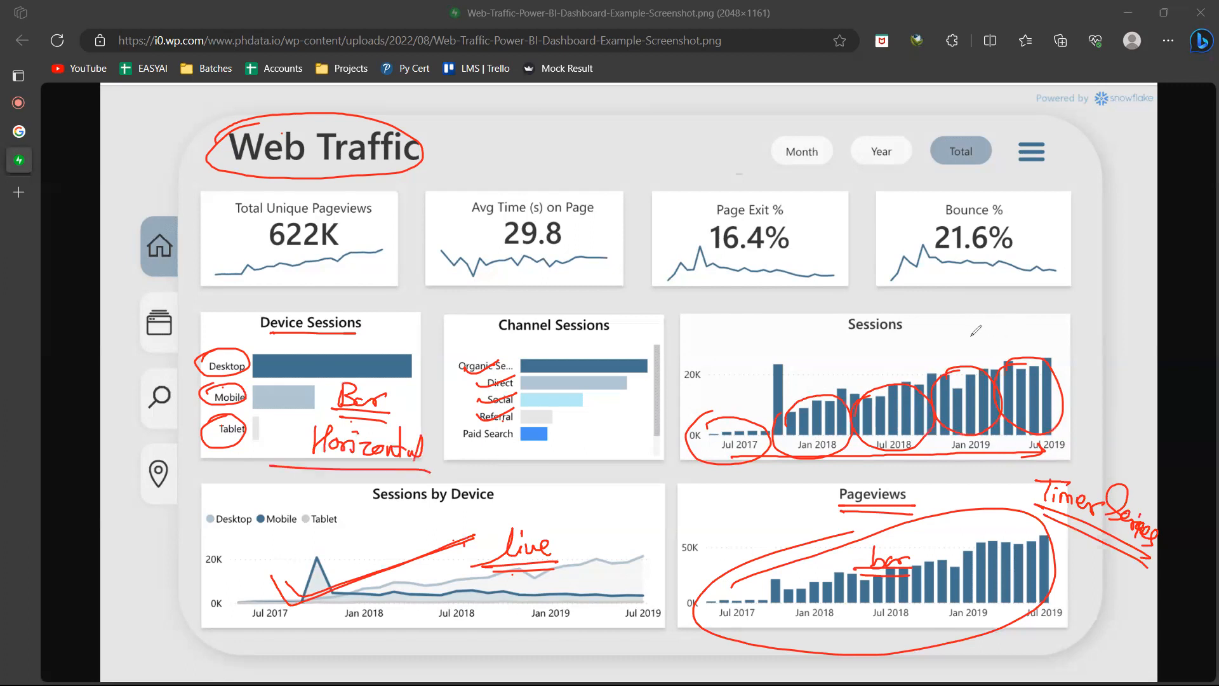
{"action": "mouse_move", "coordinate": [959, 323]}
{"action": "left_mouse_down"}
{"action": "mouse_move", "coordinate": [1034, 343]}
{"action": "mouse_move", "coordinate": [929, 344]}
{"action": "left_mouse_up"}
{"action": "left_click_drag", "start_coordinate": [1052, 353], "coordinate": [954, 358]}
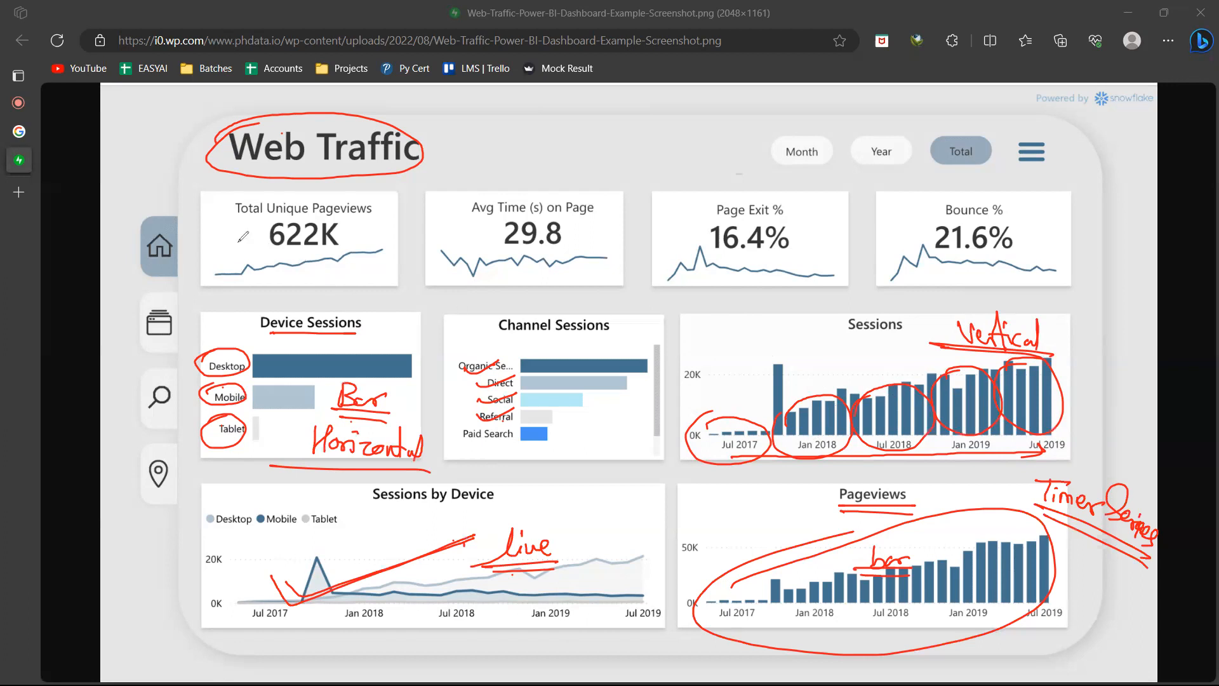
Circle the Total Unique Pageviews and Avg Time (s) on Page tiles in red and write "Cards" above them
{"action": "mouse_move", "coordinate": [214, 223]}
{"action": "left_mouse_down"}
{"action": "mouse_move", "coordinate": [295, 184]}
{"action": "mouse_move", "coordinate": [386, 254]}
{"action": "mouse_move", "coordinate": [223, 267]}
{"action": "mouse_move", "coordinate": [216, 218]}
{"action": "left_mouse_up"}
{"action": "mouse_move", "coordinate": [438, 198]}
{"action": "left_mouse_down"}
{"action": "mouse_move", "coordinate": [527, 185]}
{"action": "mouse_move", "coordinate": [502, 294]}
{"action": "left_mouse_up"}
{"action": "mouse_move", "coordinate": [528, 153]}
{"action": "left_mouse_down"}
{"action": "mouse_move", "coordinate": [518, 164]}
{"action": "mouse_move", "coordinate": [579, 166]}
{"action": "left_mouse_up"}
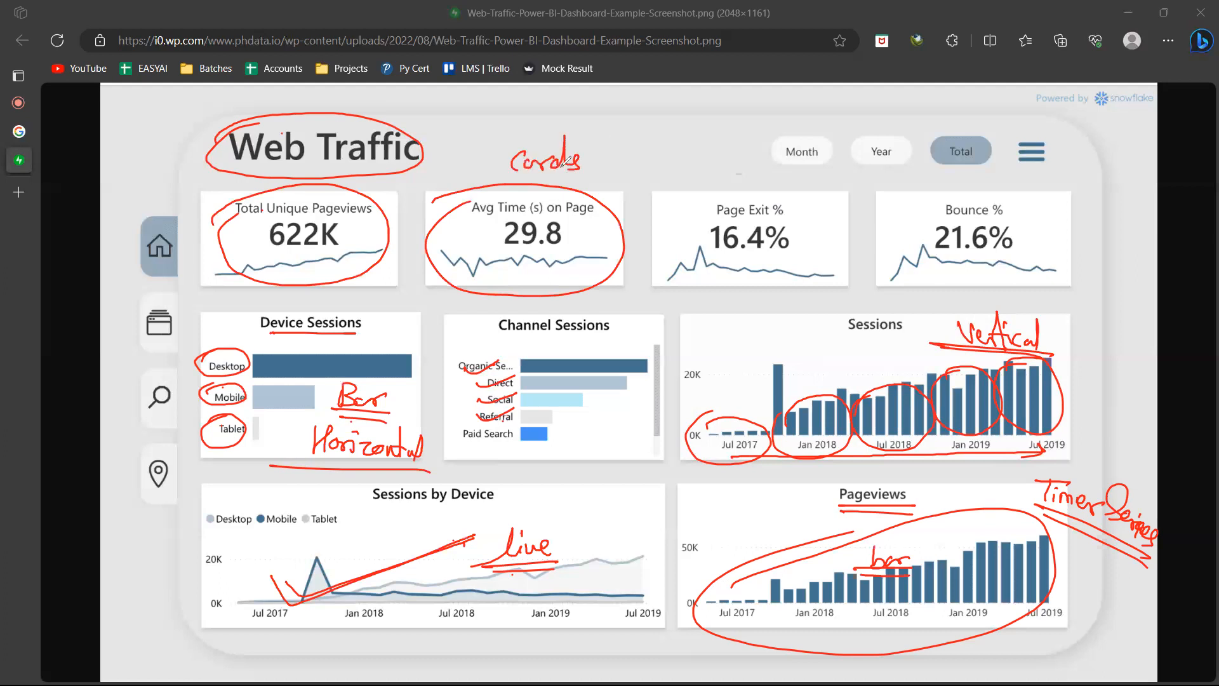
Write a double-underlined "KPI" above the tiles and draw an arrow pointing to the "Cards" label
{"action": "left_click_drag", "start_coordinate": [629, 110], "coordinate": [591, 148]}
{"action": "left_click_drag", "start_coordinate": [592, 131], "coordinate": [611, 144]}
{"action": "mouse_move", "coordinate": [668, 96]}
{"action": "left_mouse_down"}
{"action": "mouse_move", "coordinate": [670, 120]}
{"action": "mouse_move", "coordinate": [689, 111]}
{"action": "left_mouse_up"}
{"action": "mouse_move", "coordinate": [705, 102]}
{"action": "left_mouse_down"}
{"action": "mouse_move", "coordinate": [718, 100]}
{"action": "mouse_move", "coordinate": [711, 119]}
{"action": "left_mouse_up"}
{"action": "mouse_move", "coordinate": [705, 121]}
{"action": "left_mouse_down"}
{"action": "mouse_move", "coordinate": [719, 119]}
{"action": "mouse_move", "coordinate": [643, 129]}
{"action": "left_mouse_up"}
{"action": "left_click_drag", "start_coordinate": [731, 135], "coordinate": [650, 135]}
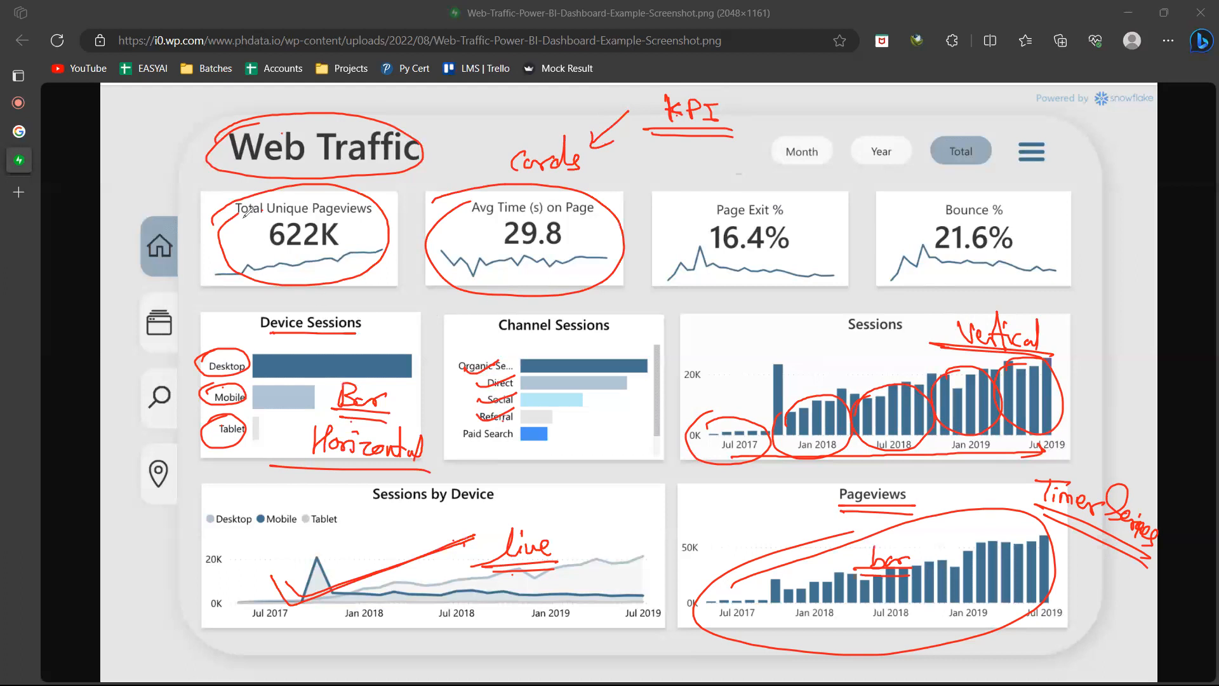
Underline or circle the titles and values on the Total Unique Pageviews, Avg Time, Page Exit % and Bounce % cards
{"action": "mouse_move", "coordinate": [241, 217]}
{"action": "left_mouse_down"}
{"action": "mouse_move", "coordinate": [370, 219]}
{"action": "mouse_move", "coordinate": [340, 254]}
{"action": "mouse_move", "coordinate": [265, 251]}
{"action": "left_mouse_up"}
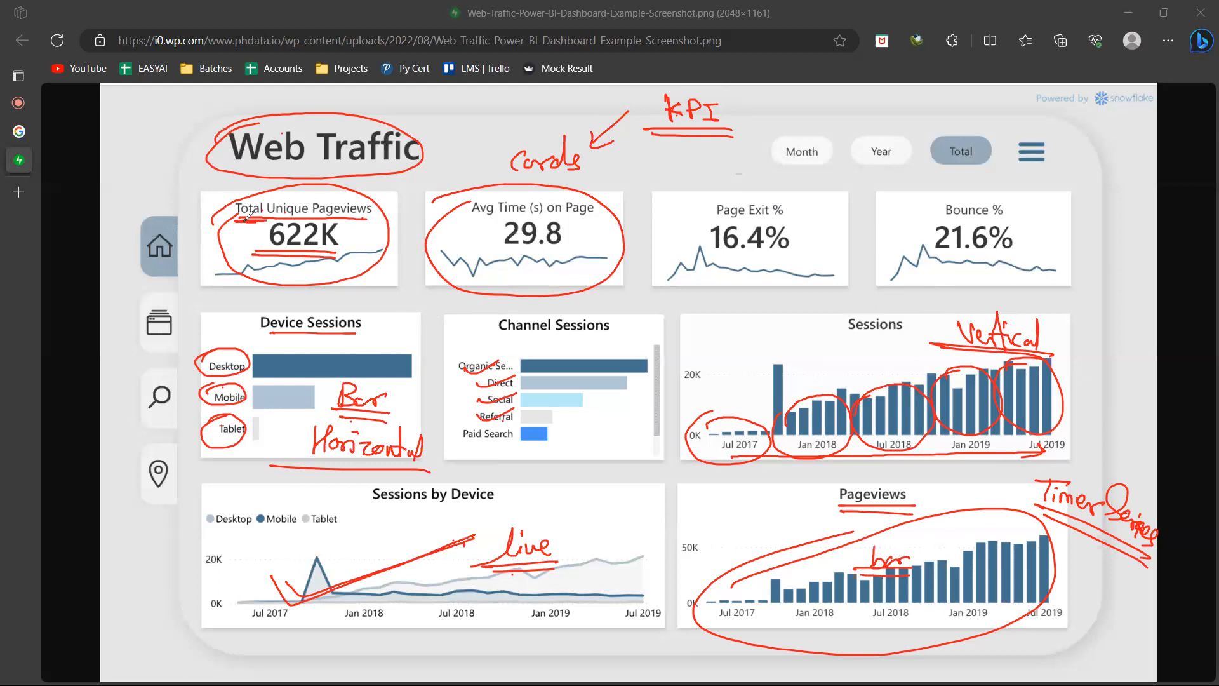
{"action": "mouse_move", "coordinate": [470, 218]}
{"action": "left_mouse_down"}
{"action": "mouse_move", "coordinate": [604, 214]}
{"action": "mouse_move", "coordinate": [489, 238]}
{"action": "left_mouse_up"}
{"action": "mouse_move", "coordinate": [556, 219]}
{"action": "left_mouse_down"}
{"action": "mouse_move", "coordinate": [498, 260]}
{"action": "mouse_move", "coordinate": [508, 221]}
{"action": "left_mouse_up"}
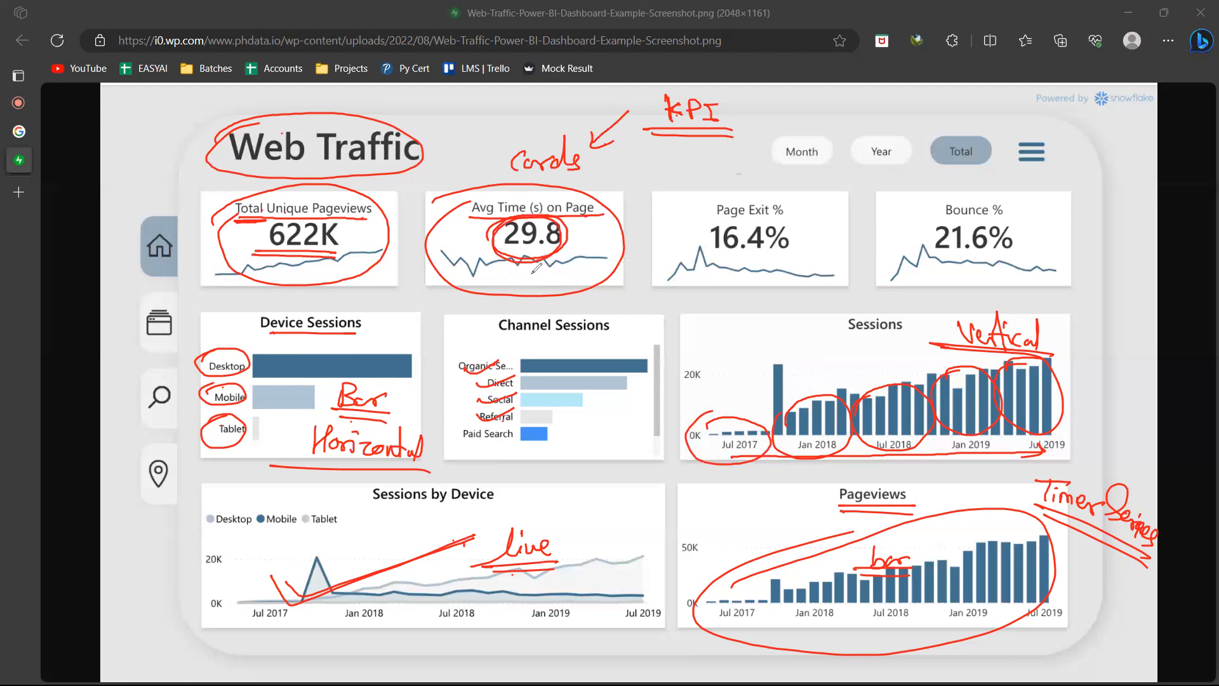
{"action": "mouse_move", "coordinate": [699, 204]}
{"action": "left_mouse_down"}
{"action": "mouse_move", "coordinate": [773, 191]}
{"action": "mouse_move", "coordinate": [696, 202]}
{"action": "left_mouse_up"}
{"action": "left_click_drag", "start_coordinate": [776, 257], "coordinate": [810, 257]}
{"action": "left_click_drag", "start_coordinate": [703, 256], "coordinate": [809, 257]}
{"action": "left_click_drag", "start_coordinate": [701, 264], "coordinate": [797, 265]}
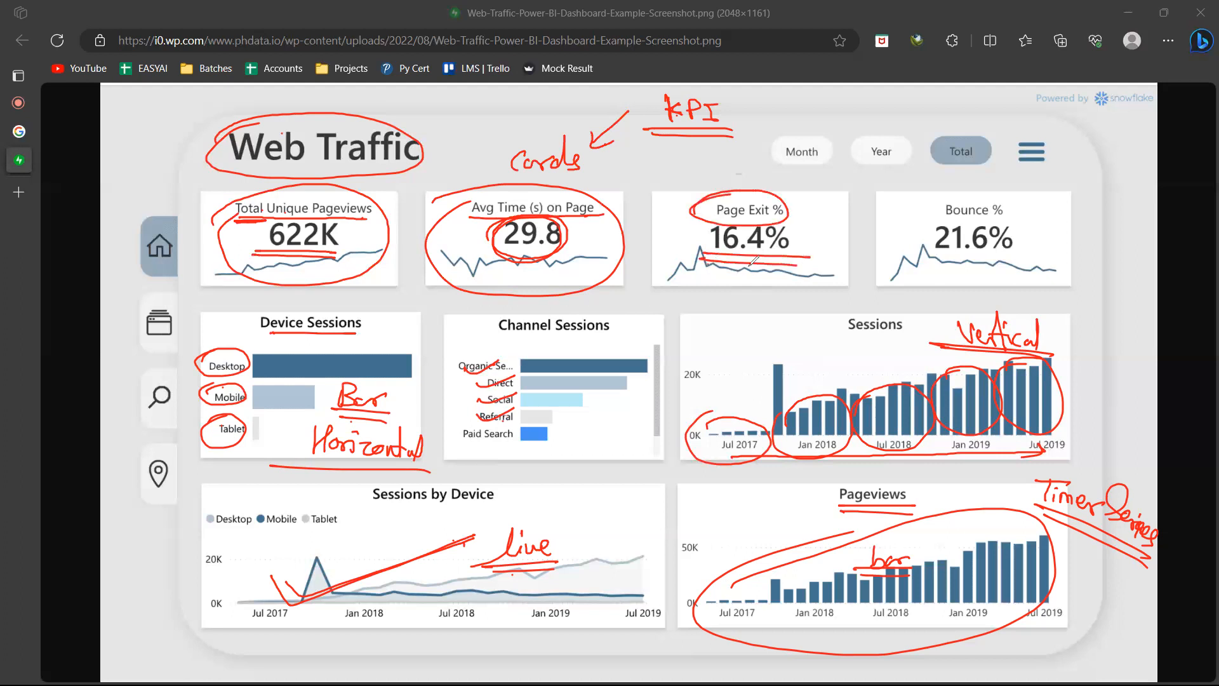
{"action": "mouse_move", "coordinate": [908, 226]}
{"action": "left_mouse_down"}
{"action": "mouse_move", "coordinate": [907, 207]}
{"action": "mouse_move", "coordinate": [920, 260]}
{"action": "mouse_move", "coordinate": [952, 190]}
{"action": "left_mouse_up"}
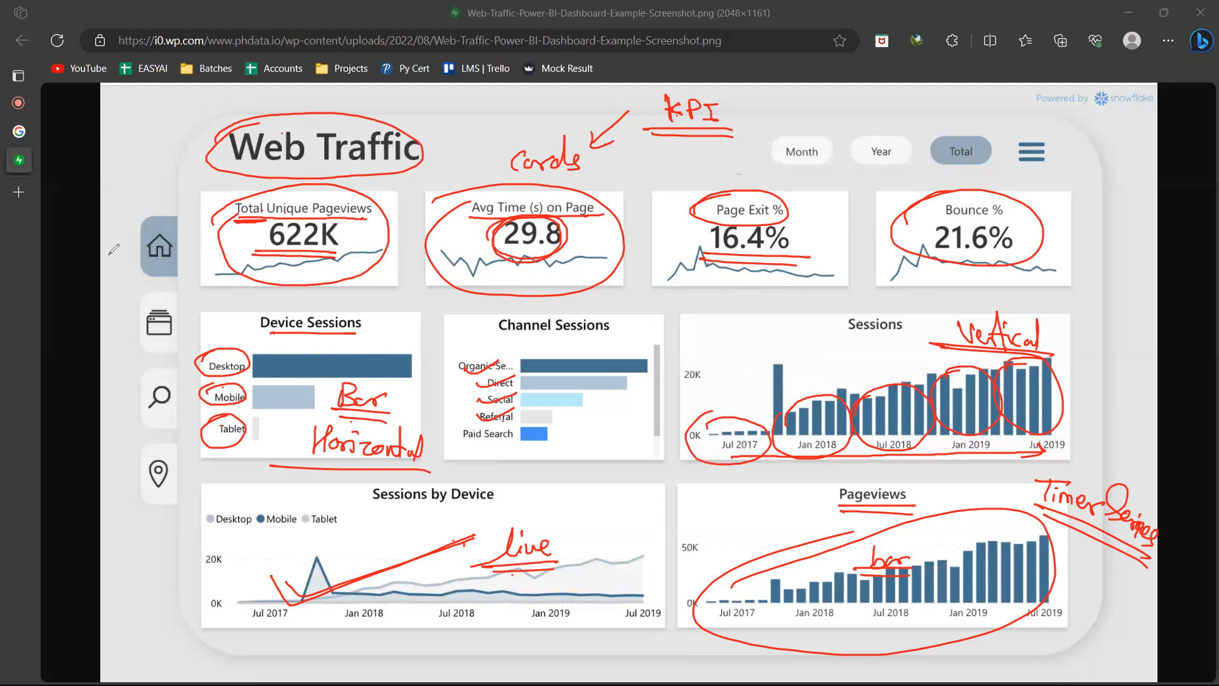
Erase all annotations, then box the full row of four KPI cards and label it with underlined "Aggregated"
{"action": "key", "text": "e"}
{"action": "mouse_move", "coordinate": [203, 184]}
{"action": "left_mouse_down"}
{"action": "mouse_move", "coordinate": [209, 259]}
{"action": "mouse_move", "coordinate": [240, 195]}
{"action": "mouse_move", "coordinate": [1024, 184]}
{"action": "mouse_move", "coordinate": [1073, 234]}
{"action": "mouse_move", "coordinate": [874, 272]}
{"action": "mouse_move", "coordinate": [191, 280]}
{"action": "left_mouse_up"}
{"action": "mouse_move", "coordinate": [584, 153]}
{"action": "left_mouse_down"}
{"action": "mouse_move", "coordinate": [593, 128]}
{"action": "mouse_move", "coordinate": [597, 153]}
{"action": "left_mouse_up"}
{"action": "mouse_move", "coordinate": [583, 142]}
{"action": "left_mouse_down"}
{"action": "mouse_move", "coordinate": [600, 138]}
{"action": "mouse_move", "coordinate": [616, 166]}
{"action": "mouse_move", "coordinate": [634, 136]}
{"action": "mouse_move", "coordinate": [660, 159]}
{"action": "mouse_move", "coordinate": [671, 136]}
{"action": "mouse_move", "coordinate": [688, 148]}
{"action": "mouse_move", "coordinate": [681, 155]}
{"action": "mouse_move", "coordinate": [695, 134]}
{"action": "mouse_move", "coordinate": [685, 173]}
{"action": "left_mouse_up"}
{"action": "left_click_drag", "start_coordinate": [578, 164], "coordinate": [698, 173]}
Draw arrows to the Month, Year and Total buttons, underline each, and label them with underlined "Slicers"
{"action": "mouse_move", "coordinate": [793, 95]}
{"action": "left_mouse_down"}
{"action": "mouse_move", "coordinate": [794, 130]}
{"action": "mouse_move", "coordinate": [814, 117]}
{"action": "mouse_move", "coordinate": [878, 133]}
{"action": "mouse_move", "coordinate": [893, 111]}
{"action": "mouse_move", "coordinate": [954, 134]}
{"action": "mouse_move", "coordinate": [963, 117]}
{"action": "left_mouse_up"}
{"action": "left_click_drag", "start_coordinate": [788, 166], "coordinate": [898, 165]}
{"action": "left_click_drag", "start_coordinate": [864, 169], "coordinate": [966, 166]}
{"action": "left_click_drag", "start_coordinate": [931, 170], "coordinate": [960, 170]}
{"action": "mouse_move", "coordinate": [1033, 113]}
{"action": "left_mouse_down"}
{"action": "mouse_move", "coordinate": [1004, 117]}
{"action": "mouse_move", "coordinate": [1056, 134]}
{"action": "left_mouse_up"}
{"action": "mouse_move", "coordinate": [1075, 124]}
{"action": "left_mouse_down"}
{"action": "mouse_move", "coordinate": [1086, 147]}
{"action": "mouse_move", "coordinate": [1009, 134]}
{"action": "left_mouse_up"}
{"action": "left_click_drag", "start_coordinate": [1088, 167], "coordinate": [1009, 144]}
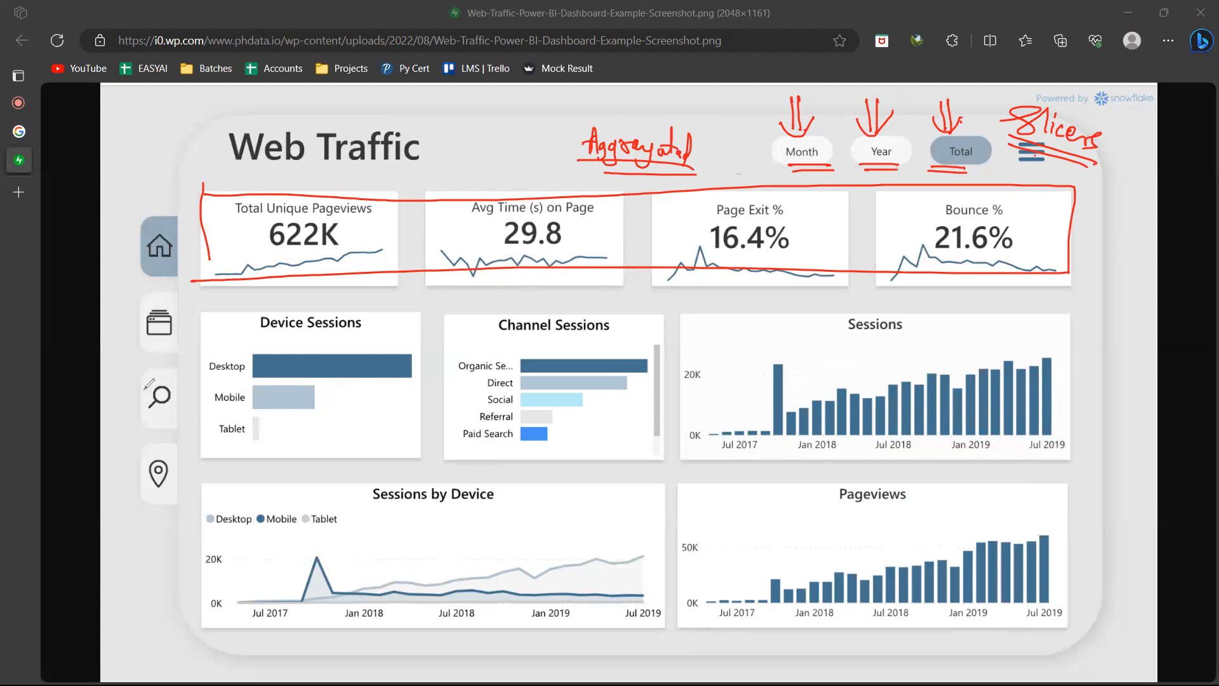
Clear the annotations and open Numerro's Sales Dashboard image from the Power BI image search at full size in a new tab
{"action": "left_click", "coordinate": [51, 402]}
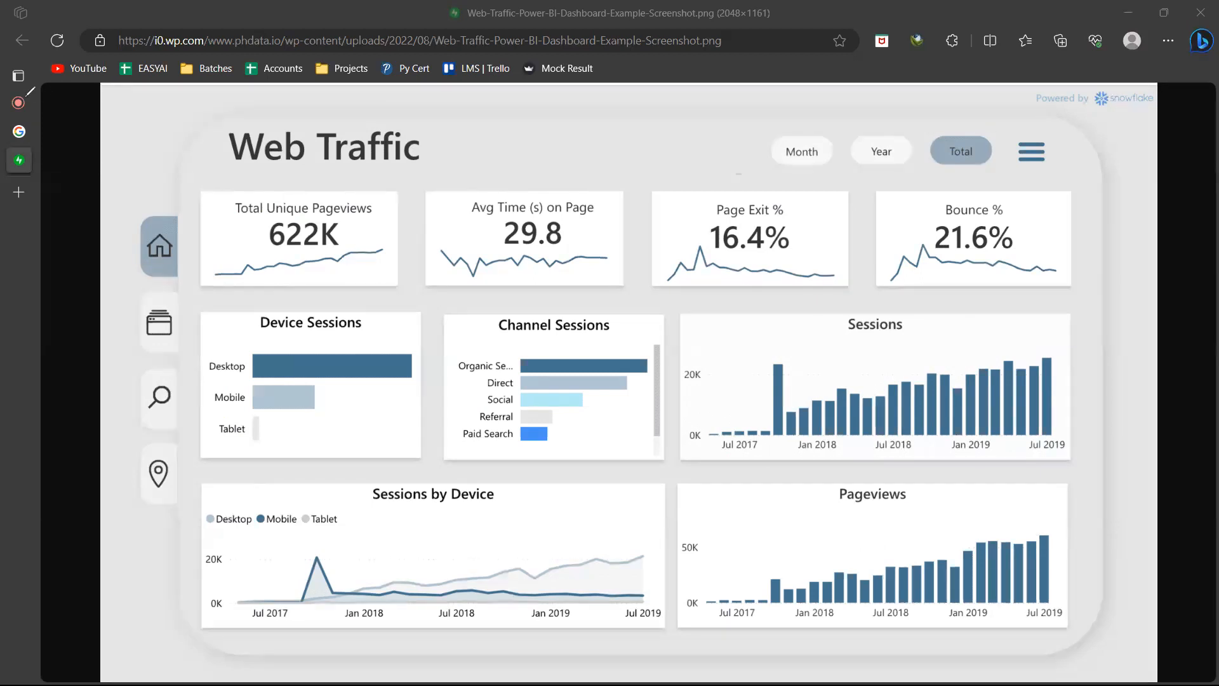
{"action": "mouse_move", "coordinate": [30, 91]}
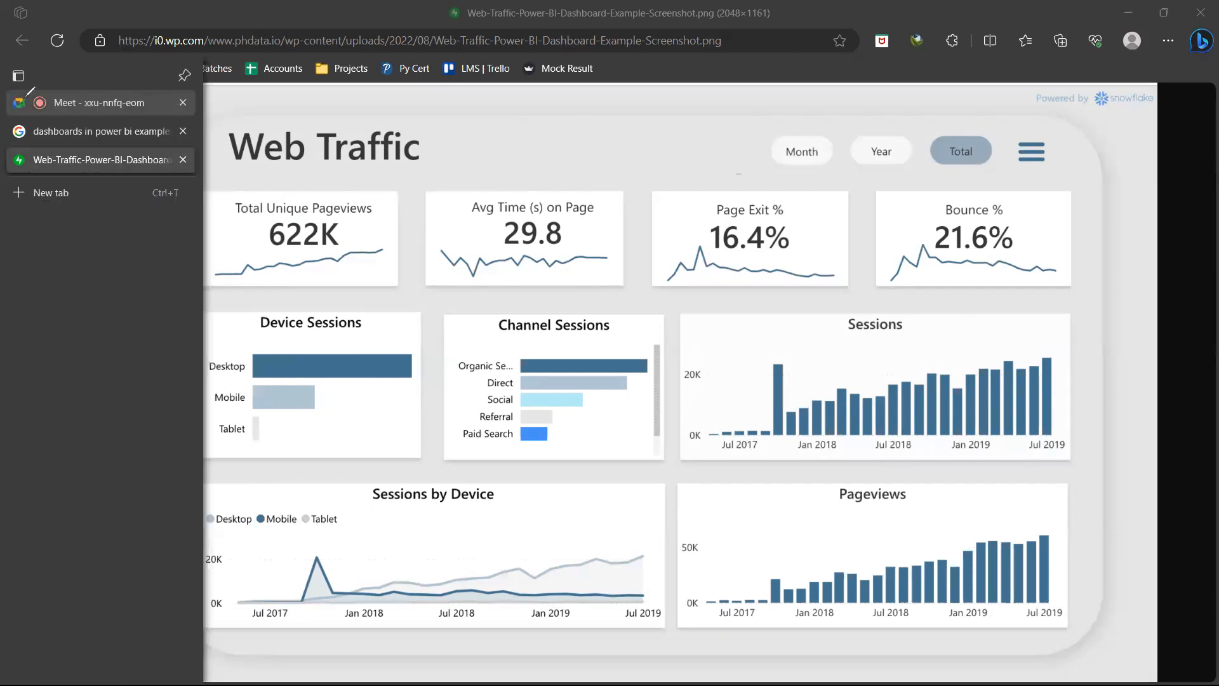
{"action": "left_click", "coordinate": [101, 131]}
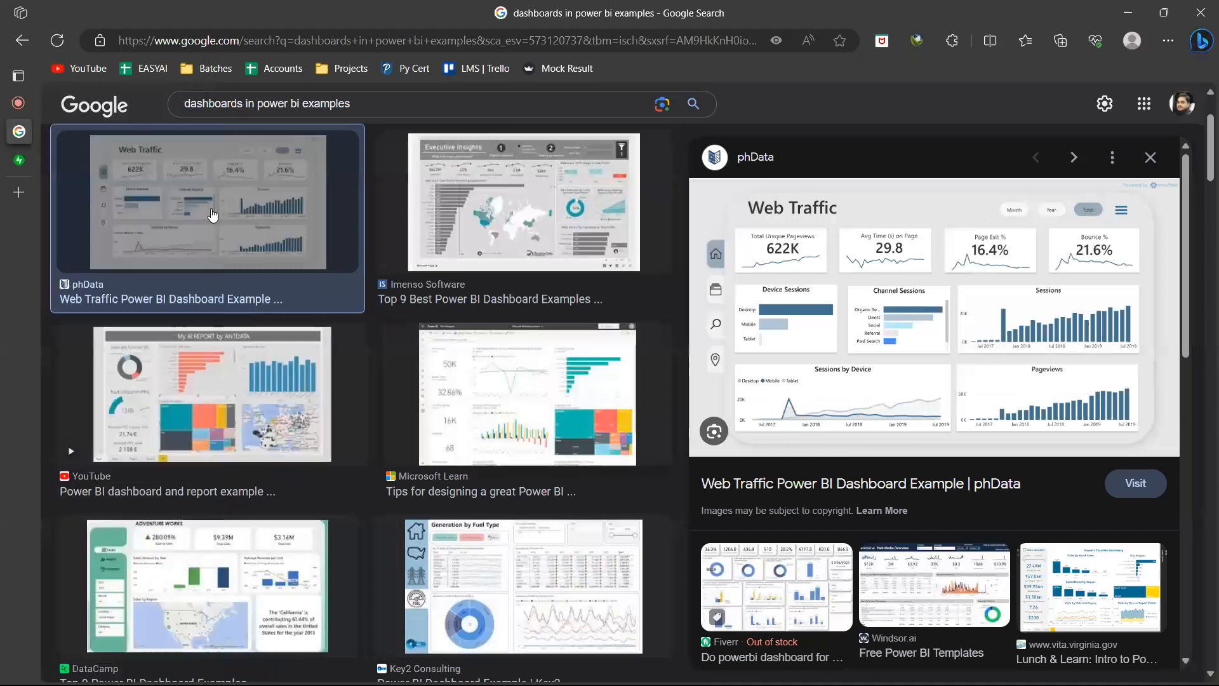
{"action": "scroll", "coordinate": [212, 215], "scroll_direction": "down", "scroll_amount": 5}
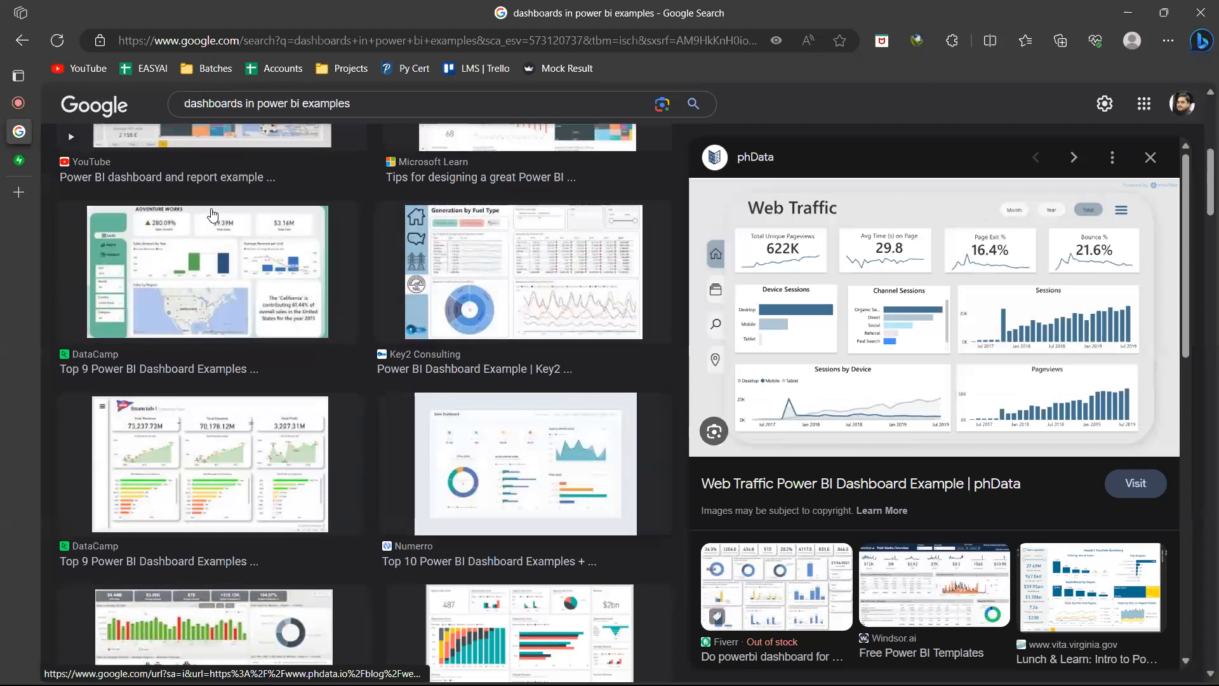
{"action": "key", "text": "Right"}
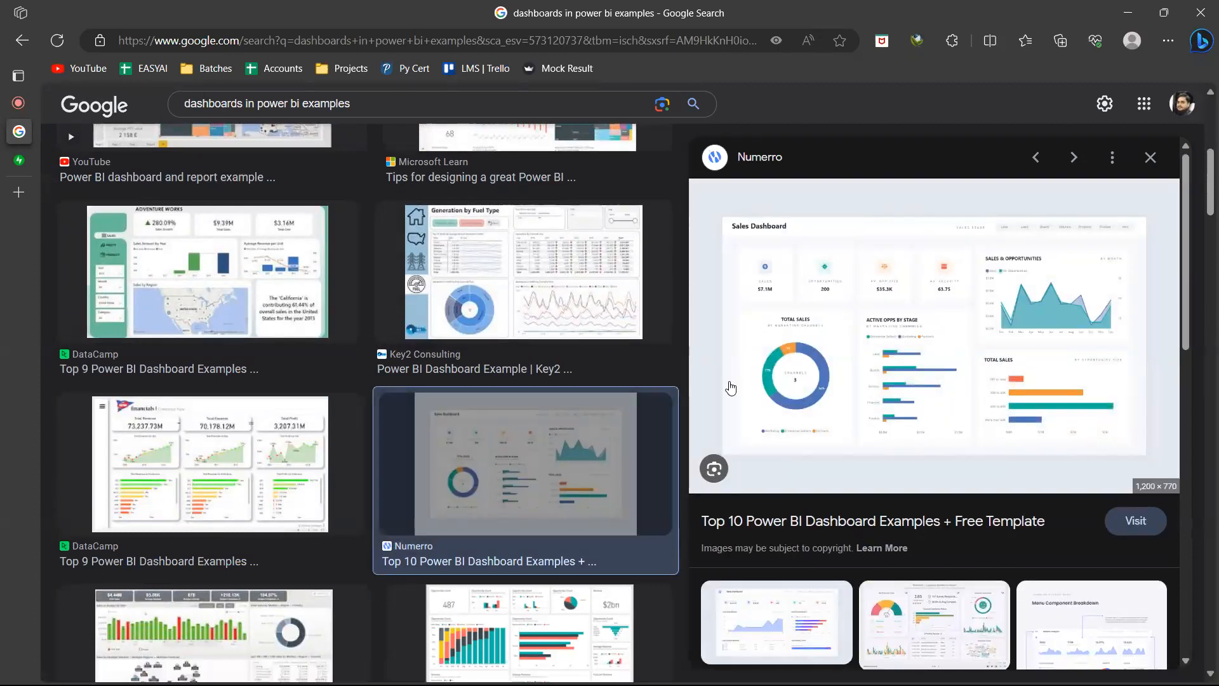
{"action": "right_click", "coordinate": [813, 326]}
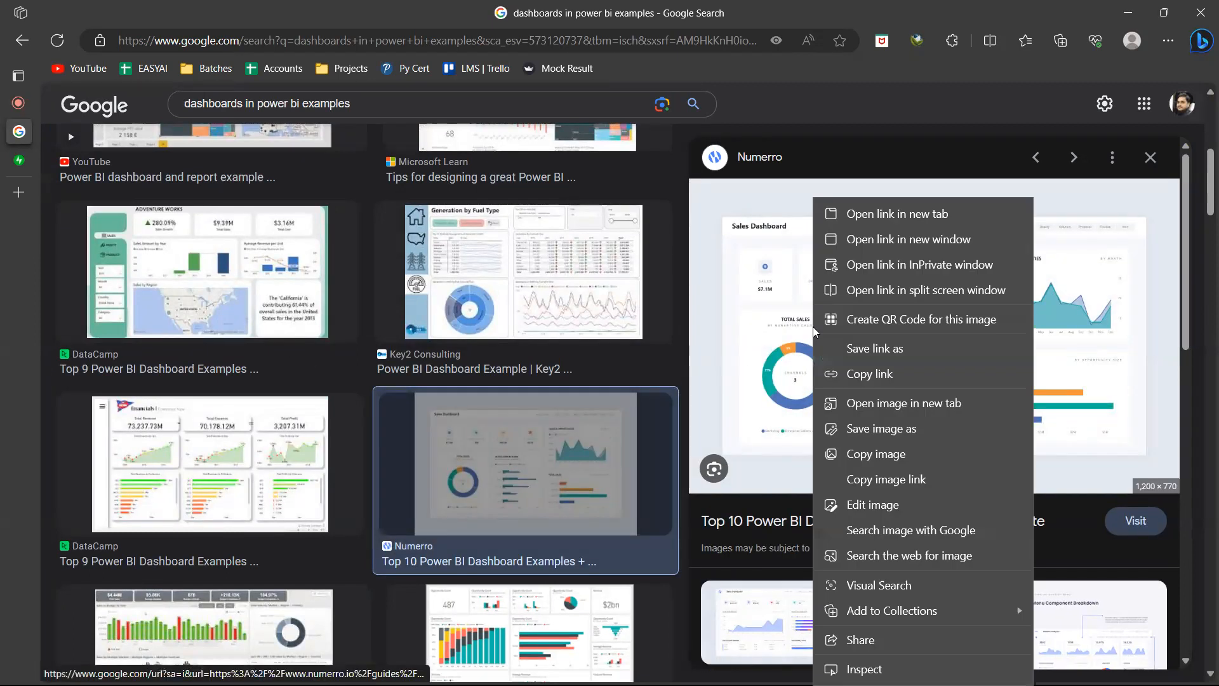
{"action": "left_click", "coordinate": [866, 410]}
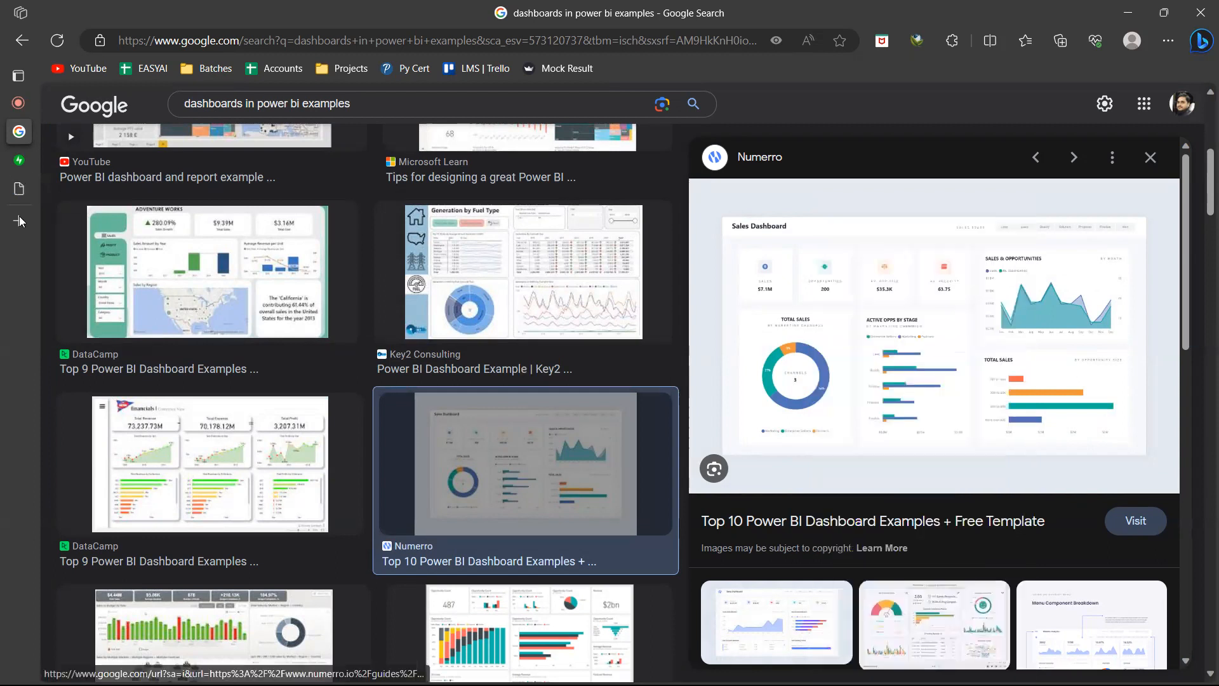
{"action": "left_click", "coordinate": [21, 194]}
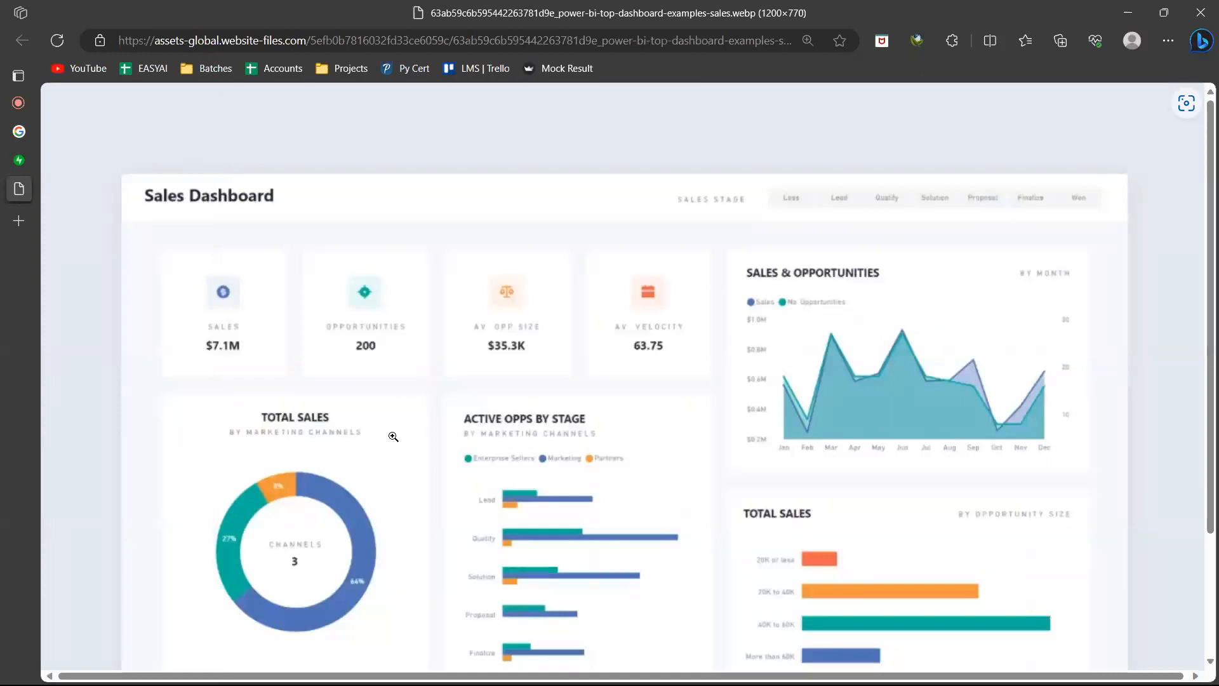
Circle the Sales, Opportunities, Av. Opp Size and Av. Velocity cards in red and double-underline the Sales Dashboard title
{"action": "scroll", "coordinate": [477, 405], "scroll_direction": "down", "scroll_amount": 2}
{"action": "scroll", "coordinate": [477, 405], "scroll_direction": "up", "scroll_amount": 1}
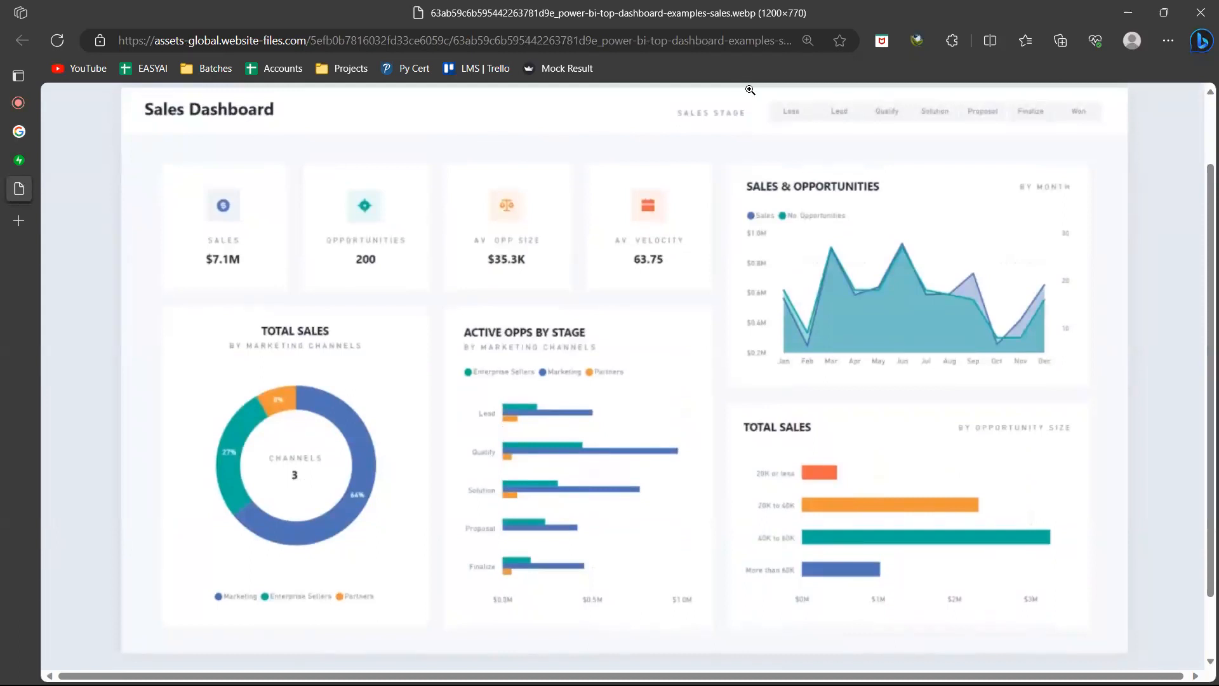
{"action": "left_click_drag", "start_coordinate": [144, 208], "coordinate": [197, 201]}
{"action": "left_click_drag", "start_coordinate": [342, 173], "coordinate": [374, 179]}
{"action": "left_click_drag", "start_coordinate": [473, 184], "coordinate": [446, 233]}
{"action": "mouse_move", "coordinate": [639, 175]}
{"action": "left_mouse_down"}
{"action": "mouse_move", "coordinate": [684, 235]}
{"action": "mouse_move", "coordinate": [634, 176]}
{"action": "left_mouse_up"}
{"action": "mouse_move", "coordinate": [264, 124]}
{"action": "left_mouse_down"}
{"action": "mouse_move", "coordinate": [135, 126]}
{"action": "mouse_move", "coordinate": [147, 132]}
{"action": "left_mouse_up"}
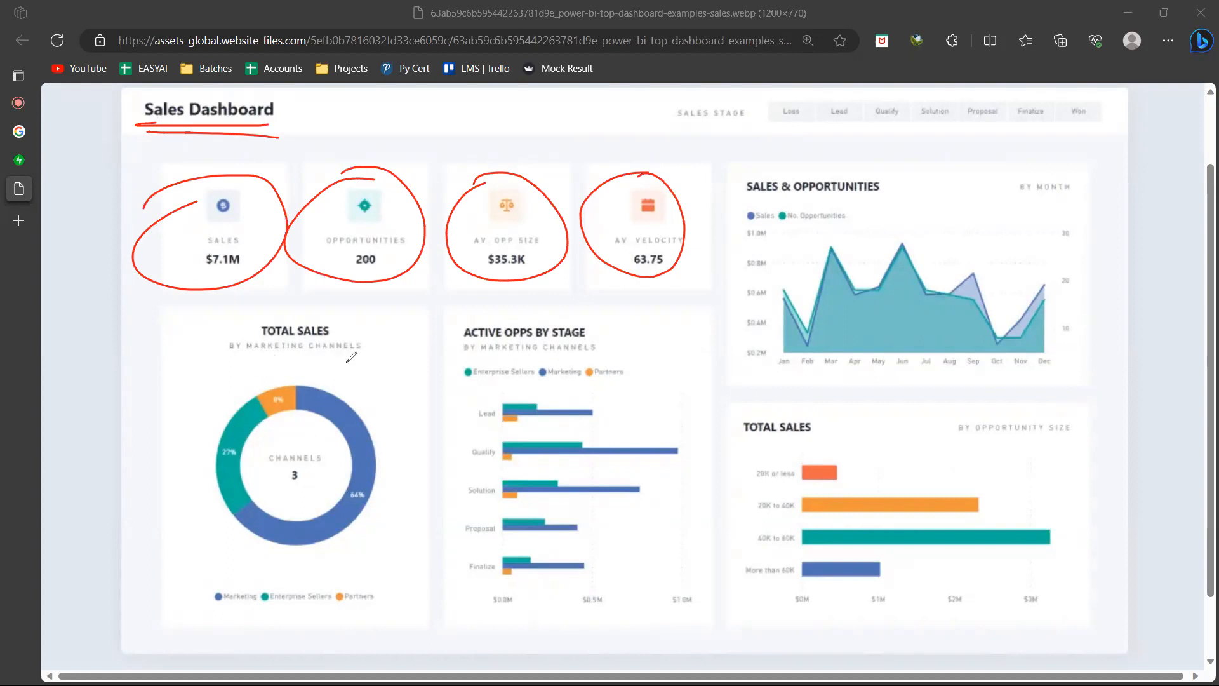
Underline the Total Sales donut's subtitle, circle its legend entries, and label the Active Opps by Stage chart with underlined "stacked"
{"action": "left_click_drag", "start_coordinate": [372, 357], "coordinate": [209, 353]}
{"action": "mouse_move", "coordinate": [204, 579]}
{"action": "left_mouse_down"}
{"action": "mouse_move", "coordinate": [400, 594]}
{"action": "mouse_move", "coordinate": [358, 582]}
{"action": "left_mouse_up"}
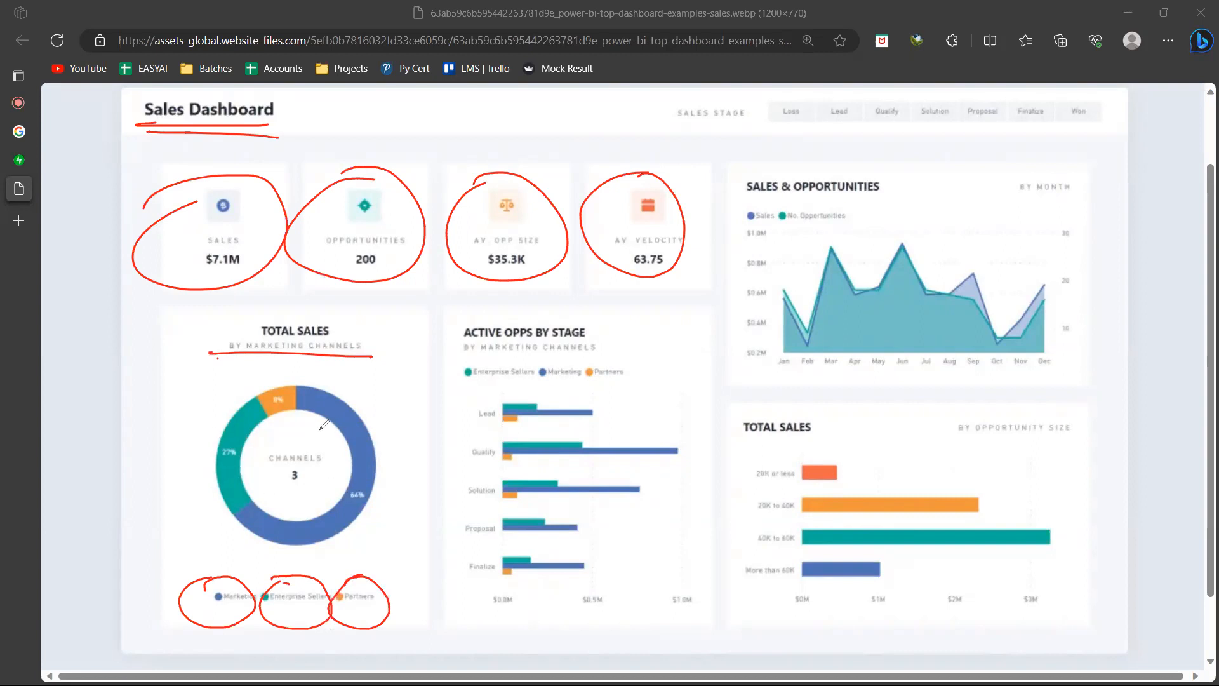
{"action": "left_click_drag", "start_coordinate": [615, 391], "coordinate": [627, 410]}
{"action": "left_click_drag", "start_coordinate": [620, 399], "coordinate": [638, 397]}
{"action": "mouse_move", "coordinate": [674, 398]}
{"action": "left_mouse_down"}
{"action": "mouse_move", "coordinate": [677, 410]}
{"action": "mouse_move", "coordinate": [692, 395]}
{"action": "mouse_move", "coordinate": [616, 432]}
{"action": "left_mouse_up"}
{"action": "left_click_drag", "start_coordinate": [500, 425], "coordinate": [564, 426]}
{"action": "left_click_drag", "start_coordinate": [506, 434], "coordinate": [549, 433]}
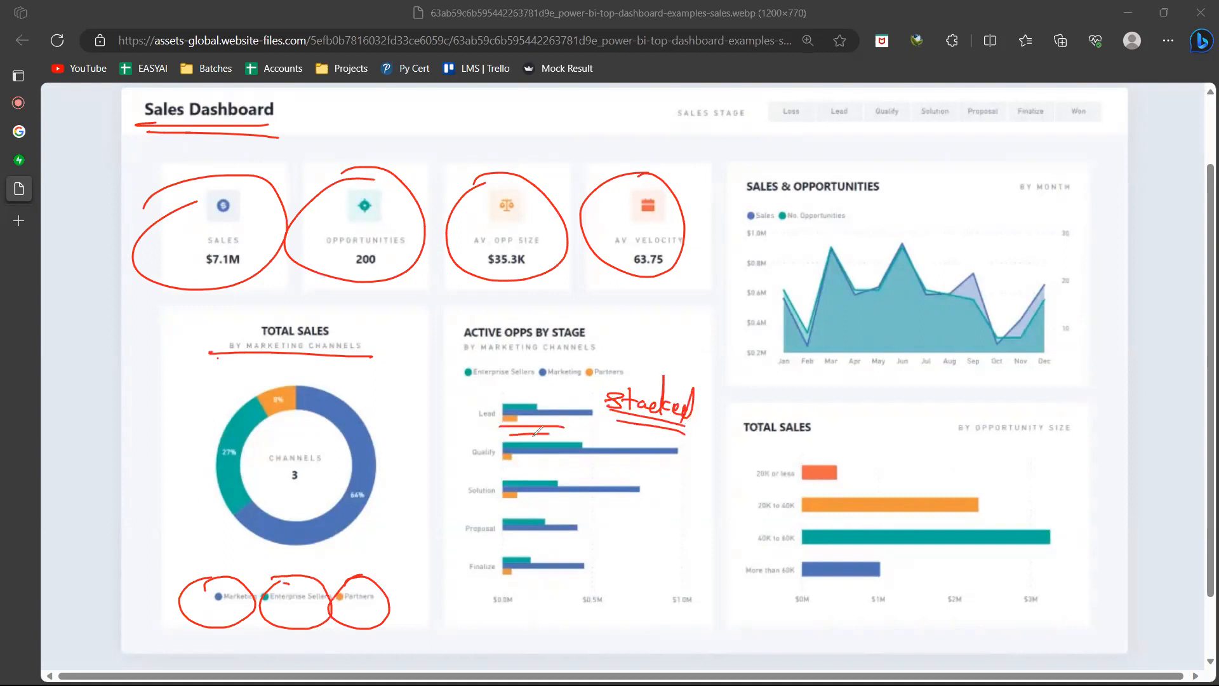
Label the Sales & Opportunities chart "line" and the Total Sales by opportunity size chart "Bar", both double-underlined
{"action": "left_click_drag", "start_coordinate": [940, 240], "coordinate": [978, 242]}
{"action": "mouse_move", "coordinate": [988, 233]}
{"action": "left_mouse_down"}
{"action": "mouse_move", "coordinate": [987, 245]}
{"action": "mouse_move", "coordinate": [1024, 249]}
{"action": "mouse_move", "coordinate": [1031, 264]}
{"action": "left_mouse_up"}
{"action": "left_click_drag", "start_coordinate": [956, 260], "coordinate": [1031, 273]}
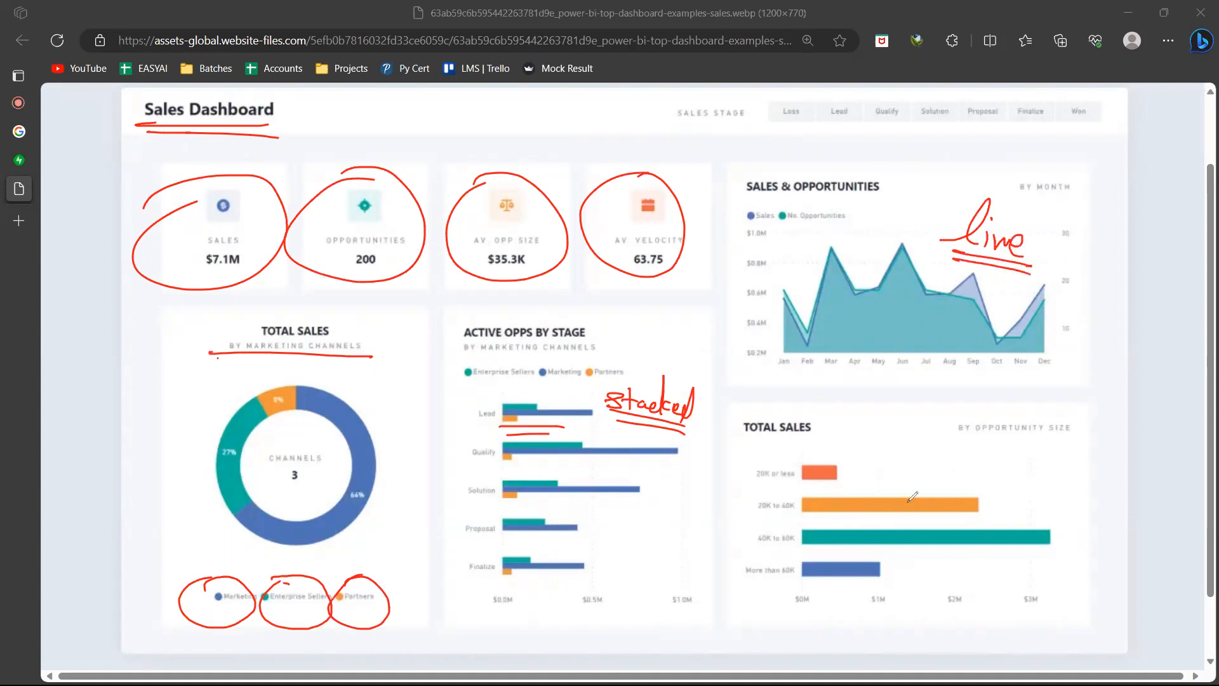
{"action": "mouse_move", "coordinate": [900, 490]}
{"action": "left_mouse_down"}
{"action": "mouse_move", "coordinate": [908, 458]}
{"action": "mouse_move", "coordinate": [905, 488]}
{"action": "mouse_move", "coordinate": [956, 474]}
{"action": "mouse_move", "coordinate": [948, 499]}
{"action": "left_mouse_up"}
{"action": "left_click_drag", "start_coordinate": [881, 508], "coordinate": [941, 512]}
Draw a red box around each of the seven Sales Stage options from Loss to Won
{"action": "mouse_move", "coordinate": [770, 97]}
{"action": "left_mouse_down"}
{"action": "mouse_move", "coordinate": [765, 123]}
{"action": "mouse_move", "coordinate": [817, 96]}
{"action": "mouse_move", "coordinate": [764, 123]}
{"action": "mouse_move", "coordinate": [820, 118]}
{"action": "left_mouse_up"}
{"action": "left_click", "coordinate": [766, 124]}
{"action": "mouse_move", "coordinate": [816, 97]}
{"action": "left_mouse_down"}
{"action": "mouse_move", "coordinate": [846, 98]}
{"action": "mouse_move", "coordinate": [864, 119]}
{"action": "mouse_move", "coordinate": [802, 122]}
{"action": "left_mouse_up"}
{"action": "mouse_move", "coordinate": [876, 98]}
{"action": "left_mouse_down"}
{"action": "mouse_move", "coordinate": [872, 122]}
{"action": "mouse_move", "coordinate": [906, 116]}
{"action": "mouse_move", "coordinate": [870, 126]}
{"action": "mouse_move", "coordinate": [921, 129]}
{"action": "left_mouse_up"}
{"action": "mouse_move", "coordinate": [922, 107]}
{"action": "left_mouse_down"}
{"action": "mouse_move", "coordinate": [951, 124]}
{"action": "mouse_move", "coordinate": [925, 129]}
{"action": "left_mouse_up"}
{"action": "left_click_drag", "start_coordinate": [965, 99], "coordinate": [971, 130]}
{"action": "mouse_move", "coordinate": [1016, 97]}
{"action": "left_mouse_down"}
{"action": "mouse_move", "coordinate": [1015, 129]}
{"action": "mouse_move", "coordinate": [1060, 131]}
{"action": "left_mouse_up"}
{"action": "mouse_move", "coordinate": [1064, 100]}
{"action": "left_mouse_down"}
{"action": "mouse_move", "coordinate": [1087, 96]}
{"action": "mouse_move", "coordinate": [1057, 130]}
{"action": "left_mouse_up"}
Draw an arrow up to the Loss option and write double-underlined "buttons" beneath the Sales Stage row
{"action": "left_click_drag", "start_coordinate": [789, 130], "coordinate": [793, 162]}
{"action": "mouse_move", "coordinate": [784, 144]}
{"action": "left_mouse_down"}
{"action": "mouse_move", "coordinate": [790, 131]}
{"action": "mouse_move", "coordinate": [808, 139]}
{"action": "left_mouse_up"}
{"action": "mouse_move", "coordinate": [828, 142]}
{"action": "left_mouse_down"}
{"action": "mouse_move", "coordinate": [827, 165]}
{"action": "mouse_move", "coordinate": [863, 167]}
{"action": "left_mouse_up"}
{"action": "mouse_move", "coordinate": [848, 153]}
{"action": "left_mouse_down"}
{"action": "mouse_move", "coordinate": [876, 150]}
{"action": "mouse_move", "coordinate": [911, 173]}
{"action": "left_mouse_up"}
{"action": "mouse_move", "coordinate": [824, 169]}
{"action": "left_mouse_down"}
{"action": "mouse_move", "coordinate": [915, 179]}
{"action": "mouse_move", "coordinate": [906, 188]}
{"action": "left_mouse_up"}
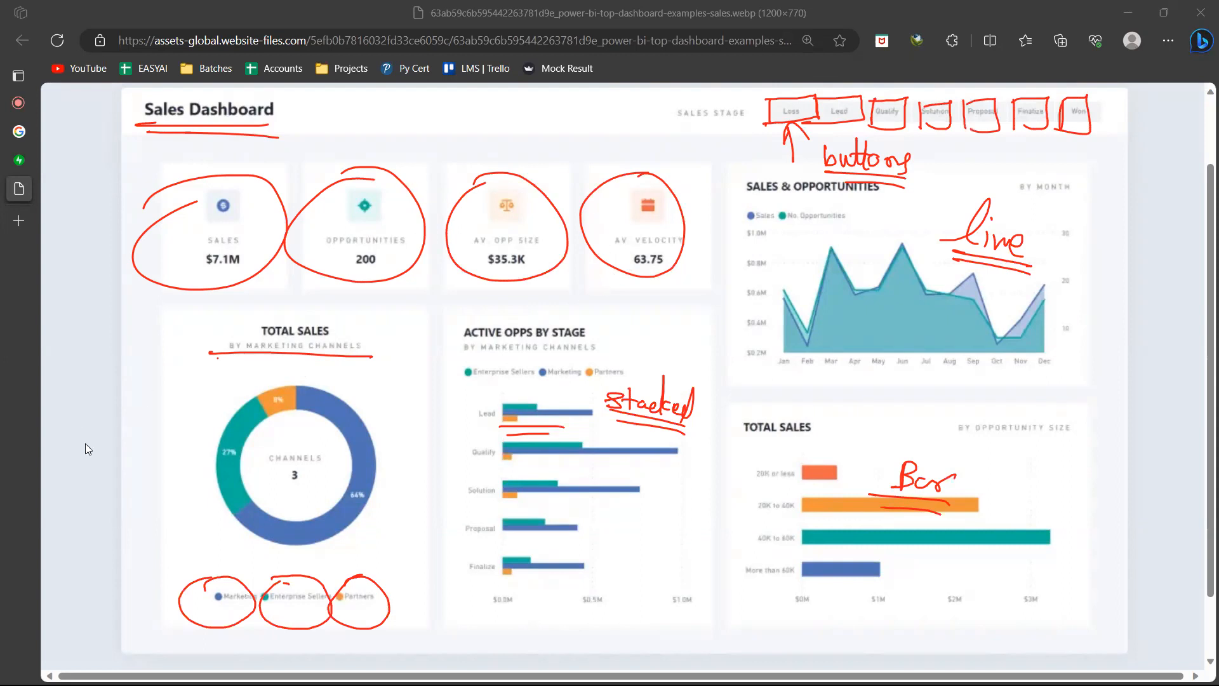
Clear the annotations and switch to the Dashboard design page in OneNote
{"action": "key", "text": "Escape"}
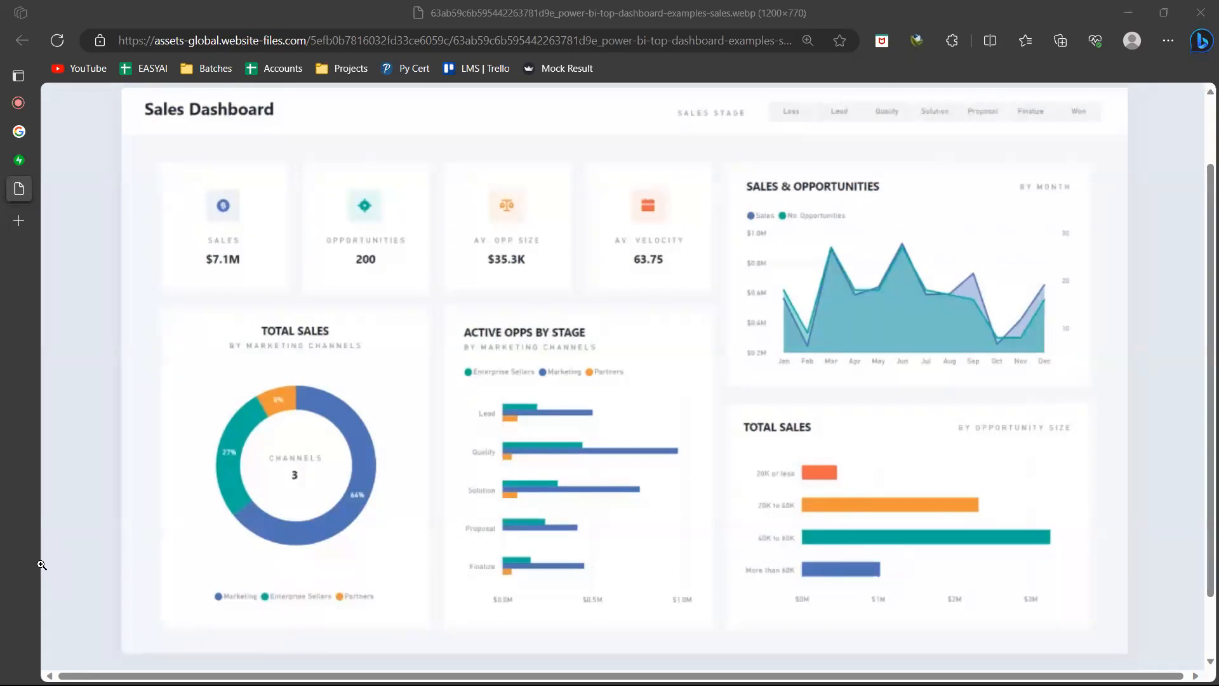
{"action": "key", "text": "alt+Tab"}
{"action": "key", "text": "alt+Tab"}
{"action": "key", "text": "alt+Tab"}
{"action": "key", "text": "alt+Tab"}
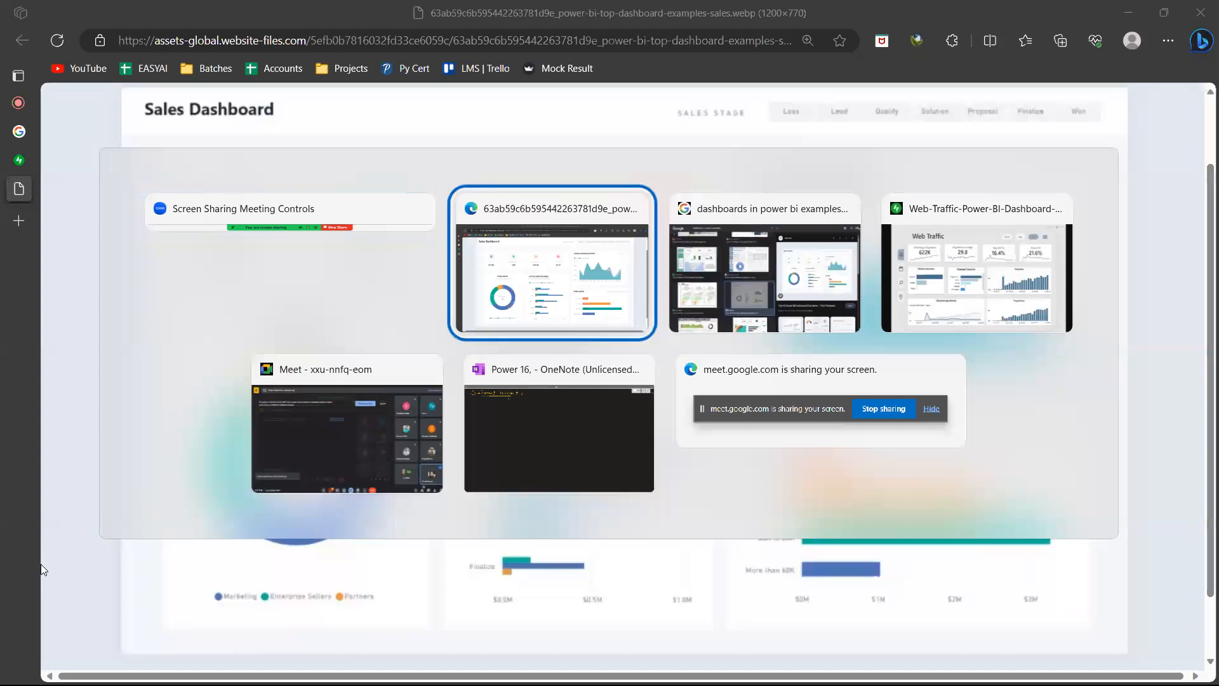
{"action": "key", "text": "alt+Tab"}
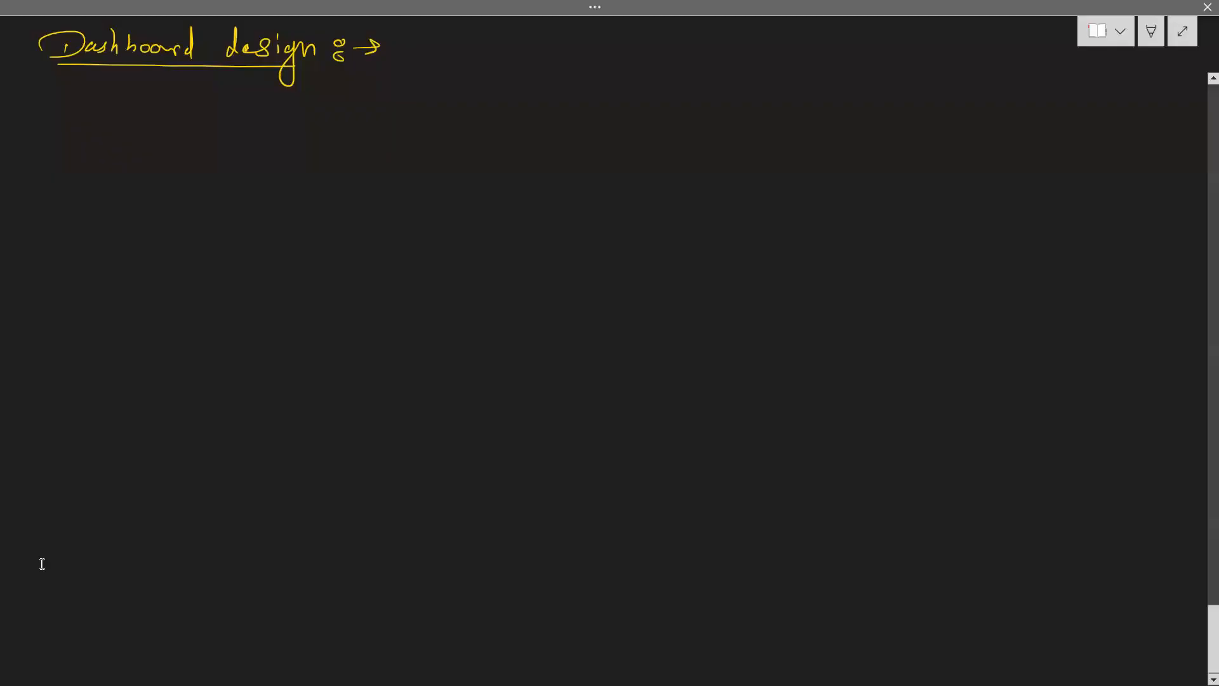
Write "Paper" in yellow after the Dashboard design heading's arrow and double-underline it
{"action": "mouse_move", "coordinate": [414, 32]}
{"action": "left_mouse_down"}
{"action": "mouse_move", "coordinate": [413, 53]}
{"action": "mouse_move", "coordinate": [443, 48]}
{"action": "left_mouse_up"}
{"action": "mouse_move", "coordinate": [445, 42]}
{"action": "left_mouse_down"}
{"action": "mouse_move", "coordinate": [446, 56]}
{"action": "mouse_move", "coordinate": [489, 38]}
{"action": "left_mouse_up"}
{"action": "left_click_drag", "start_coordinate": [489, 58], "coordinate": [413, 58]}
{"action": "left_click_drag", "start_coordinate": [418, 67], "coordinate": [489, 66]}
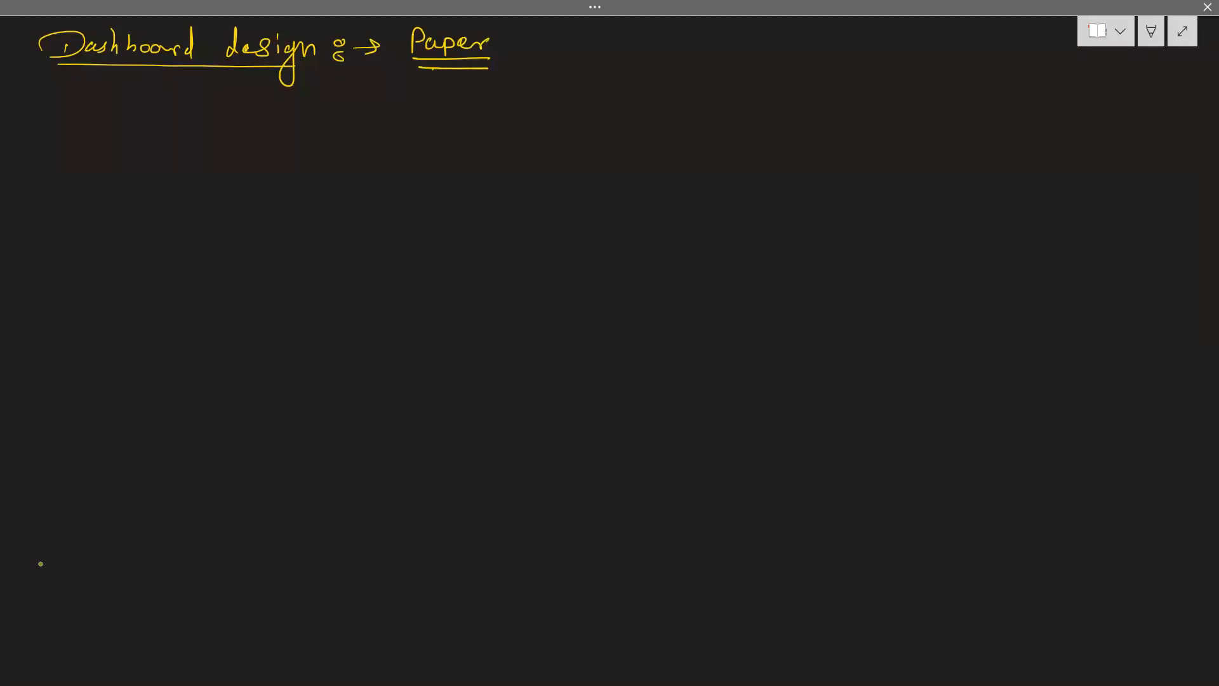
Sketch a yellow box below the Dashboard design heading and write "Logo" inside it
{"action": "left_click_drag", "start_coordinate": [57, 115], "coordinate": [65, 193]}
{"action": "mouse_move", "coordinate": [58, 115]}
{"action": "left_mouse_down"}
{"action": "mouse_move", "coordinate": [183, 115]}
{"action": "mouse_move", "coordinate": [183, 192]}
{"action": "mouse_move", "coordinate": [72, 208]}
{"action": "mouse_move", "coordinate": [86, 208]}
{"action": "left_mouse_up"}
{"action": "mouse_move", "coordinate": [81, 148]}
{"action": "left_mouse_down"}
{"action": "mouse_move", "coordinate": [103, 159]}
{"action": "mouse_move", "coordinate": [105, 179]}
{"action": "mouse_move", "coordinate": [132, 158]}
{"action": "left_mouse_up"}
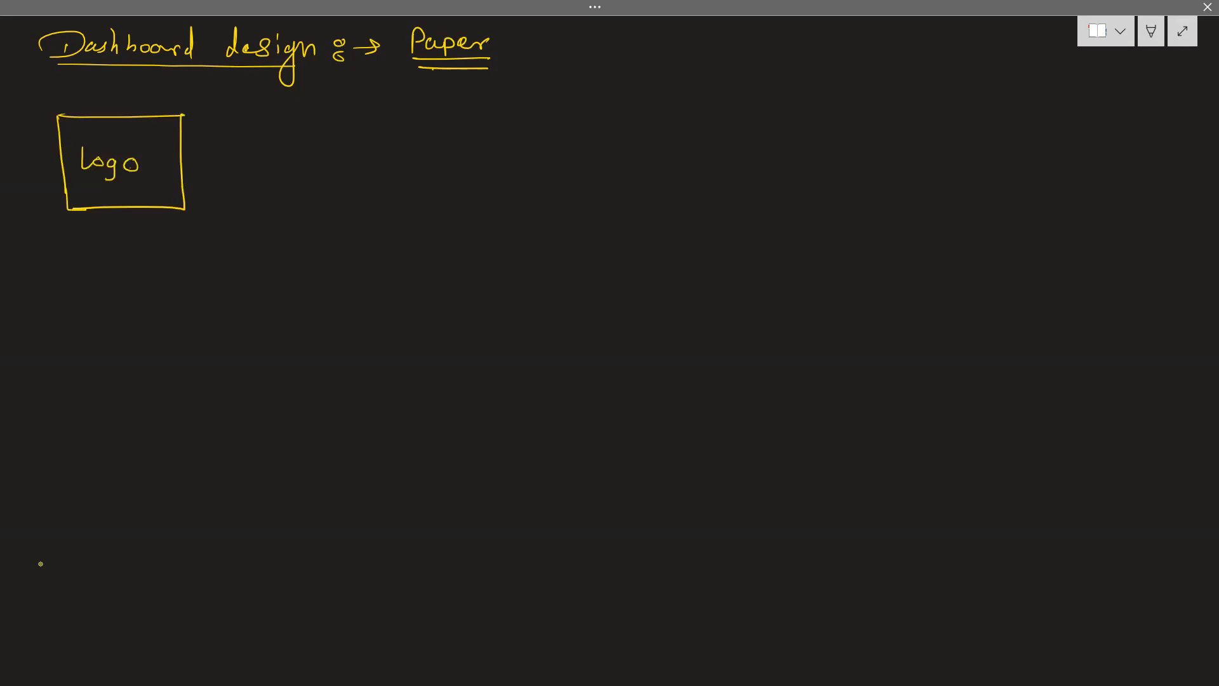
Sketch three empty card boxes in a row beside the Logo box and write "Maven Market" above them
{"action": "left_click_drag", "start_coordinate": [289, 120], "coordinate": [292, 188]}
{"action": "mouse_move", "coordinate": [290, 118]}
{"action": "left_mouse_down"}
{"action": "mouse_move", "coordinate": [439, 115]}
{"action": "mouse_move", "coordinate": [442, 180]}
{"action": "mouse_move", "coordinate": [282, 187]}
{"action": "left_mouse_up"}
{"action": "left_click_drag", "start_coordinate": [543, 115], "coordinate": [545, 179]}
{"action": "mouse_move", "coordinate": [549, 114]}
{"action": "left_mouse_down"}
{"action": "mouse_move", "coordinate": [679, 109]}
{"action": "mouse_move", "coordinate": [706, 131]}
{"action": "mouse_move", "coordinate": [556, 182]}
{"action": "left_mouse_up"}
{"action": "mouse_move", "coordinate": [803, 113]}
{"action": "left_mouse_down"}
{"action": "mouse_move", "coordinate": [804, 181]}
{"action": "mouse_move", "coordinate": [915, 114]}
{"action": "mouse_move", "coordinate": [966, 113]}
{"action": "mouse_move", "coordinate": [969, 193]}
{"action": "mouse_move", "coordinate": [803, 187]}
{"action": "left_mouse_up"}
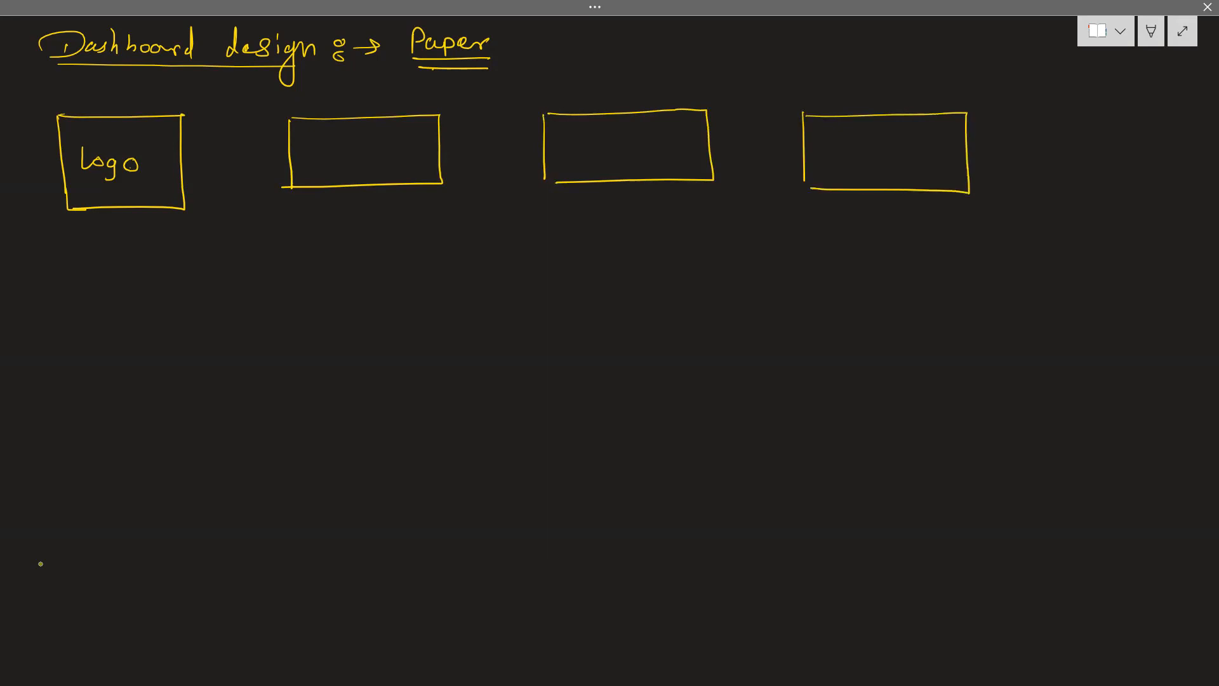
{"action": "mouse_move", "coordinate": [622, 55]}
{"action": "left_mouse_down"}
{"action": "mouse_move", "coordinate": [634, 33]}
{"action": "mouse_move", "coordinate": [644, 55]}
{"action": "mouse_move", "coordinate": [679, 45]}
{"action": "mouse_move", "coordinate": [706, 56]}
{"action": "left_mouse_up"}
{"action": "mouse_move", "coordinate": [741, 57]}
{"action": "left_mouse_down"}
{"action": "mouse_move", "coordinate": [745, 38]}
{"action": "mouse_move", "coordinate": [765, 58]}
{"action": "mouse_move", "coordinate": [797, 33]}
{"action": "mouse_move", "coordinate": [826, 57]}
{"action": "mouse_move", "coordinate": [841, 46]}
{"action": "left_mouse_up"}
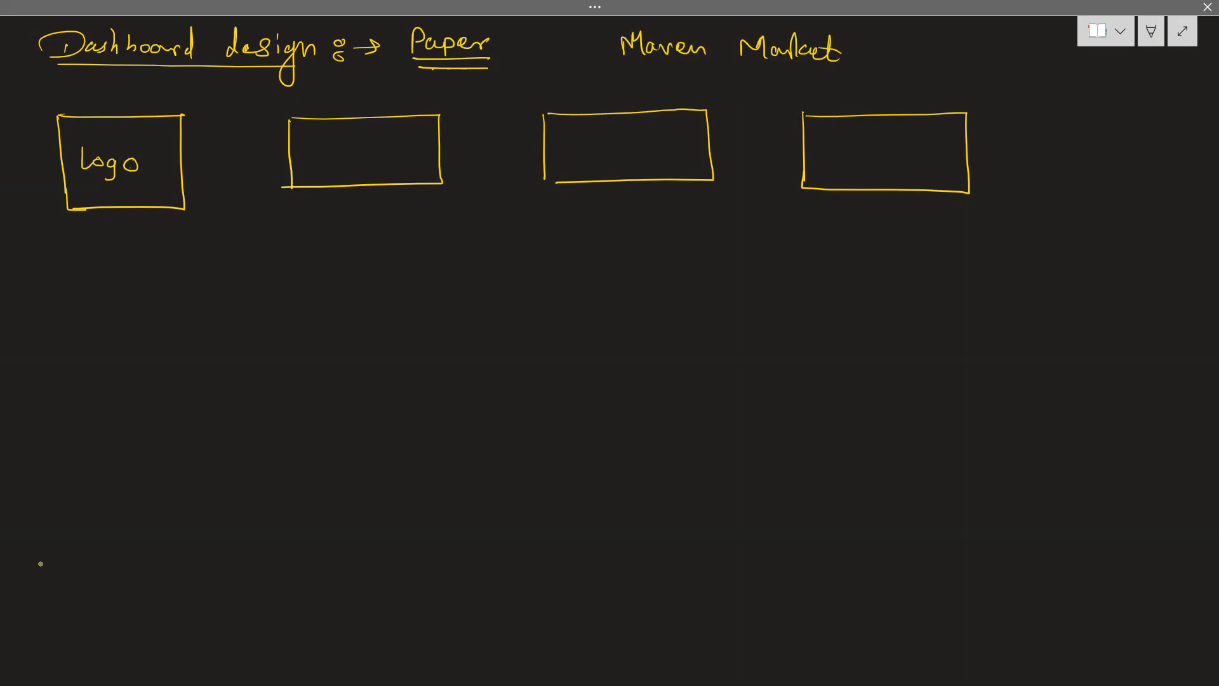
Write "Total Sell" below the first card box and draw a double line inside it as a value placeholder
{"action": "left_click_drag", "start_coordinate": [309, 201], "coordinate": [325, 200]}
{"action": "mouse_move", "coordinate": [318, 201]}
{"action": "left_mouse_down"}
{"action": "mouse_move", "coordinate": [318, 217]}
{"action": "mouse_move", "coordinate": [337, 217]}
{"action": "left_mouse_up"}
{"action": "left_click_drag", "start_coordinate": [330, 208], "coordinate": [345, 215]}
{"action": "left_click_drag", "start_coordinate": [346, 213], "coordinate": [409, 216]}
{"action": "mouse_move", "coordinate": [318, 165]}
{"action": "left_mouse_down"}
{"action": "mouse_move", "coordinate": [393, 163]}
{"action": "mouse_move", "coordinate": [383, 169]}
{"action": "left_mouse_up"}
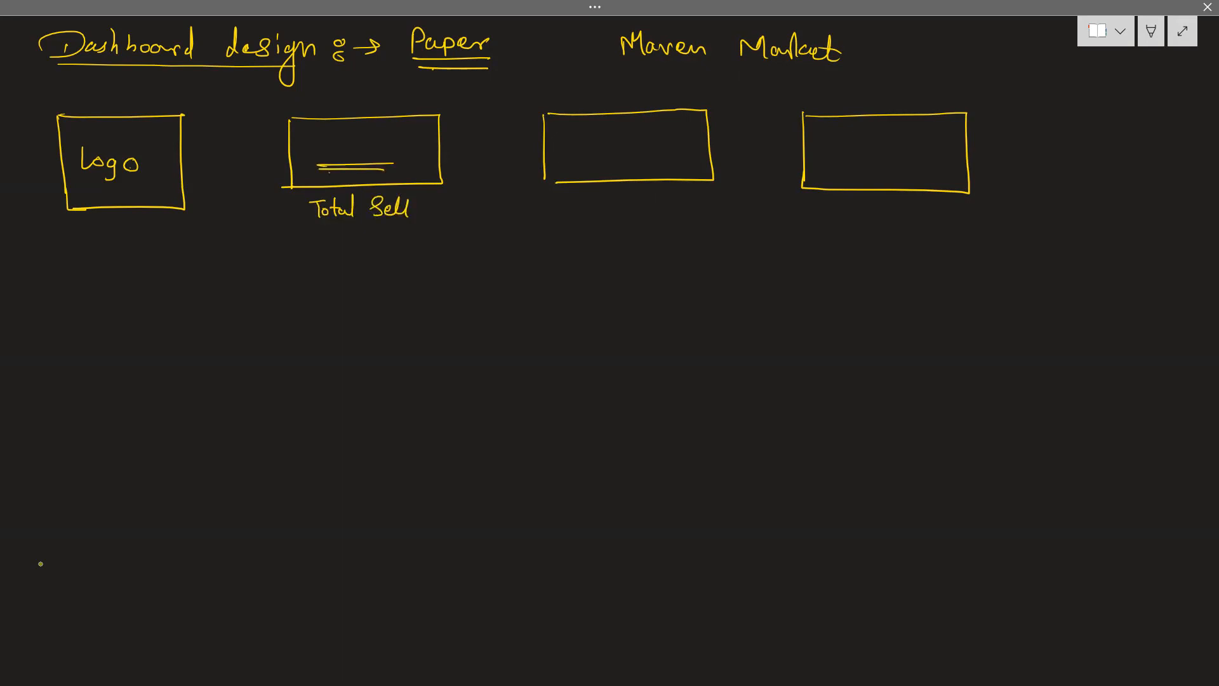
Write "Total Revenue" below the second card box and draw a double line inside it as a value placeholder
{"action": "left_click_drag", "start_coordinate": [556, 202], "coordinate": [588, 199]}
{"action": "mouse_move", "coordinate": [573, 202]}
{"action": "left_mouse_down"}
{"action": "mouse_move", "coordinate": [575, 218]}
{"action": "mouse_move", "coordinate": [591, 219]}
{"action": "left_mouse_up"}
{"action": "left_click_drag", "start_coordinate": [585, 209], "coordinate": [603, 218]}
{"action": "left_click_drag", "start_coordinate": [607, 202], "coordinate": [609, 217]}
{"action": "mouse_move", "coordinate": [625, 189]}
{"action": "left_mouse_down"}
{"action": "mouse_move", "coordinate": [627, 216]}
{"action": "mouse_move", "coordinate": [647, 210]}
{"action": "left_mouse_up"}
{"action": "left_click_drag", "start_coordinate": [648, 202], "coordinate": [707, 213]}
{"action": "left_click_drag", "start_coordinate": [588, 166], "coordinate": [661, 164]}
{"action": "left_click_drag", "start_coordinate": [591, 173], "coordinate": [657, 171]}
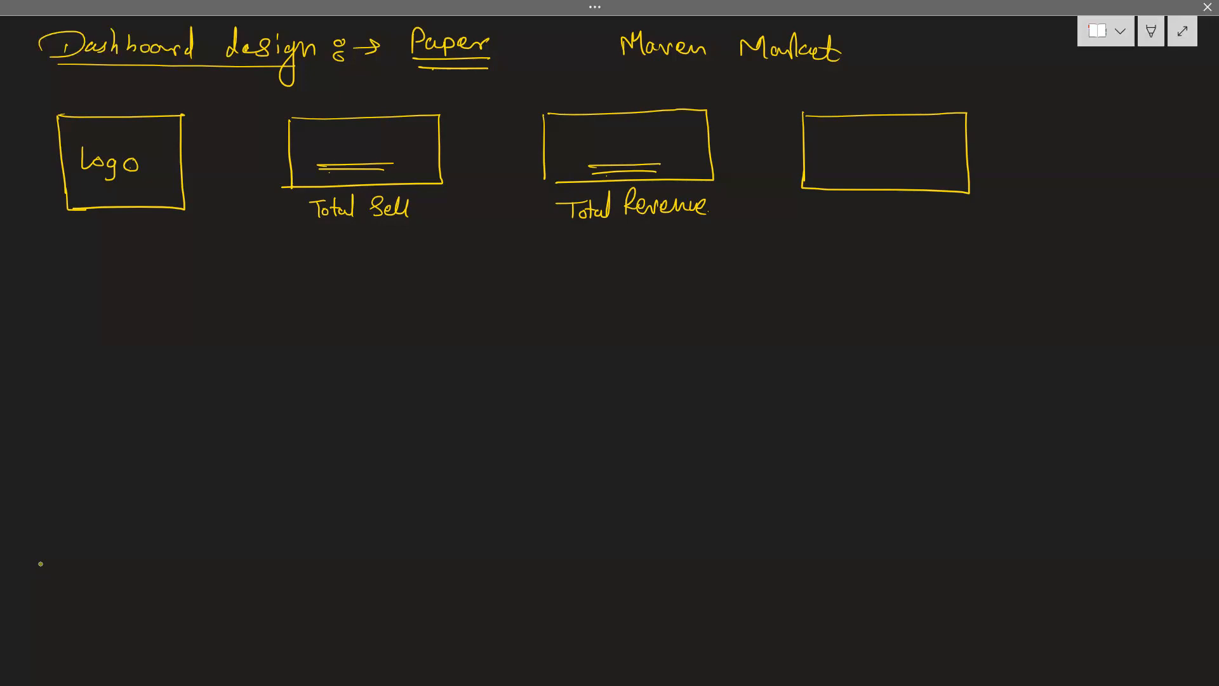
Label the third card box "Return %" and draw a downward arrow into each of the three cards
{"action": "left_click_drag", "start_coordinate": [372, 96], "coordinate": [372, 126]}
{"action": "left_click_drag", "start_coordinate": [357, 117], "coordinate": [382, 116]}
{"action": "mouse_move", "coordinate": [612, 95]}
{"action": "left_mouse_down"}
{"action": "mouse_move", "coordinate": [610, 127]}
{"action": "mouse_move", "coordinate": [621, 120]}
{"action": "left_mouse_up"}
{"action": "mouse_move", "coordinate": [827, 197]}
{"action": "left_mouse_down"}
{"action": "mouse_move", "coordinate": [825, 217]}
{"action": "mouse_move", "coordinate": [882, 216]}
{"action": "left_mouse_up"}
{"action": "left_click_drag", "start_coordinate": [880, 213], "coordinate": [926, 217]}
{"action": "left_click", "coordinate": [932, 220]}
{"action": "mouse_move", "coordinate": [874, 105]}
{"action": "left_mouse_down"}
{"action": "mouse_move", "coordinate": [875, 136]}
{"action": "mouse_move", "coordinate": [895, 127]}
{"action": "left_mouse_up"}
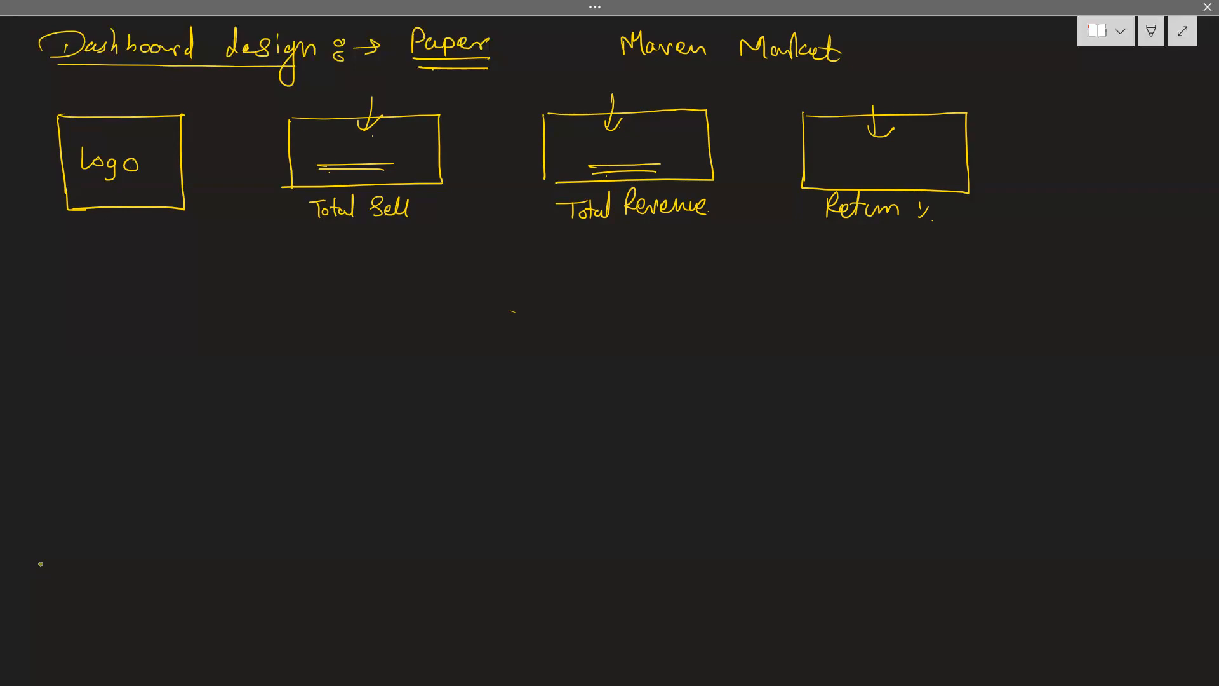
With a pink pen, sketch a pair of chart axes with arrowheads below the Logo box and label the horizontal axis "Monthly"
{"action": "left_click", "coordinate": [1151, 35]}
{"action": "left_click", "coordinate": [654, 41]}
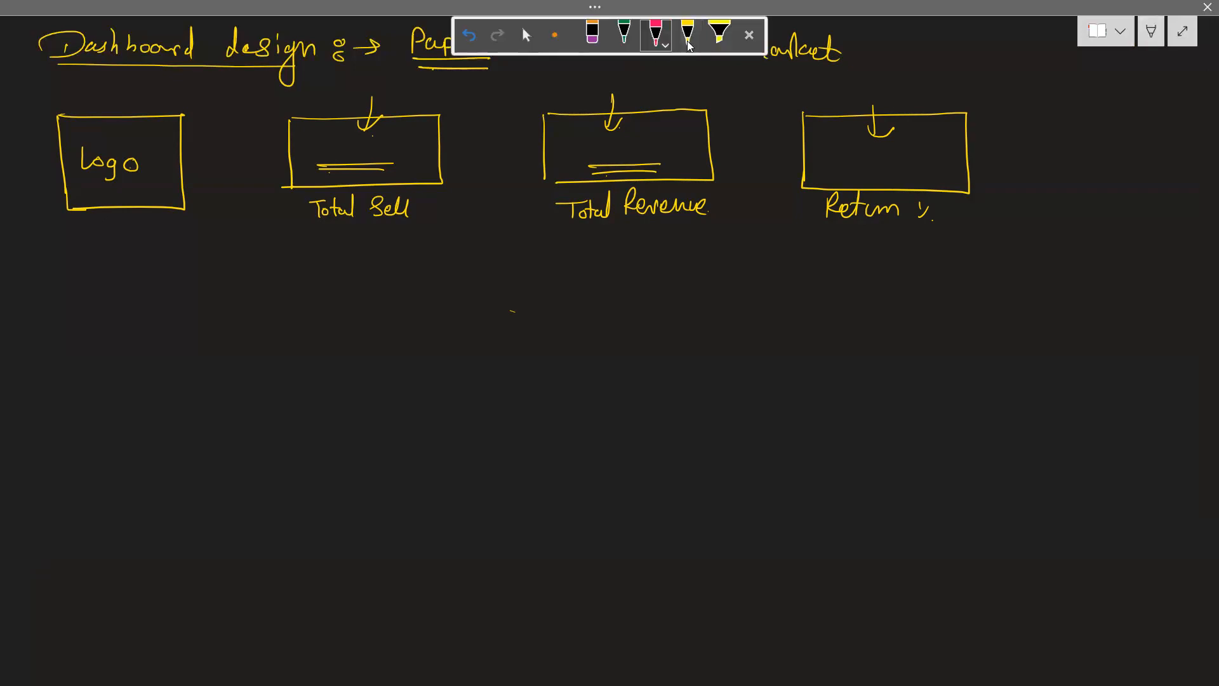
{"action": "left_click", "coordinate": [746, 33]}
{"action": "mouse_move", "coordinate": [72, 237]}
{"action": "left_mouse_down"}
{"action": "mouse_move", "coordinate": [71, 433]}
{"action": "mouse_move", "coordinate": [540, 424]}
{"action": "mouse_move", "coordinate": [534, 435]}
{"action": "left_mouse_up"}
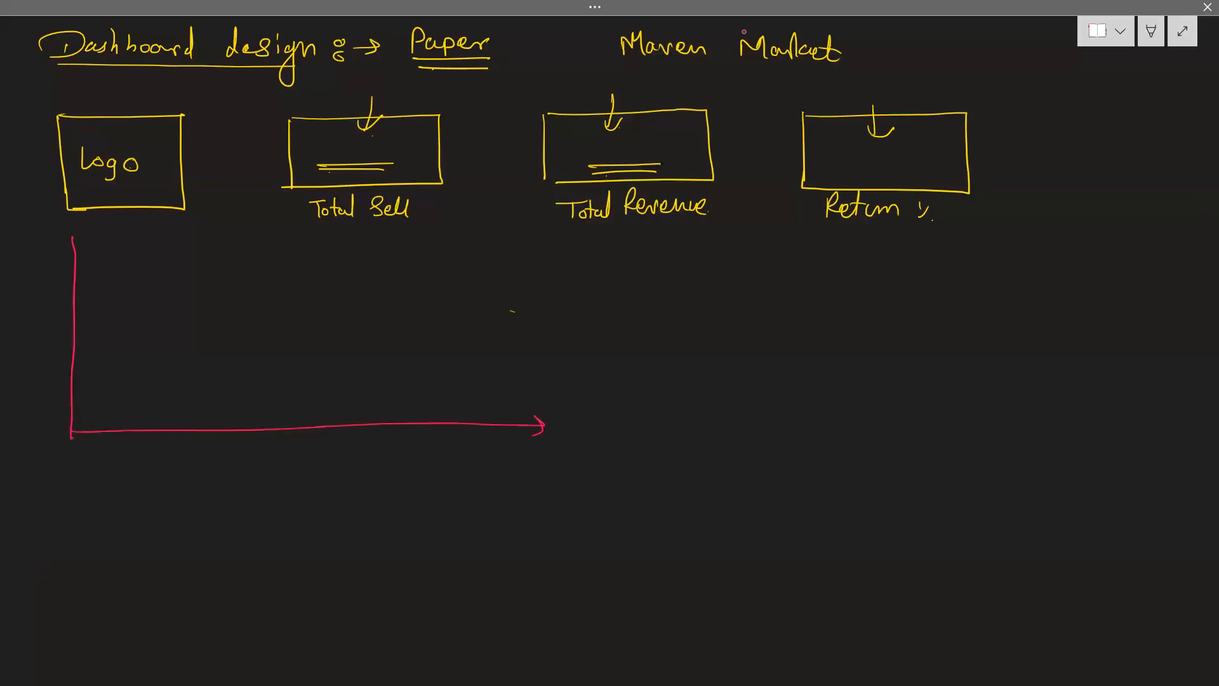
{"action": "left_click_drag", "start_coordinate": [65, 251], "coordinate": [87, 249]}
{"action": "mouse_move", "coordinate": [227, 460]}
{"action": "left_mouse_down"}
{"action": "mouse_move", "coordinate": [237, 444]}
{"action": "mouse_move", "coordinate": [242, 461]}
{"action": "mouse_move", "coordinate": [274, 438]}
{"action": "mouse_move", "coordinate": [296, 453]}
{"action": "mouse_move", "coordinate": [291, 477]}
{"action": "mouse_move", "coordinate": [289, 465]}
{"action": "left_mouse_up"}
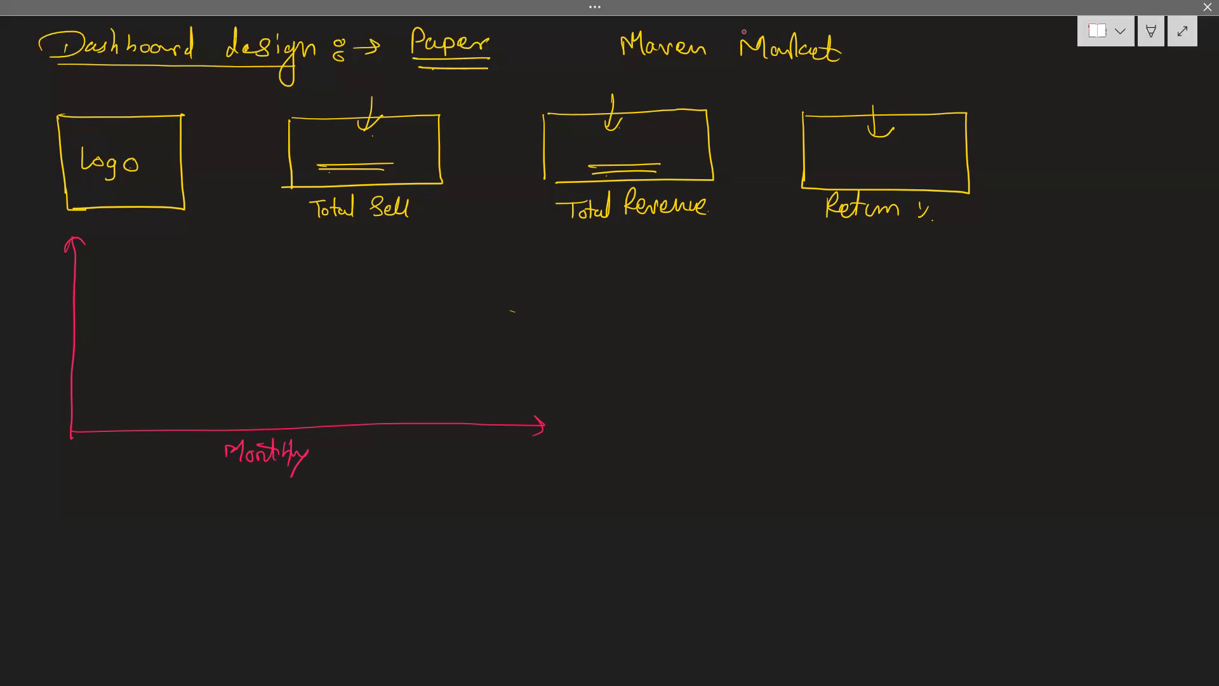
Mark month ticks 1 to 5 with trailing dots along the horizontal axis and label the vertical axis "Quantity Returned"
{"action": "left_click_drag", "start_coordinate": [193, 424], "coordinate": [192, 437]}
{"action": "left_click_drag", "start_coordinate": [186, 446], "coordinate": [213, 448]}
{"action": "left_click_drag", "start_coordinate": [276, 424], "coordinate": [275, 436]}
{"action": "left_click_drag", "start_coordinate": [351, 447], "coordinate": [357, 457]}
{"action": "left_click_drag", "start_coordinate": [404, 420], "coordinate": [403, 431]}
{"action": "mouse_move", "coordinate": [21, 279]}
{"action": "left_mouse_down"}
{"action": "mouse_move", "coordinate": [27, 303]}
{"action": "mouse_move", "coordinate": [43, 303]}
{"action": "left_mouse_up"}
{"action": "mouse_move", "coordinate": [47, 275]}
{"action": "left_mouse_down"}
{"action": "mouse_move", "coordinate": [49, 302]}
{"action": "mouse_move", "coordinate": [54, 289]}
{"action": "mouse_move", "coordinate": [58, 310]}
{"action": "mouse_move", "coordinate": [72, 304]}
{"action": "left_mouse_up"}
{"action": "mouse_move", "coordinate": [73, 301]}
{"action": "left_mouse_down"}
{"action": "mouse_move", "coordinate": [62, 325]}
{"action": "mouse_move", "coordinate": [23, 342]}
{"action": "mouse_move", "coordinate": [37, 336]}
{"action": "left_mouse_up"}
{"action": "mouse_move", "coordinate": [42, 316]}
{"action": "left_mouse_down"}
{"action": "mouse_move", "coordinate": [45, 341]}
{"action": "mouse_move", "coordinate": [74, 343]}
{"action": "mouse_move", "coordinate": [85, 325]}
{"action": "left_mouse_up"}
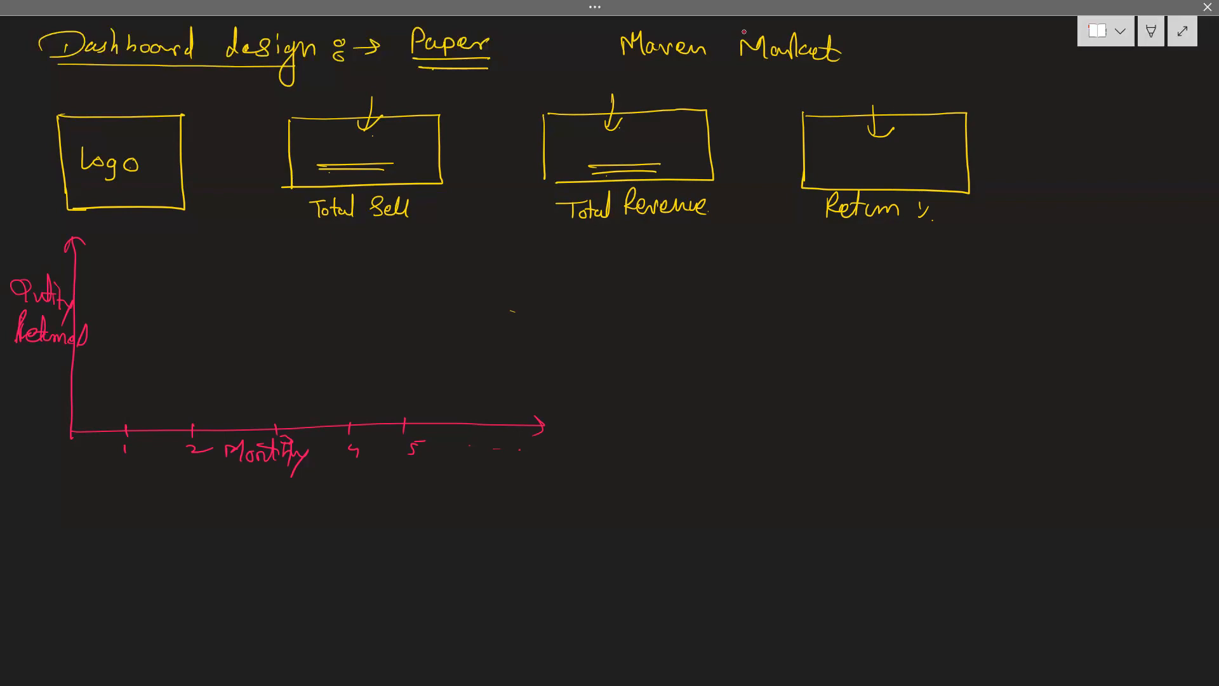
Draw a fluctuating line across the pink axes, label it "Line", and underline that label and both axis titles
{"action": "left_click_drag", "start_coordinate": [22, 349], "coordinate": [67, 350]}
{"action": "left_click_drag", "start_coordinate": [26, 312], "coordinate": [59, 313]}
{"action": "mouse_move", "coordinate": [109, 319]}
{"action": "left_mouse_down"}
{"action": "mouse_move", "coordinate": [141, 348]}
{"action": "mouse_move", "coordinate": [230, 338]}
{"action": "mouse_move", "coordinate": [282, 245]}
{"action": "mouse_move", "coordinate": [363, 279]}
{"action": "mouse_move", "coordinate": [452, 231]}
{"action": "left_mouse_up"}
{"action": "mouse_move", "coordinate": [427, 321]}
{"action": "left_mouse_down"}
{"action": "mouse_move", "coordinate": [466, 330]}
{"action": "mouse_move", "coordinate": [461, 344]}
{"action": "left_mouse_up"}
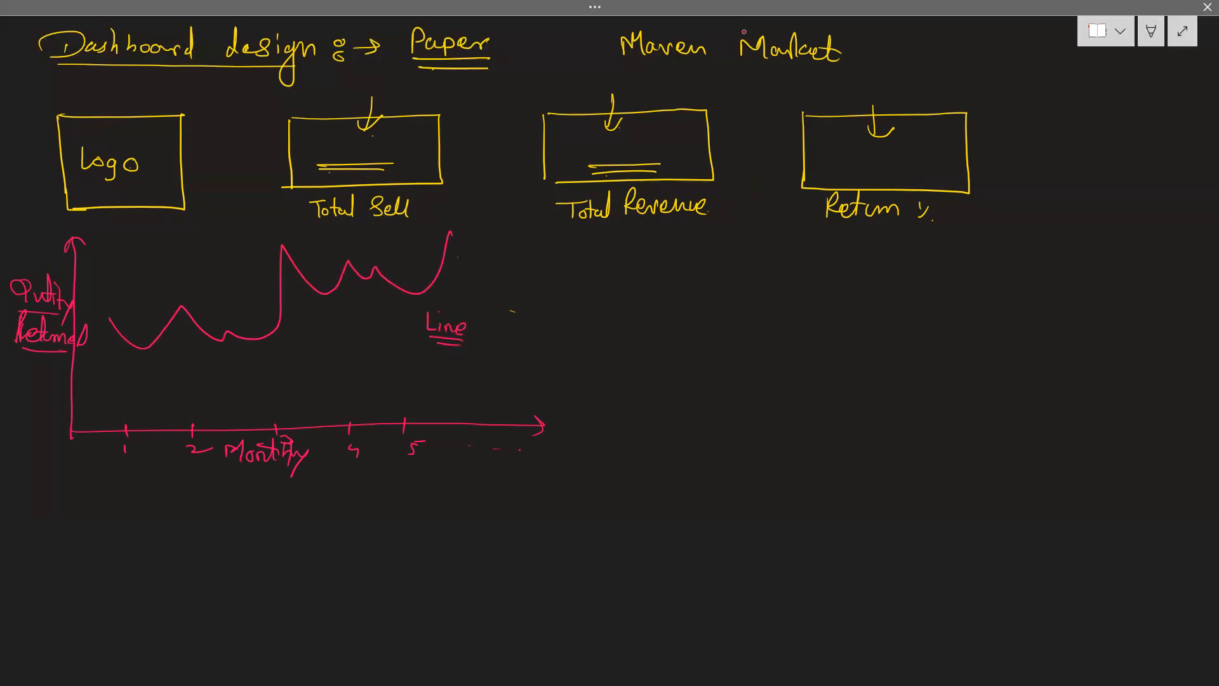
{"action": "left_click_drag", "start_coordinate": [225, 474], "coordinate": [286, 481]}
{"action": "left_click_drag", "start_coordinate": [12, 361], "coordinate": [65, 359]}
With a green pen, sketch a donut chart below the line chart and divide its ring into four segments
{"action": "left_click", "coordinate": [1151, 31]}
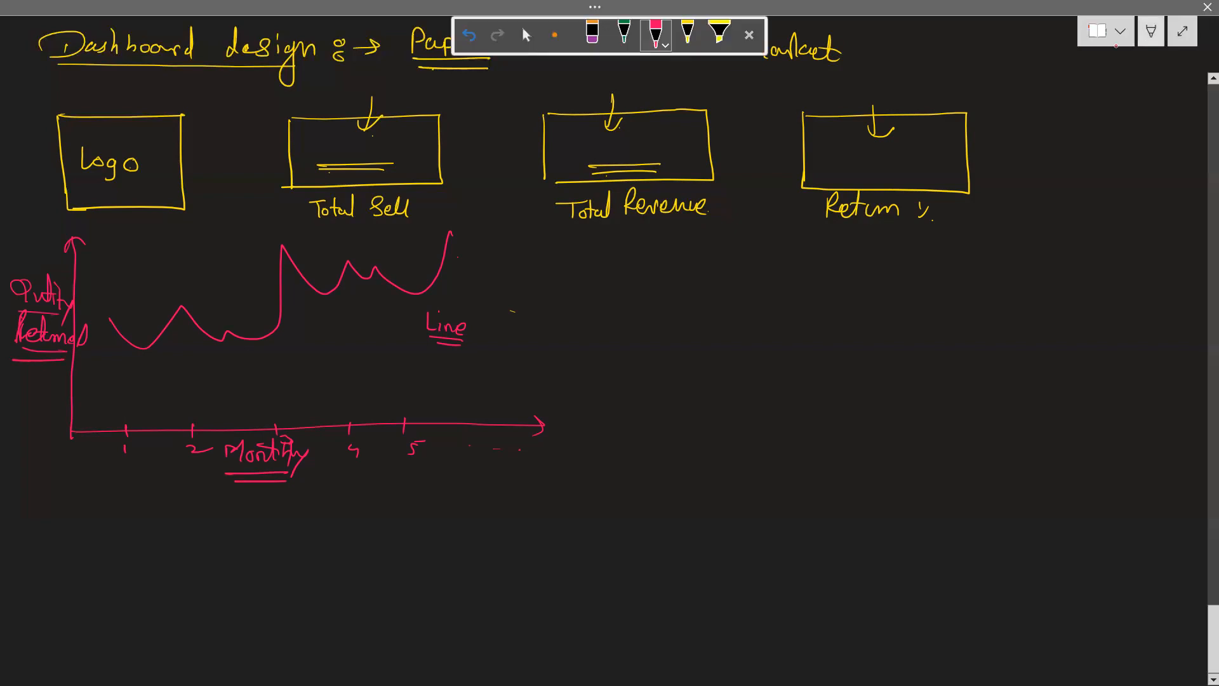
{"action": "left_click", "coordinate": [625, 35]}
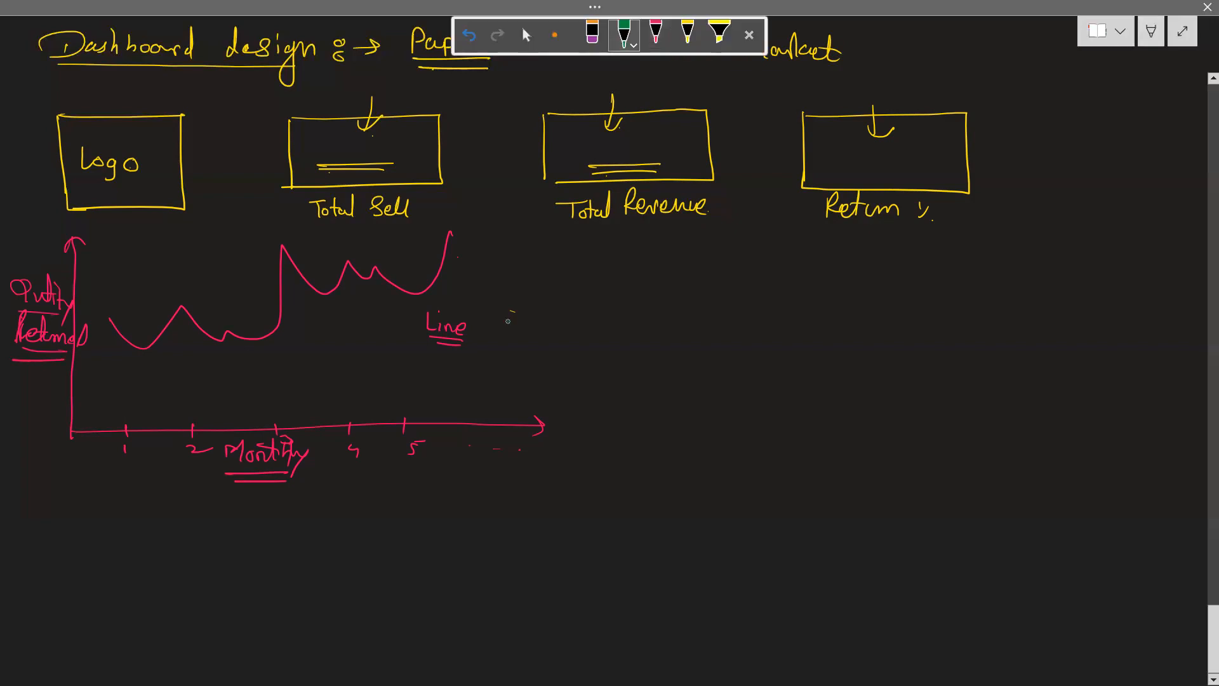
{"action": "mouse_move", "coordinate": [154, 540]}
{"action": "left_mouse_down"}
{"action": "mouse_move", "coordinate": [203, 499]}
{"action": "mouse_move", "coordinate": [325, 613]}
{"action": "mouse_move", "coordinate": [185, 647]}
{"action": "mouse_move", "coordinate": [155, 540]}
{"action": "mouse_move", "coordinate": [173, 523]}
{"action": "mouse_move", "coordinate": [277, 566]}
{"action": "mouse_move", "coordinate": [198, 612]}
{"action": "mouse_move", "coordinate": [225, 544]}
{"action": "left_mouse_up"}
{"action": "mouse_move", "coordinate": [193, 503]}
{"action": "left_mouse_down"}
{"action": "mouse_move", "coordinate": [218, 549]}
{"action": "mouse_move", "coordinate": [321, 545]}
{"action": "left_mouse_up"}
{"action": "left_click_drag", "start_coordinate": [255, 627], "coordinate": [253, 644]}
{"action": "left_click_drag", "start_coordinate": [202, 612], "coordinate": [169, 633]}
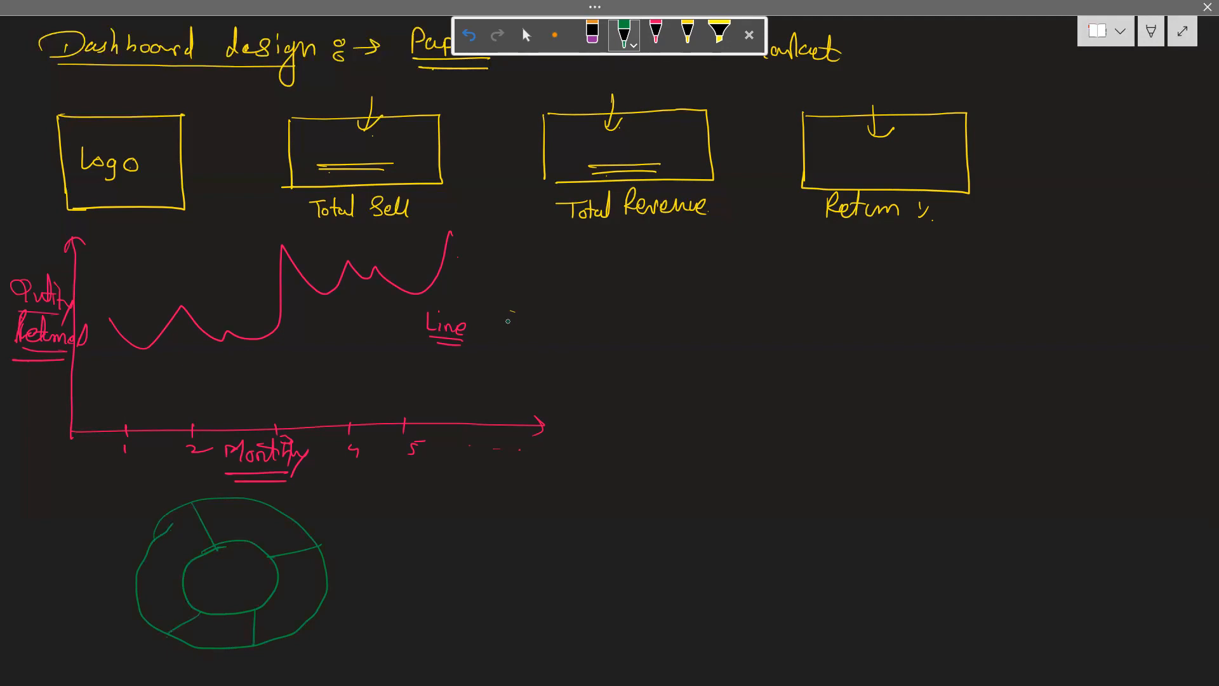
Write "Share" and "Brand" beside the donut chart and underline both words
{"action": "mouse_move", "coordinate": [32, 482]}
{"action": "left_mouse_down"}
{"action": "mouse_move", "coordinate": [17, 500]}
{"action": "mouse_move", "coordinate": [81, 502]}
{"action": "mouse_move", "coordinate": [18, 532]}
{"action": "left_mouse_up"}
{"action": "mouse_move", "coordinate": [18, 514]}
{"action": "left_mouse_down"}
{"action": "mouse_move", "coordinate": [17, 536]}
{"action": "mouse_move", "coordinate": [72, 513]}
{"action": "left_mouse_up"}
{"action": "left_click_drag", "start_coordinate": [23, 547], "coordinate": [76, 546]}
{"action": "left_click_drag", "start_coordinate": [16, 509], "coordinate": [84, 508]}
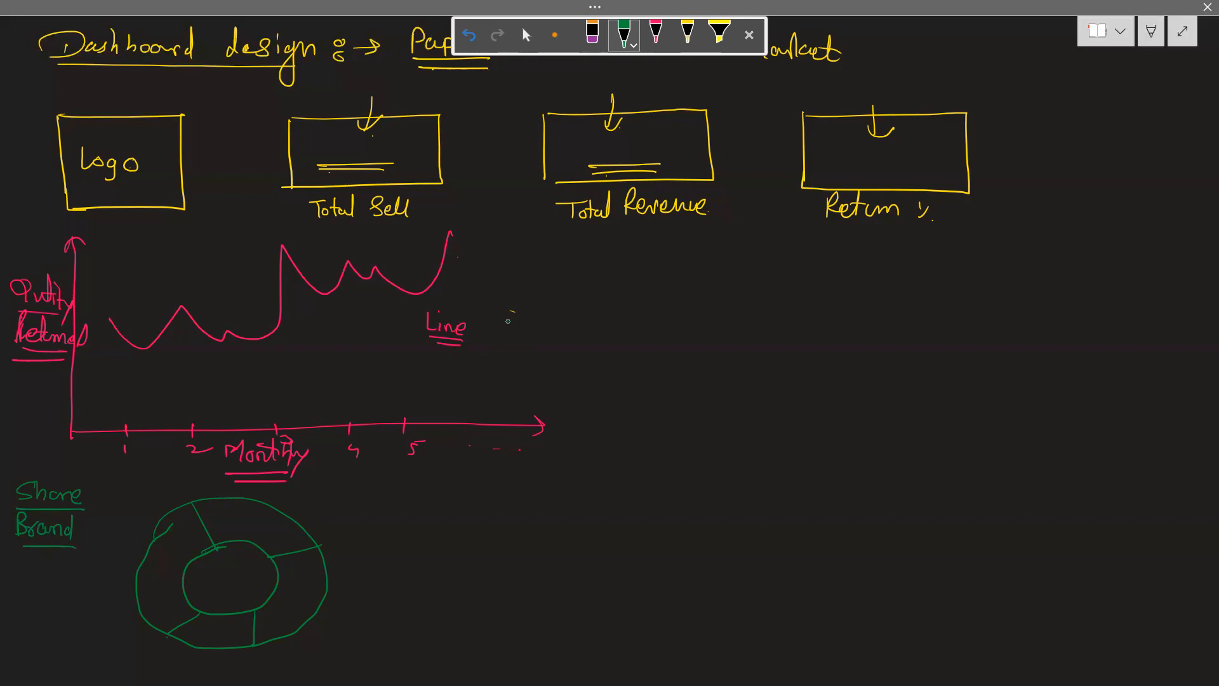
Label one donut segment "Adidas", mark placeholders in the others, and draw an arrow from "Brand" to an underlined "Top 5"
{"action": "left_click_drag", "start_coordinate": [217, 526], "coordinate": [271, 531]}
{"action": "left_click_drag", "start_coordinate": [145, 587], "coordinate": [161, 588]}
{"action": "left_click_drag", "start_coordinate": [46, 547], "coordinate": [46, 575]}
{"action": "mouse_move", "coordinate": [40, 568]}
{"action": "left_mouse_down"}
{"action": "mouse_move", "coordinate": [54, 570]}
{"action": "mouse_move", "coordinate": [24, 611]}
{"action": "left_mouse_up"}
{"action": "mouse_move", "coordinate": [29, 607]}
{"action": "left_mouse_down"}
{"action": "mouse_move", "coordinate": [44, 623]}
{"action": "mouse_move", "coordinate": [52, 610]}
{"action": "left_mouse_up"}
{"action": "mouse_move", "coordinate": [85, 595]}
{"action": "left_mouse_down"}
{"action": "mouse_move", "coordinate": [66, 611]}
{"action": "mouse_move", "coordinate": [74, 635]}
{"action": "left_mouse_up"}
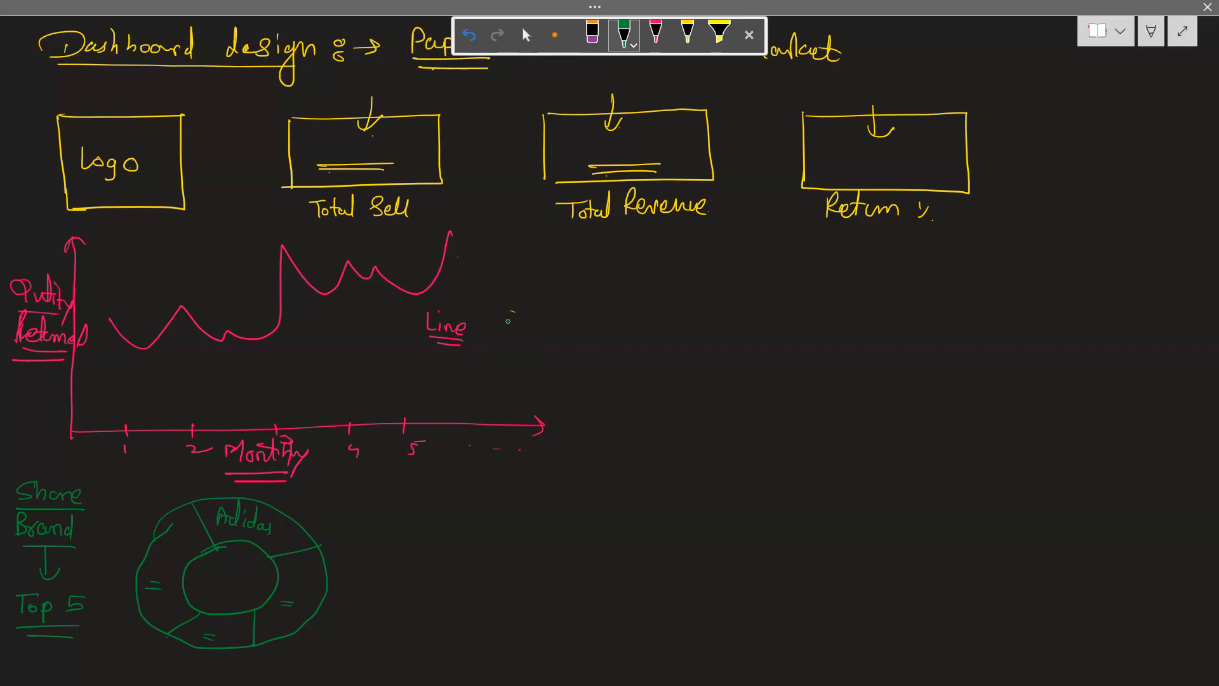
Write "Total Revenue" beside the donut chart and double-underline it
{"action": "mouse_move", "coordinate": [336, 498]}
{"action": "left_mouse_down"}
{"action": "mouse_move", "coordinate": [362, 496]}
{"action": "mouse_move", "coordinate": [361, 508]}
{"action": "left_mouse_up"}
{"action": "mouse_move", "coordinate": [364, 500]}
{"action": "left_mouse_down"}
{"action": "mouse_move", "coordinate": [366, 516]}
{"action": "mouse_move", "coordinate": [432, 508]}
{"action": "mouse_move", "coordinate": [473, 522]}
{"action": "left_mouse_up"}
{"action": "mouse_move", "coordinate": [363, 527]}
{"action": "left_mouse_down"}
{"action": "mouse_move", "coordinate": [438, 528]}
{"action": "mouse_move", "coordinate": [432, 539]}
{"action": "left_mouse_up"}
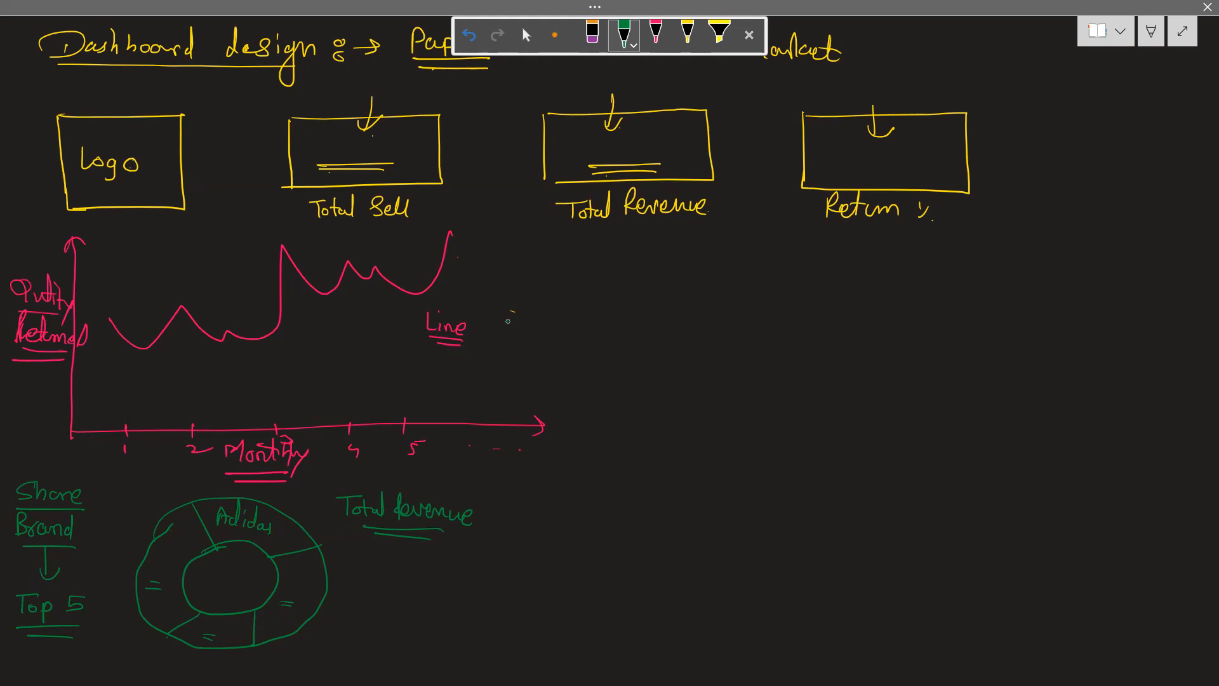
Draw a large green rectangle for a table below the Total Revenue and Return % cards
{"action": "left_click_drag", "start_coordinate": [614, 244], "coordinate": [617, 475]}
{"action": "mouse_move", "coordinate": [613, 244]}
{"action": "left_mouse_down"}
{"action": "mouse_move", "coordinate": [1119, 247]}
{"action": "mouse_move", "coordinate": [1121, 518]}
{"action": "mouse_move", "coordinate": [613, 512]}
{"action": "left_mouse_up"}
{"action": "left_click_drag", "start_coordinate": [616, 467], "coordinate": [638, 509]}
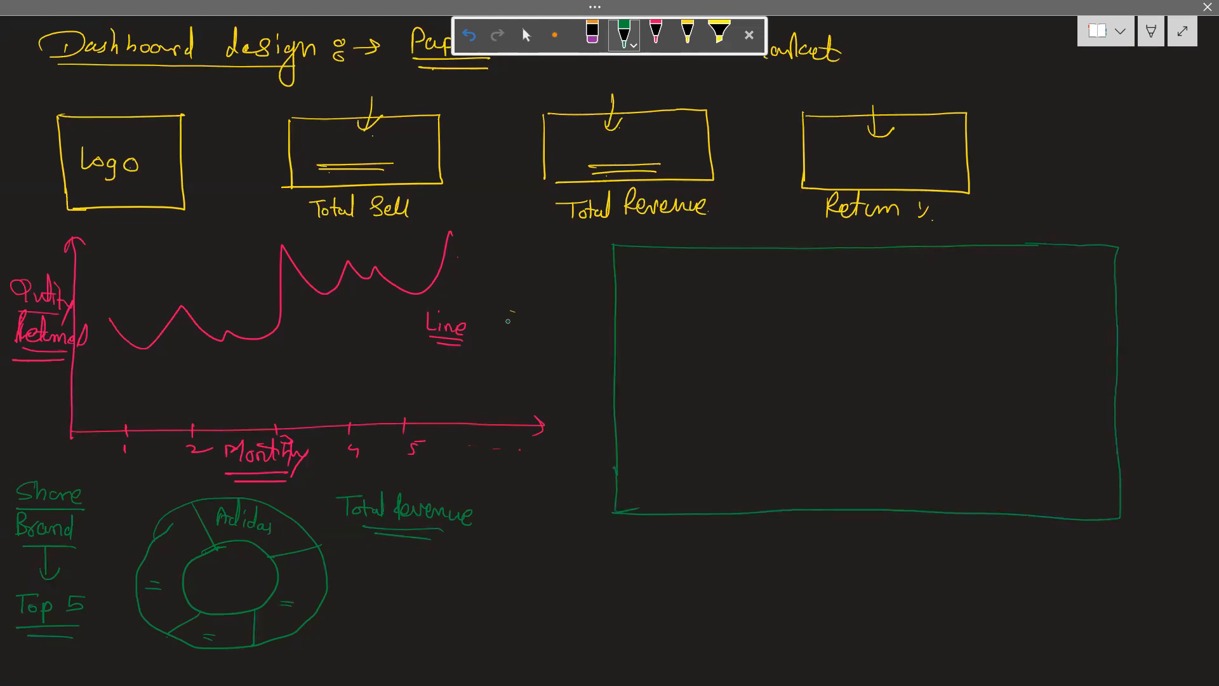
{"action": "left_click_drag", "start_coordinate": [629, 256], "coordinate": [652, 256]}
{"action": "left_click_drag", "start_coordinate": [640, 254], "coordinate": [640, 274]}
{"action": "key", "text": "ctrl+z"}
{"action": "key", "text": "ctrl+z"}
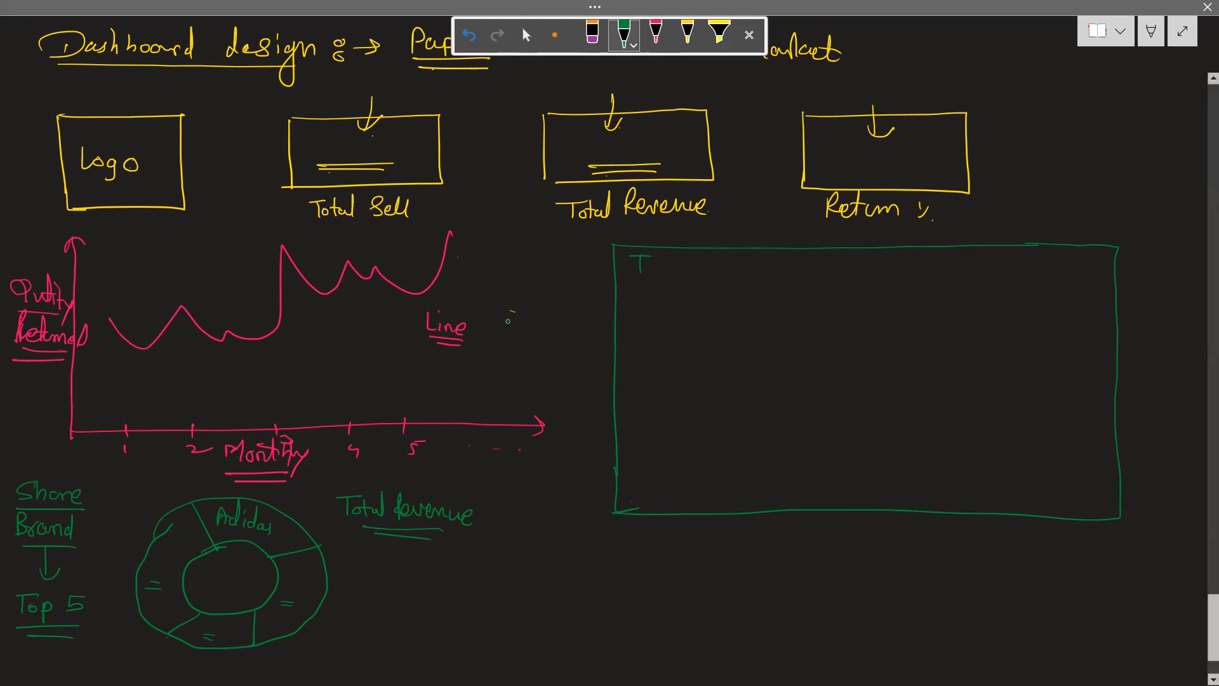
{"action": "key", "text": "ctrl+z"}
Title the green rectangle "Top 100 Customers" along its upper edge and draw four short row lines inside it
{"action": "left_click_drag", "start_coordinate": [628, 232], "coordinate": [649, 230]}
{"action": "mouse_move", "coordinate": [638, 232]}
{"action": "left_mouse_down"}
{"action": "mouse_move", "coordinate": [655, 258]}
{"action": "mouse_move", "coordinate": [685, 245]}
{"action": "left_mouse_up"}
{"action": "left_click_drag", "start_coordinate": [696, 233], "coordinate": [738, 245]}
{"action": "left_click_drag", "start_coordinate": [742, 237], "coordinate": [838, 248]}
{"action": "left_click_drag", "start_coordinate": [688, 280], "coordinate": [627, 280]}
{"action": "left_click_drag", "start_coordinate": [637, 306], "coordinate": [687, 306]}
{"action": "mouse_move", "coordinate": [636, 337]}
{"action": "left_mouse_down"}
{"action": "mouse_move", "coordinate": [687, 337]}
{"action": "mouse_move", "coordinate": [621, 368]}
{"action": "left_mouse_up"}
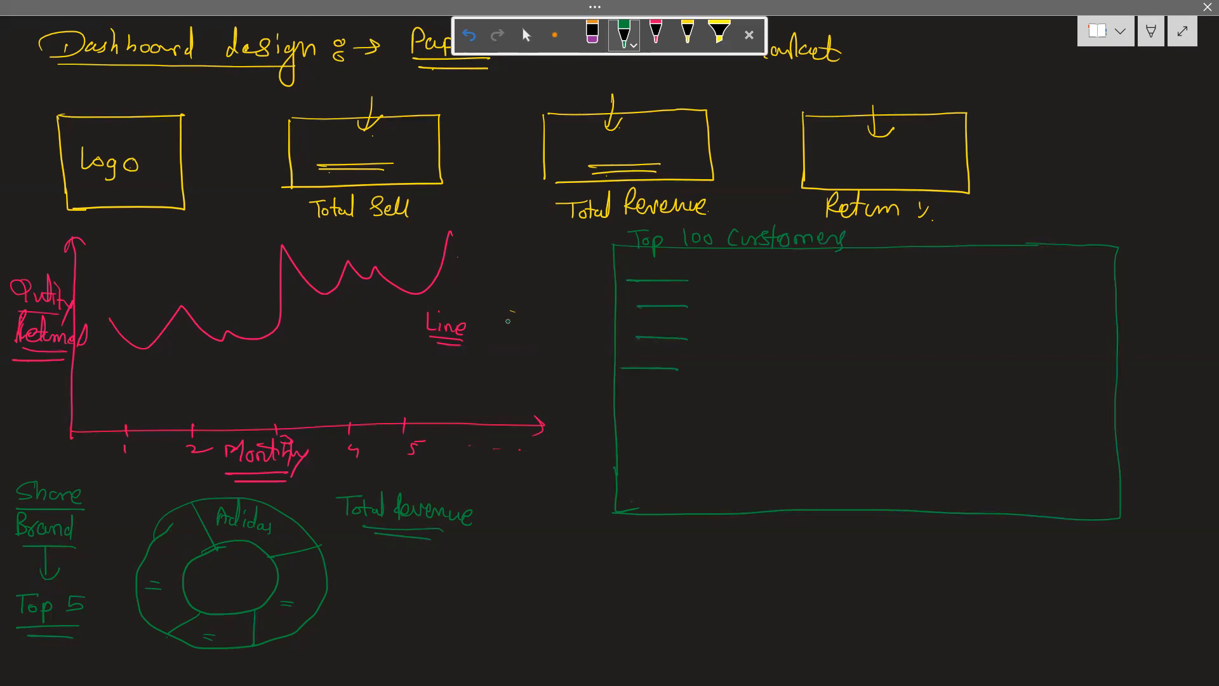
Write the table's column headings "Name", "# Purchased" and "Total Revenue"
{"action": "left_click_drag", "start_coordinate": [642, 272], "coordinate": [697, 261]}
{"action": "left_click_drag", "start_coordinate": [736, 262], "coordinate": [731, 277]}
{"action": "left_click_drag", "start_coordinate": [723, 268], "coordinate": [744, 266]}
{"action": "left_click_drag", "start_coordinate": [749, 256], "coordinate": [765, 272]}
{"action": "mouse_move", "coordinate": [766, 267]}
{"action": "left_mouse_down"}
{"action": "mouse_move", "coordinate": [790, 247]}
{"action": "mouse_move", "coordinate": [810, 265]}
{"action": "mouse_move", "coordinate": [838, 253]}
{"action": "left_mouse_up"}
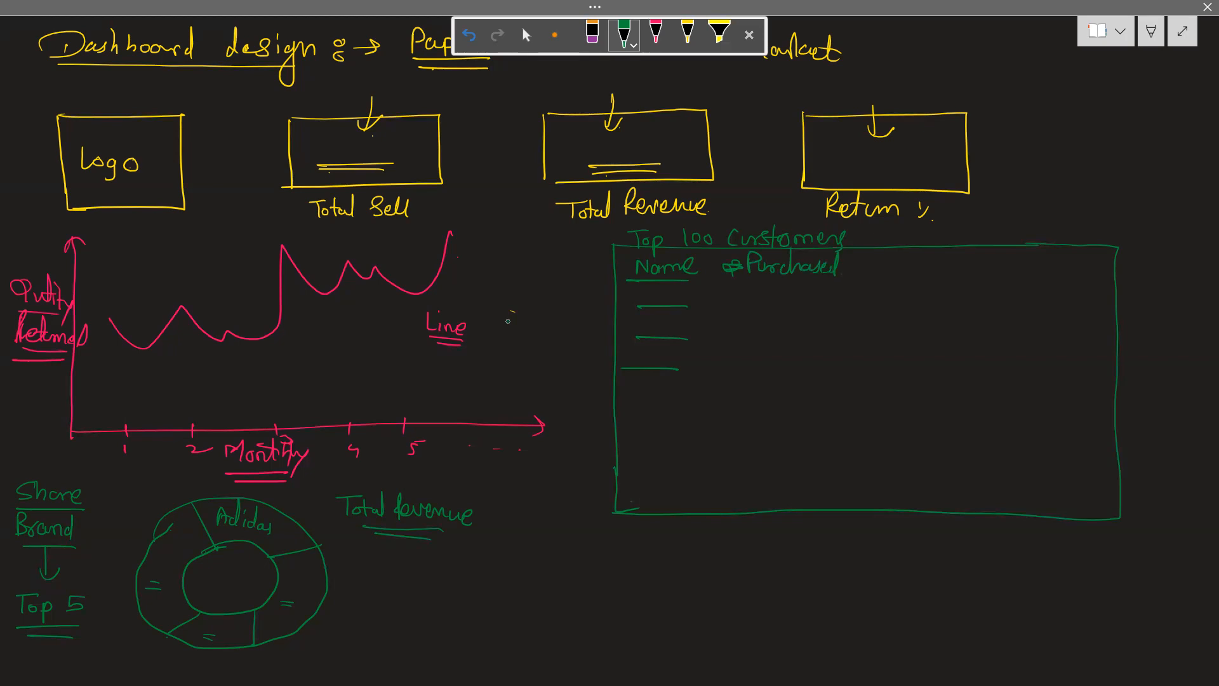
{"action": "left_click_drag", "start_coordinate": [877, 256], "coordinate": [907, 254]}
{"action": "mouse_move", "coordinate": [892, 257]}
{"action": "left_mouse_down"}
{"action": "mouse_move", "coordinate": [891, 276]}
{"action": "mouse_move", "coordinate": [896, 267]}
{"action": "left_mouse_up"}
{"action": "left_click_drag", "start_coordinate": [911, 254], "coordinate": [919, 272]}
{"action": "mouse_move", "coordinate": [922, 272]}
{"action": "left_mouse_down"}
{"action": "mouse_move", "coordinate": [933, 249]}
{"action": "mouse_move", "coordinate": [970, 267]}
{"action": "left_mouse_up"}
{"action": "left_click_drag", "start_coordinate": [969, 263], "coordinate": [1040, 261]}
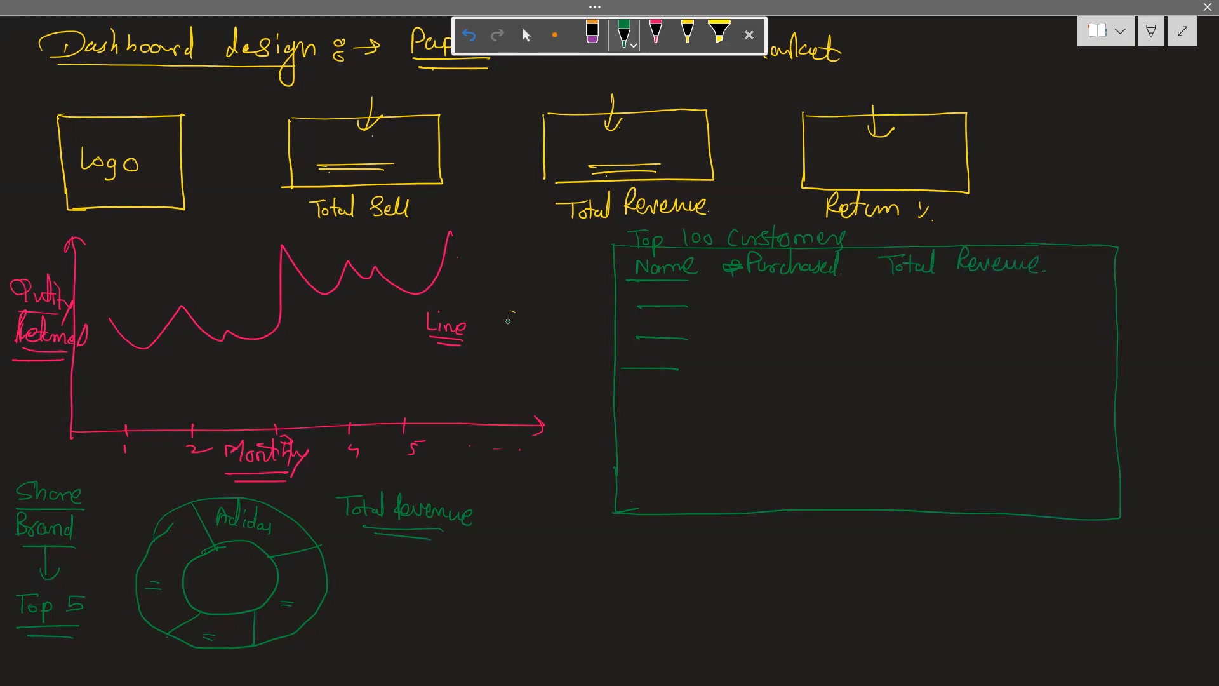
Mark the first table row with a circled 1 and placeholder lines in each column, and box the "100" in the title
{"action": "mouse_move", "coordinate": [638, 289]}
{"action": "left_mouse_down"}
{"action": "mouse_move", "coordinate": [622, 287]}
{"action": "mouse_move", "coordinate": [688, 308]}
{"action": "left_mouse_up"}
{"action": "left_click_drag", "start_coordinate": [912, 284], "coordinate": [988, 283]}
{"action": "mouse_move", "coordinate": [945, 318]}
{"action": "left_mouse_down"}
{"action": "mouse_move", "coordinate": [996, 317]}
{"action": "mouse_move", "coordinate": [903, 313]}
{"action": "mouse_move", "coordinate": [996, 317]}
{"action": "left_mouse_up"}
{"action": "left_click_drag", "start_coordinate": [840, 305], "coordinate": [737, 307]}
{"action": "left_click_drag", "start_coordinate": [752, 308], "coordinate": [851, 306]}
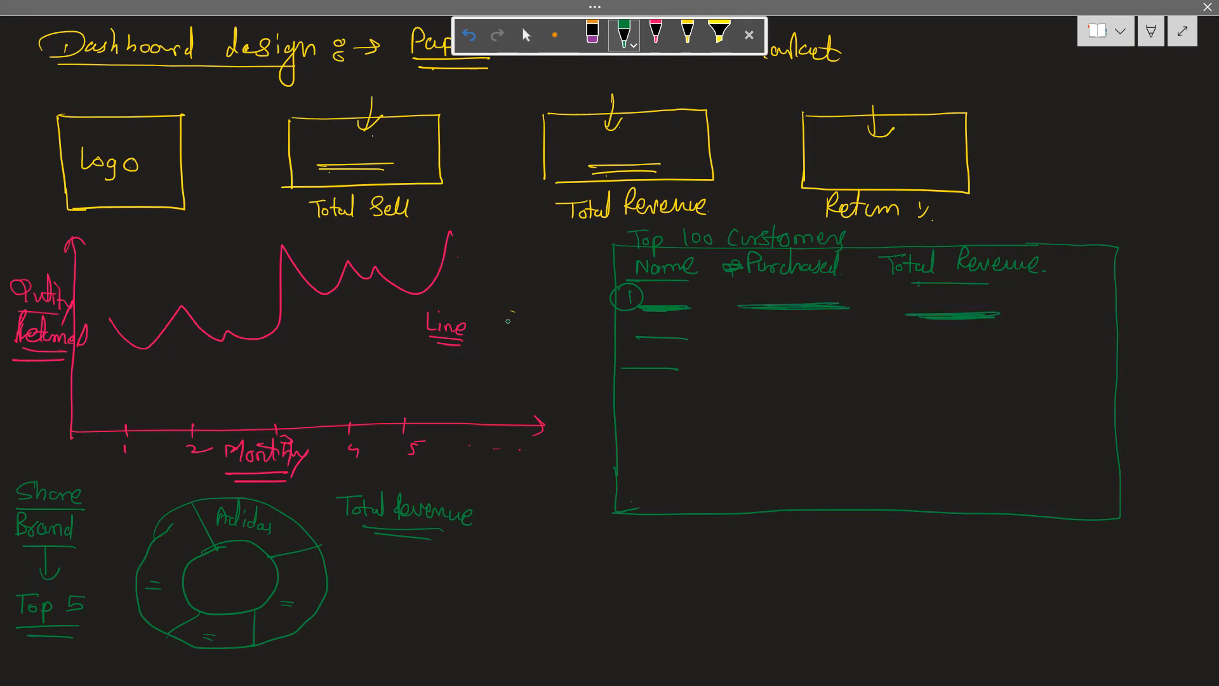
{"action": "mouse_move", "coordinate": [676, 247]}
{"action": "left_mouse_down"}
{"action": "mouse_move", "coordinate": [675, 221]}
{"action": "mouse_move", "coordinate": [718, 222]}
{"action": "mouse_move", "coordinate": [674, 251]}
{"action": "left_mouse_up"}
With a yellow pen, draw a wide box below the customer table and label it "Slicers"
{"action": "left_click", "coordinate": [1151, 30]}
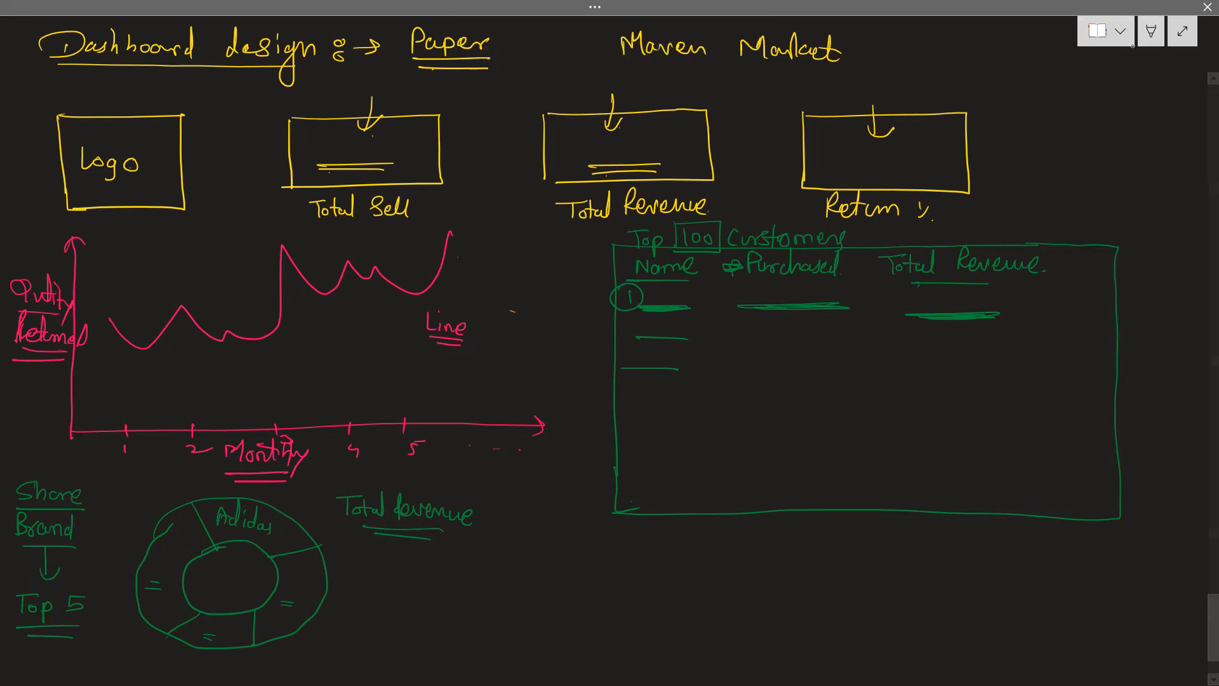
{"action": "left_click", "coordinate": [1151, 32]}
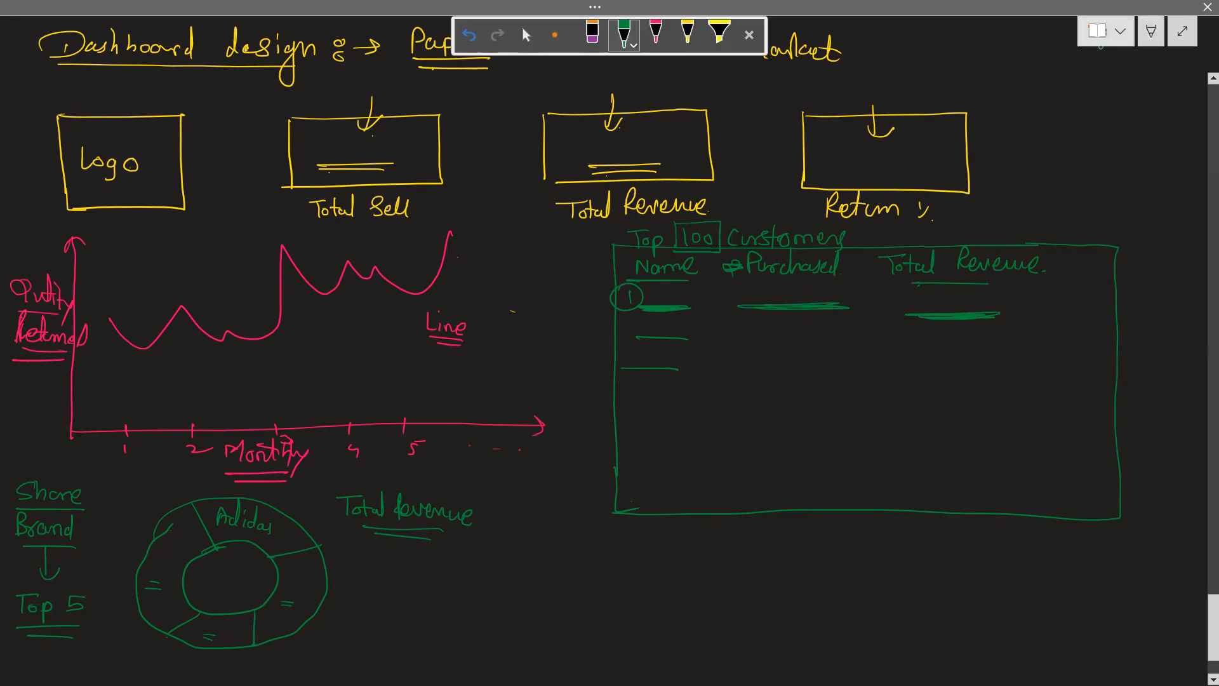
{"action": "left_click", "coordinate": [756, 36]}
{"action": "mouse_move", "coordinate": [615, 555]}
{"action": "left_mouse_down"}
{"action": "mouse_move", "coordinate": [621, 616]}
{"action": "mouse_move", "coordinate": [796, 560]}
{"action": "mouse_move", "coordinate": [1101, 557]}
{"action": "mouse_move", "coordinate": [1103, 619]}
{"action": "mouse_move", "coordinate": [635, 622]}
{"action": "mouse_move", "coordinate": [618, 610]}
{"action": "left_mouse_up"}
{"action": "mouse_move", "coordinate": [751, 637]}
{"action": "left_mouse_down"}
{"action": "mouse_move", "coordinate": [730, 651]}
{"action": "mouse_move", "coordinate": [800, 655]}
{"action": "left_mouse_up"}
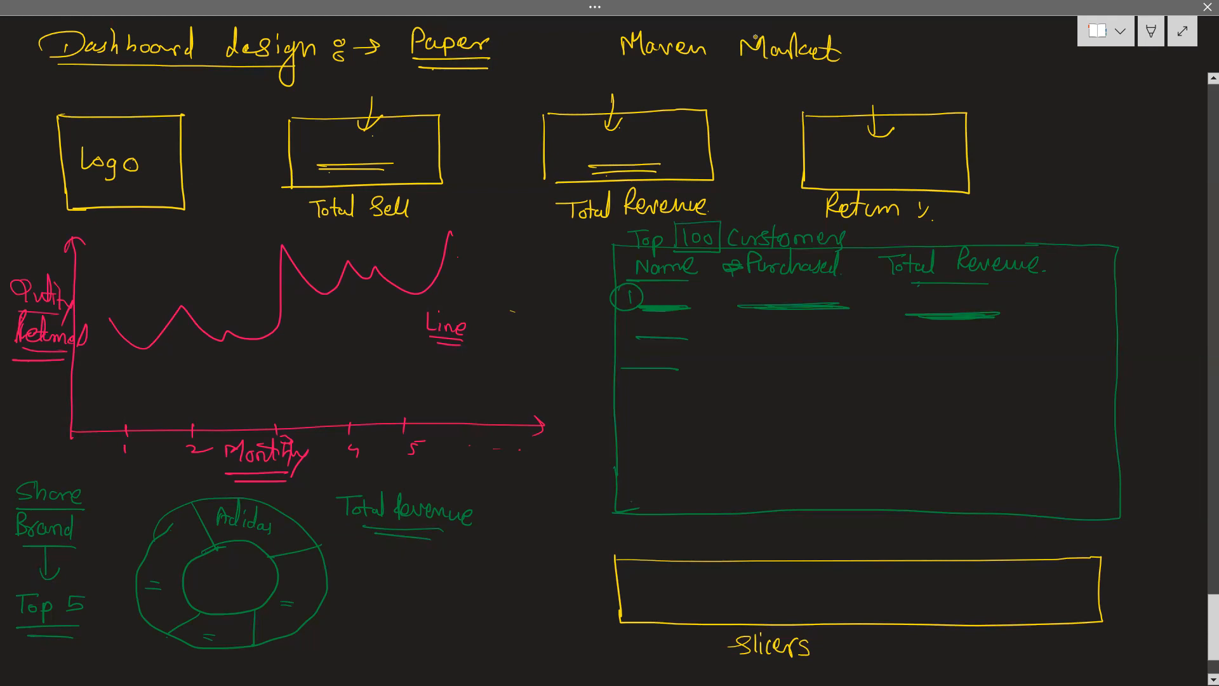
Write "GeoSpacial - Country" above the slicers box
{"action": "mouse_move", "coordinate": [775, 531]}
{"action": "left_mouse_down"}
{"action": "mouse_move", "coordinate": [818, 551]}
{"action": "mouse_move", "coordinate": [877, 552]}
{"action": "left_mouse_up"}
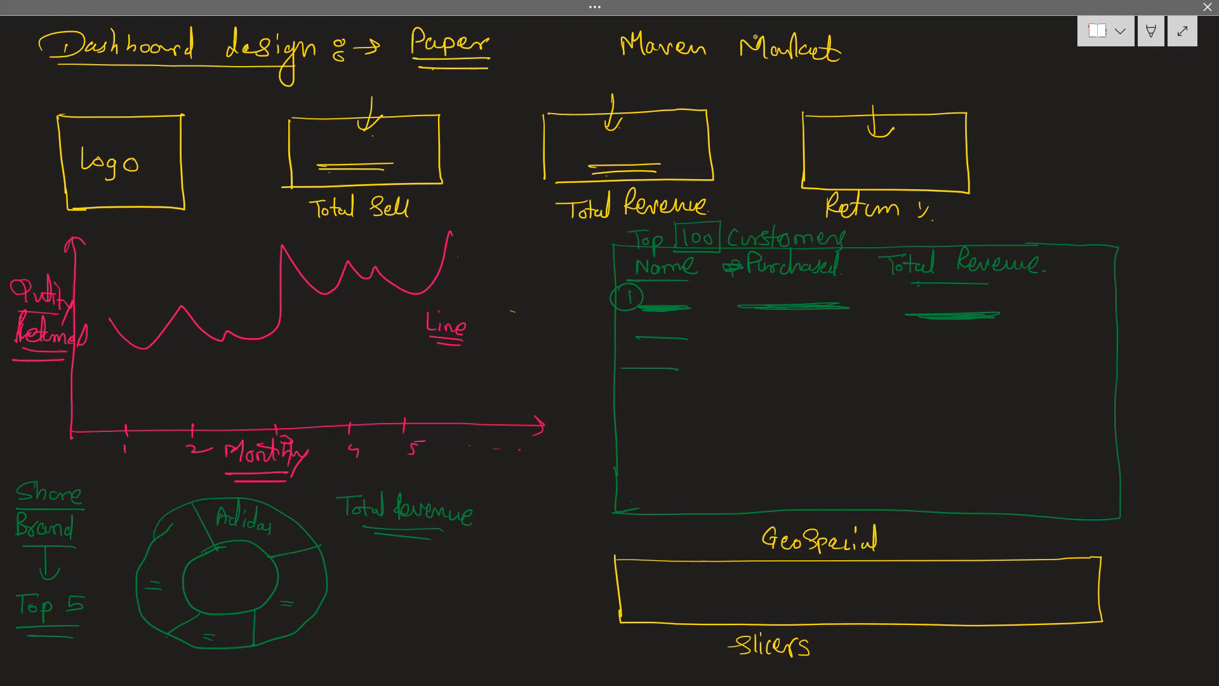
{"action": "left_click_drag", "start_coordinate": [889, 544], "coordinate": [901, 544]}
{"action": "mouse_move", "coordinate": [924, 528]}
{"action": "left_mouse_down"}
{"action": "mouse_move", "coordinate": [922, 549]}
{"action": "mouse_move", "coordinate": [963, 548]}
{"action": "left_mouse_up"}
{"action": "left_click_drag", "start_coordinate": [957, 532], "coordinate": [977, 536]}
{"action": "left_click_drag", "start_coordinate": [977, 545], "coordinate": [988, 539]}
Draw three boxed buttons labelled "USA", "Mexico" and "Canada" inside the slicers box
{"action": "mouse_move", "coordinate": [981, 573]}
{"action": "left_mouse_down"}
{"action": "mouse_move", "coordinate": [982, 606]}
{"action": "mouse_move", "coordinate": [1070, 582]}
{"action": "mouse_move", "coordinate": [982, 608]}
{"action": "left_mouse_up"}
{"action": "mouse_move", "coordinate": [994, 584]}
{"action": "left_mouse_down"}
{"action": "mouse_move", "coordinate": [1001, 599]}
{"action": "mouse_move", "coordinate": [1009, 583]}
{"action": "left_mouse_up"}
{"action": "mouse_move", "coordinate": [1021, 583]}
{"action": "left_mouse_down"}
{"action": "mouse_move", "coordinate": [1015, 597]}
{"action": "mouse_move", "coordinate": [1042, 592]}
{"action": "left_mouse_up"}
{"action": "mouse_move", "coordinate": [844, 573]}
{"action": "left_mouse_down"}
{"action": "mouse_move", "coordinate": [845, 609]}
{"action": "mouse_move", "coordinate": [922, 574]}
{"action": "mouse_move", "coordinate": [953, 597]}
{"action": "mouse_move", "coordinate": [841, 607]}
{"action": "mouse_move", "coordinate": [871, 582]}
{"action": "mouse_move", "coordinate": [878, 600]}
{"action": "mouse_move", "coordinate": [900, 600]}
{"action": "left_mouse_up"}
{"action": "left_click_drag", "start_coordinate": [902, 591], "coordinate": [924, 593]}
{"action": "left_click_drag", "start_coordinate": [719, 574], "coordinate": [718, 607]}
{"action": "mouse_move", "coordinate": [716, 574]}
{"action": "left_mouse_down"}
{"action": "mouse_move", "coordinate": [778, 574]}
{"action": "mouse_move", "coordinate": [829, 596]}
{"action": "mouse_move", "coordinate": [716, 607]}
{"action": "mouse_move", "coordinate": [783, 597]}
{"action": "mouse_move", "coordinate": [796, 577]}
{"action": "mouse_move", "coordinate": [799, 598]}
{"action": "left_mouse_up"}
{"action": "left_click_drag", "start_coordinate": [809, 591], "coordinate": [811, 600]}
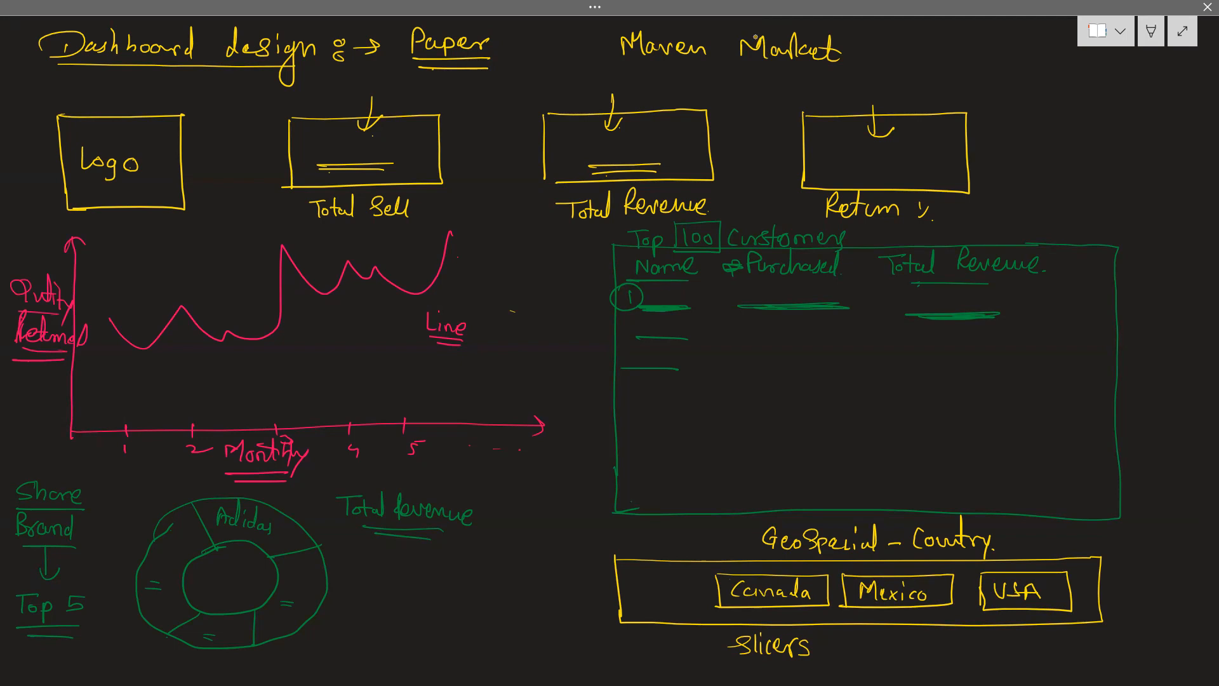
Extend the slicers label with "- Buttons" and draw an upward arrow pointing at the USA button
{"action": "left_click_drag", "start_coordinate": [825, 650], "coordinate": [838, 649]}
{"action": "mouse_move", "coordinate": [855, 636]}
{"action": "left_mouse_down"}
{"action": "mouse_move", "coordinate": [852, 655]}
{"action": "mouse_move", "coordinate": [882, 654]}
{"action": "mouse_move", "coordinate": [890, 628]}
{"action": "left_mouse_up"}
{"action": "mouse_move", "coordinate": [890, 657]}
{"action": "left_mouse_down"}
{"action": "mouse_move", "coordinate": [900, 630]}
{"action": "mouse_move", "coordinate": [891, 639]}
{"action": "left_mouse_up"}
{"action": "left_click_drag", "start_coordinate": [896, 647], "coordinate": [939, 661]}
{"action": "mouse_move", "coordinate": [1025, 612]}
{"action": "left_mouse_down"}
{"action": "mouse_move", "coordinate": [1026, 649]}
{"action": "mouse_move", "coordinate": [1039, 626]}
{"action": "left_mouse_up"}
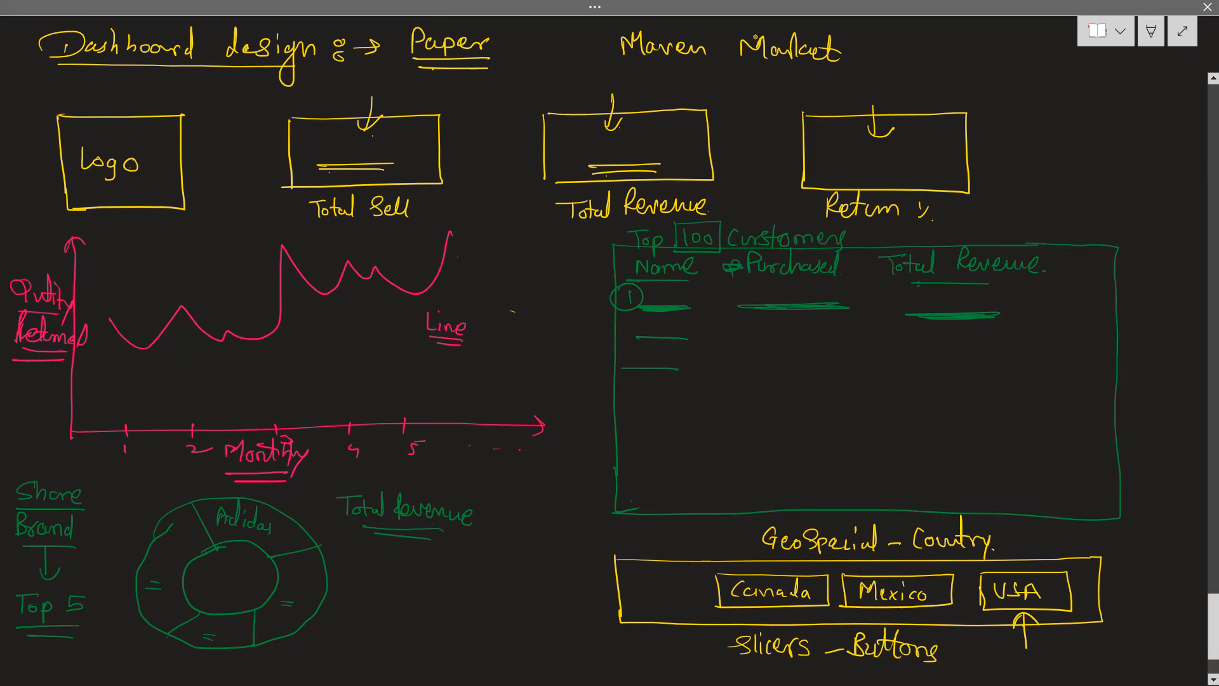
Draw check marks on the line chart, the customer table and each of the three cards
{"action": "left_click_drag", "start_coordinate": [199, 353], "coordinate": [345, 296]}
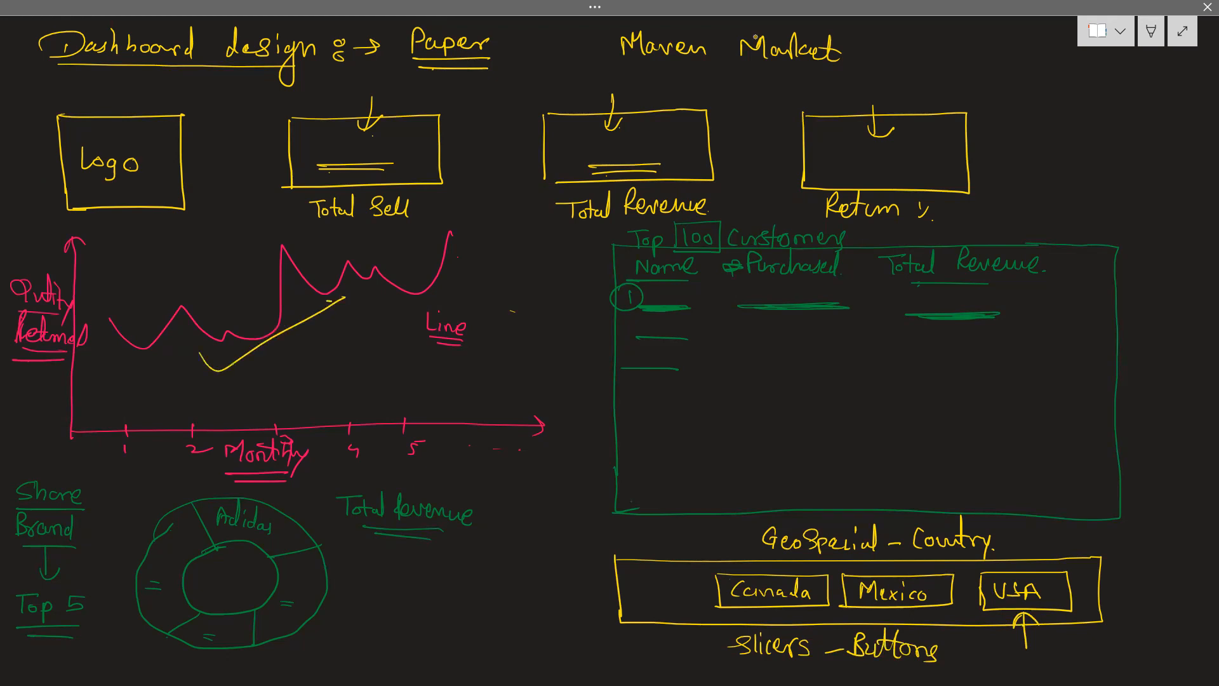
{"action": "mouse_move", "coordinate": [767, 379]}
{"action": "left_mouse_down"}
{"action": "mouse_move", "coordinate": [815, 383]}
{"action": "mouse_move", "coordinate": [904, 341]}
{"action": "left_mouse_up"}
{"action": "left_click_drag", "start_coordinate": [403, 227], "coordinate": [475, 195]}
{"action": "left_click_drag", "start_coordinate": [575, 240], "coordinate": [653, 217]}
{"action": "left_click_drag", "start_coordinate": [802, 201], "coordinate": [867, 179]}
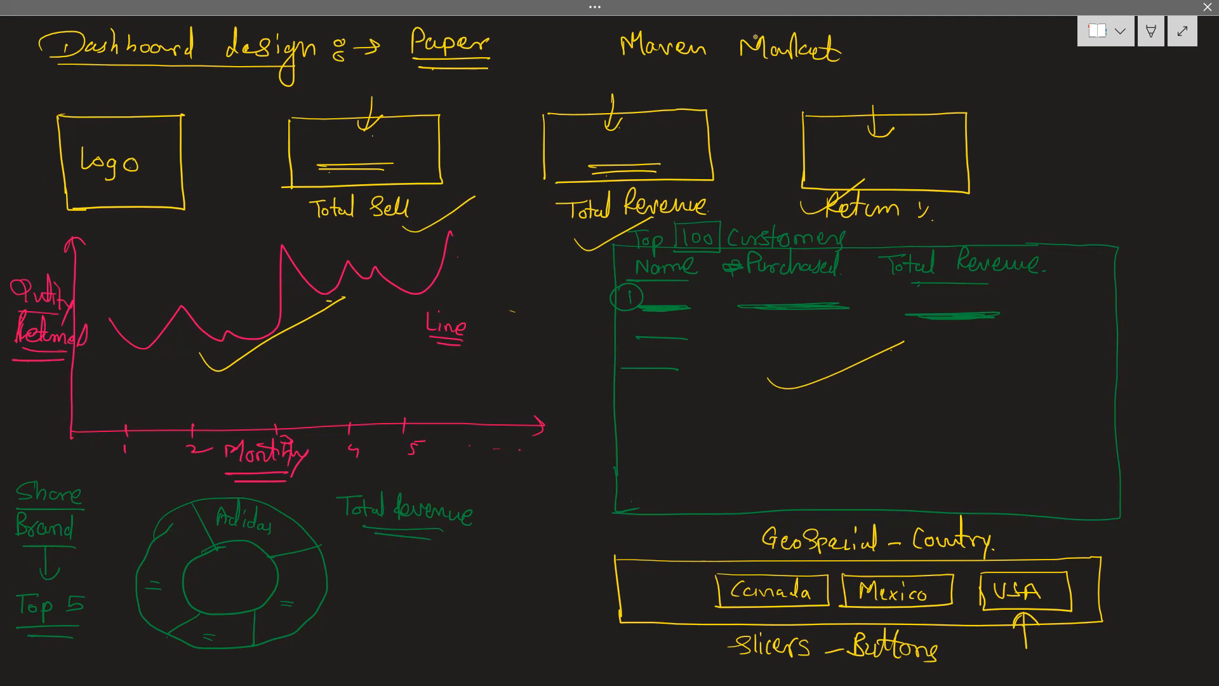
Add a boxed "All" button beside Canada in the slicers box, with an upward arrow pointing at it
{"action": "mouse_move", "coordinate": [627, 575]}
{"action": "left_mouse_down"}
{"action": "mouse_move", "coordinate": [629, 601]}
{"action": "mouse_move", "coordinate": [700, 574]}
{"action": "mouse_move", "coordinate": [700, 600]}
{"action": "left_mouse_up"}
{"action": "mouse_move", "coordinate": [699, 600]}
{"action": "left_mouse_down"}
{"action": "mouse_move", "coordinate": [631, 600]}
{"action": "mouse_move", "coordinate": [675, 598]}
{"action": "mouse_move", "coordinate": [660, 605]}
{"action": "mouse_move", "coordinate": [674, 615]}
{"action": "left_mouse_up"}
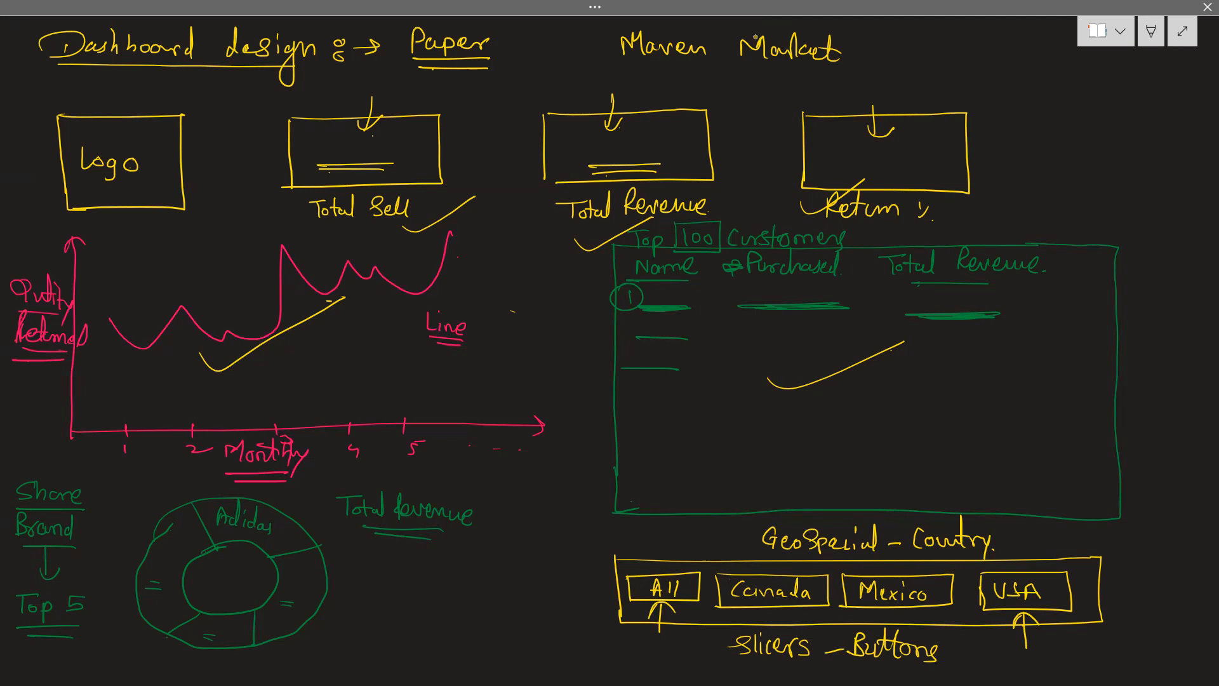
Launch Power BI Desktop and switch to its window
{"action": "key", "text": "super"}
{"action": "type", "text": "power"}
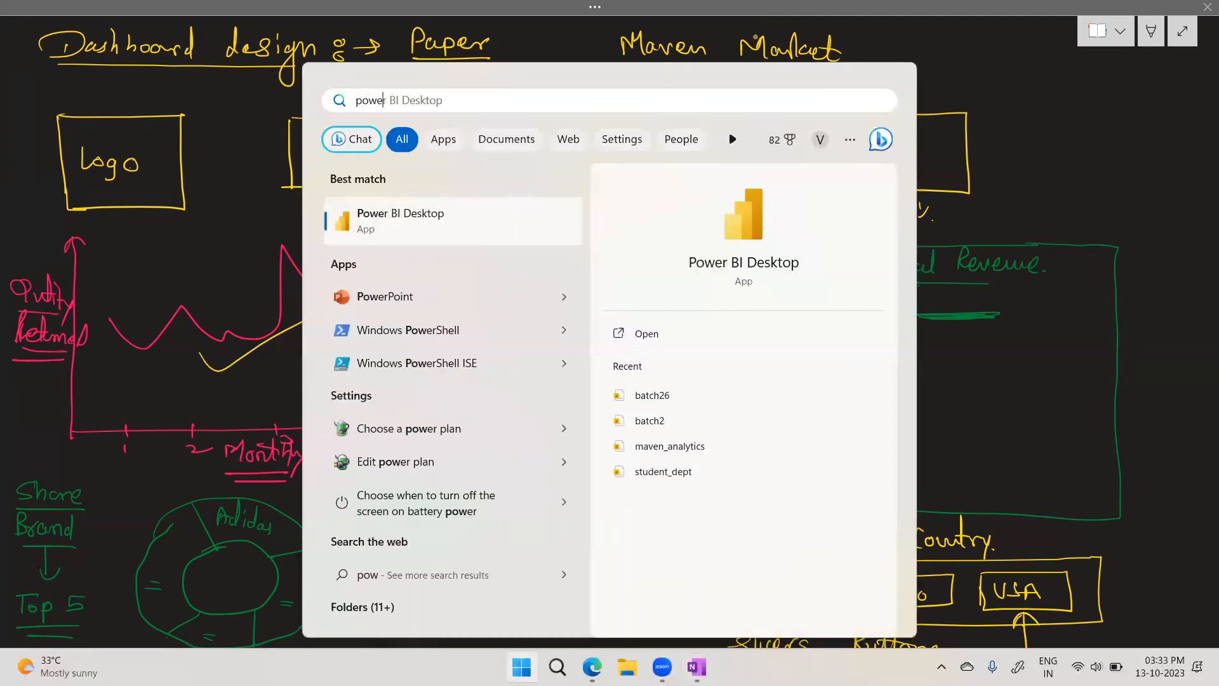
{"action": "key", "text": "Escape"}
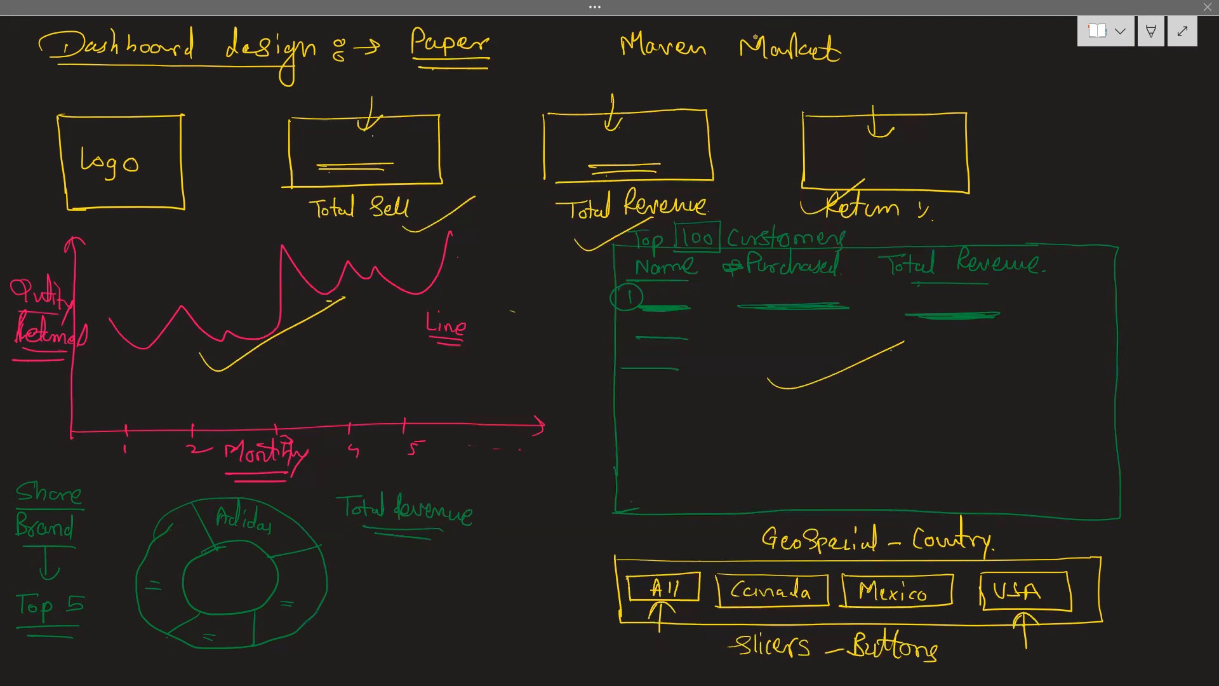
{"action": "key", "text": "alt+Tab"}
{"action": "key", "text": "alt+Tab"}
{"action": "key", "text": "alt+Tab"}
{"action": "key", "text": "alt+Tab"}
{"action": "key", "text": "alt+Tab"}
{"action": "key", "text": "alt+Tab"}
{"action": "key", "text": "alt+Tab"}
{"action": "key", "text": "alt+Tab"}
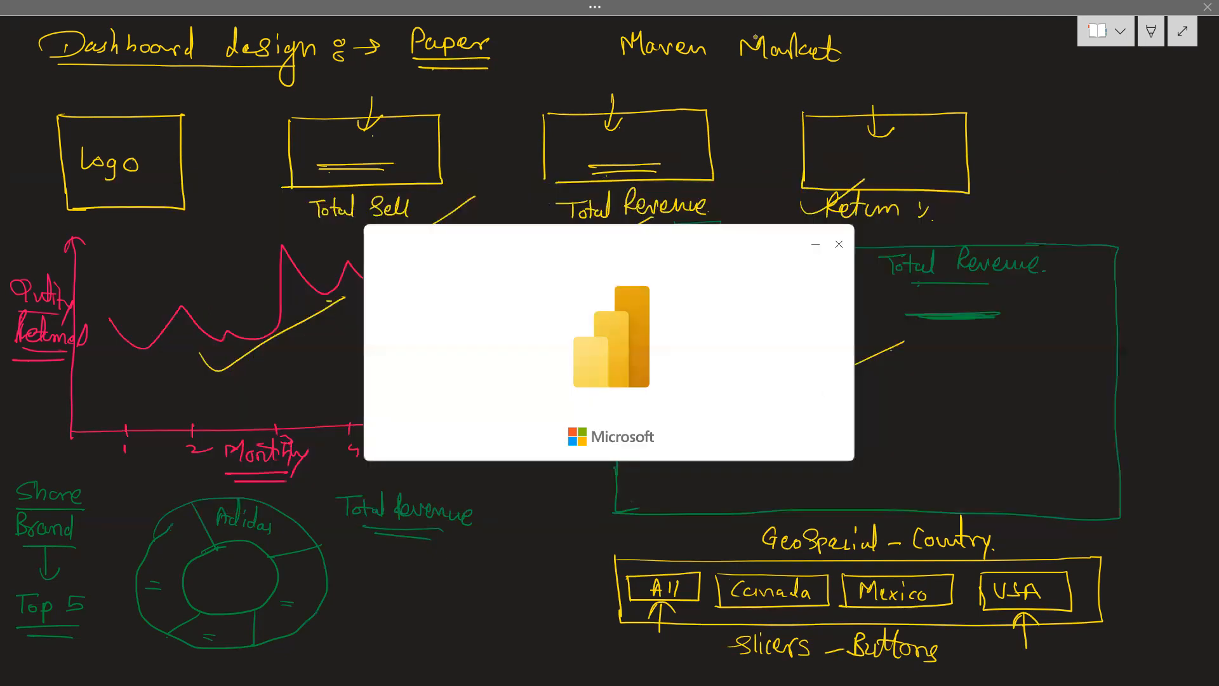
{"action": "key", "text": "alt+Tab"}
{"action": "key", "text": "alt+Tab"}
{"action": "key", "text": "alt+Tab"}
{"action": "key", "text": "alt+Tab"}
{"action": "key", "text": "alt+Tab"}
{"action": "key", "text": "alt+Tab"}
{"action": "key", "text": "alt+Tab"}
{"action": "key", "text": "alt+Tab"}
{"action": "key", "text": "alt+Tab"}
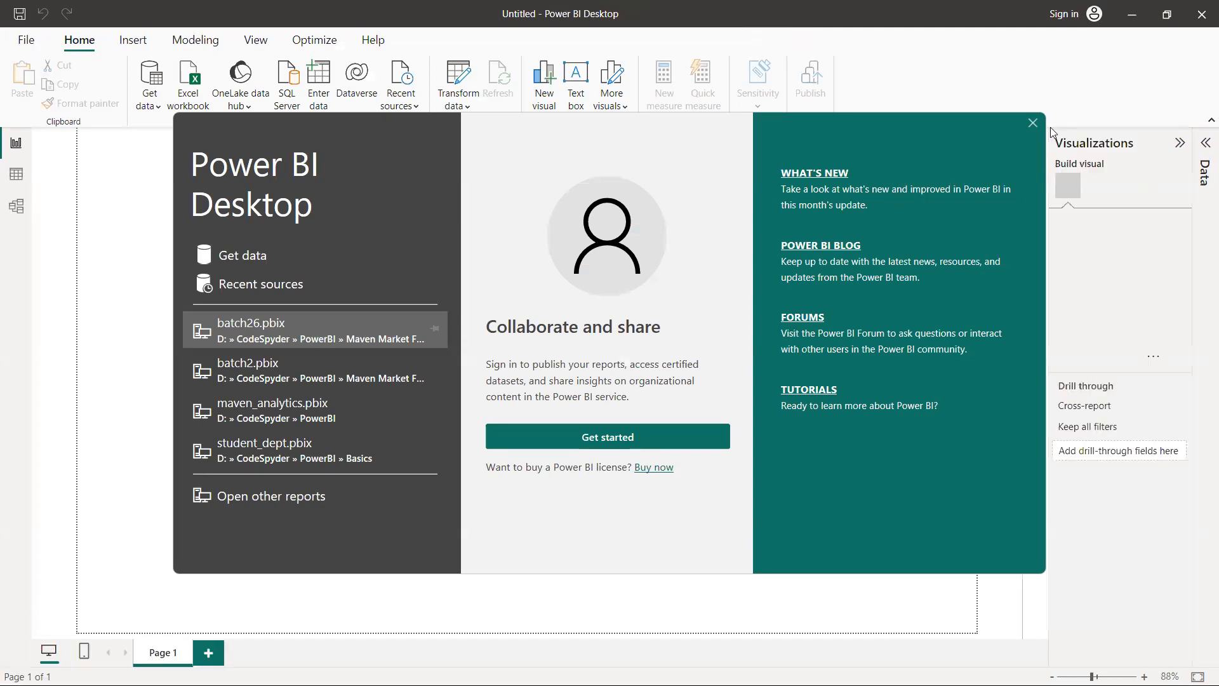
Dismiss the start screen, open the batch26 report and expand the MyMeasures table
{"action": "left_click", "coordinate": [1032, 124]}
{"action": "left_click", "coordinate": [25, 42]}
{"action": "left_click", "coordinate": [134, 124]}
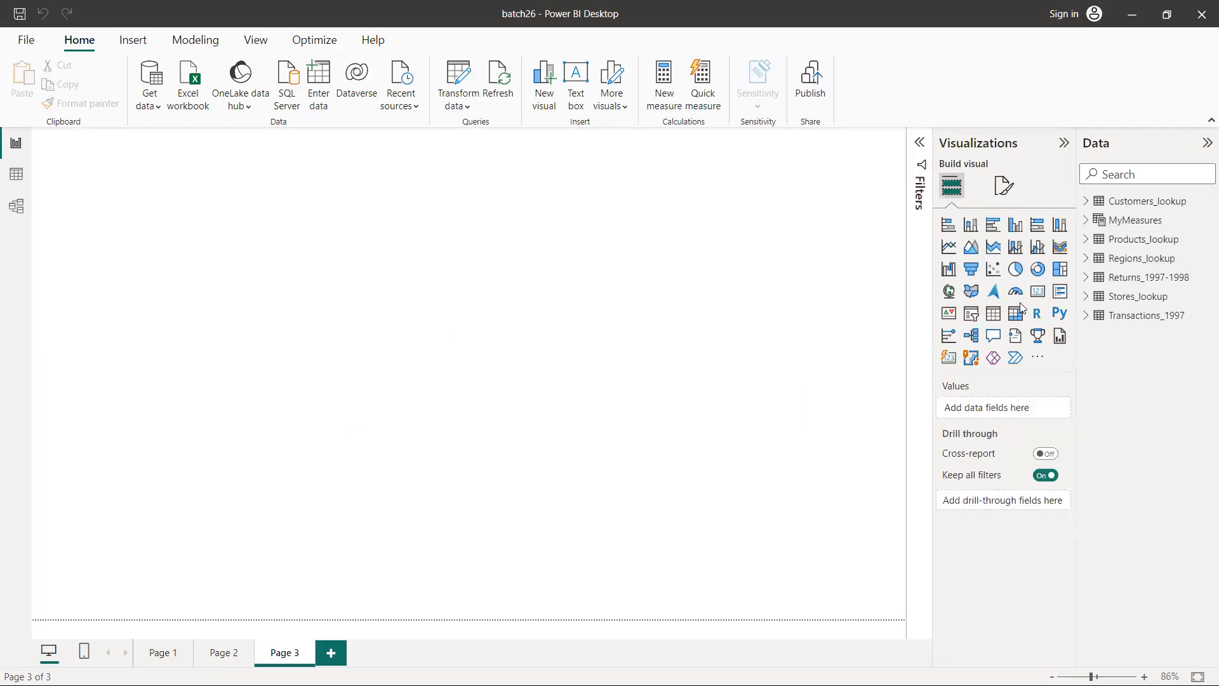
{"action": "left_click", "coordinate": [1087, 222]}
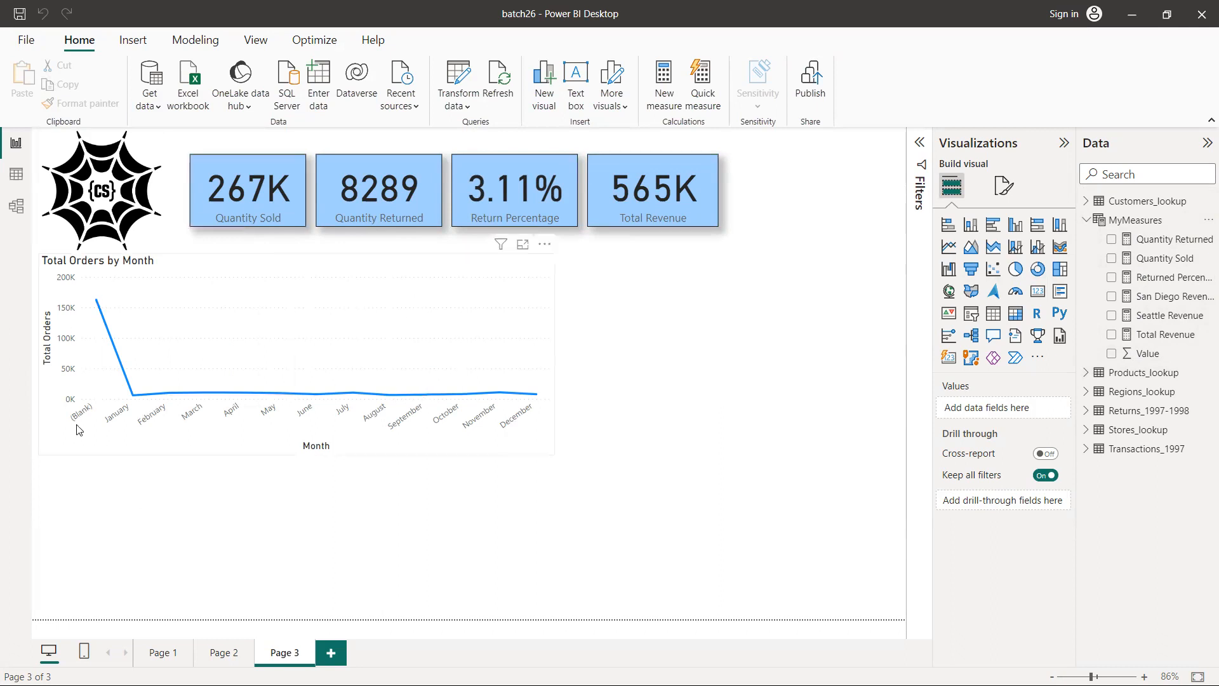
Add a new report page, look through the visuals on Pages 1 to 3, and return to Page 4
{"action": "left_click", "coordinate": [330, 656]}
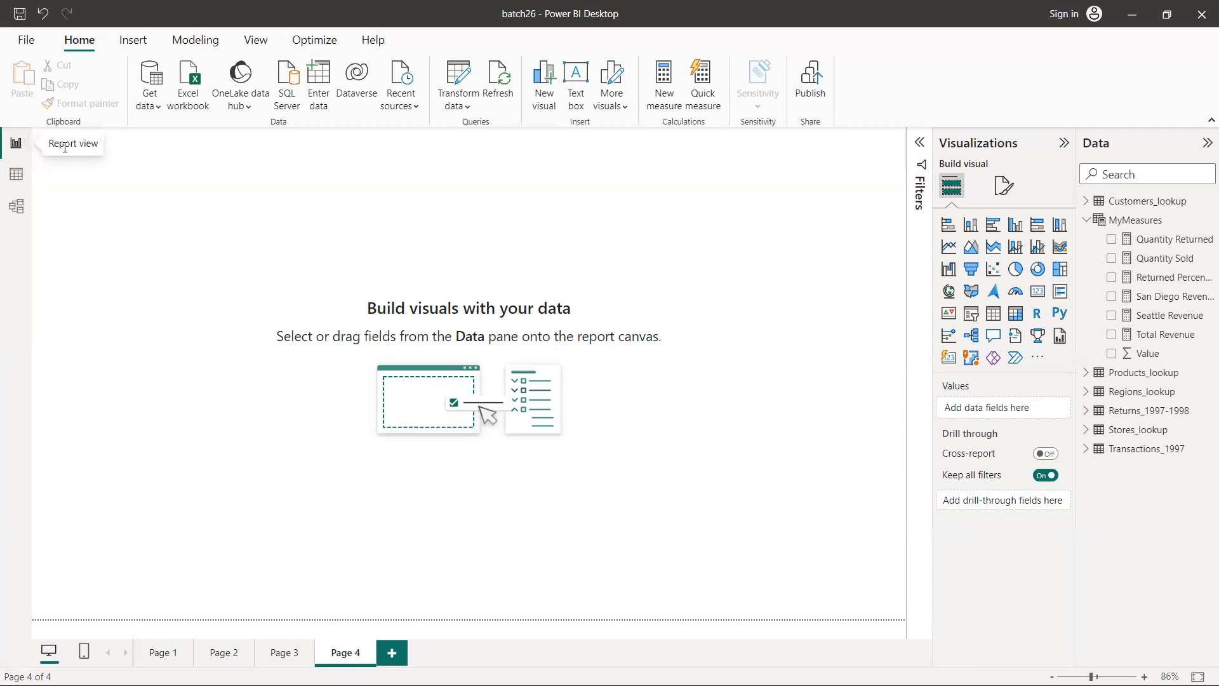
{"action": "left_click", "coordinate": [165, 652]}
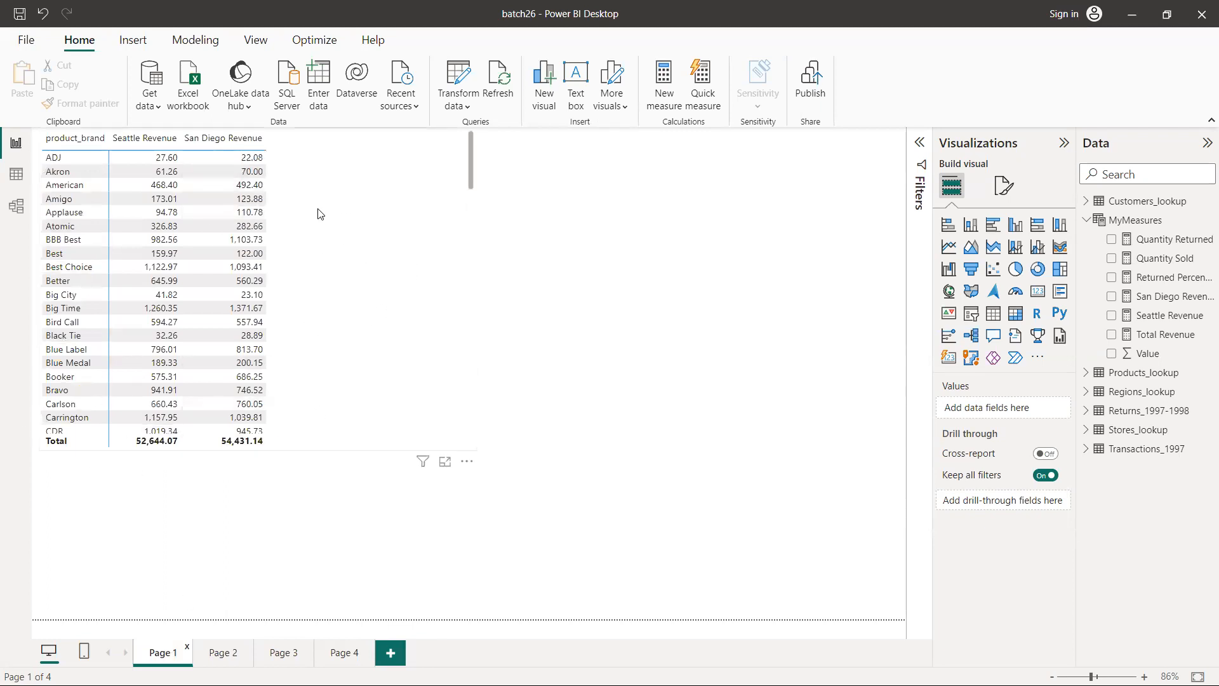
{"action": "left_click", "coordinate": [219, 651]}
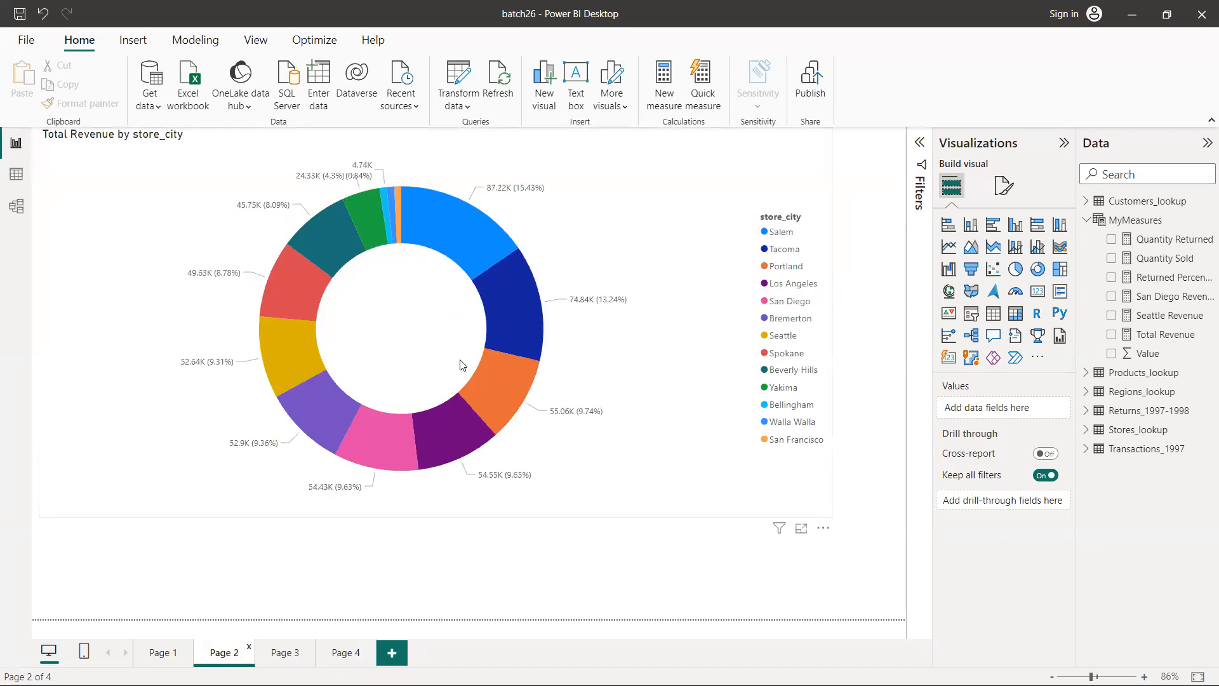
{"action": "left_click", "coordinate": [286, 654]}
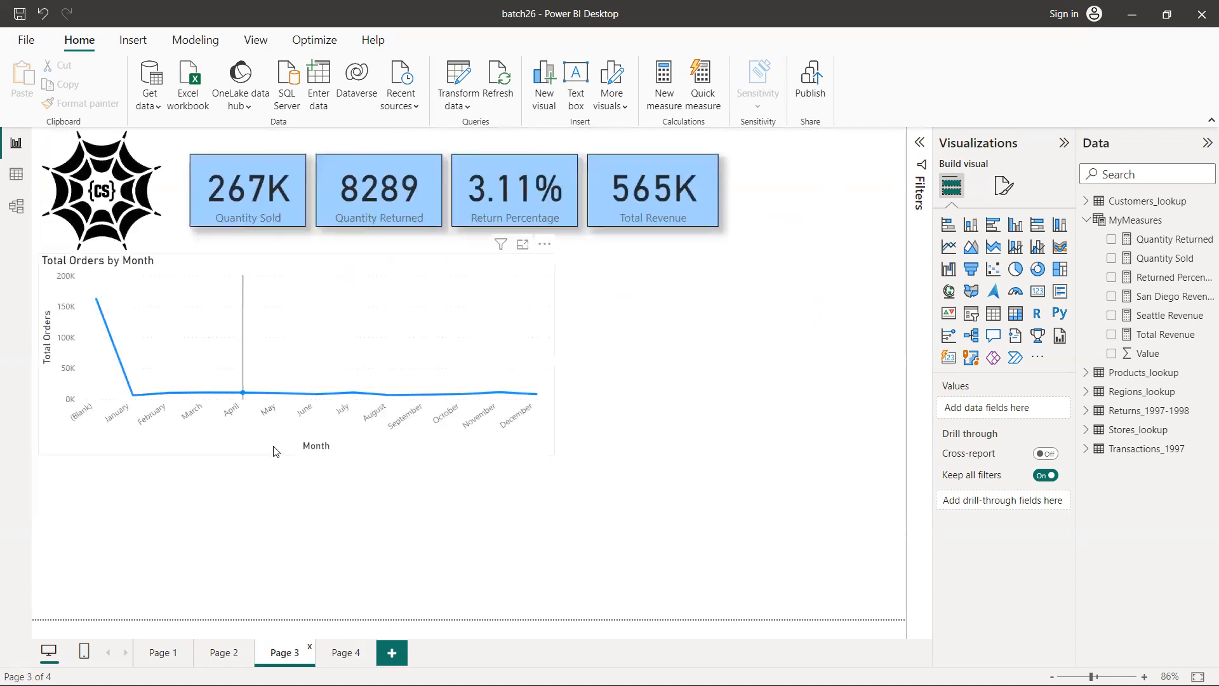
{"action": "left_click", "coordinate": [343, 654]}
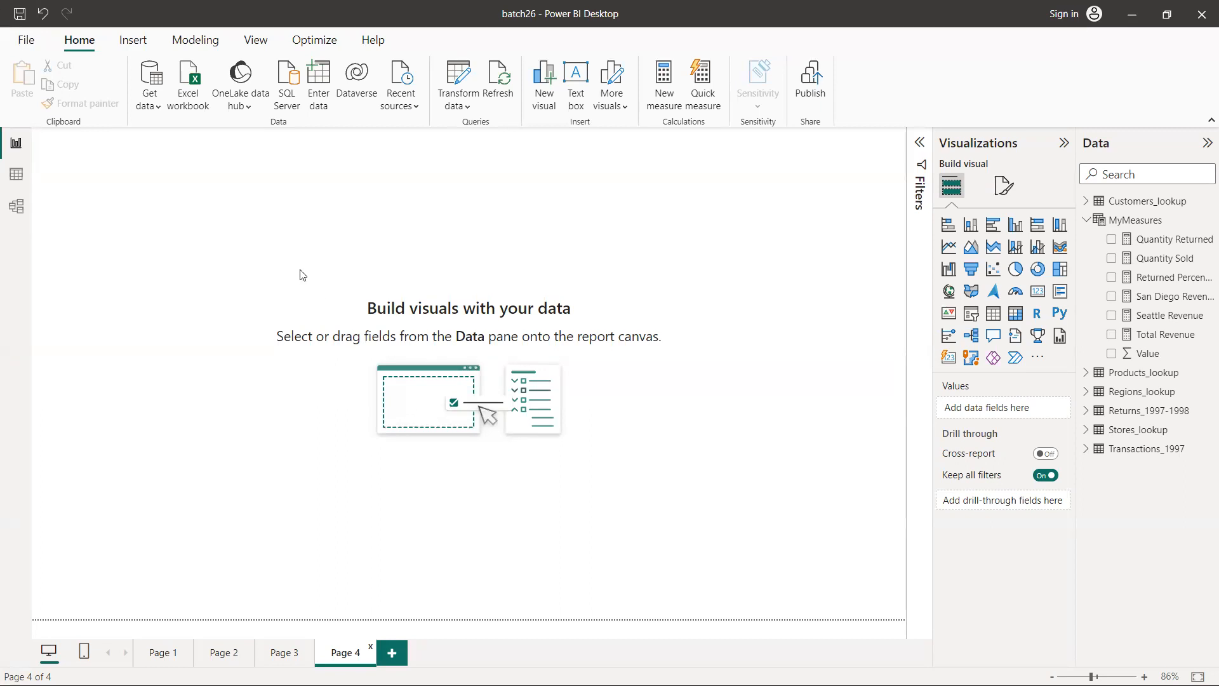
Insert the Code Spyder color-02 image from the Desktop onto Page 4 as the logo
{"action": "left_click", "coordinate": [129, 47]}
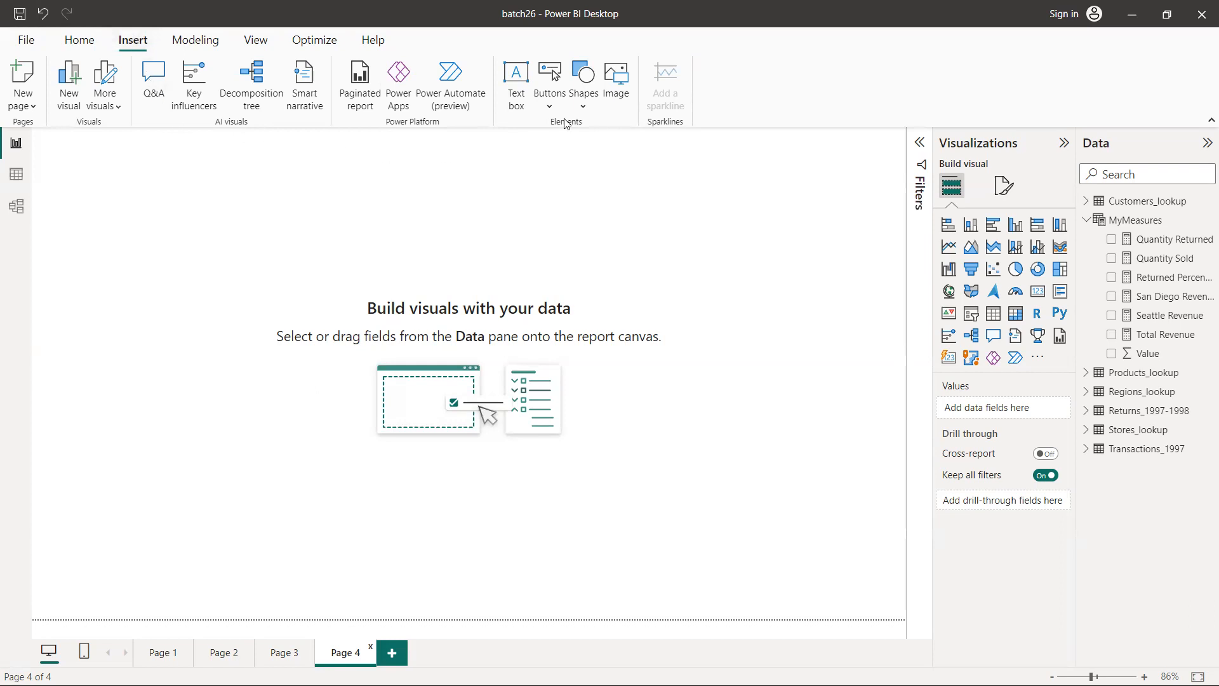
{"action": "left_click", "coordinate": [585, 107]}
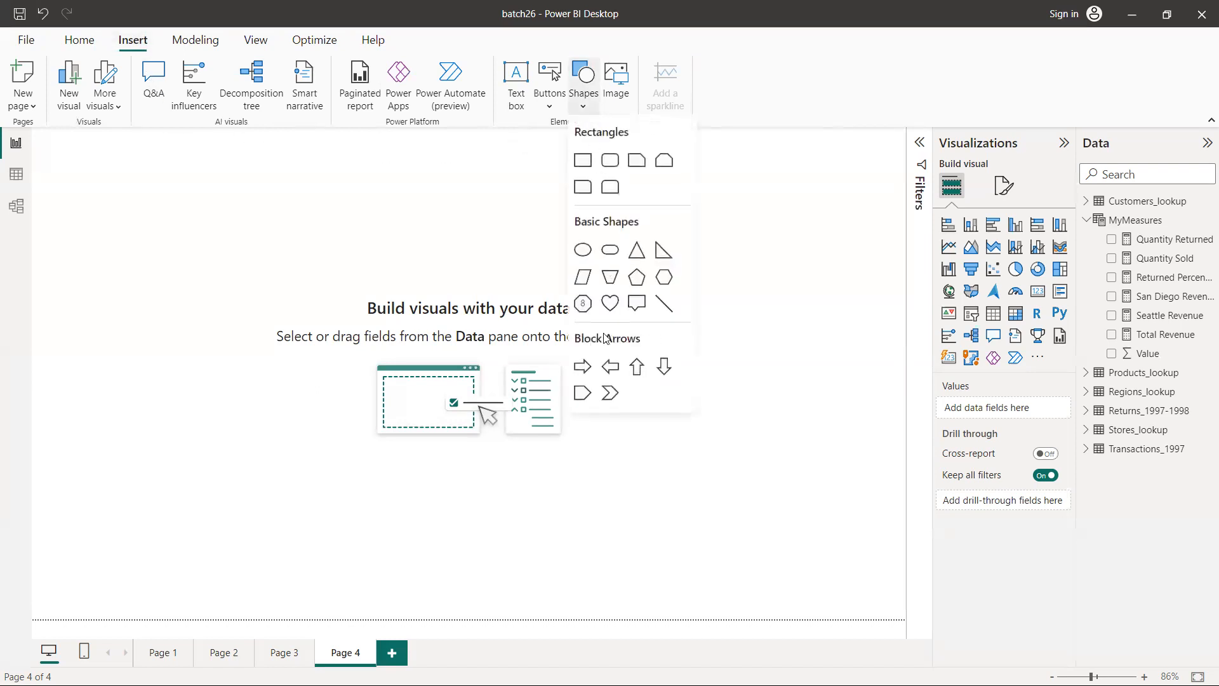
{"action": "left_click", "coordinate": [617, 84]}
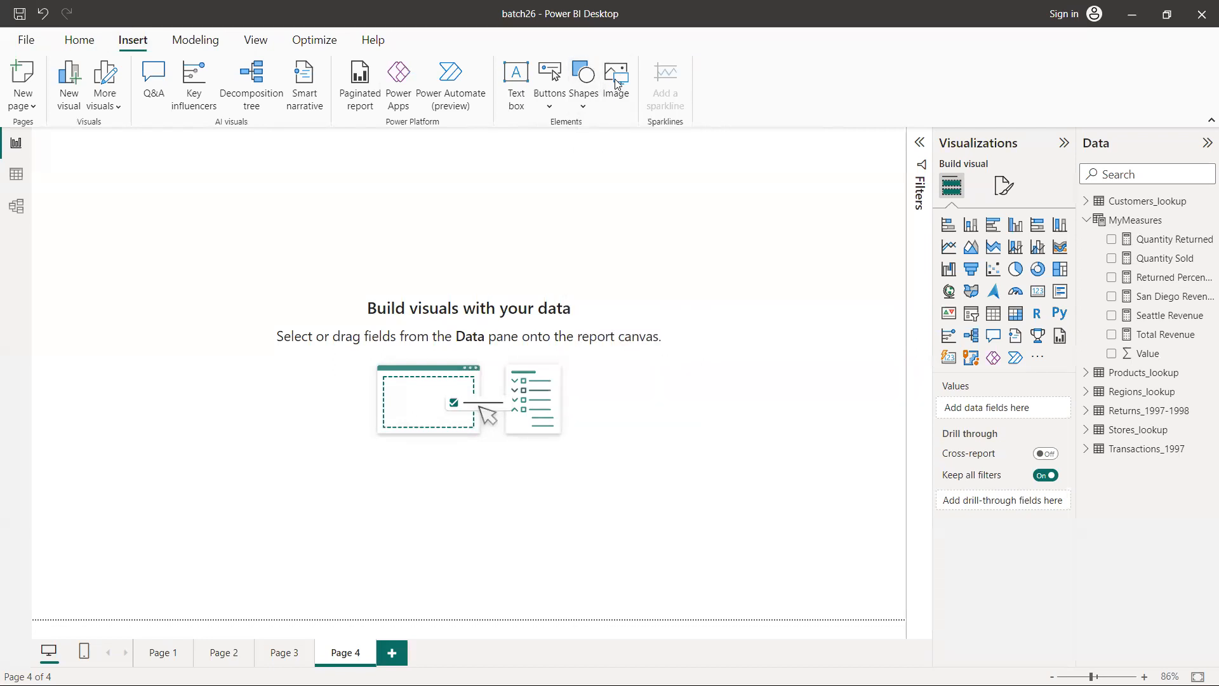
{"action": "left_click", "coordinate": [616, 82]}
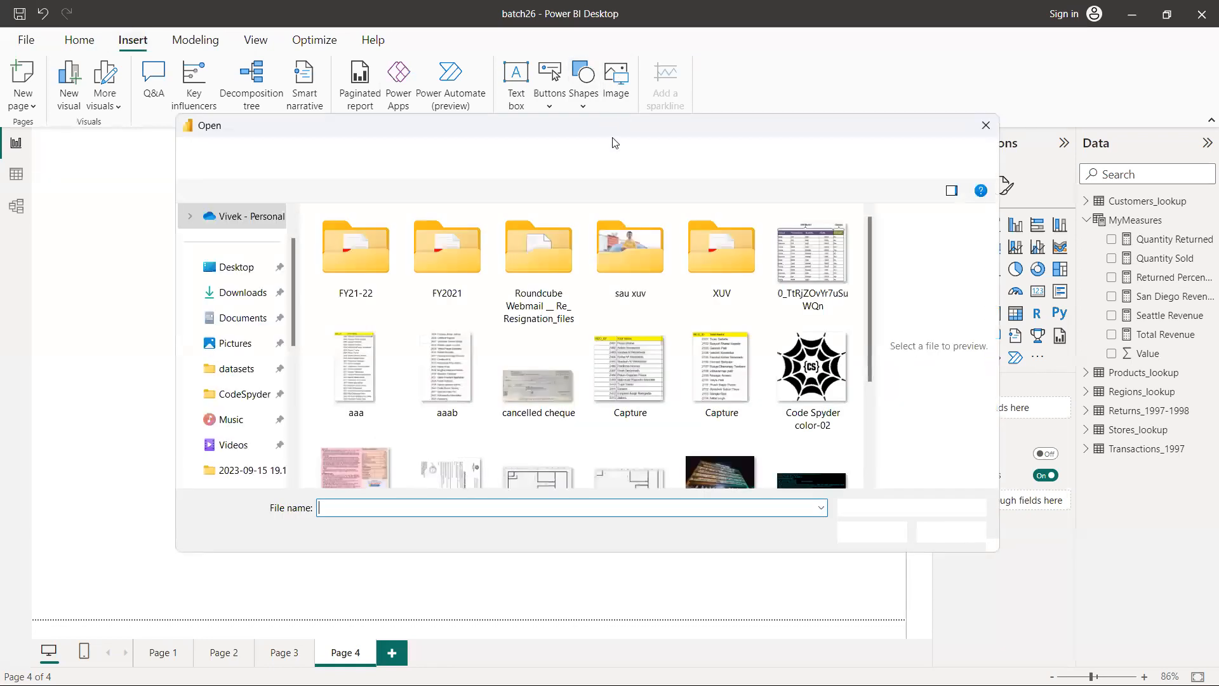
{"action": "left_click", "coordinate": [790, 380]}
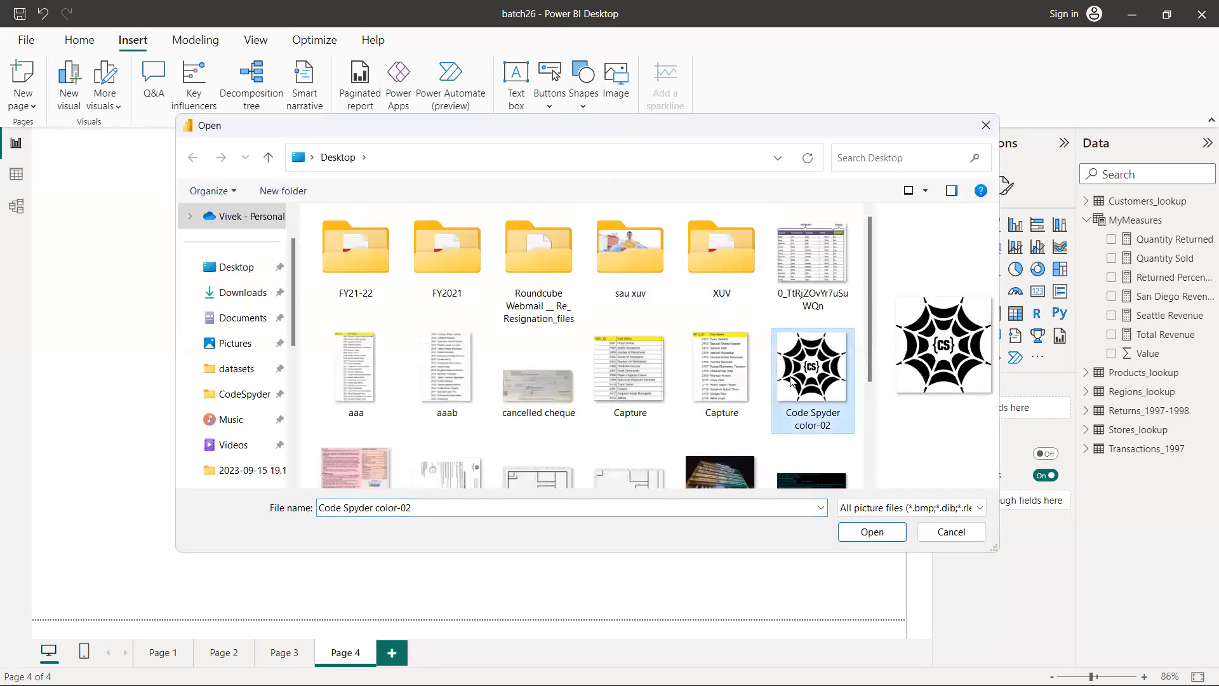
{"action": "left_click", "coordinate": [872, 533]}
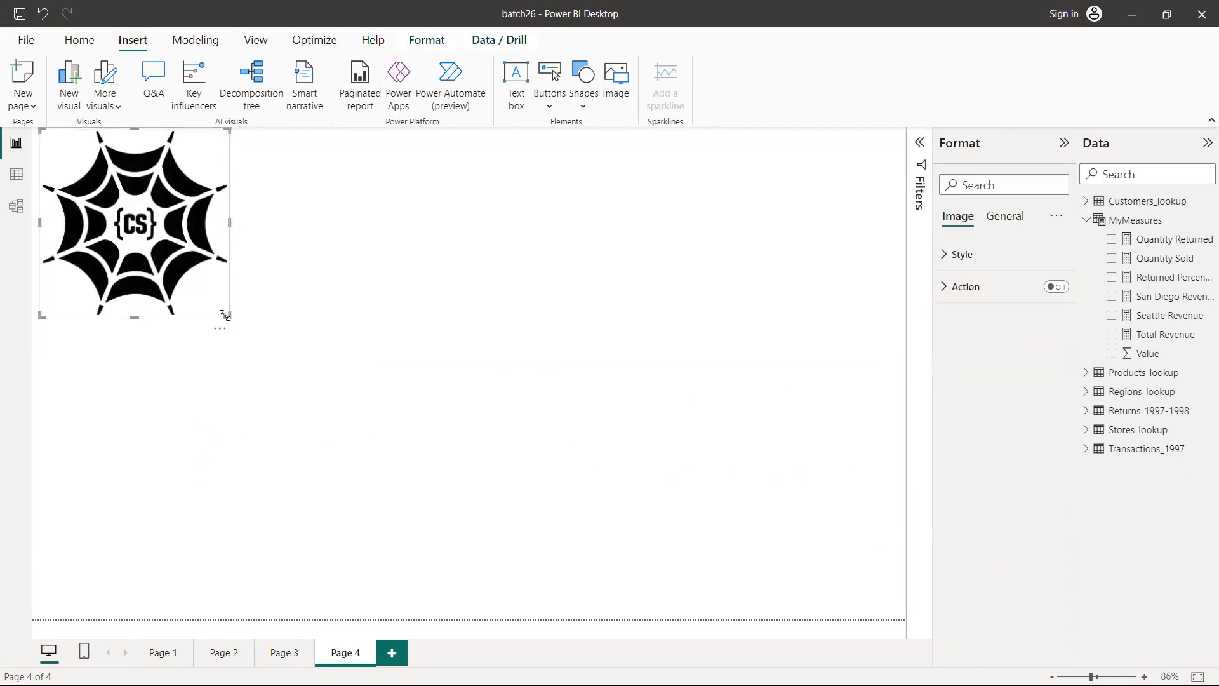
Shrink the logo image to about half its inserted size and place it in the upper-left corner of the page
{"action": "left_click_drag", "start_coordinate": [224, 311], "coordinate": [131, 226]}
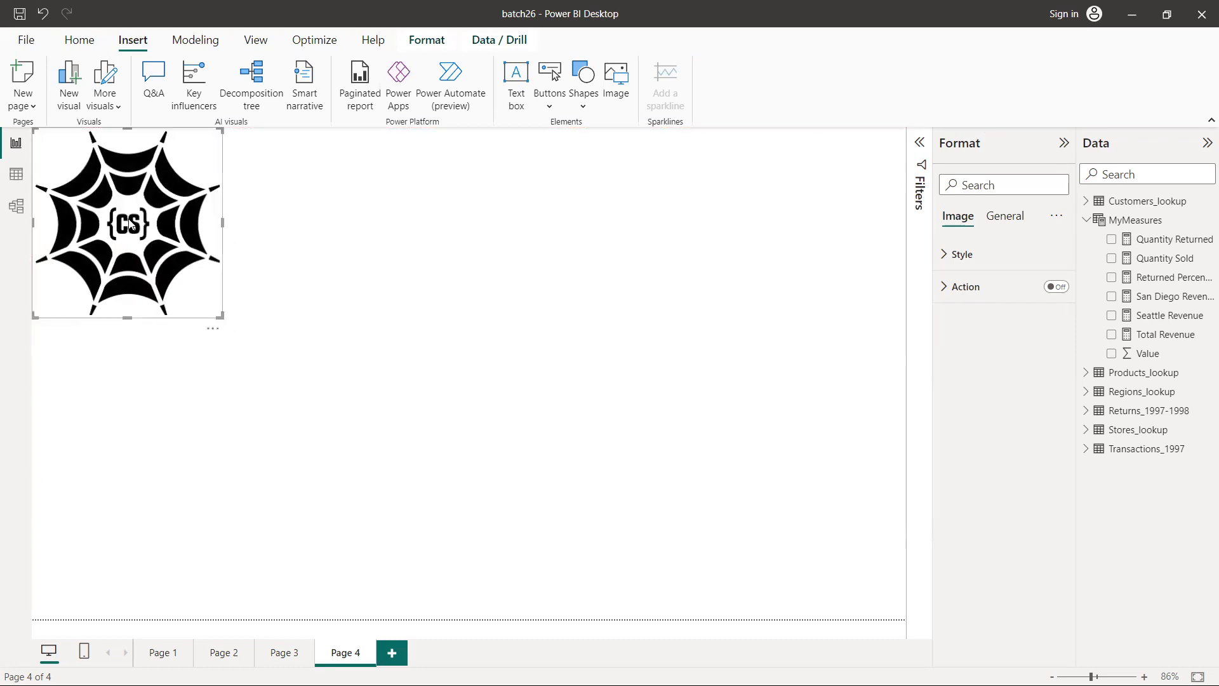
{"action": "left_click_drag", "start_coordinate": [222, 318], "coordinate": [109, 229]}
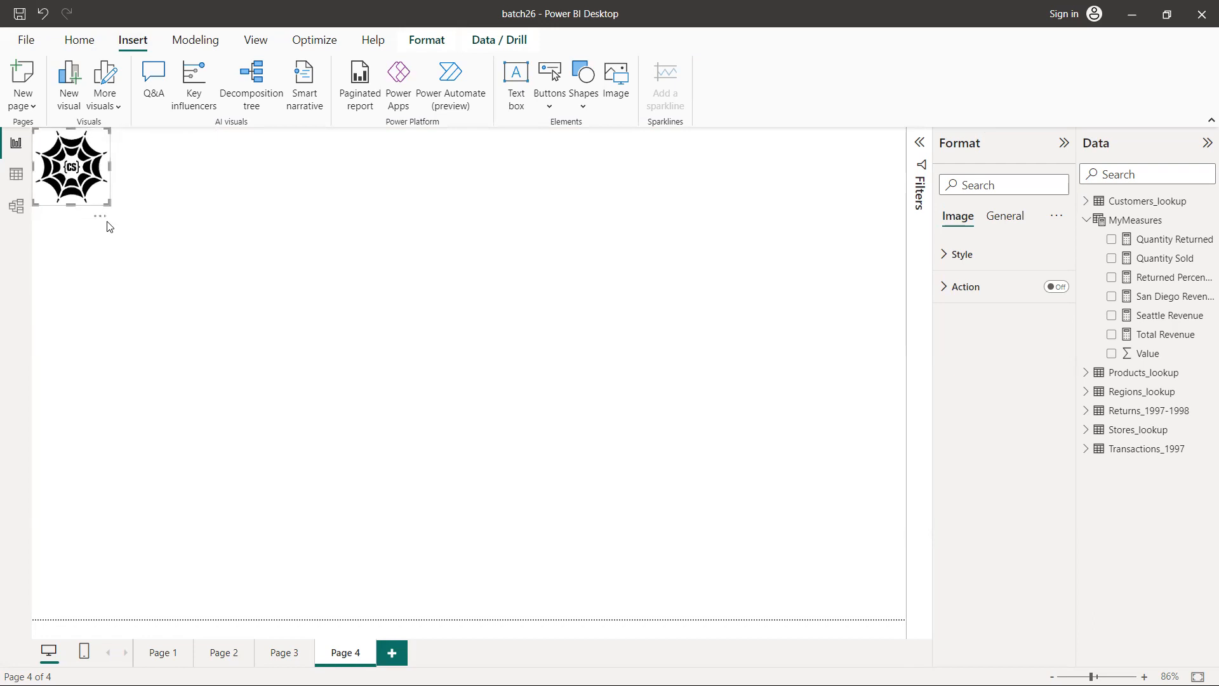
{"action": "left_click_drag", "start_coordinate": [71, 185], "coordinate": [127, 230]}
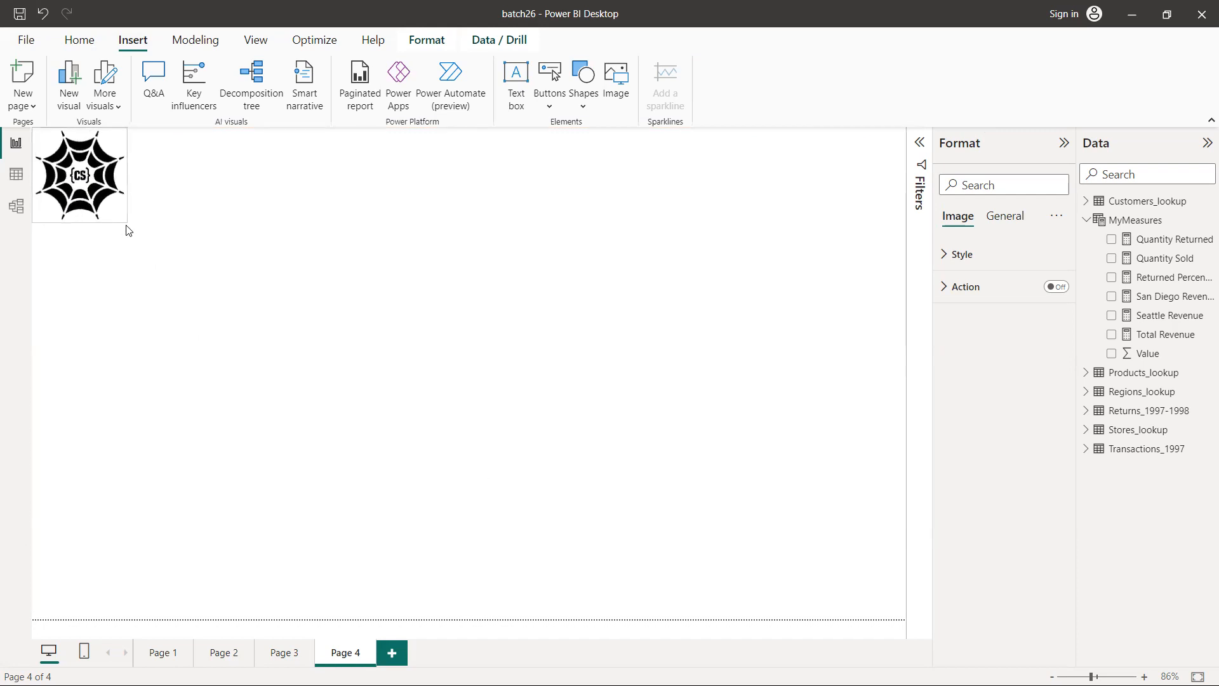
{"action": "left_click", "coordinate": [240, 209]}
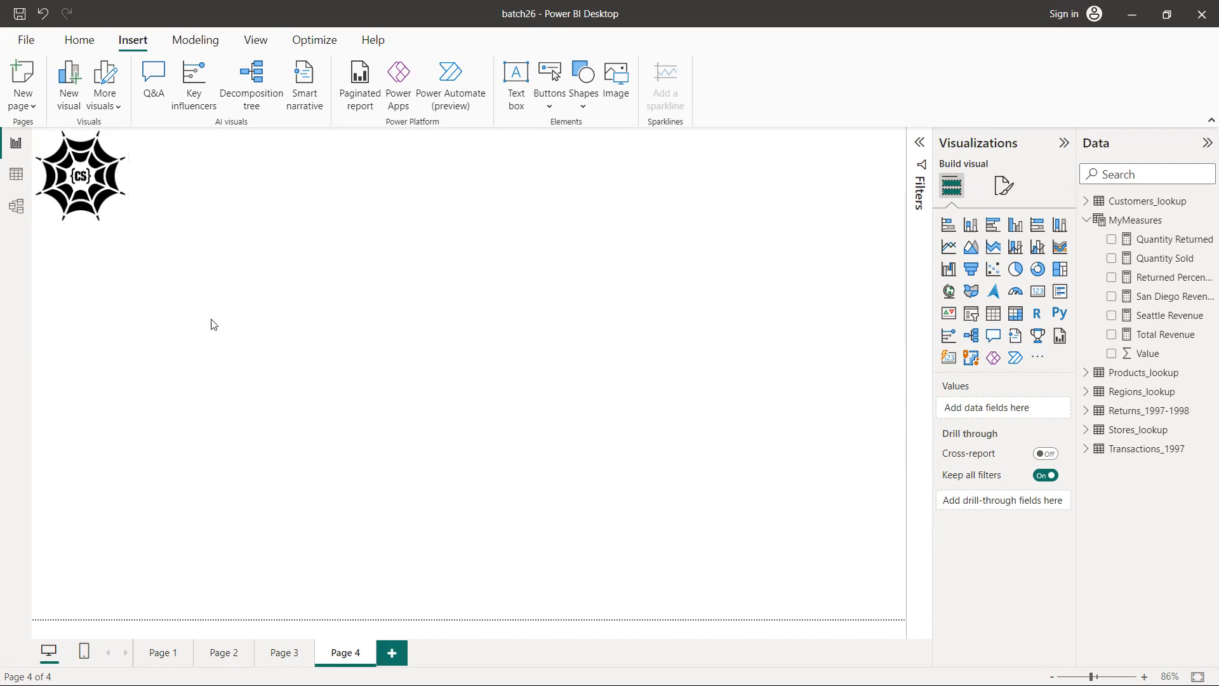
Switch to OneNote to review the KPI boxes in the paper layout, and return to the Power BI report
{"action": "key", "text": "alt+Tab"}
{"action": "key", "text": "alt+Tab"}
{"action": "key", "text": "alt+Tab"}
{"action": "key", "text": "alt+Tab"}
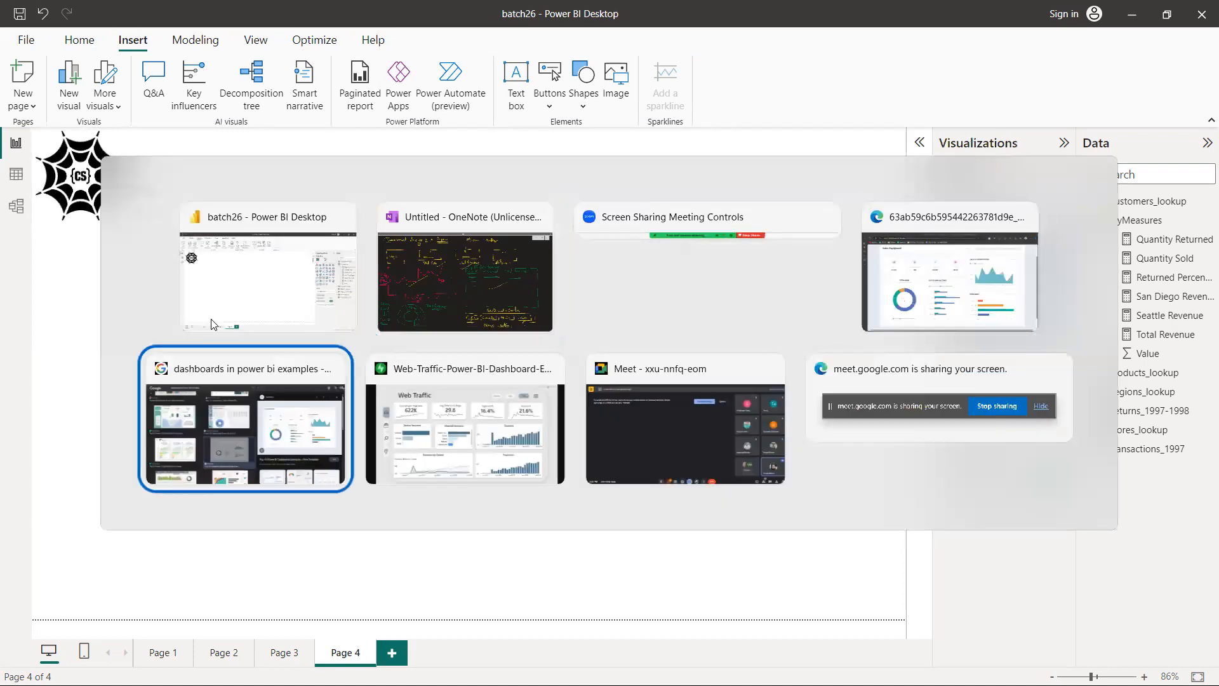
{"action": "key", "text": "alt+Up"}
{"action": "key", "text": "alt+Right"}
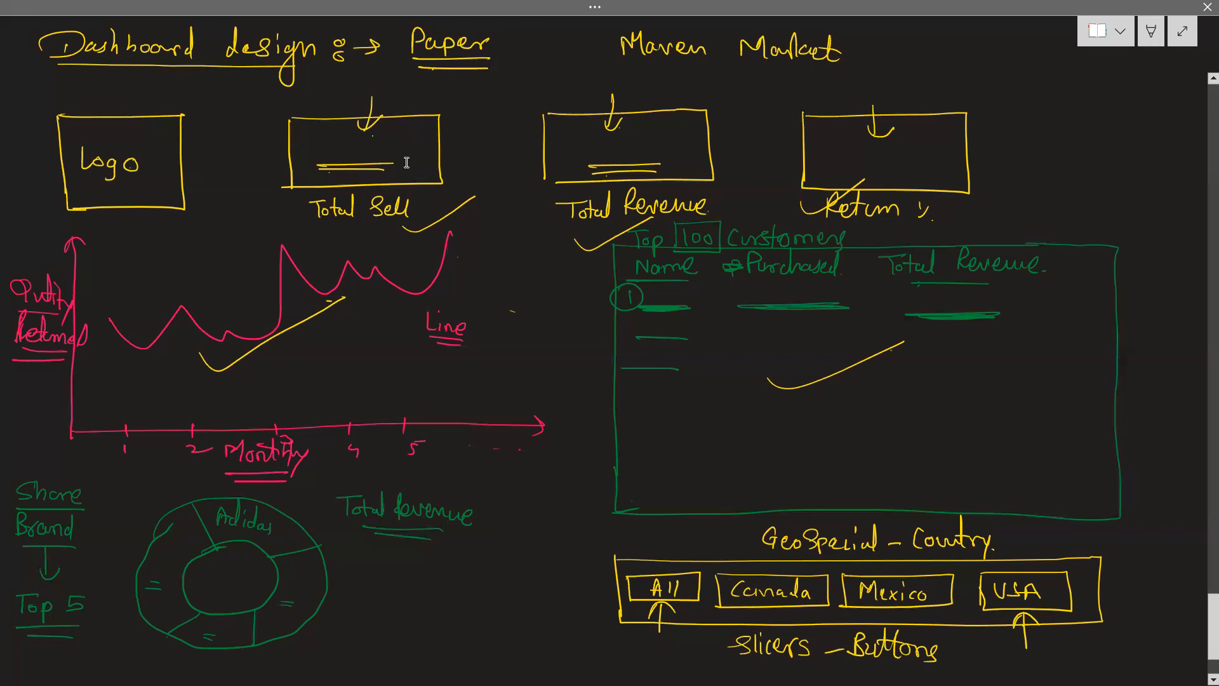
{"action": "key", "text": "alt+Tab"}
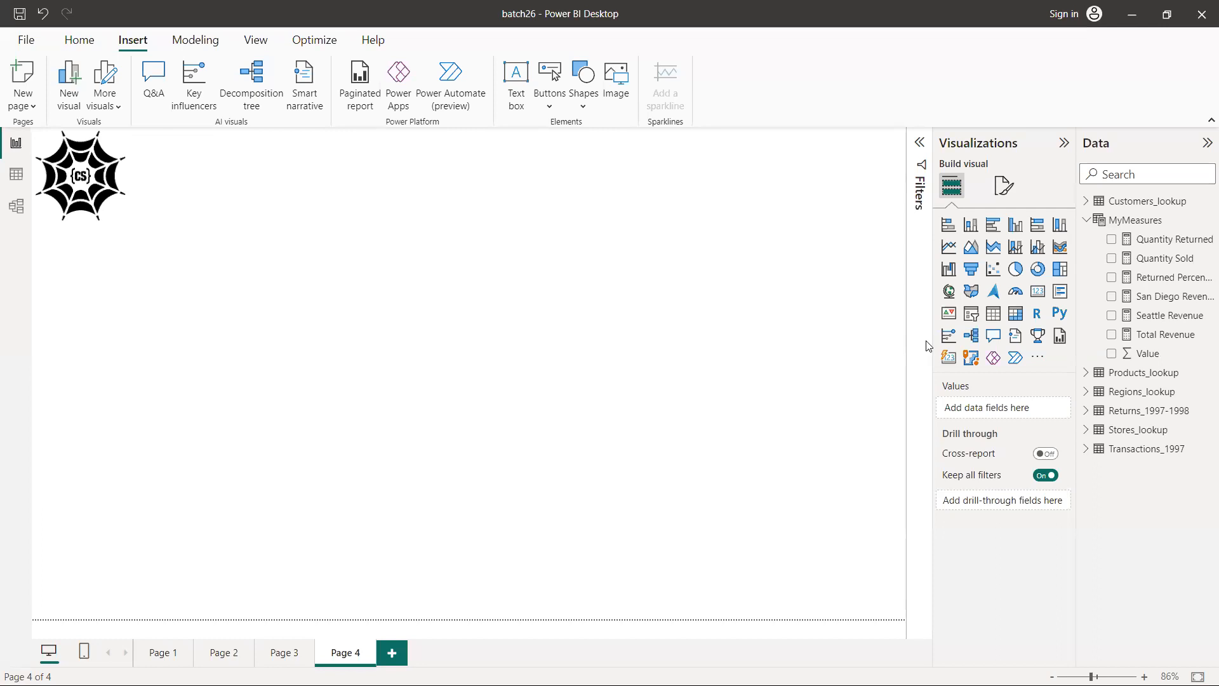
Add a card visual showing Quantity Sold, shrink it and place it to the right of the logo
{"action": "left_click", "coordinate": [1038, 292]}
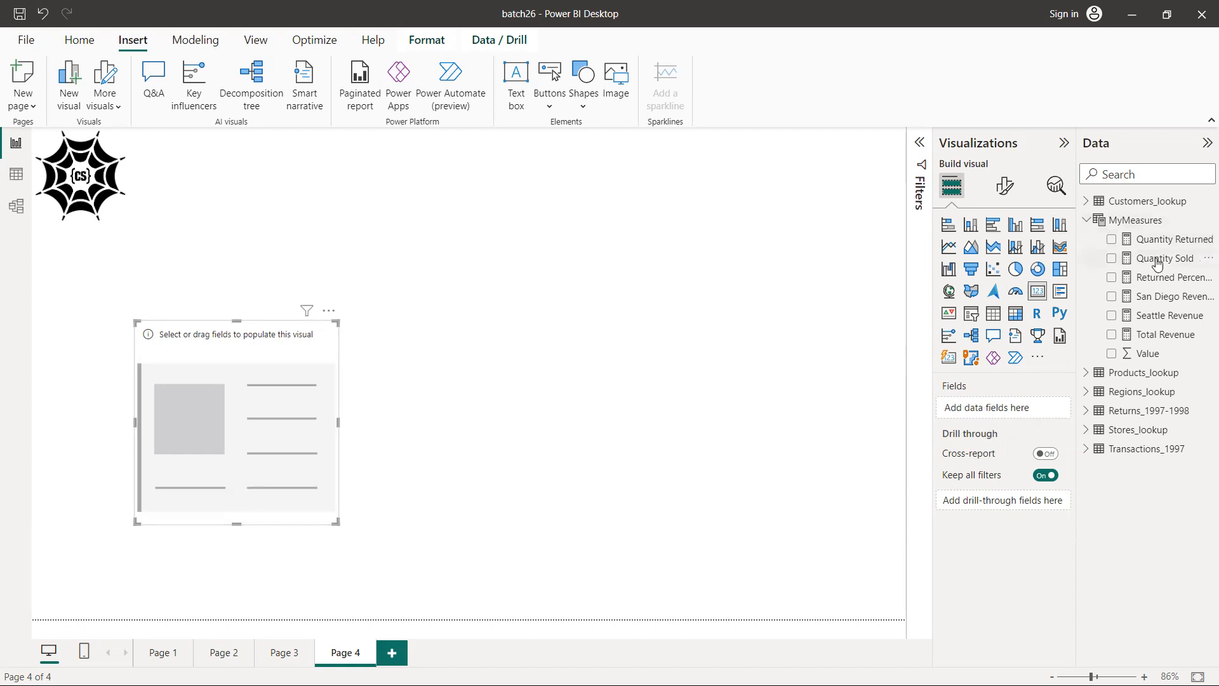
{"action": "left_click_drag", "start_coordinate": [1157, 265], "coordinate": [1004, 406]}
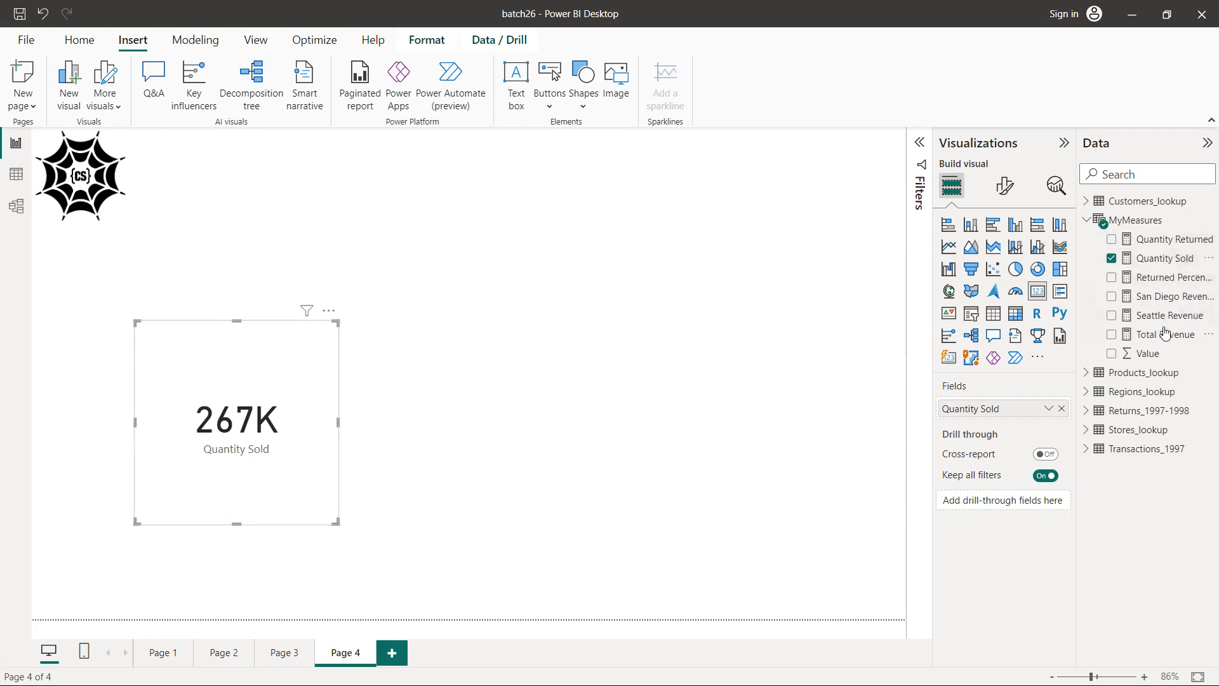
{"action": "left_click_drag", "start_coordinate": [226, 341], "coordinate": [266, 196]}
{"action": "left_click_drag", "start_coordinate": [275, 378], "coordinate": [284, 281]}
{"action": "left_click_drag", "start_coordinate": [175, 230], "coordinate": [223, 237]}
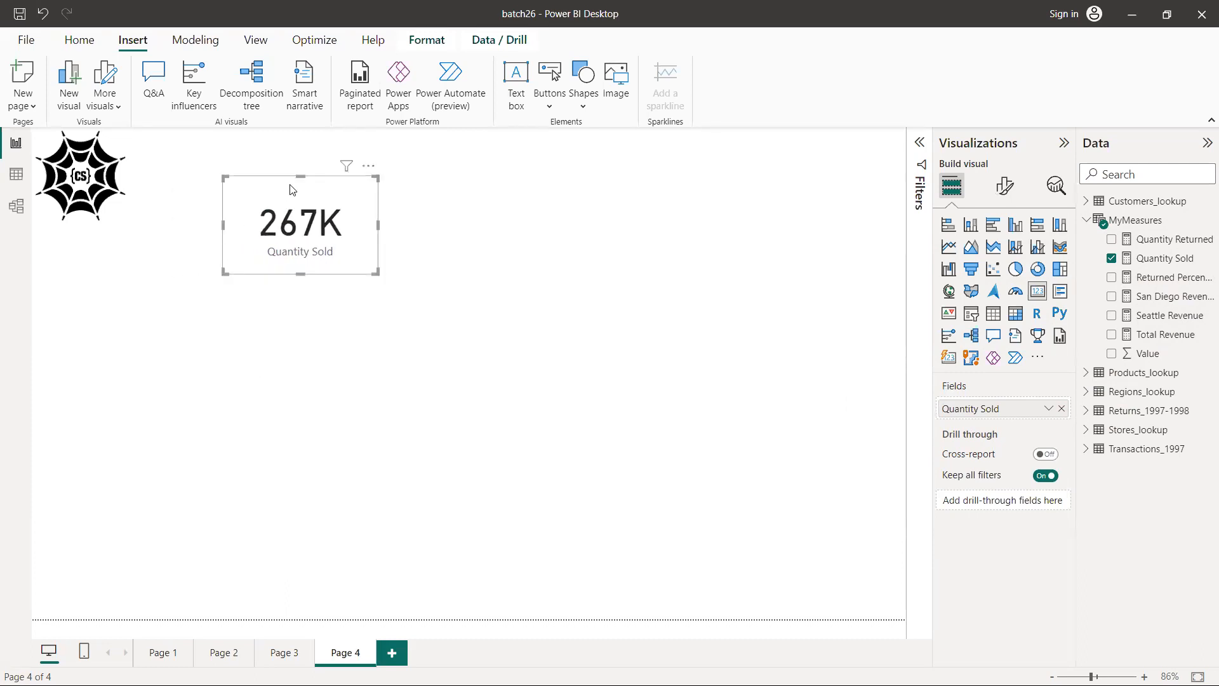
{"action": "left_click_drag", "start_coordinate": [296, 185], "coordinate": [303, 232]}
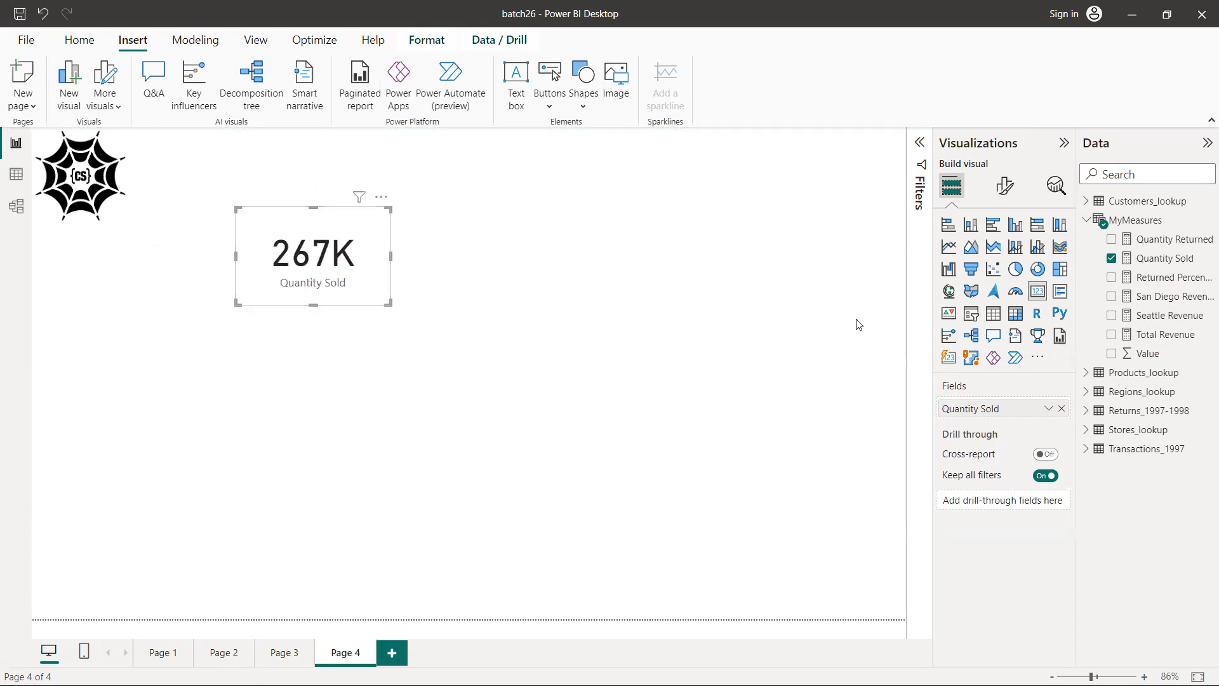
Set the Quantity Sold card's background color to #f5c4af (Theme color 3, 60% lighter)
{"action": "left_click", "coordinate": [1003, 196]}
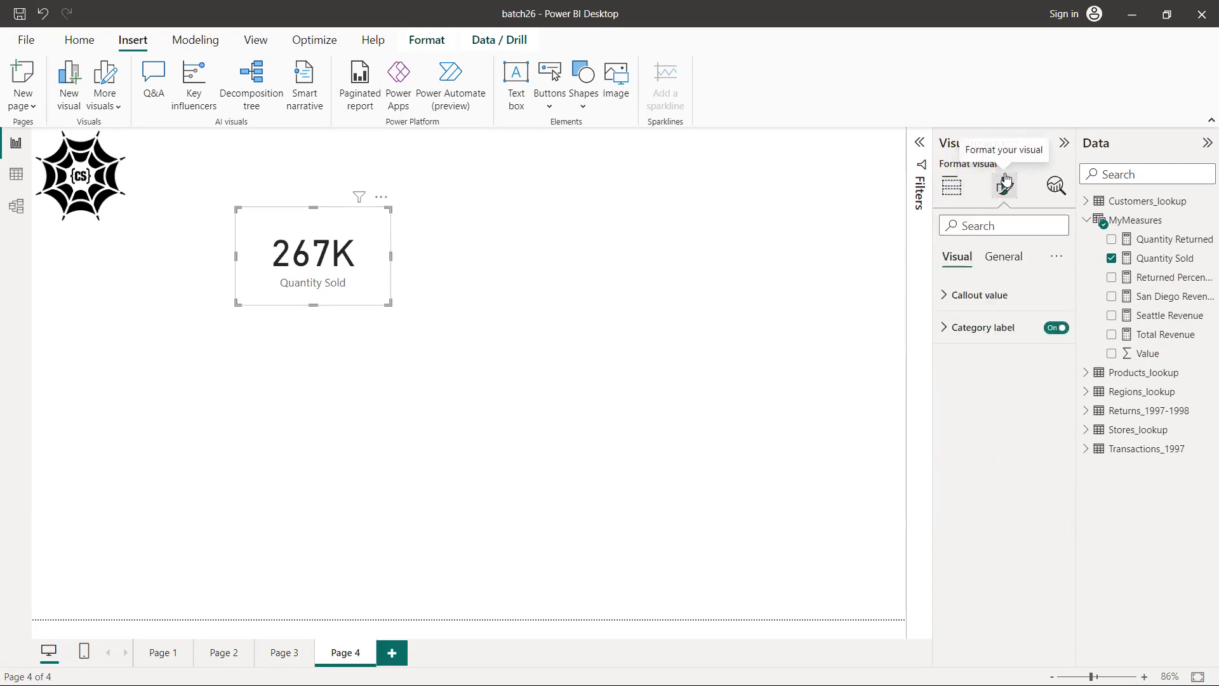
{"action": "left_click", "coordinate": [946, 298]}
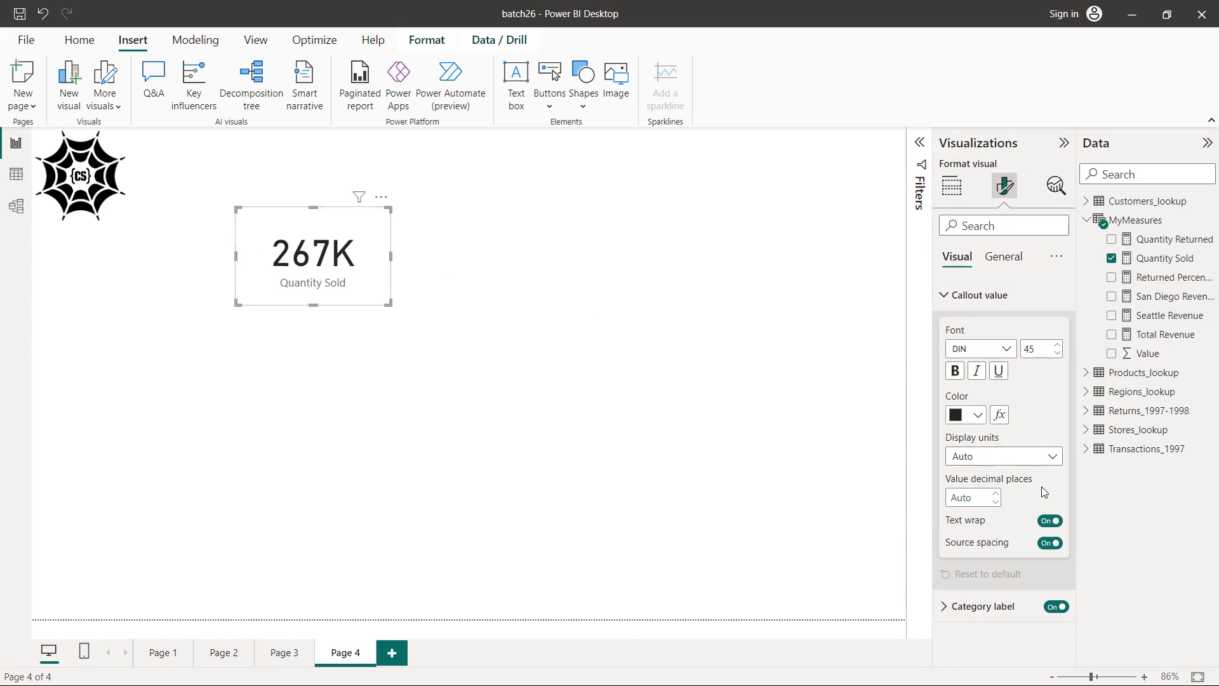
{"action": "left_click", "coordinate": [946, 298]}
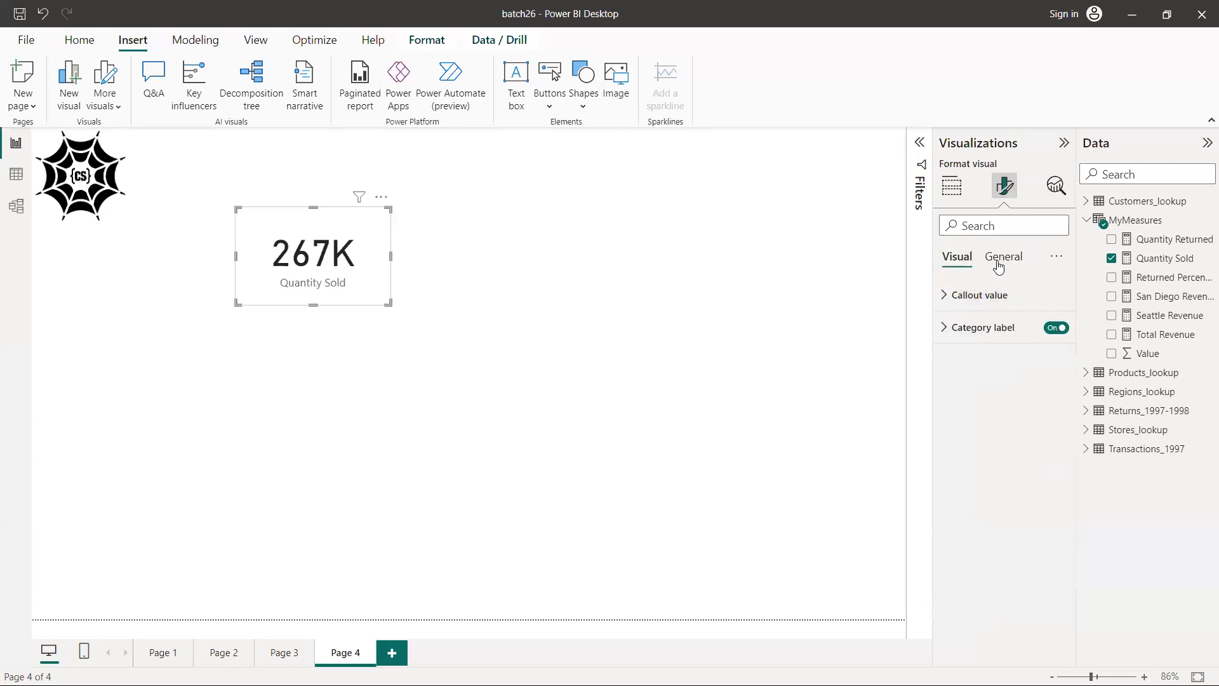
{"action": "left_click", "coordinate": [999, 265]}
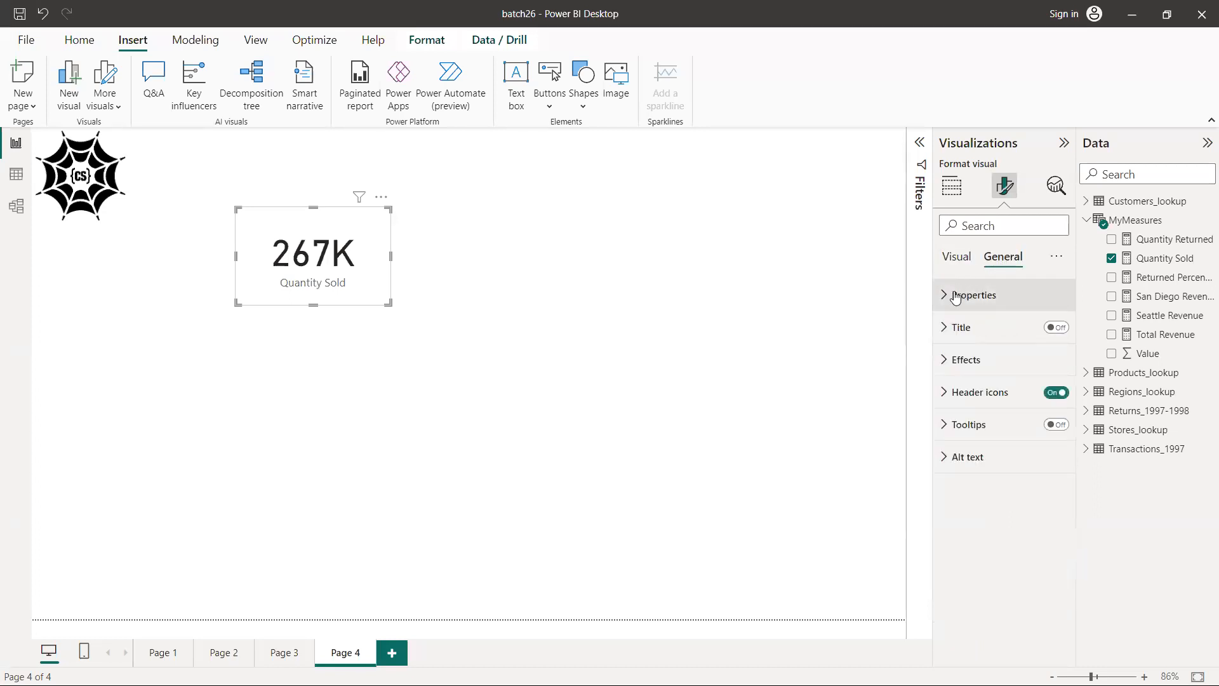
{"action": "left_click", "coordinate": [945, 363]}
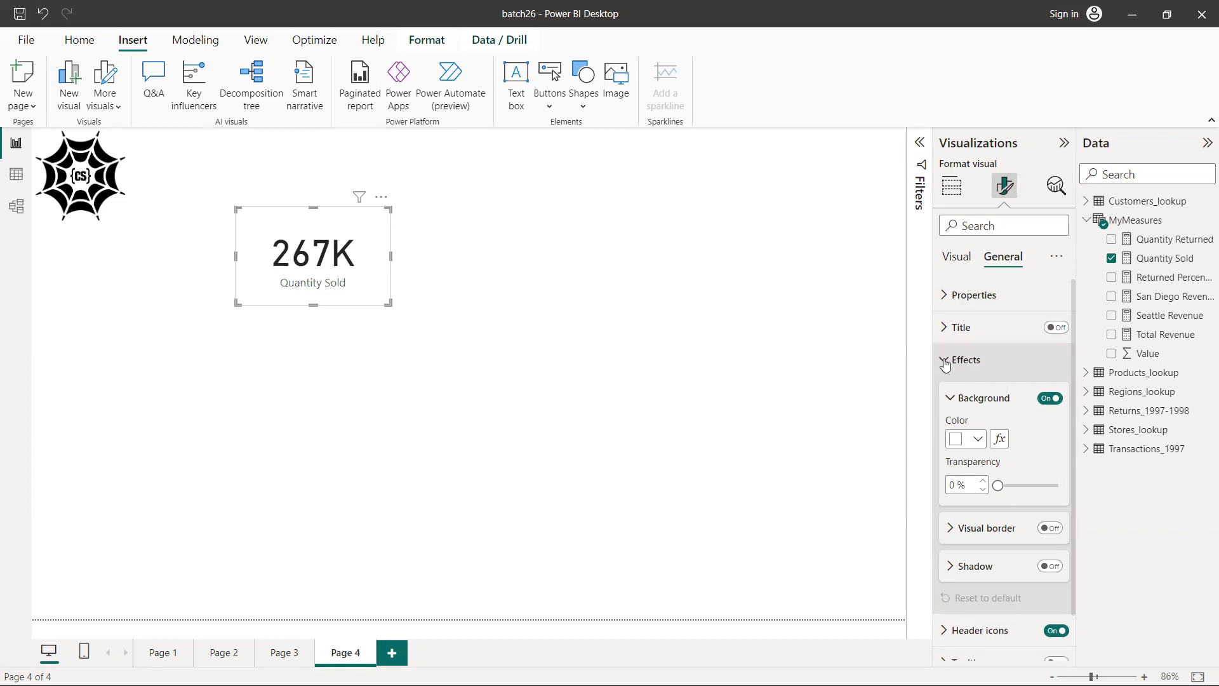
{"action": "left_click", "coordinate": [978, 440]}
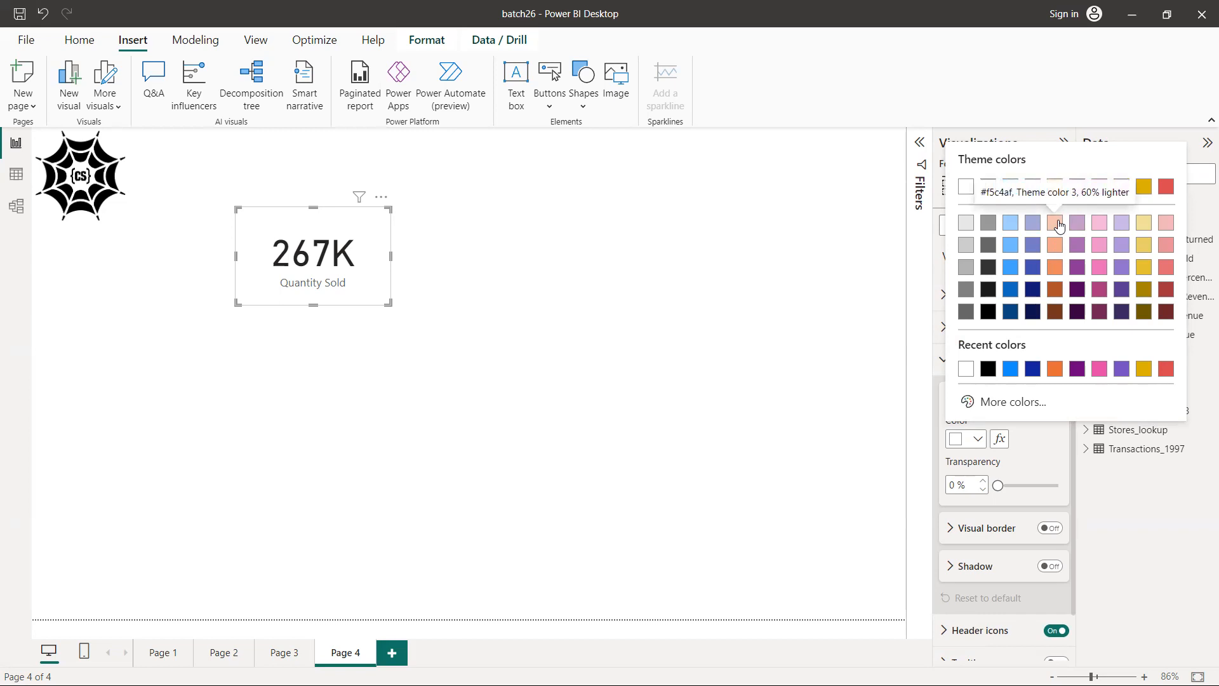
{"action": "left_click", "coordinate": [1055, 222]}
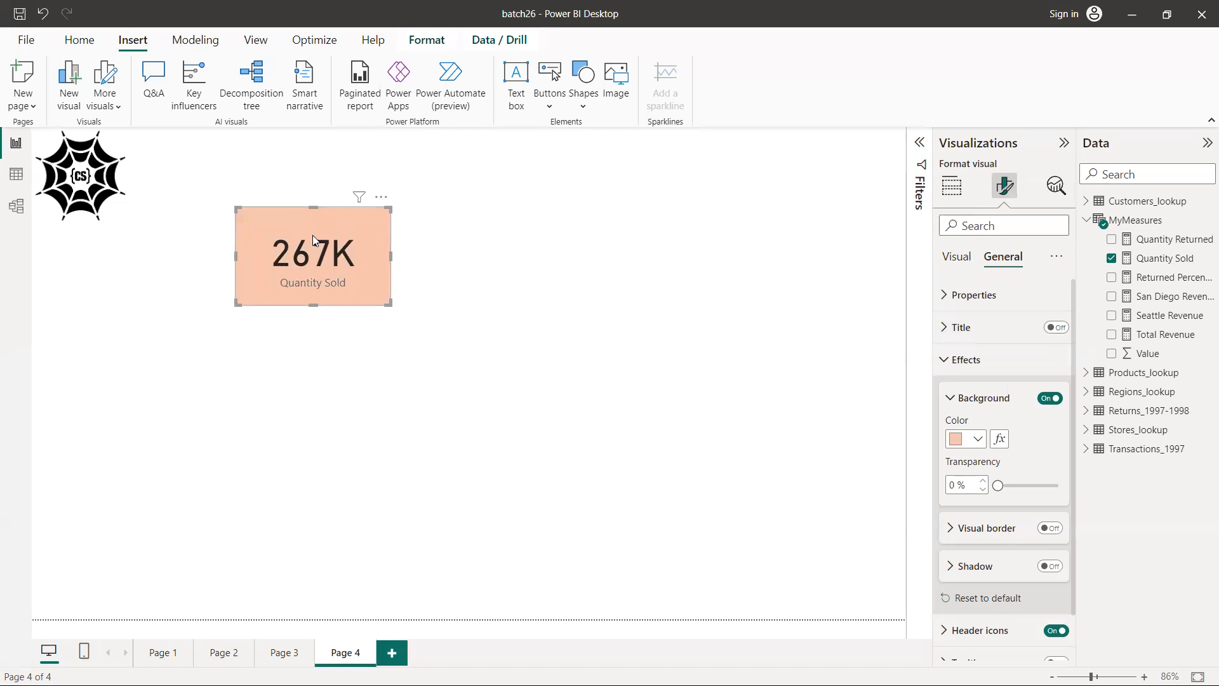
Turn on the visual border for the Quantity Sold card
{"action": "left_click", "coordinate": [949, 530]}
{"action": "scroll", "coordinate": [948, 524], "scroll_direction": "down", "scroll_amount": 2}
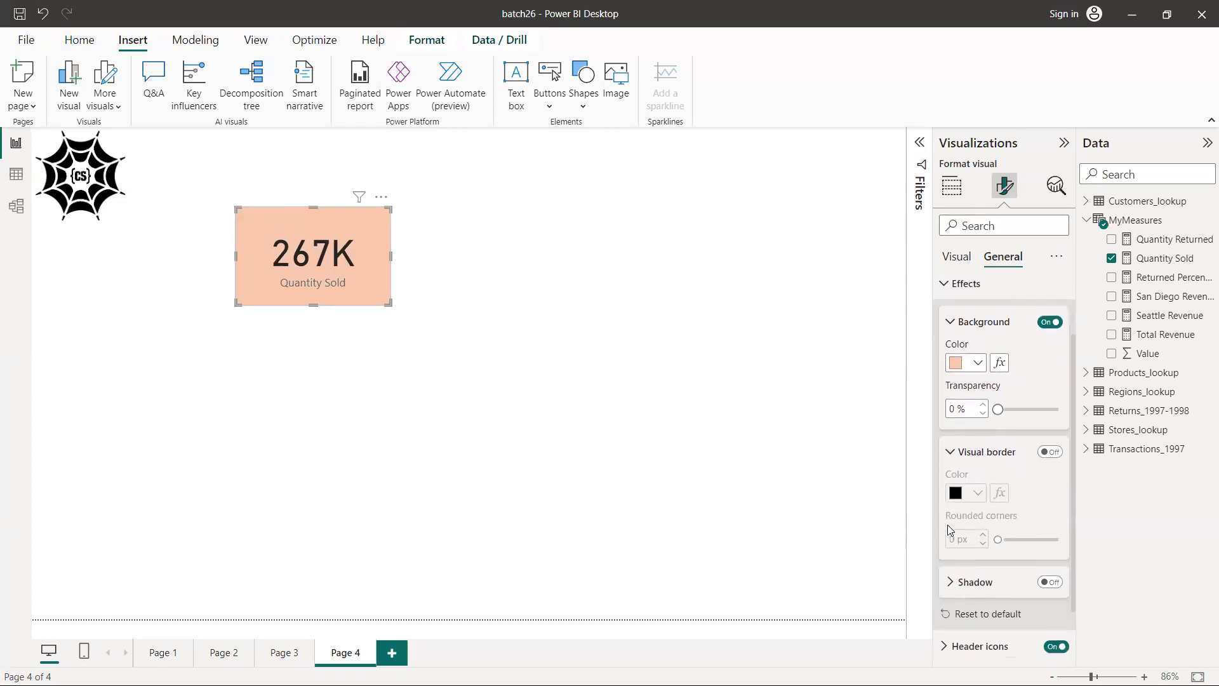
{"action": "left_click", "coordinate": [1051, 453]}
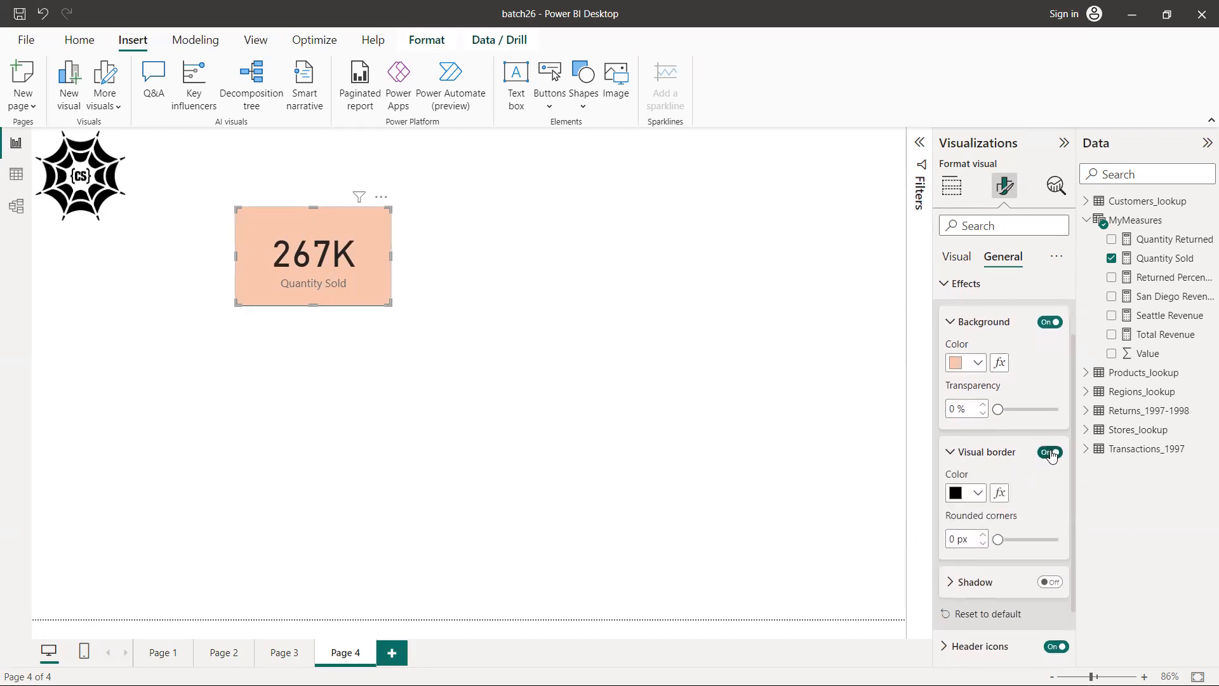
{"action": "left_click", "coordinate": [467, 325]}
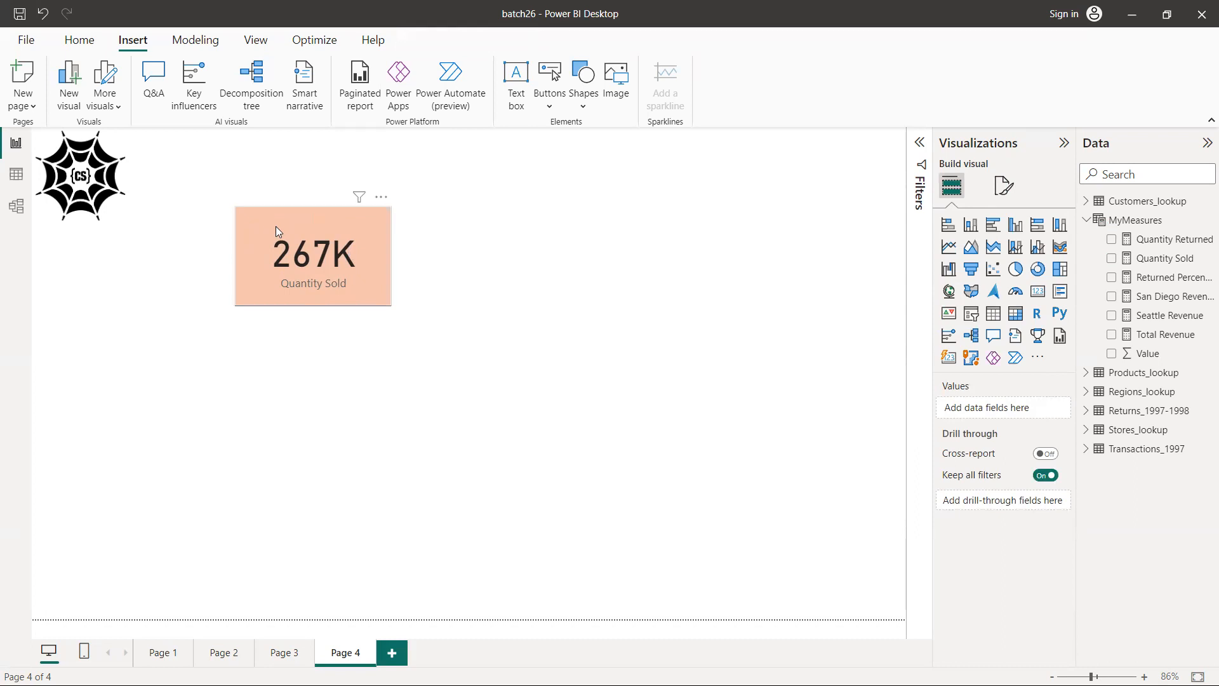
Turn on the shadow effect for the Quantity Sold card and deselect the card
{"action": "left_click", "coordinate": [329, 260]}
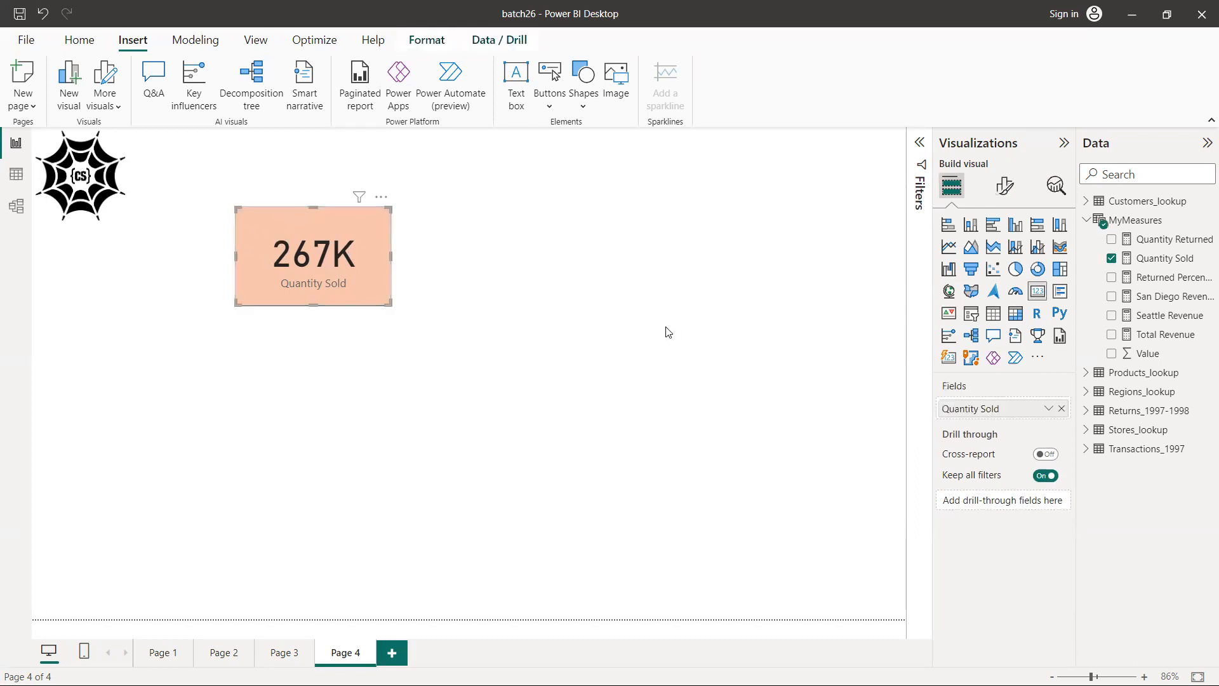
{"action": "left_click", "coordinate": [1004, 185]}
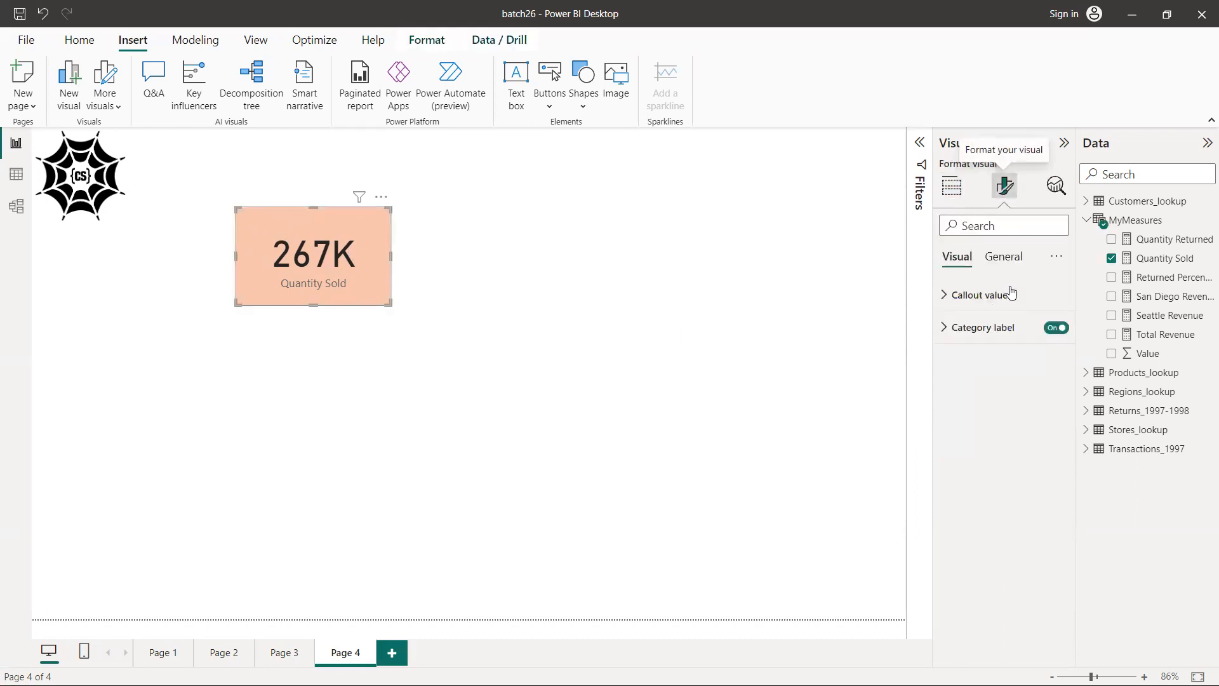
{"action": "left_click", "coordinate": [1003, 257]}
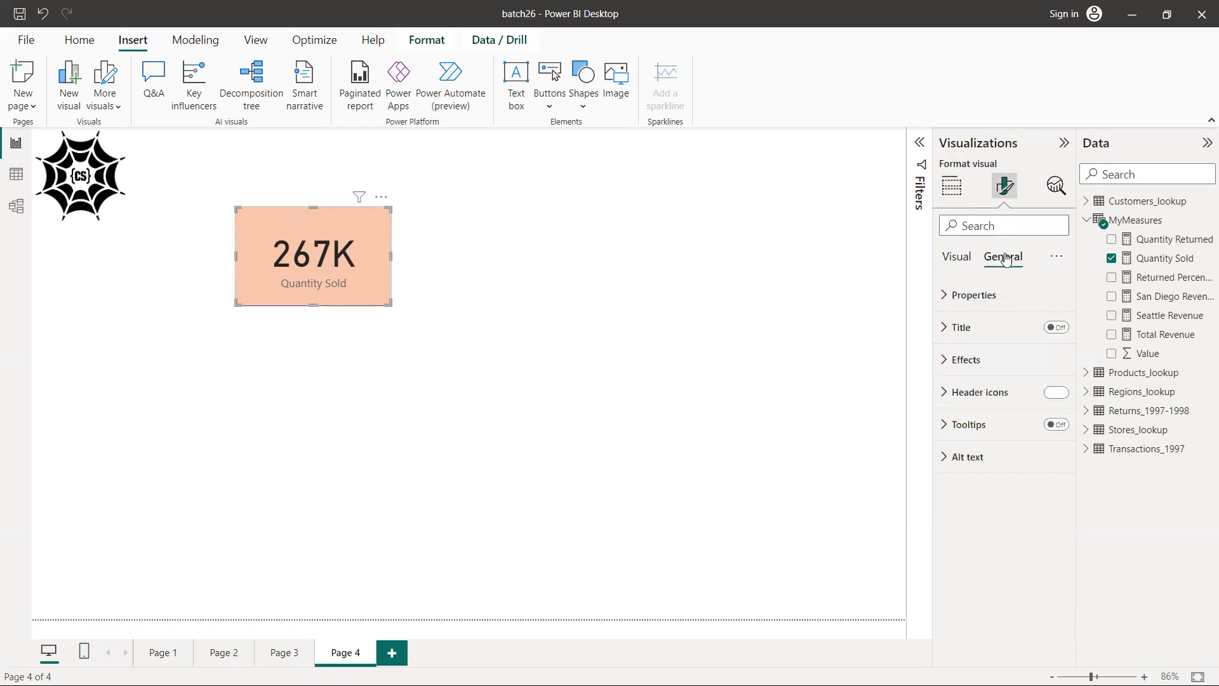
{"action": "left_click", "coordinate": [972, 360]}
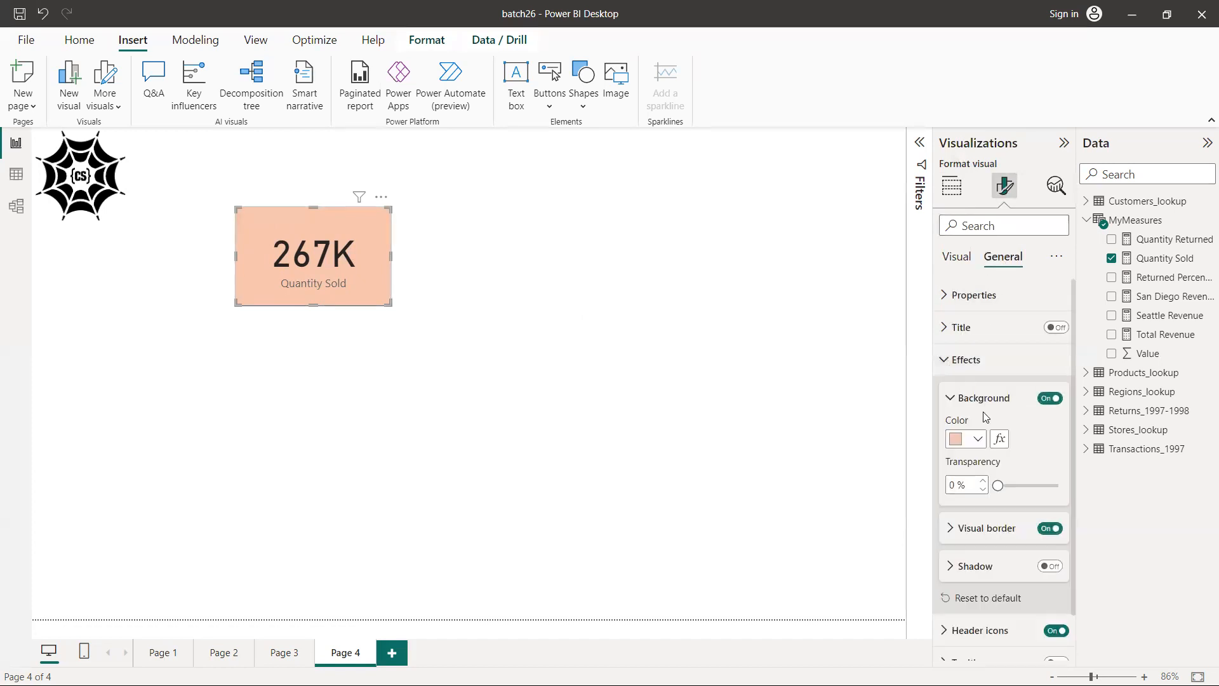
{"action": "left_click", "coordinate": [1054, 568]}
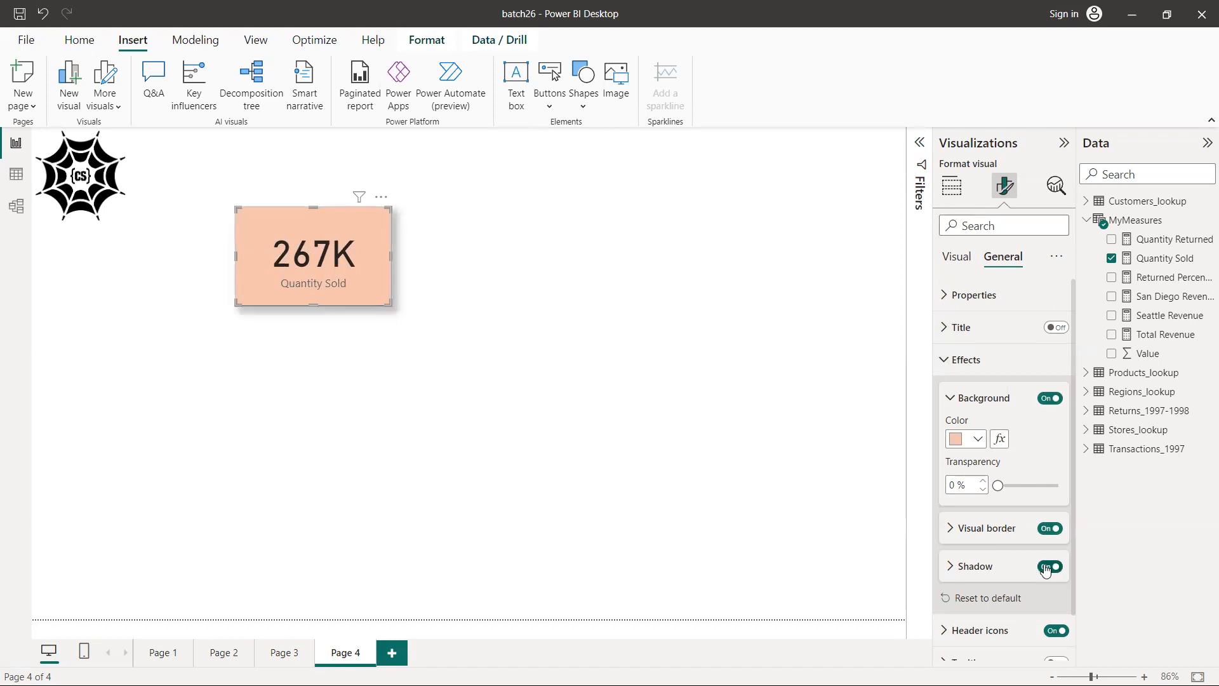
{"action": "left_click", "coordinate": [1046, 567]}
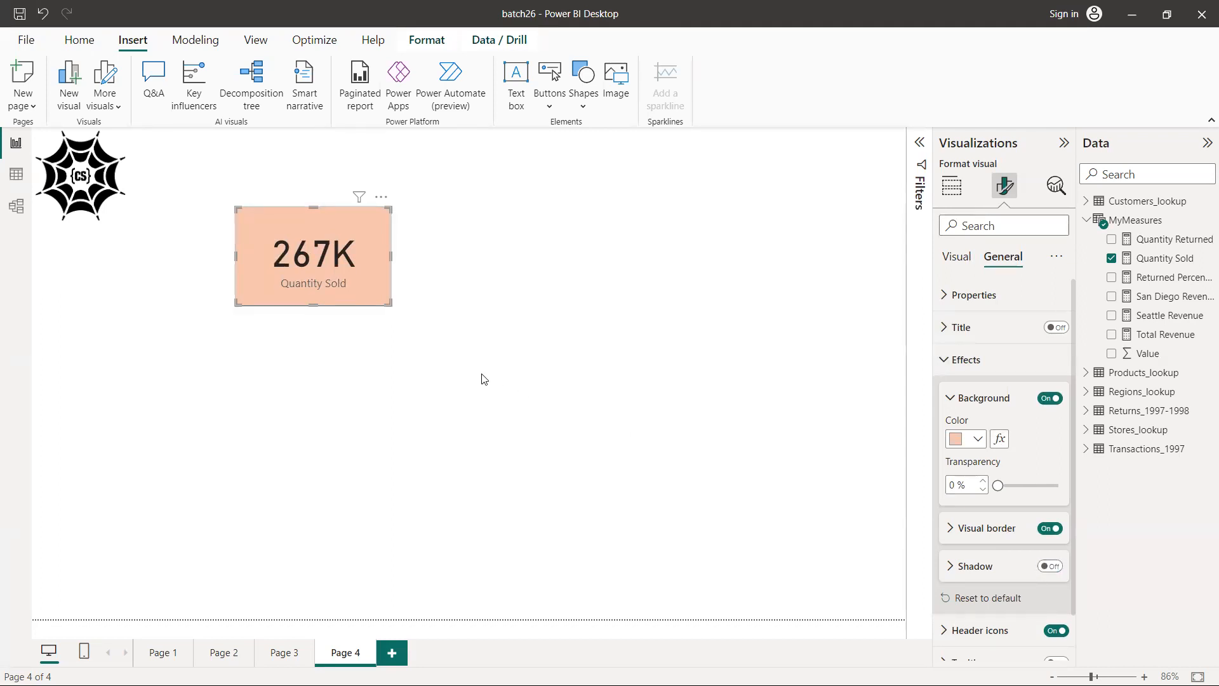
{"action": "left_click", "coordinate": [1052, 567]}
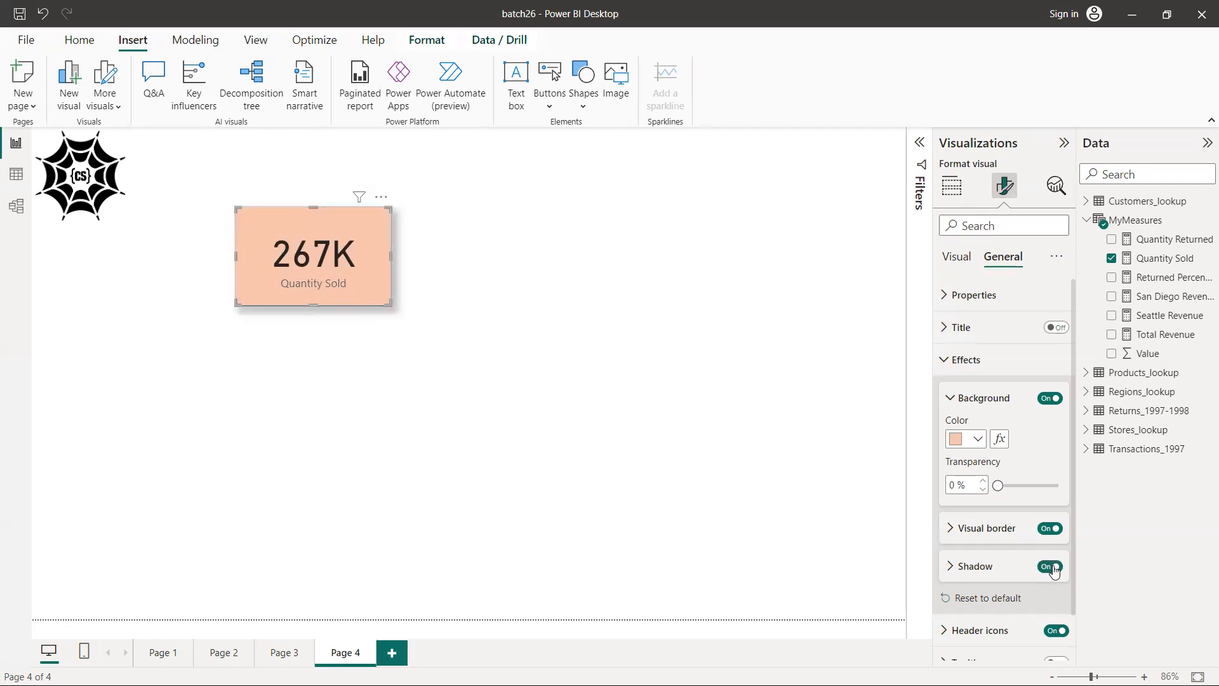
{"action": "left_click", "coordinate": [517, 347]}
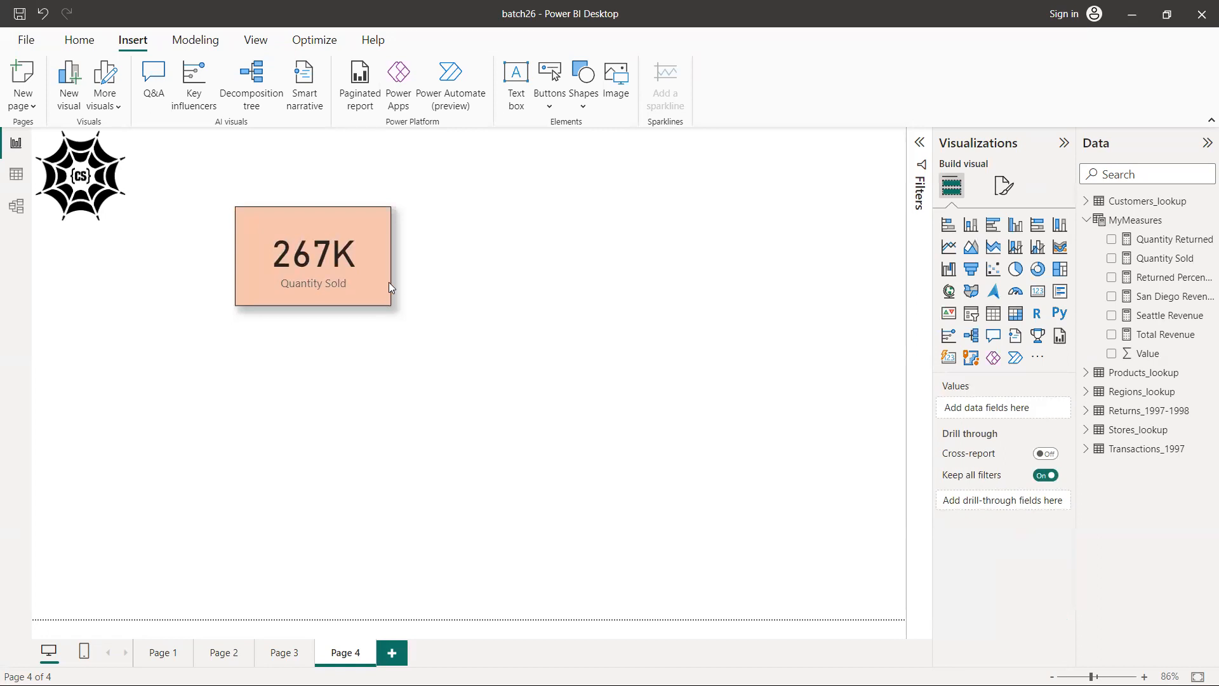
Turn off the visual border for the Quantity Sold card and deselect the card
{"action": "left_click", "coordinate": [367, 277]}
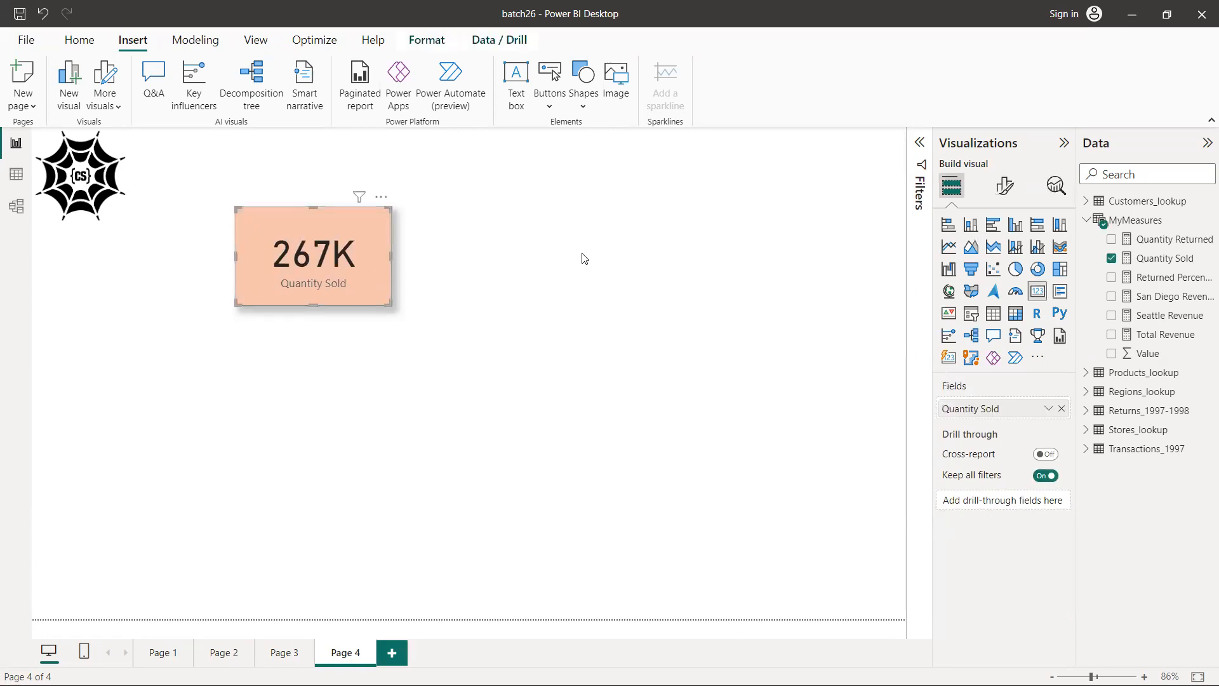
{"action": "left_click", "coordinate": [1005, 187]}
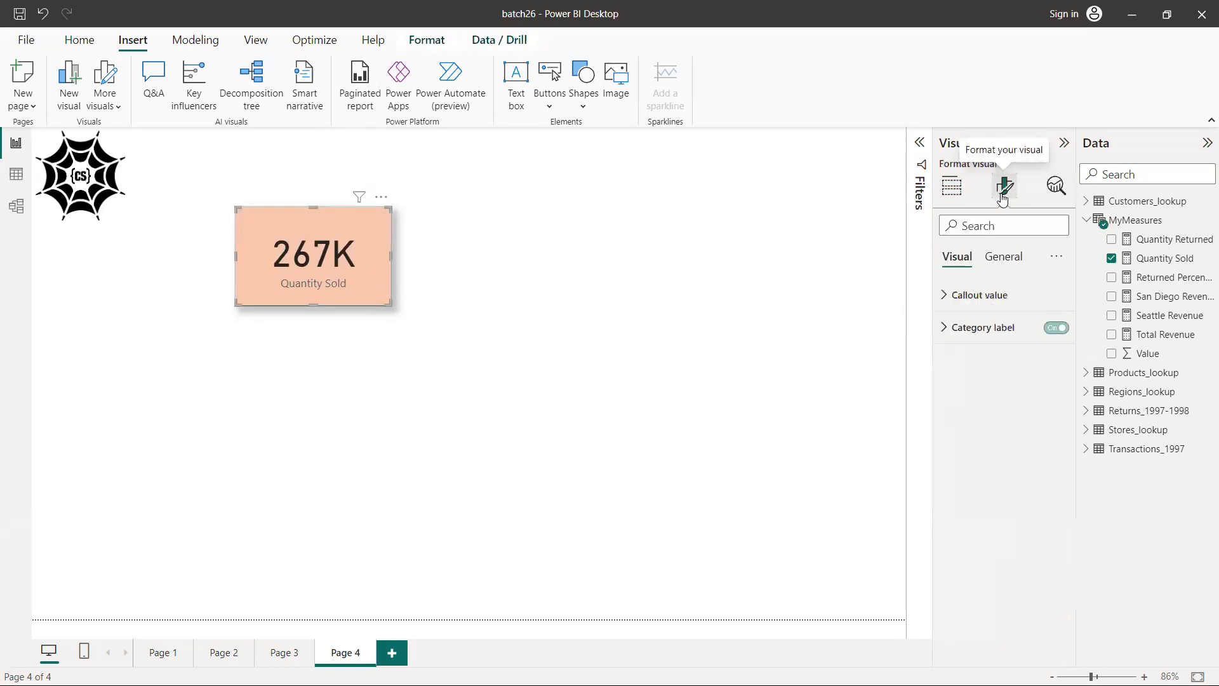
{"action": "left_click", "coordinate": [1015, 261]}
{"action": "left_click", "coordinate": [948, 362]}
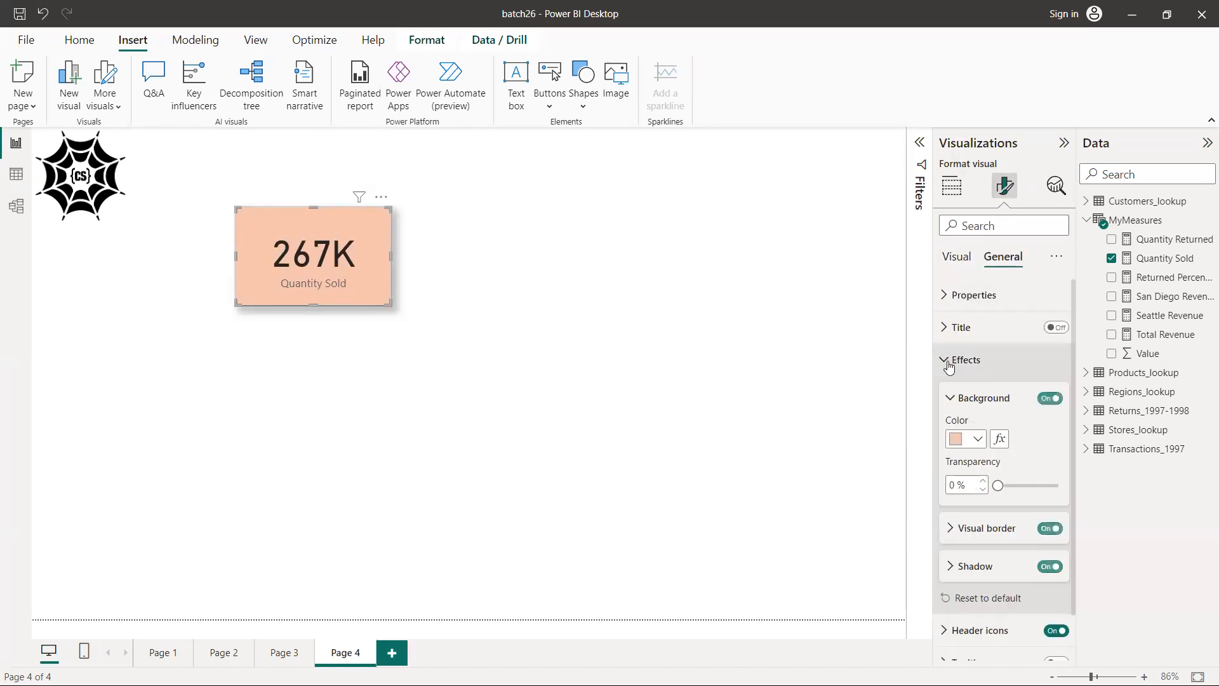
{"action": "left_click", "coordinate": [1041, 531]}
{"action": "left_click", "coordinate": [1041, 531]}
{"action": "left_click", "coordinate": [412, 394]}
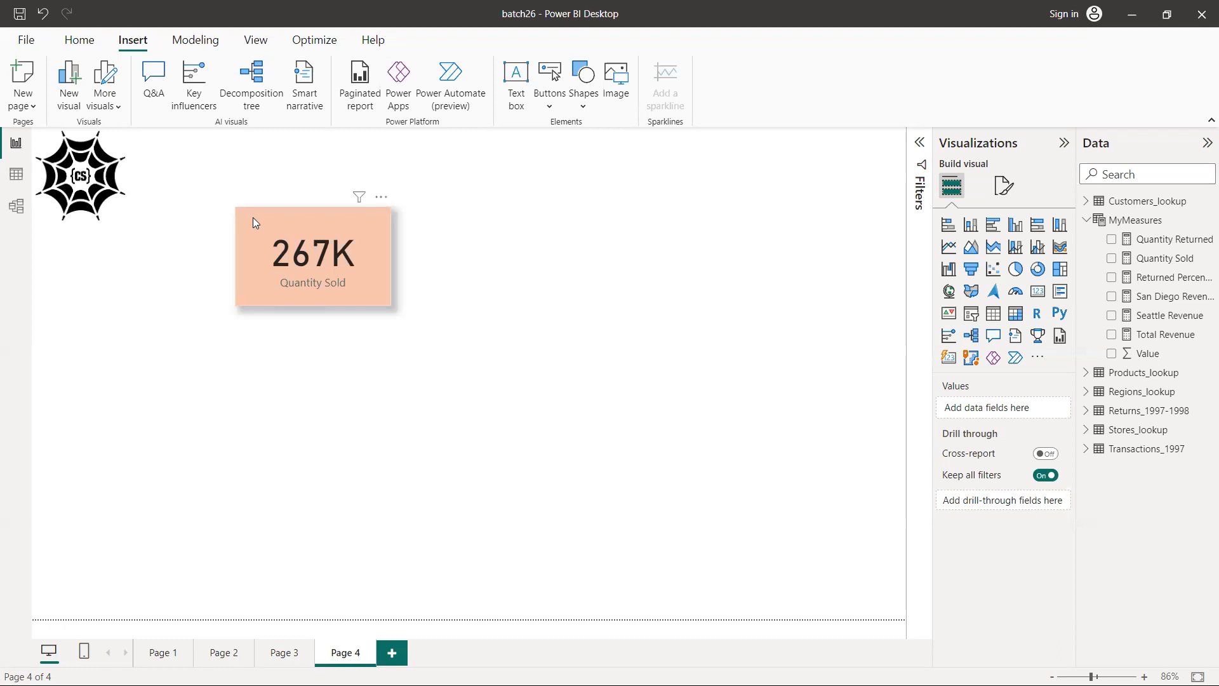
Rename the card's Quantity Sold field for this visual as "Total Sell"
{"action": "left_click", "coordinate": [355, 283]}
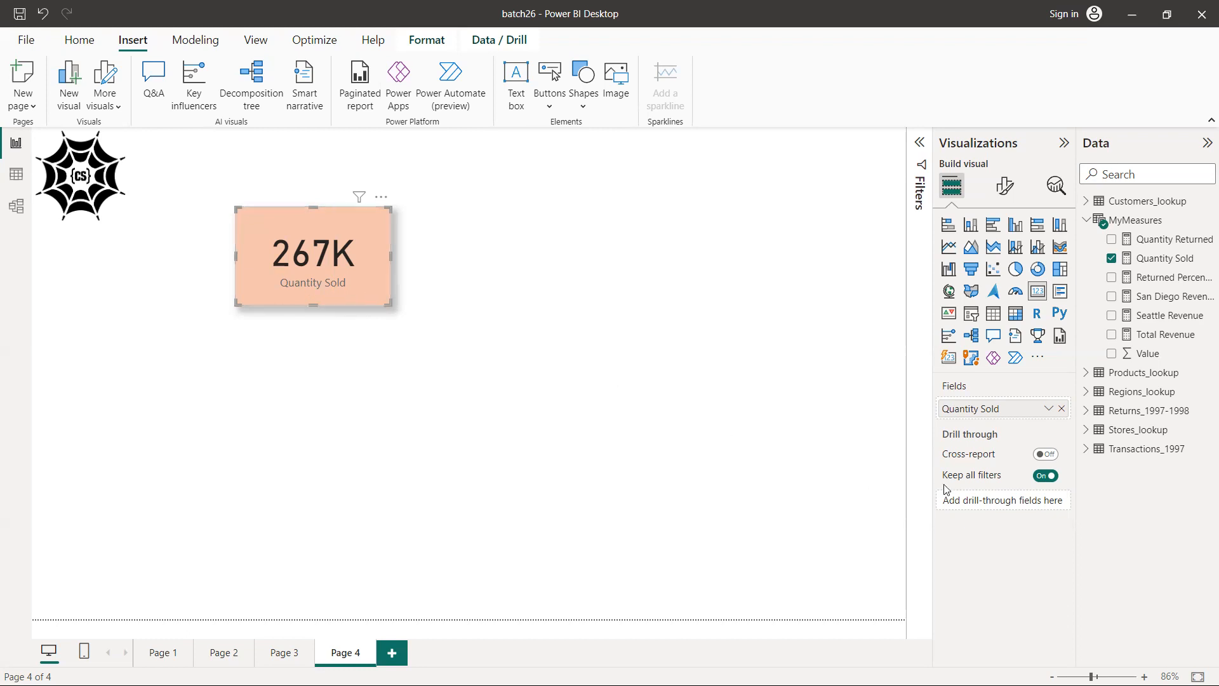
{"action": "double_click", "coordinate": [993, 412]}
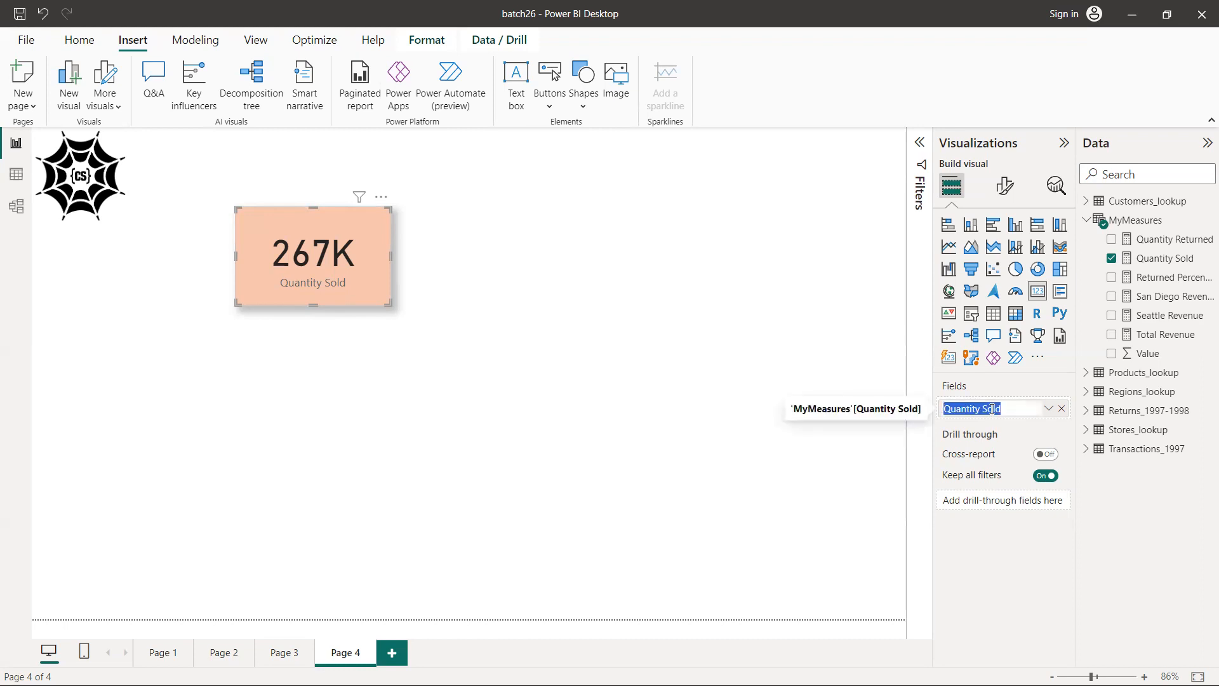
{"action": "key", "text": "Left"}
{"action": "key", "text": "shift+Right"}
{"action": "key", "text": "shift+Right"}
{"action": "key", "text": "shift+Right"}
{"action": "key", "text": "shift+Right"}
{"action": "key", "text": "shift+Right"}
{"action": "key", "text": "shift+Right"}
{"action": "key", "text": "shift+Right"}
{"action": "key", "text": "shift+Right"}
{"action": "key", "text": "shift+Right"}
{"action": "key", "text": "shift+Right"}
{"action": "key", "text": "shift+Right"}
{"action": "key", "text": "shift+Right"}
{"action": "key", "text": "shift+Right"}
{"action": "type", "text": "TOtal"}
{"action": "key", "text": "BackSpace"}
{"action": "type", "text": "otal S"}
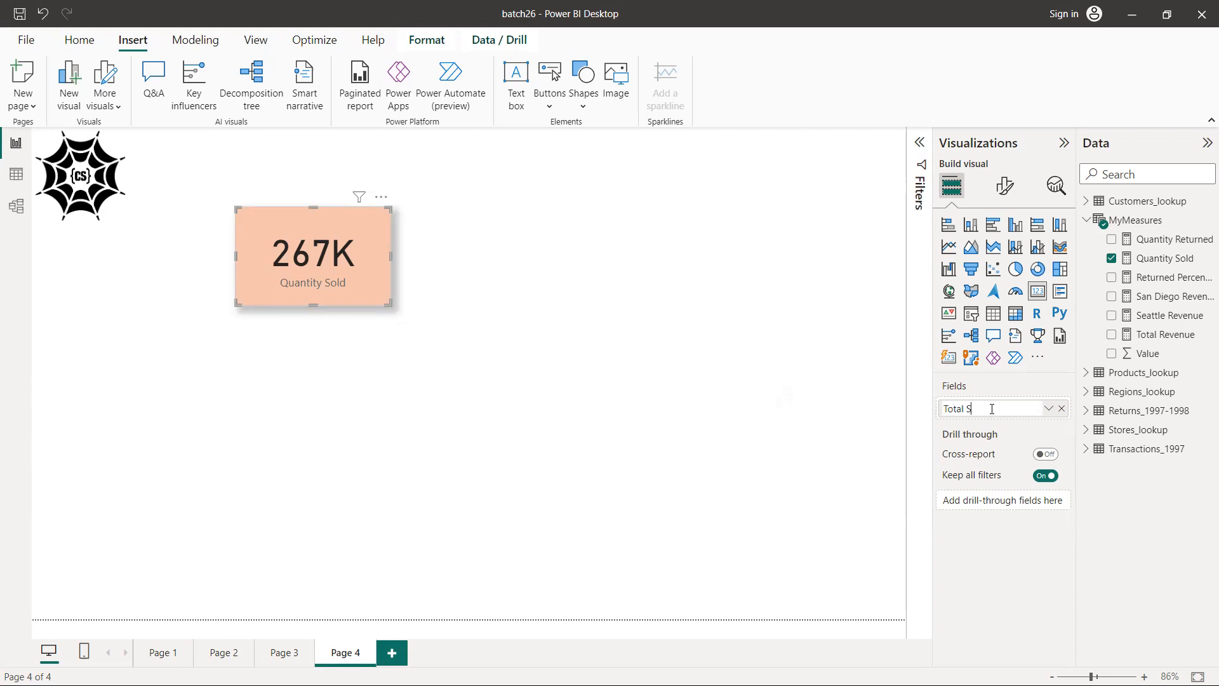
{"action": "type", "text": "ell"}
{"action": "key", "text": "Return"}
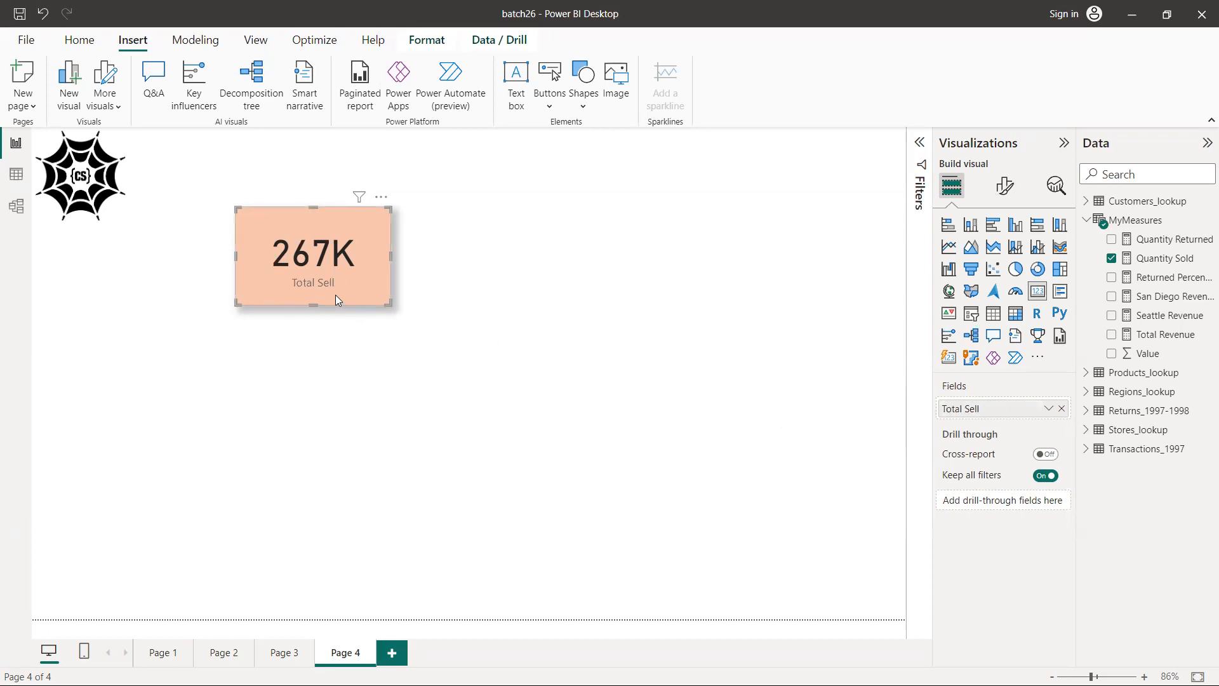
Format the Total Sell card's category label as size 15, bold, black text
{"action": "left_click", "coordinate": [1004, 186]}
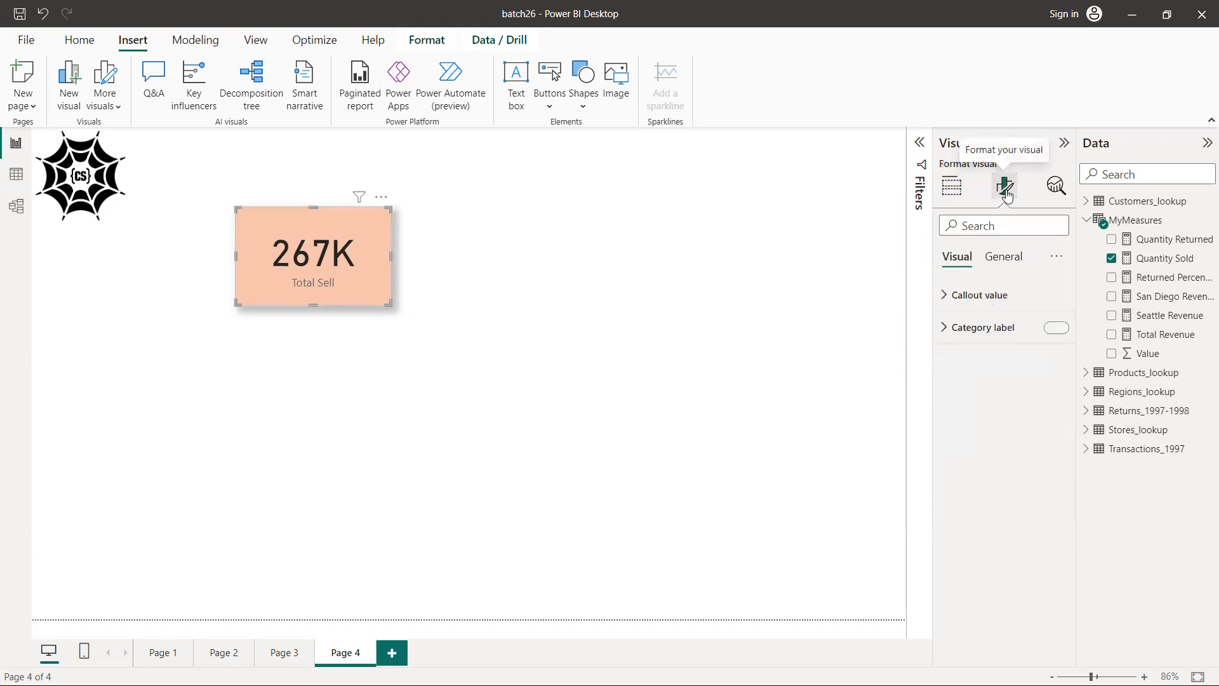
{"action": "left_click", "coordinate": [945, 328]}
{"action": "left_click", "coordinate": [1057, 377]}
{"action": "left_click", "coordinate": [1057, 377]}
{"action": "left_click", "coordinate": [1058, 377]}
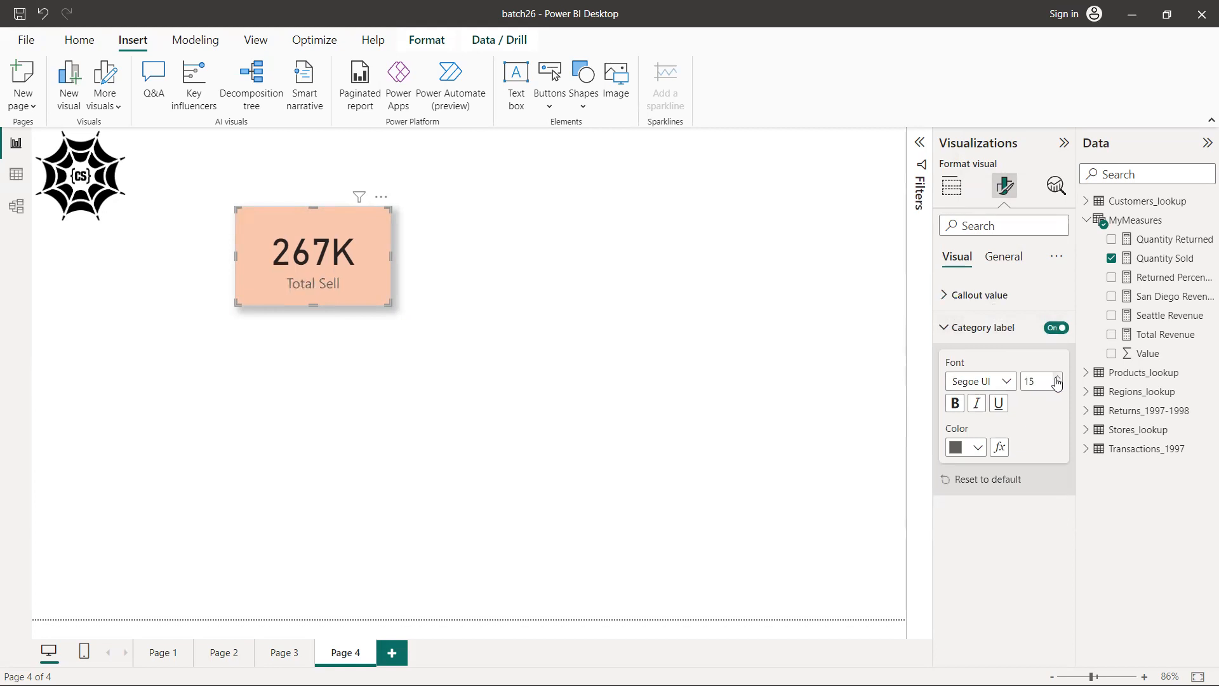
{"action": "left_click", "coordinate": [955, 408]}
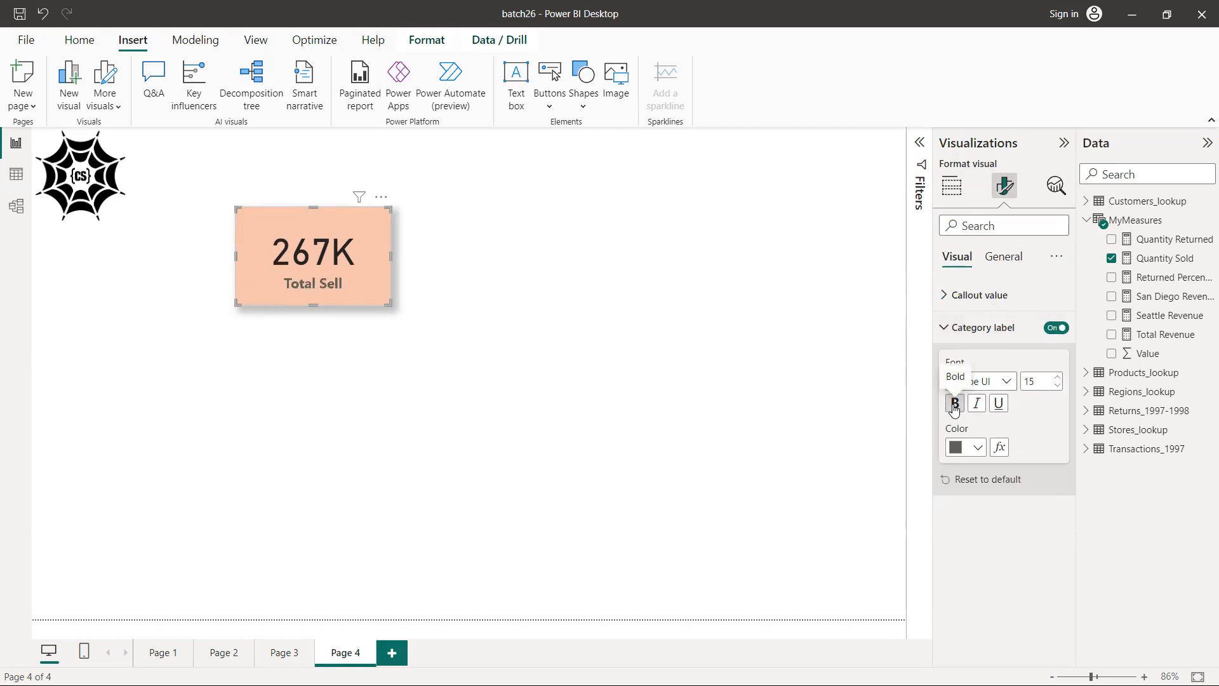
{"action": "left_click", "coordinate": [978, 448]}
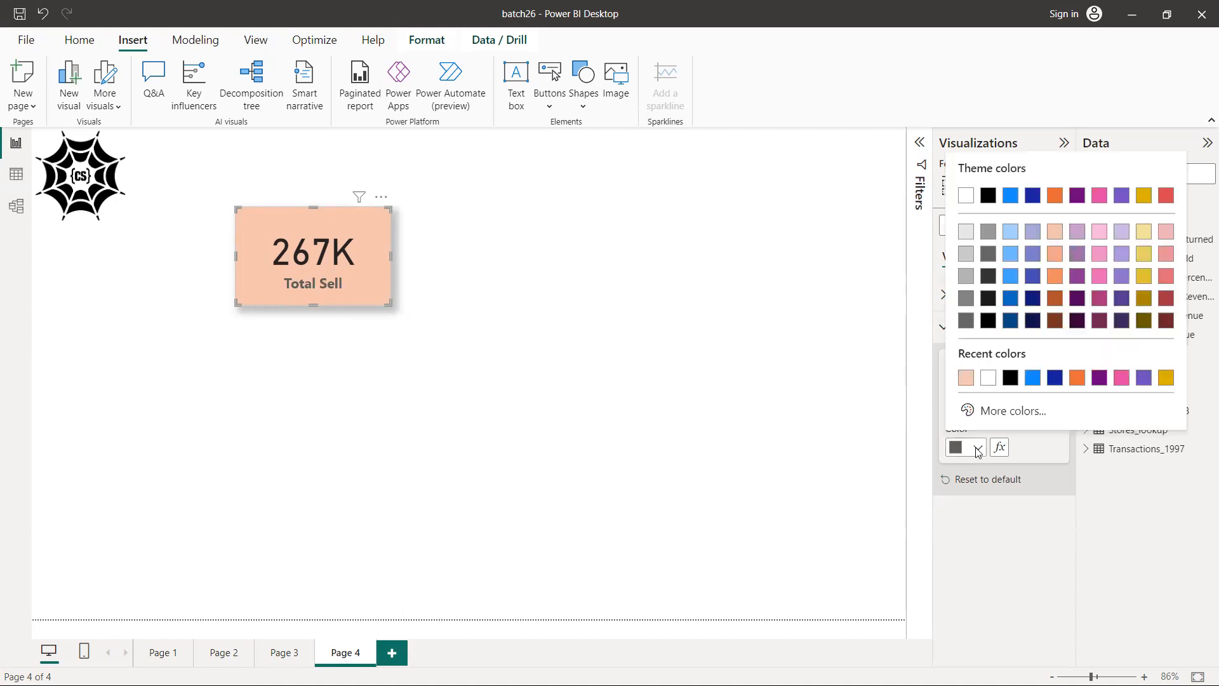
{"action": "left_click", "coordinate": [1011, 377]}
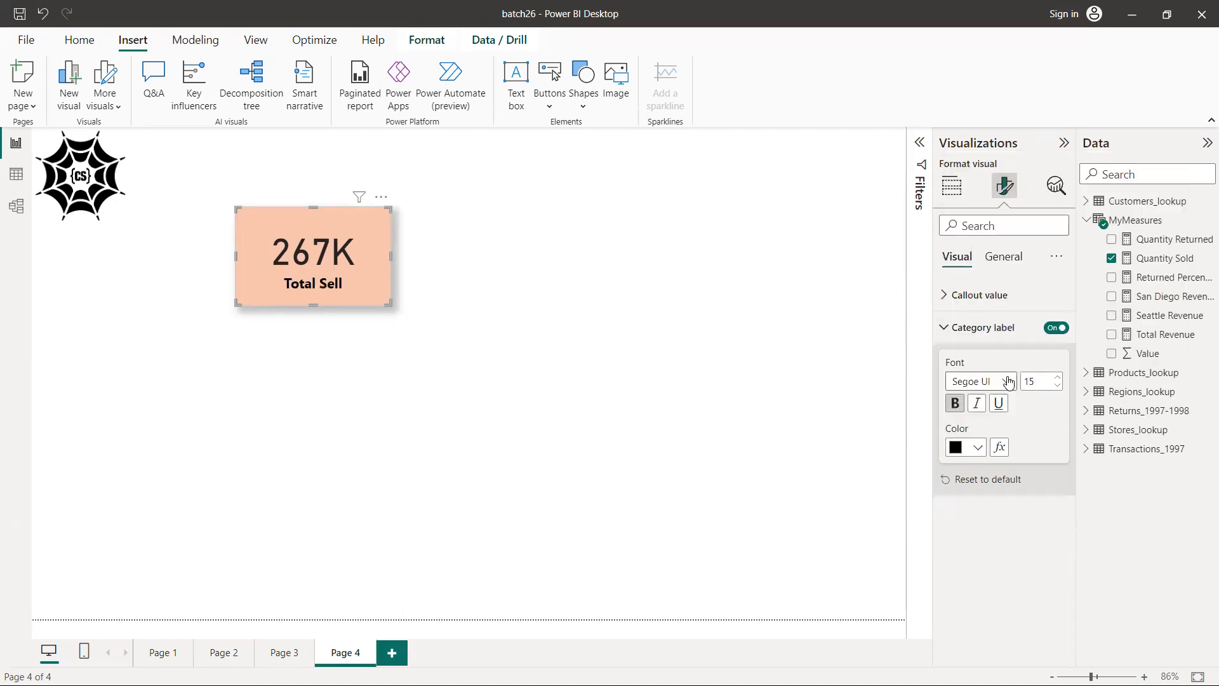
Try blue and pink as the category label color and return it to black
{"action": "left_click", "coordinate": [978, 447]}
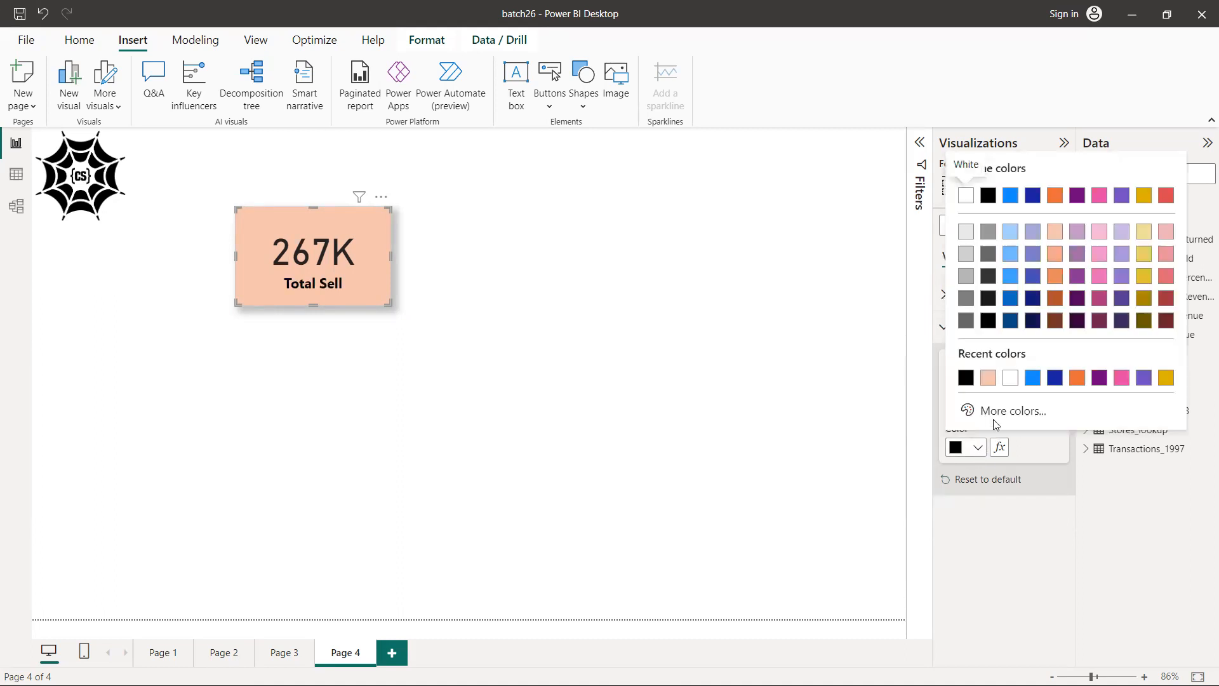
{"action": "left_click", "coordinate": [1010, 276]}
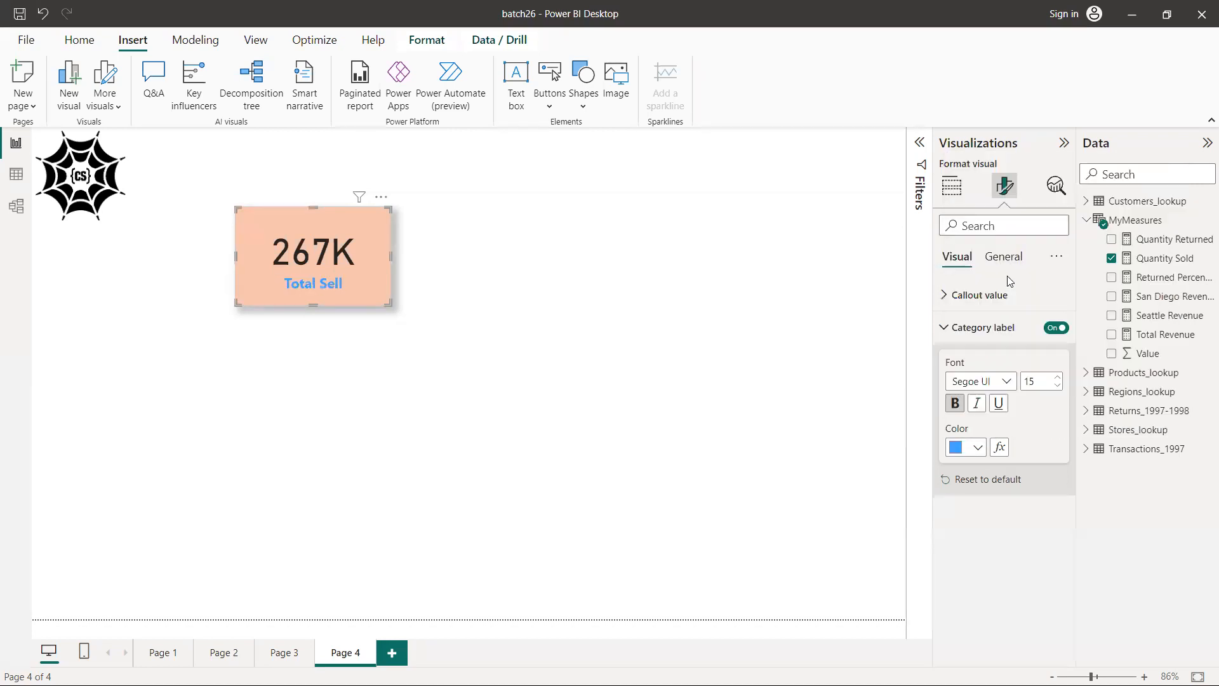
{"action": "left_click", "coordinate": [979, 447]}
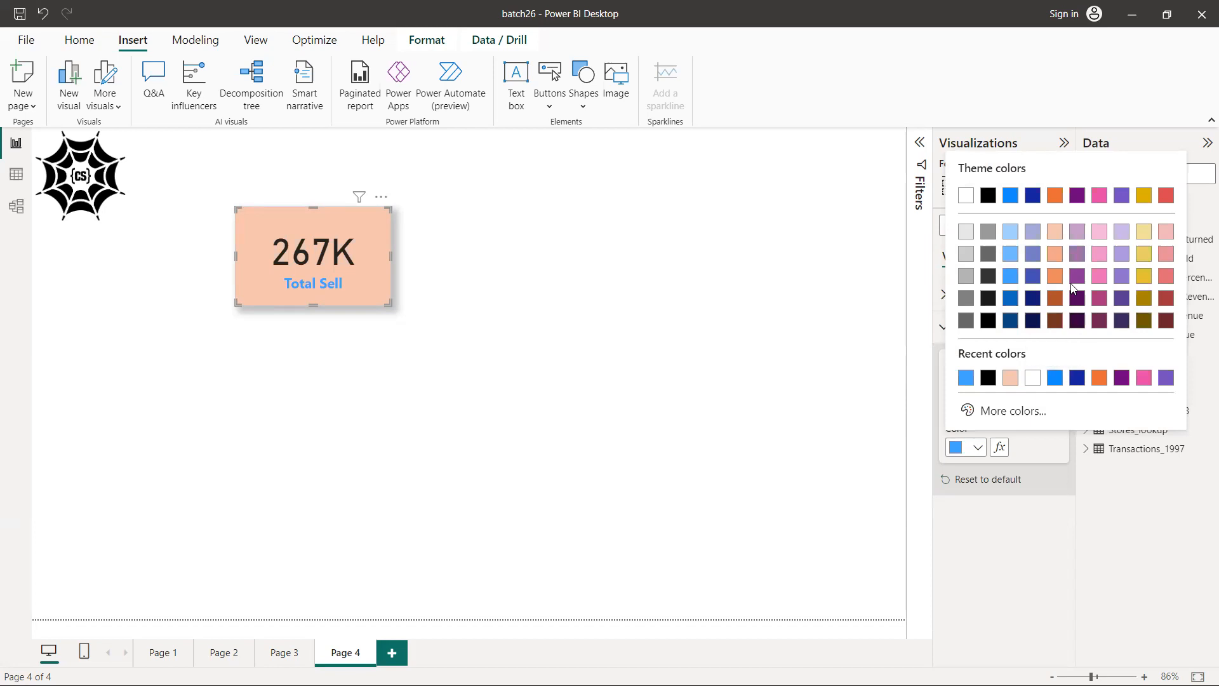
{"action": "left_click", "coordinate": [1099, 277]}
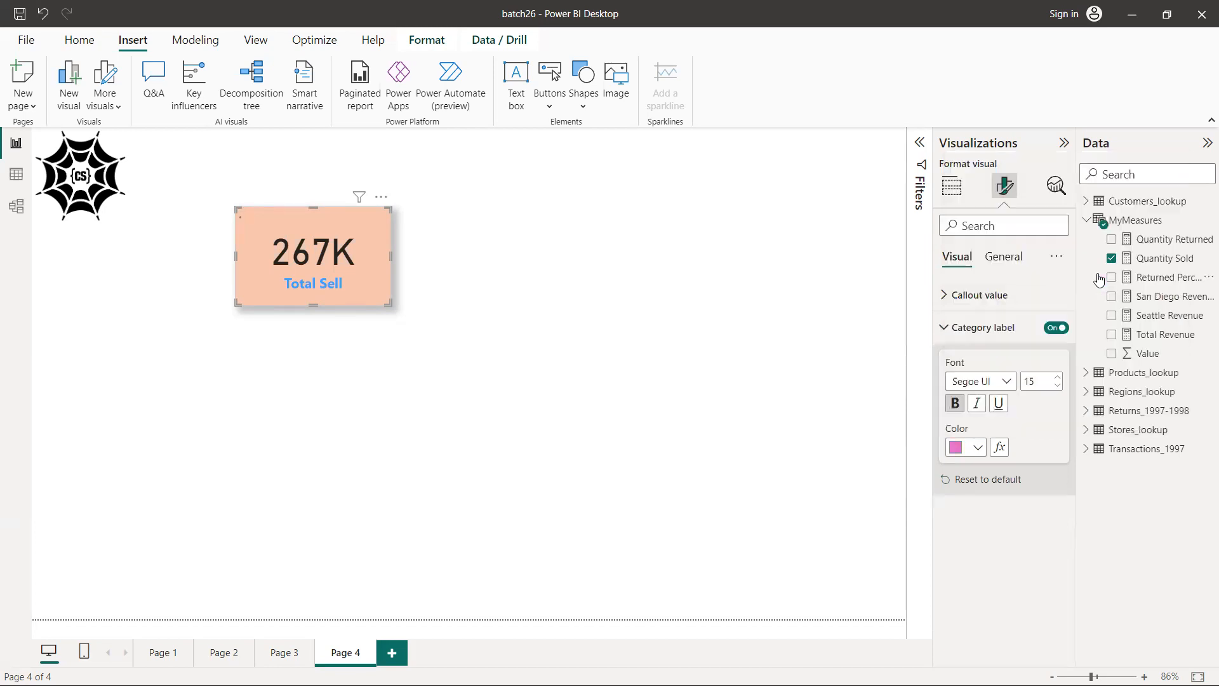
{"action": "left_click", "coordinate": [977, 446]}
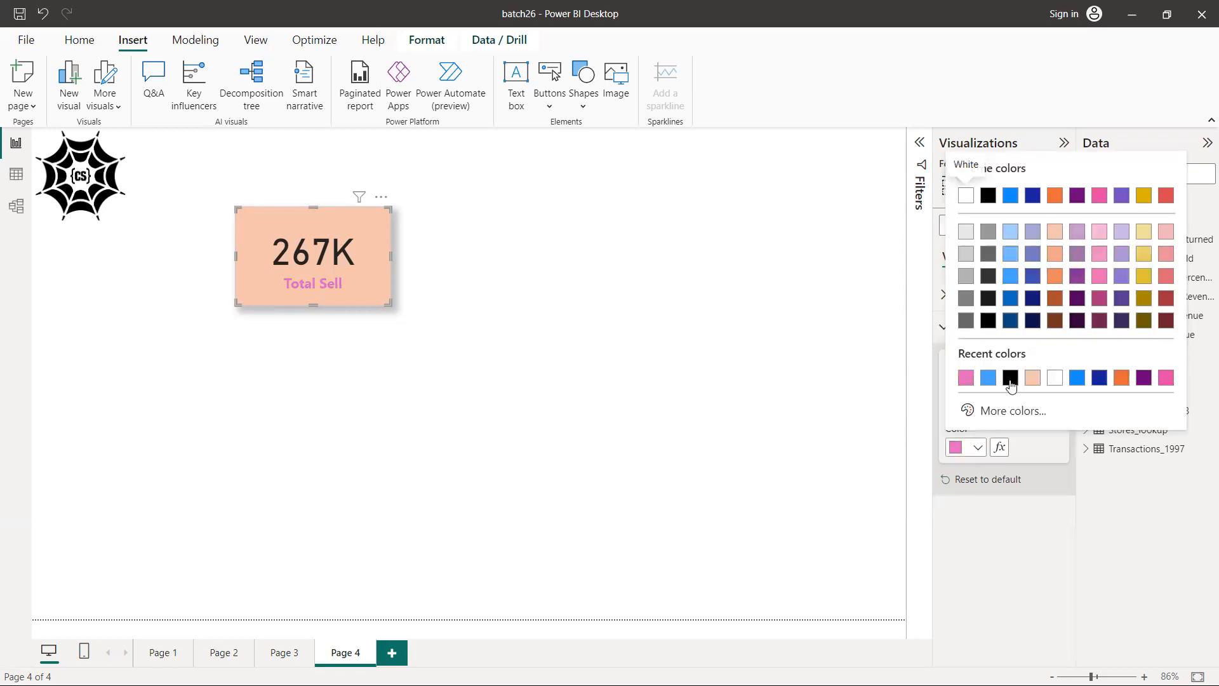
{"action": "left_click", "coordinate": [1011, 378]}
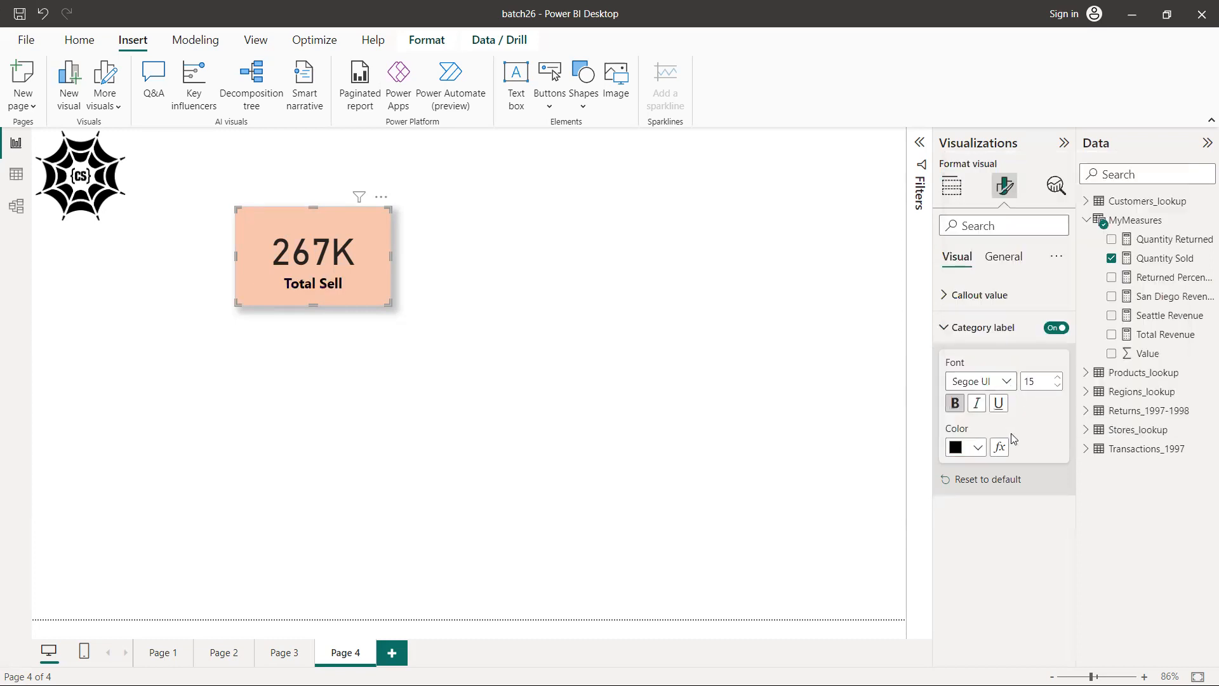
Remove bold from the Total Sell category label and make it italic and underlined
{"action": "left_click", "coordinate": [955, 402]}
{"action": "left_click", "coordinate": [978, 404]}
{"action": "left_click", "coordinate": [999, 409]}
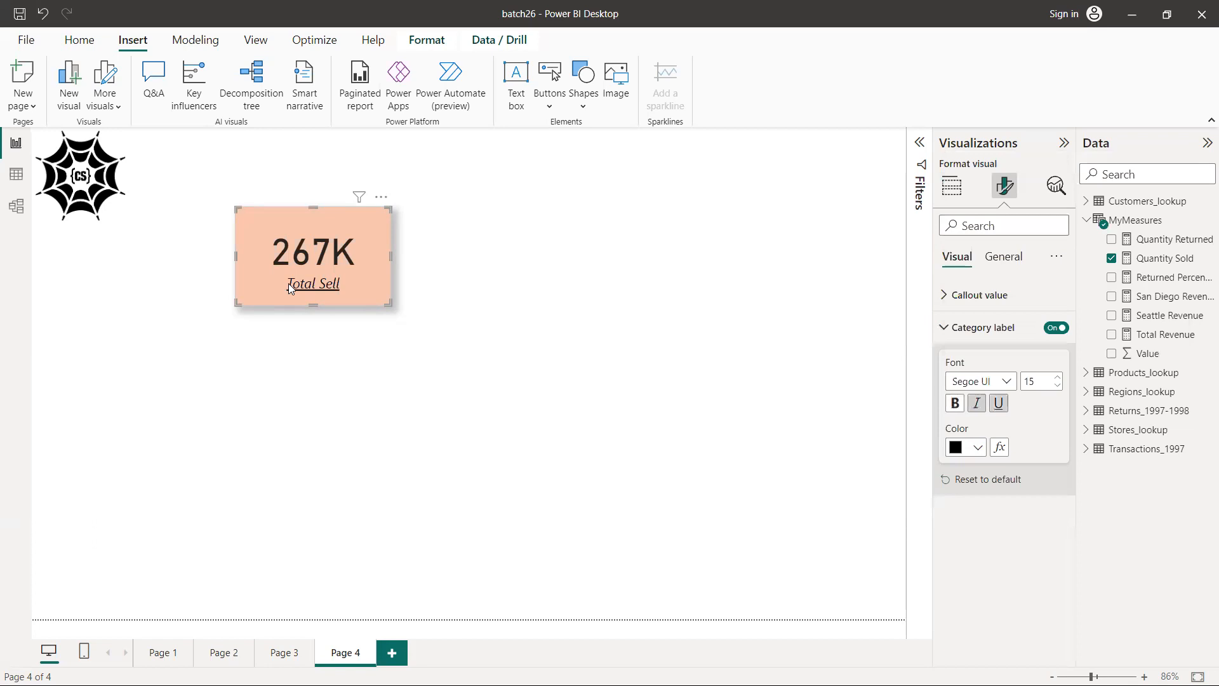
Set the Total Sell callout value to Arial Black at size 32, and reduce the card's height to fit its content
{"action": "left_click", "coordinate": [946, 296]}
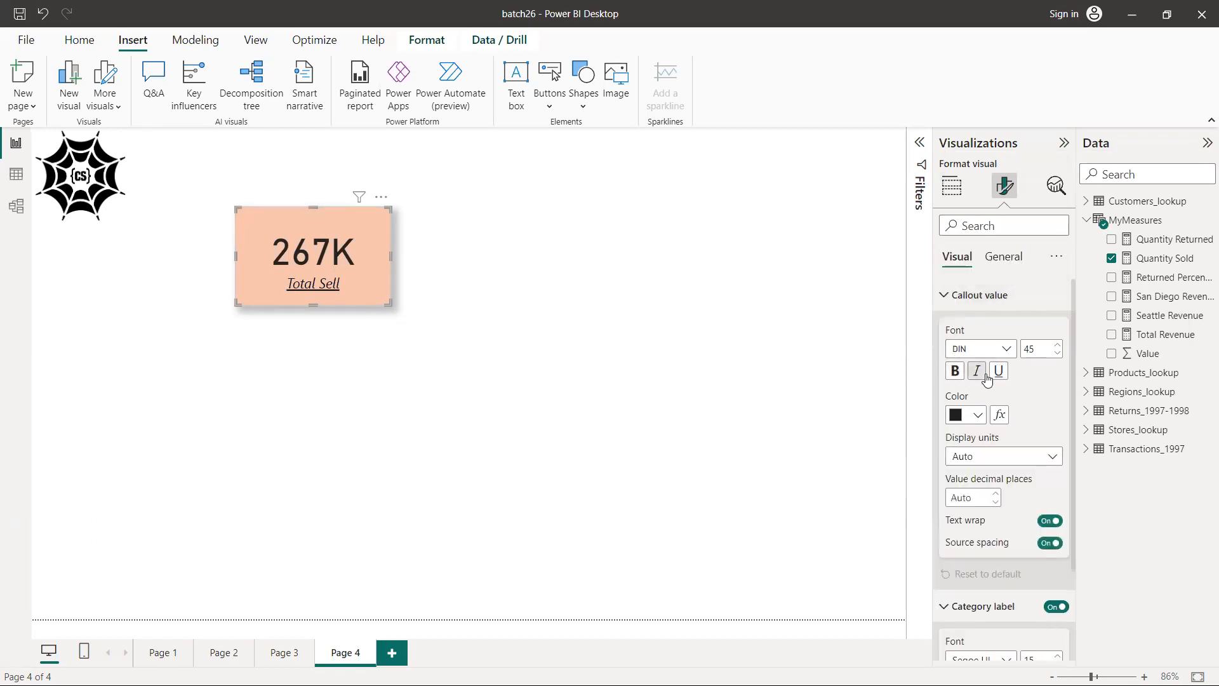
{"action": "left_click", "coordinate": [1006, 349]}
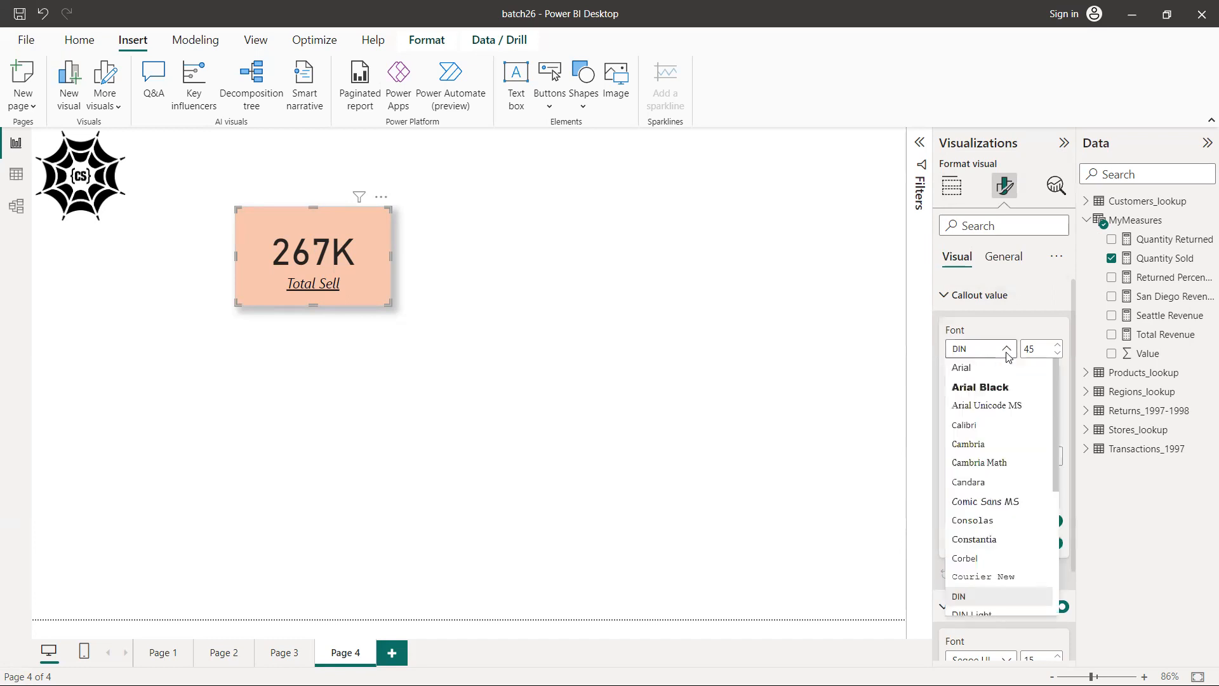
{"action": "left_click", "coordinate": [996, 387]}
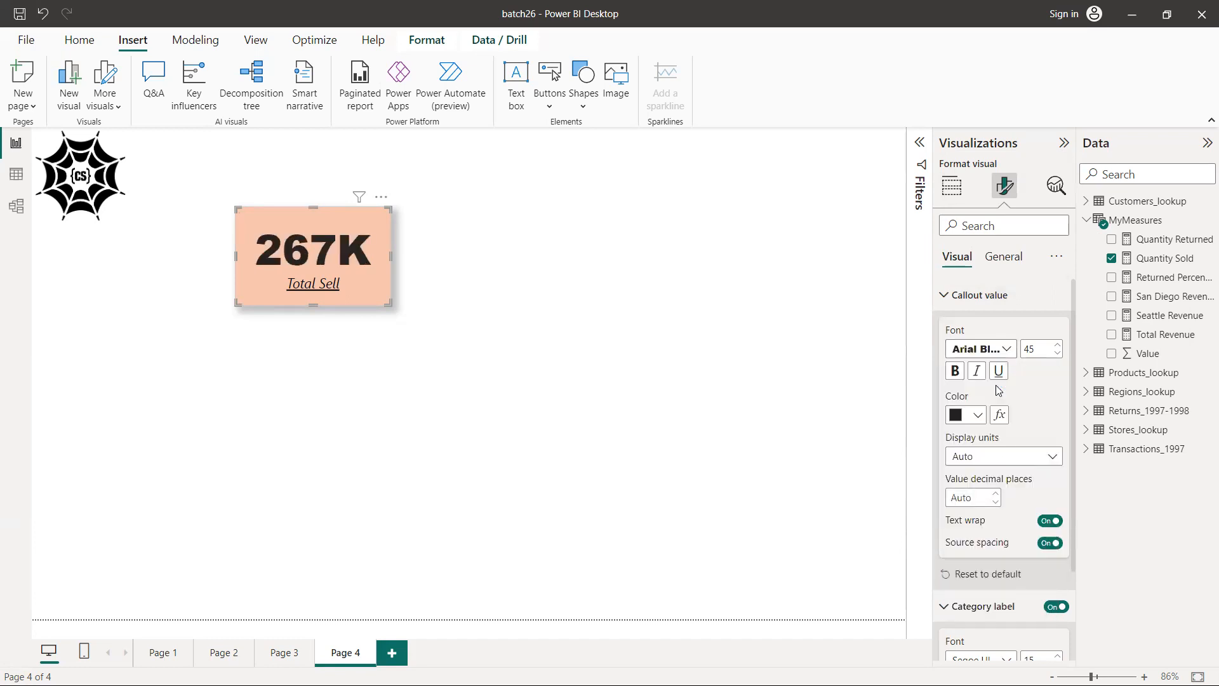
{"action": "left_click", "coordinate": [1059, 354]}
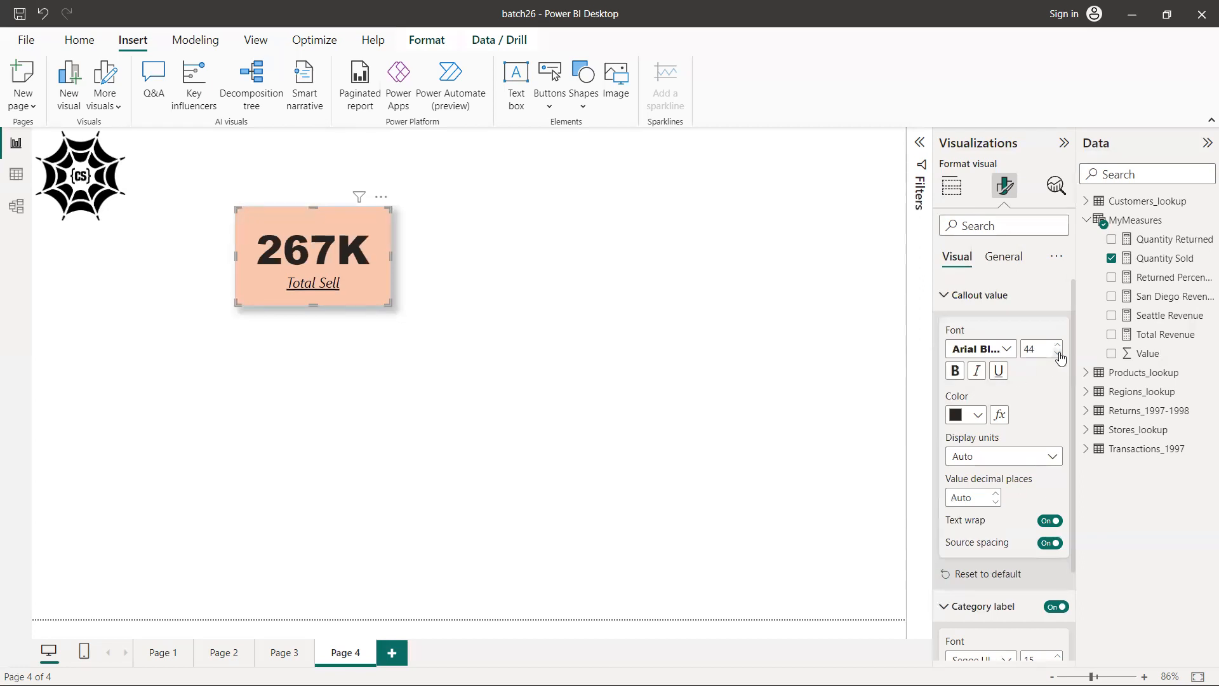
{"action": "left_click", "coordinate": [1059, 354]}
{"action": "left_click", "coordinate": [1059, 354]}
{"action": "left_click", "coordinate": [1059, 354]}
{"action": "left_click", "coordinate": [1059, 354]}
{"action": "left_click", "coordinate": [1059, 353]}
{"action": "left_click", "coordinate": [1058, 354]}
{"action": "left_click", "coordinate": [1058, 354]}
{"action": "left_click", "coordinate": [1058, 354]}
{"action": "left_click", "coordinate": [1059, 354]}
{"action": "left_click", "coordinate": [1058, 354]}
{"action": "left_click", "coordinate": [1058, 354]}
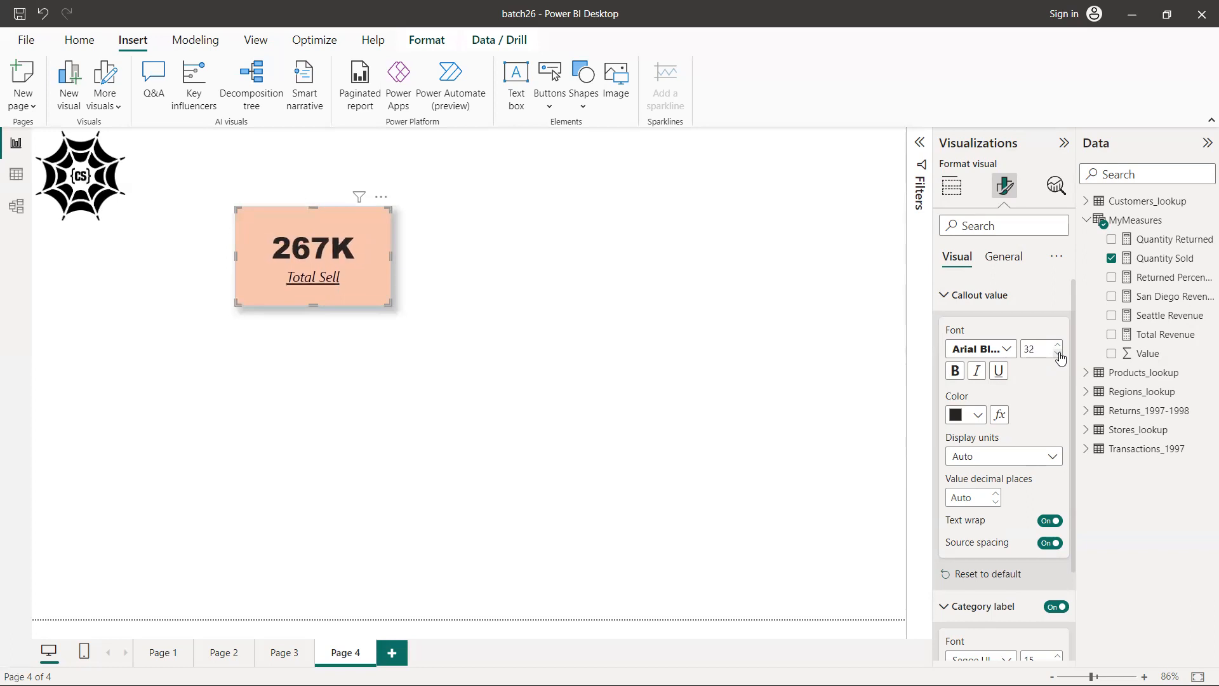
{"action": "left_click_drag", "start_coordinate": [313, 305], "coordinate": [313, 279]}
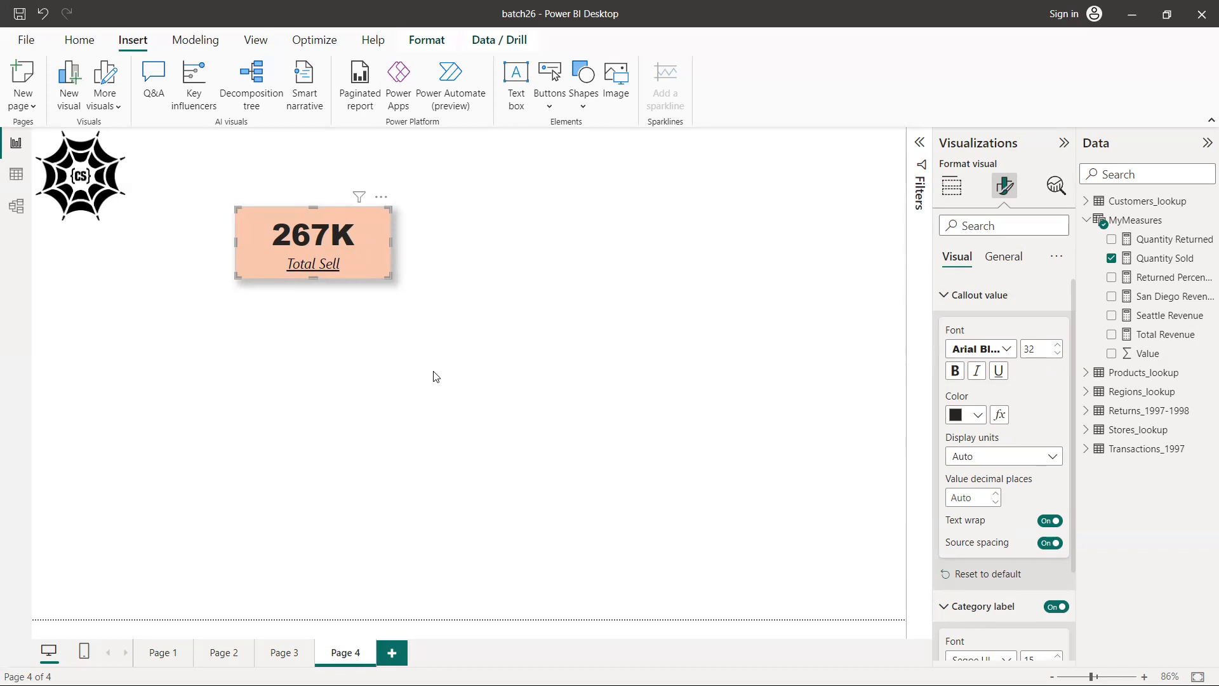
{"action": "left_click", "coordinate": [184, 299]}
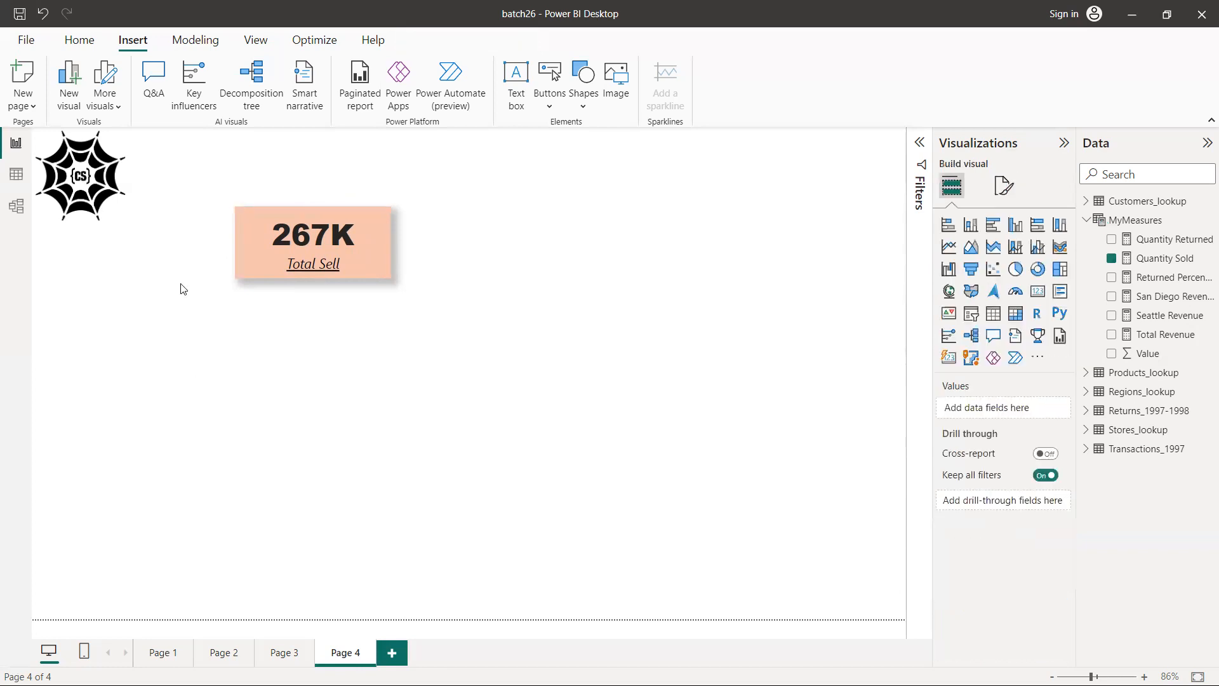
Paste two copies of the Total Sell card and place them in a row beside the original, aligned with its top edge
{"action": "left_click_drag", "start_coordinate": [198, 182], "coordinate": [499, 348]}
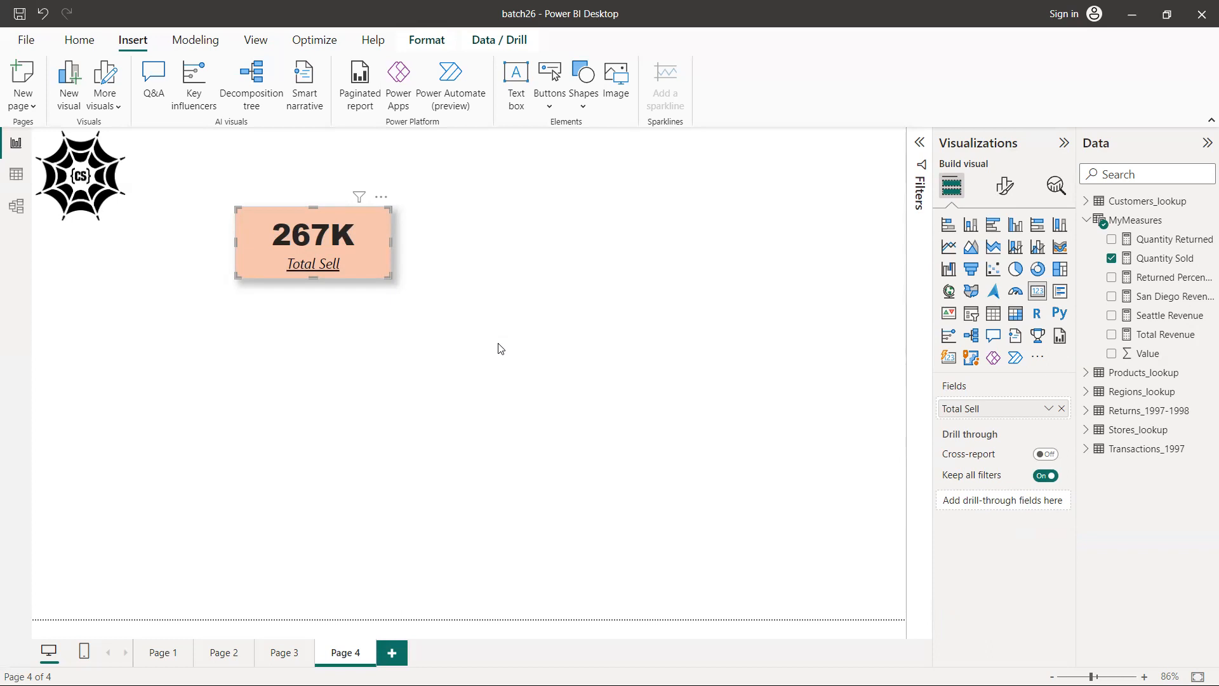
{"action": "left_click", "coordinate": [212, 192]}
{"action": "left_click_drag", "start_coordinate": [213, 194], "coordinate": [506, 330]}
{"action": "key", "text": "ctrl+v"}
{"action": "key", "text": "ctrl+v"}
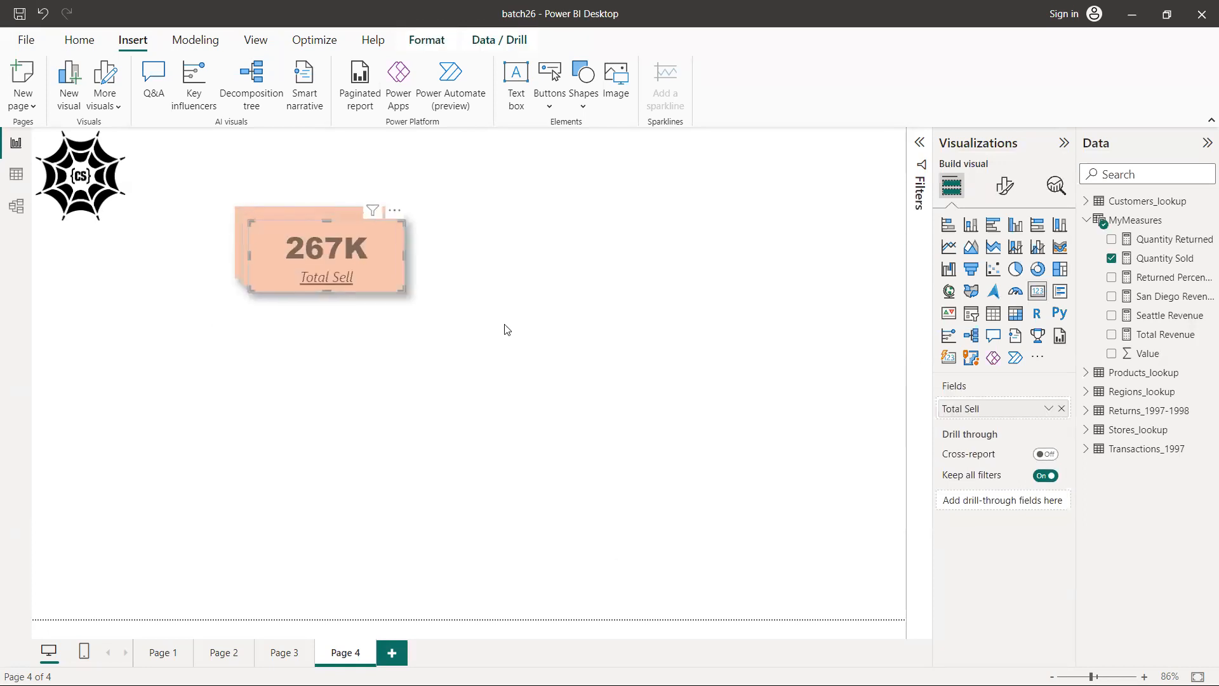
{"action": "left_click_drag", "start_coordinate": [328, 265], "coordinate": [697, 253]}
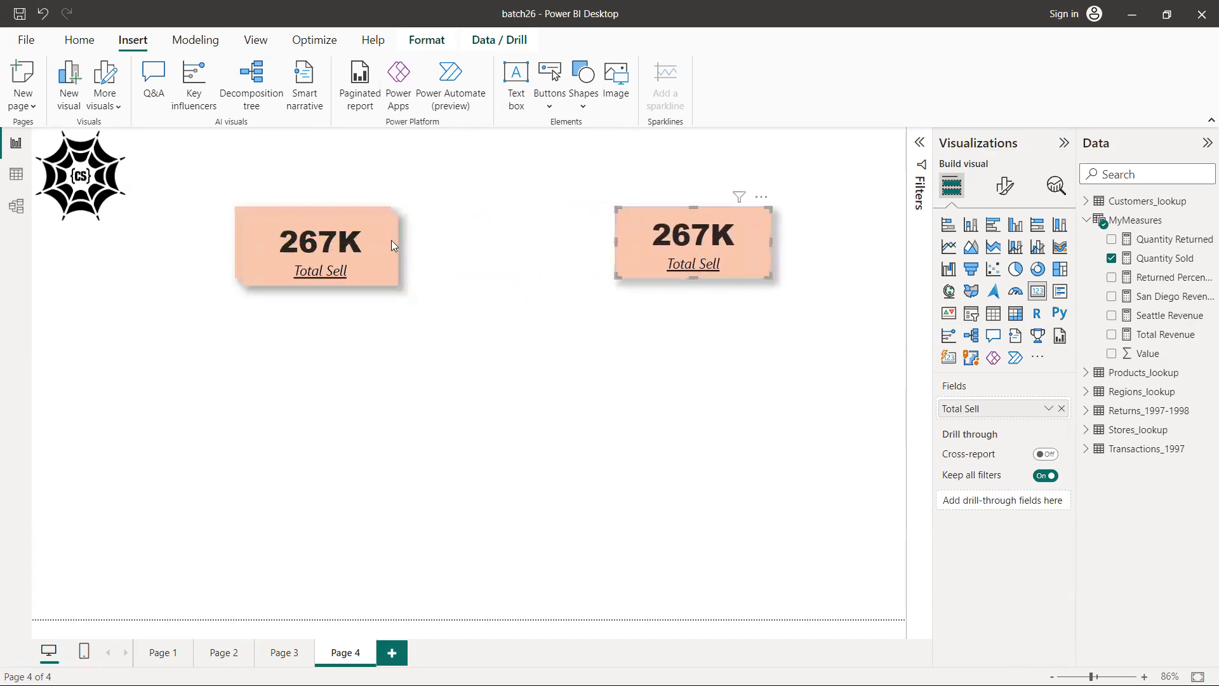
{"action": "left_click_drag", "start_coordinate": [367, 254], "coordinate": [543, 243]}
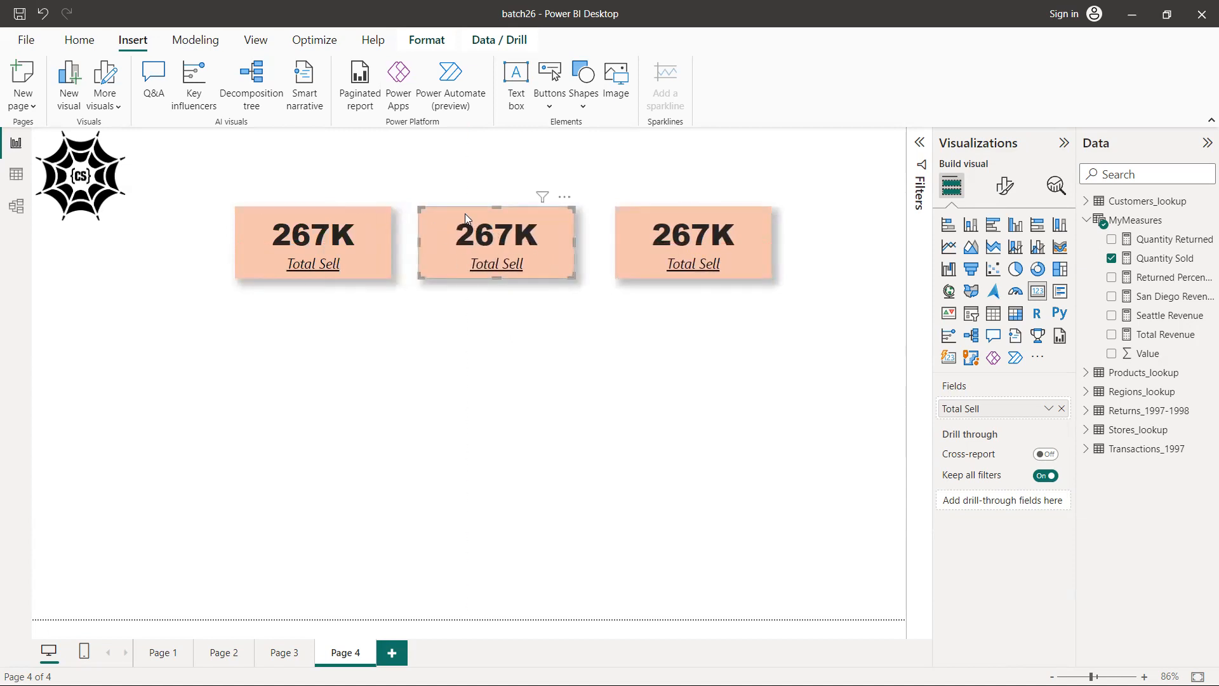
Replace the middle card's field with the Total Revenue measure
{"action": "left_click", "coordinate": [1062, 409]}
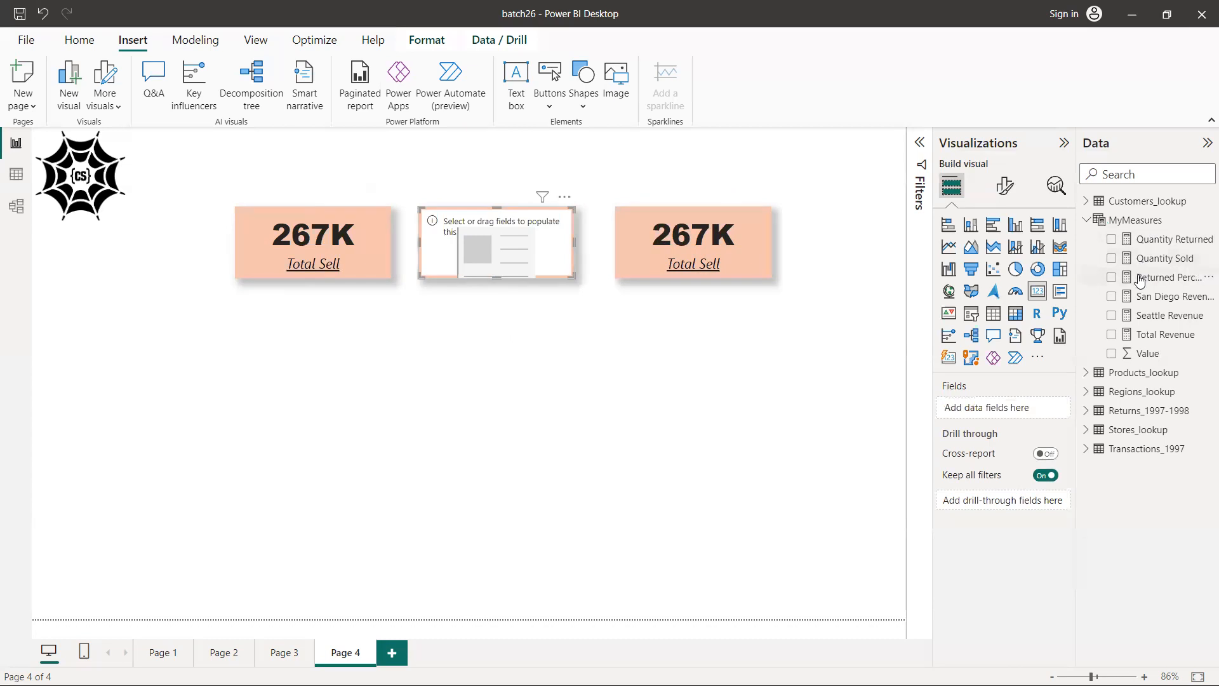
{"action": "left_click", "coordinate": [1112, 335]}
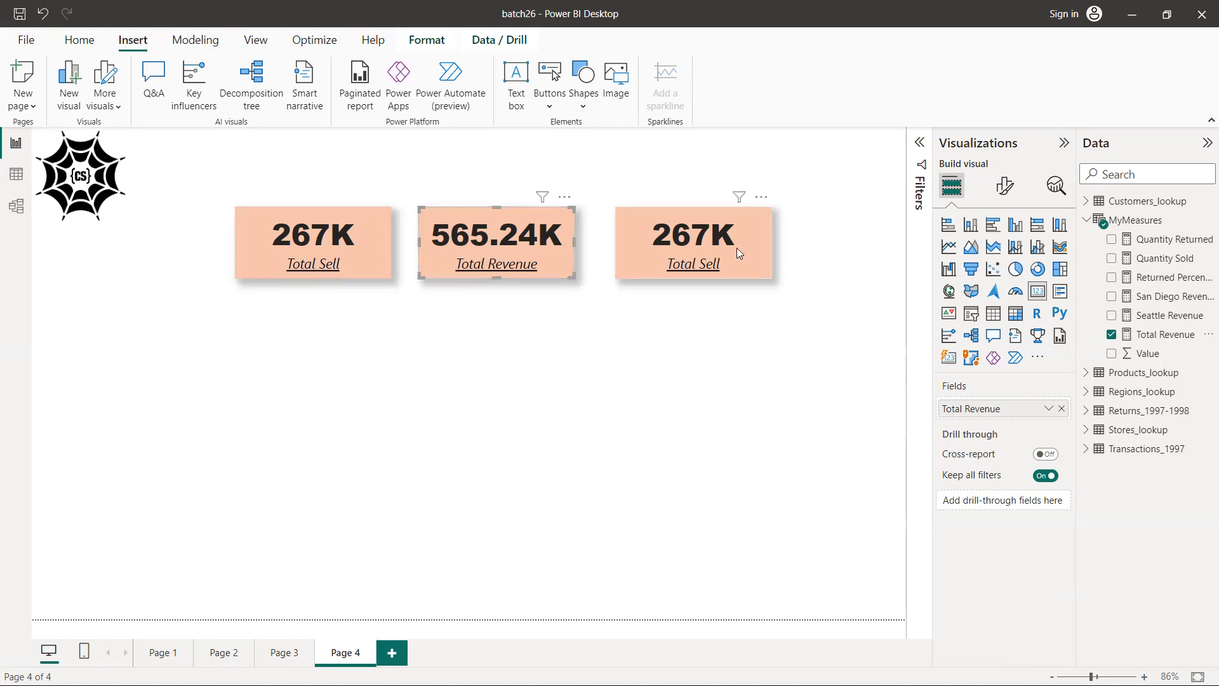
Try None and Millions as the Total Revenue card's callout display units, and set them to Thousands
{"action": "left_click", "coordinate": [1004, 188]}
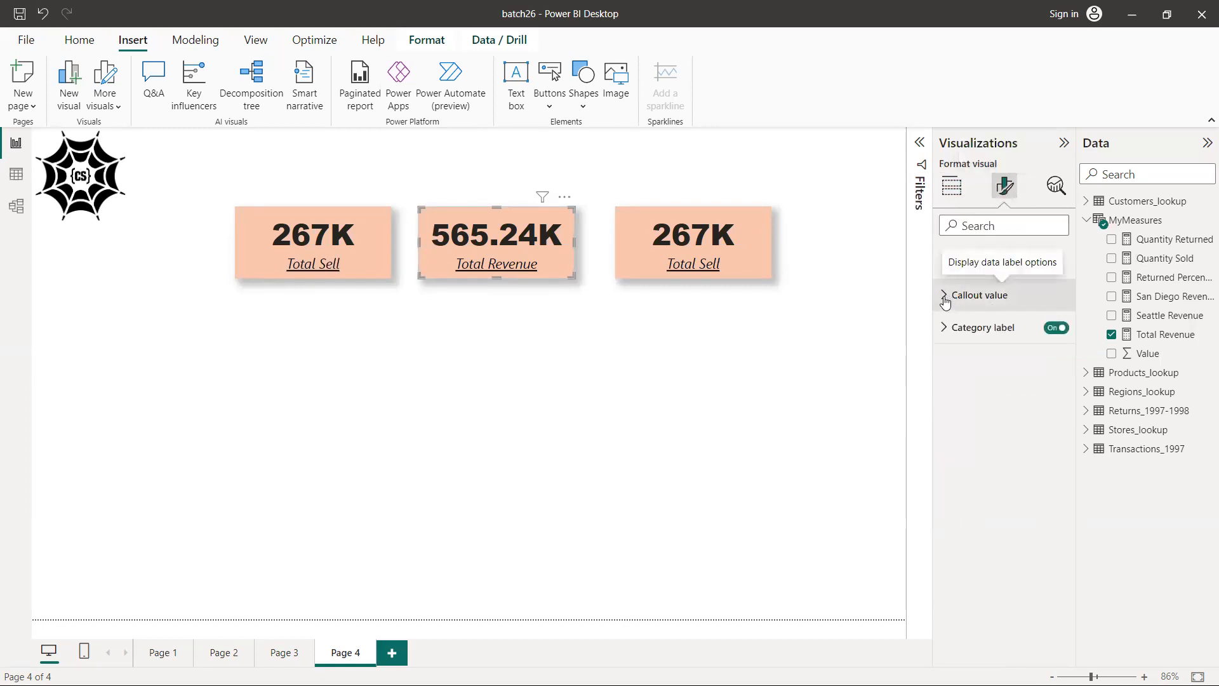
{"action": "left_click", "coordinate": [945, 299]}
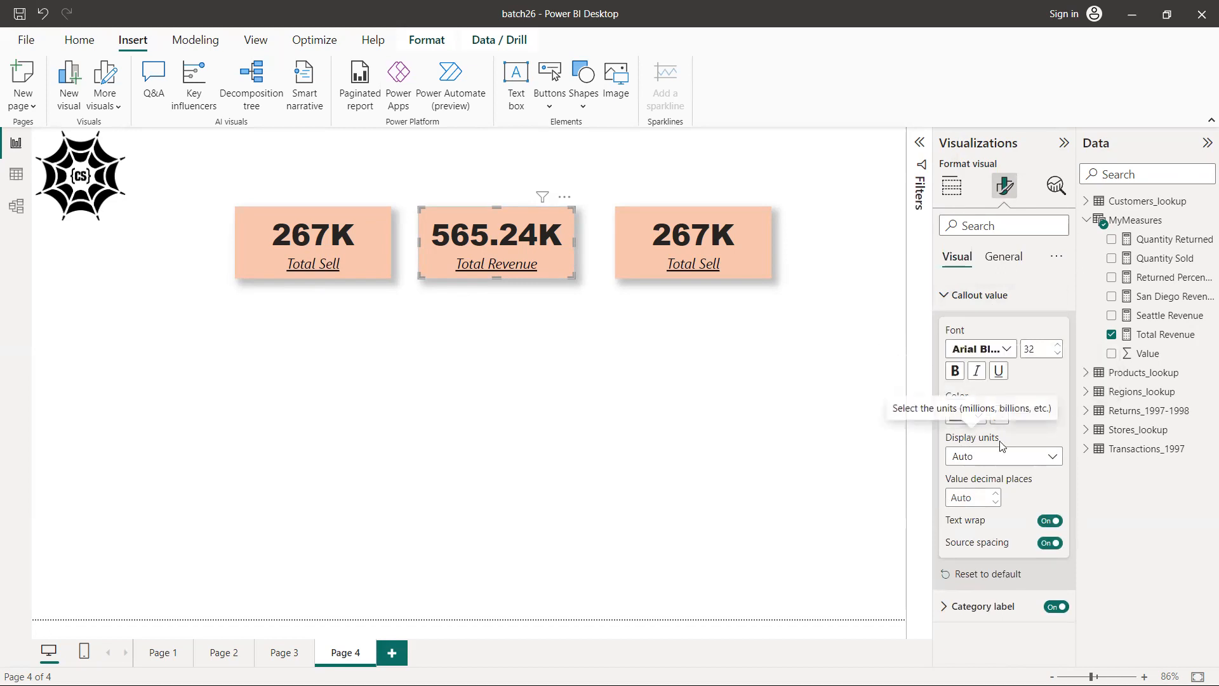
{"action": "left_click", "coordinate": [1053, 459]}
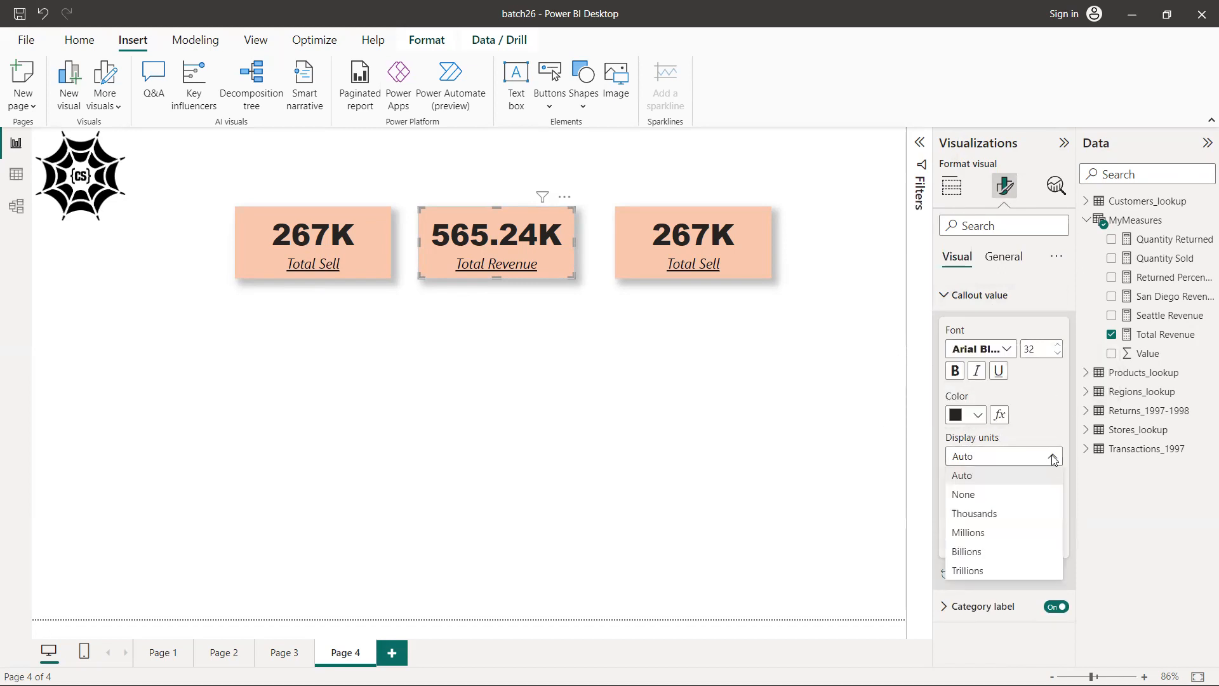
{"action": "left_click", "coordinate": [1053, 427]}
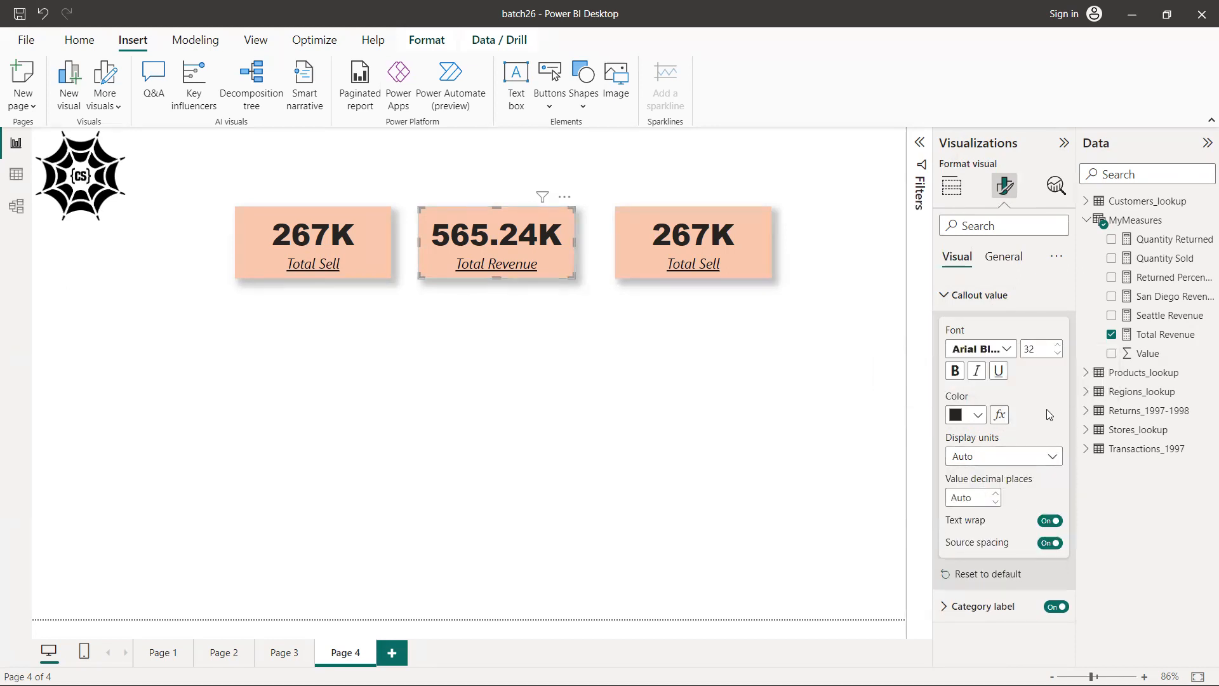
{"action": "left_click", "coordinate": [1054, 459]}
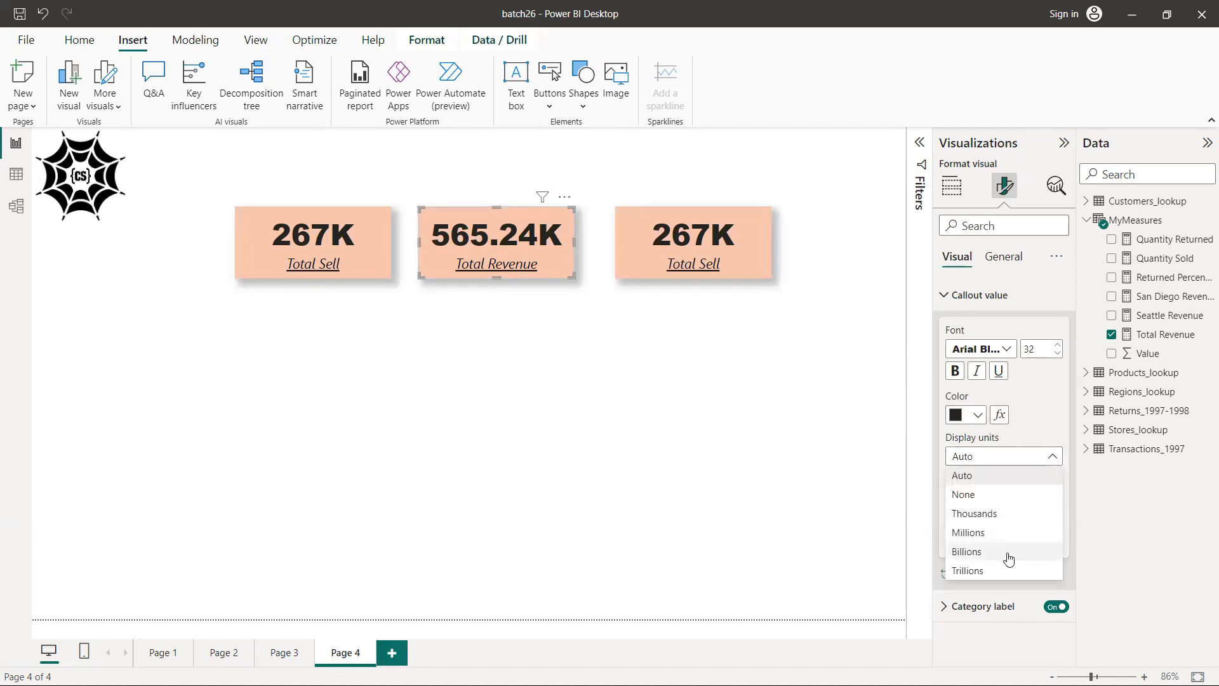
{"action": "left_click", "coordinate": [998, 495]}
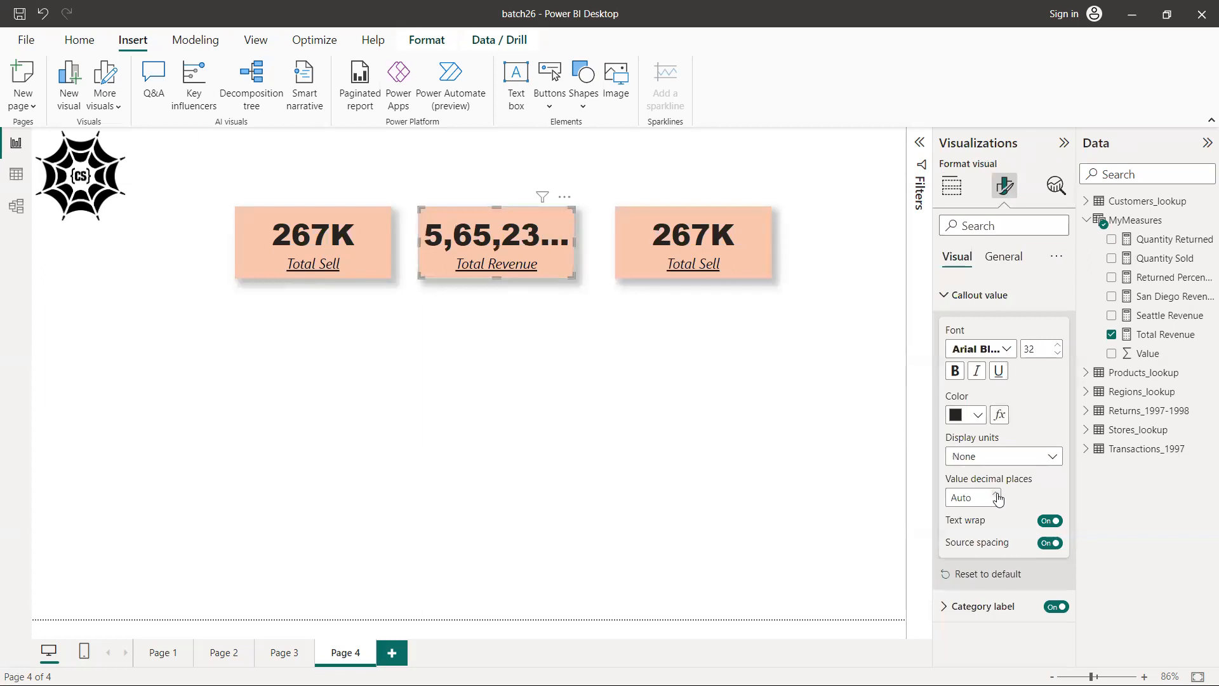
{"action": "left_click", "coordinate": [1055, 458]}
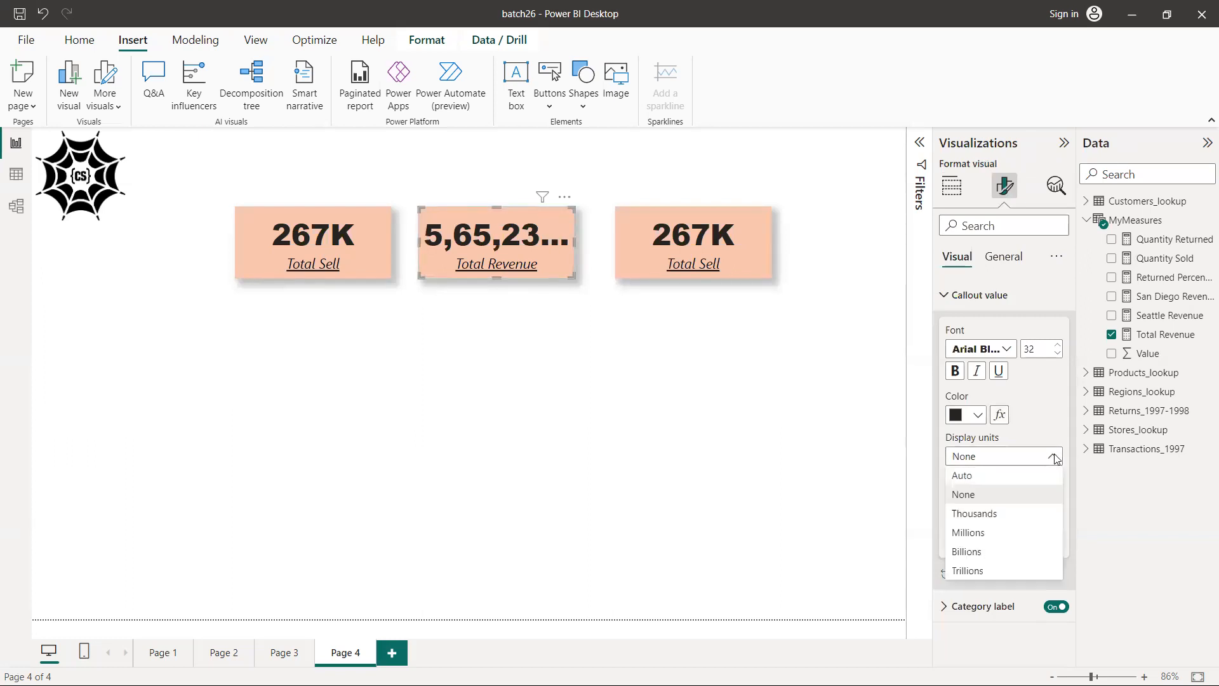
{"action": "left_click", "coordinate": [1029, 532]}
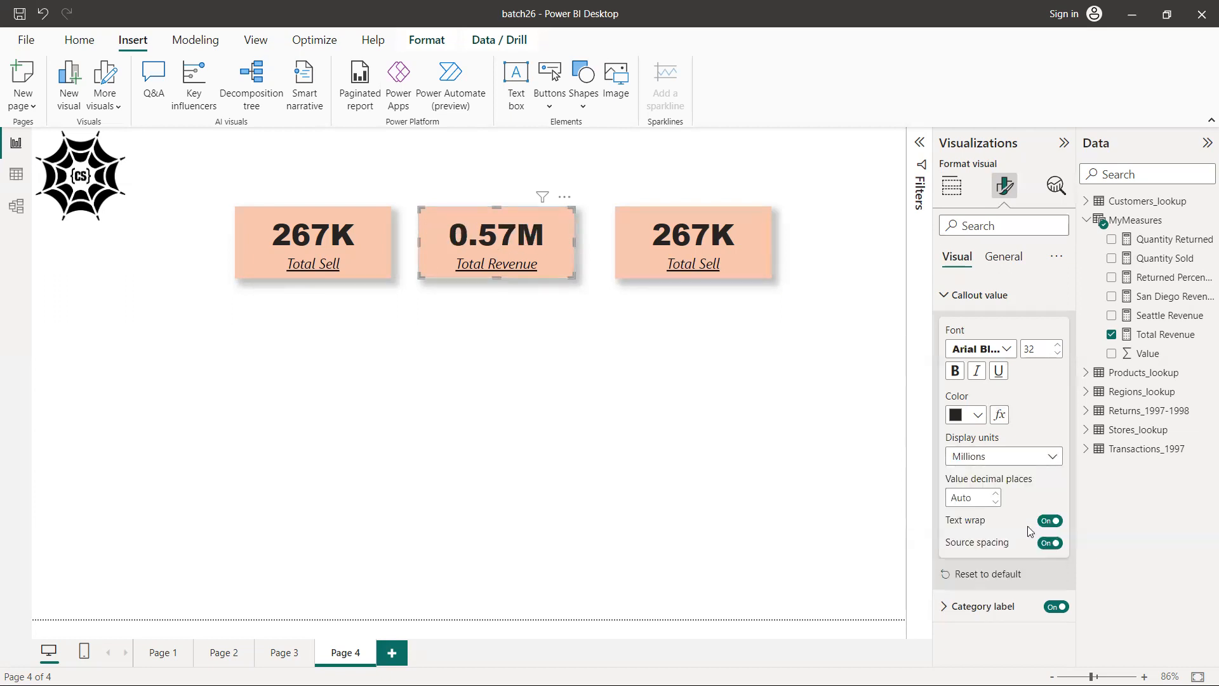
{"action": "left_click", "coordinate": [1053, 457]}
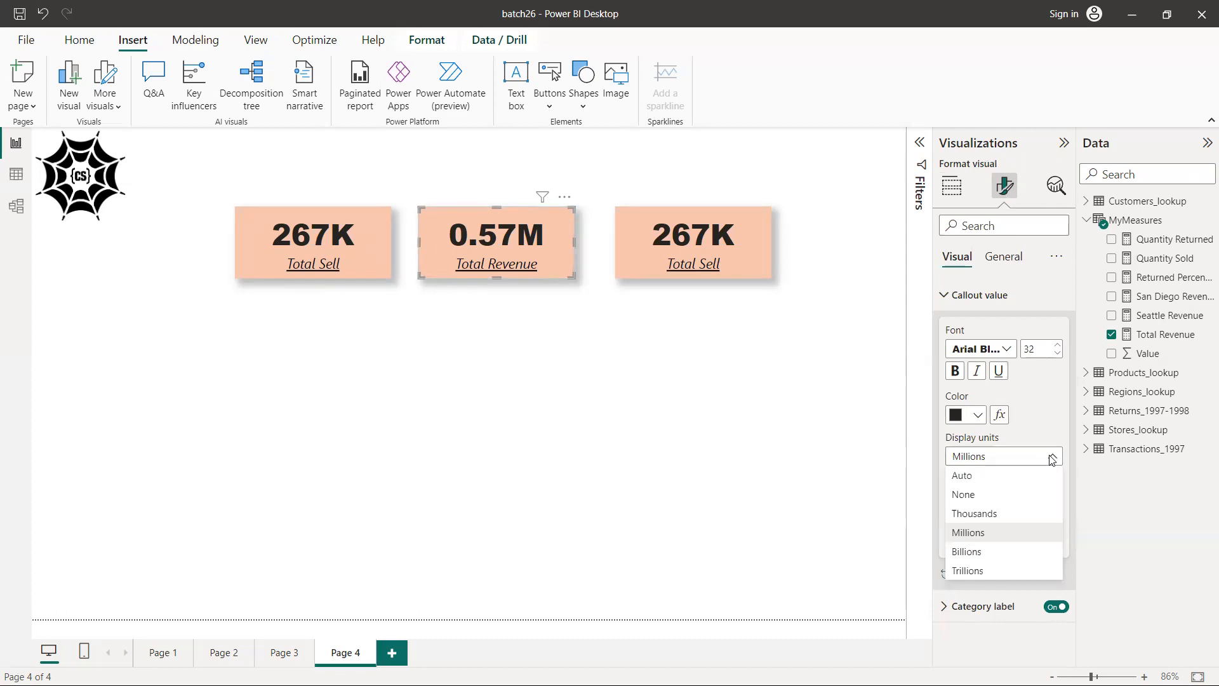
{"action": "left_click", "coordinate": [1014, 516]}
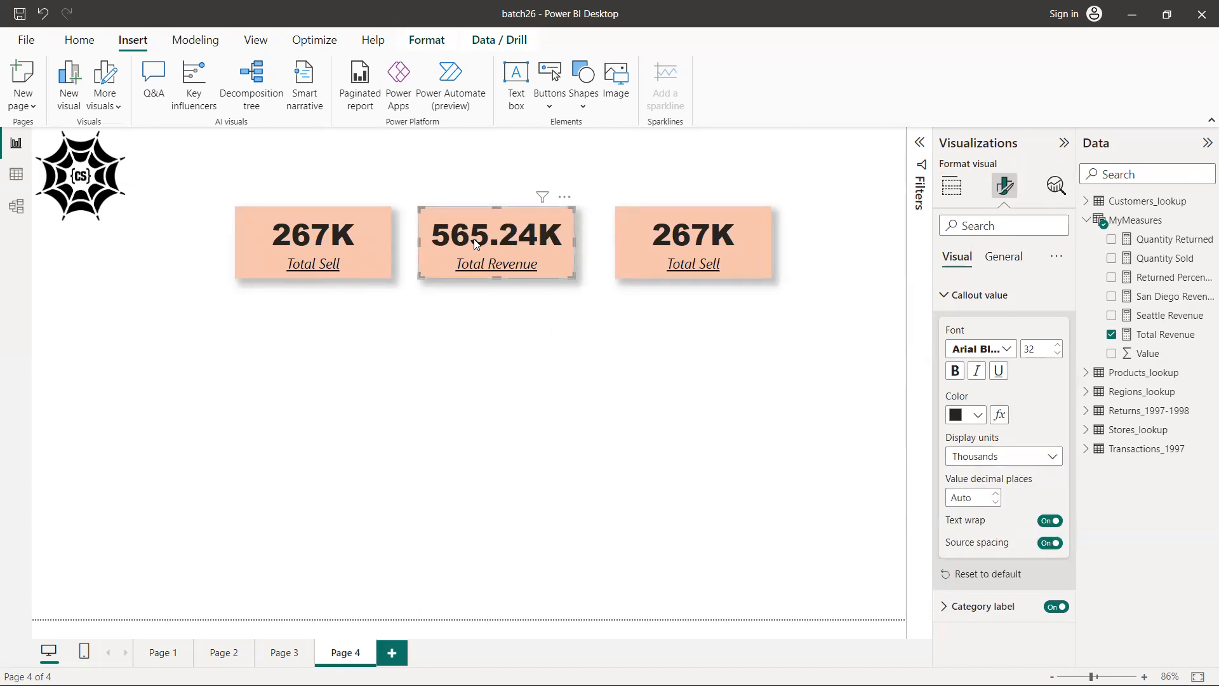
Set the value decimal places of the Total Revenue card's callout value to 1
{"action": "left_click", "coordinate": [979, 497]}
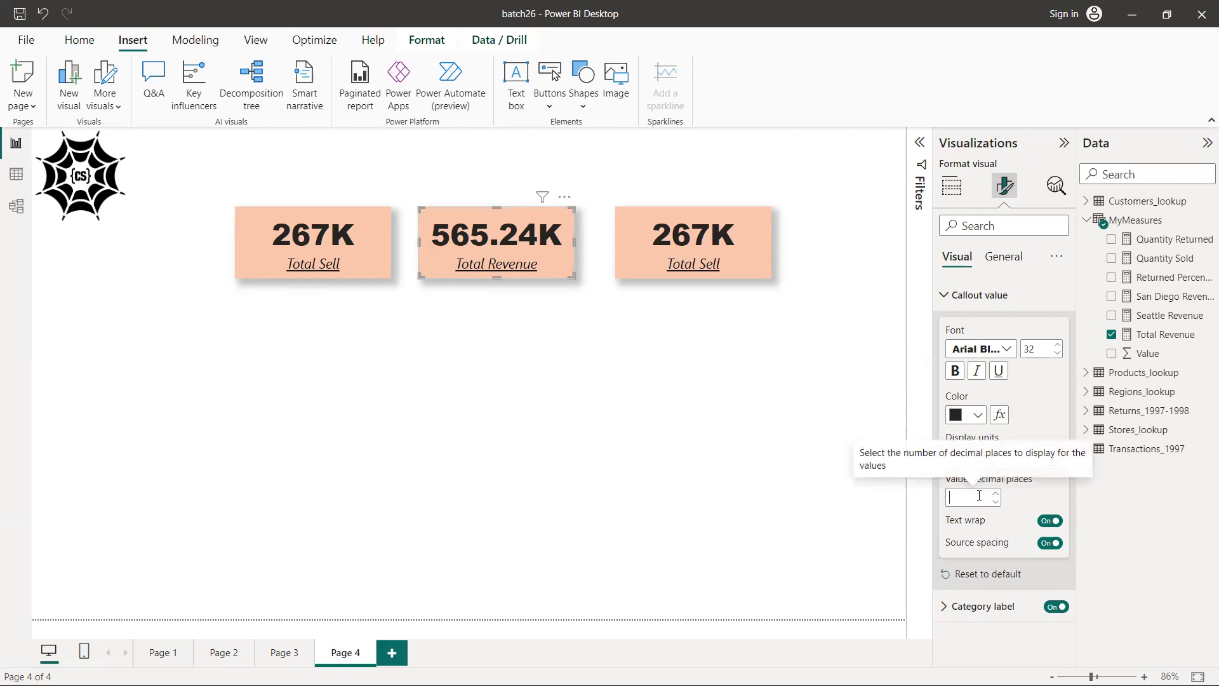
{"action": "type", "text": "0"}
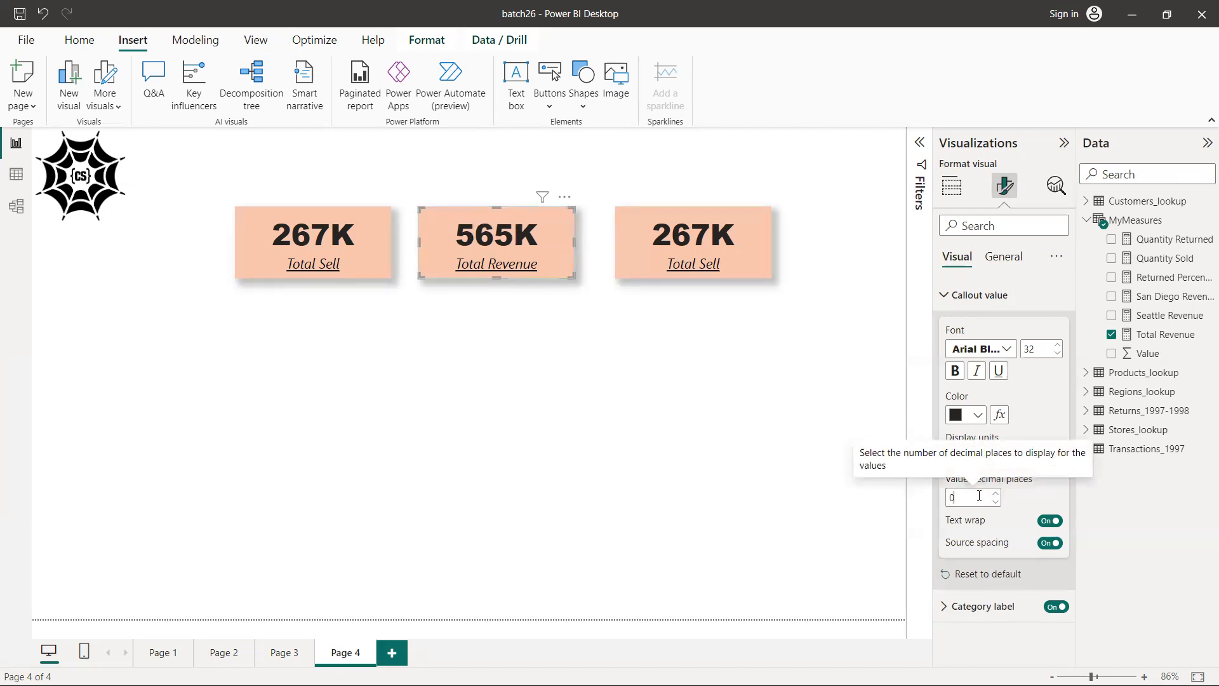
{"action": "key", "text": "BackSpace"}
{"action": "type", "text": "1"}
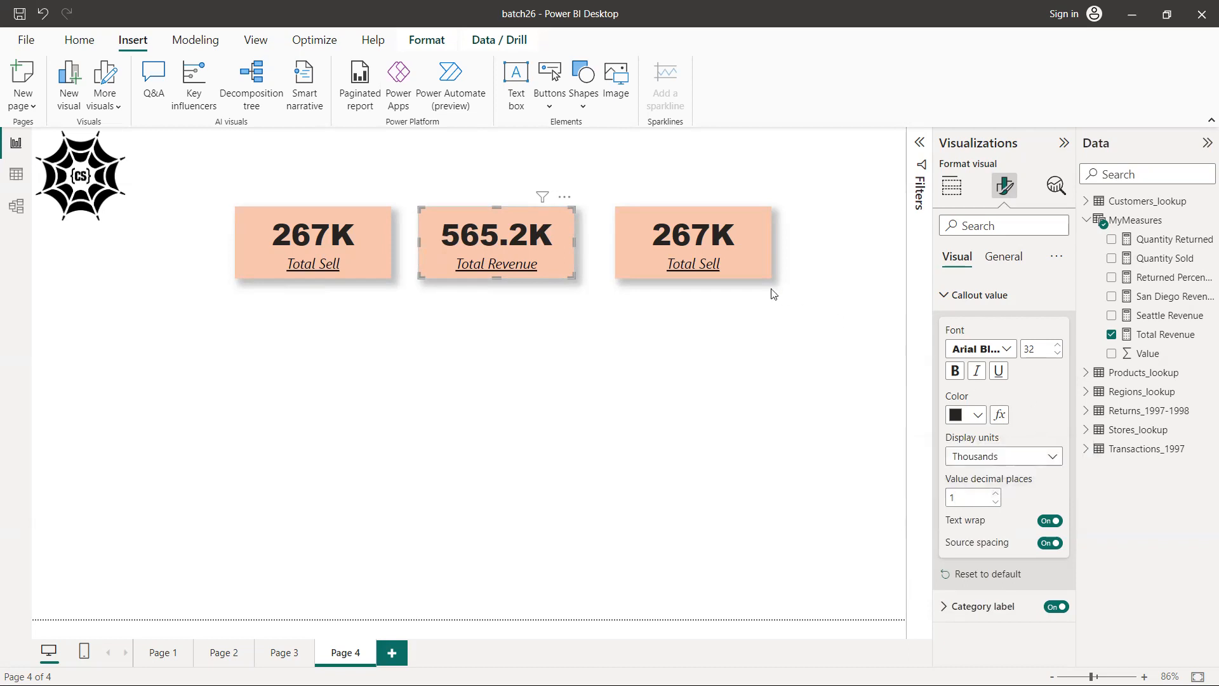
Check the dashboard sketch for the third card's metric, and replace that card's Total Sell field with the Returned Percentage measure
{"action": "left_click", "coordinate": [626, 247]}
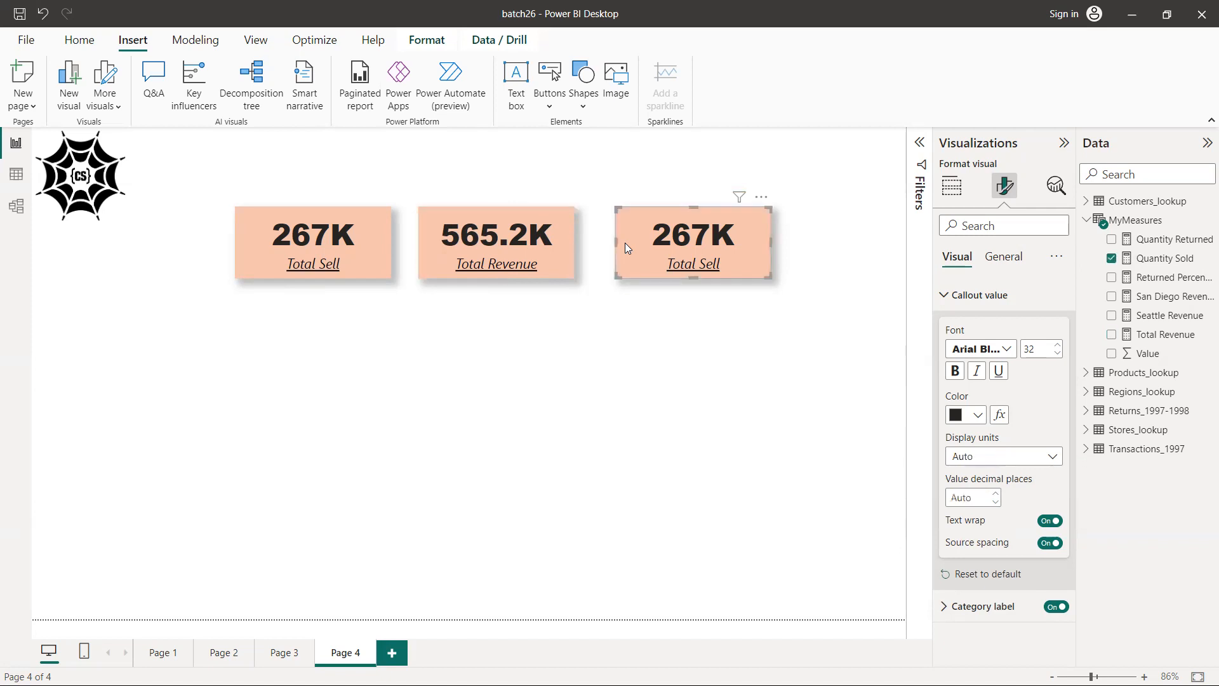
{"action": "key", "text": "alt+Tab"}
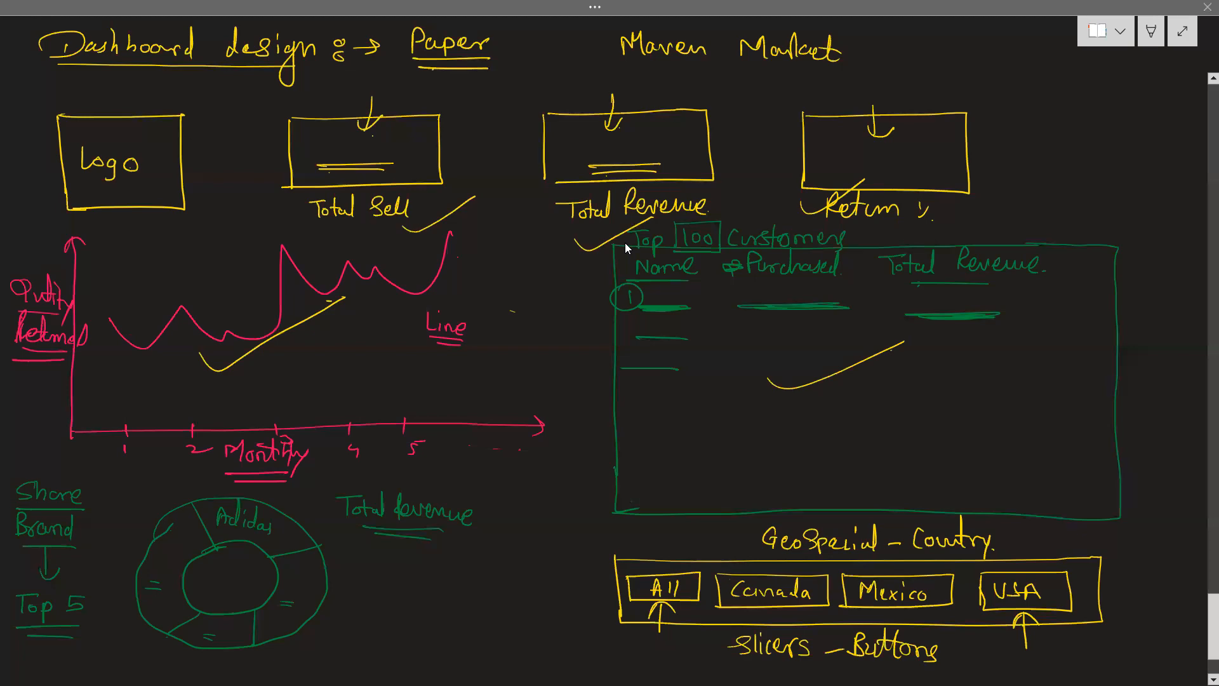
{"action": "key", "text": "alt+Tab"}
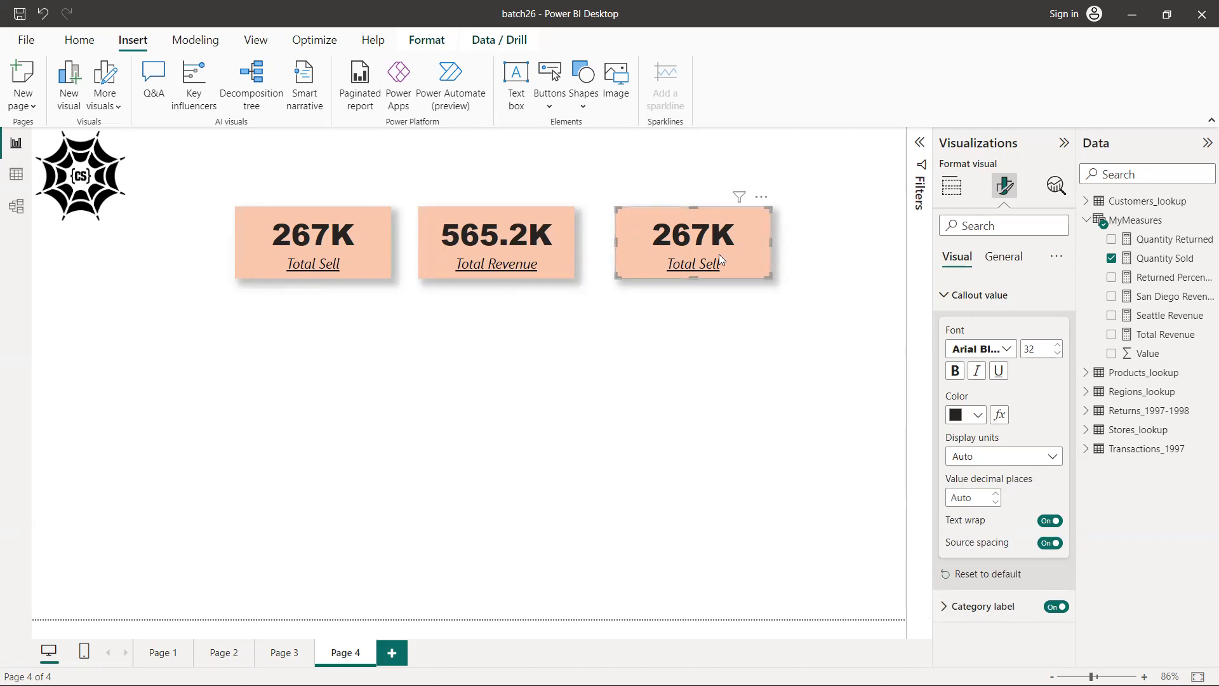
{"action": "left_click", "coordinate": [958, 198]}
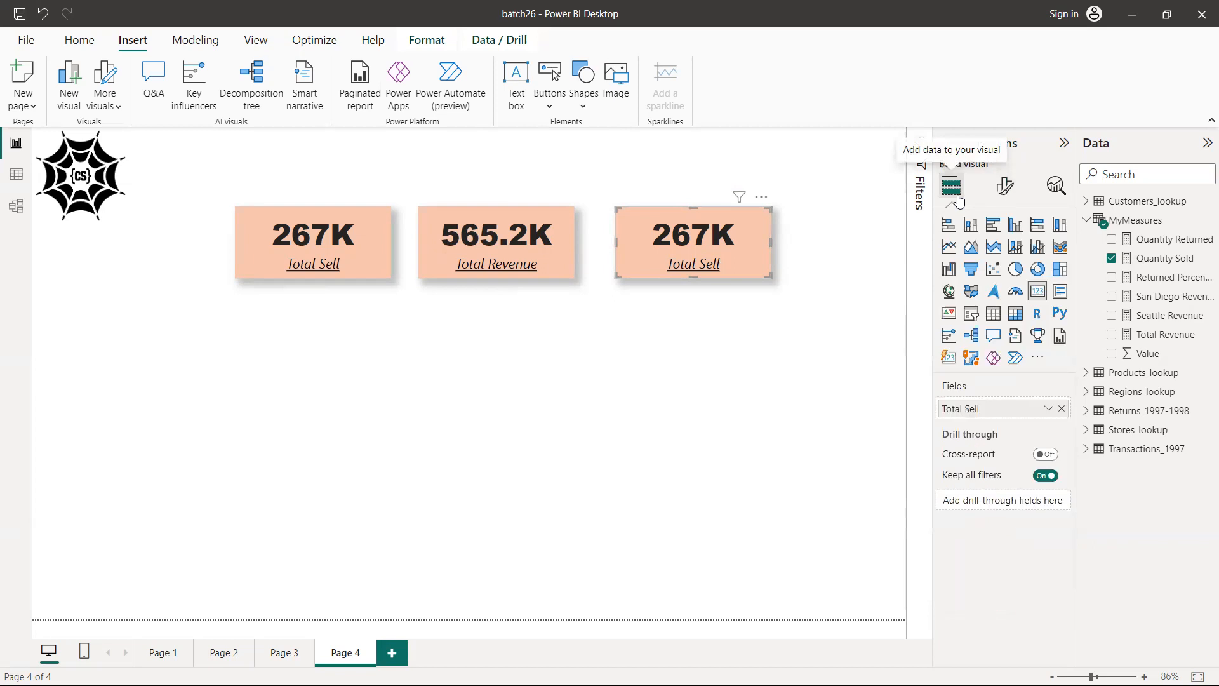
{"action": "left_click", "coordinate": [1062, 410]}
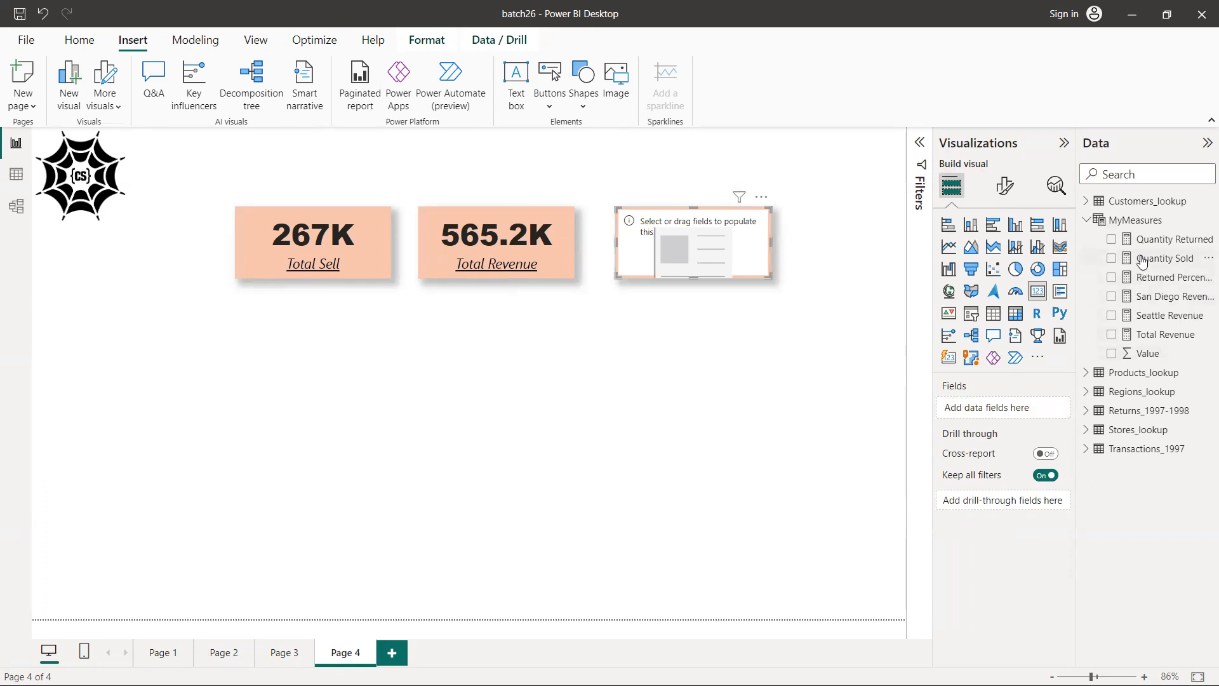
{"action": "left_click", "coordinate": [1112, 240]}
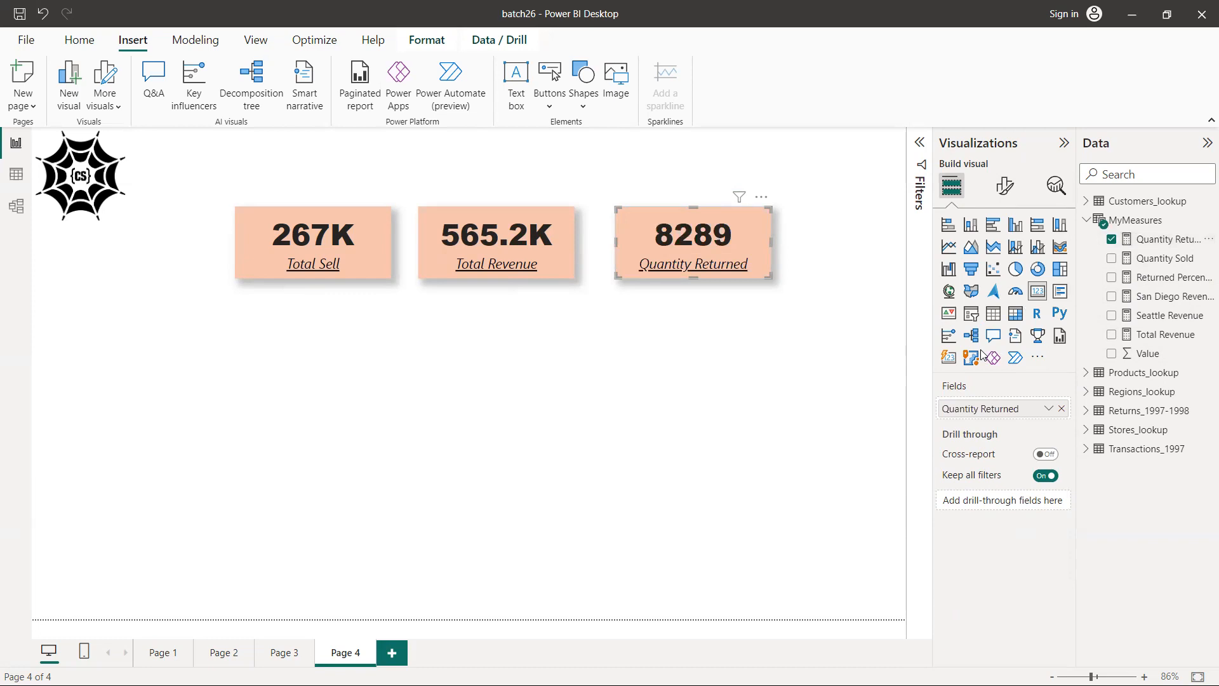
{"action": "left_click", "coordinate": [1112, 239]}
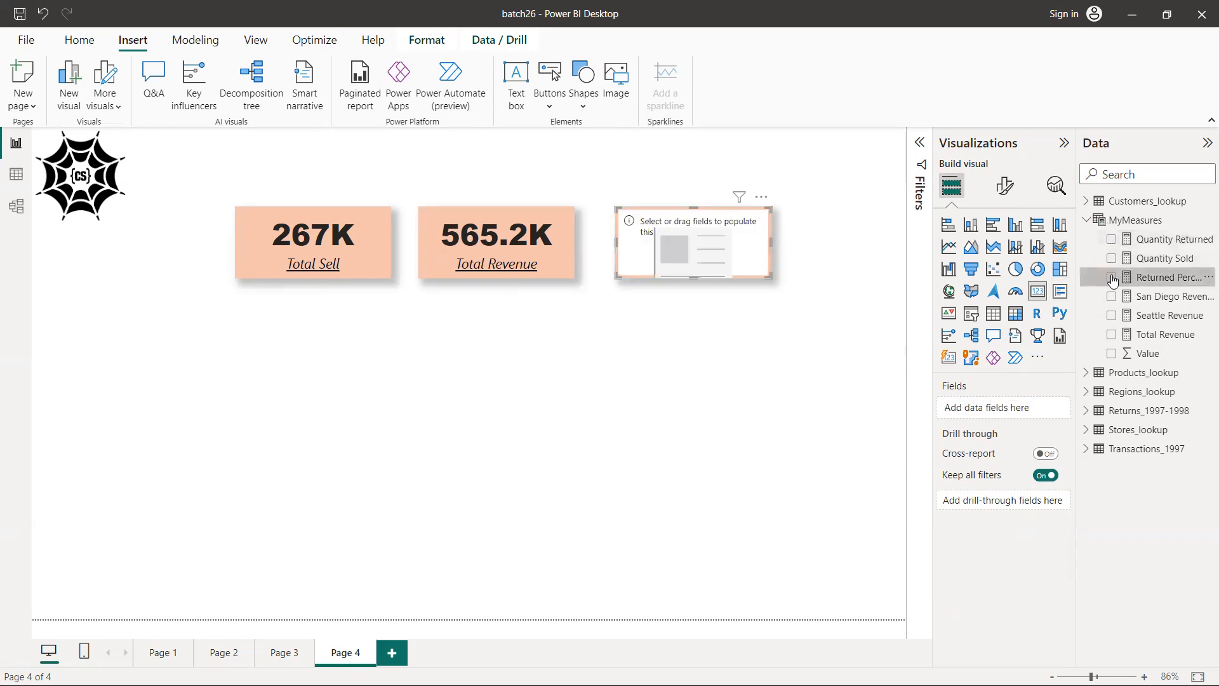
{"action": "left_click", "coordinate": [1112, 277]}
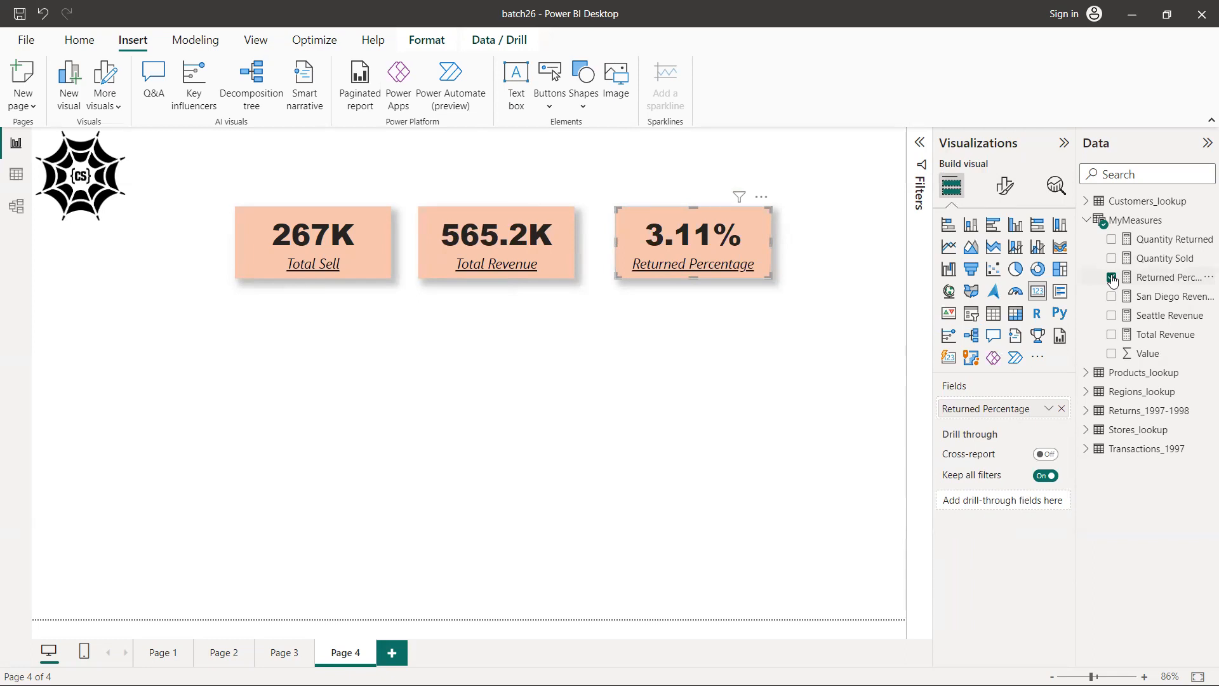
Rename the third card's field for this visual as Return Percentage
{"action": "double_click", "coordinate": [984, 412]}
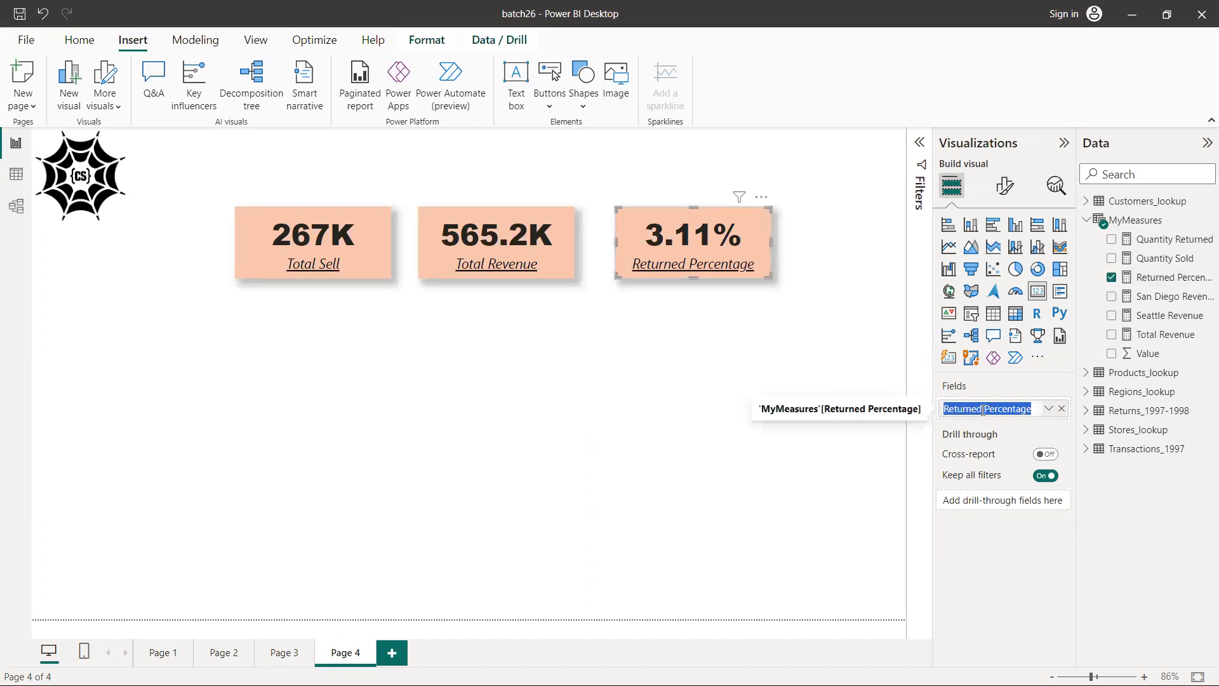
{"action": "left_click", "coordinate": [984, 409]}
{"action": "key", "text": "BackSpace"}
{"action": "key", "text": "BackSpace"}
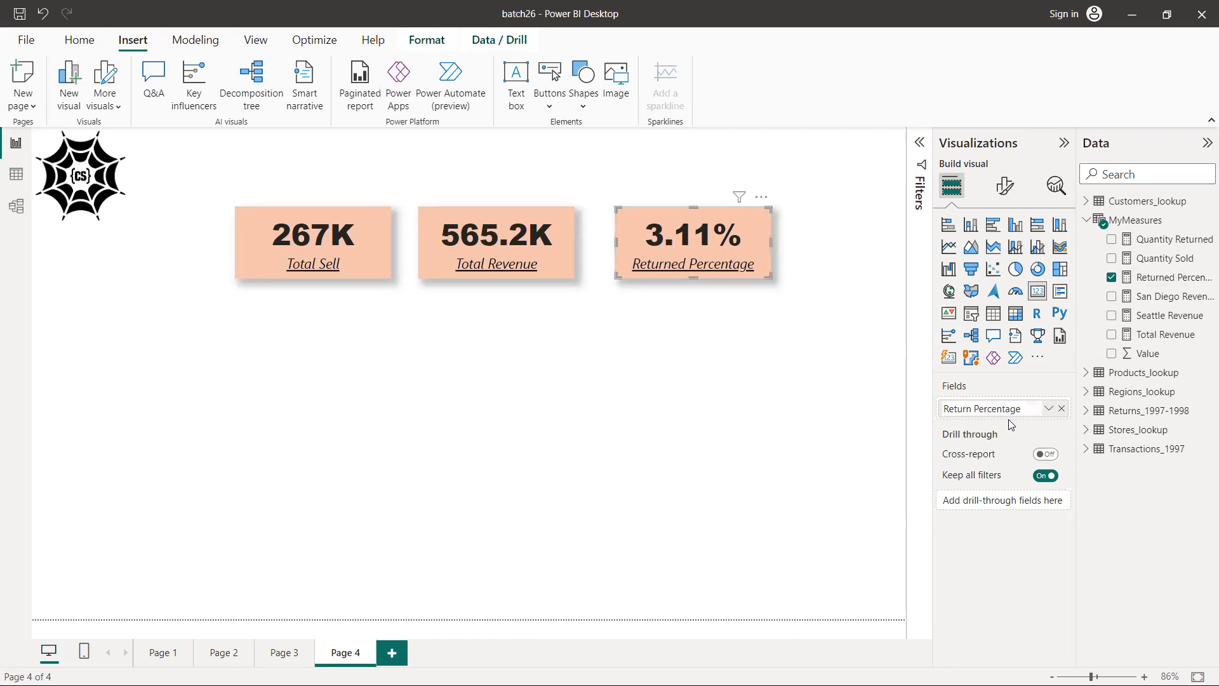
{"action": "key", "text": "Return"}
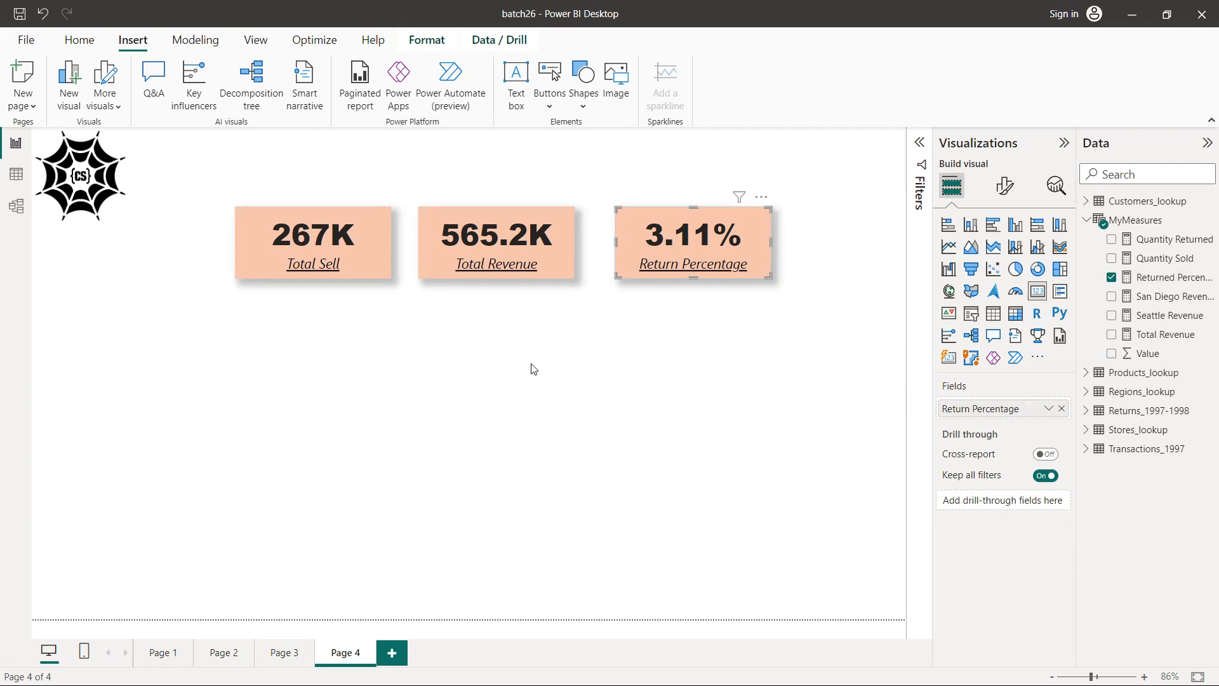
Move all three KPI cards together up to the top of the page, beside the logo
{"action": "left_click_drag", "start_coordinate": [213, 174], "coordinate": [796, 330]}
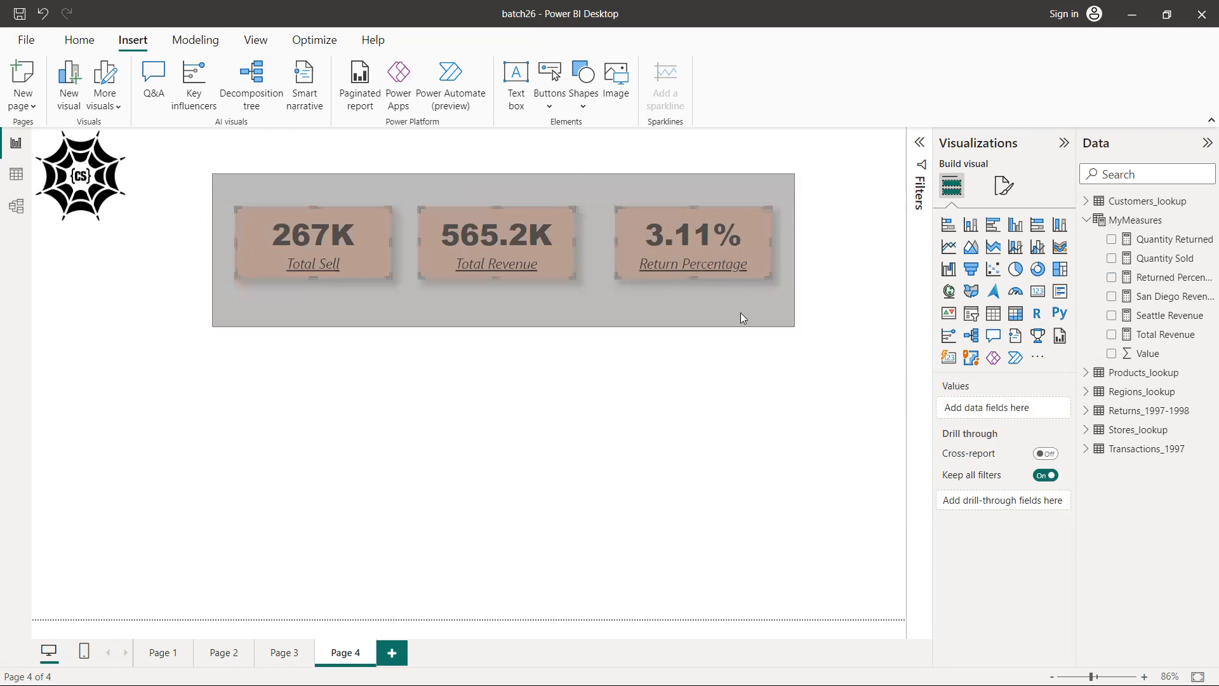
{"action": "left_click_drag", "start_coordinate": [457, 253], "coordinate": [415, 189]}
{"action": "left_click", "coordinate": [415, 190]}
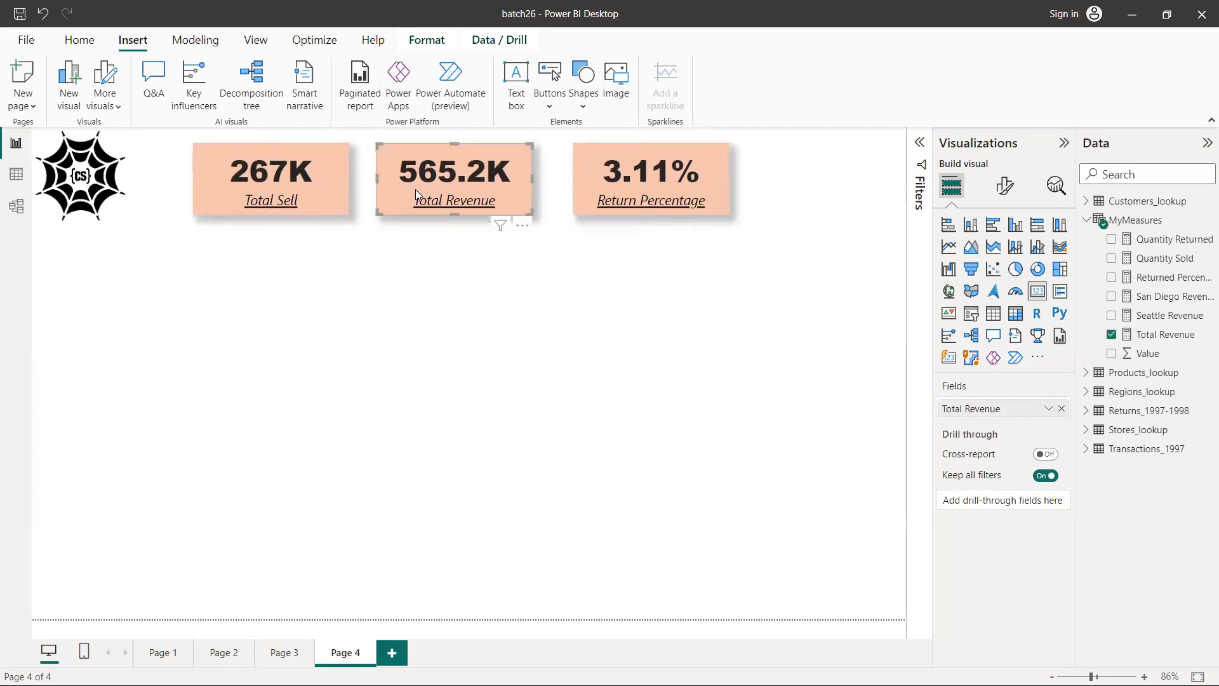
Align the tops of the three KPI cards and distribute them horizontally
{"action": "left_click_drag", "start_coordinate": [166, 247], "coordinate": [771, 130]}
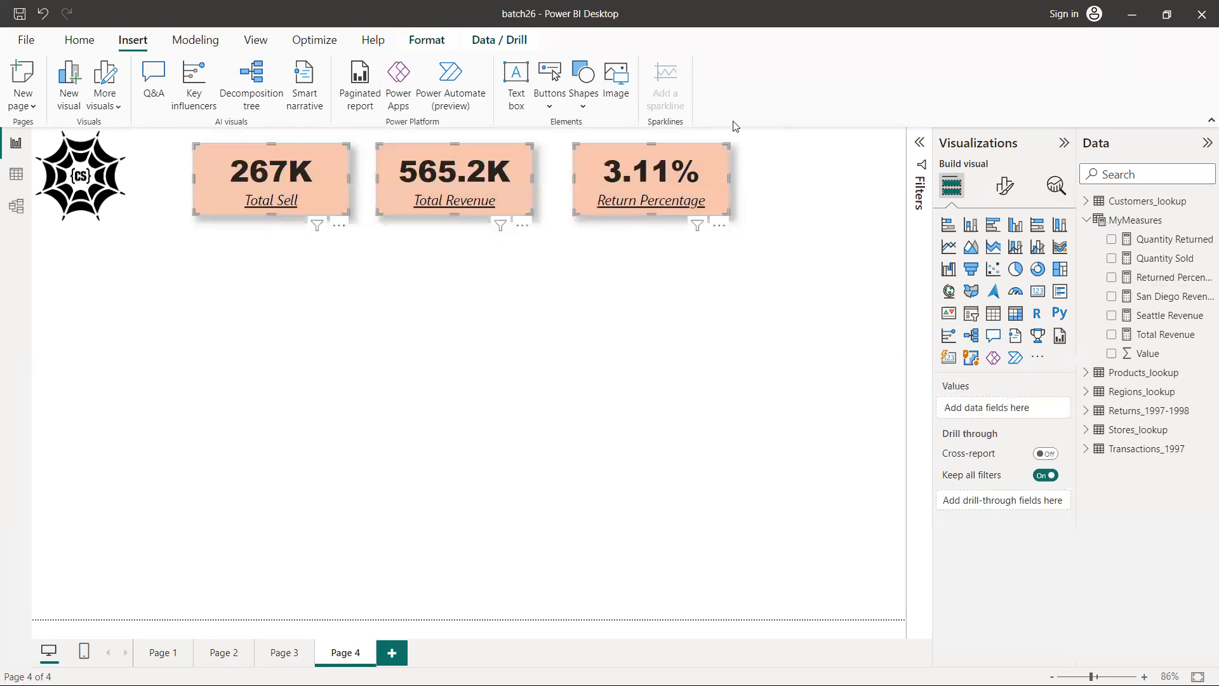
{"action": "left_click", "coordinate": [429, 43]}
{"action": "left_click", "coordinate": [343, 102]}
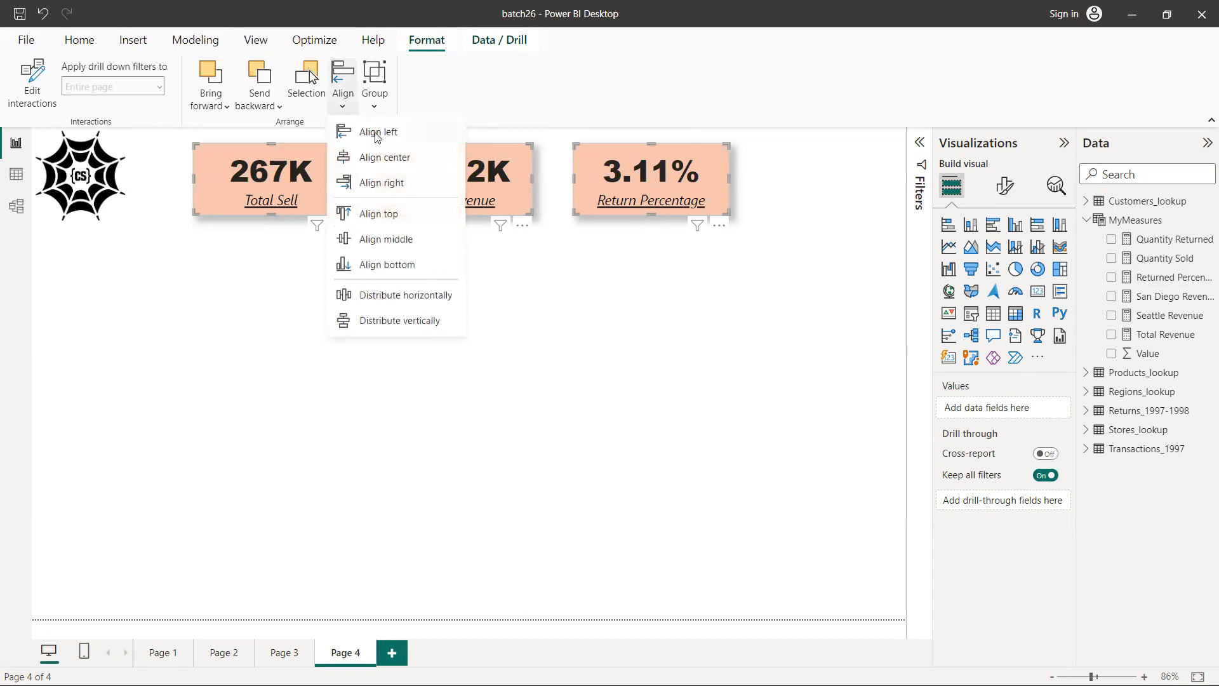
{"action": "left_click", "coordinate": [379, 214]}
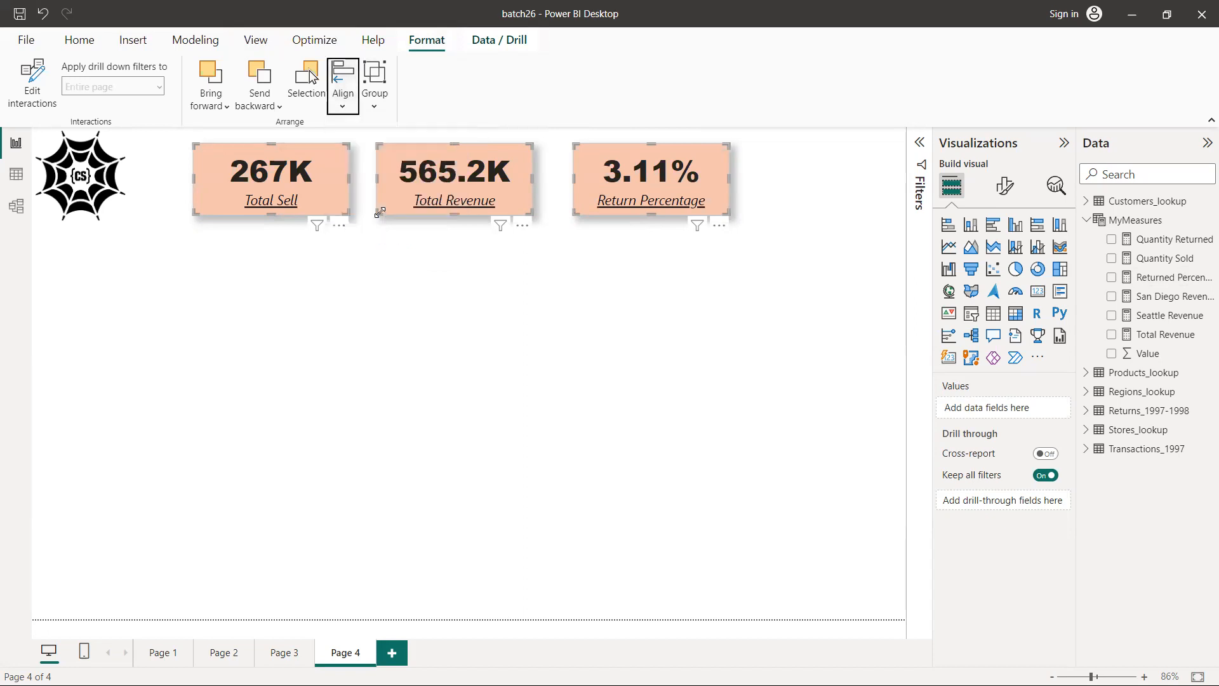
{"action": "left_click", "coordinate": [345, 108]}
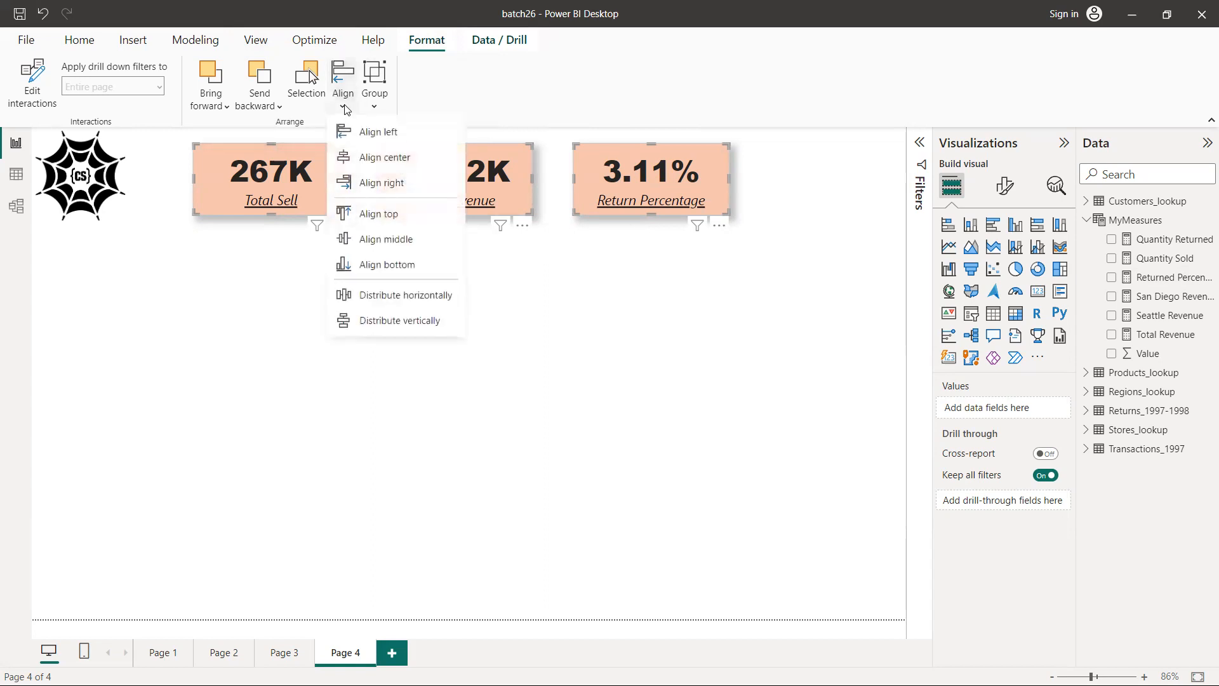
{"action": "left_click", "coordinate": [399, 298]}
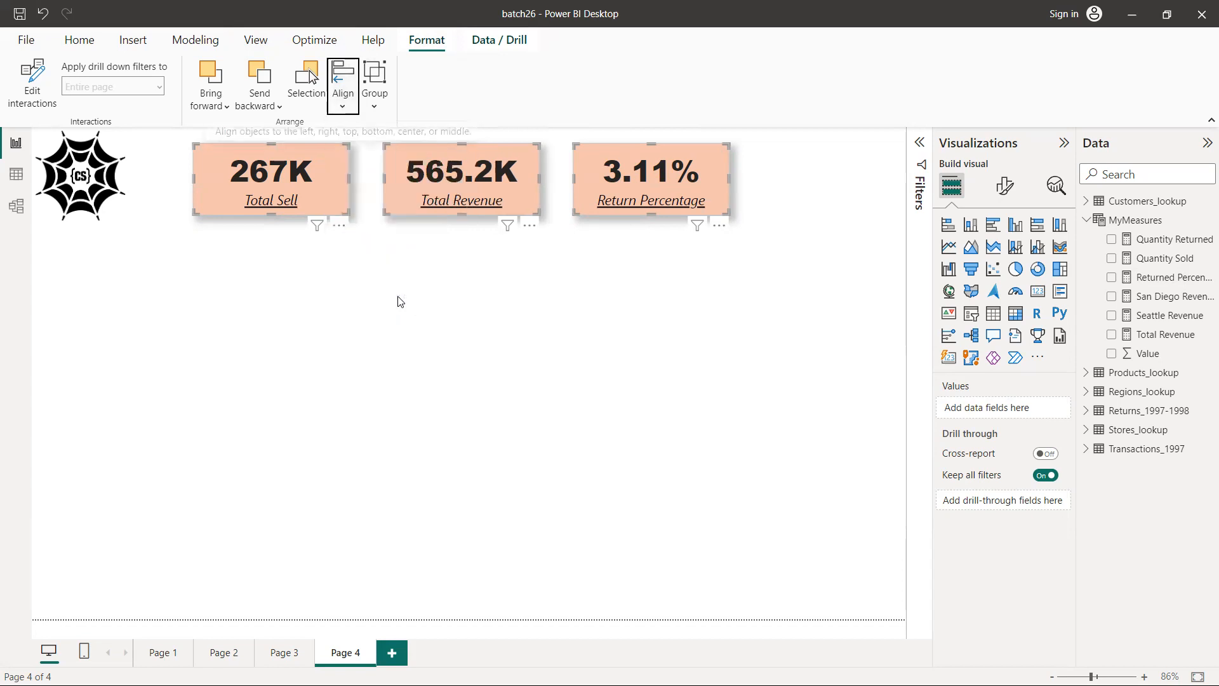
{"action": "left_click", "coordinate": [562, 320]}
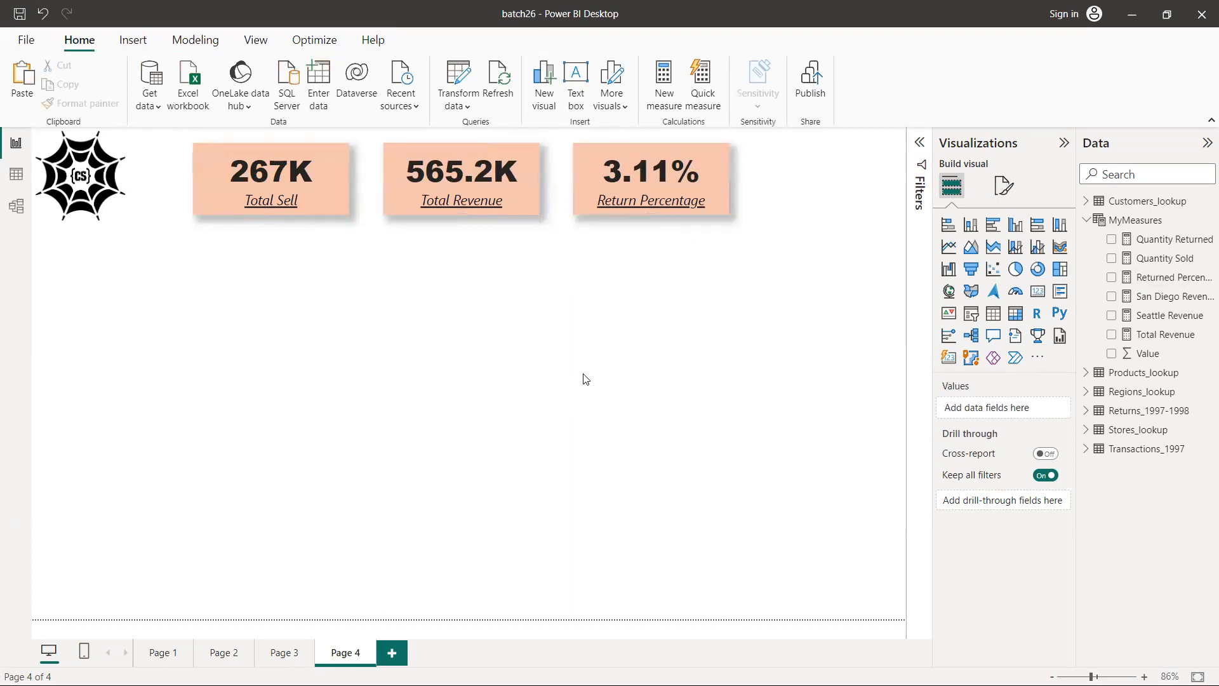
Enlarge the logo image from its lower corner, and shift the three KPI cards together farther away from it
{"action": "left_click", "coordinate": [87, 183]}
{"action": "left_click_drag", "start_coordinate": [125, 218], "coordinate": [157, 252]}
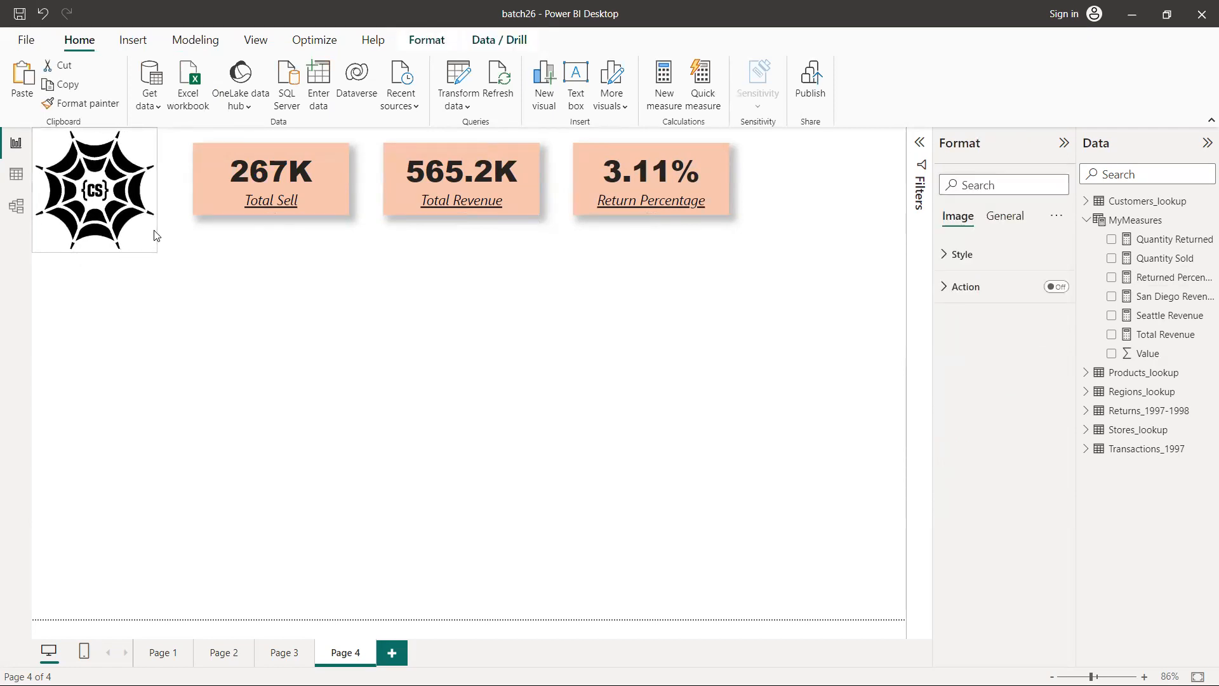
{"action": "left_click", "coordinate": [177, 138]}
{"action": "left_click_drag", "start_coordinate": [176, 138], "coordinate": [792, 254]}
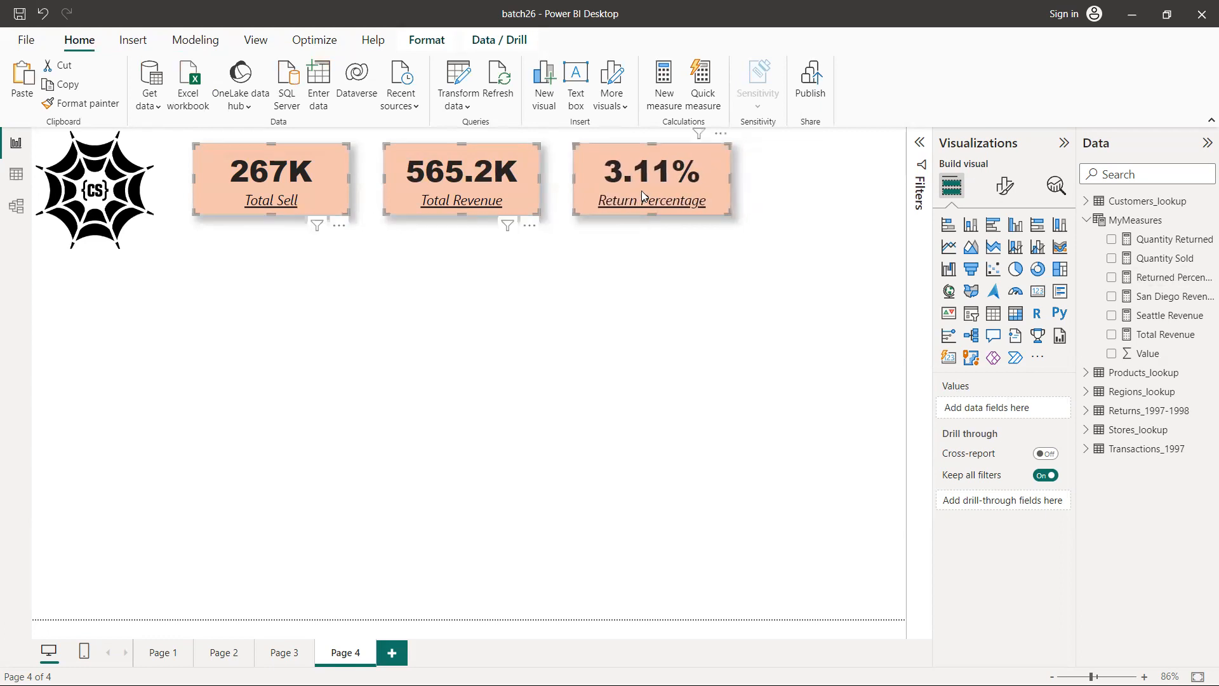
{"action": "left_click_drag", "start_coordinate": [631, 188], "coordinate": [679, 190]}
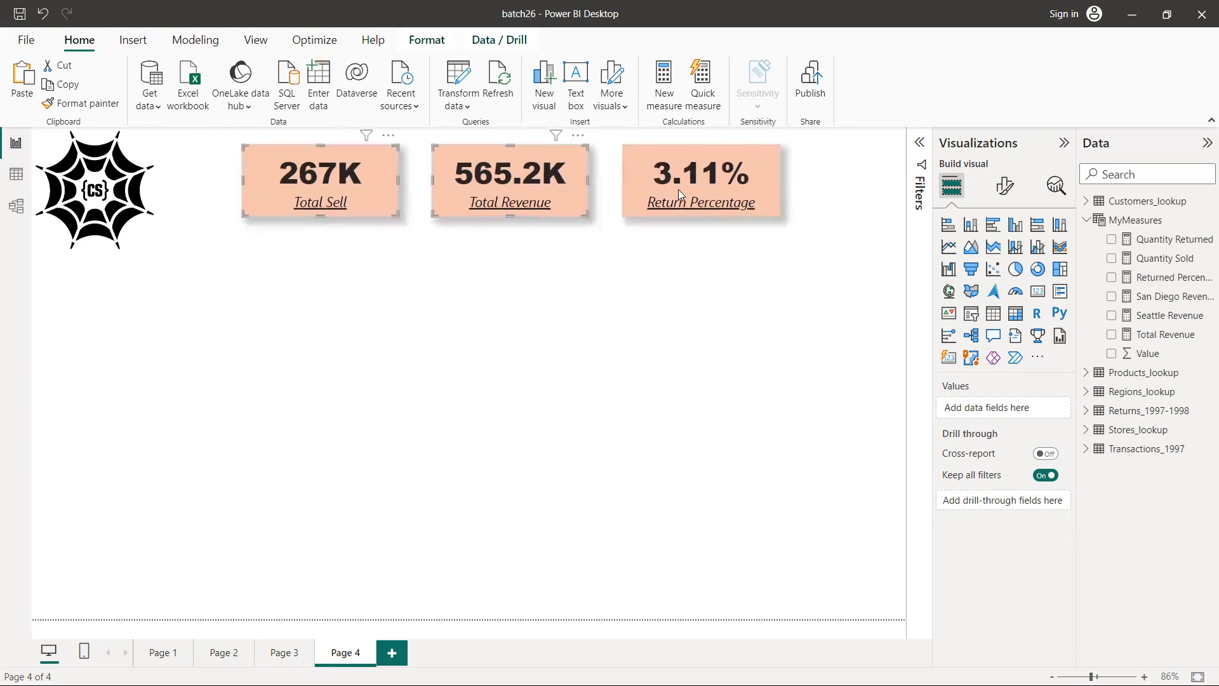
Select all three KPI cards and move them together closer to the logo and slightly lower on the page
{"action": "left_click", "coordinate": [632, 321]}
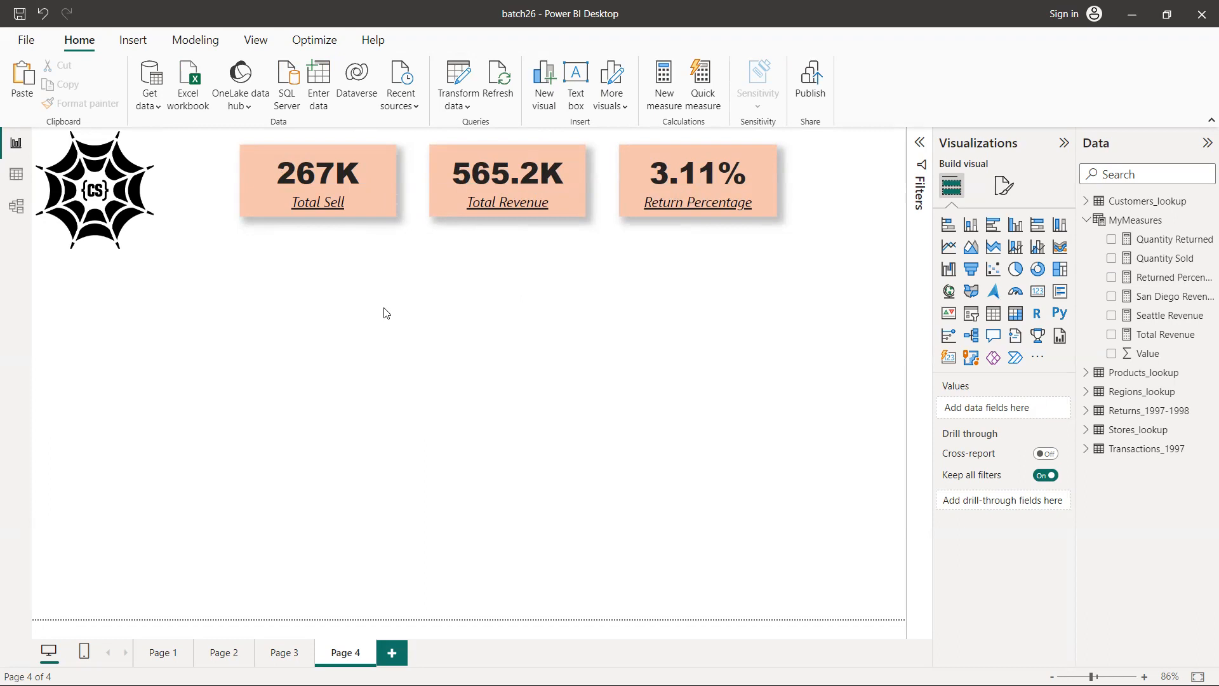
{"action": "left_click_drag", "start_coordinate": [207, 134], "coordinate": [730, 259]}
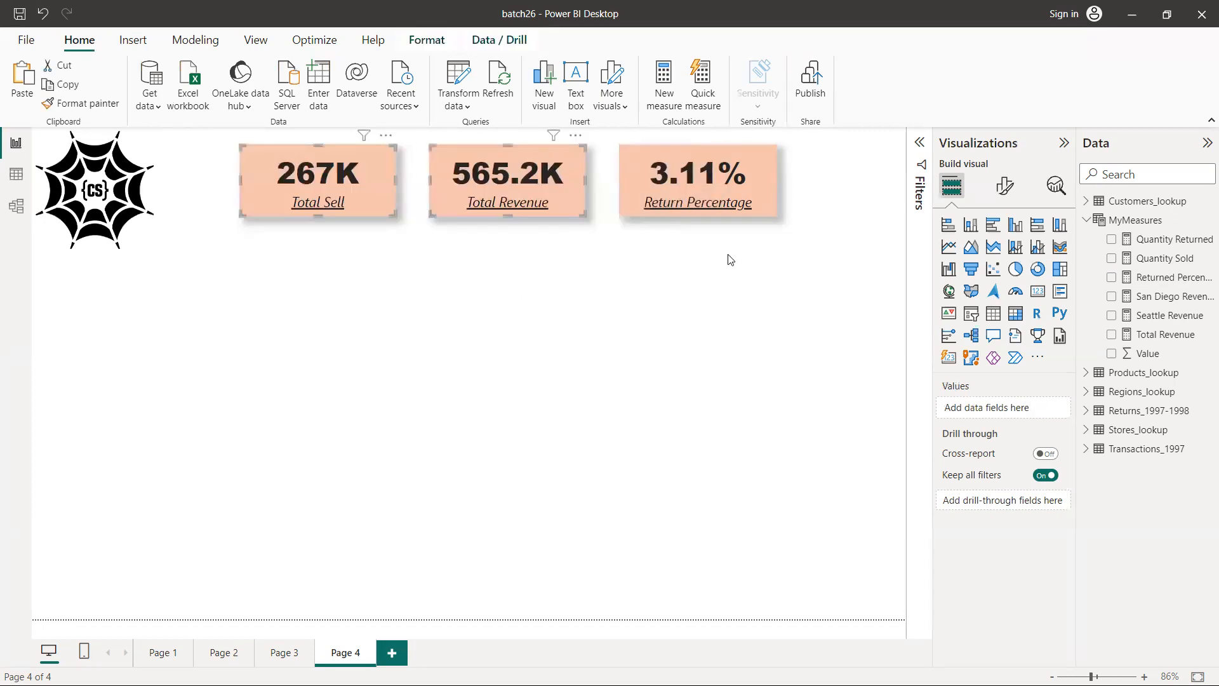
{"action": "left_click", "coordinate": [209, 146]}
{"action": "left_click_drag", "start_coordinate": [872, 221], "coordinate": [847, 317]}
{"action": "left_click_drag", "start_coordinate": [542, 189], "coordinate": [494, 199]}
{"action": "left_click", "coordinate": [494, 200]}
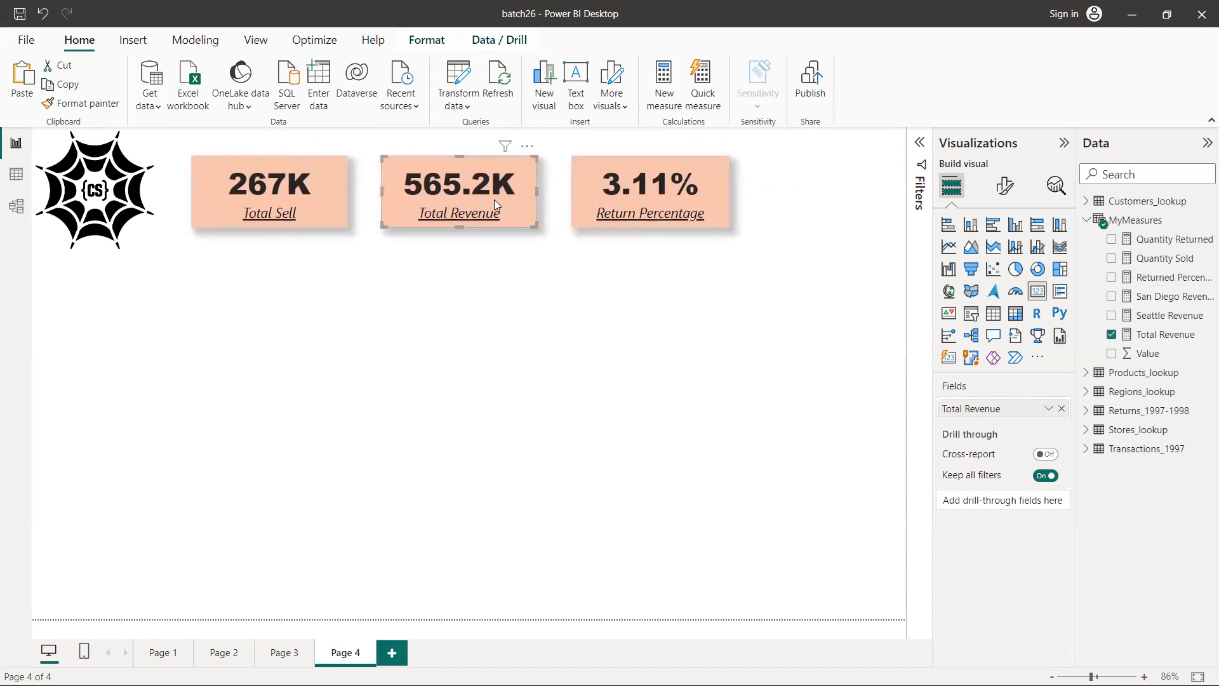
{"action": "left_click", "coordinate": [507, 316]}
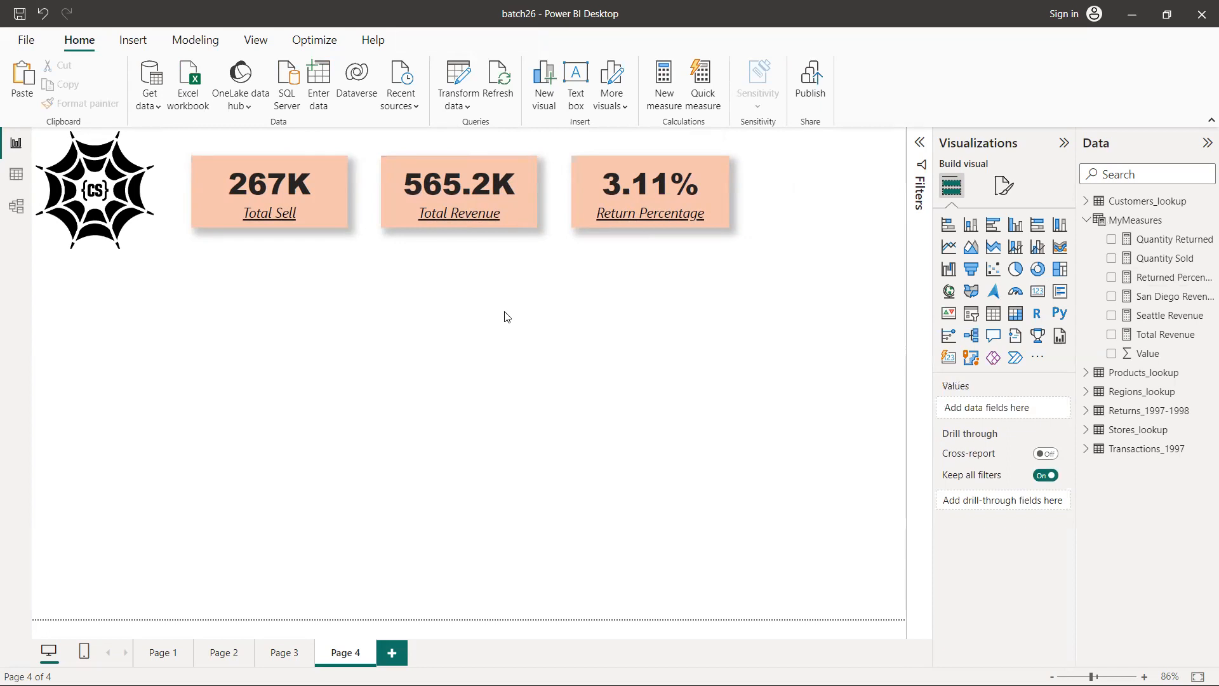
Following the dashboard sketch, add a line chart directly below the logo and widen it to just past the Total Revenue card
{"action": "key", "text": "alt+Tab"}
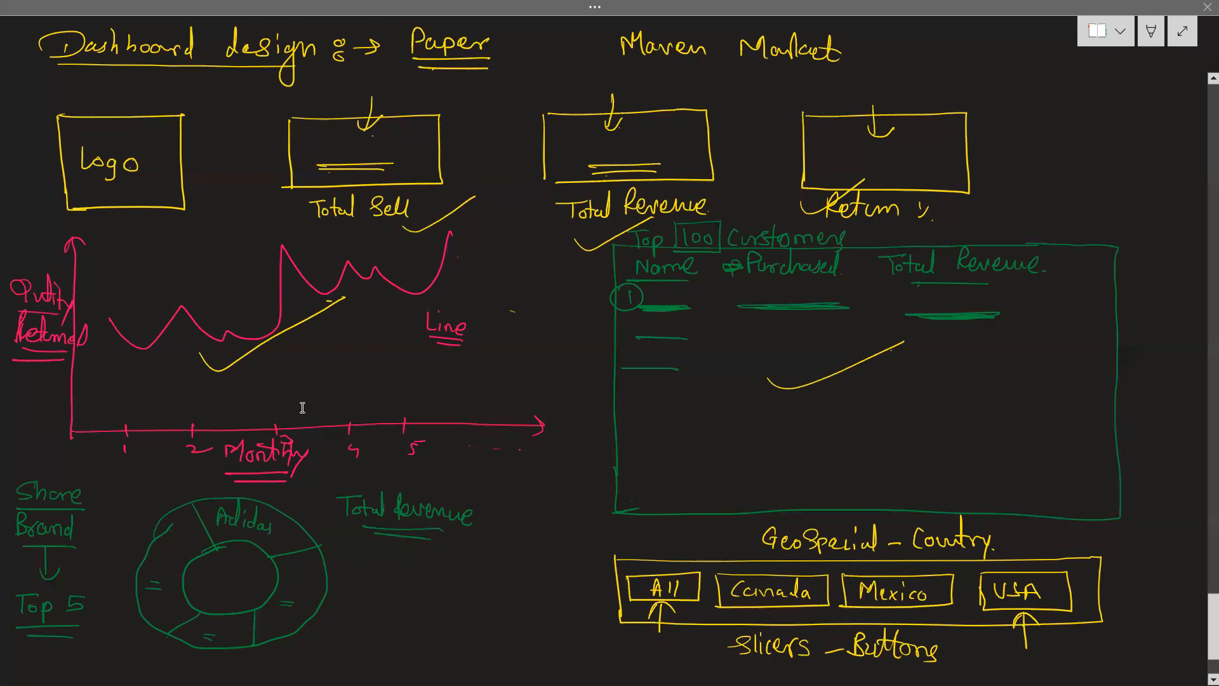
{"action": "key", "text": "alt+Tab"}
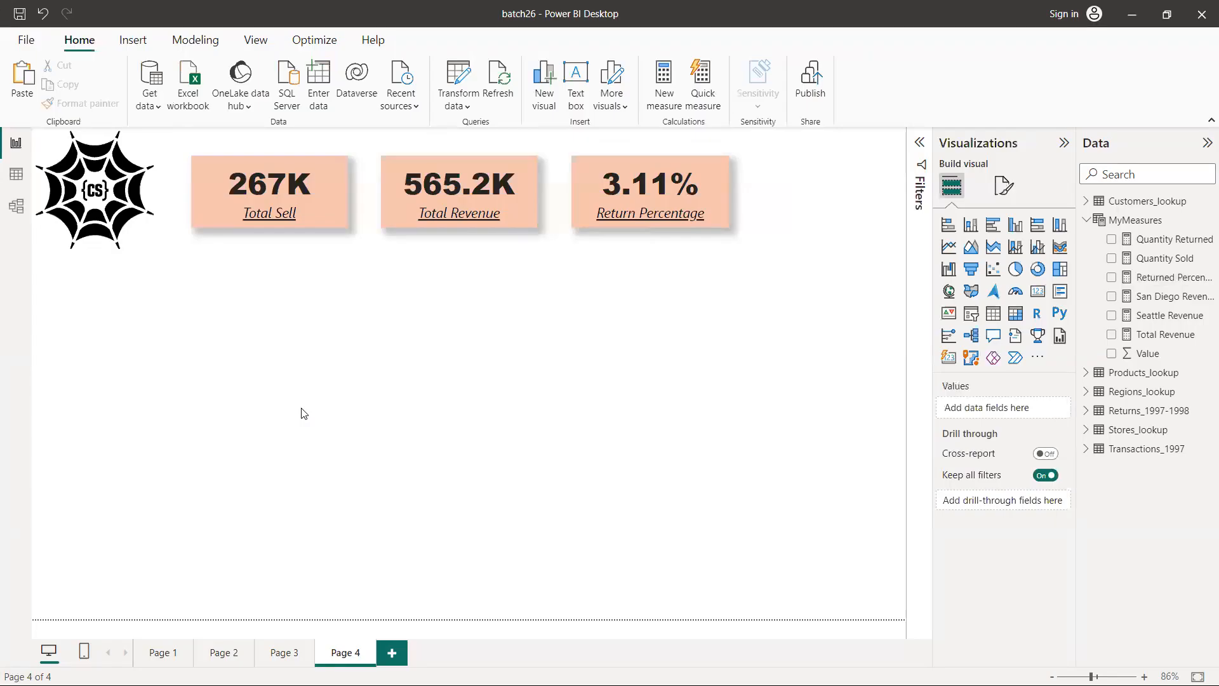
{"action": "left_click", "coordinate": [950, 247]}
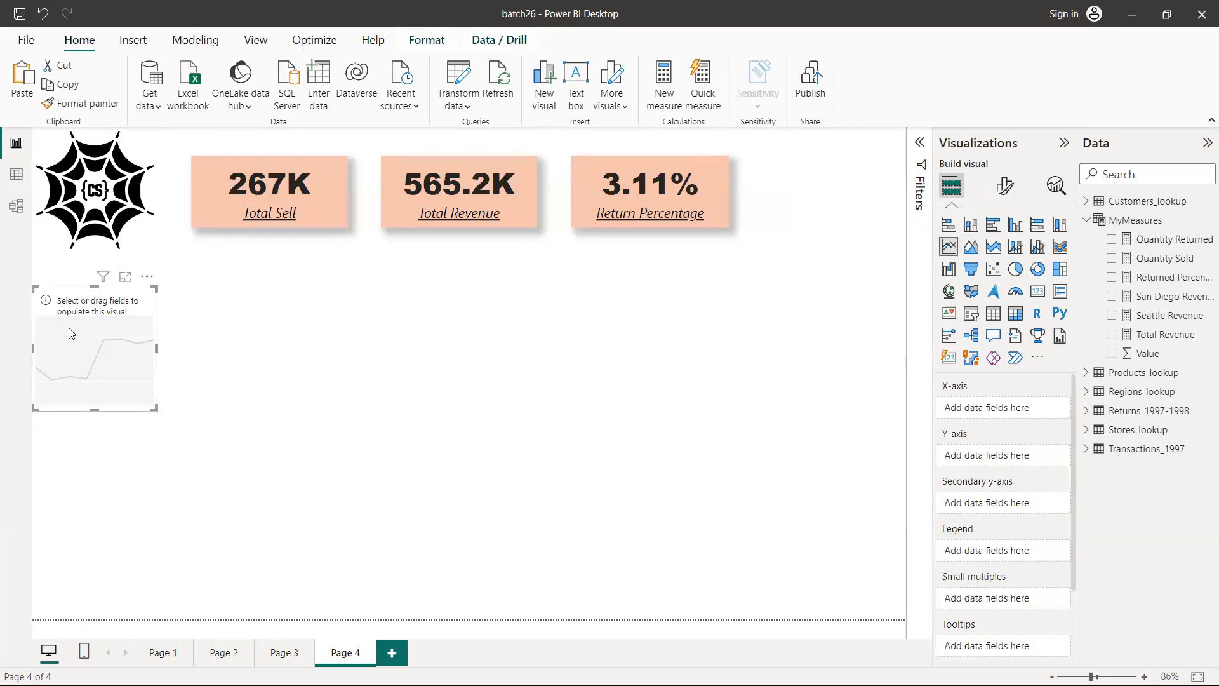
{"action": "left_click_drag", "start_coordinate": [68, 327], "coordinate": [69, 294]}
{"action": "left_click_drag", "start_coordinate": [156, 376], "coordinate": [567, 463]}
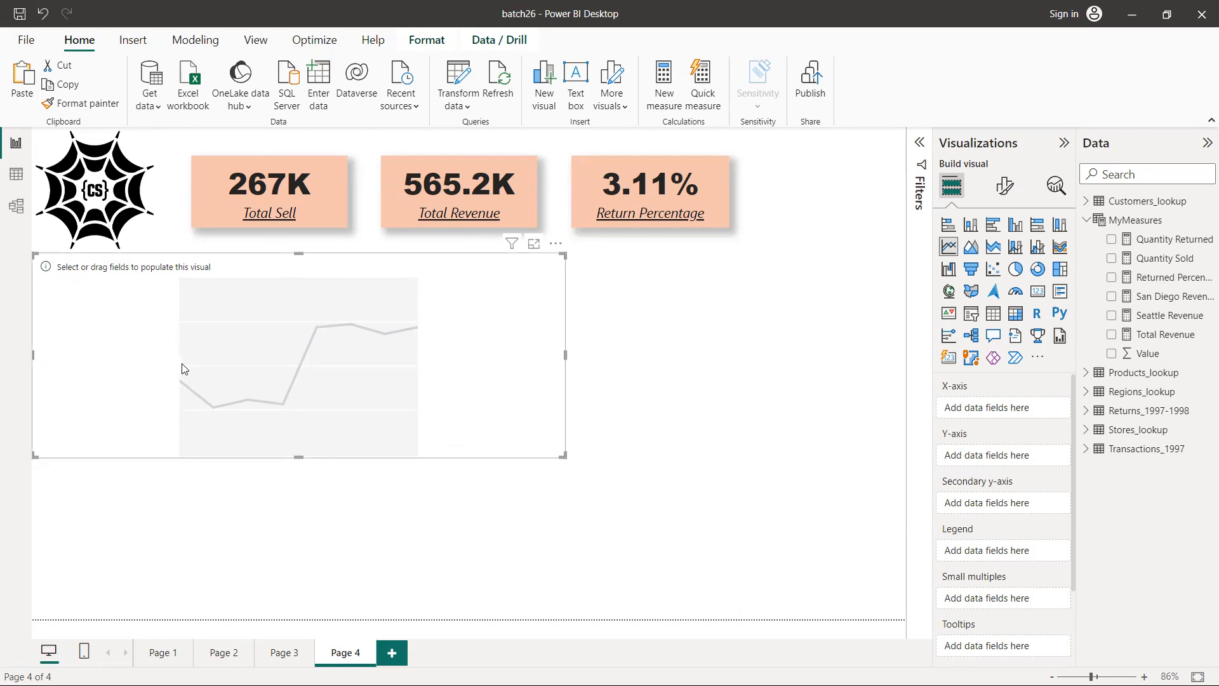
Check the sketch for the line chart's axes and assign the Quantity Returned measure to its Y-axis
{"action": "key", "text": "alt+Tab"}
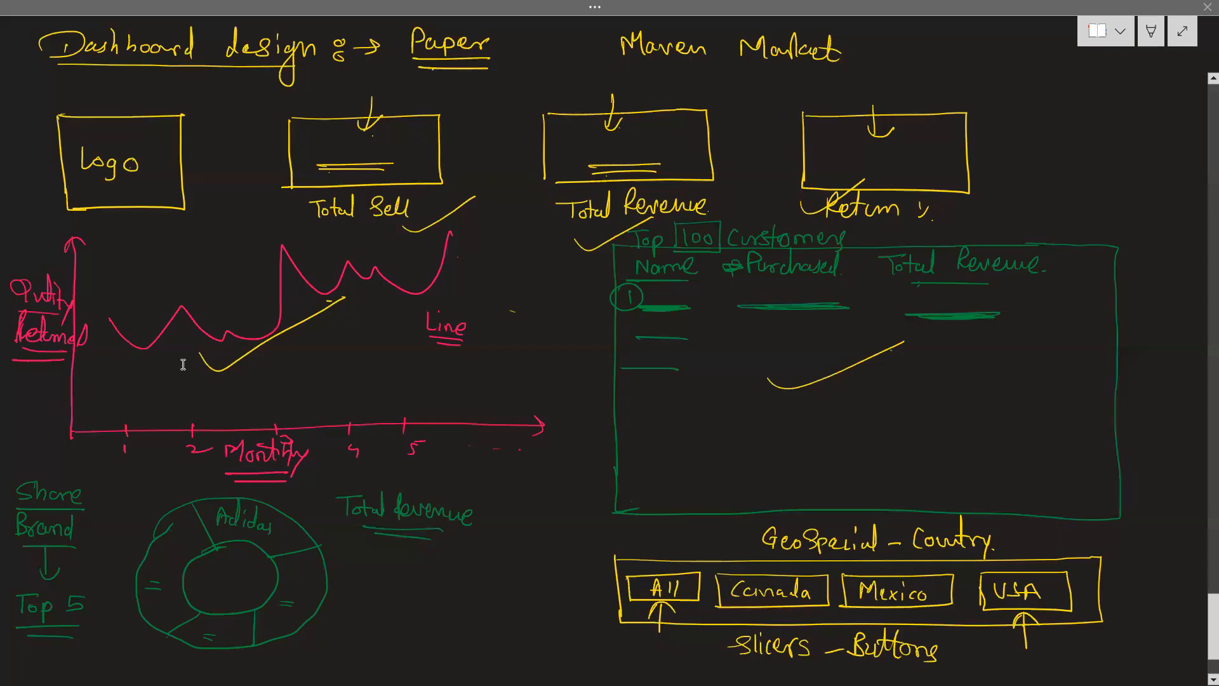
{"action": "key", "text": "alt+Tab"}
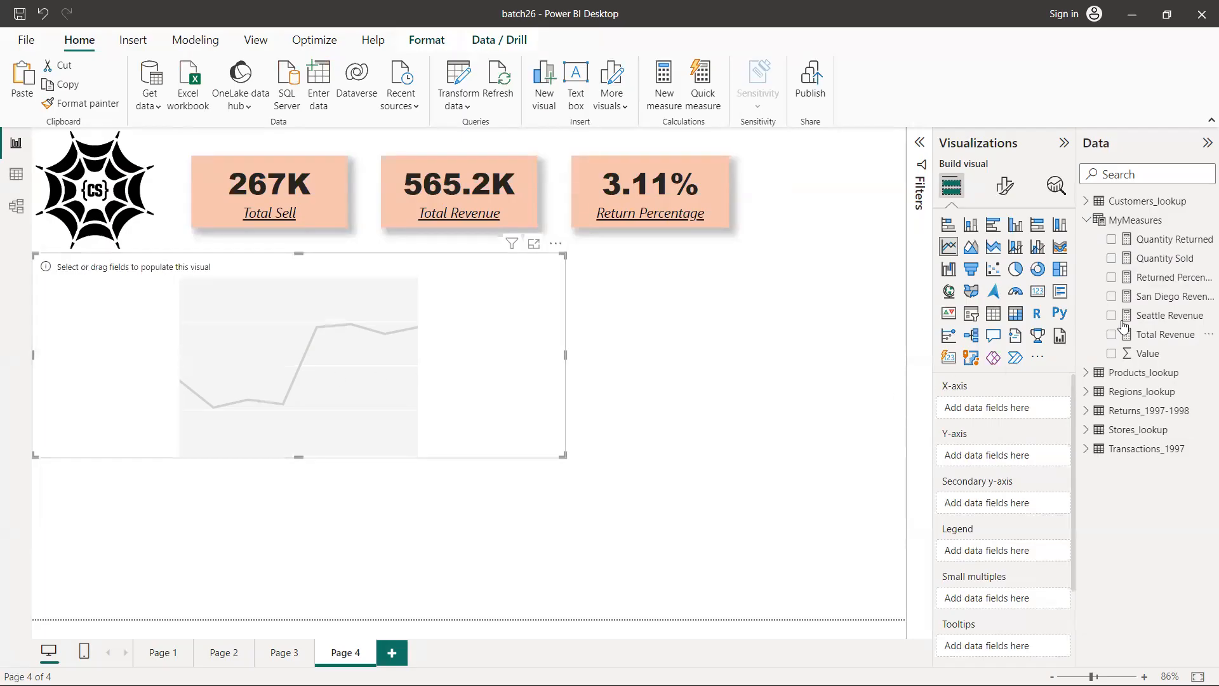
{"action": "left_click_drag", "start_coordinate": [1143, 246], "coordinate": [1002, 457]}
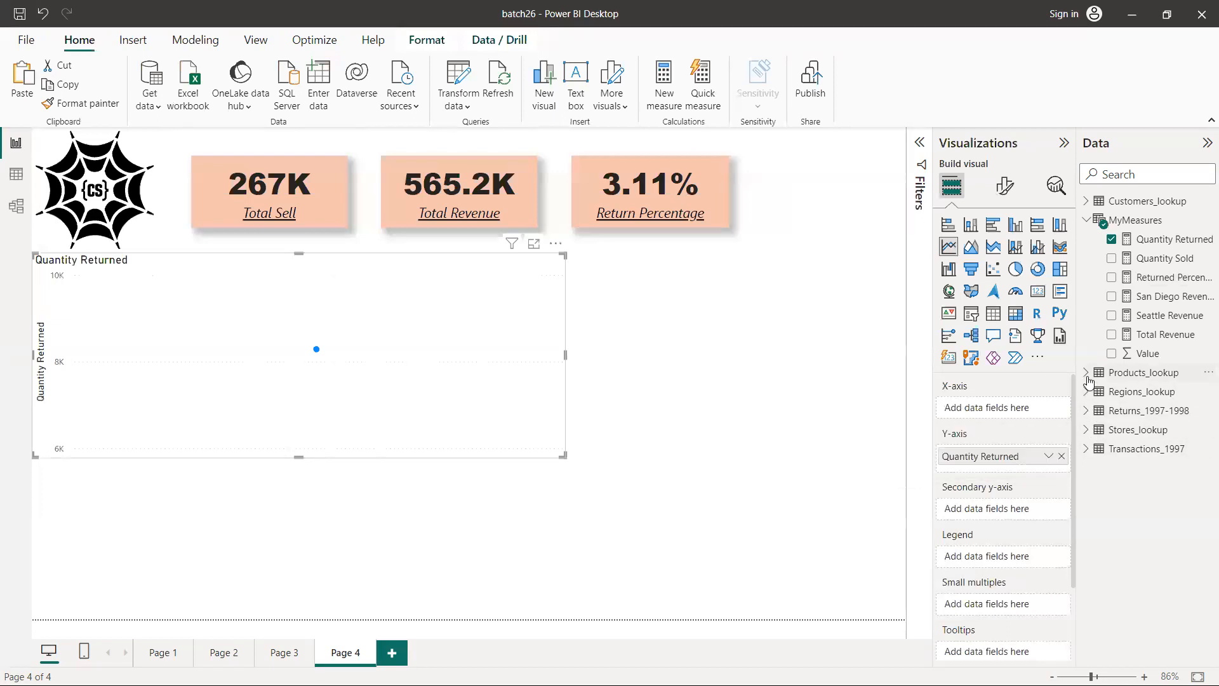
Show the data of the Returns_1997-1998 table and add a new calculated column to it
{"action": "left_click", "coordinate": [1087, 413]}
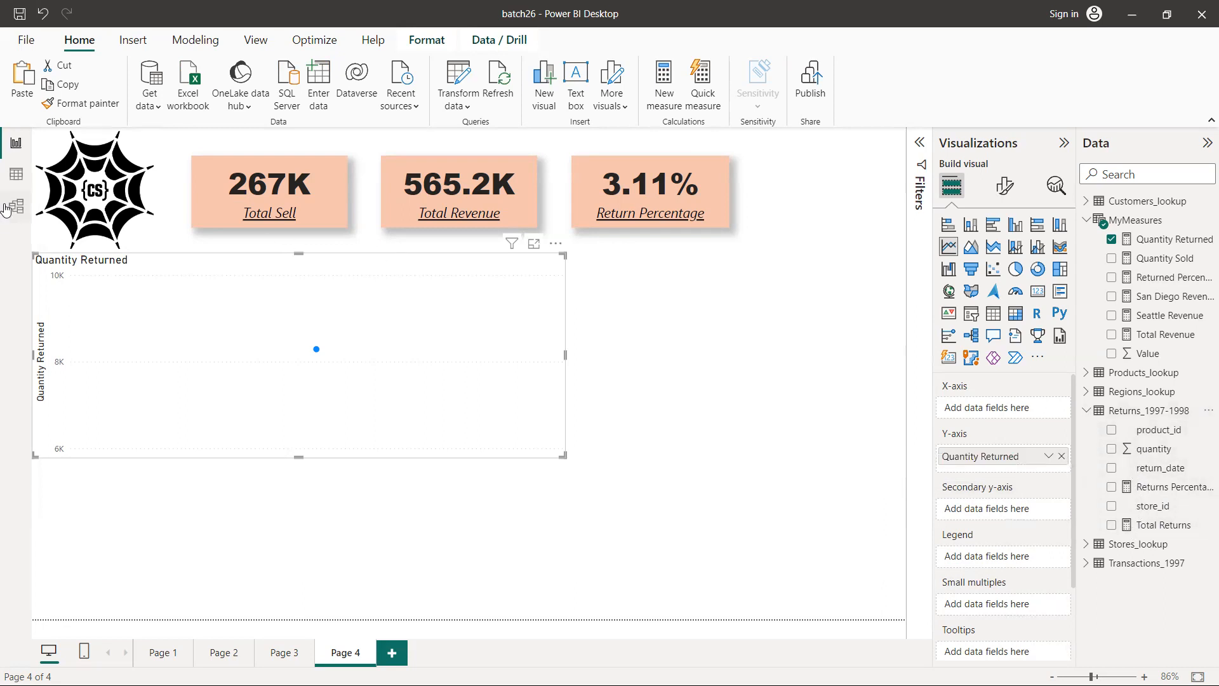
{"action": "left_click", "coordinate": [16, 173]}
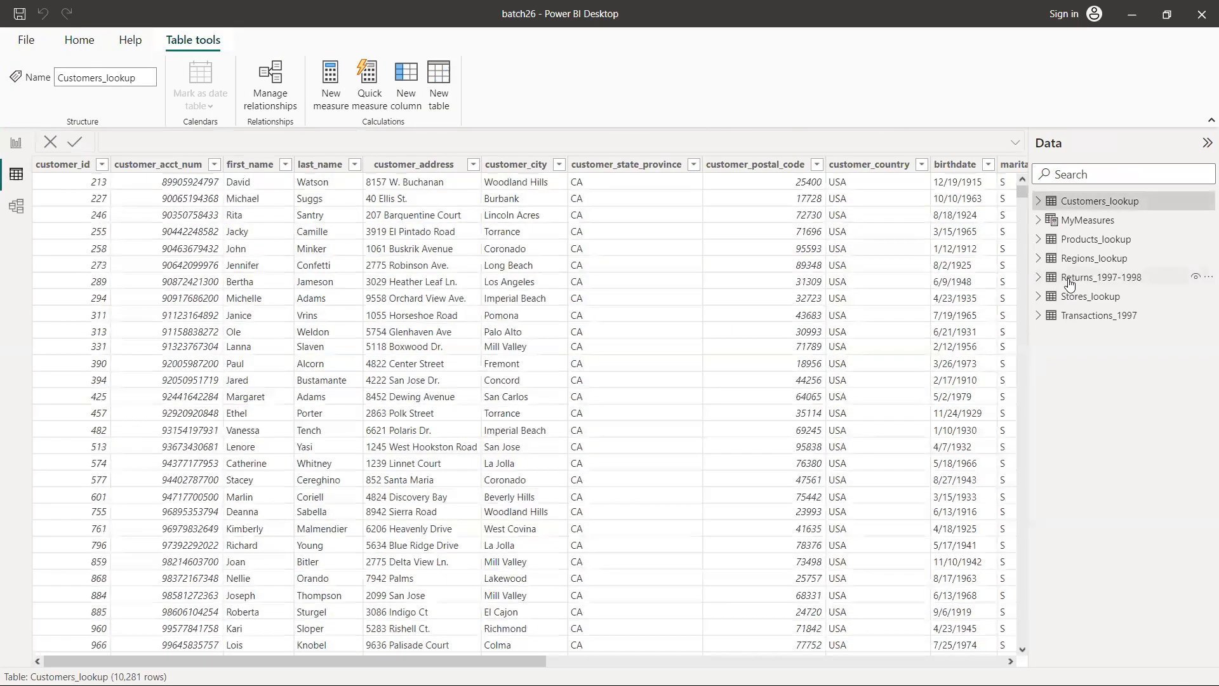
{"action": "left_click", "coordinate": [1070, 283]}
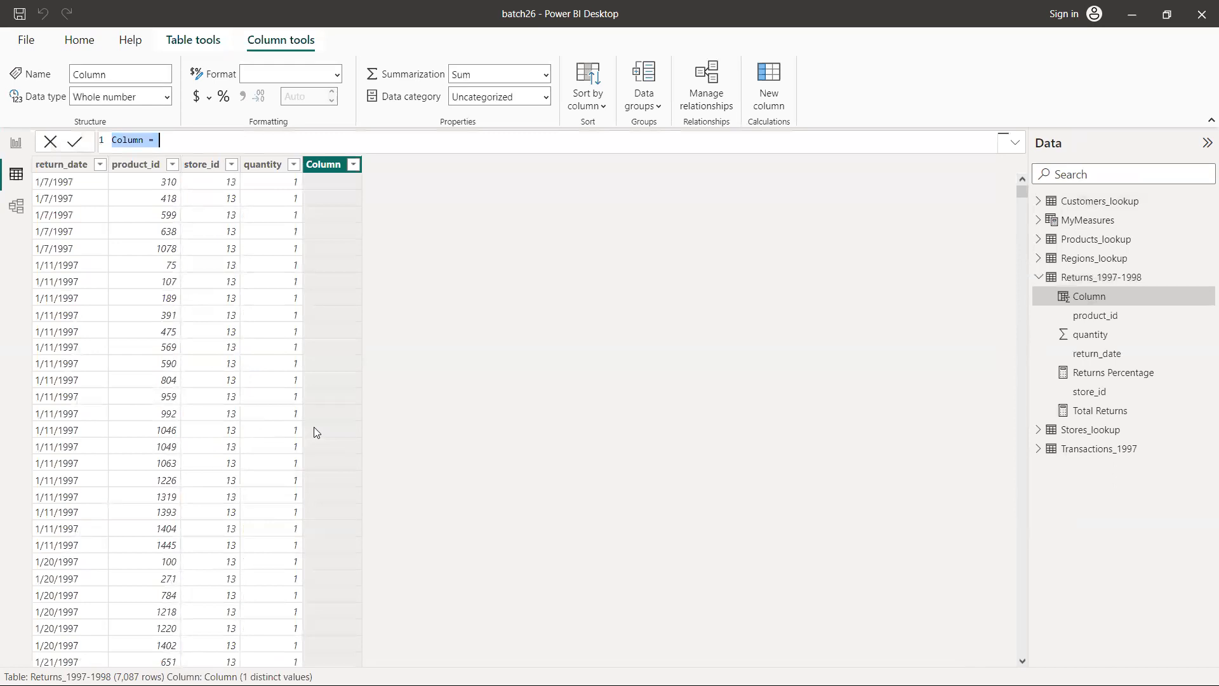
Define the new column as Month = MONTH('Returns_1997-1998'[return_date]) and compare its values with the return dates
{"action": "type", "text": "Month = M"}
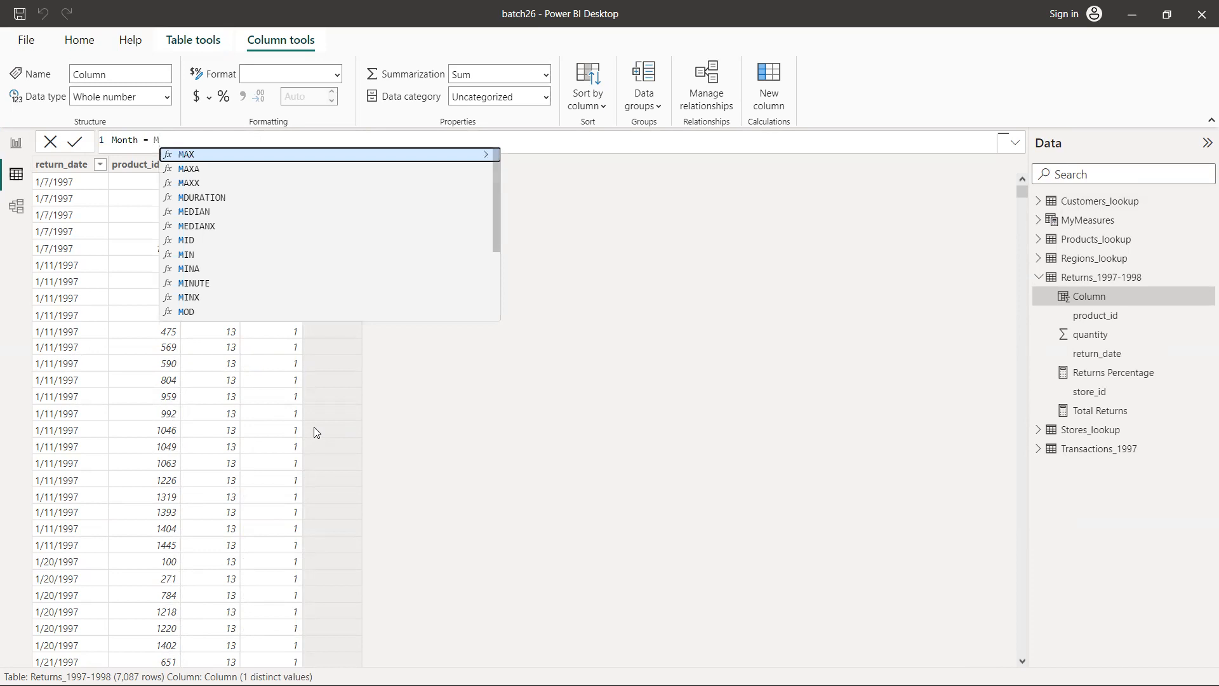
{"action": "type", "text": "on"}
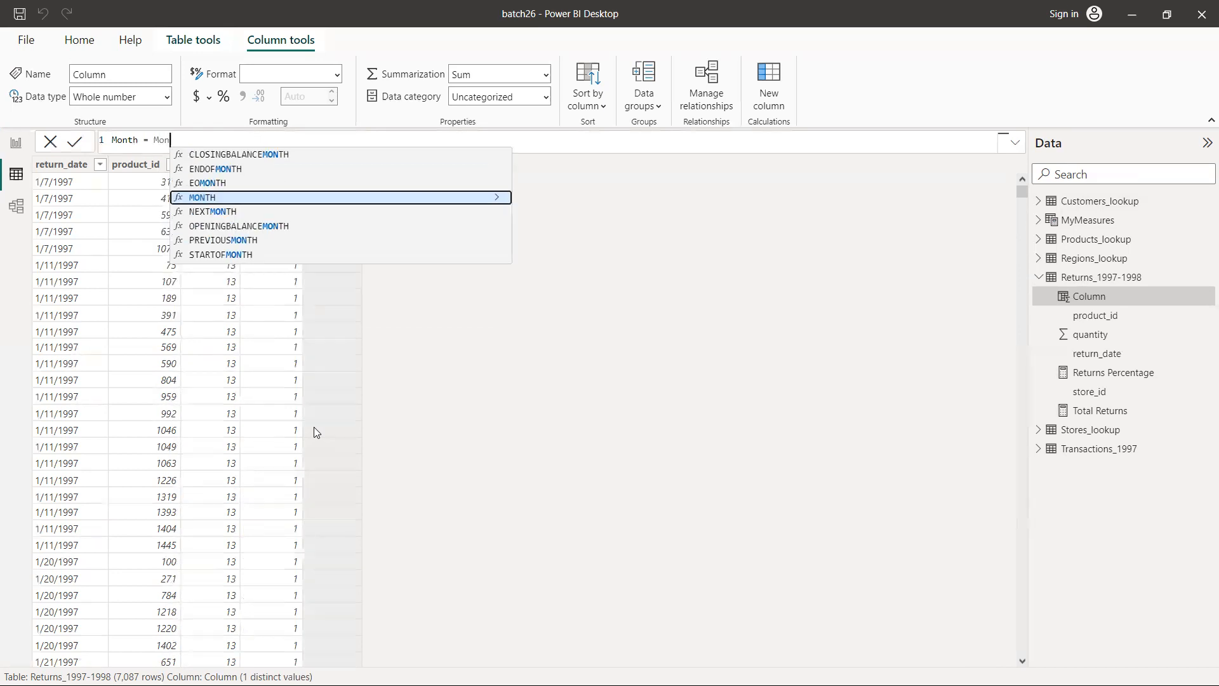
{"action": "key", "text": "Tab"}
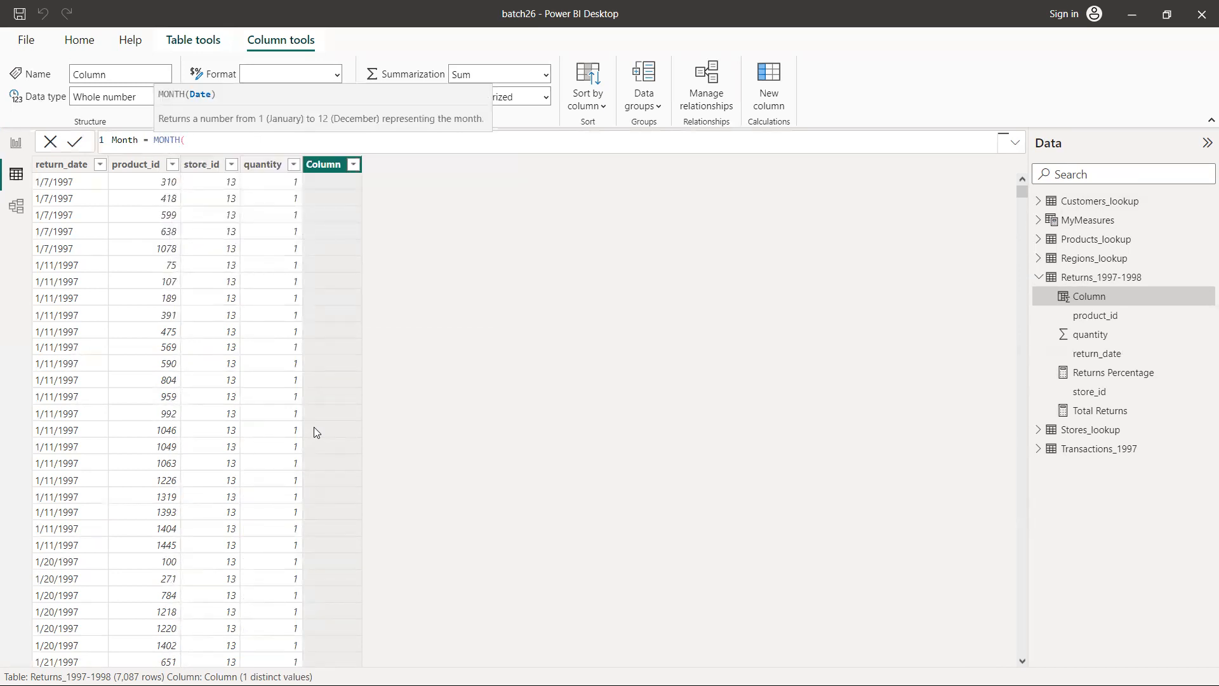
{"action": "type", "text": "retur"}
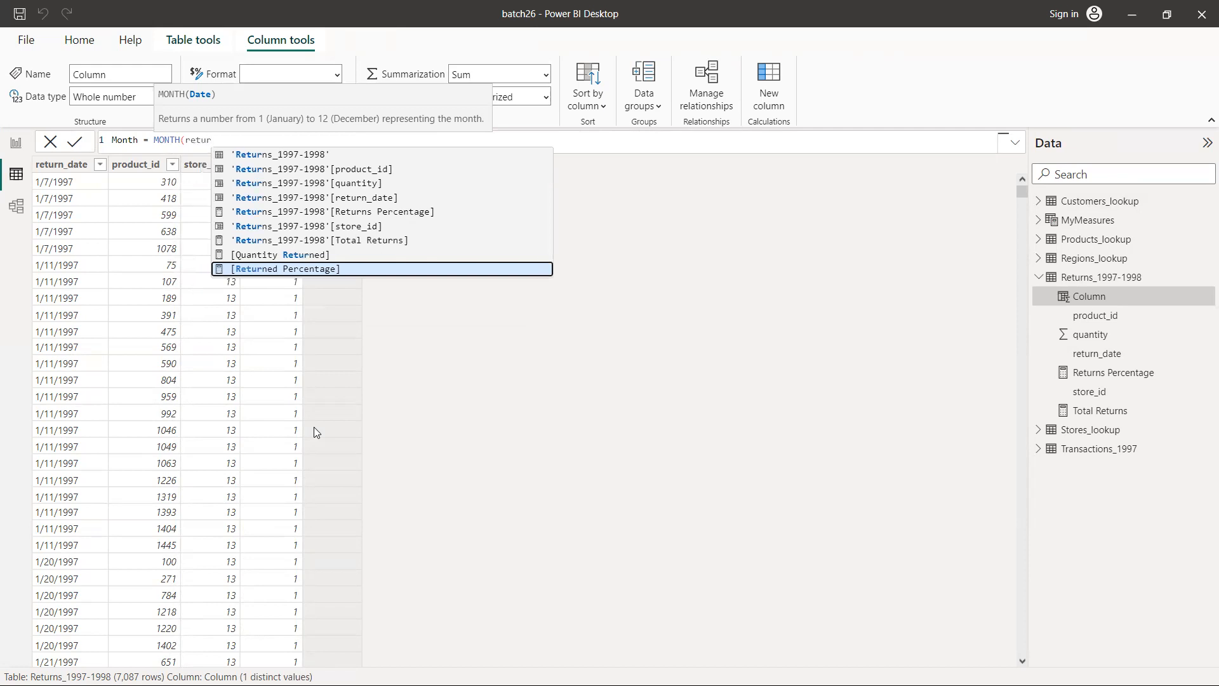
{"action": "key", "text": "Up"}
{"action": "key", "text": "Up"}
{"action": "key", "text": "Up"}
{"action": "key", "text": "Up"}
{"action": "key", "text": "Up"}
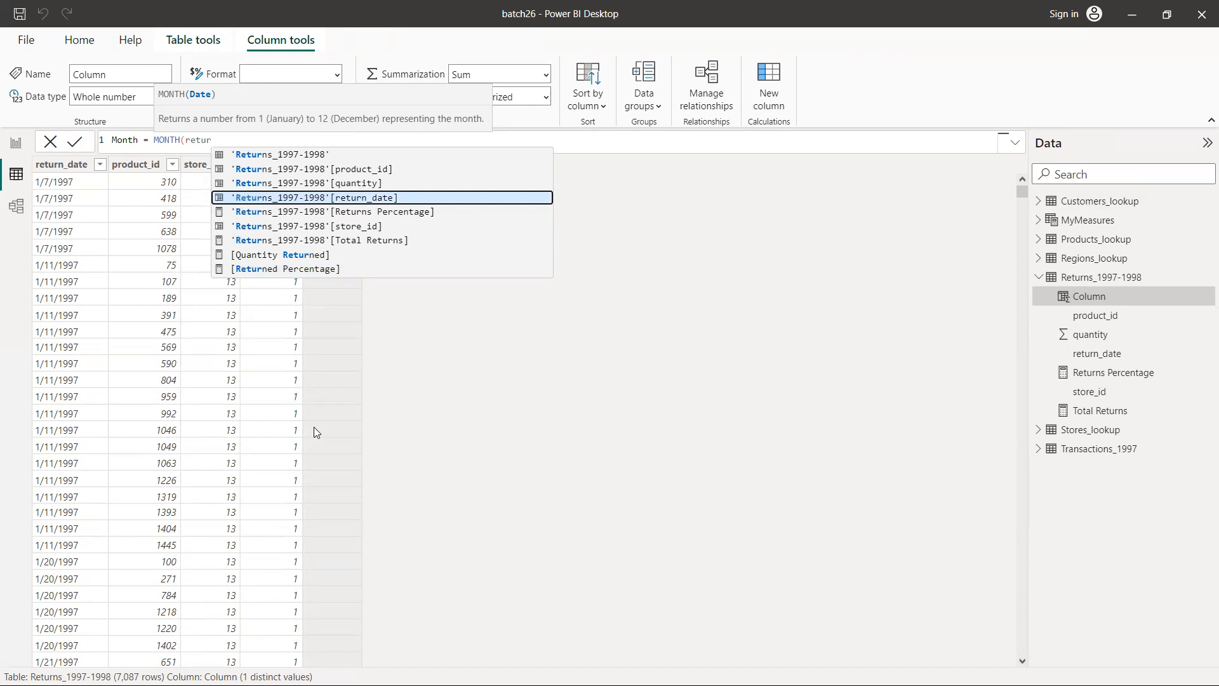
{"action": "key", "text": "Tab"}
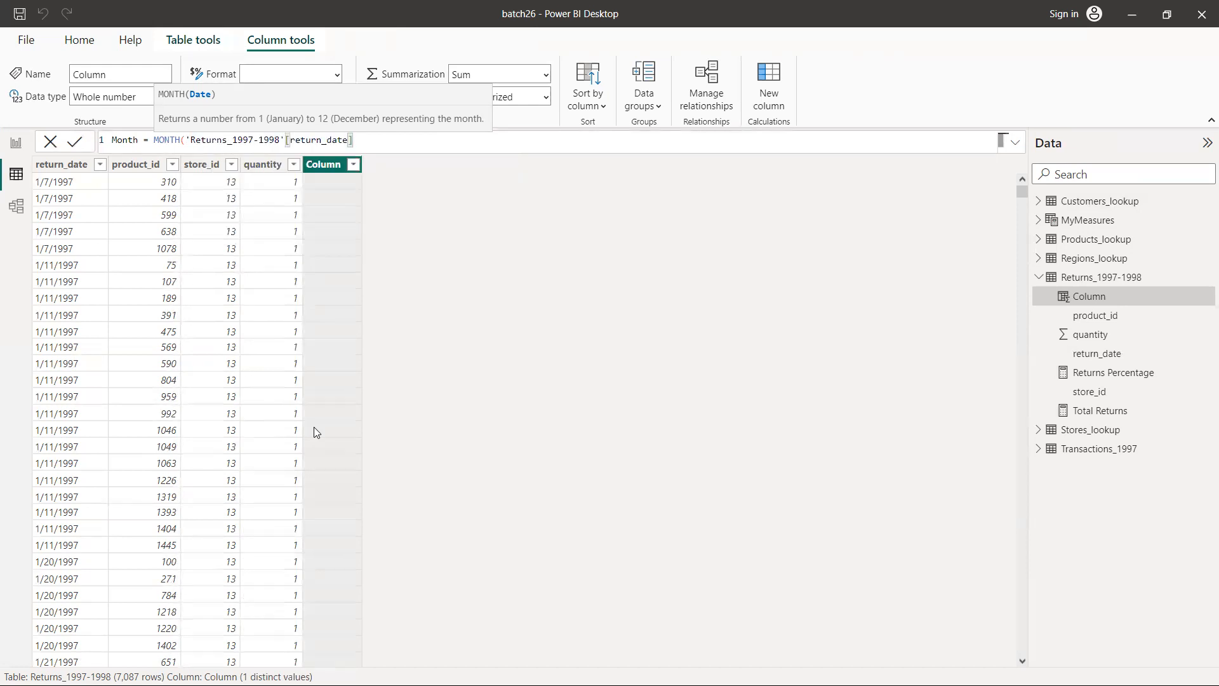
{"action": "type", "text": ")"}
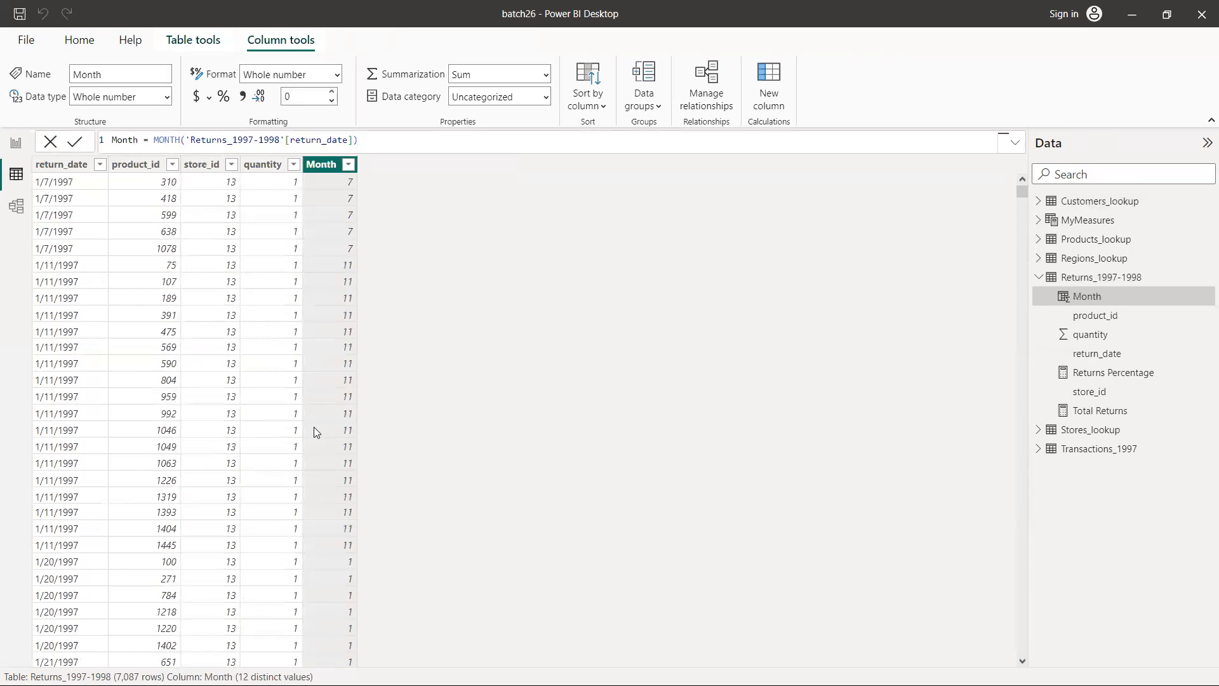
{"action": "left_click", "coordinate": [70, 183]}
{"action": "left_click", "coordinate": [335, 196]}
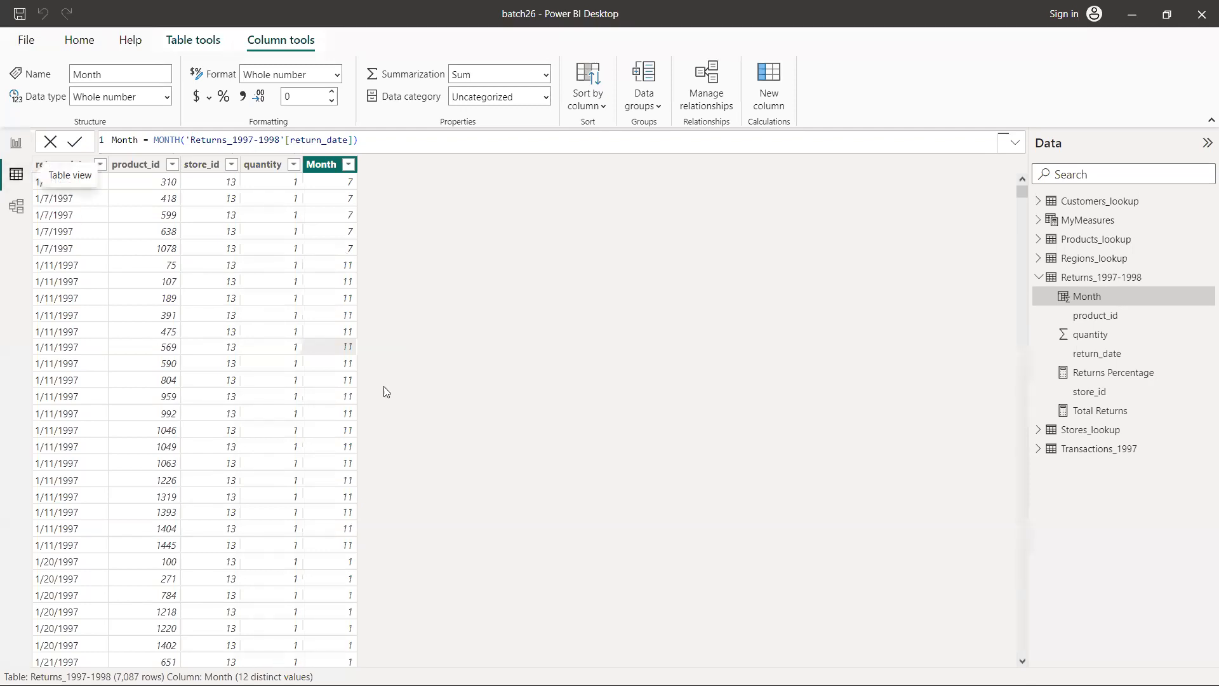
Return to the report page, put the Returns table's Month column on the line chart's X-axis, and inspect the first month's data point
{"action": "left_click", "coordinate": [17, 143]}
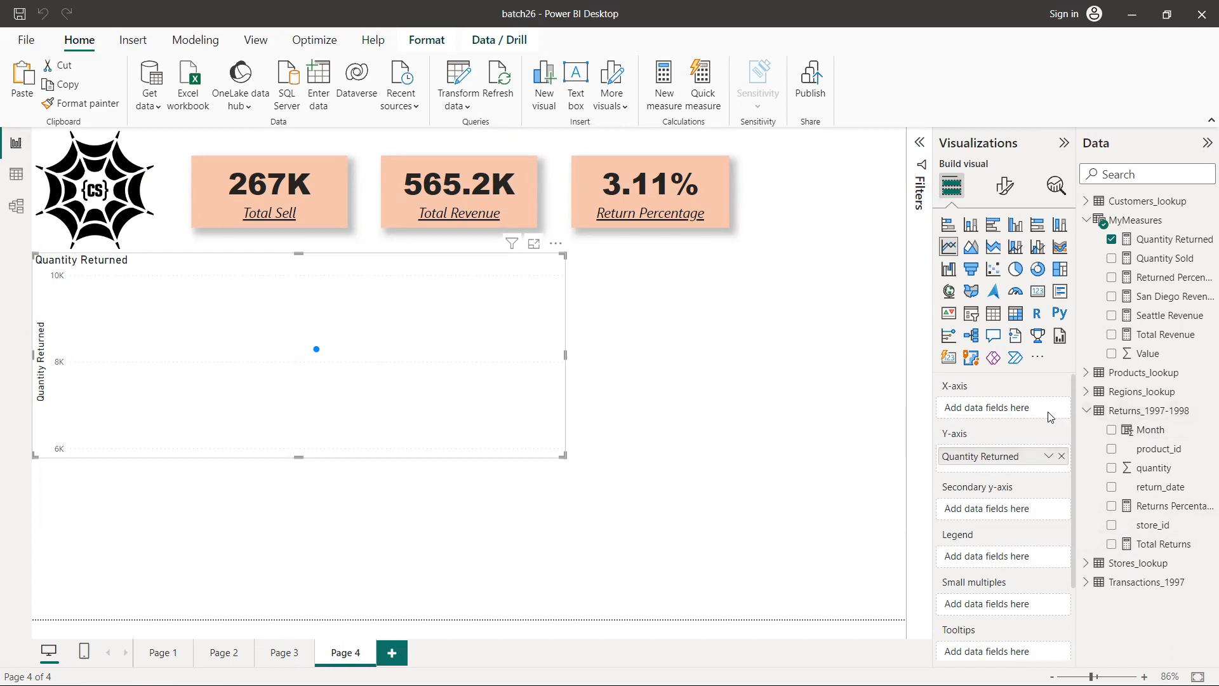
{"action": "left_click_drag", "start_coordinate": [1158, 436], "coordinate": [1009, 410]}
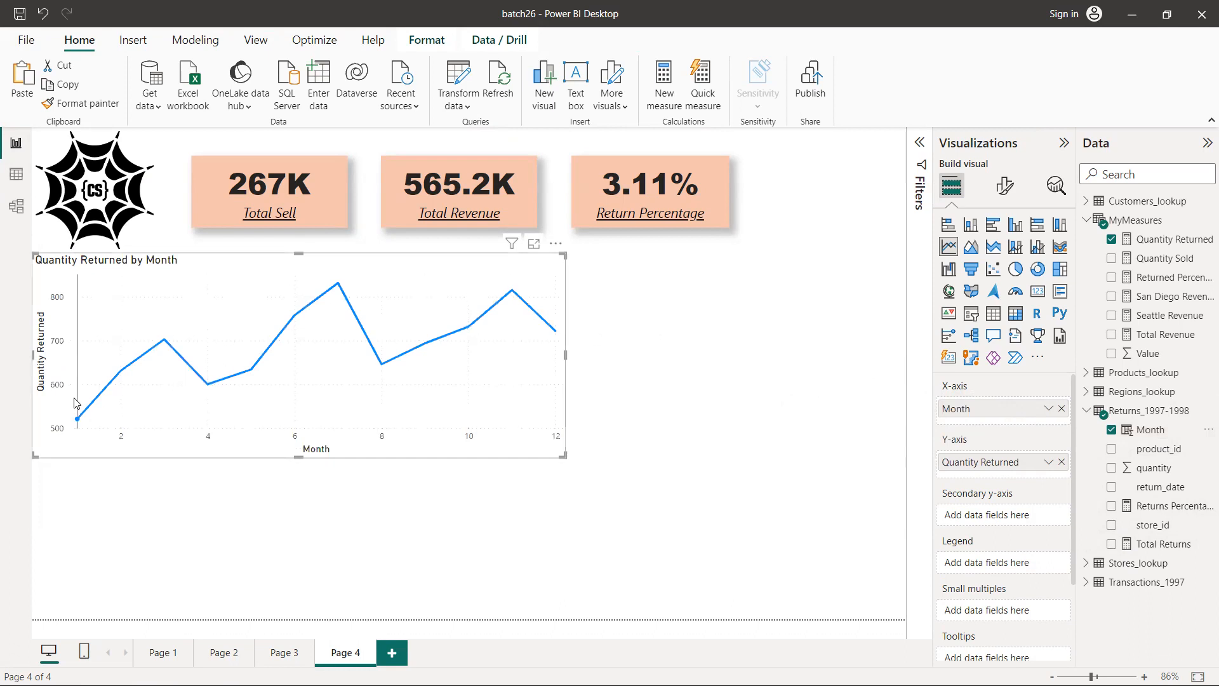
{"action": "mouse_move", "coordinate": [129, 393]}
{"action": "mouse_move", "coordinate": [81, 426]}
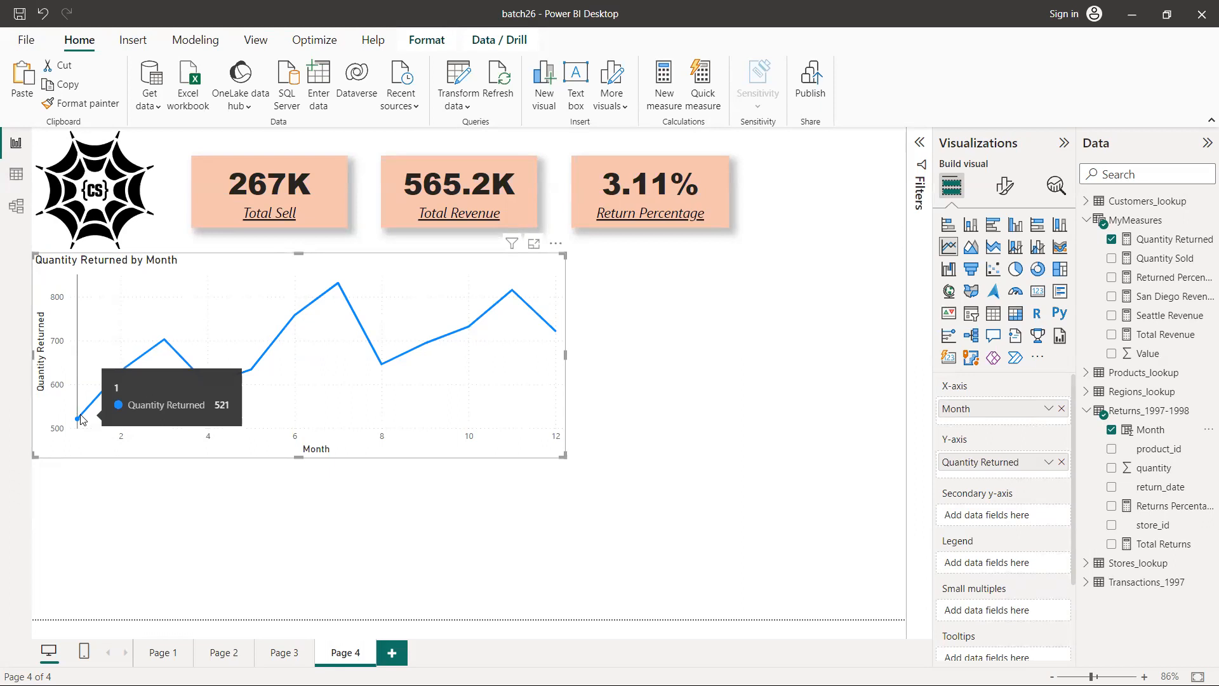
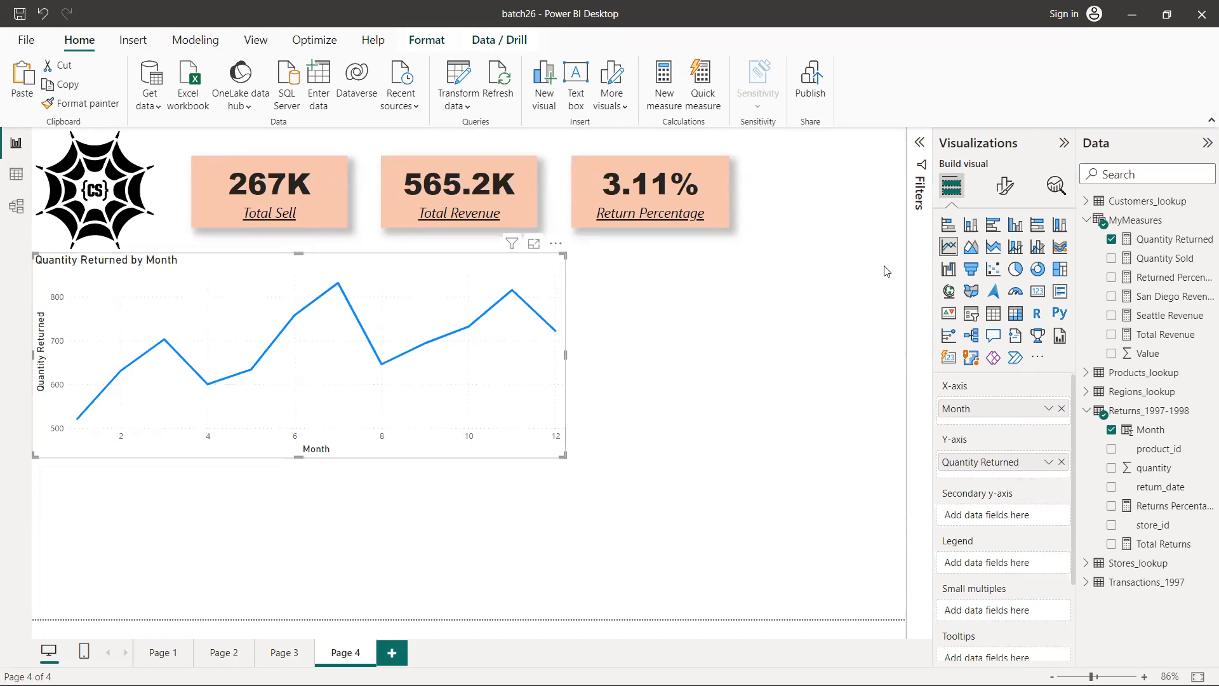
Review the line chart's X-axis and Y-axis formatting options and turn on its zoom slider
{"action": "left_click", "coordinate": [1004, 188]}
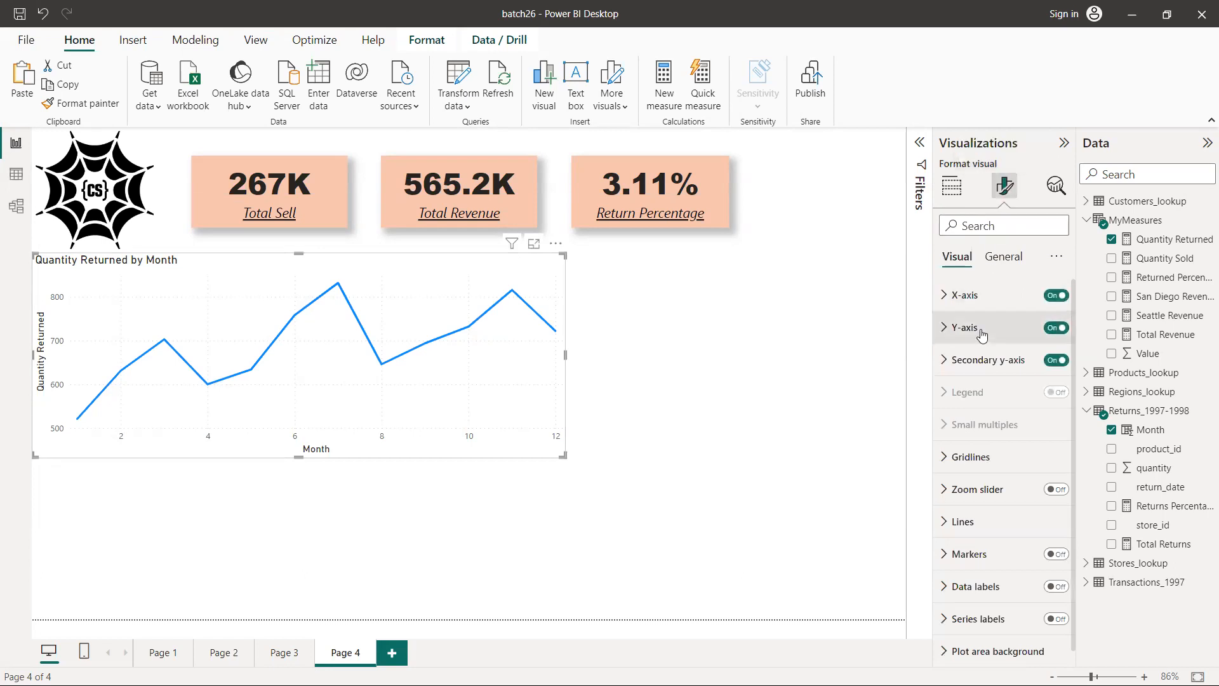
{"action": "left_click", "coordinate": [947, 297]}
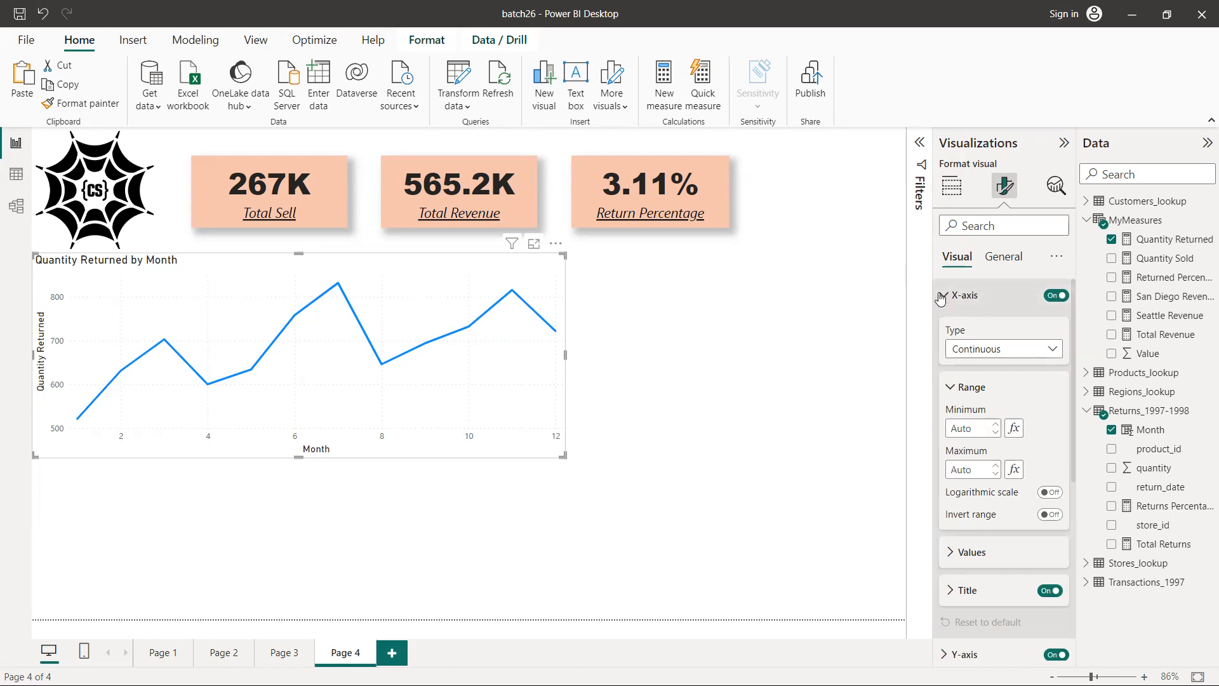
{"action": "left_click", "coordinate": [942, 297]}
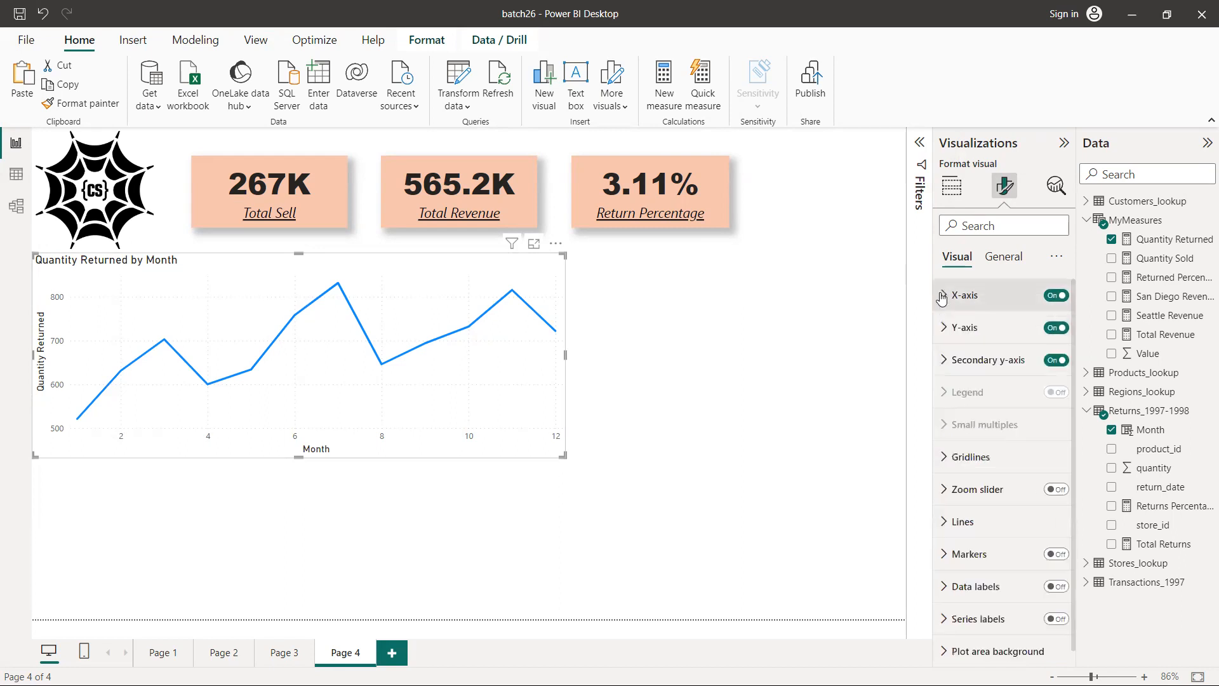
{"action": "left_click", "coordinate": [949, 329]}
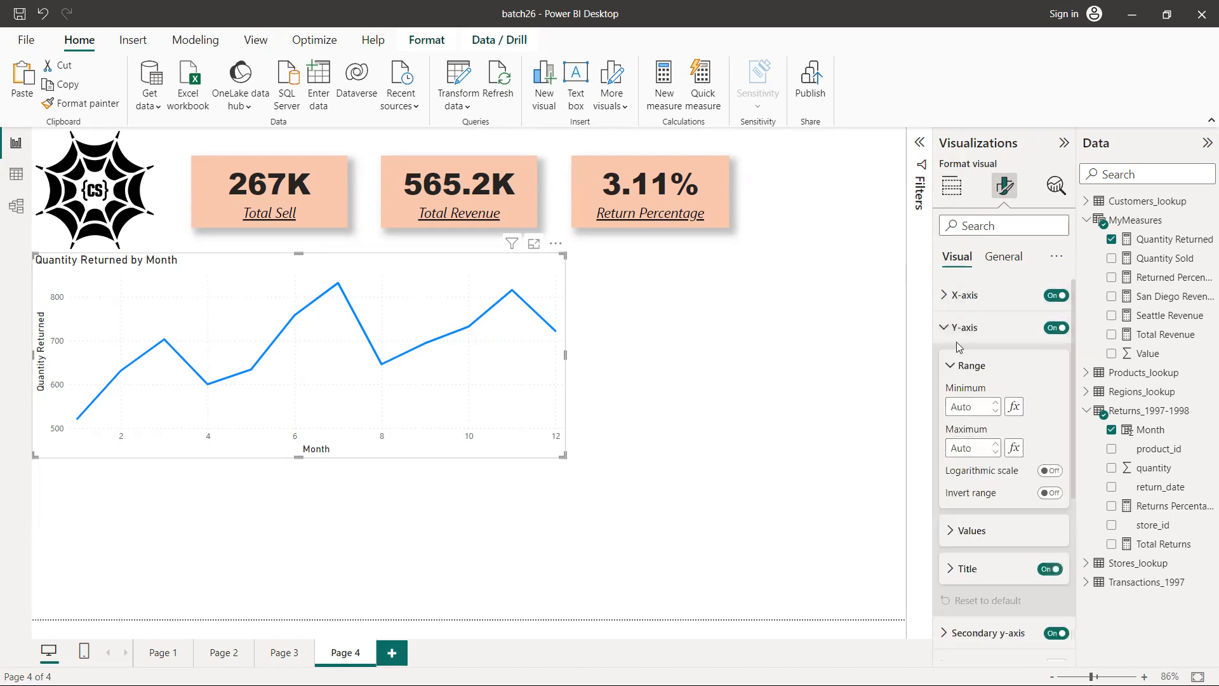
{"action": "left_click", "coordinate": [944, 329]}
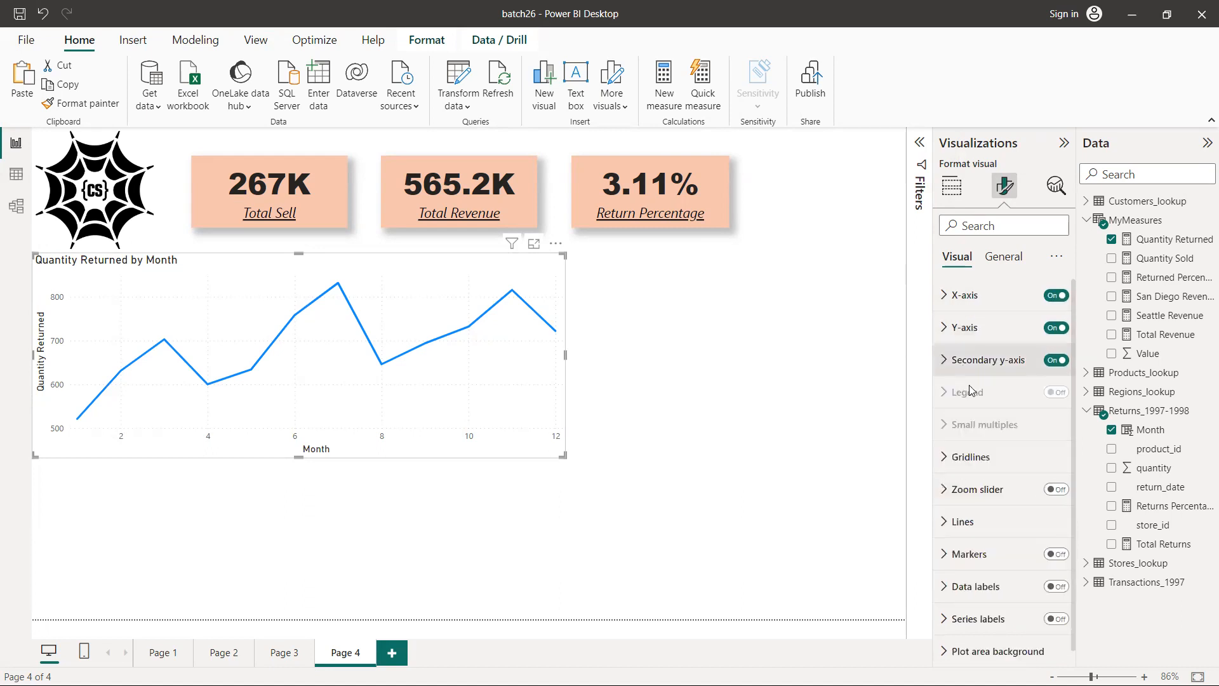
{"action": "scroll", "coordinate": [973, 392], "scroll_direction": "down", "scroll_amount": 1}
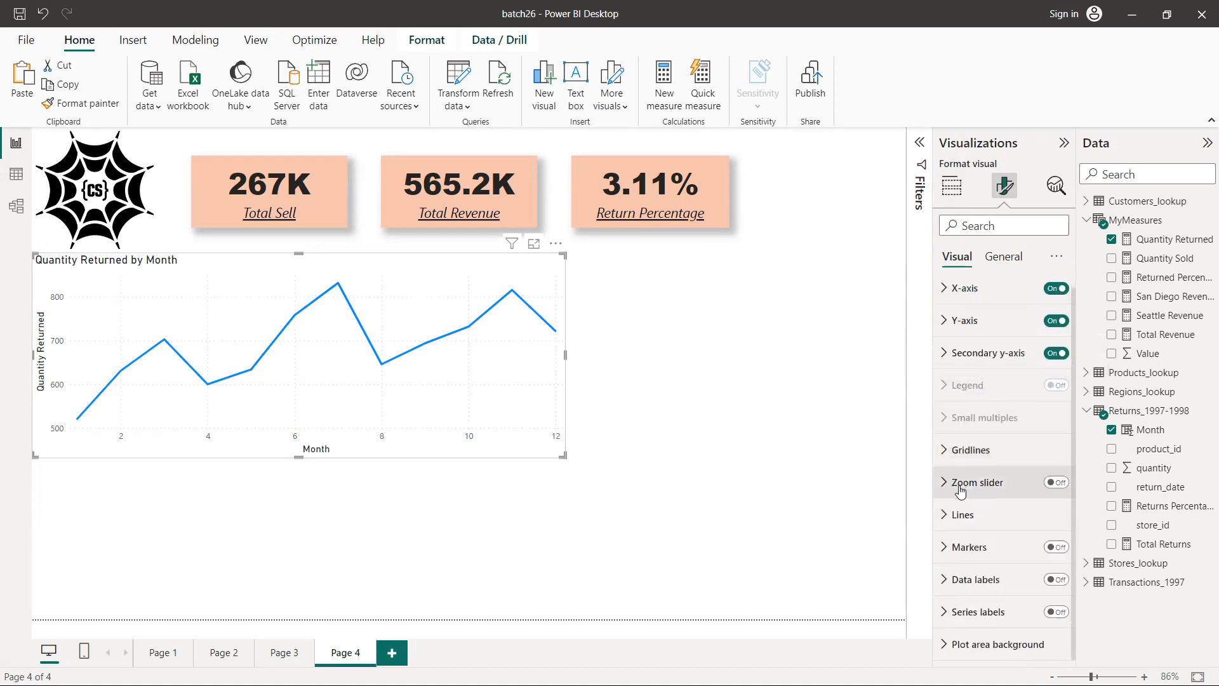
{"action": "left_click", "coordinate": [1057, 484]}
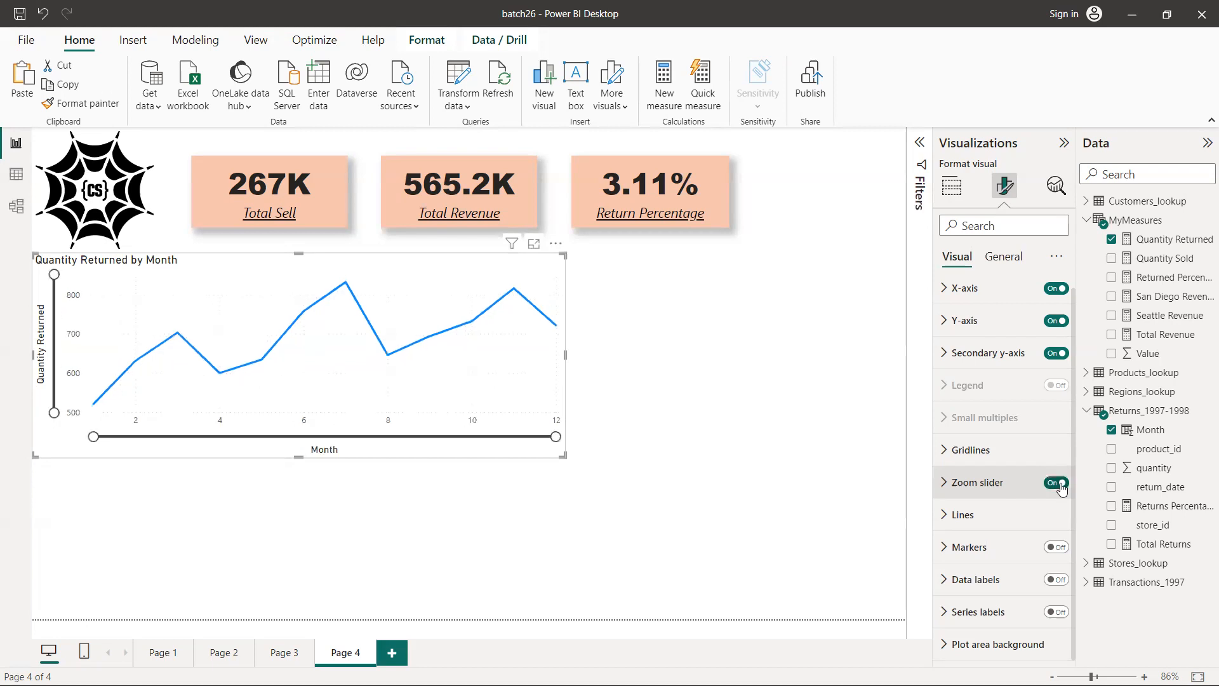
Try out the zoom slider handles on the line chart's month and quantity axes, leaving both at full range
{"action": "left_click_drag", "start_coordinate": [556, 436], "coordinate": [569, 414]}
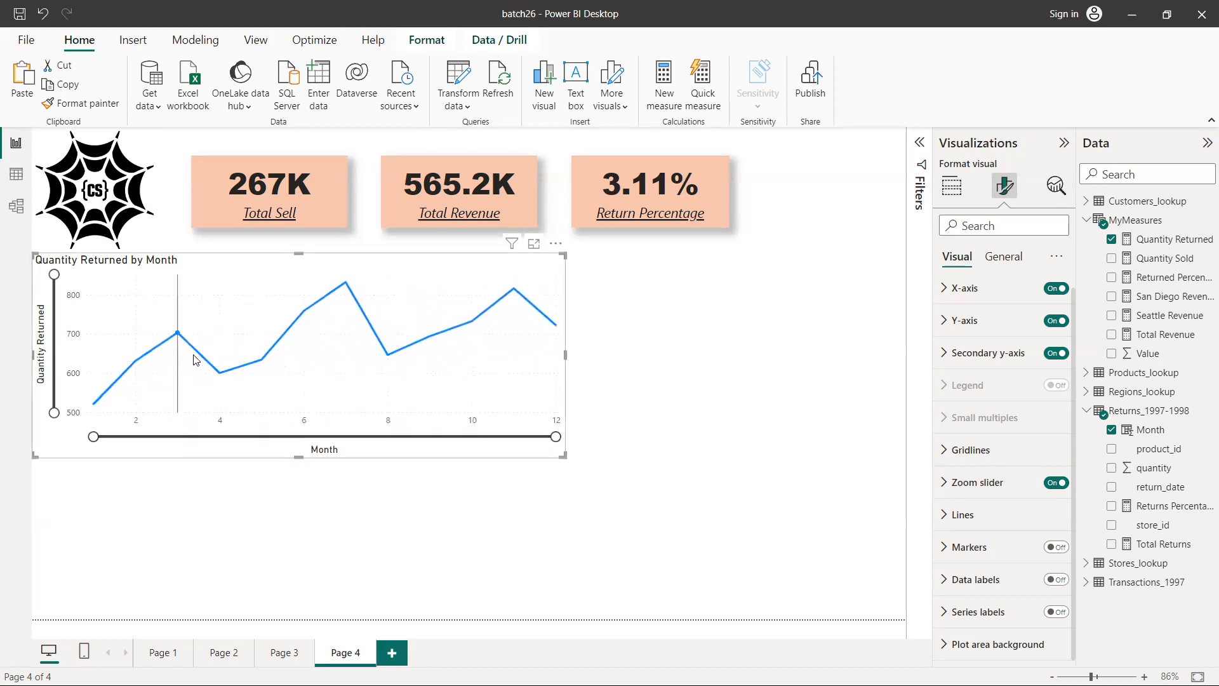
{"action": "mouse_move", "coordinate": [356, 352]}
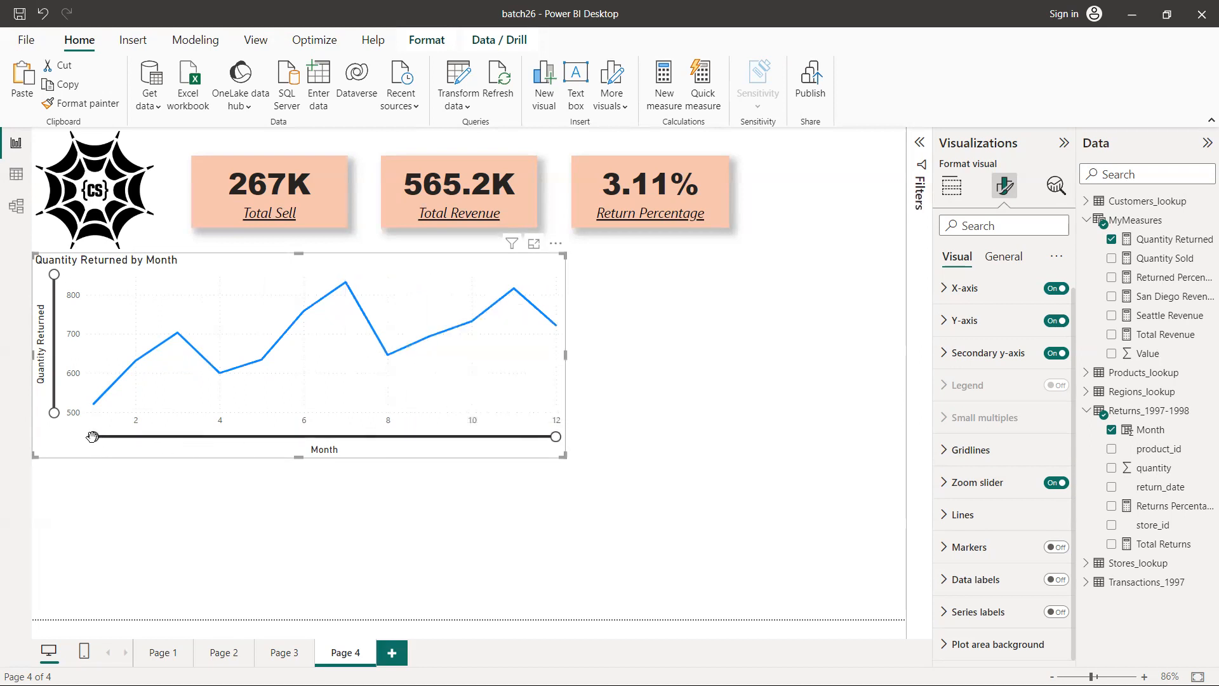
{"action": "mouse_move", "coordinate": [93, 436]}
{"action": "left_mouse_down"}
{"action": "mouse_move", "coordinate": [352, 435]}
{"action": "mouse_move", "coordinate": [93, 436]}
{"action": "left_mouse_up"}
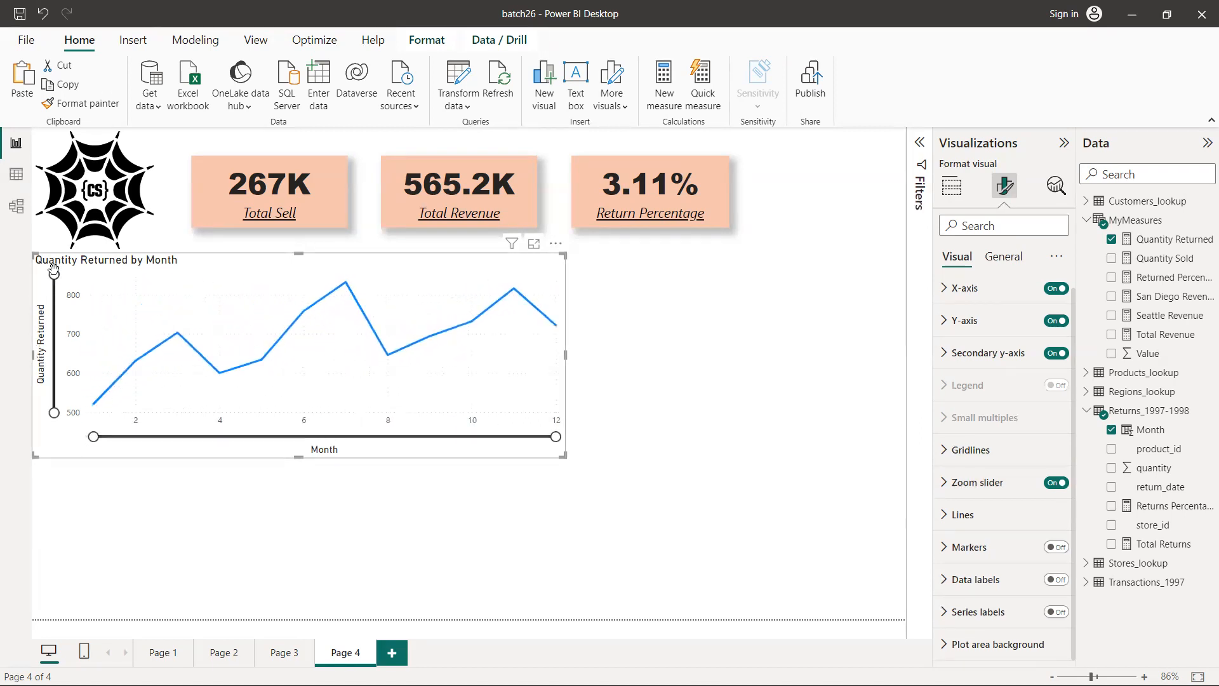
{"action": "mouse_move", "coordinate": [54, 274]}
{"action": "left_mouse_down"}
{"action": "mouse_move", "coordinate": [57, 313]}
{"action": "mouse_move", "coordinate": [54, 274]}
{"action": "left_mouse_up"}
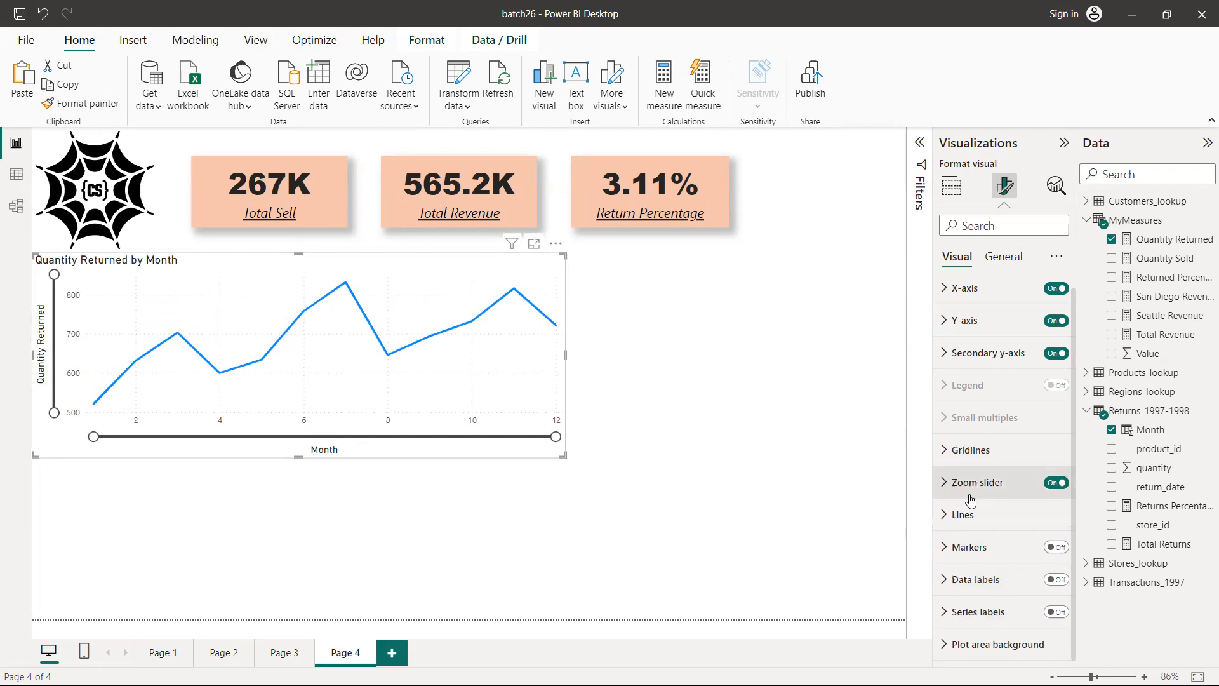
Set the line chart's background to the same light orange as the KPI cards
{"action": "left_click", "coordinate": [997, 268]}
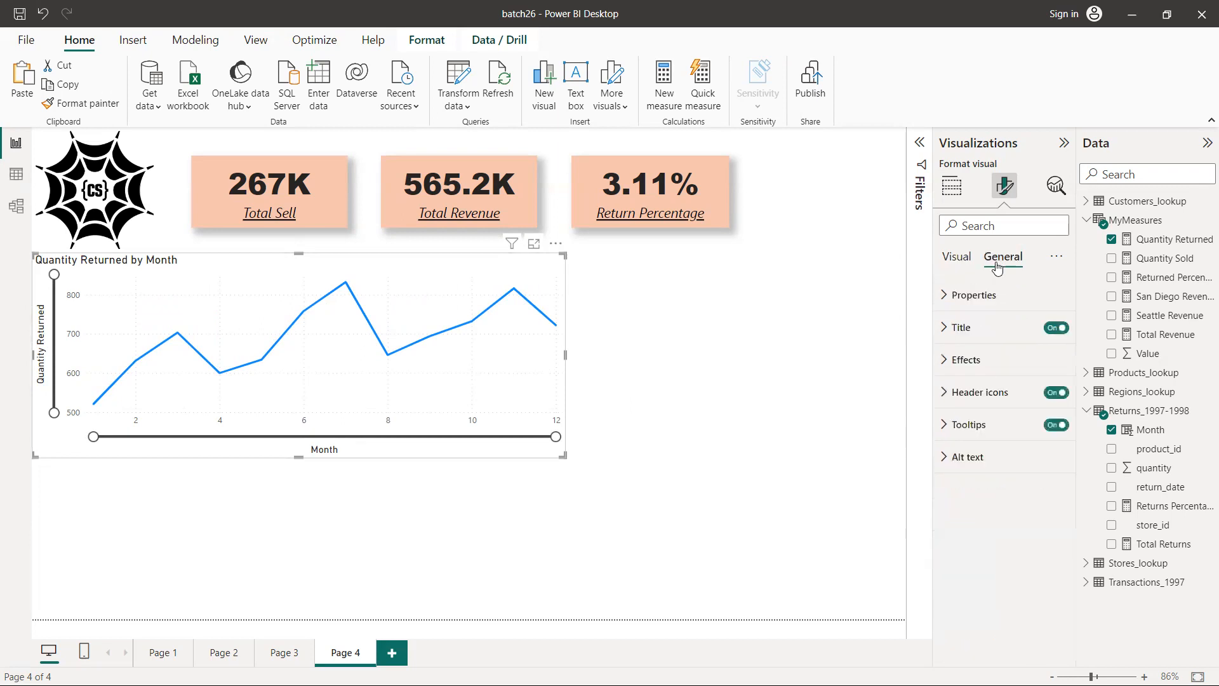
{"action": "left_click", "coordinate": [944, 362]}
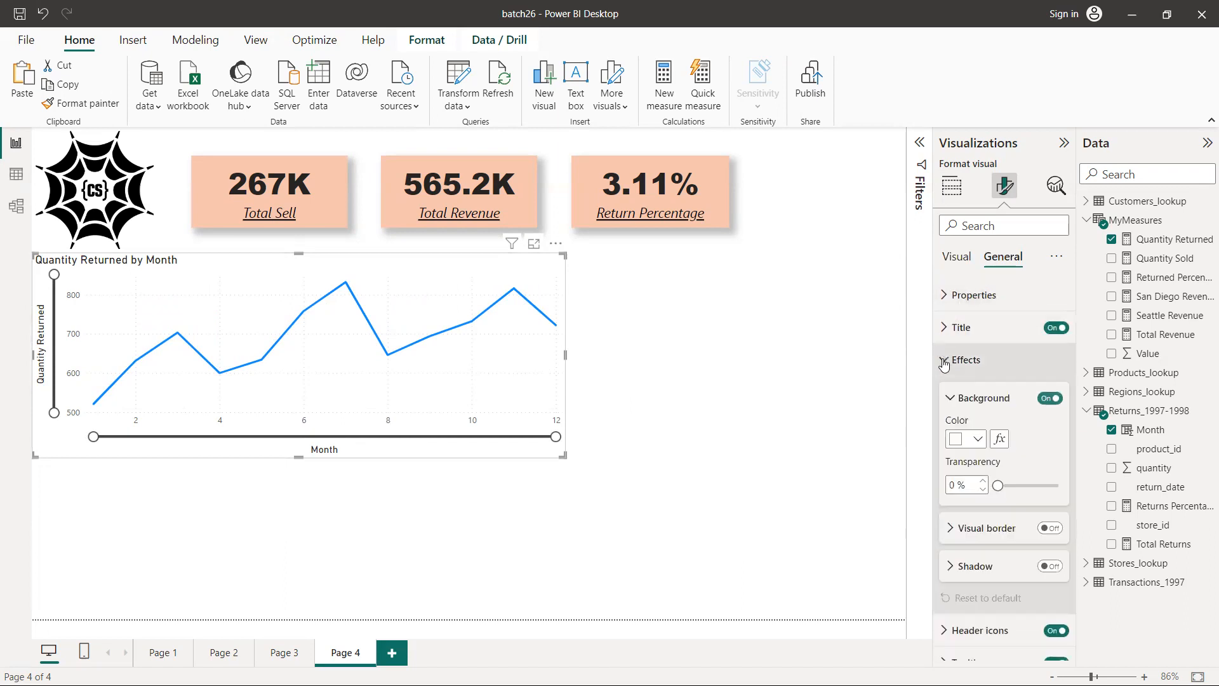
{"action": "left_click", "coordinate": [978, 441]}
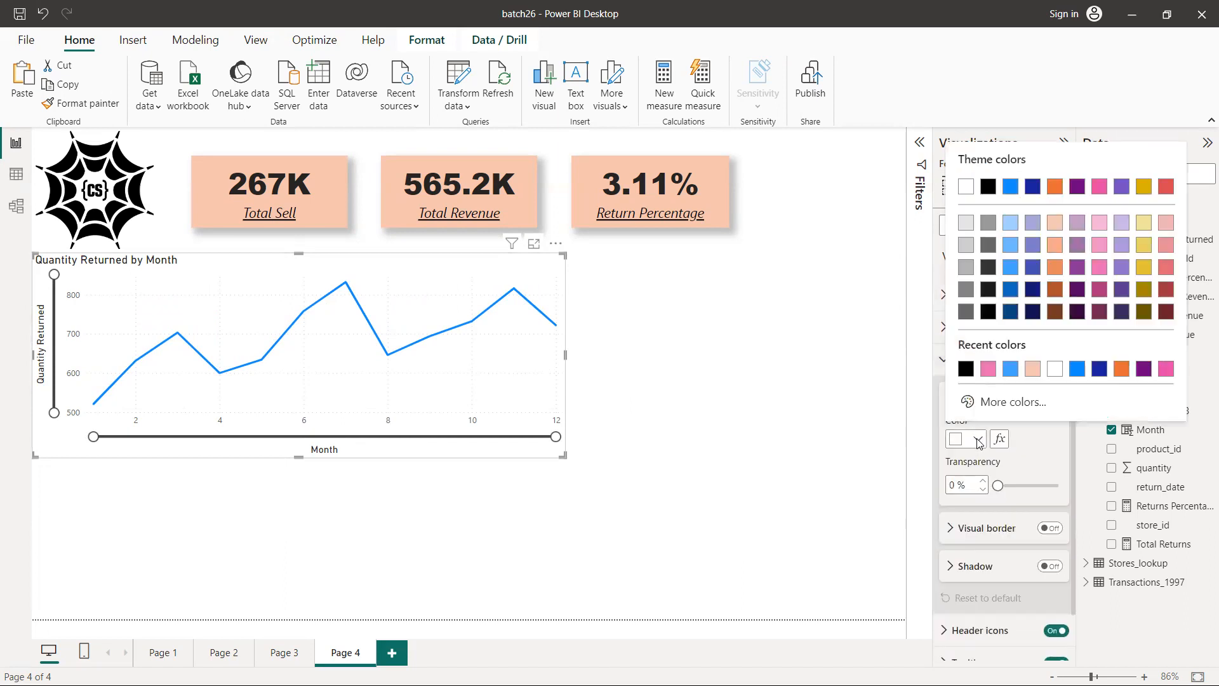
{"action": "left_click", "coordinate": [1032, 369]}
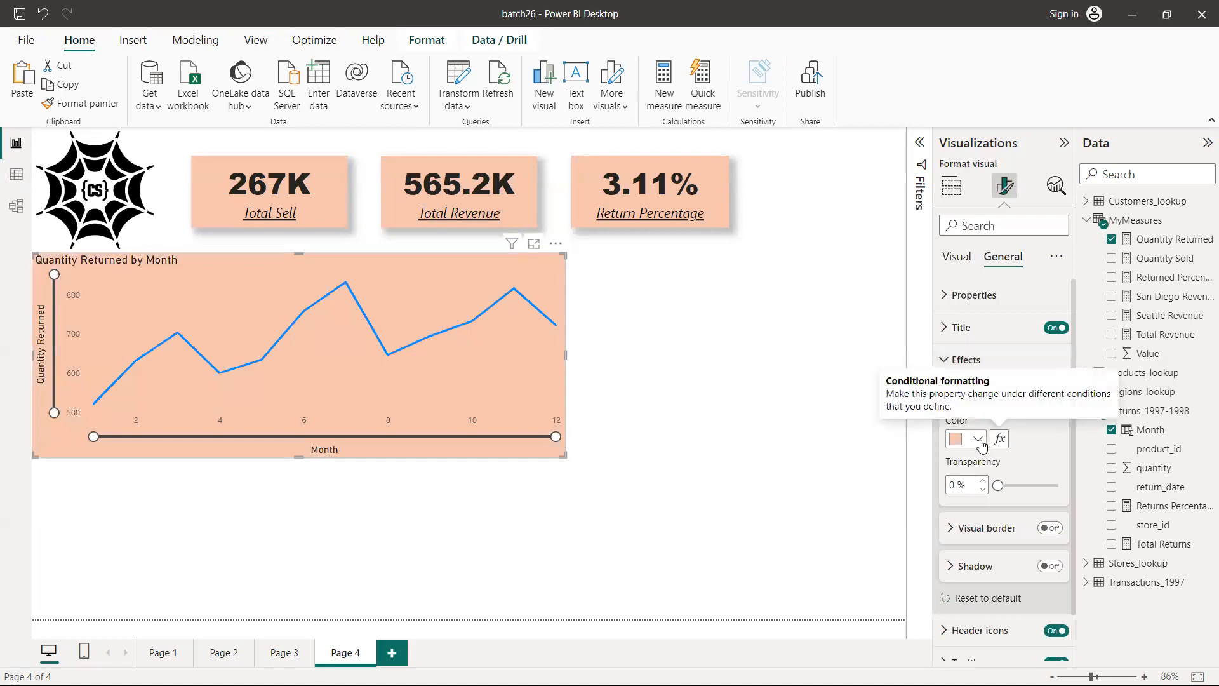
{"action": "left_click", "coordinate": [979, 441]}
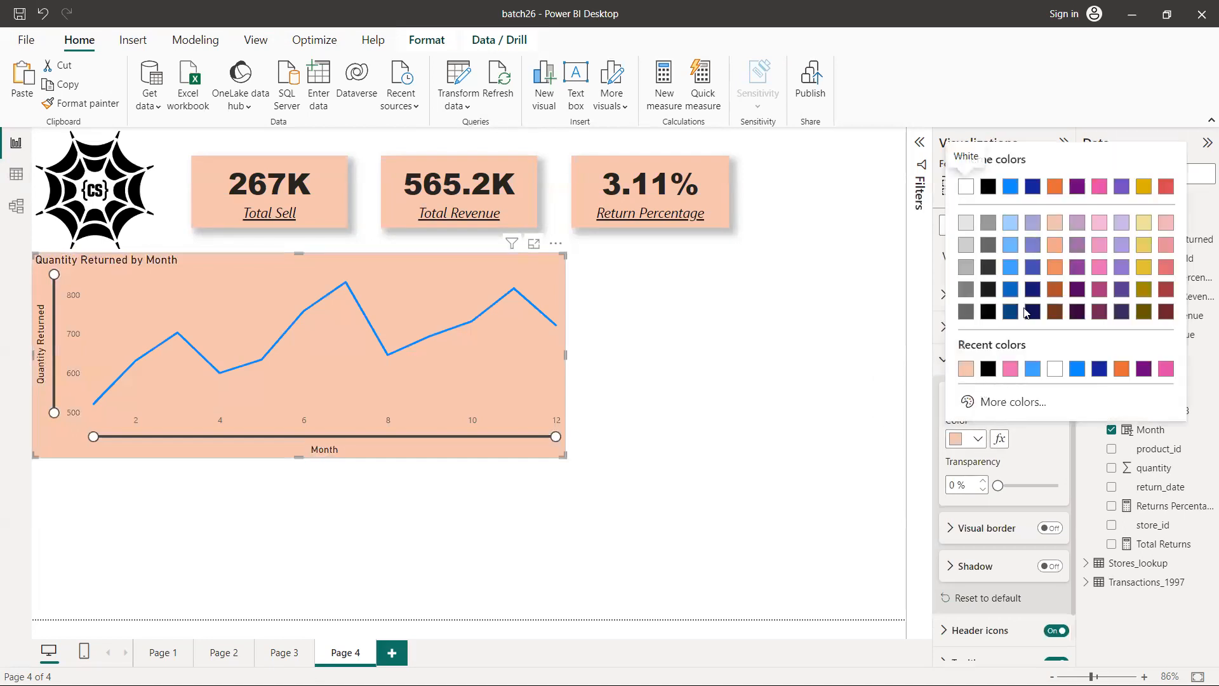
{"action": "left_click", "coordinate": [1055, 224]}
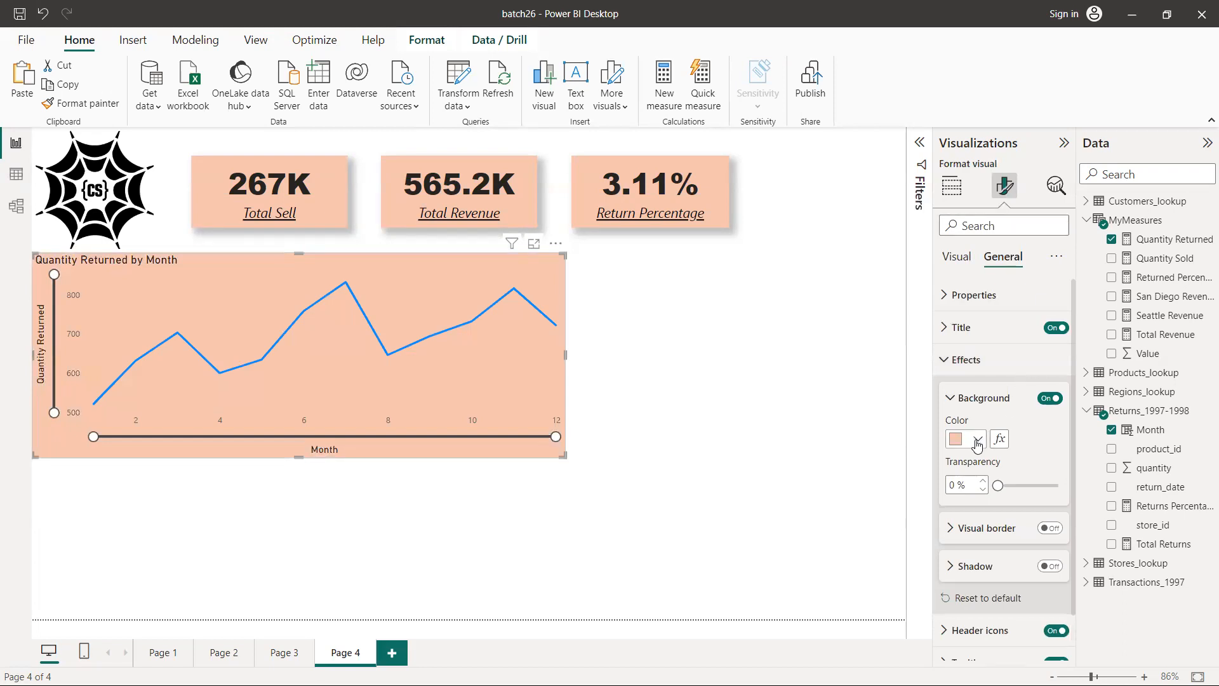
Look for the line chart's border and shadow effects, turn on the shadow, and deselect the chart
{"action": "scroll", "coordinate": [981, 477], "scroll_direction": "down", "scroll_amount": 1}
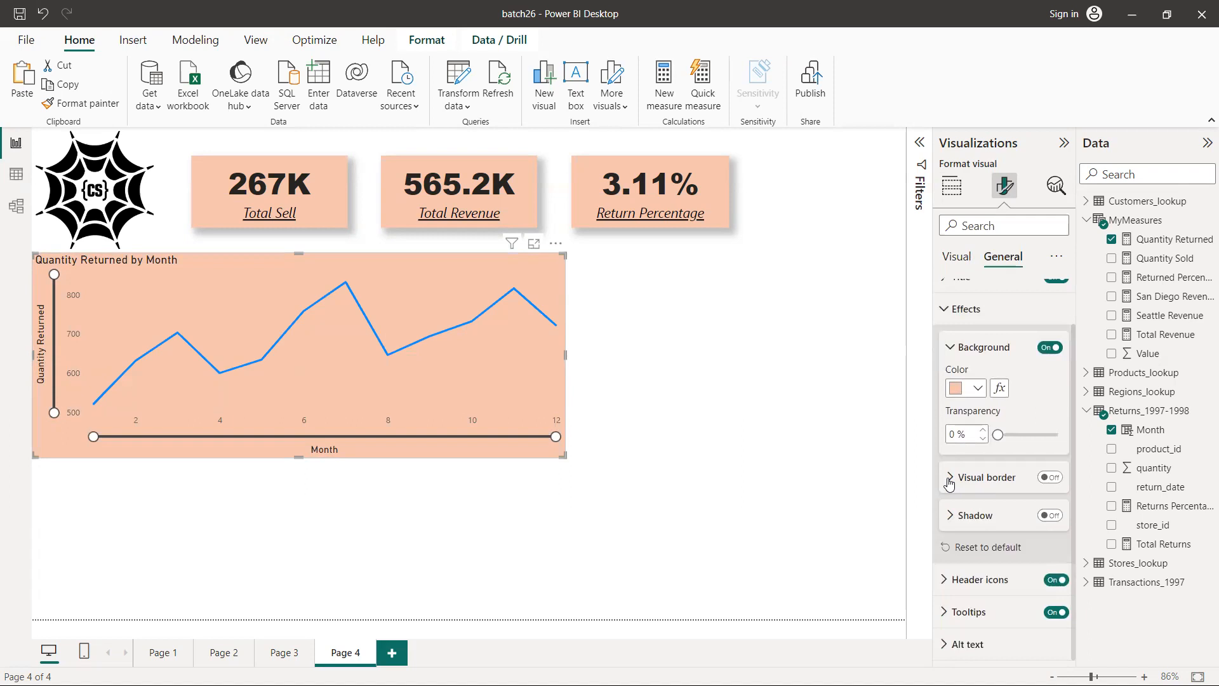
{"action": "left_click", "coordinate": [950, 483]}
{"action": "left_click", "coordinate": [950, 481]}
{"action": "left_click", "coordinate": [1051, 516]}
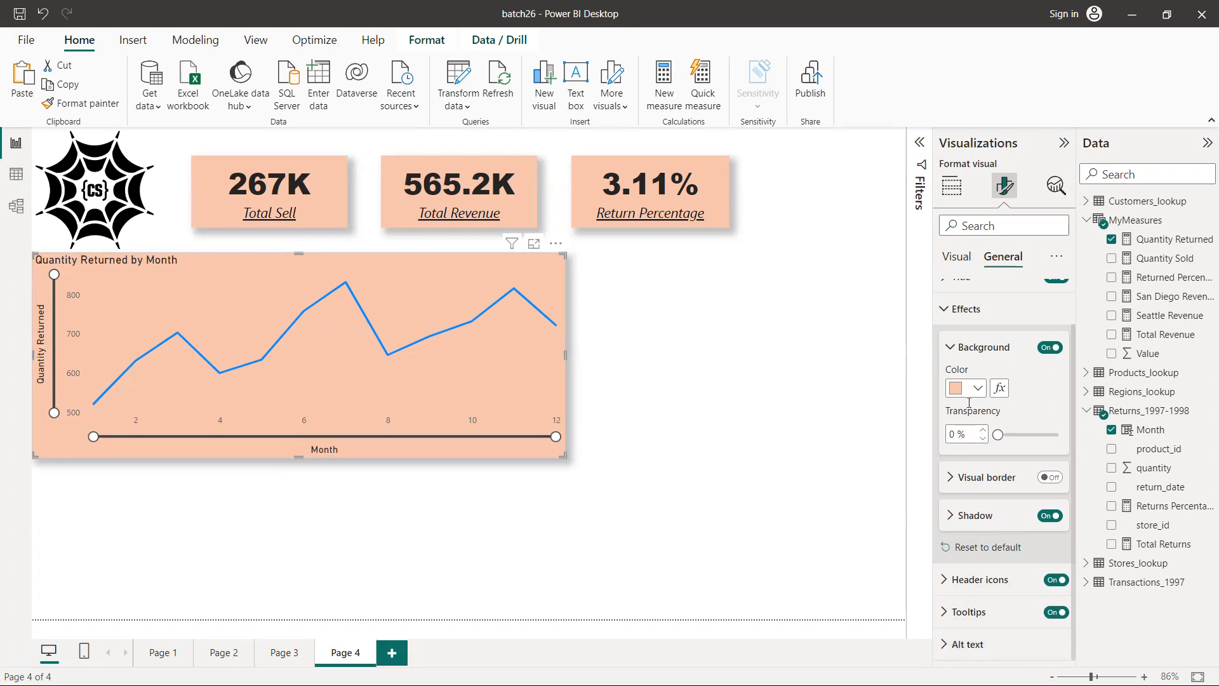
{"action": "scroll", "coordinate": [1007, 523], "scroll_direction": "up", "scroll_amount": 2}
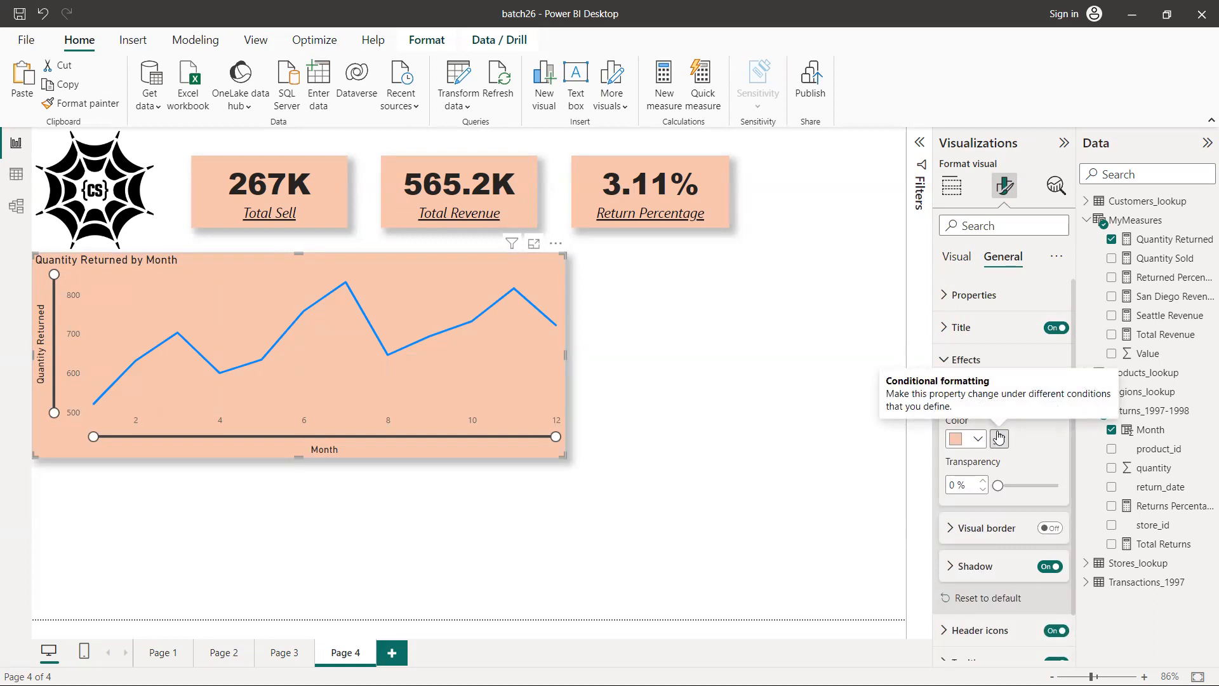
{"action": "left_click", "coordinate": [699, 377]}
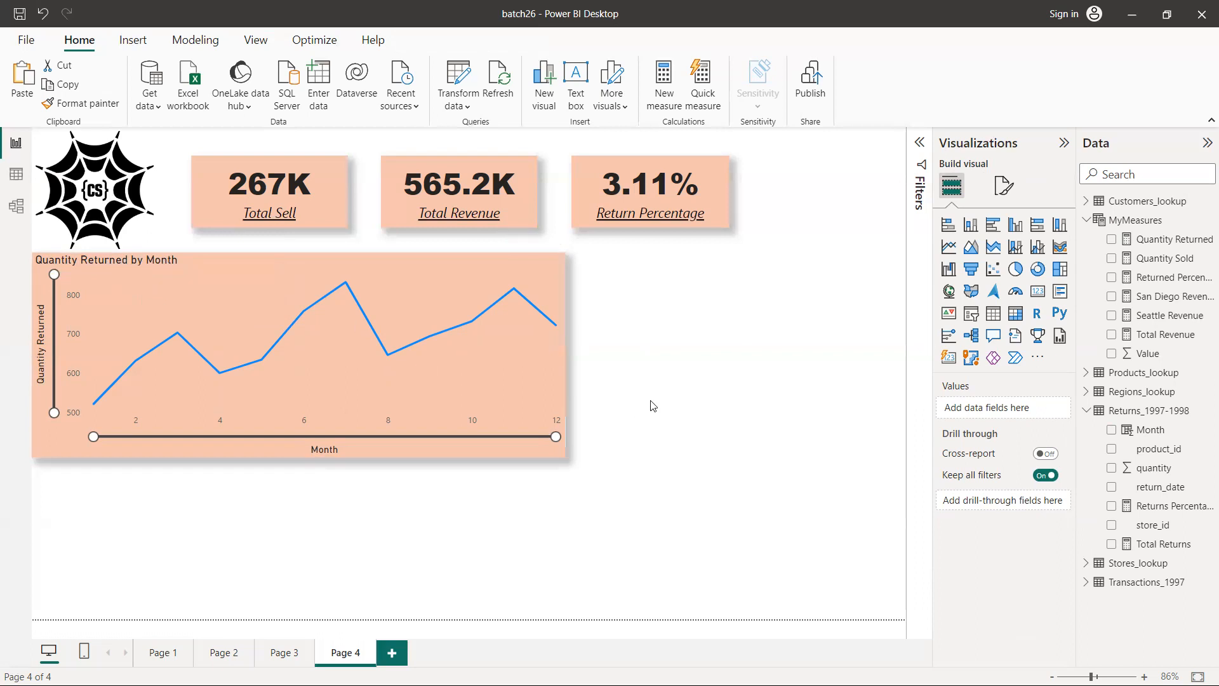
Check the sketch for the brand share visual and insert a donut chart below the line chart
{"action": "key", "text": "alt+Tab"}
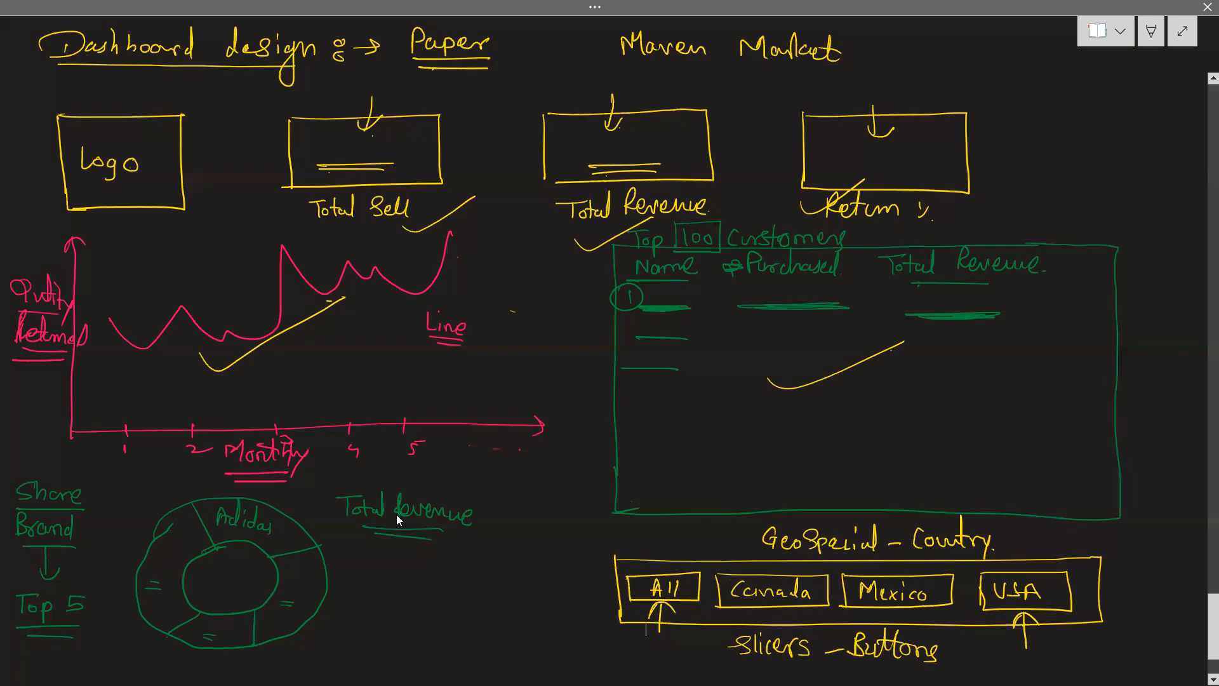
{"action": "key", "text": "alt+Tab"}
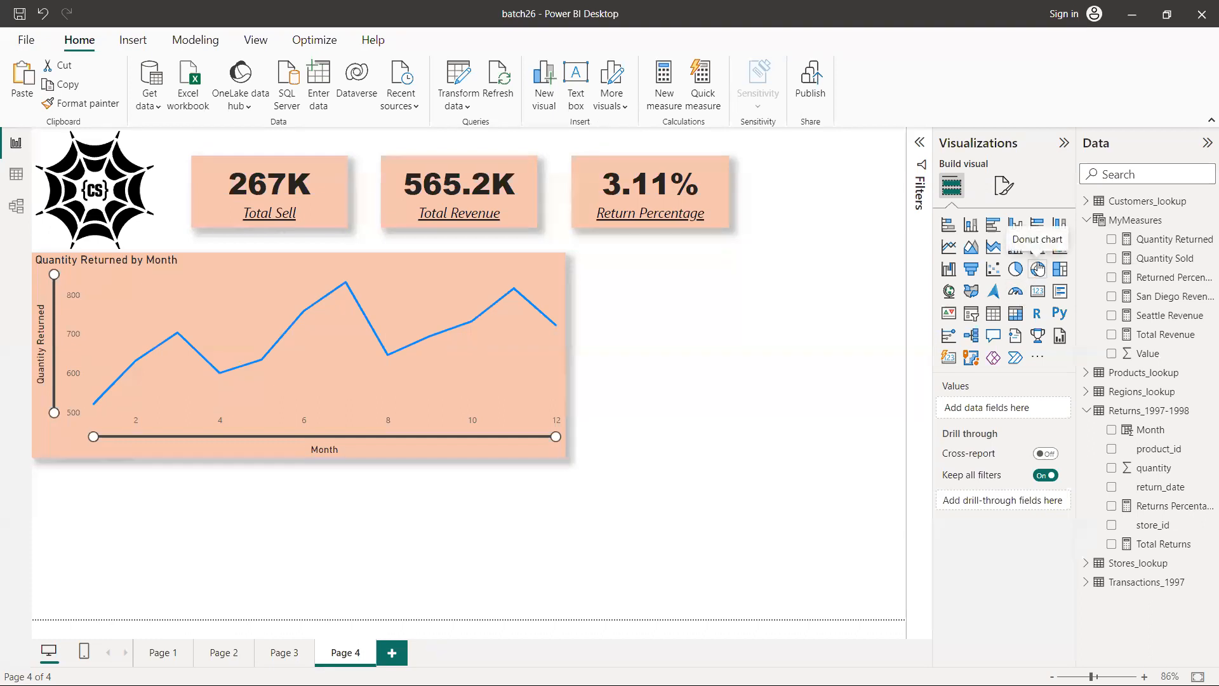
{"action": "left_click", "coordinate": [1038, 269]}
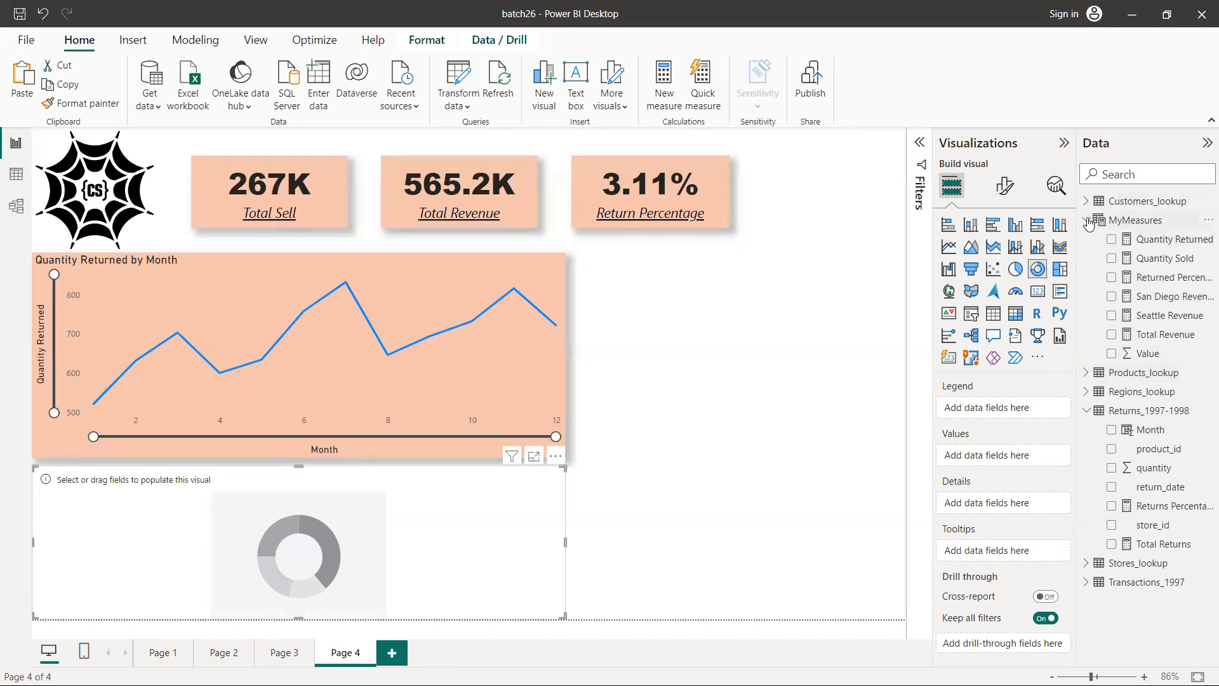
Assign the product_brand field of the Products_lookup table to the donut chart's legend
{"action": "left_click", "coordinate": [1087, 220]}
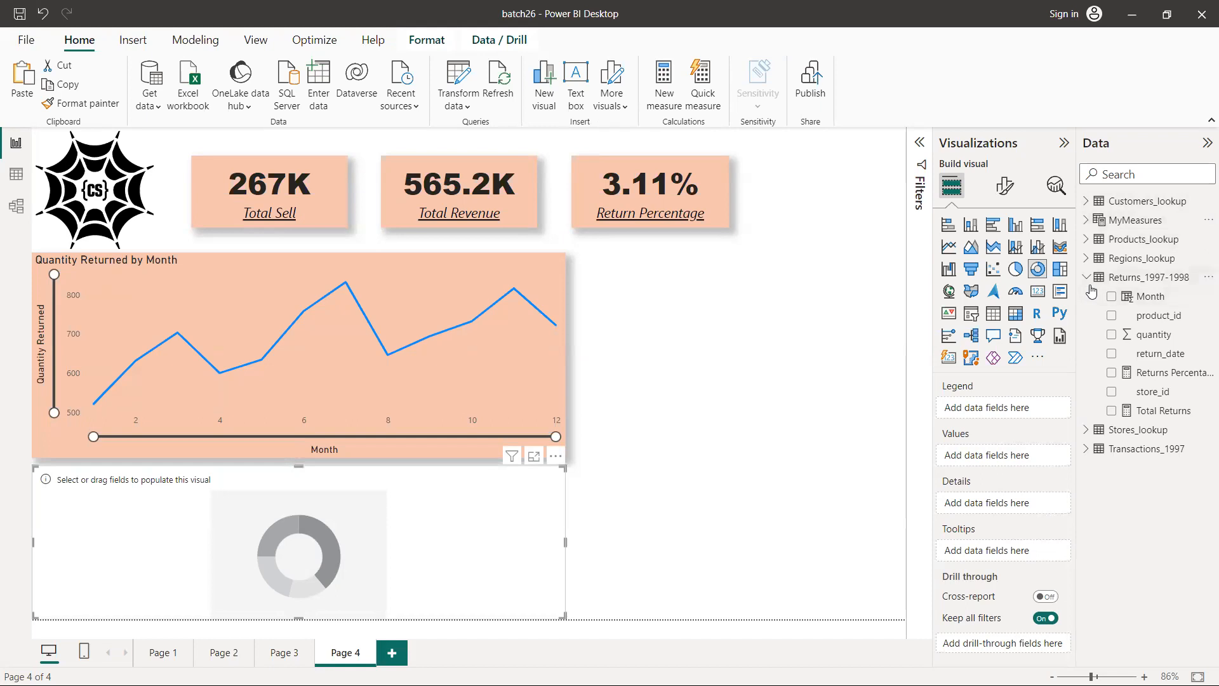
{"action": "left_click", "coordinate": [1087, 278]}
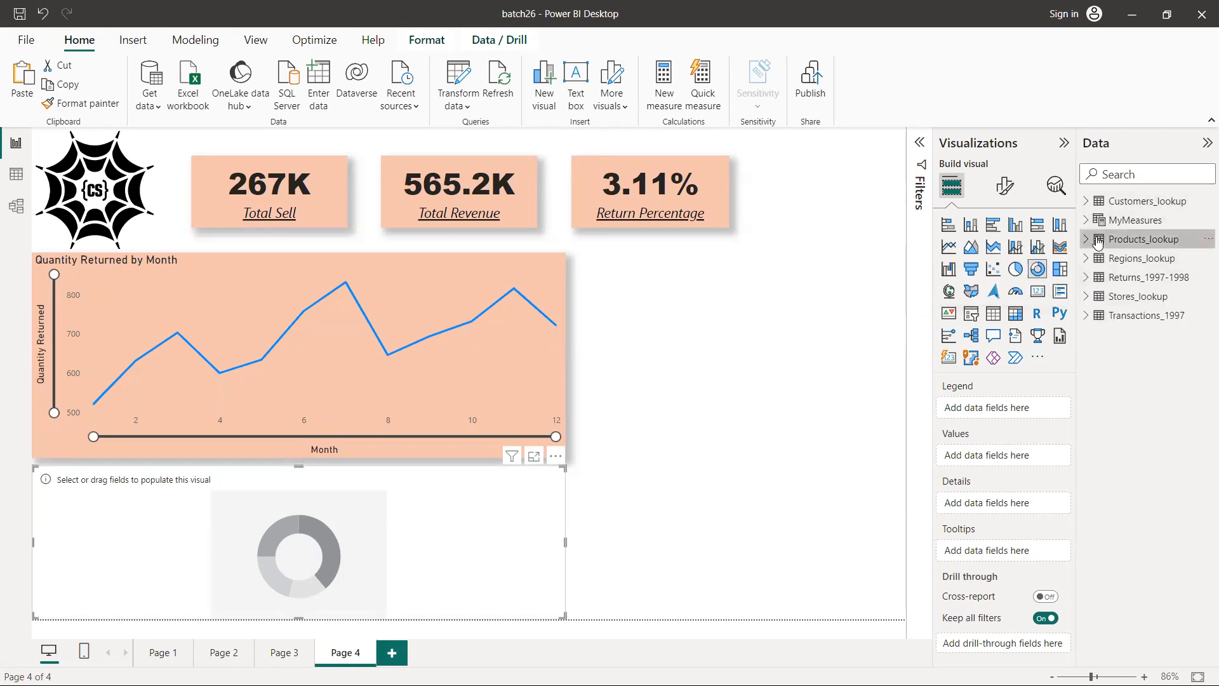
{"action": "left_click", "coordinate": [1098, 242]}
{"action": "left_click", "coordinate": [1087, 242]}
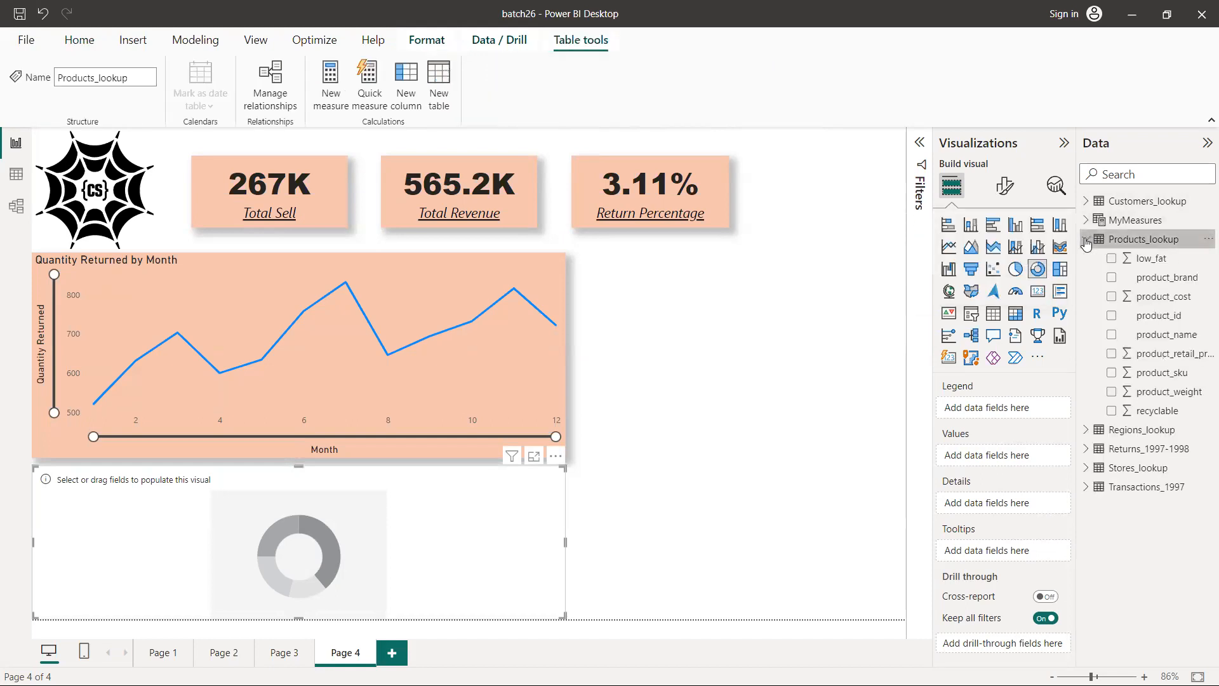
{"action": "left_click_drag", "start_coordinate": [1143, 283], "coordinate": [1030, 400]}
{"action": "left_click_drag", "start_coordinate": [1002, 416], "coordinate": [1001, 411]}
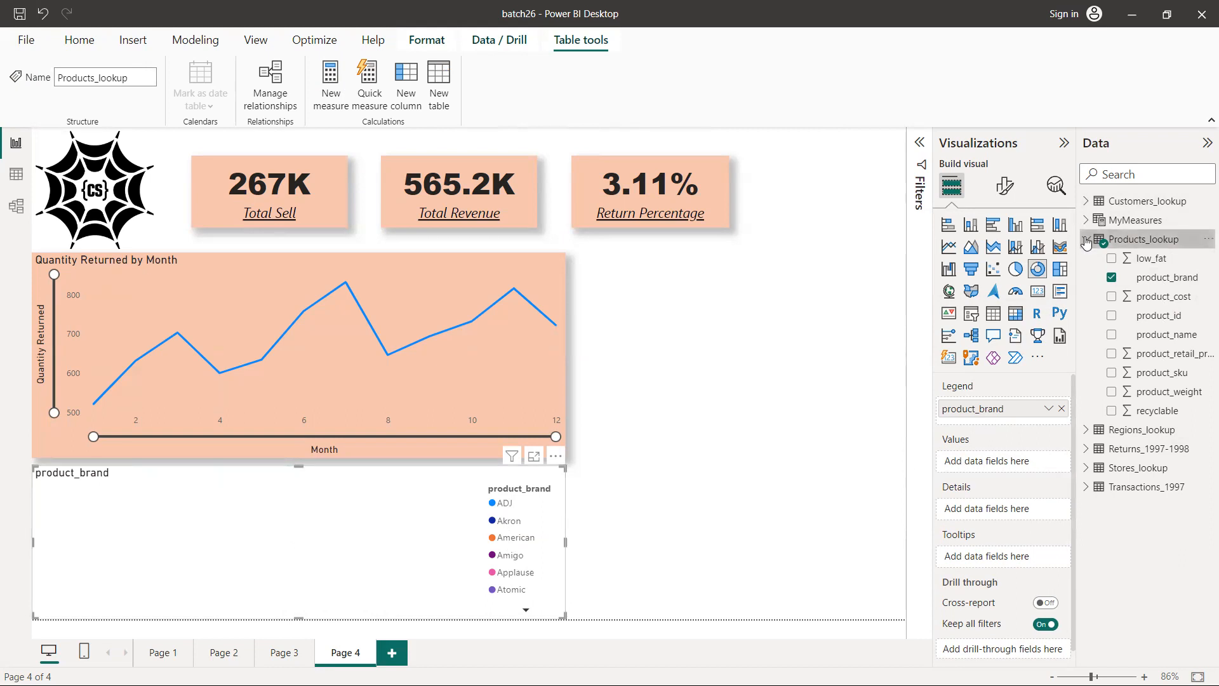
Check the sketch for the donut chart's measure and assign Total Revenue from MyMeasures to its values
{"action": "left_click", "coordinate": [1087, 240]}
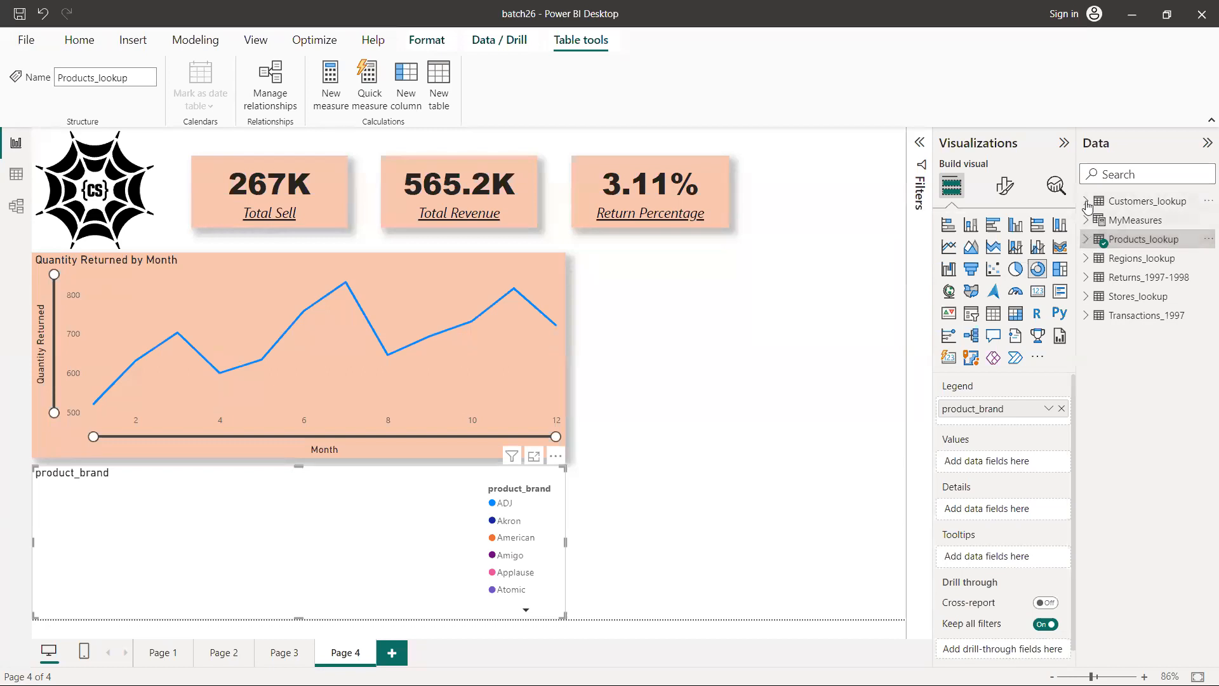
{"action": "left_click", "coordinate": [1089, 219]}
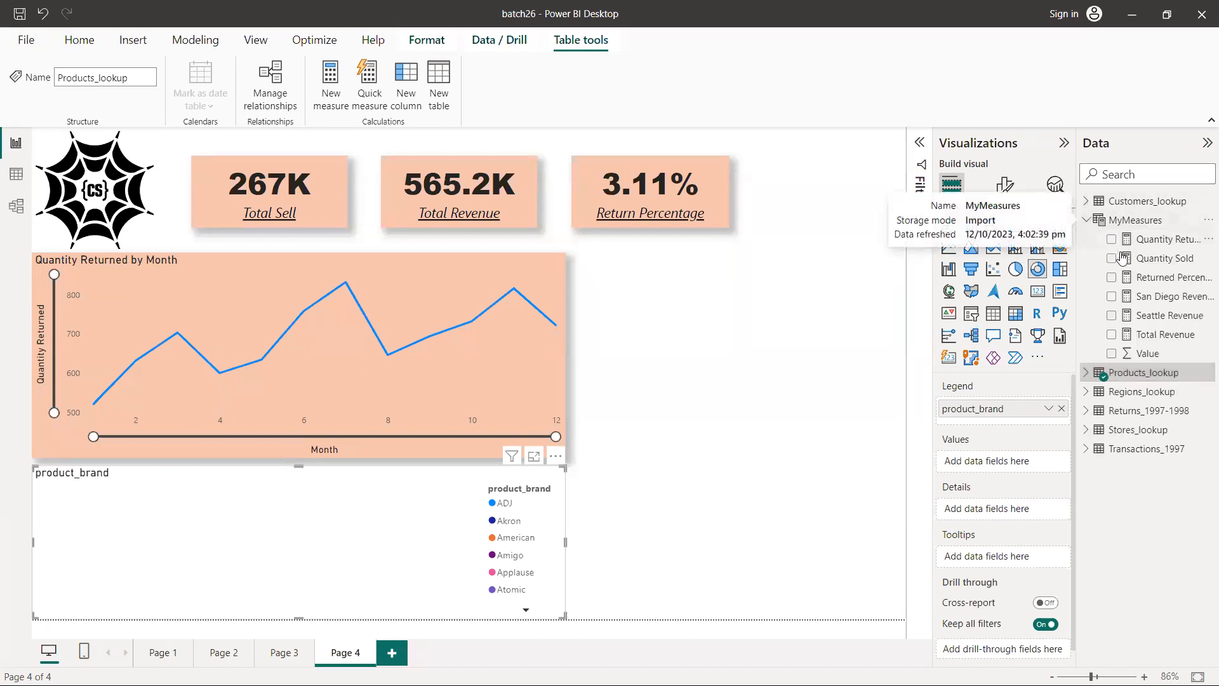
{"action": "key", "text": "alt+Tab"}
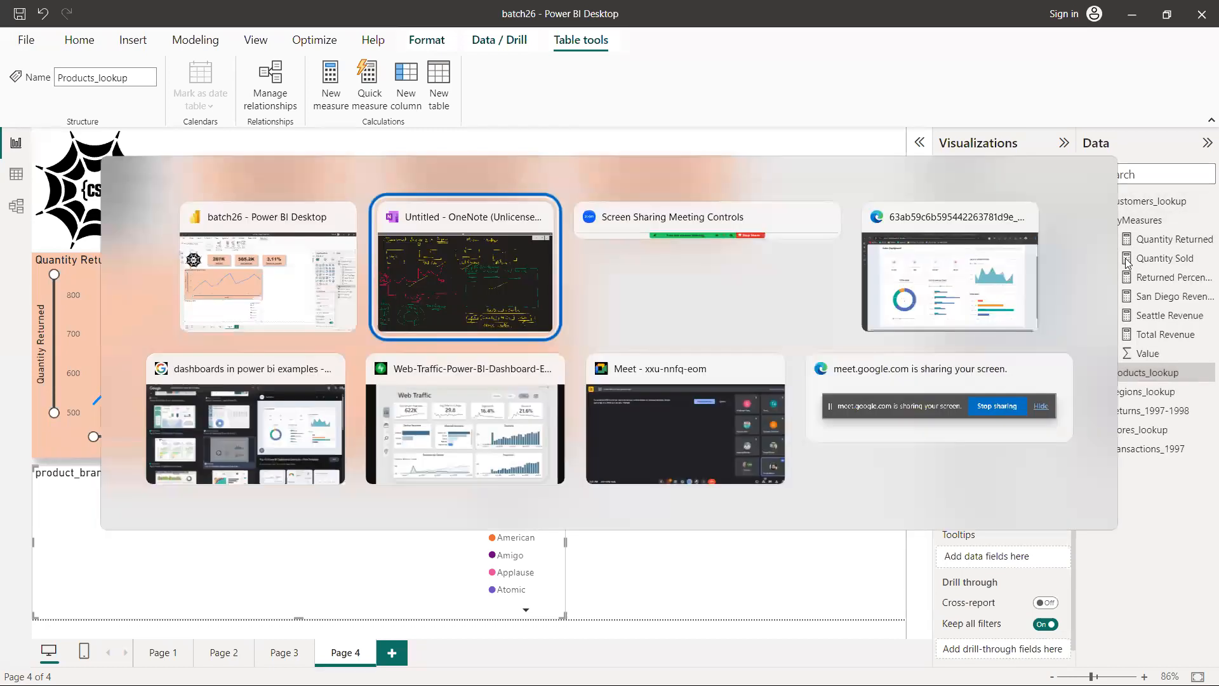
{"action": "key", "text": "alt+Tab"}
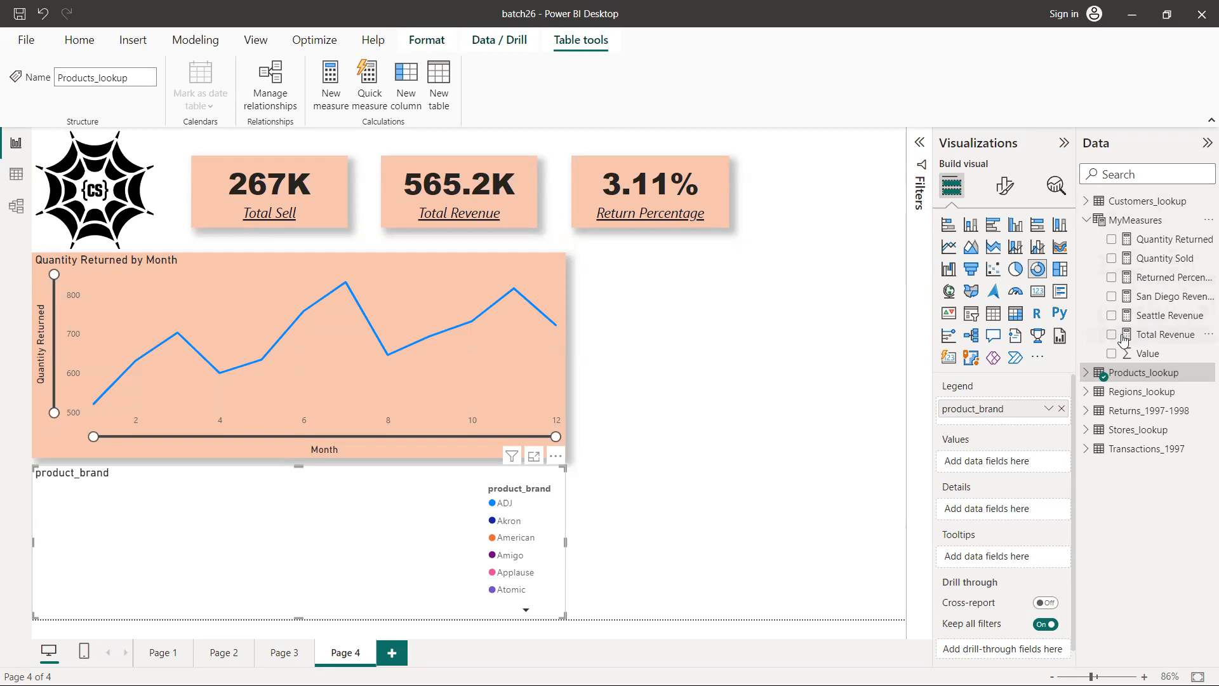
{"action": "left_click_drag", "start_coordinate": [1133, 337], "coordinate": [995, 466]}
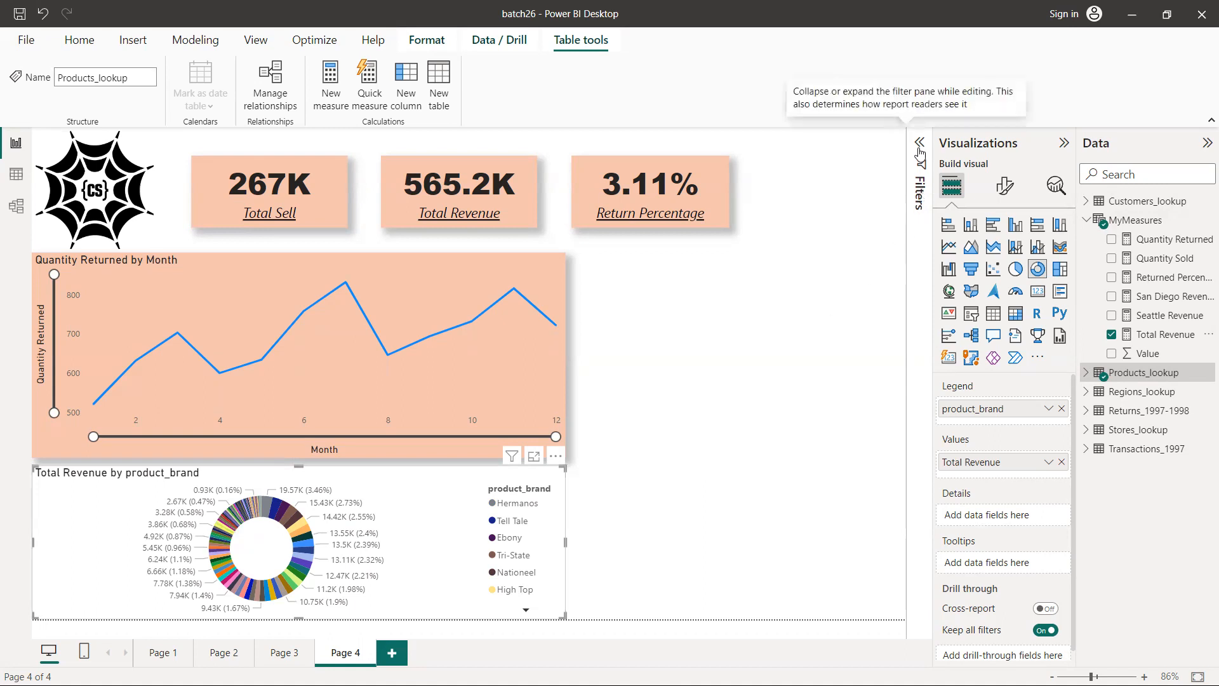
Set the donut chart's product_brand filter to Top N, showing the top 5 items
{"action": "left_click", "coordinate": [920, 147]}
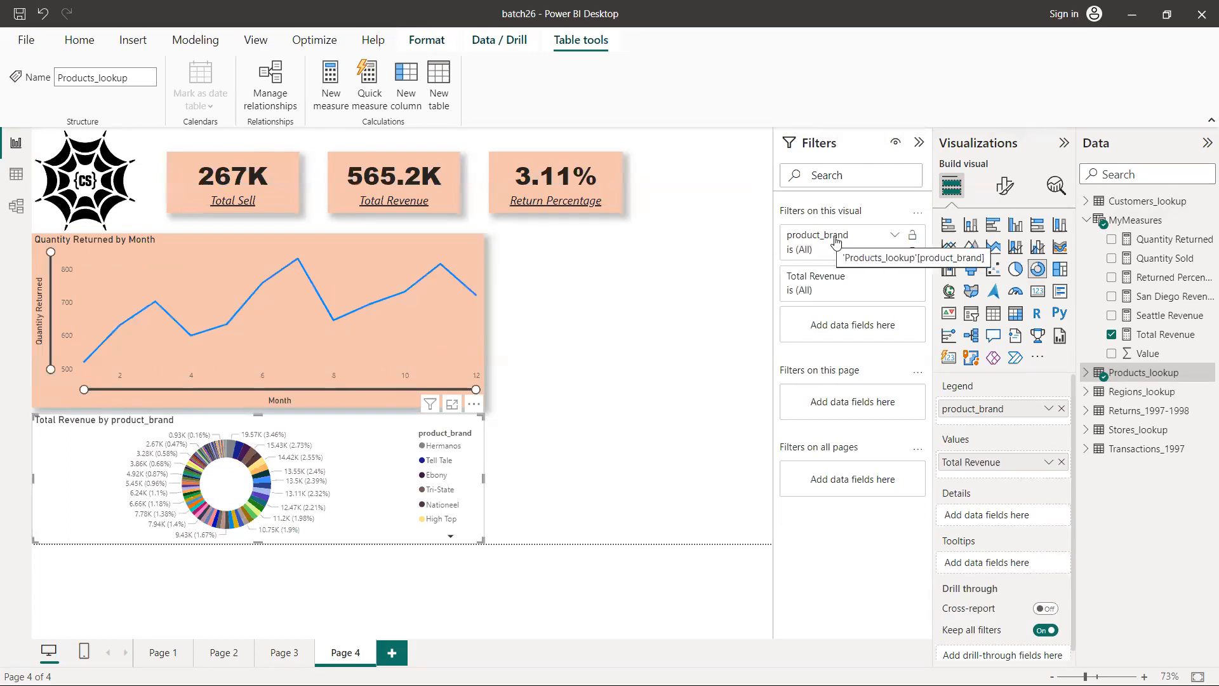
{"action": "left_click", "coordinate": [896, 240]}
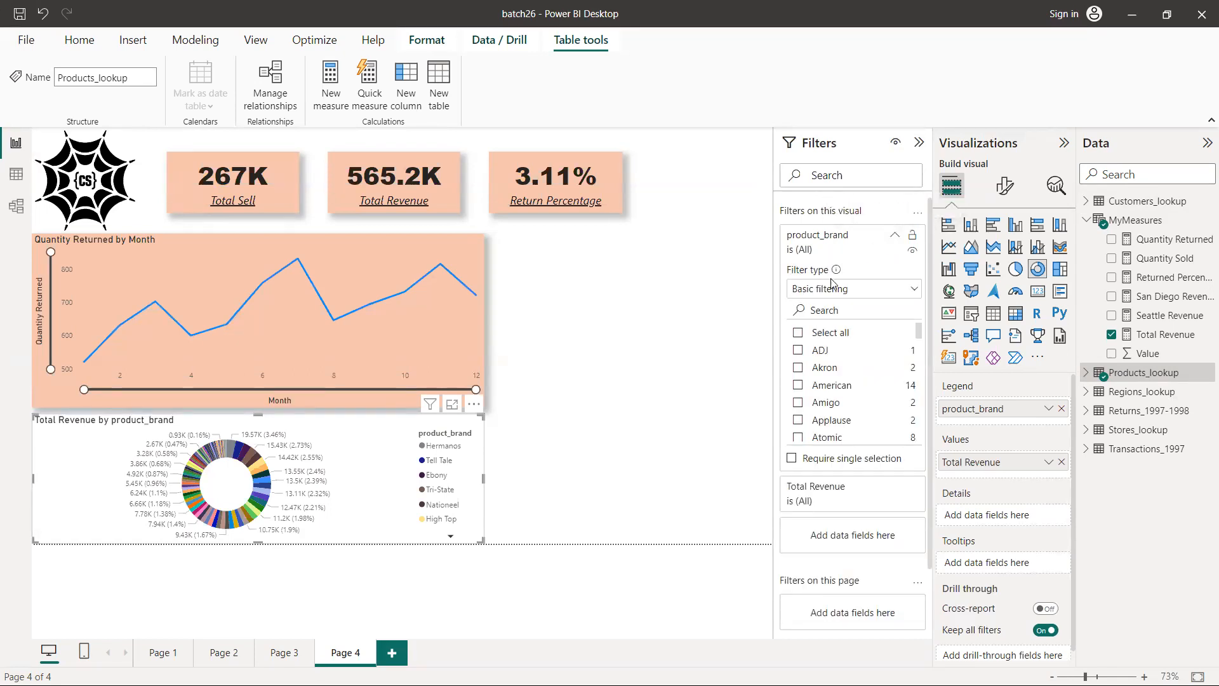
{"action": "left_click", "coordinate": [859, 292]}
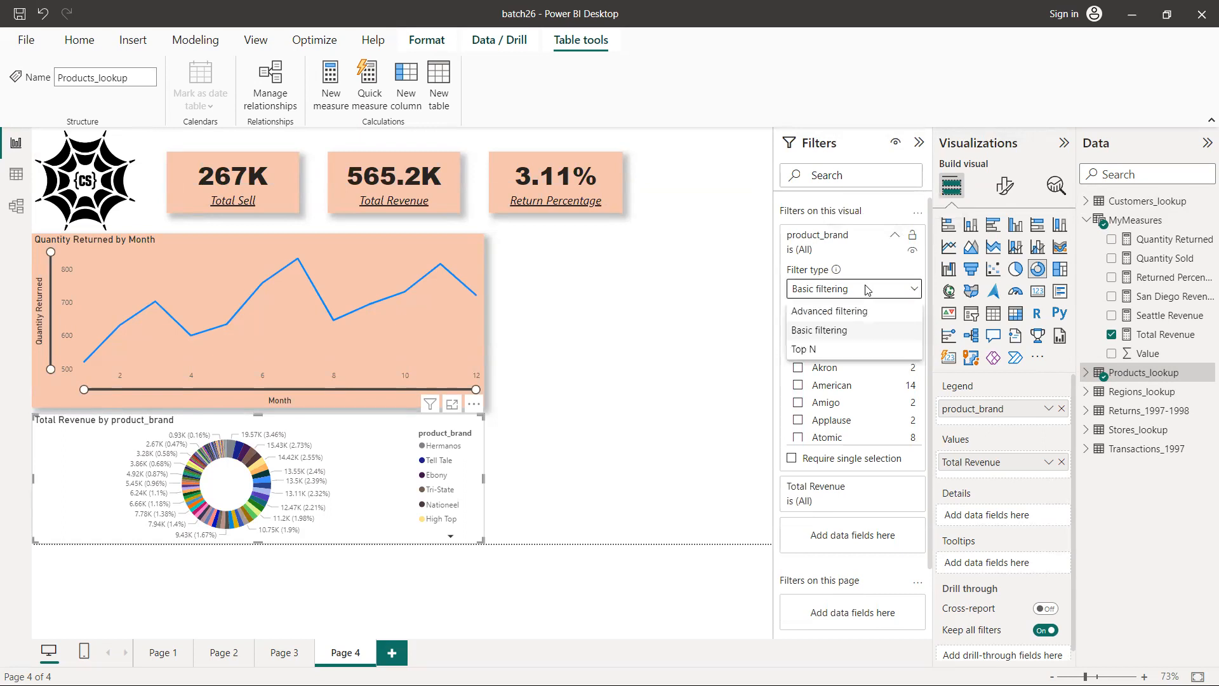
{"action": "left_click", "coordinate": [813, 350]}
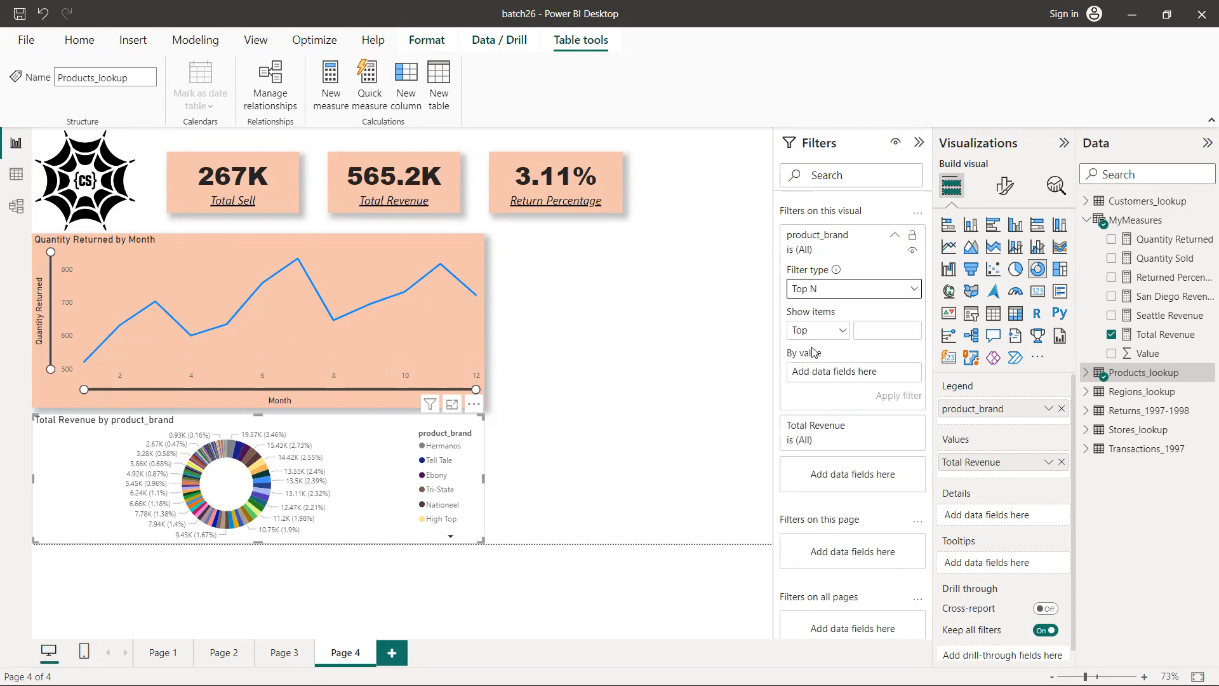
{"action": "left_click", "coordinate": [879, 331]}
{"action": "type", "text": "5"}
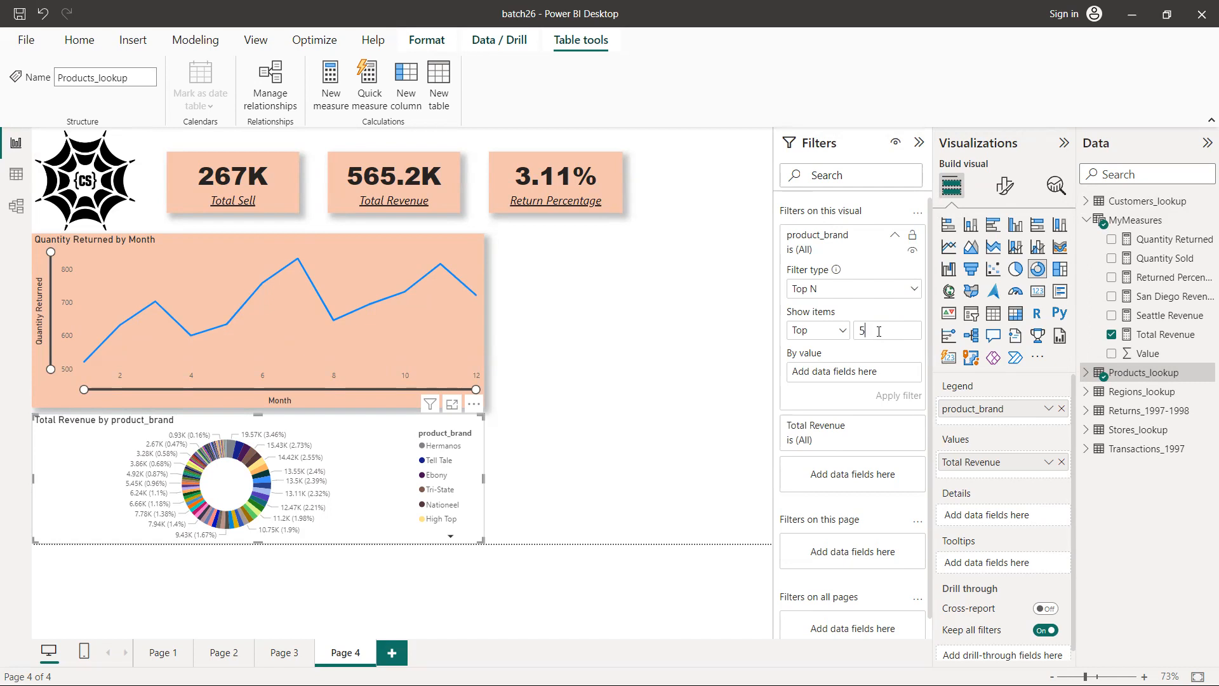
Rank the donut chart's top 5 brand filter by the Total Revenue measure and apply it
{"action": "left_click_drag", "start_coordinate": [872, 330], "coordinate": [860, 329]}
{"action": "left_click", "coordinate": [862, 376]}
{"action": "left_click_drag", "start_coordinate": [1155, 335], "coordinate": [861, 370]}
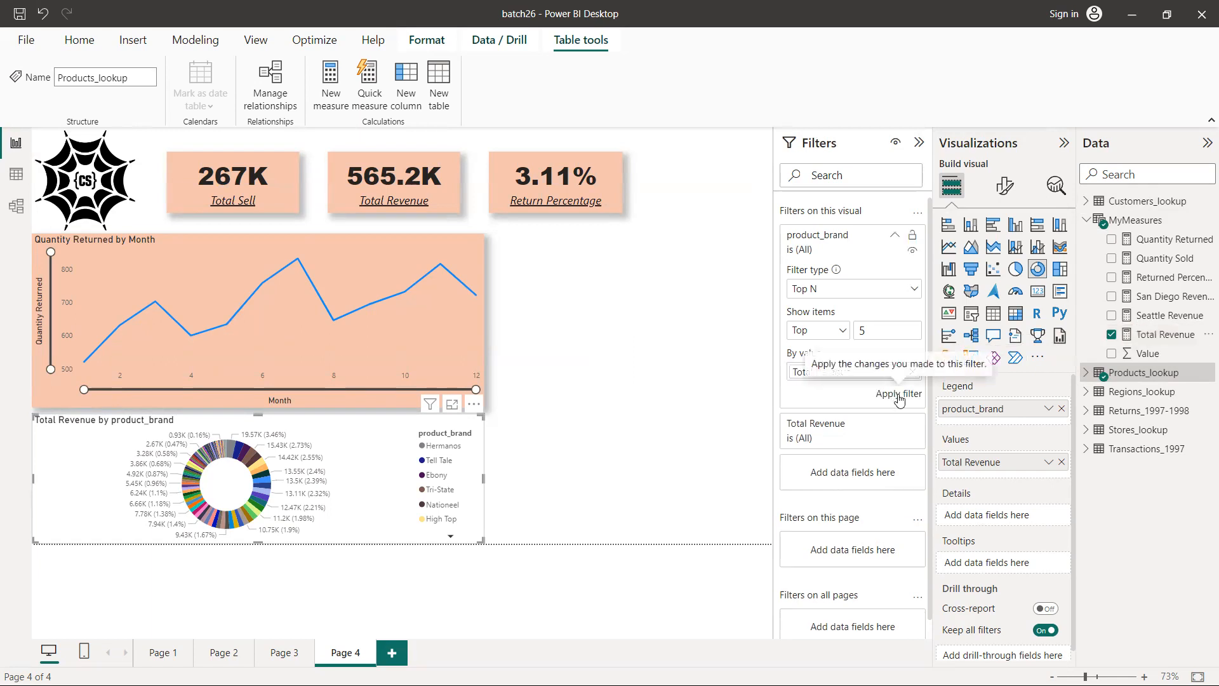
{"action": "left_click", "coordinate": [898, 397]}
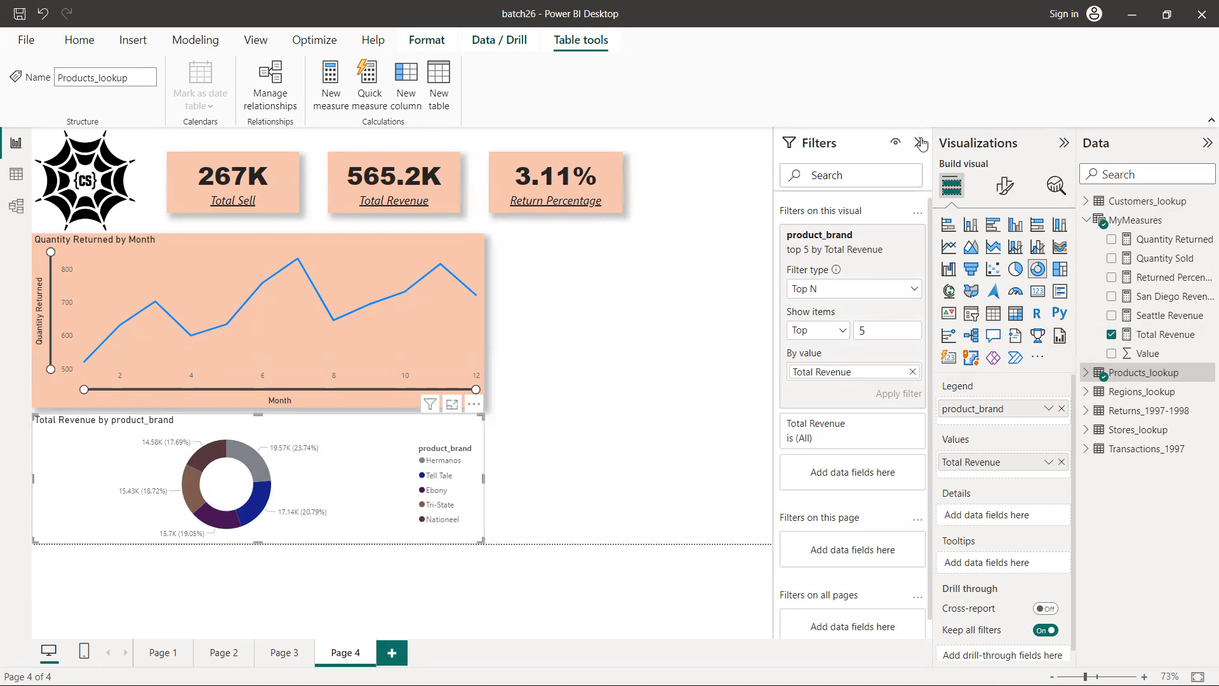
{"action": "left_click", "coordinate": [1200, 146]}
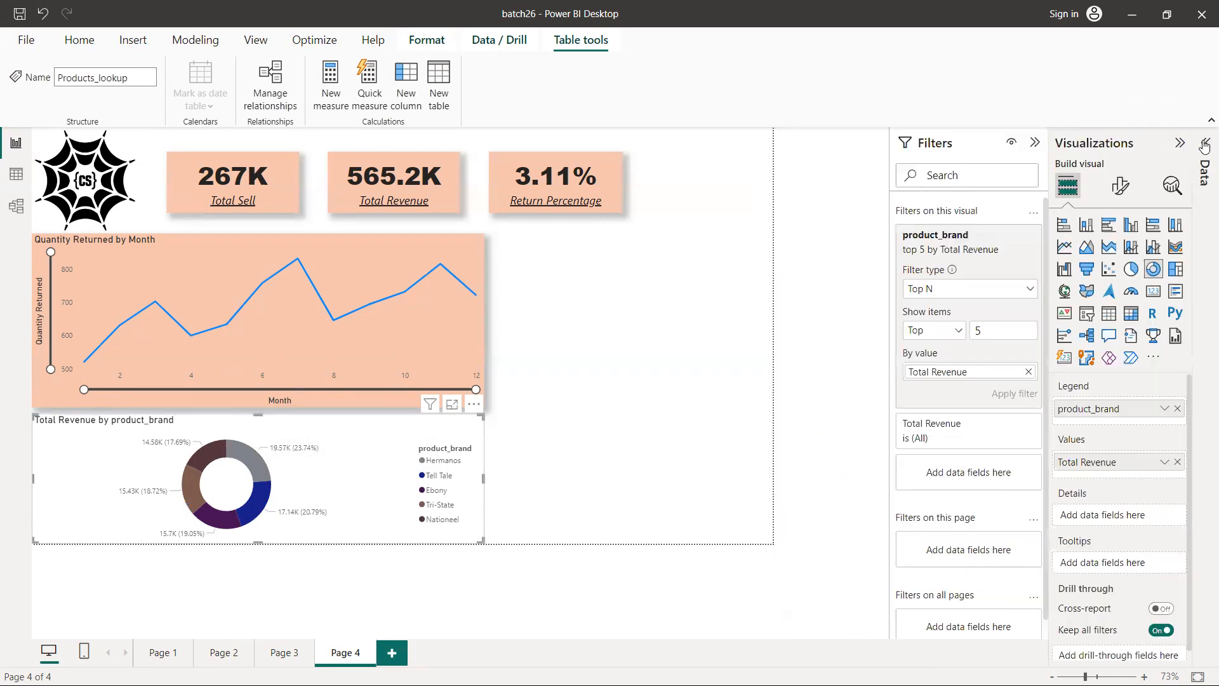
{"action": "left_click", "coordinate": [1206, 400]}
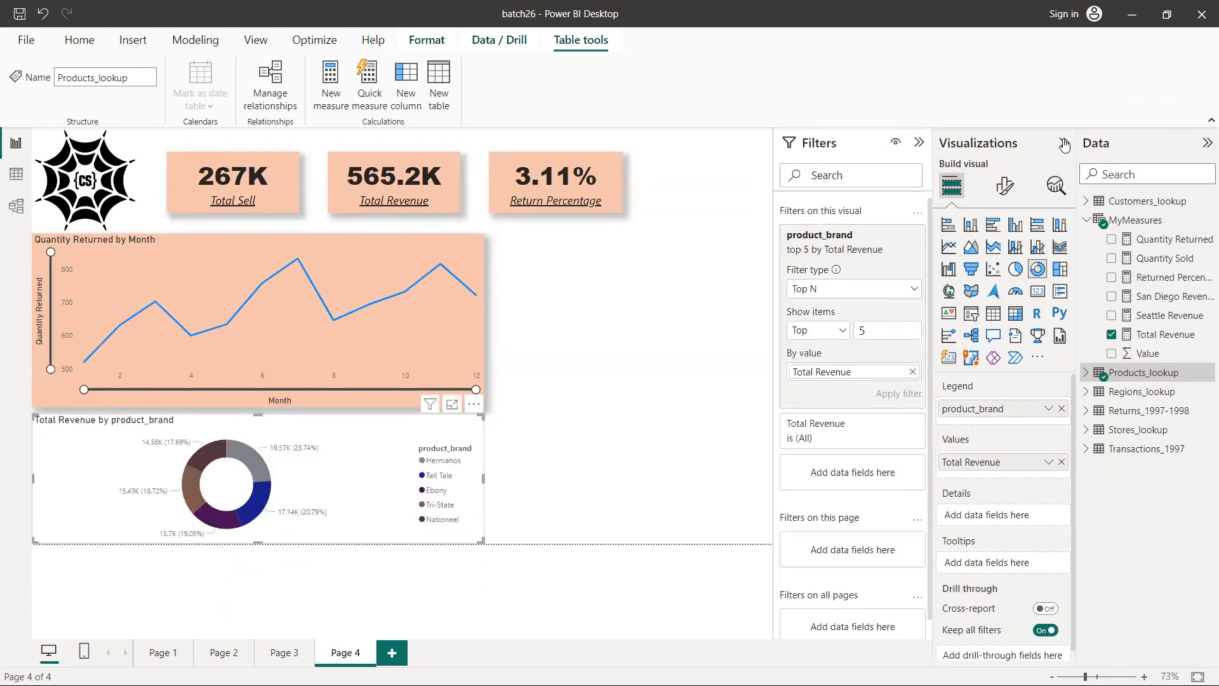
{"action": "left_click", "coordinate": [1064, 143]}
{"action": "left_click", "coordinate": [1065, 145]}
{"action": "left_click", "coordinate": [922, 146]}
{"action": "left_click", "coordinate": [922, 146]}
Set the donut chart's legend text size to 15
{"action": "left_click", "coordinate": [1005, 186]}
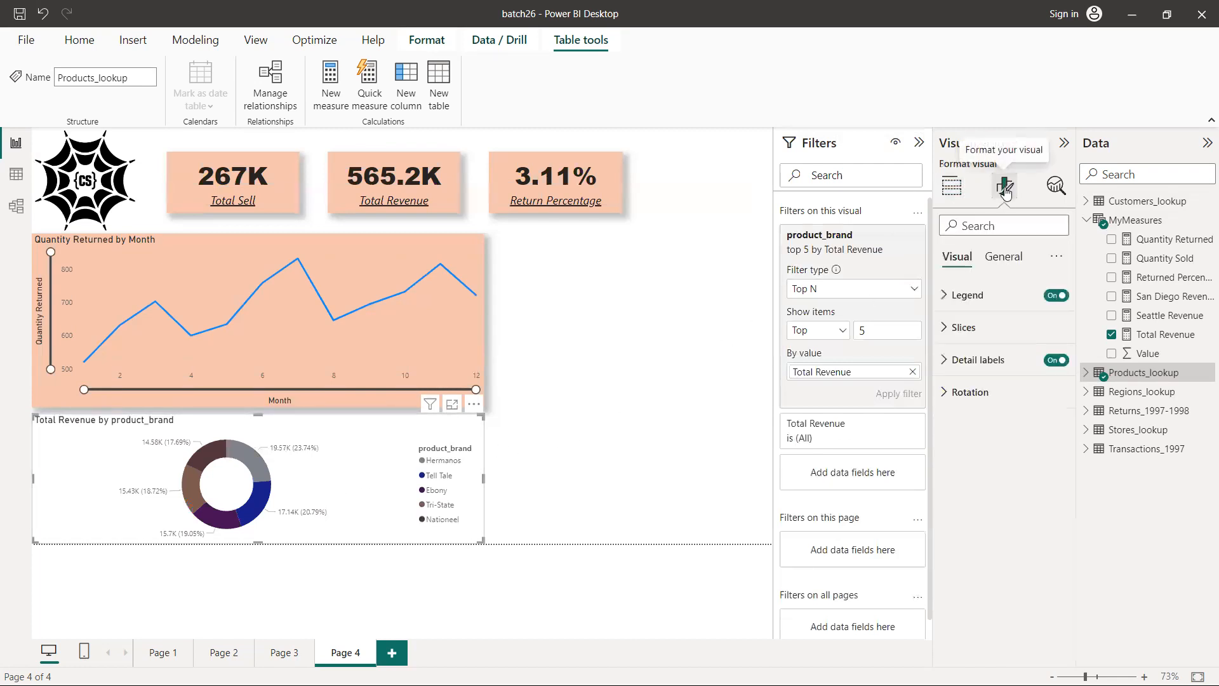
{"action": "left_click", "coordinate": [967, 294]}
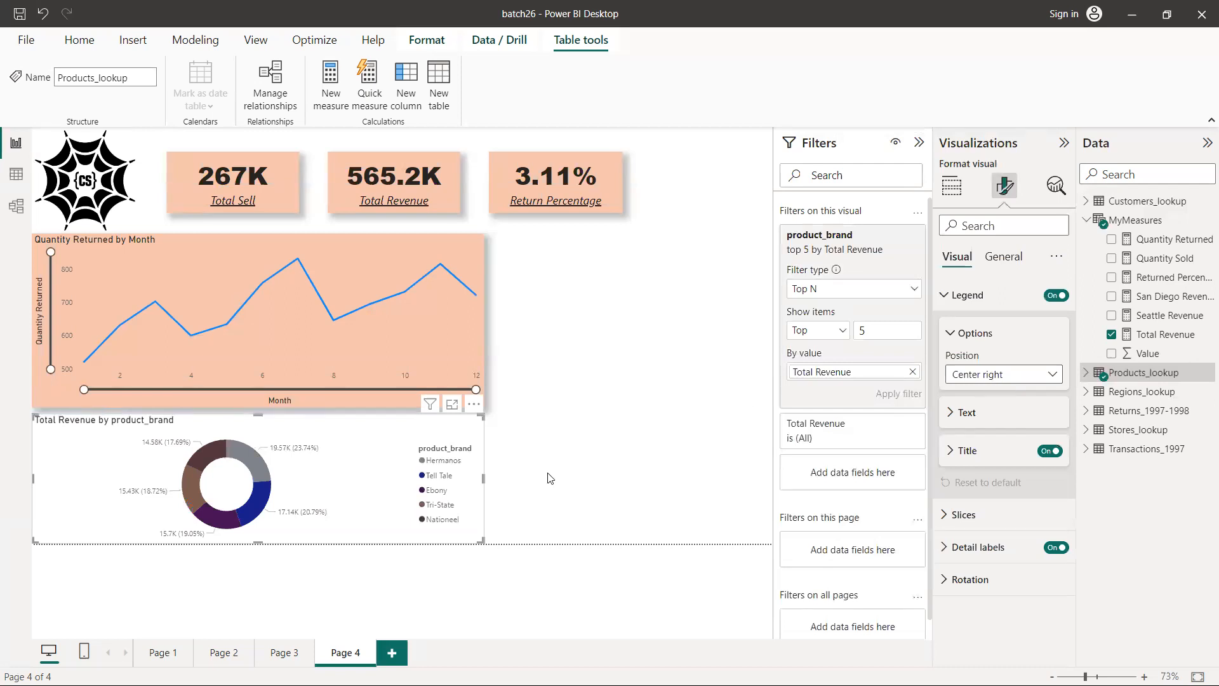
{"action": "left_click", "coordinate": [959, 414]}
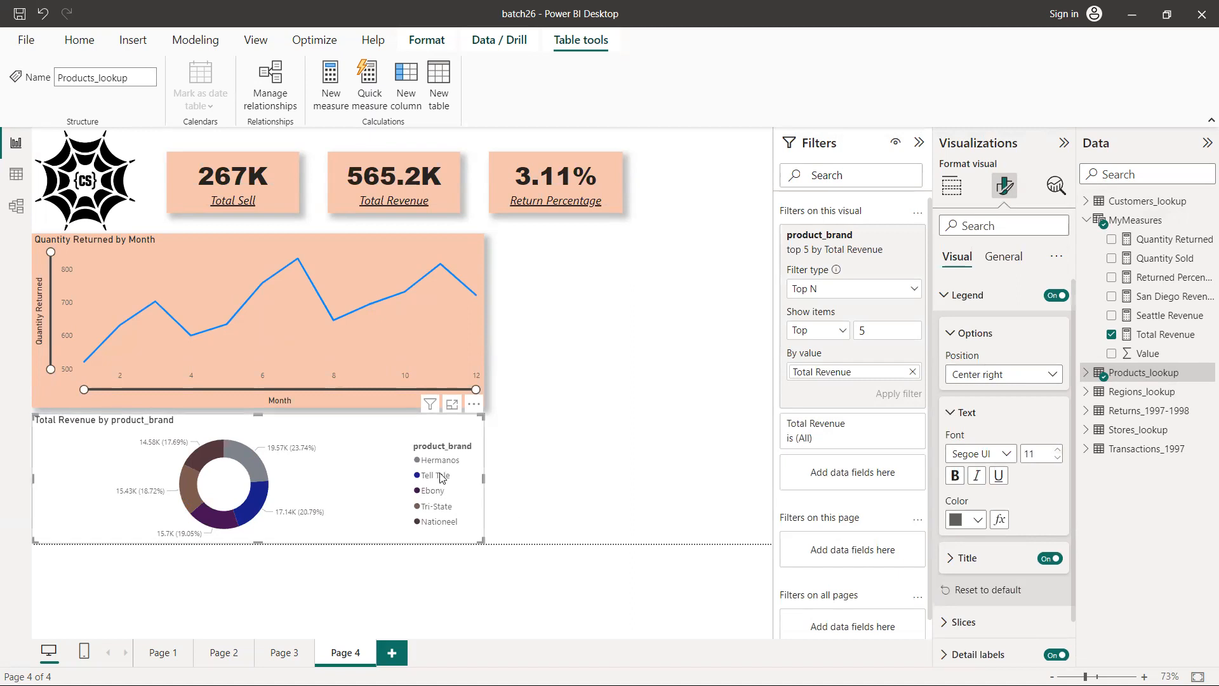
{"action": "left_click", "coordinate": [1057, 450]}
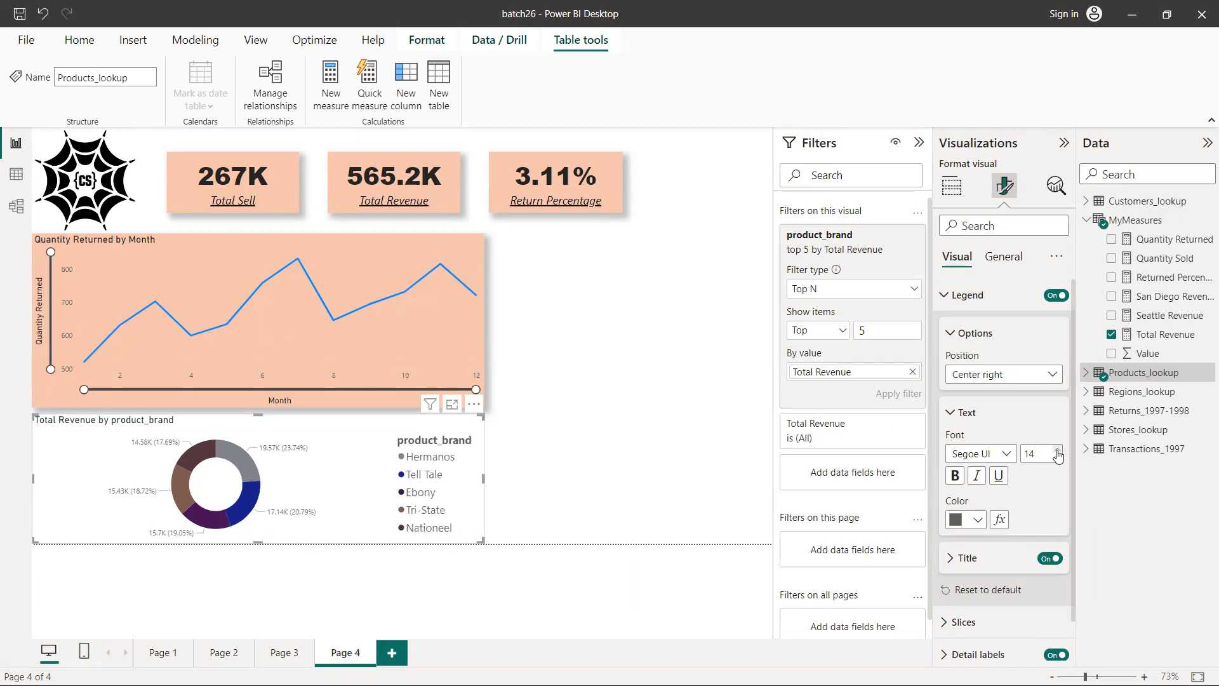
{"action": "left_click", "coordinate": [1057, 450]}
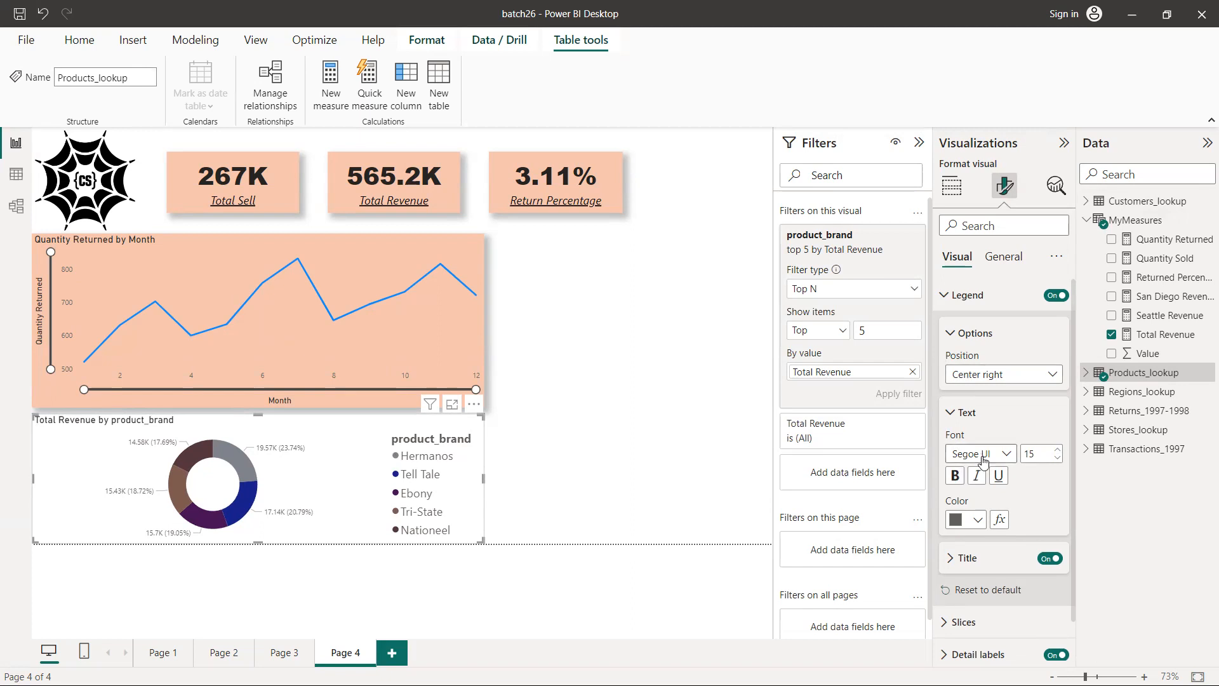
Change the donut chart's legend text color to black and close the legend settings
{"action": "scroll", "coordinate": [985, 464], "scroll_direction": "down", "scroll_amount": 1}
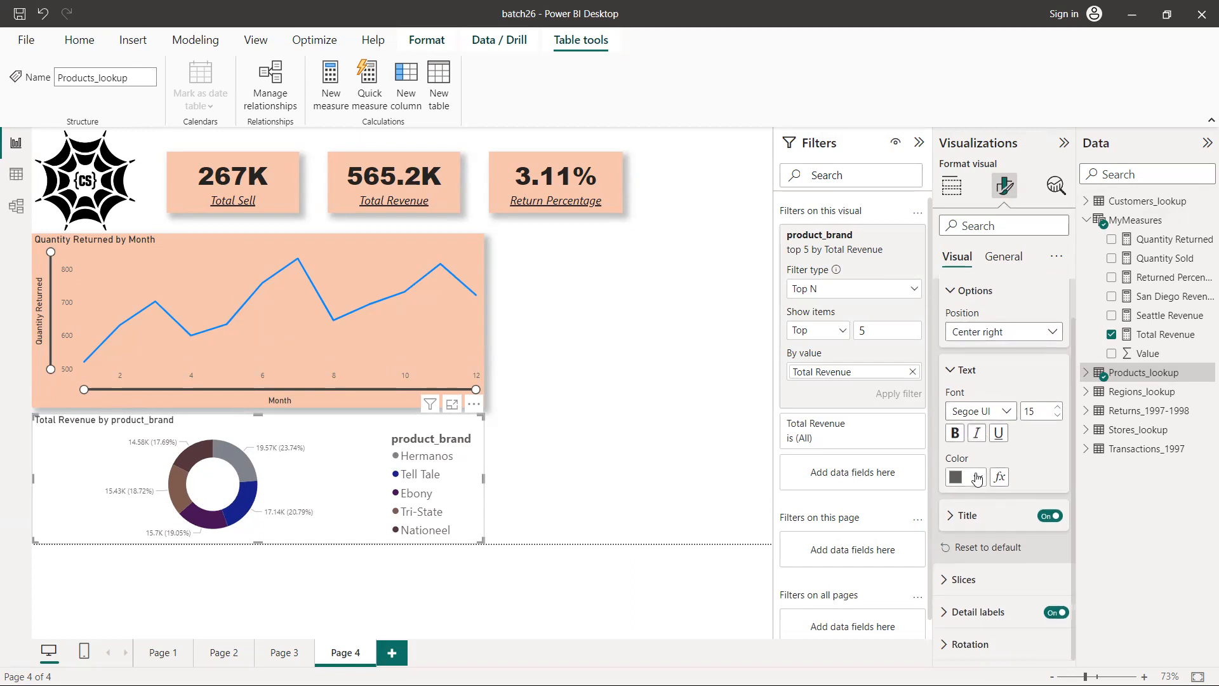
{"action": "left_click", "coordinate": [978, 477]}
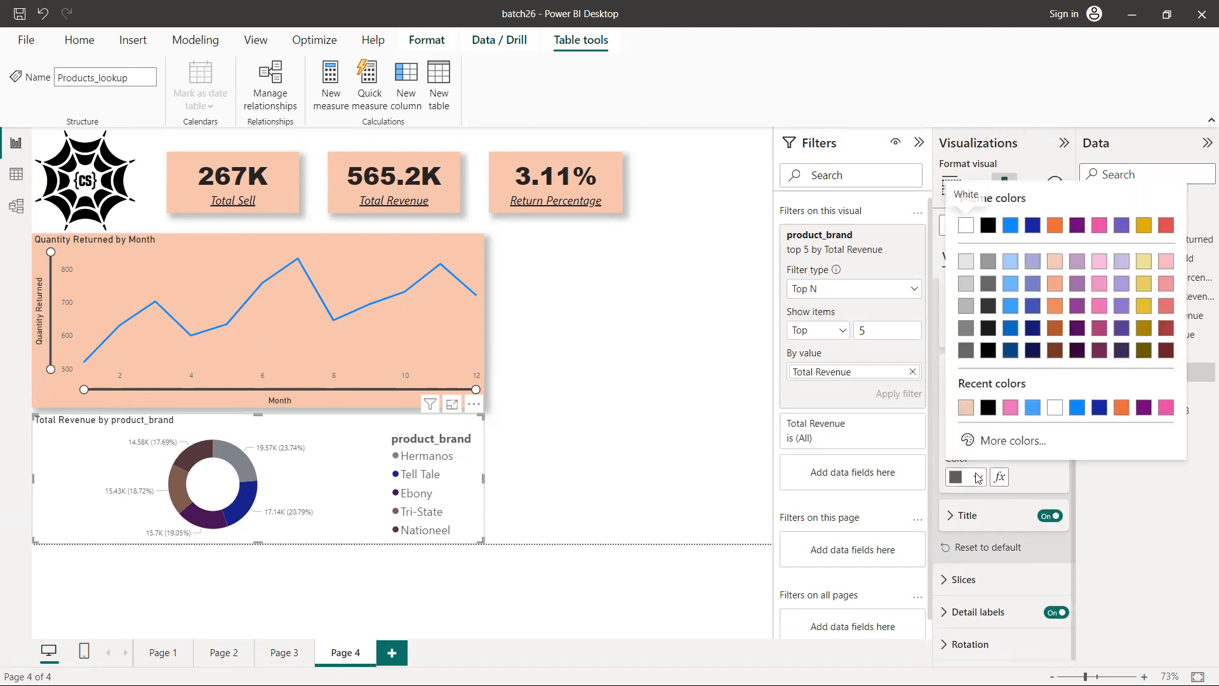
{"action": "left_click", "coordinate": [988, 407]}
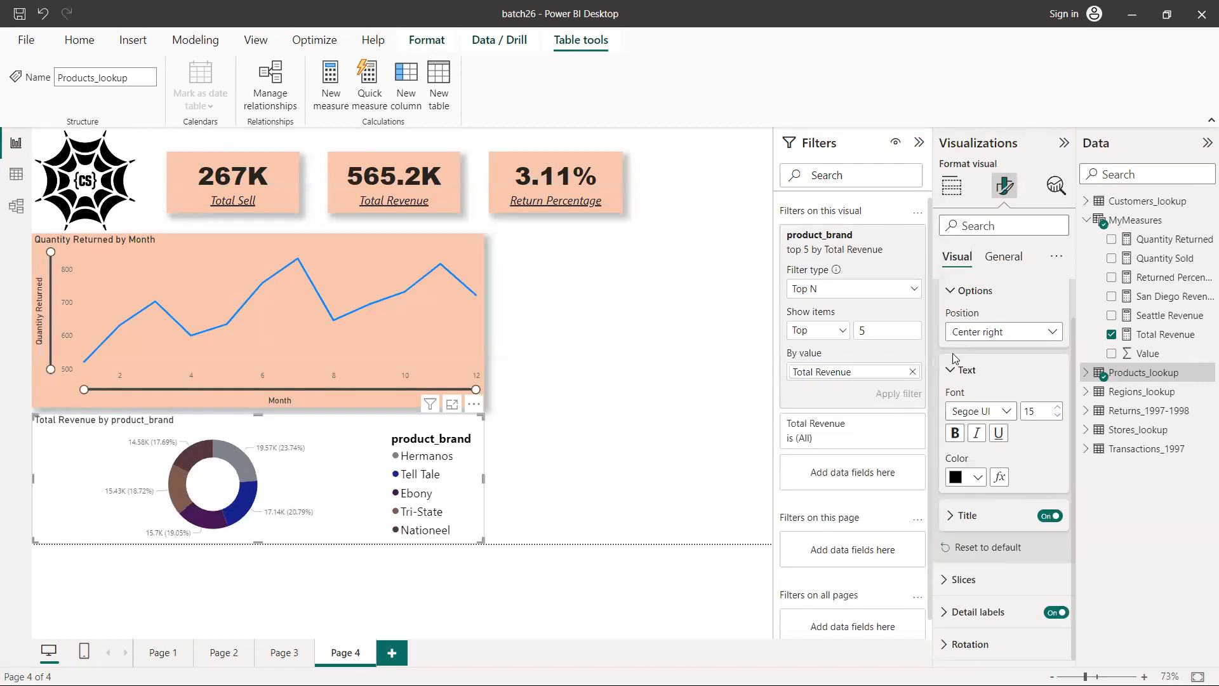
{"action": "scroll", "coordinate": [1001, 379], "scroll_direction": "up", "scroll_amount": 1}
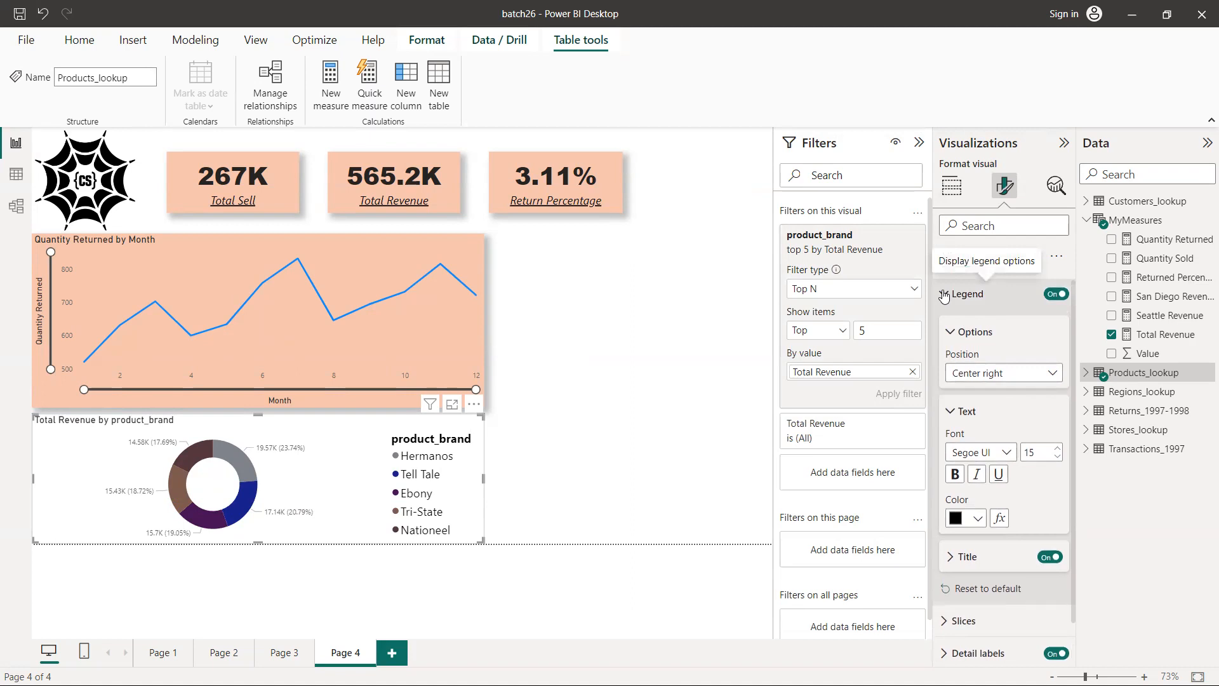
{"action": "left_click", "coordinate": [944, 294]}
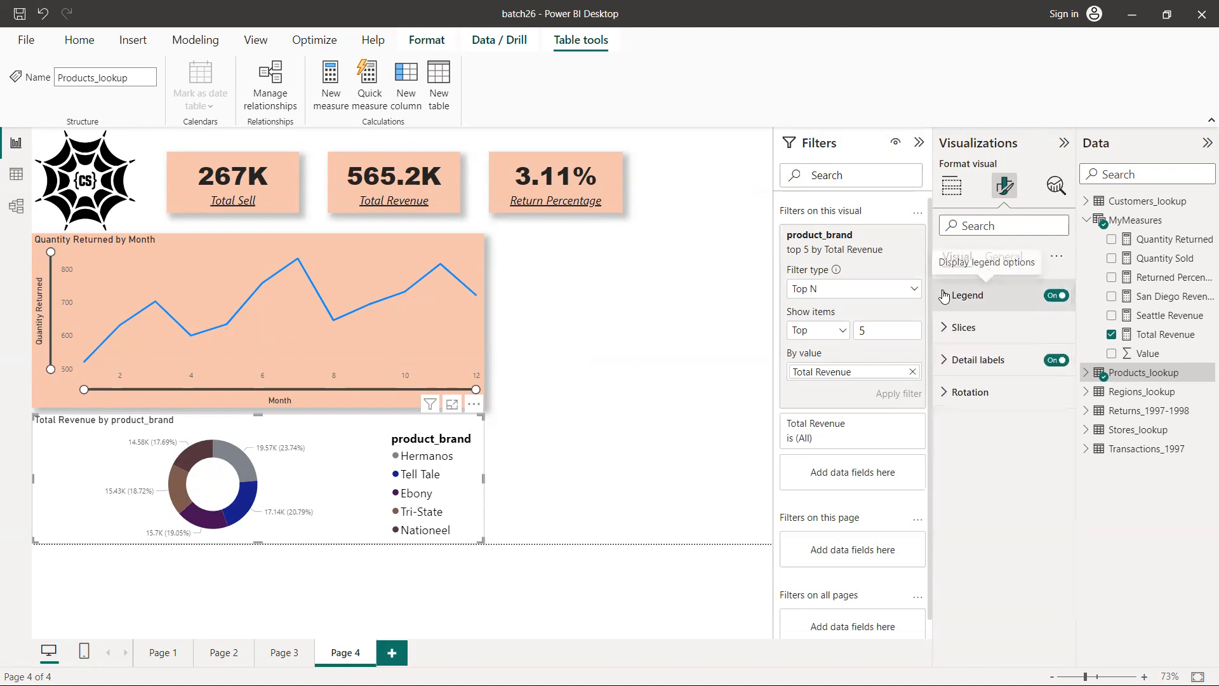
Color the donut chart's Hermanos slice white (#FFFFFF) and its Tell Tale slice pink
{"action": "left_click", "coordinate": [944, 328]}
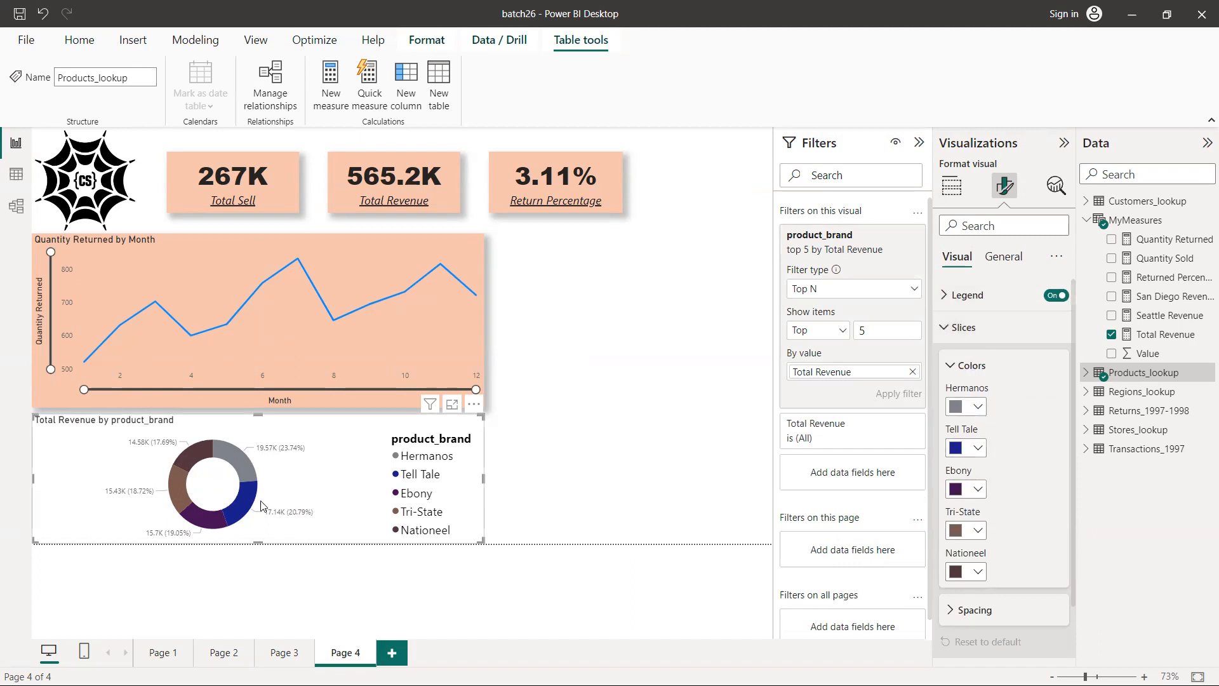
{"action": "left_click", "coordinate": [978, 407]}
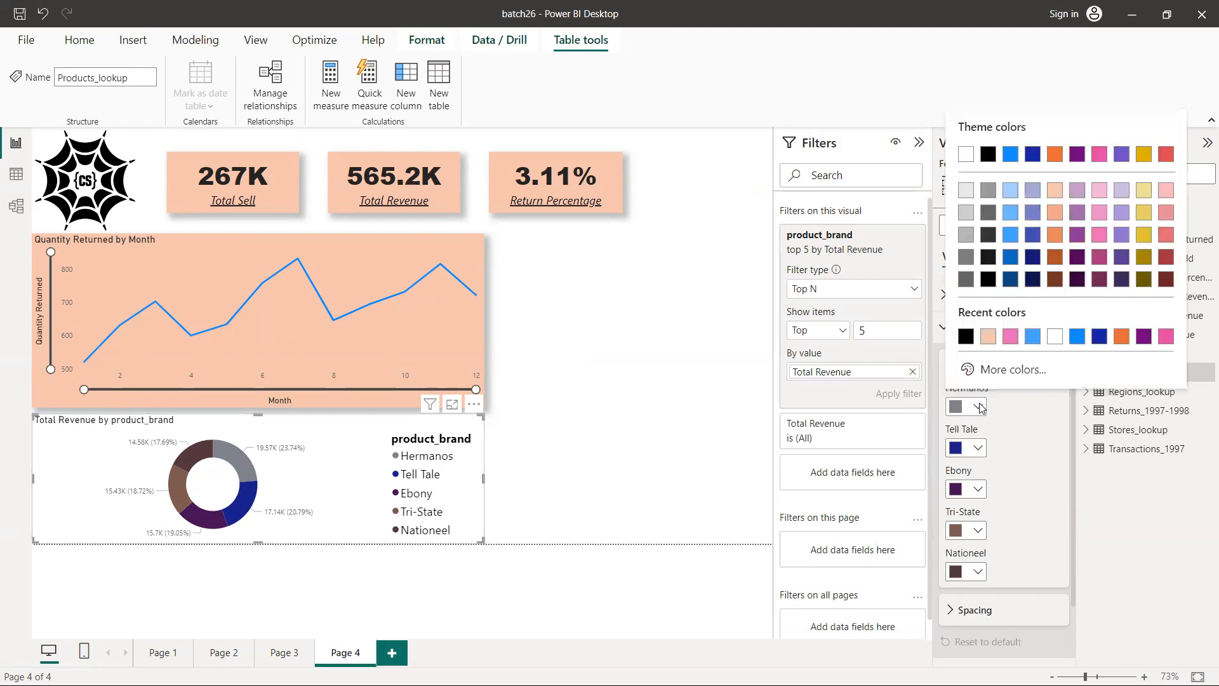
{"action": "left_click", "coordinate": [1055, 337]}
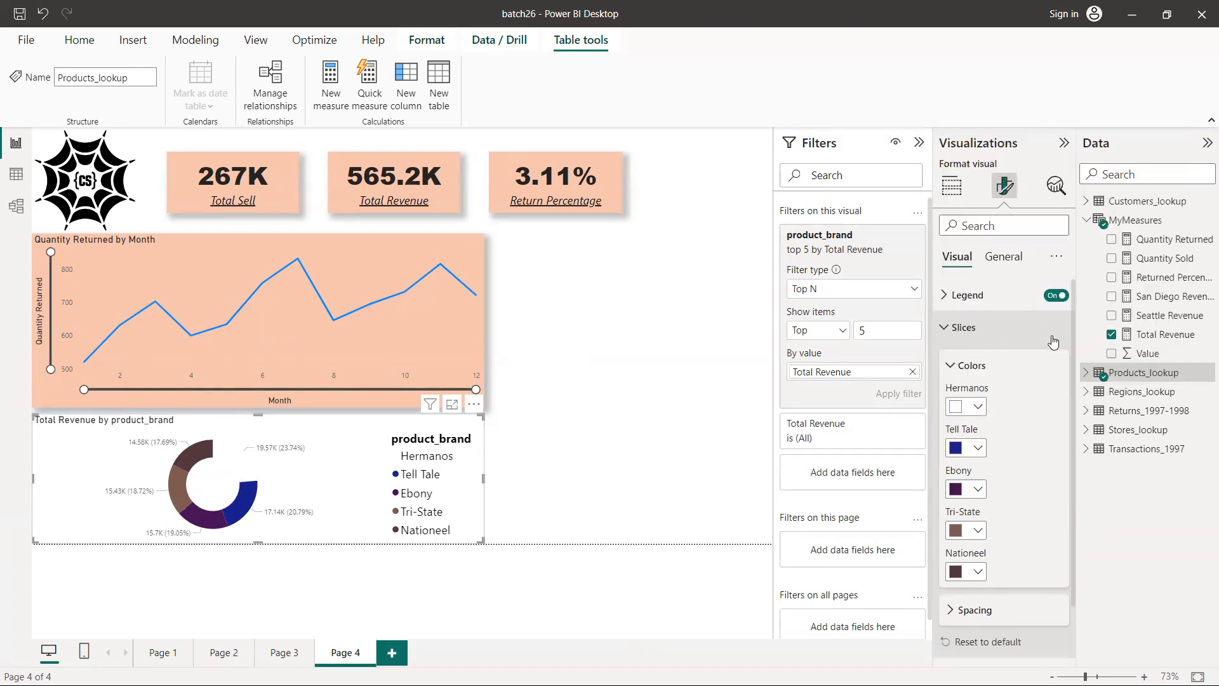
{"action": "left_click", "coordinate": [977, 449]}
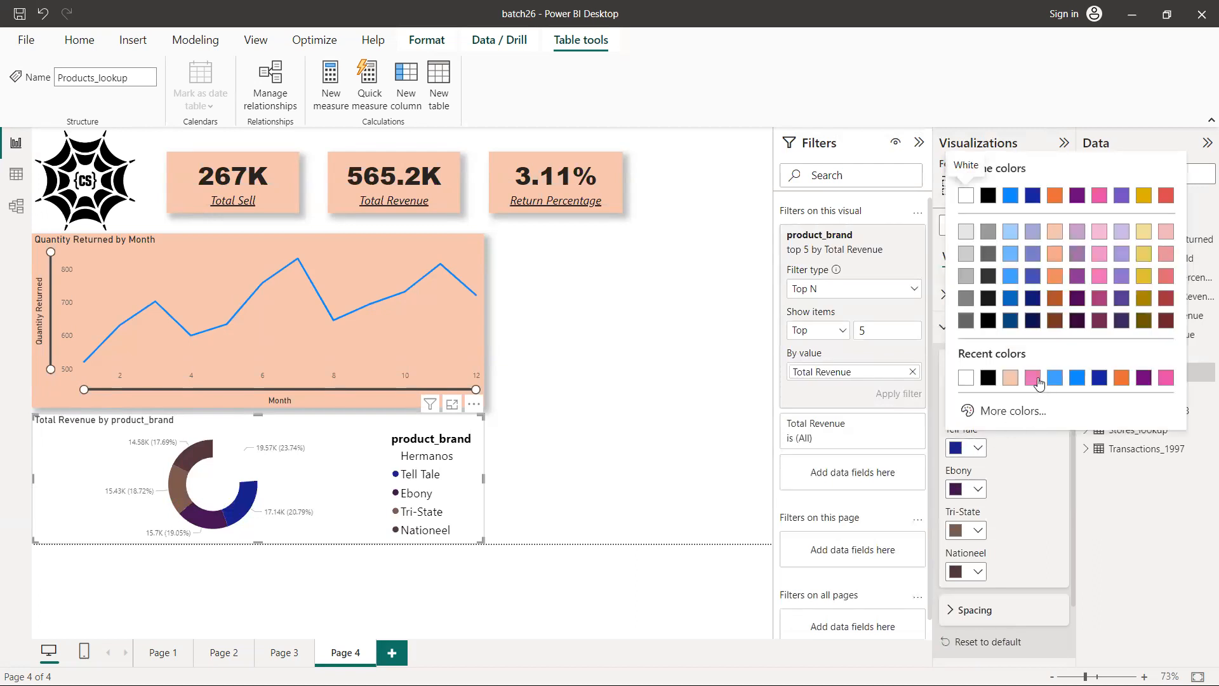
{"action": "left_click", "coordinate": [1034, 379]}
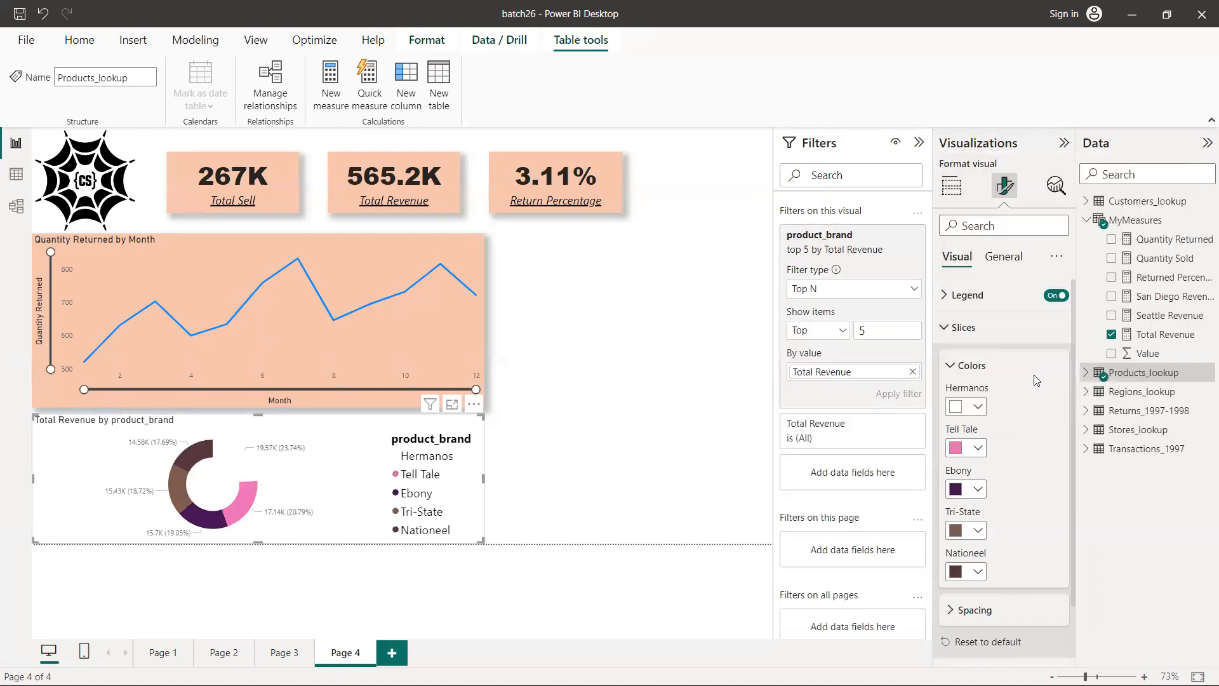
Color the donut chart's Ebony slice golden yellow and its Tri-State slice light blue (#41a4ff)
{"action": "left_click", "coordinate": [978, 490]}
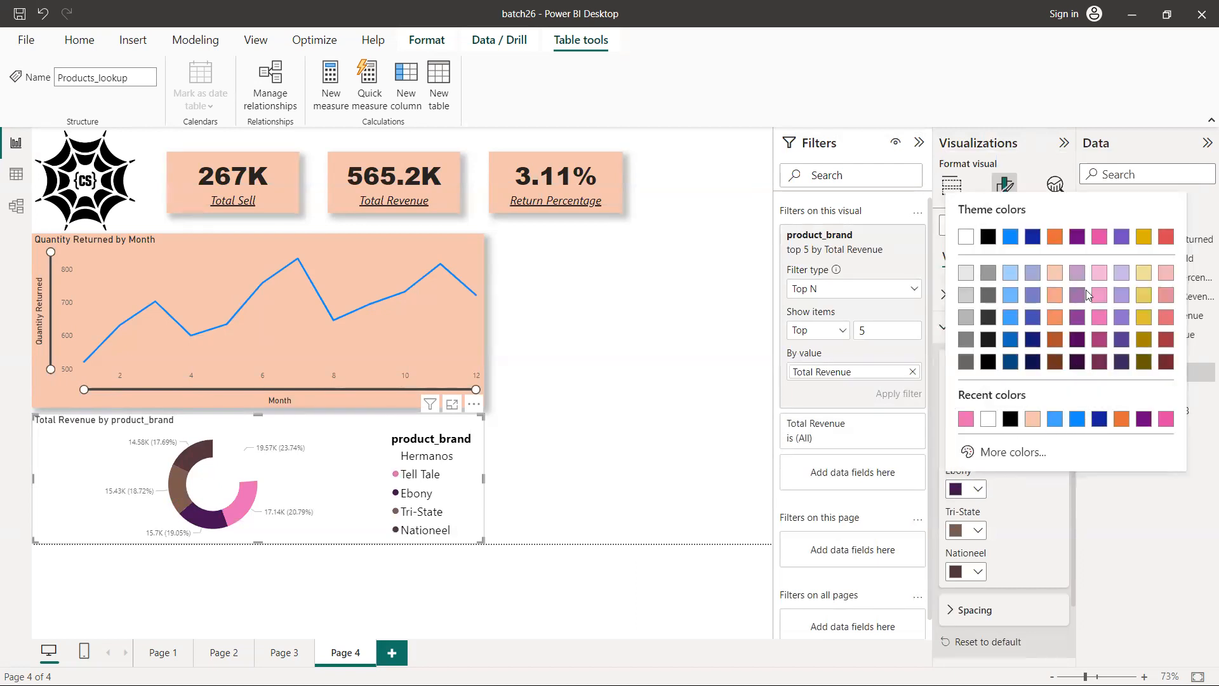
{"action": "left_click", "coordinate": [1143, 317]}
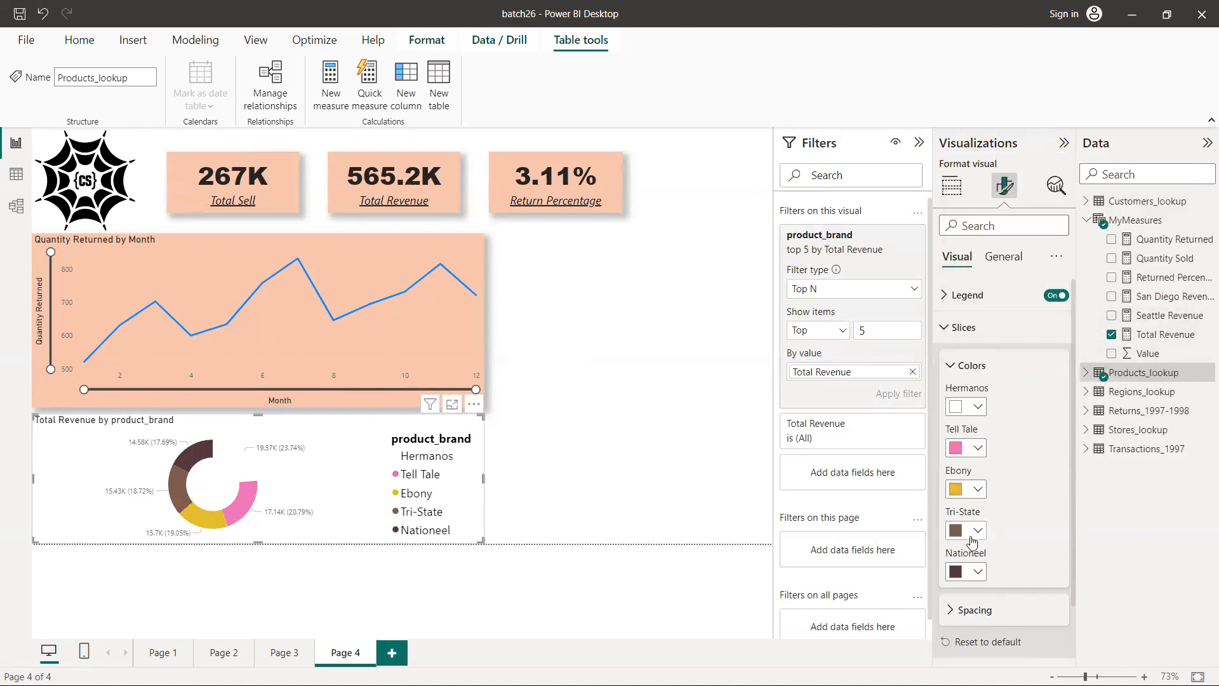
{"action": "left_click", "coordinate": [977, 531]}
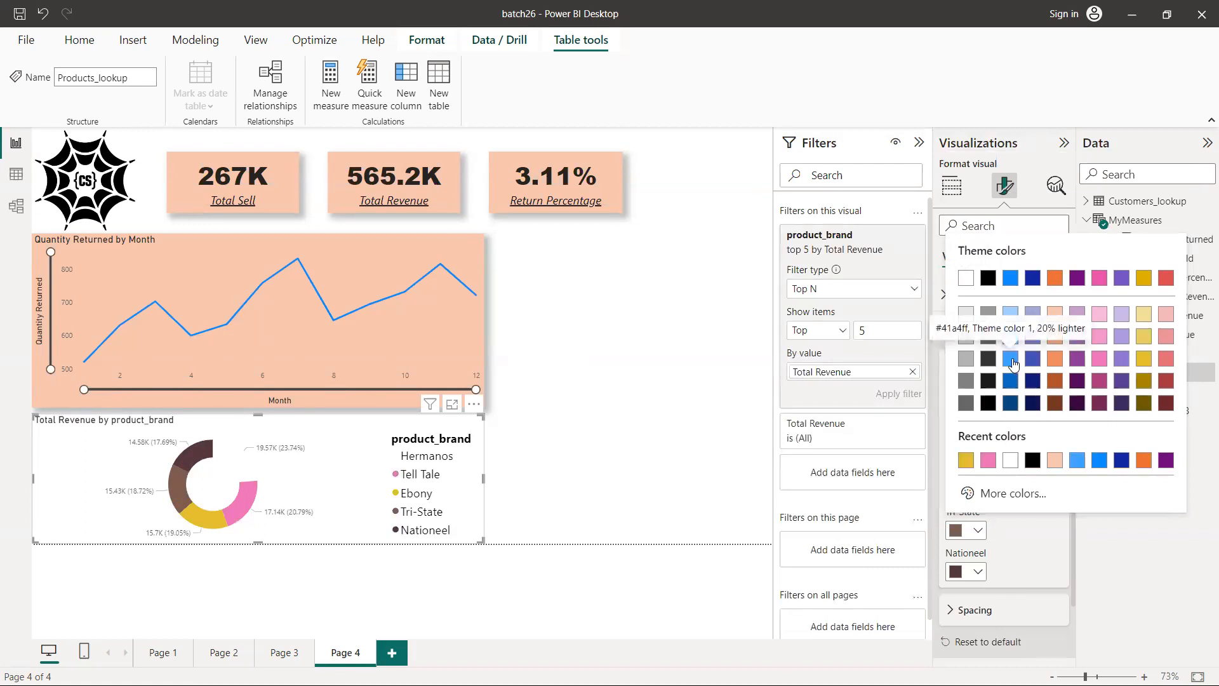
{"action": "left_click", "coordinate": [1011, 359]}
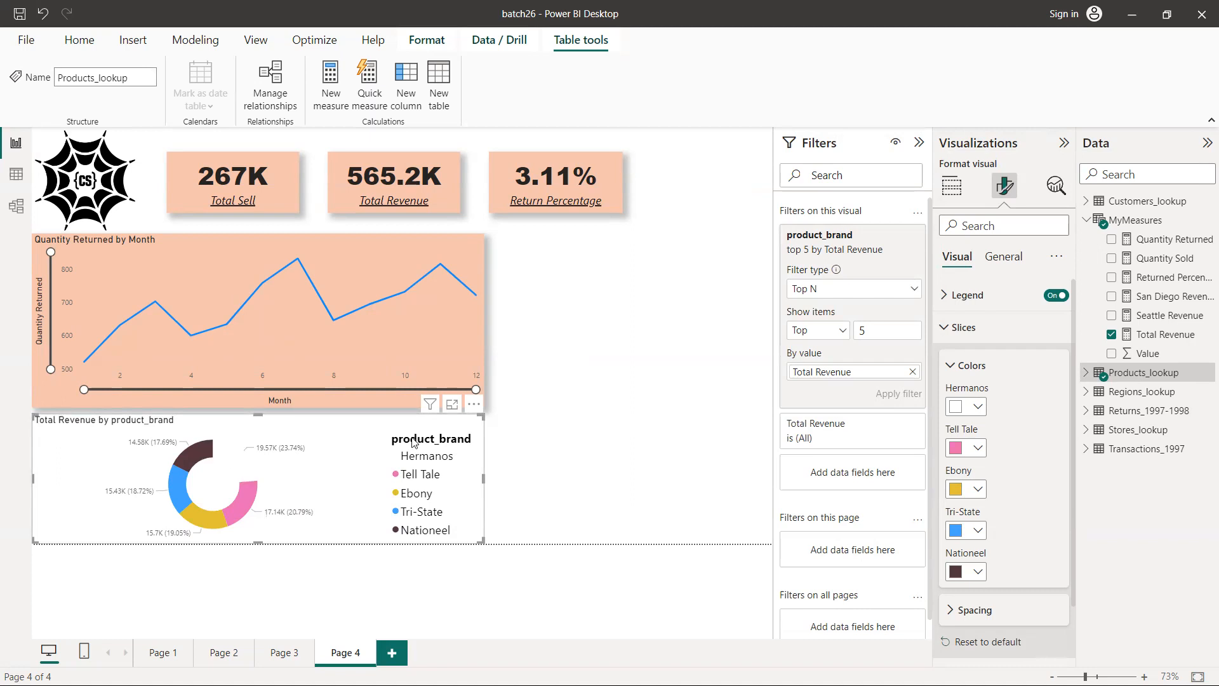
{"action": "left_click", "coordinate": [978, 407]}
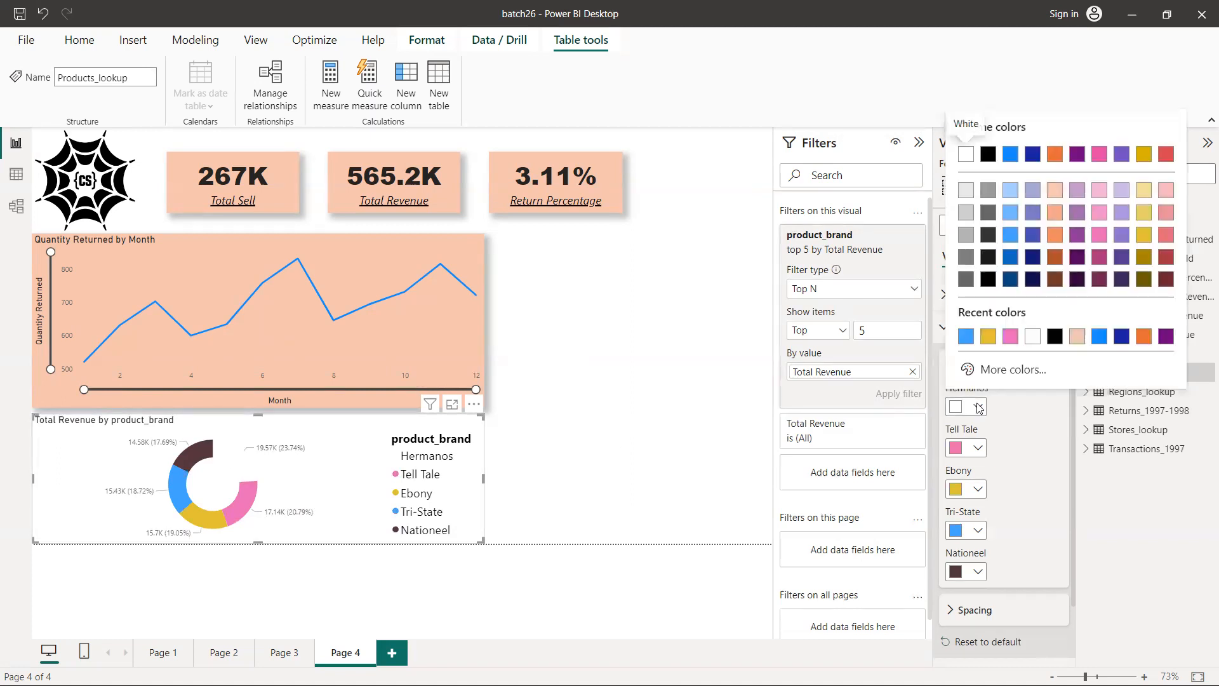
{"action": "left_click", "coordinate": [370, 490]}
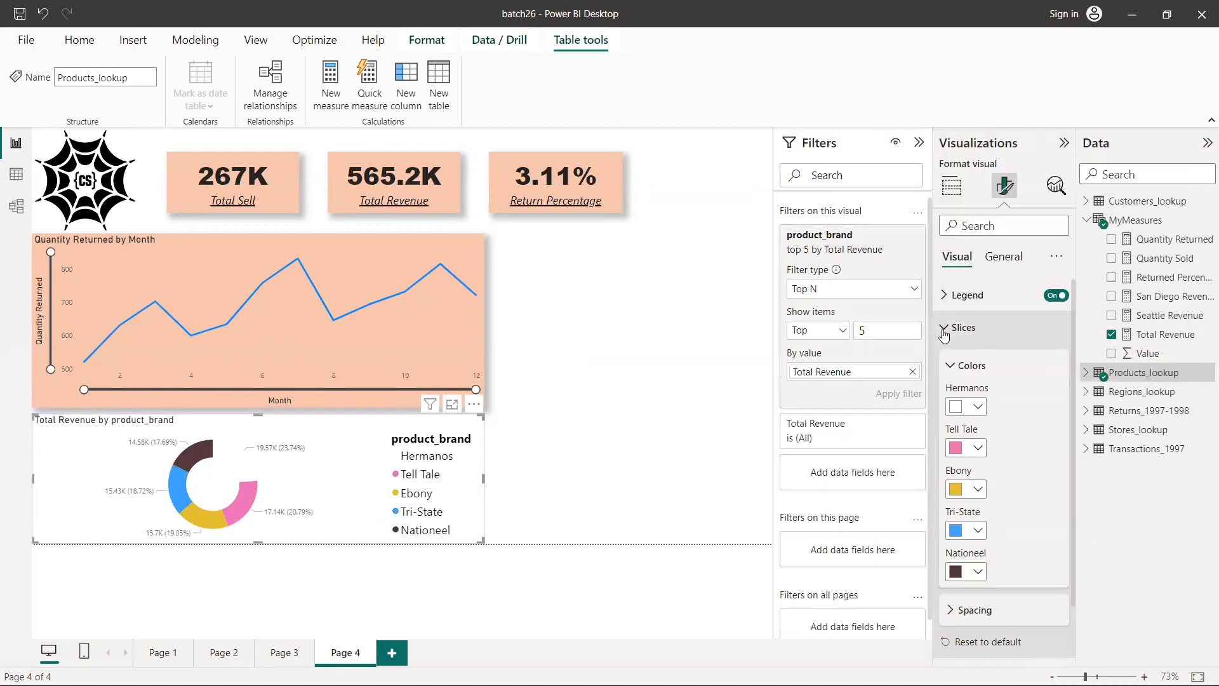
Increase the inner radius of the donut chart's slices to 73% and close the slice settings
{"action": "left_click", "coordinate": [952, 365]}
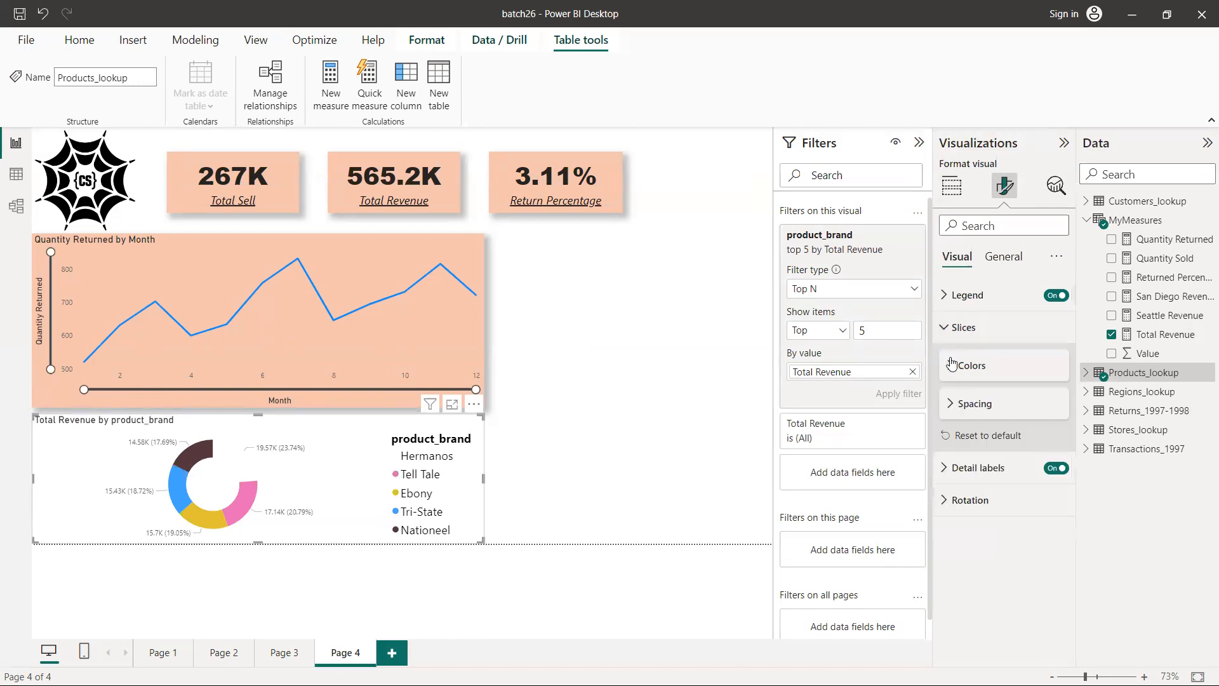
{"action": "left_click", "coordinate": [950, 405]}
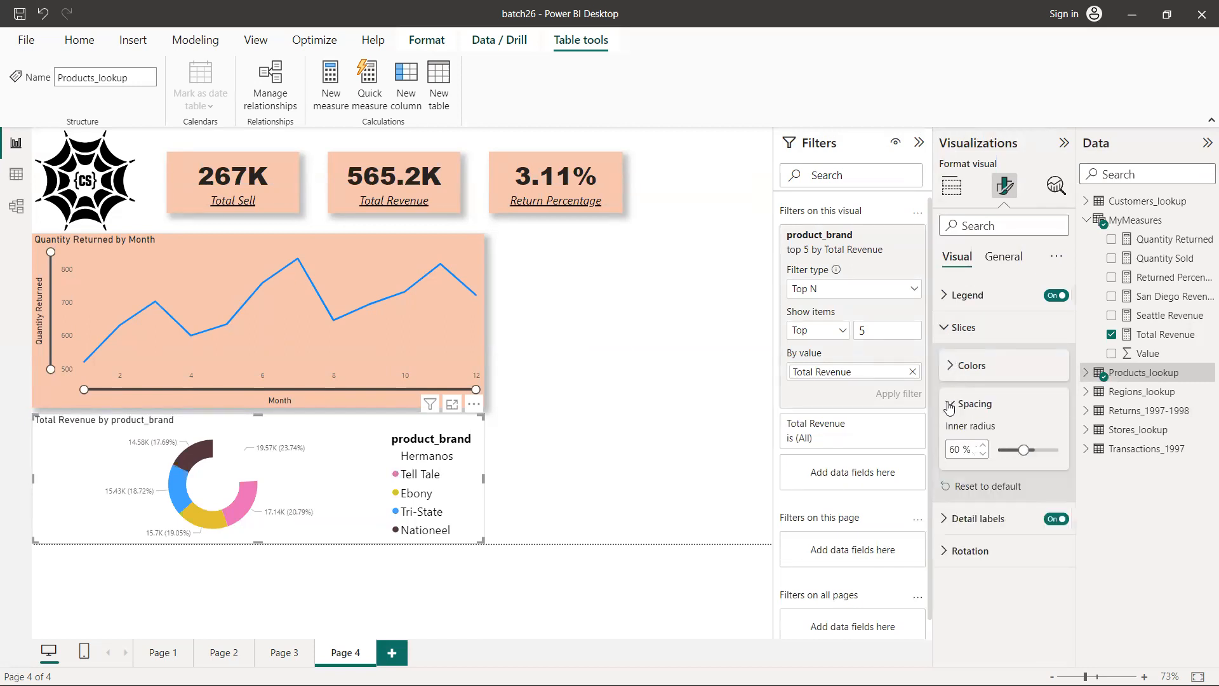
{"action": "mouse_move", "coordinate": [1035, 449]}
{"action": "left_mouse_down"}
{"action": "mouse_move", "coordinate": [1019, 448]}
{"action": "mouse_move", "coordinate": [1042, 450]}
{"action": "left_mouse_up"}
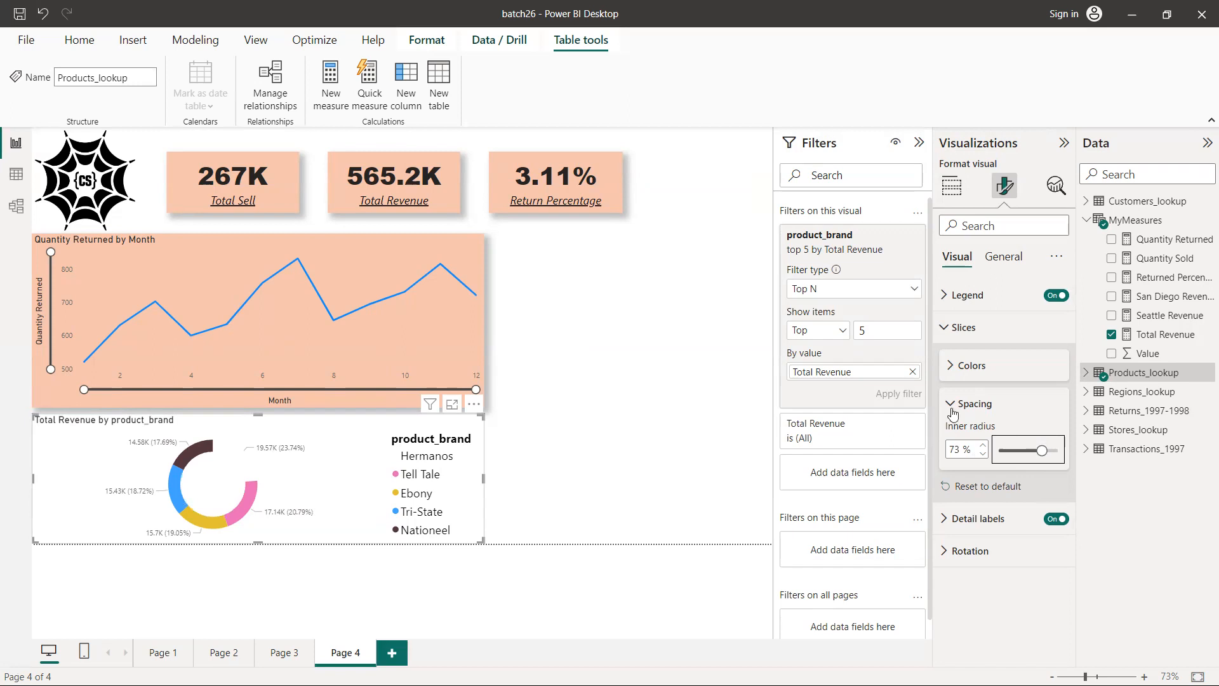
{"action": "left_click", "coordinate": [952, 367]}
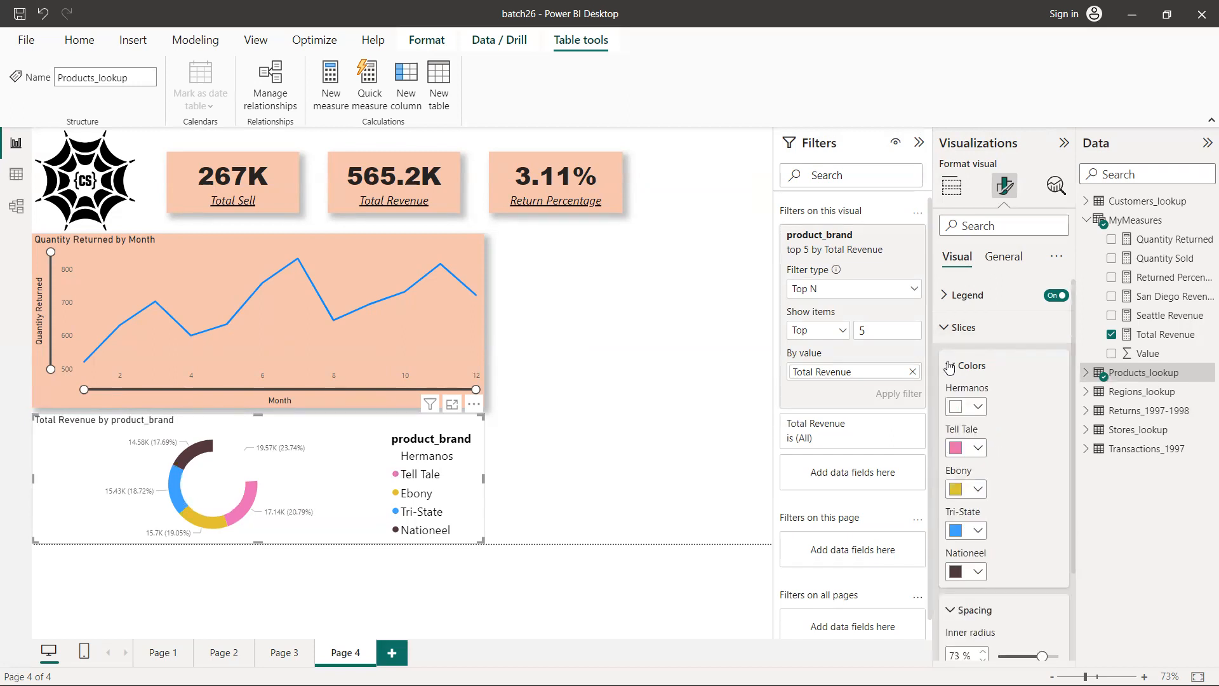
{"action": "left_click", "coordinate": [950, 367]}
{"action": "left_click", "coordinate": [947, 331]}
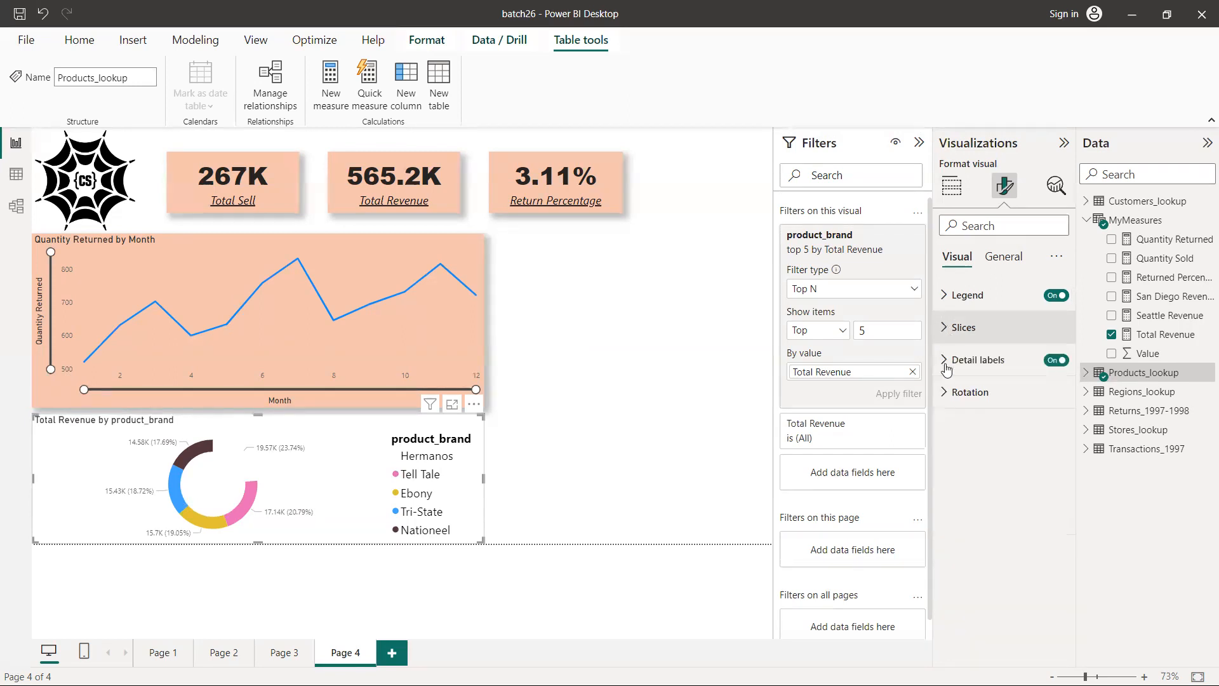
Set the donut chart's detail labels to show only the data value
{"action": "left_click", "coordinate": [945, 366]}
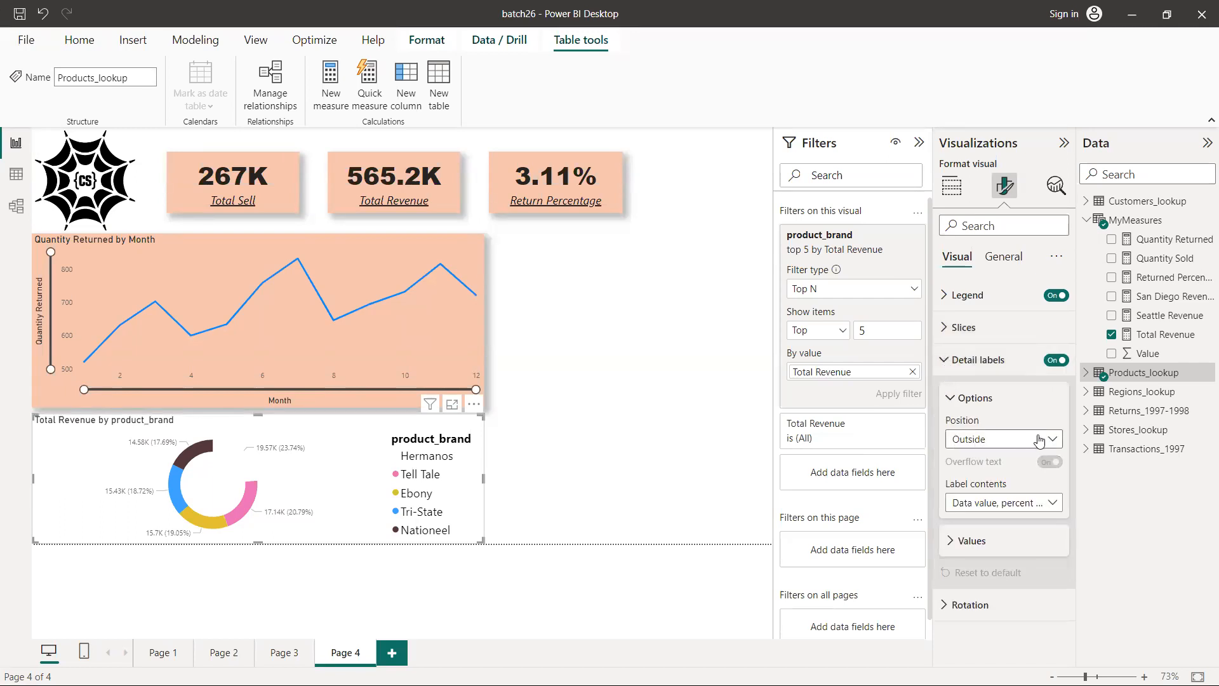
{"action": "left_click", "coordinate": [1054, 503]}
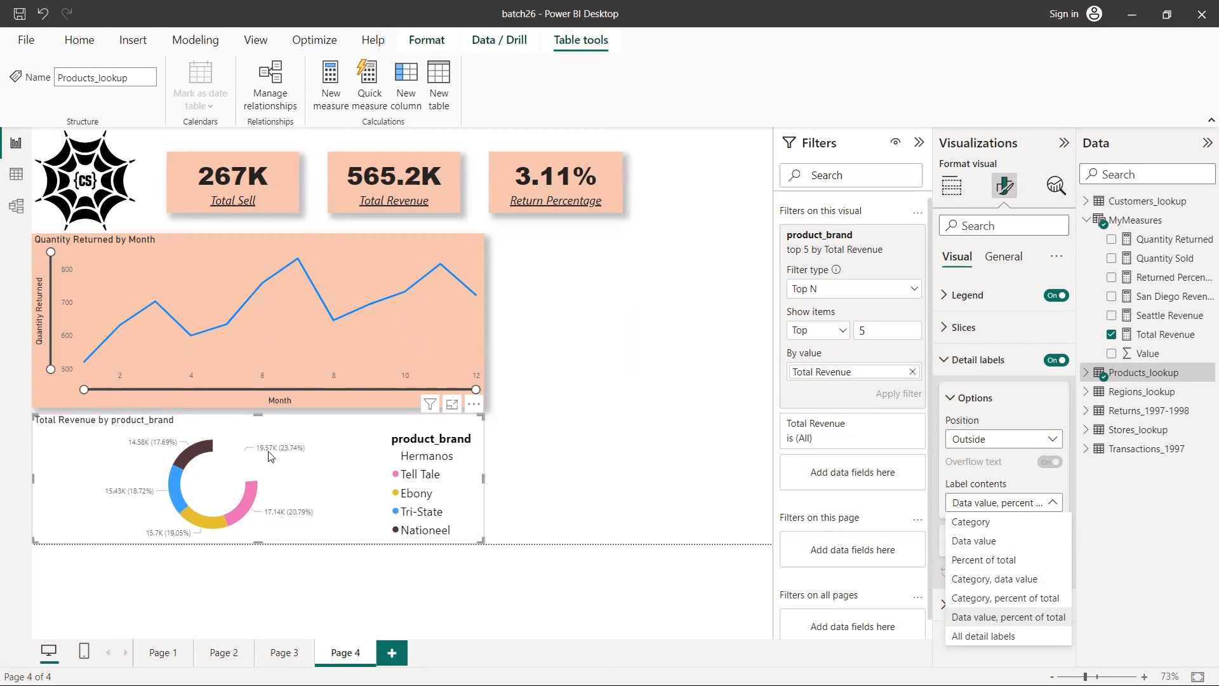
{"action": "left_click", "coordinate": [975, 544]}
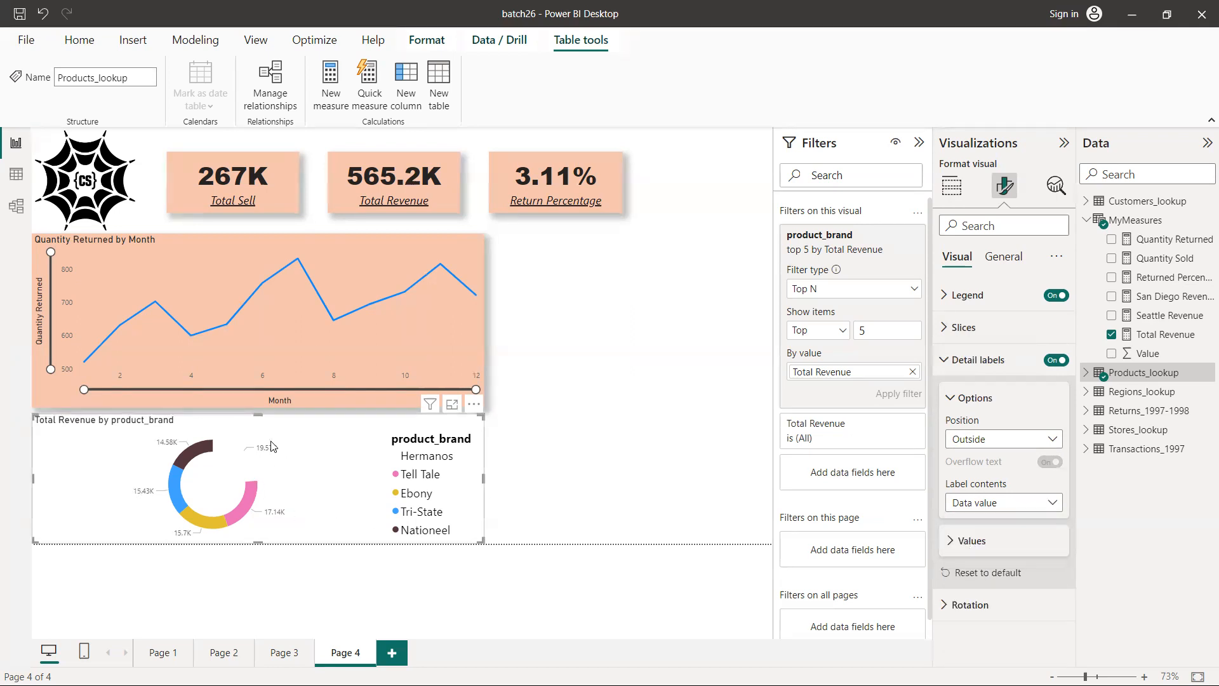
Increase the font size of the donut chart's detail label values to 16
{"action": "left_click", "coordinate": [954, 543]}
{"action": "scroll", "coordinate": [997, 537], "scroll_direction": "down", "scroll_amount": 2}
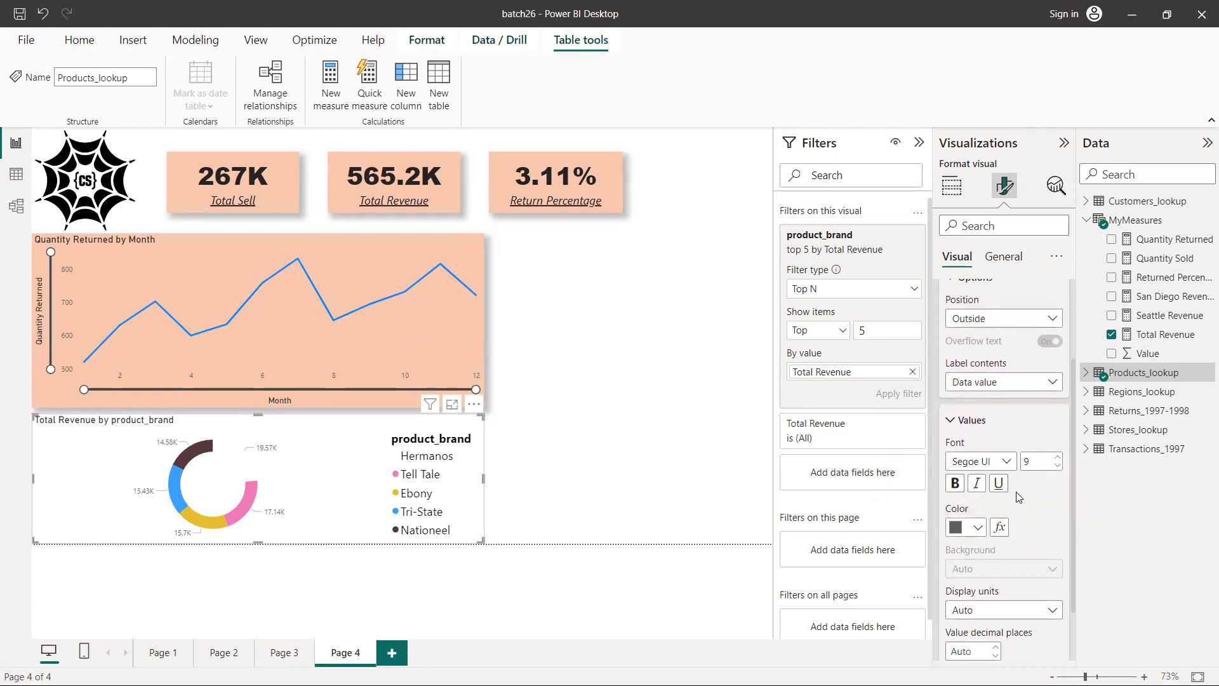
{"action": "left_click", "coordinate": [1057, 459]}
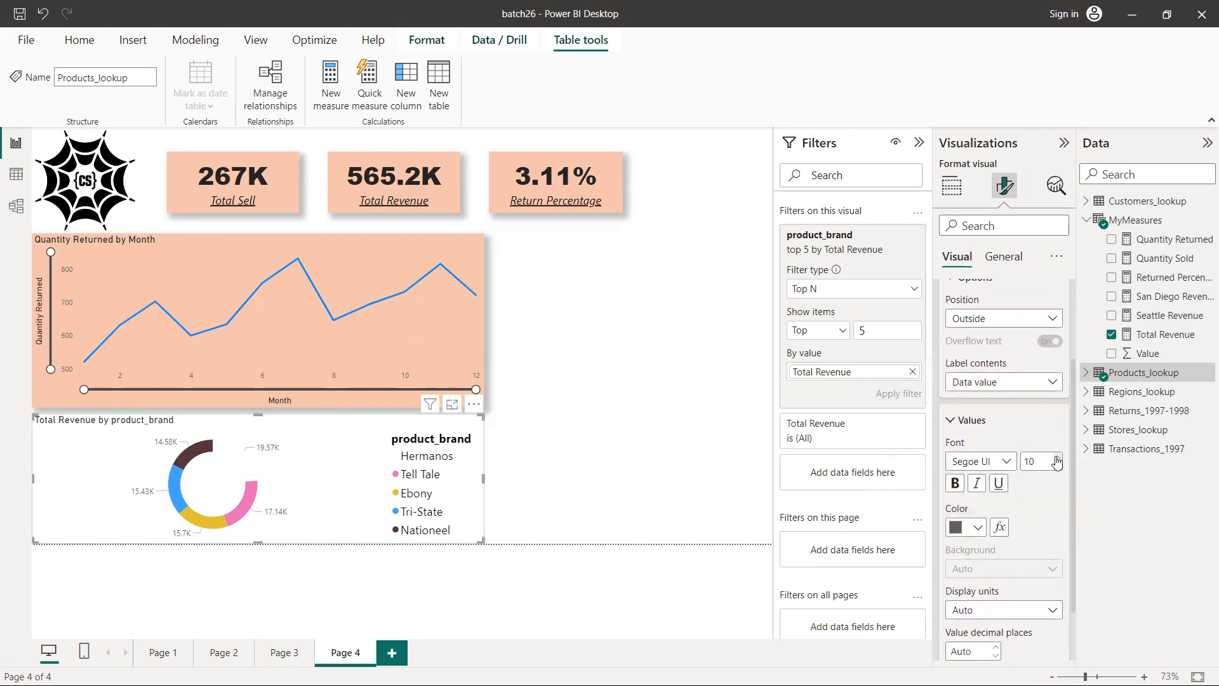
{"action": "left_click", "coordinate": [1057, 459]}
{"action": "left_click", "coordinate": [1057, 458]}
{"action": "left_click", "coordinate": [1056, 459]}
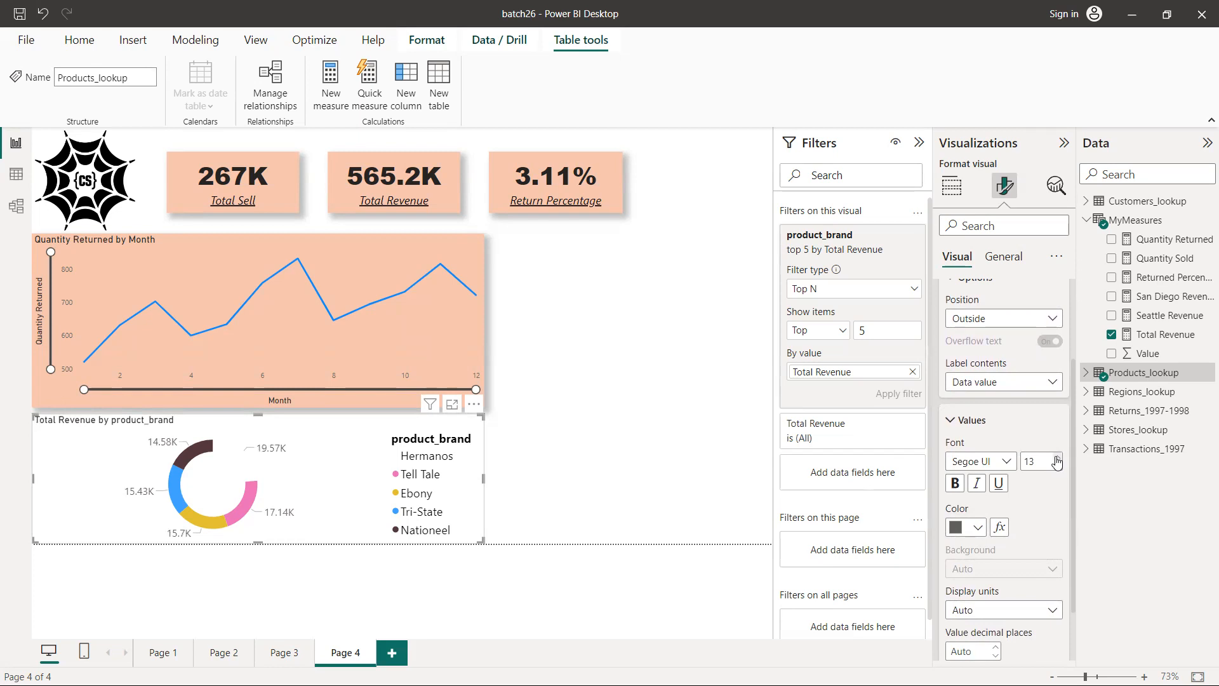
{"action": "left_click", "coordinate": [1057, 458]}
{"action": "left_click", "coordinate": [1056, 458]}
{"action": "left_click", "coordinate": [1057, 459]}
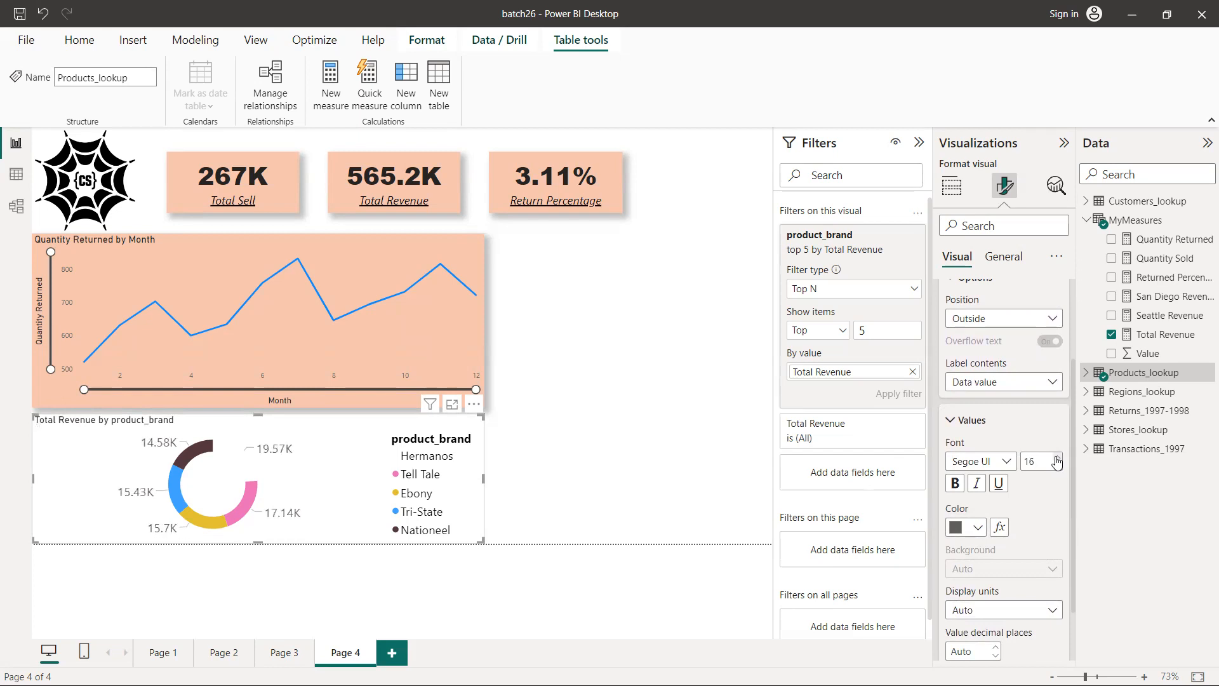
Make the donut chart's detail label values italic and bold, and close the detail label settings
{"action": "left_click", "coordinate": [978, 485]}
{"action": "left_click", "coordinate": [957, 485]}
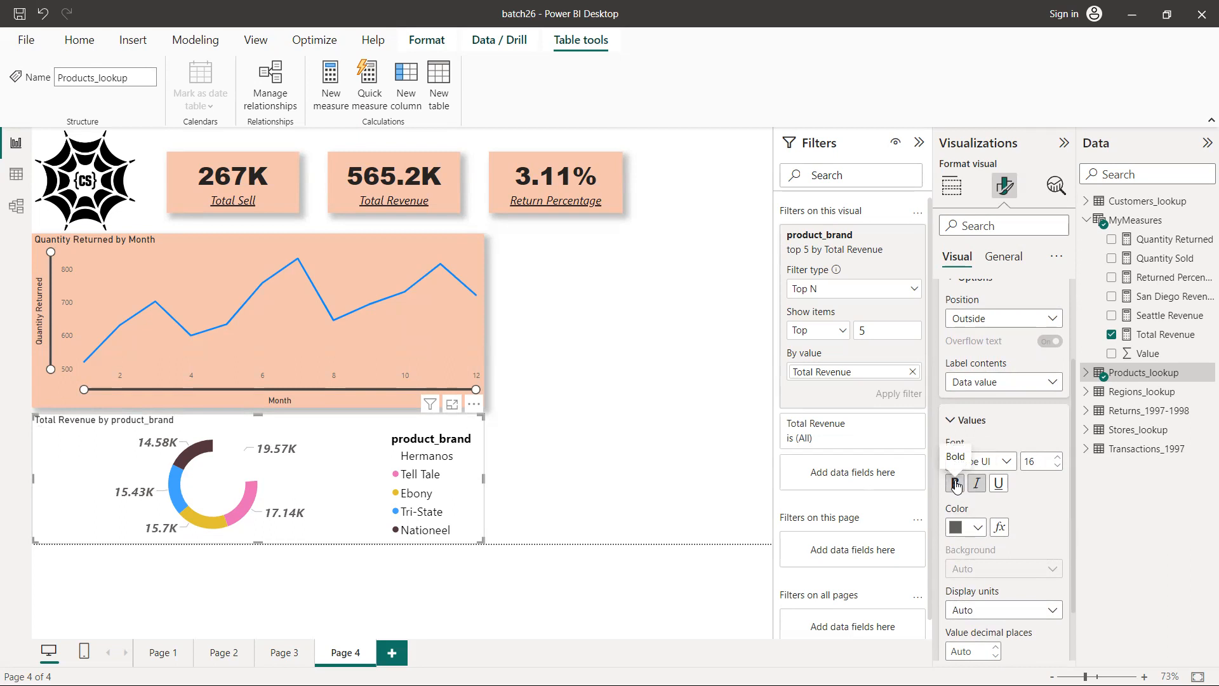
{"action": "scroll", "coordinate": [980, 357], "scroll_direction": "down", "scroll_amount": 1}
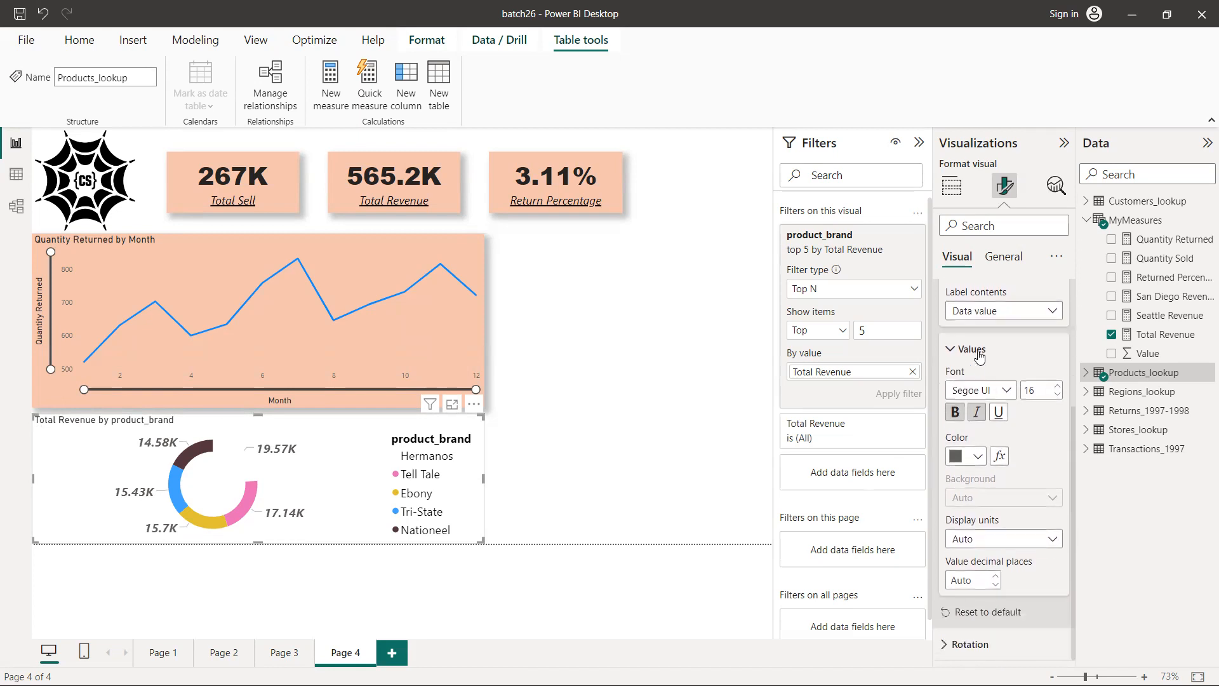
{"action": "scroll", "coordinate": [980, 357], "scroll_direction": "up", "scroll_amount": 3}
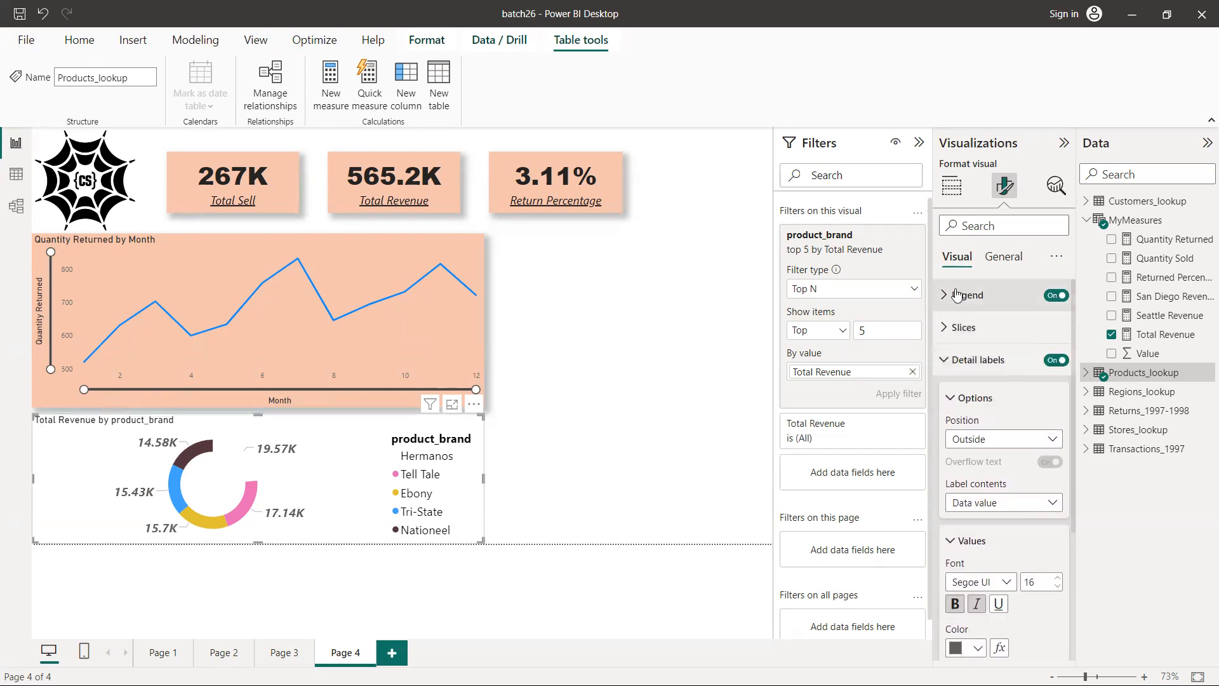
{"action": "left_click", "coordinate": [944, 361]}
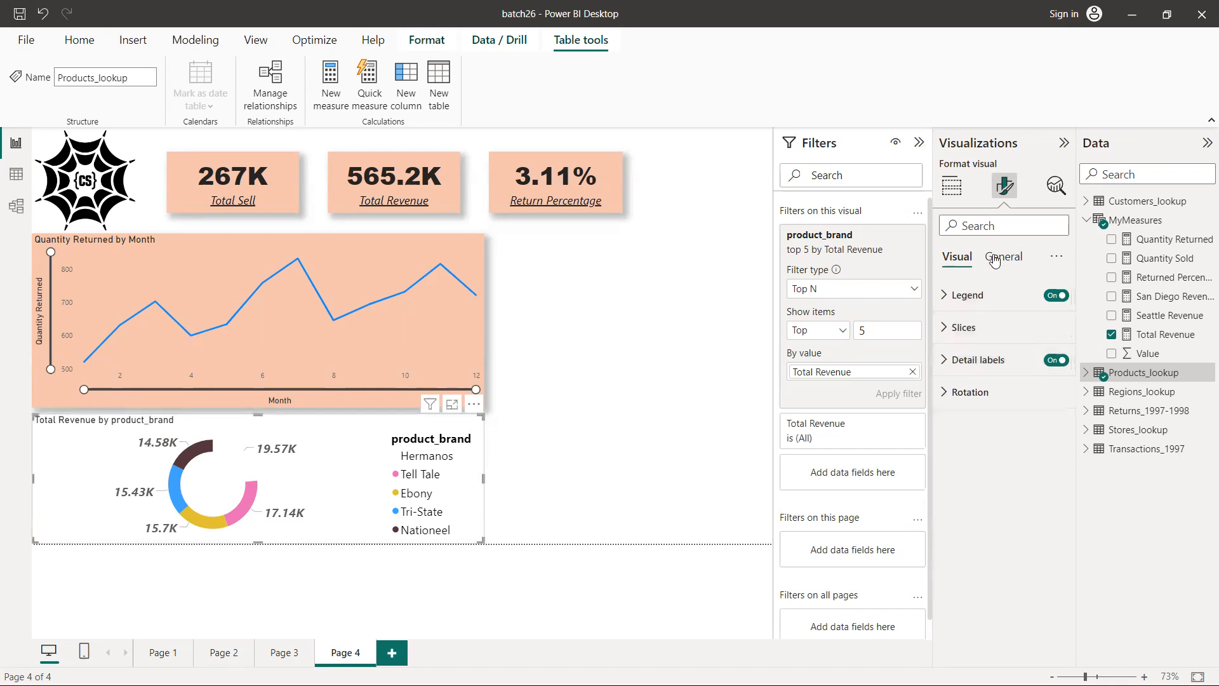
Give the donut chart the recently used light peach background color and turn on its shadow
{"action": "left_click", "coordinate": [995, 258]}
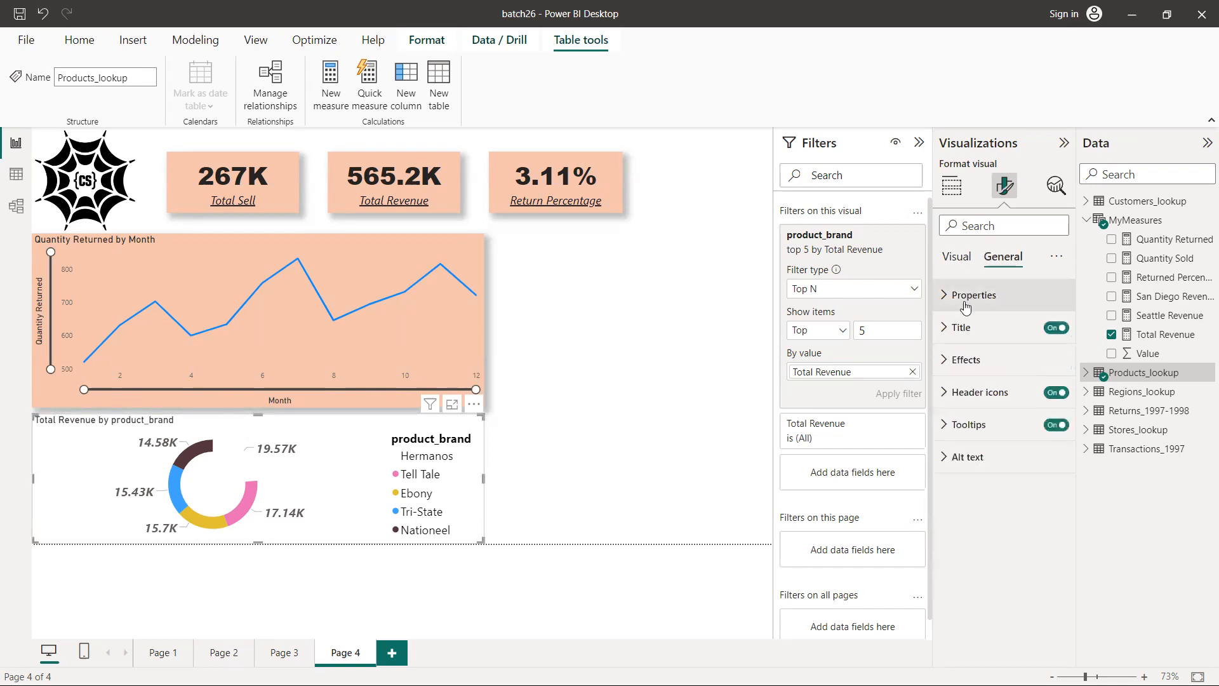
{"action": "left_click", "coordinate": [945, 366]}
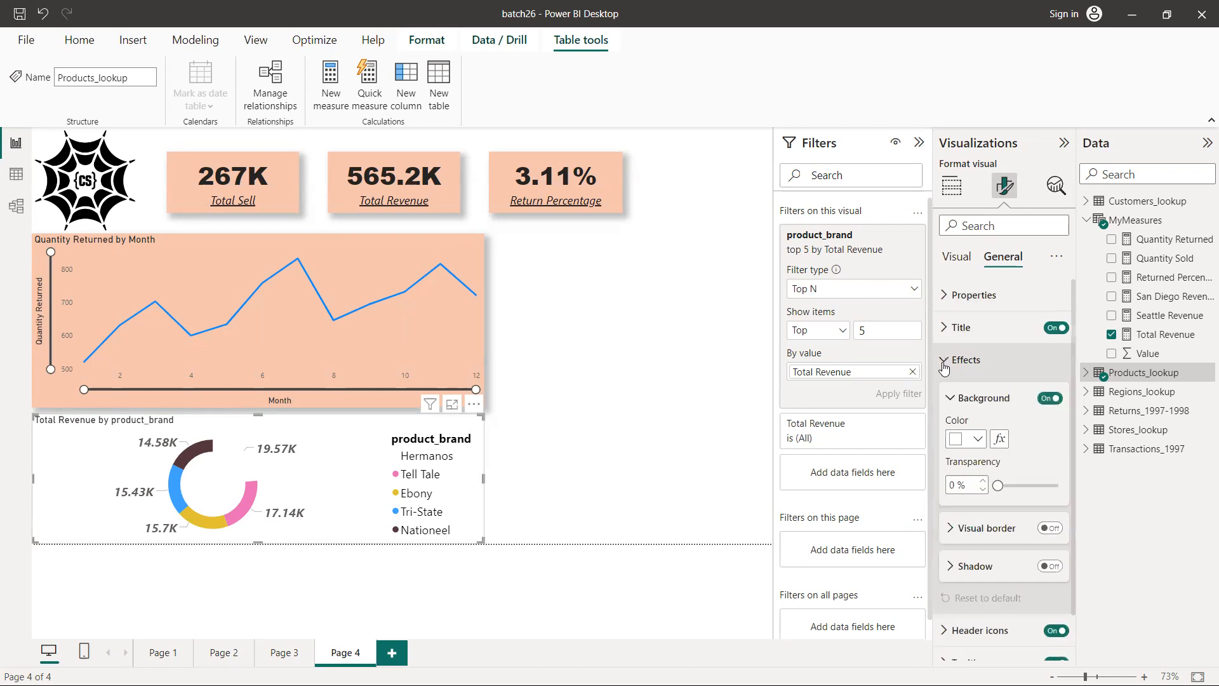
{"action": "left_click", "coordinate": [978, 440]}
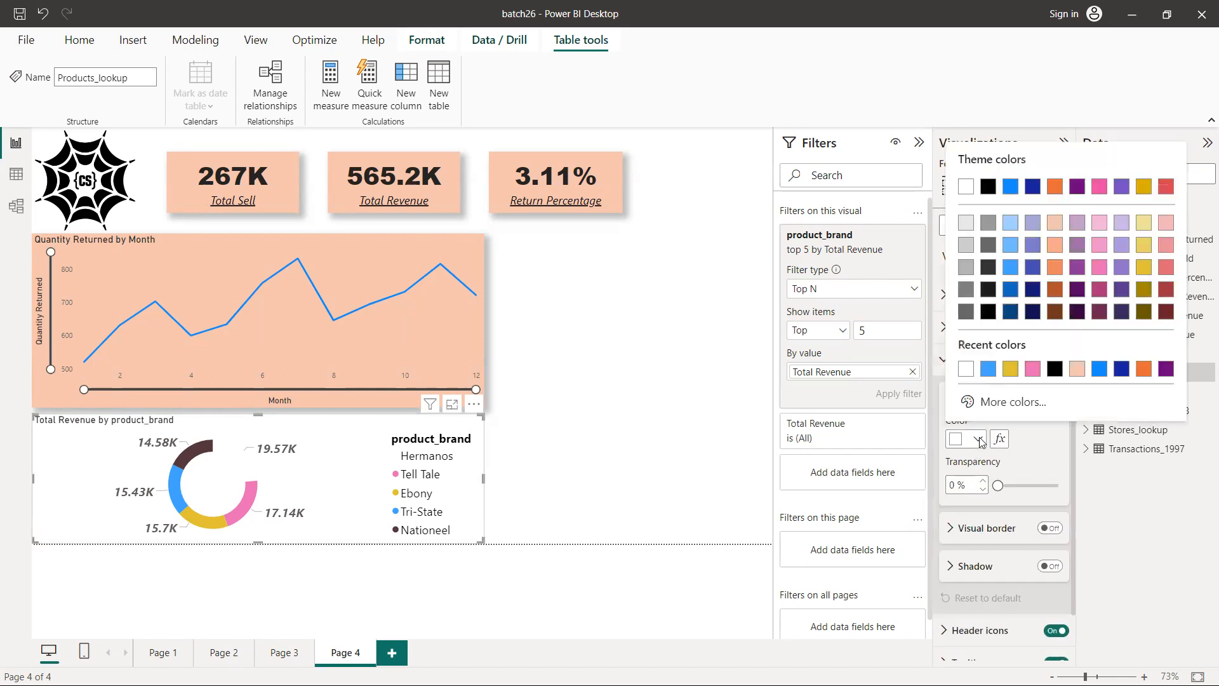
{"action": "left_click", "coordinate": [1078, 369]}
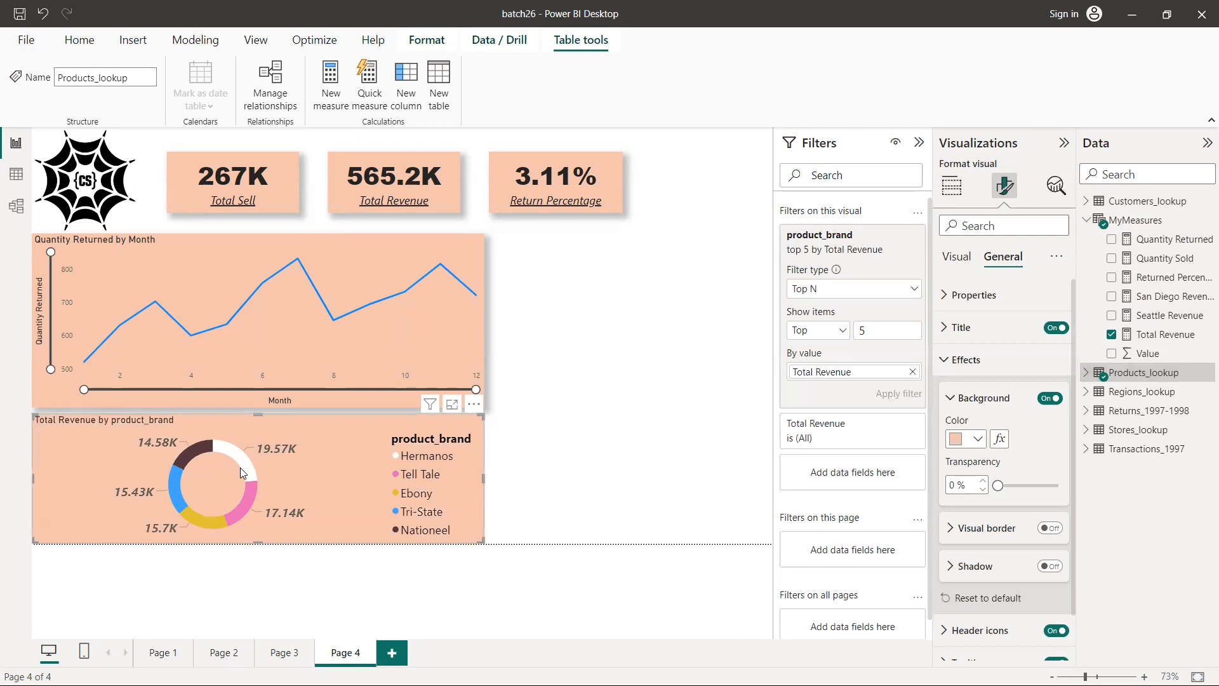
{"action": "mouse_move", "coordinate": [241, 470]}
{"action": "left_click", "coordinate": [1051, 566]}
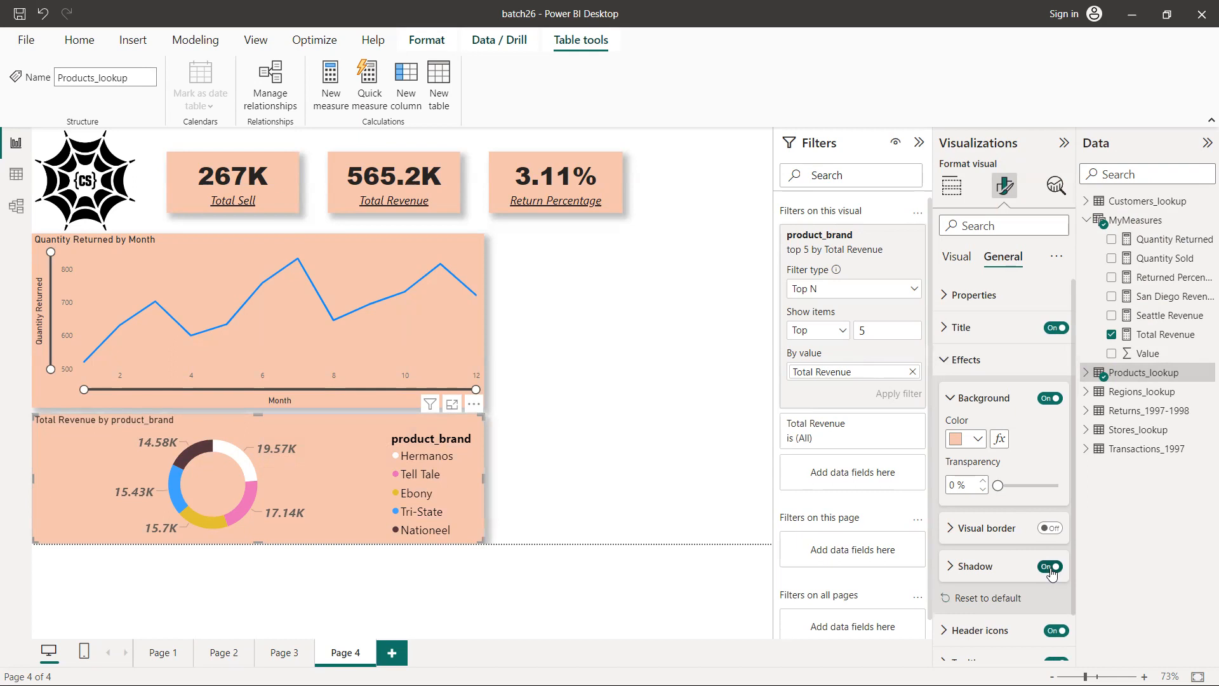
{"action": "left_click", "coordinate": [946, 360]}
Increase the donut chart's title font size to 18 and collapse the title text settings
{"action": "left_click", "coordinate": [942, 327]}
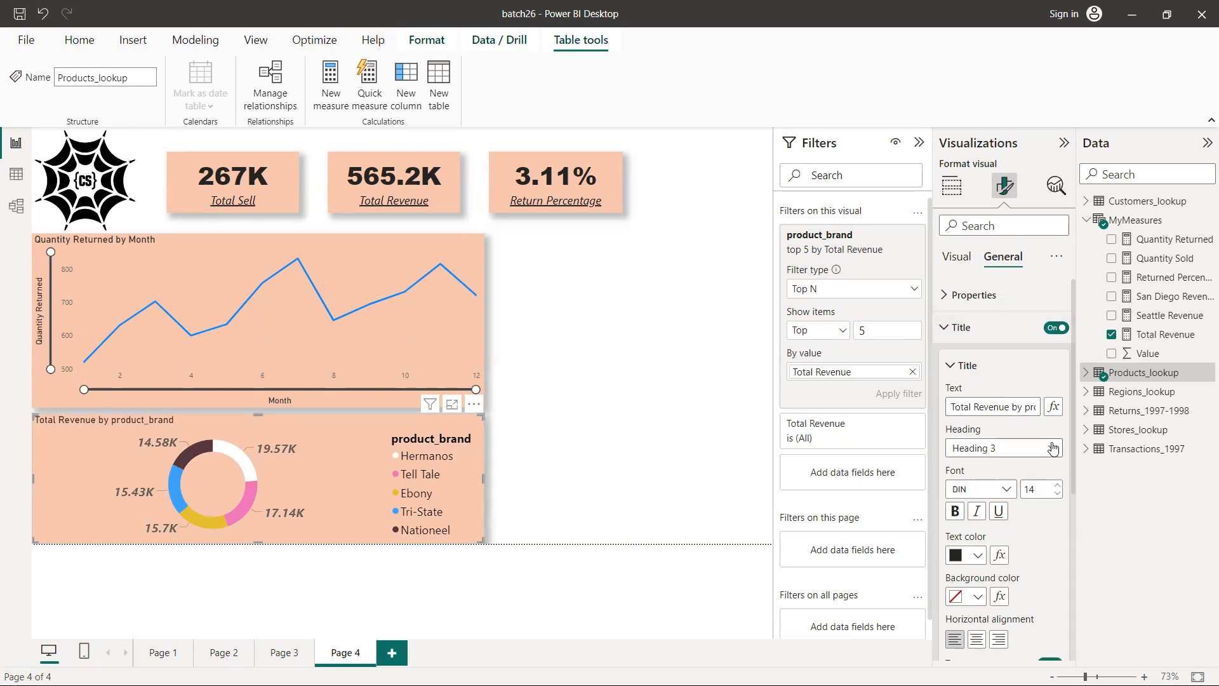
{"action": "left_click", "coordinate": [1056, 488]}
{"action": "left_click", "coordinate": [1057, 488]}
{"action": "left_click", "coordinate": [1056, 488]}
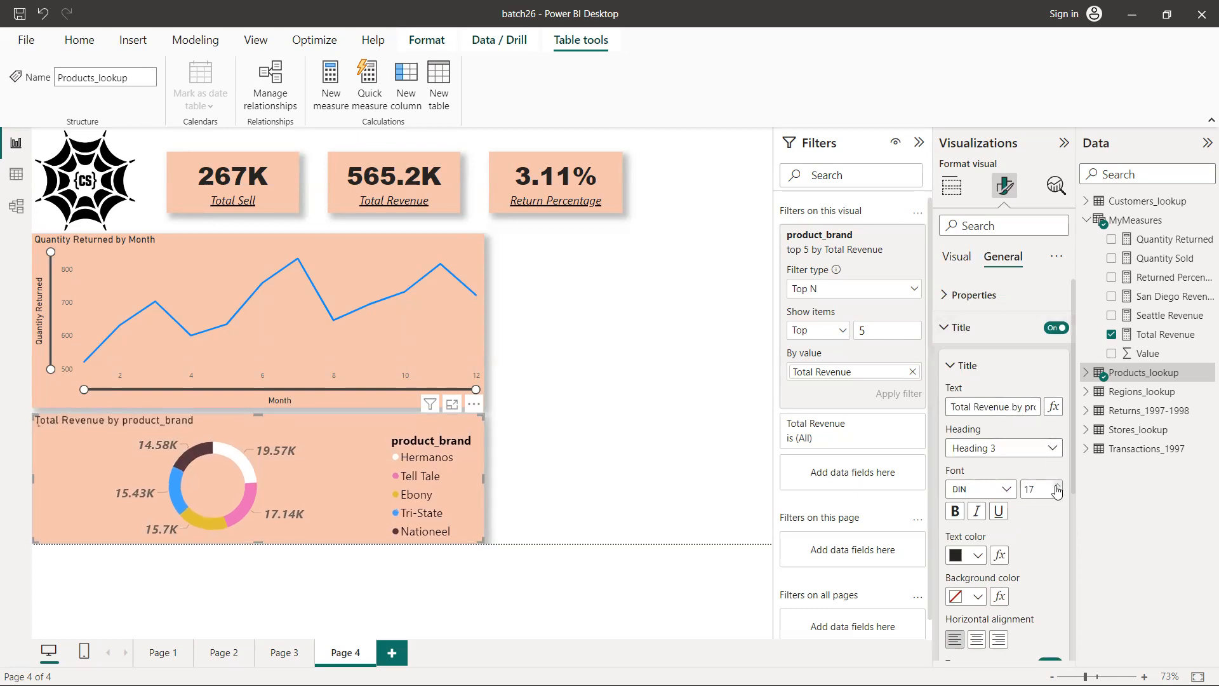
{"action": "left_click", "coordinate": [1057, 488]}
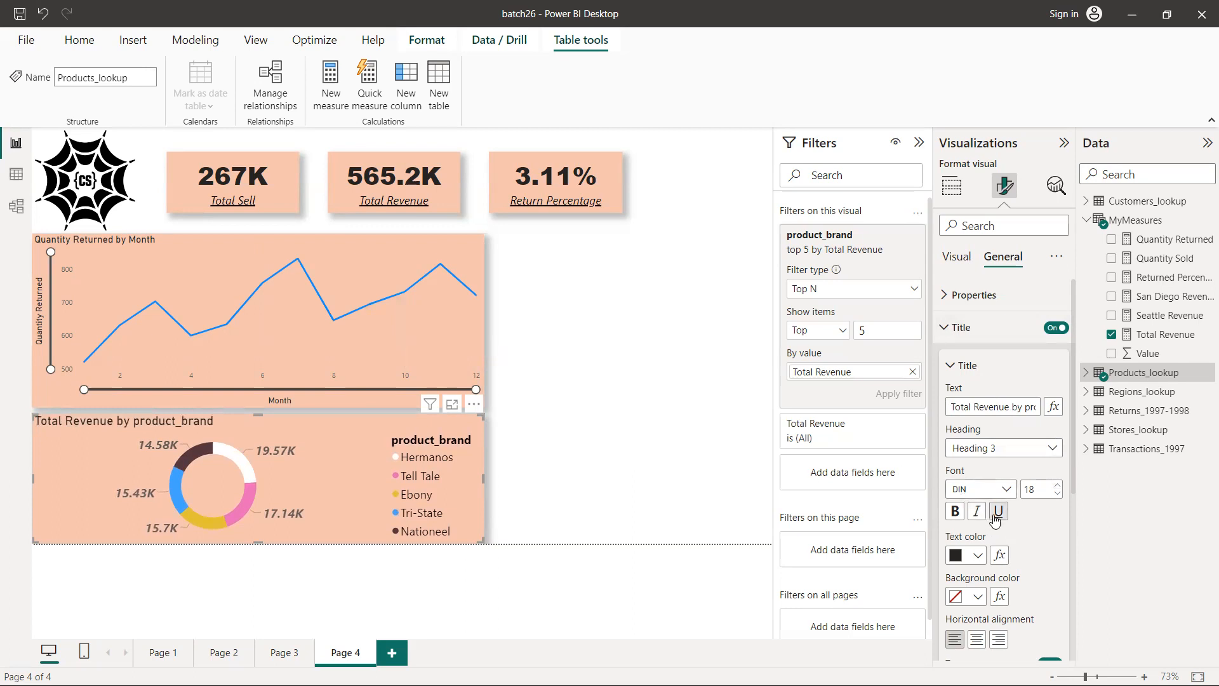
{"action": "left_click", "coordinate": [950, 366]}
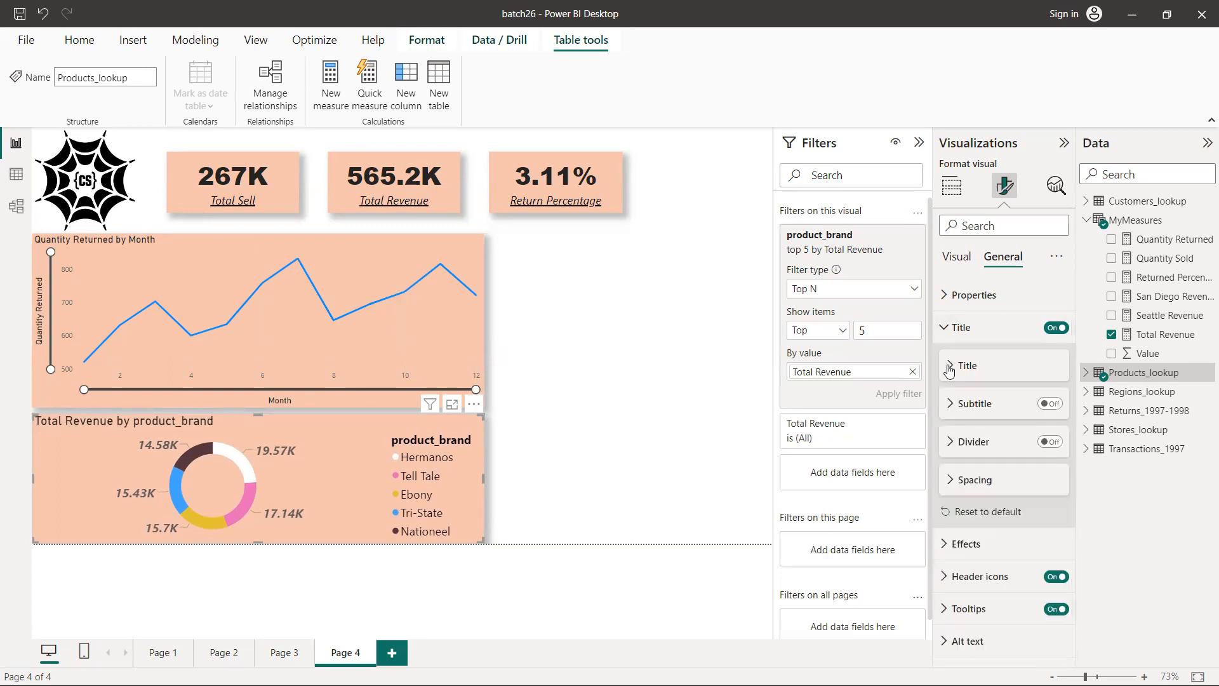
Rename the donut chart's product_brand legend field to Product Brand for this visual
{"action": "left_click", "coordinate": [951, 186]}
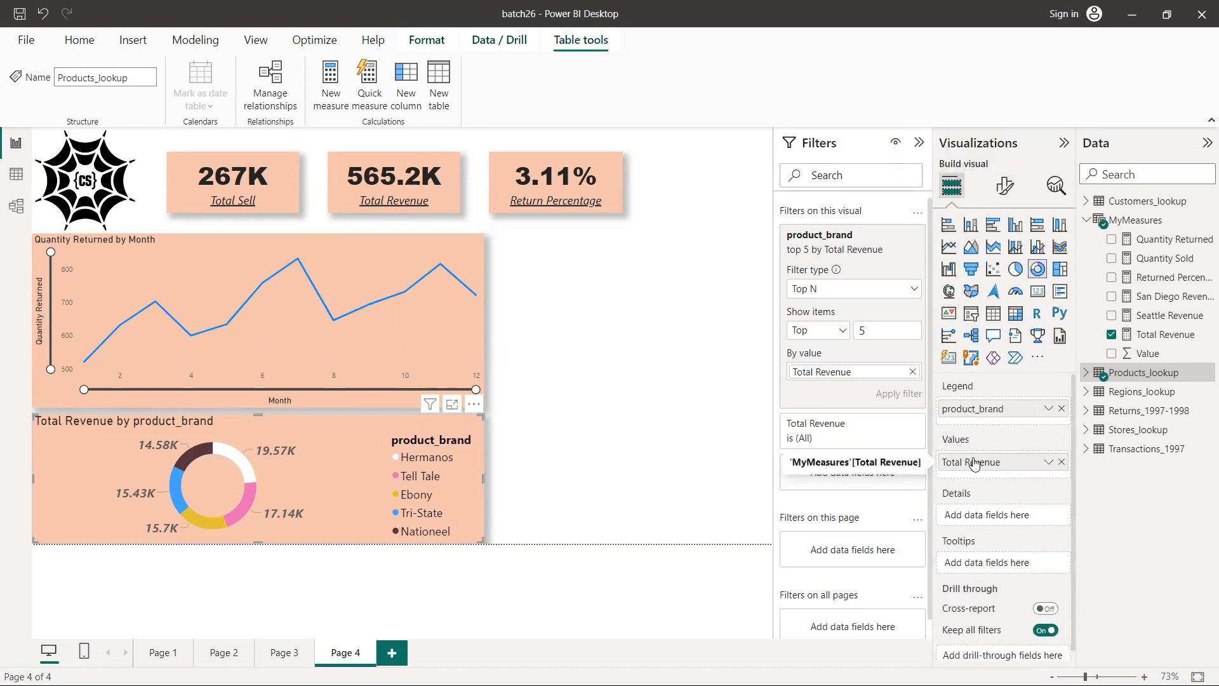
{"action": "double_click", "coordinate": [976, 413]}
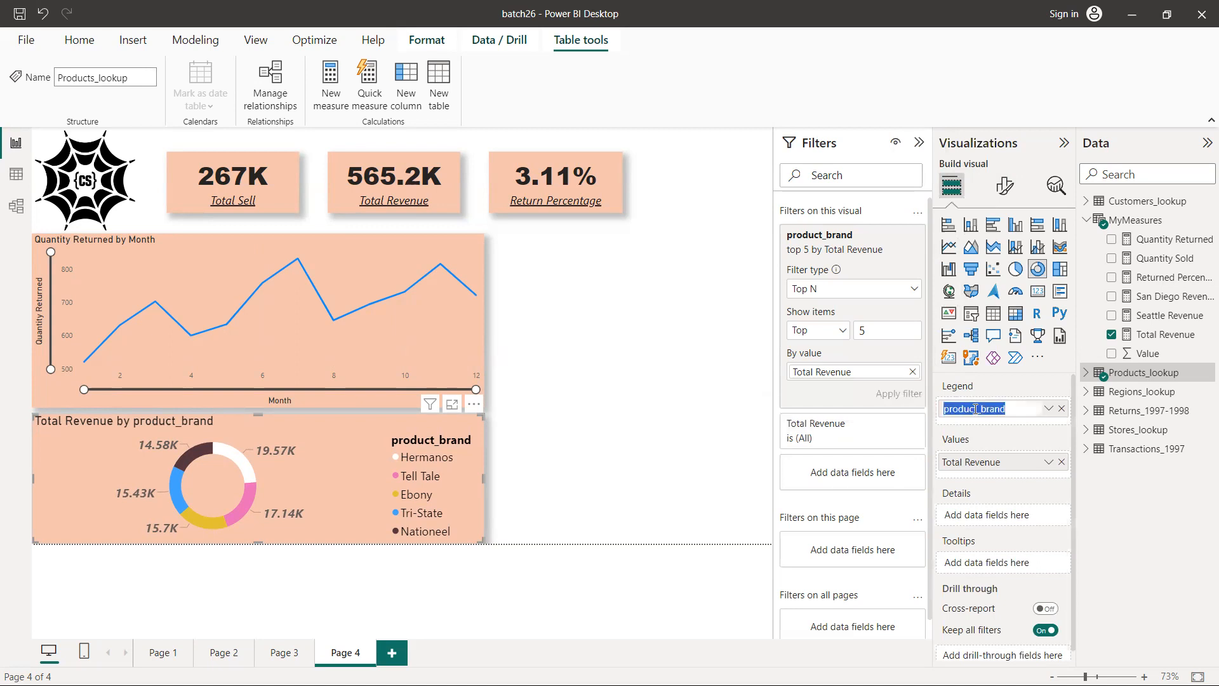
{"action": "key", "text": "End"}
{"action": "key", "text": "BackSpace"}
{"action": "key", "text": "BackSpace"}
{"action": "type", "text": "B"}
{"action": "key", "text": "Home"}
{"action": "key", "text": "Delete"}
{"action": "type", "text": "P"}
{"action": "key", "text": "Return"}
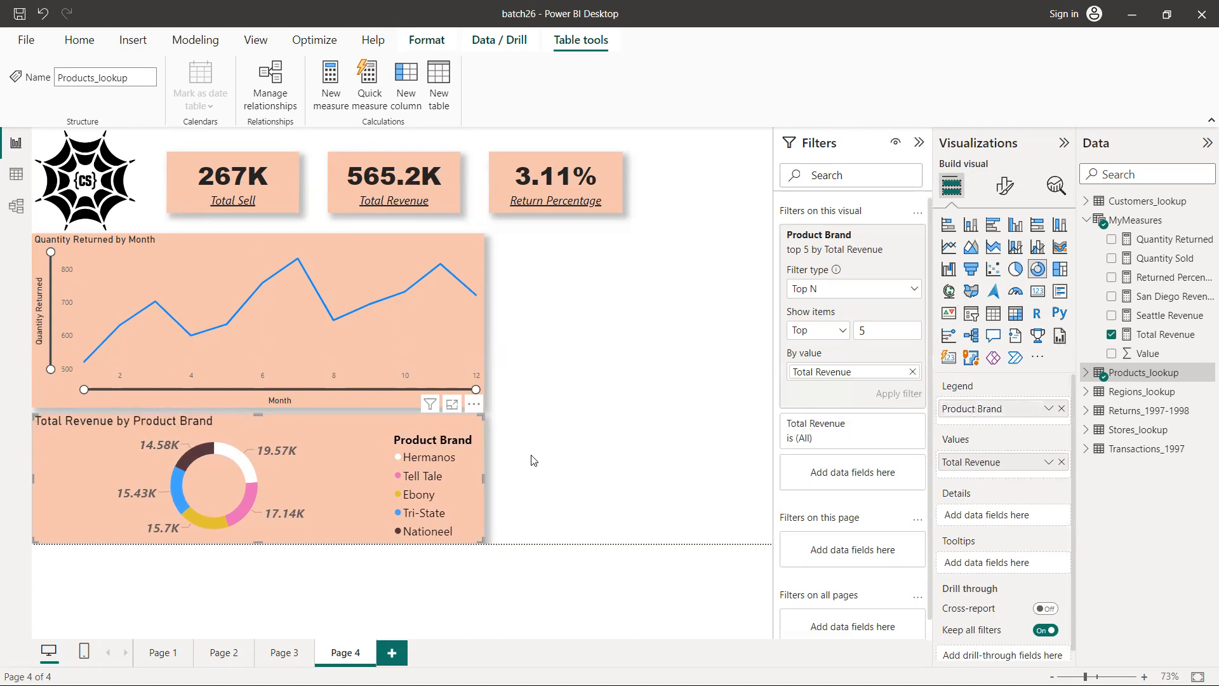
Increase the title font size of the Quantity Returned by Month line chart to 19 and deselect the chart
{"action": "left_click", "coordinate": [169, 245]}
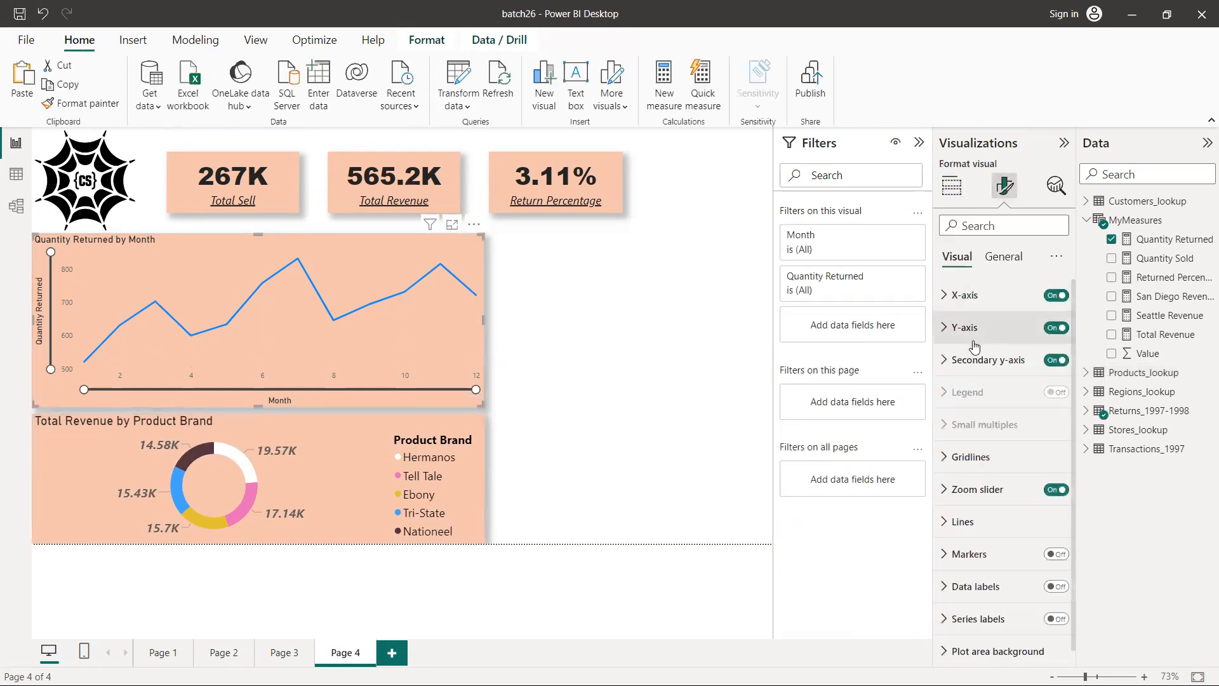
{"action": "left_click", "coordinate": [1003, 261]}
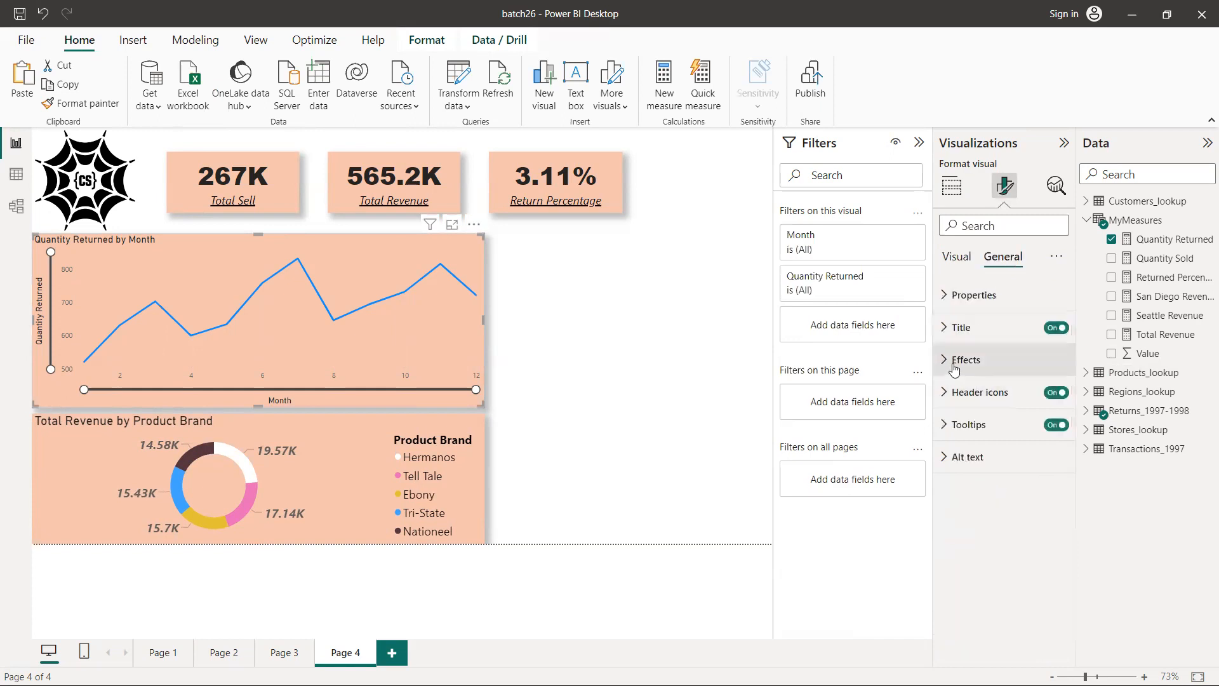
{"action": "left_click", "coordinate": [966, 360]}
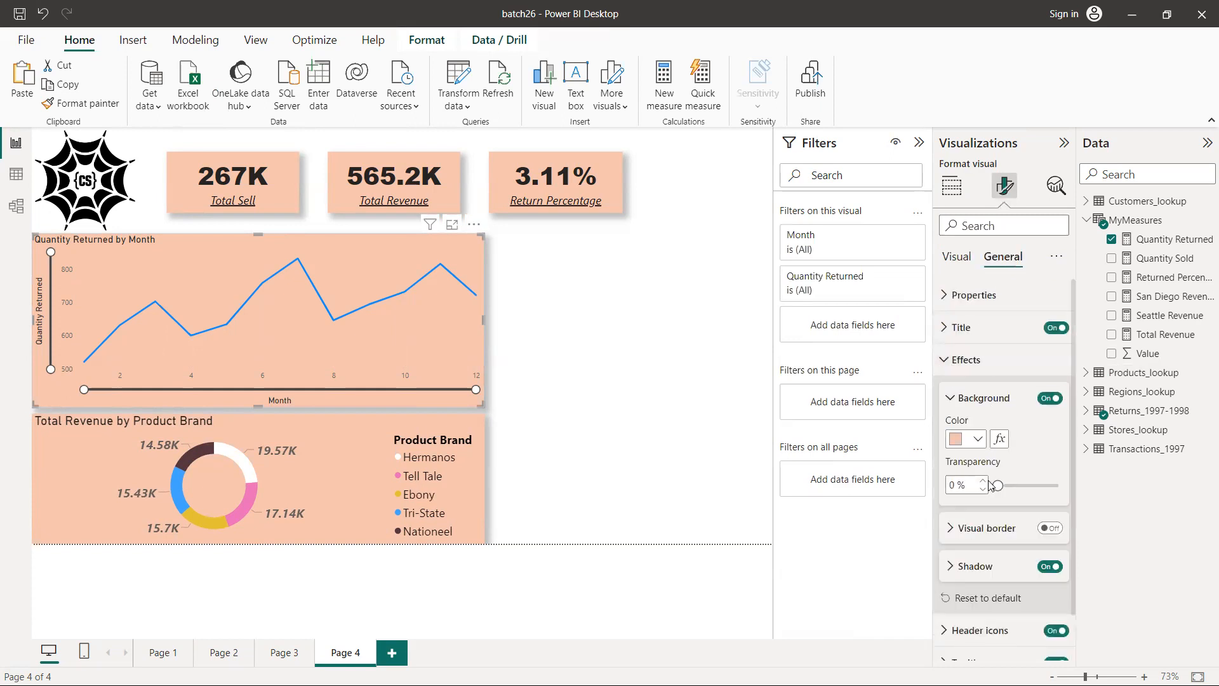
{"action": "left_click", "coordinate": [945, 329]}
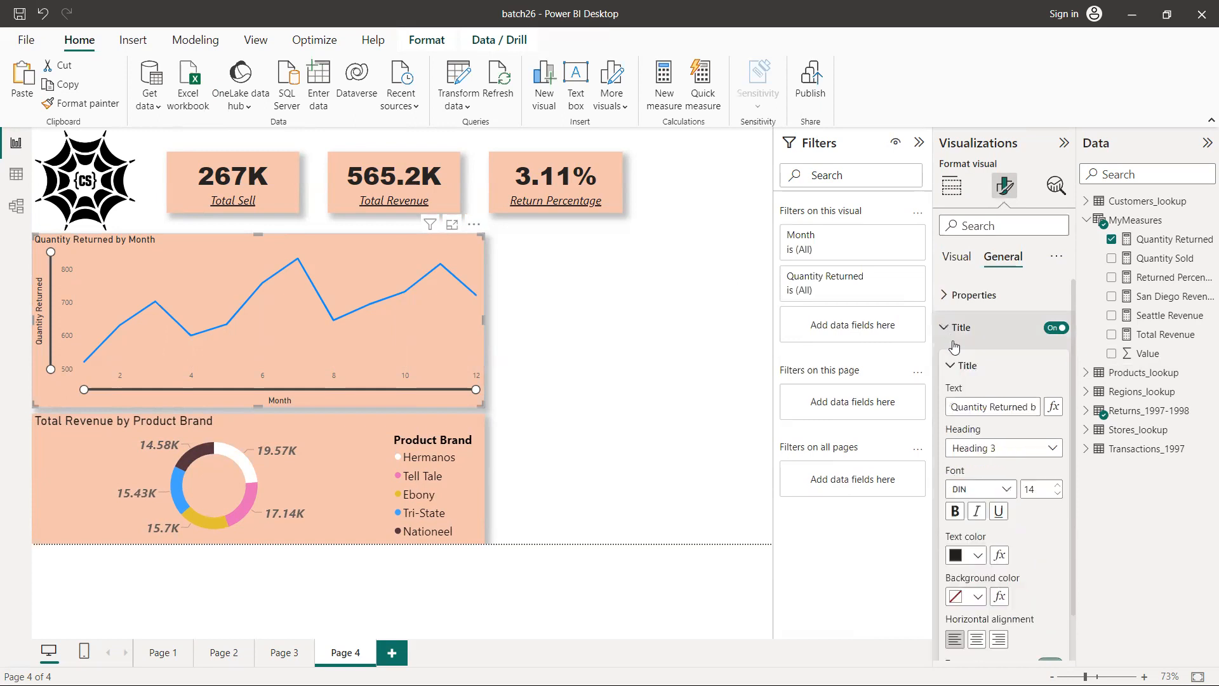
{"action": "left_click", "coordinate": [1059, 486]}
{"action": "left_click", "coordinate": [1058, 486]}
{"action": "left_click", "coordinate": [1059, 485]}
{"action": "left_click", "coordinate": [1059, 486]}
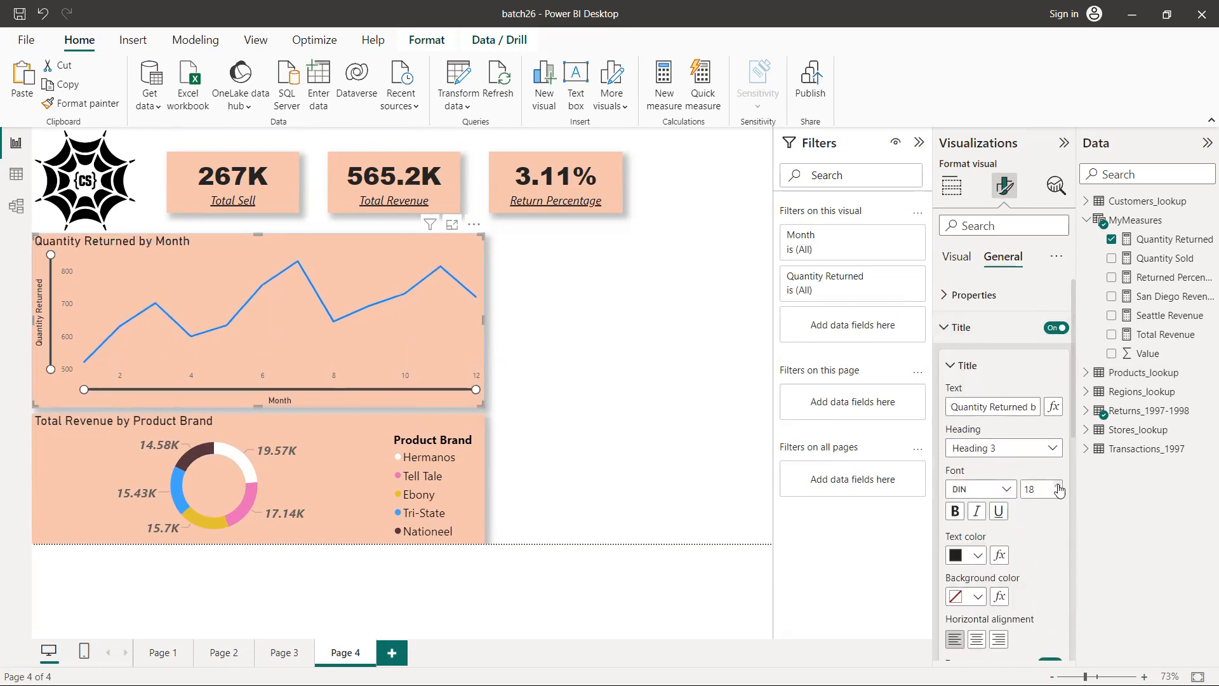
{"action": "left_click", "coordinate": [1058, 486]}
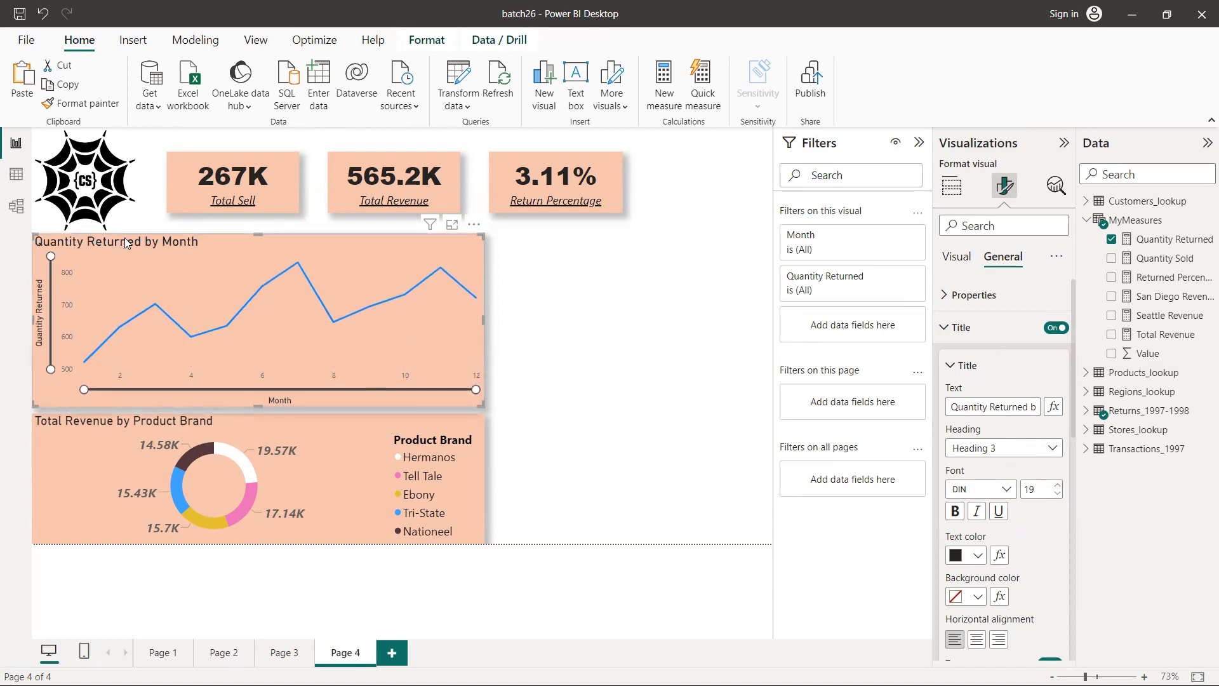
{"action": "left_click", "coordinate": [640, 336]}
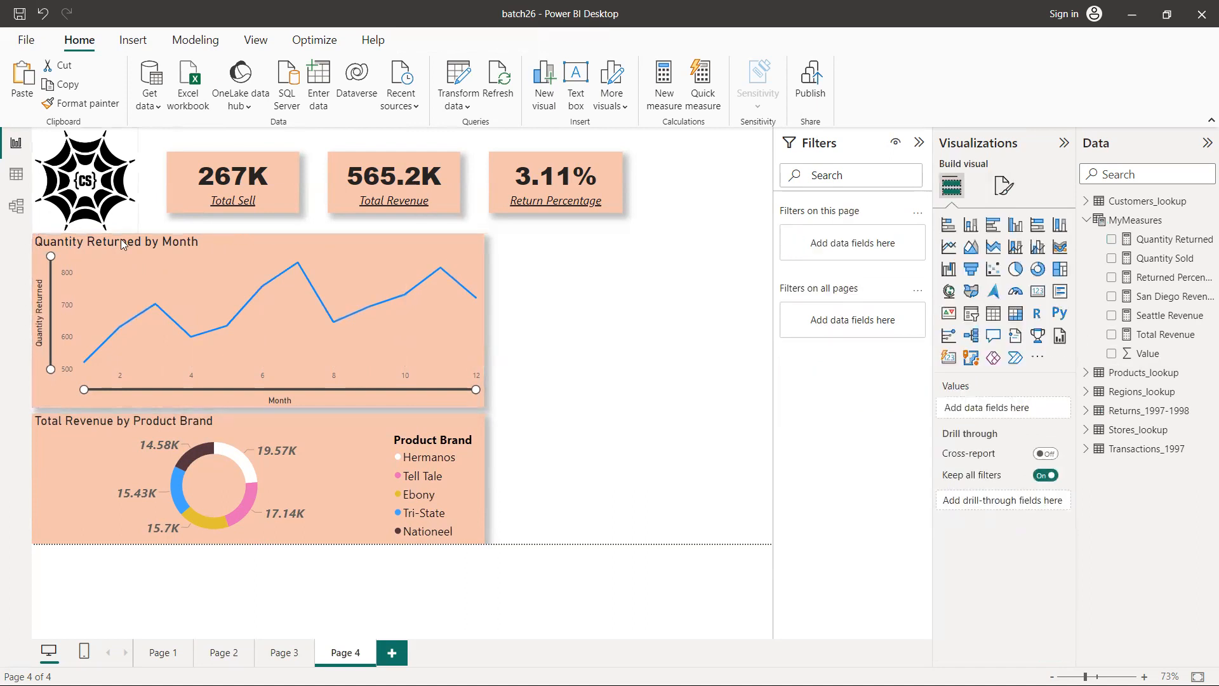
Shrink the logo image slightly so it clears the line chart's title, and deselect it
{"action": "left_click", "coordinate": [134, 227]}
{"action": "left_click_drag", "start_coordinate": [140, 231], "coordinate": [131, 224]}
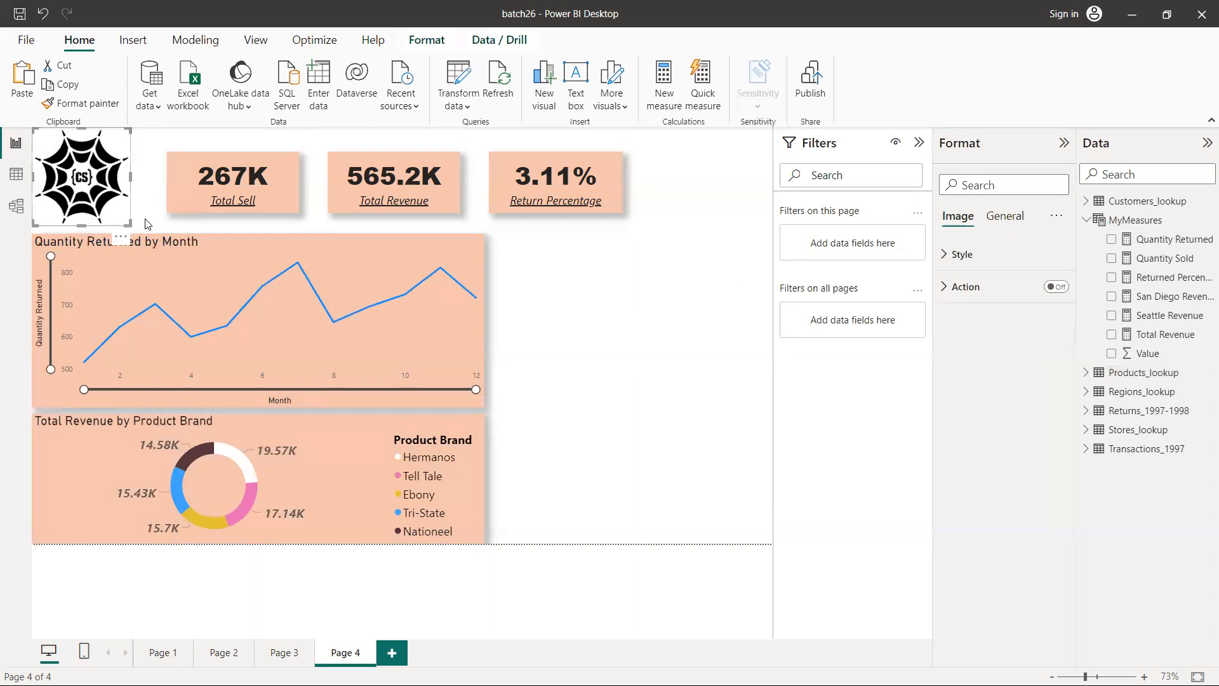
{"action": "left_click", "coordinate": [549, 323]}
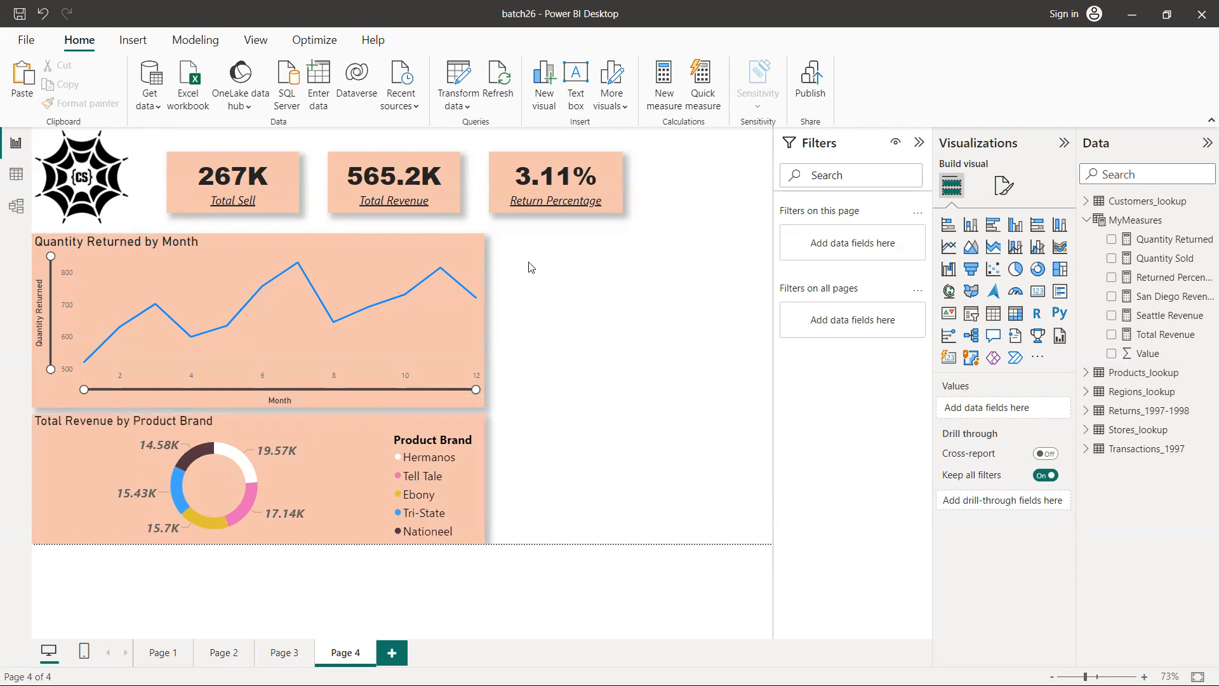
Check the hand-drawn dashboard sketch and add an empty matrix visual to the Power BI report page
{"action": "key", "text": "alt+Tab"}
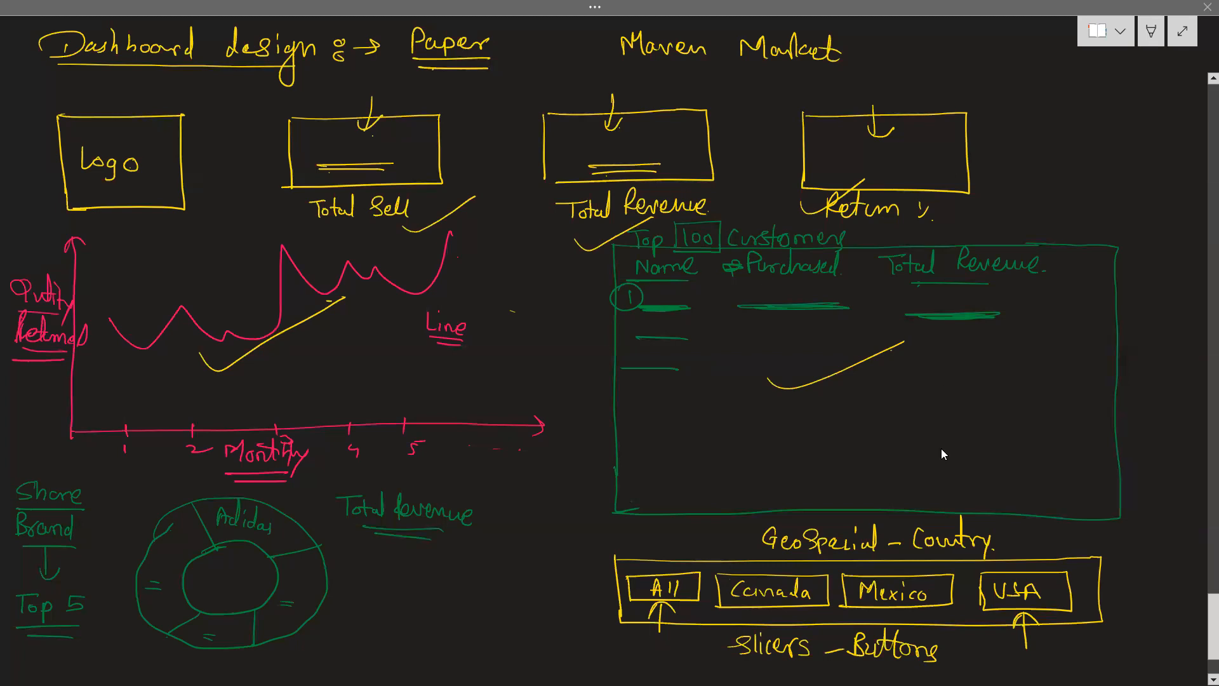
{"action": "key", "text": "alt+Tab"}
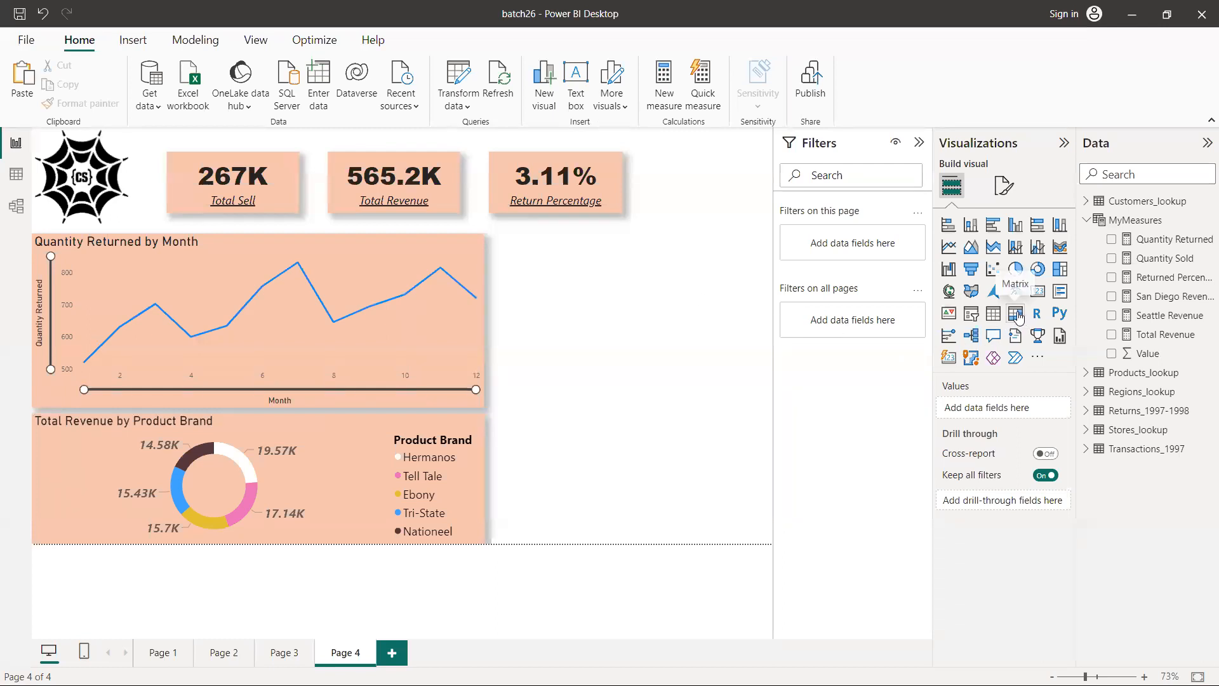
{"action": "left_click", "coordinate": [1017, 314]}
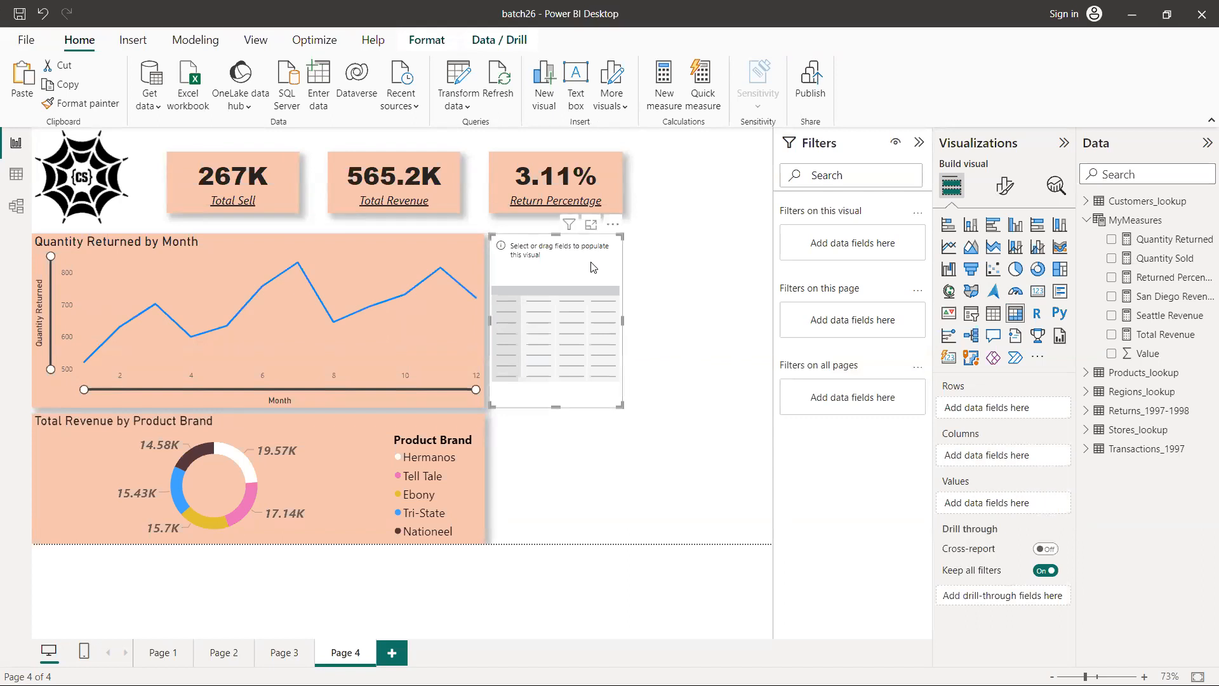
Enlarge the empty matrix to fill the space beside the line chart and set first_name from Customers_lookup as its rows
{"action": "left_click_drag", "start_coordinate": [621, 406], "coordinate": [764, 478]}
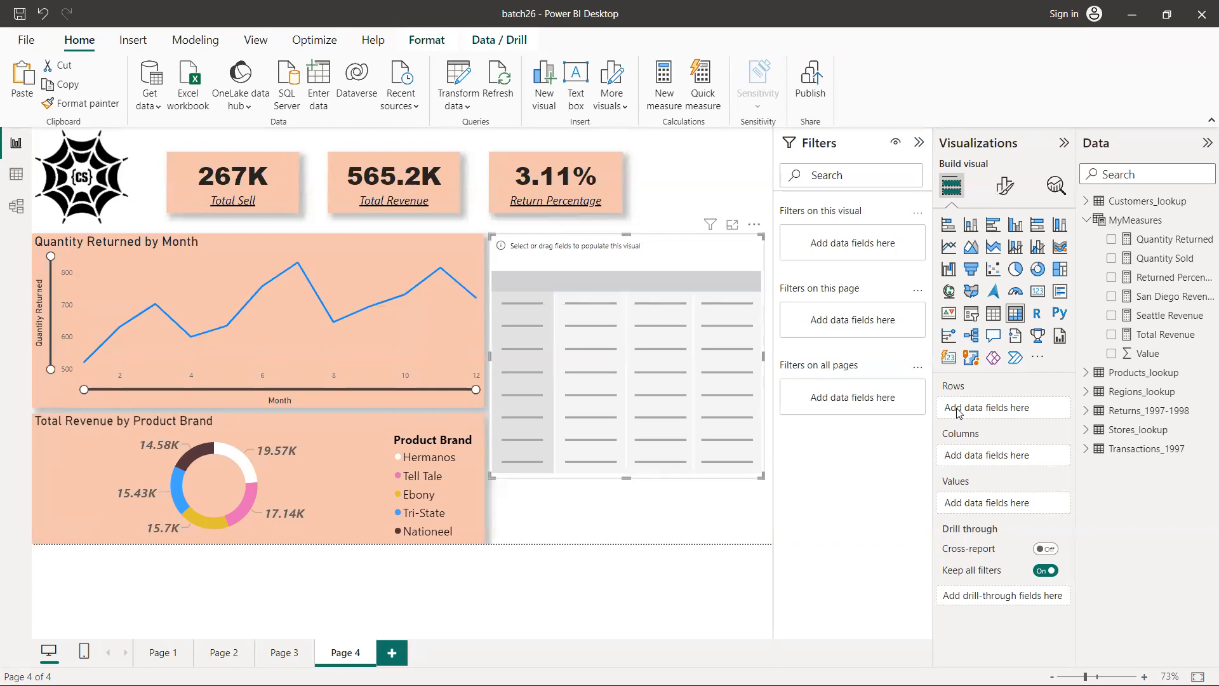
{"action": "left_click", "coordinate": [1087, 220]}
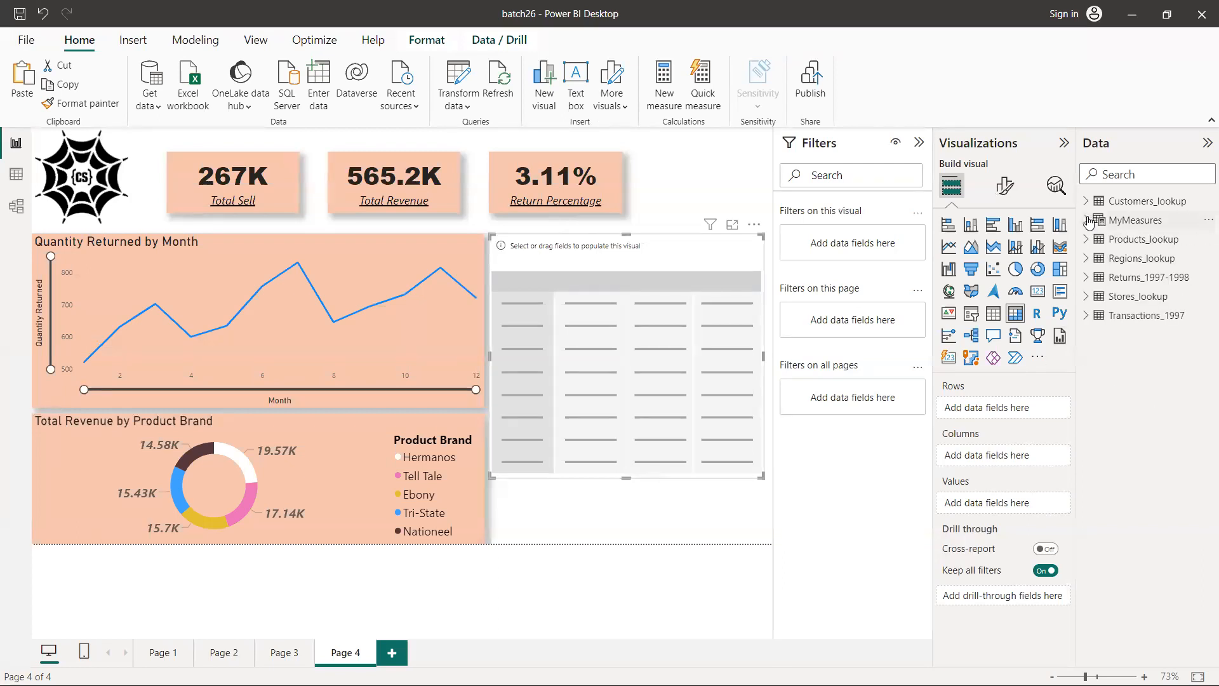
{"action": "left_click", "coordinate": [1086, 201]}
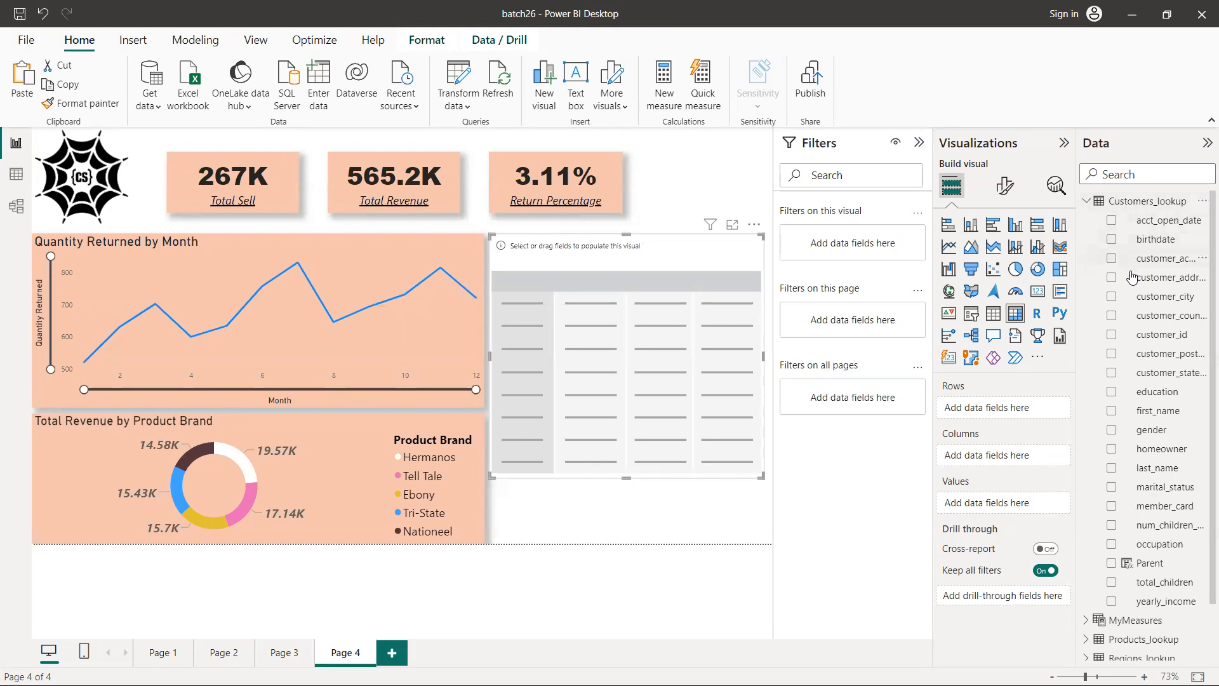
{"action": "left_click_drag", "start_coordinate": [1128, 413], "coordinate": [985, 410]}
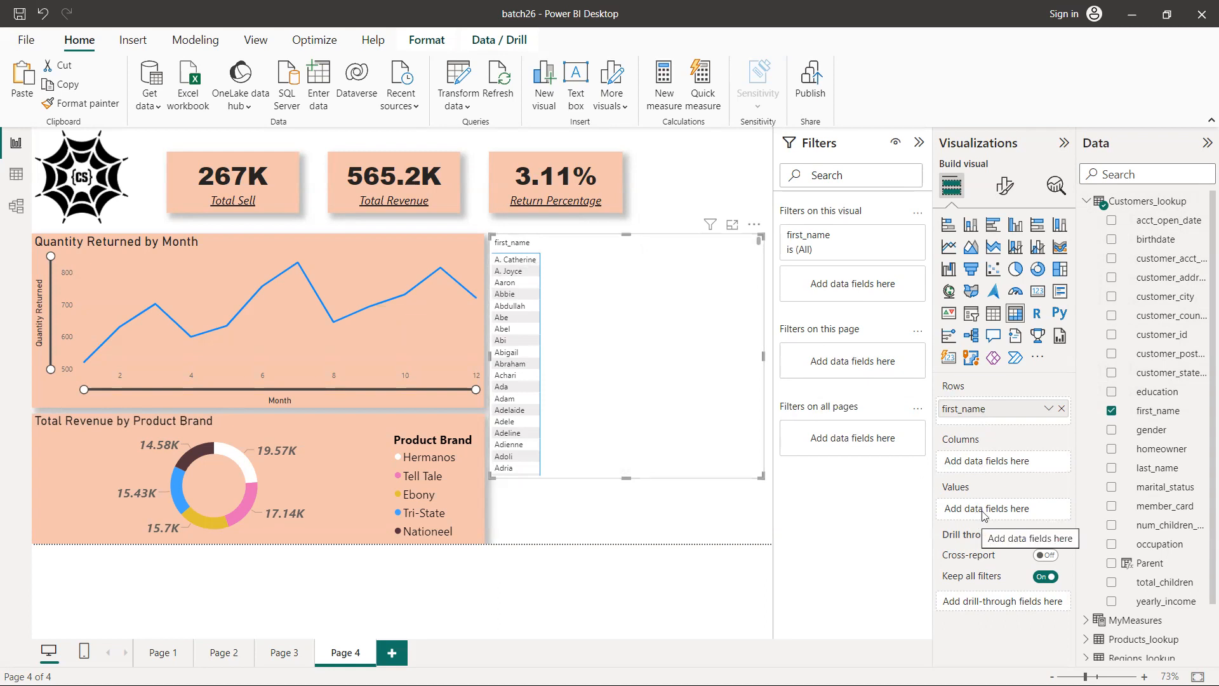
Add the Quantity Sold and Total Revenue measures from MyMeasures as the matrix's values
{"action": "left_click", "coordinate": [1087, 202]}
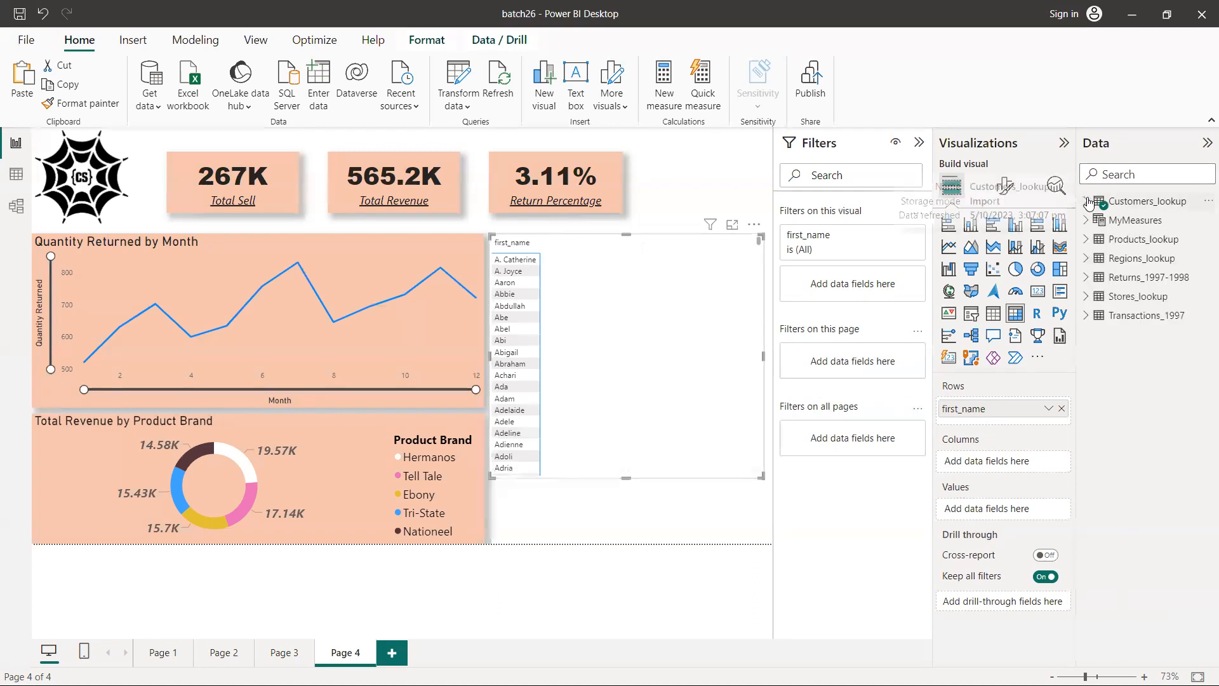
{"action": "left_click", "coordinate": [1087, 221]}
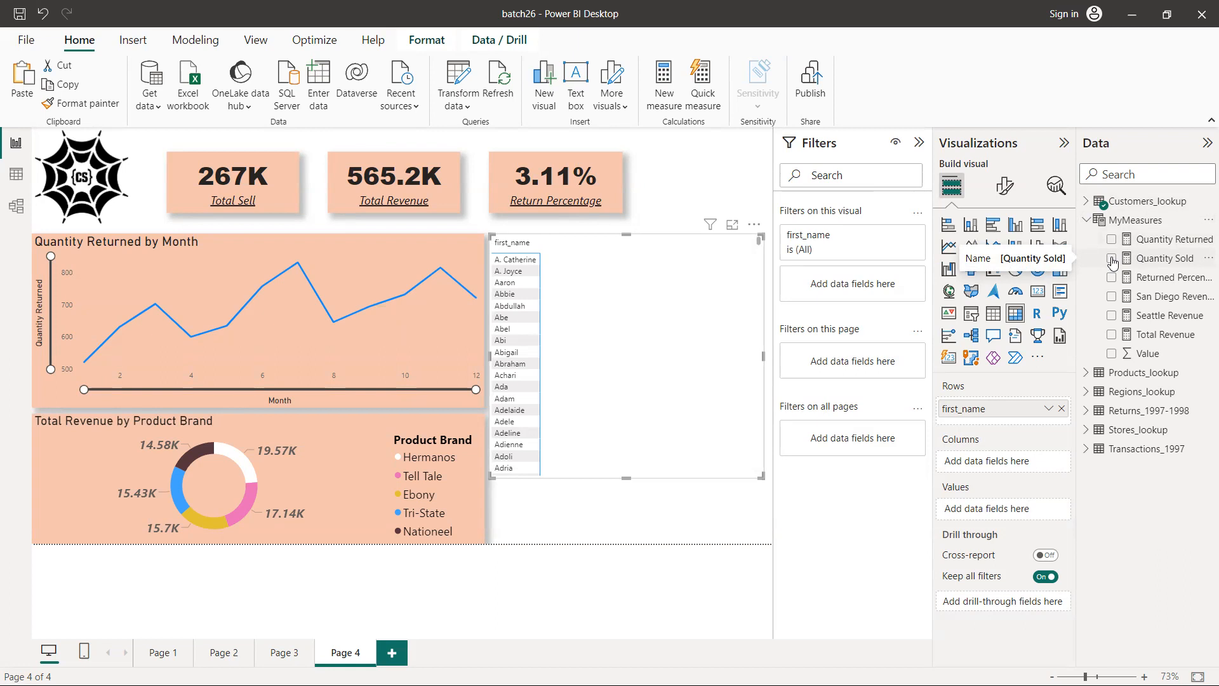
{"action": "left_click_drag", "start_coordinate": [1112, 263], "coordinate": [1004, 509]}
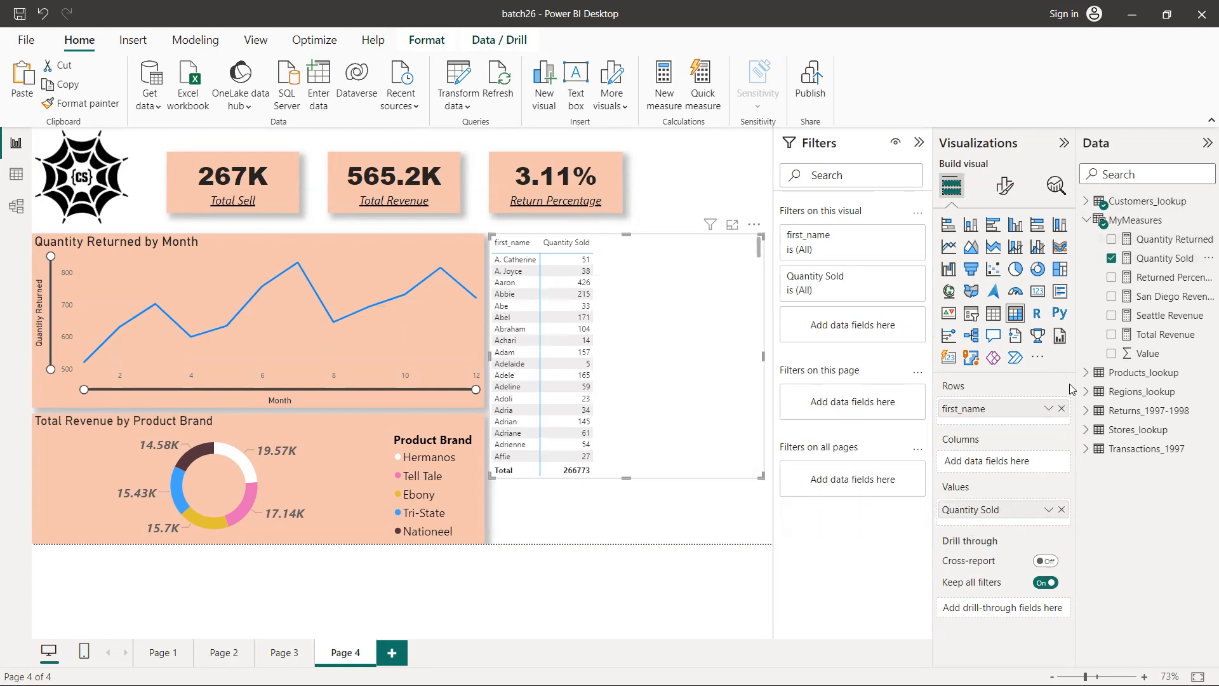
{"action": "left_click_drag", "start_coordinate": [1145, 336], "coordinate": [1004, 513]}
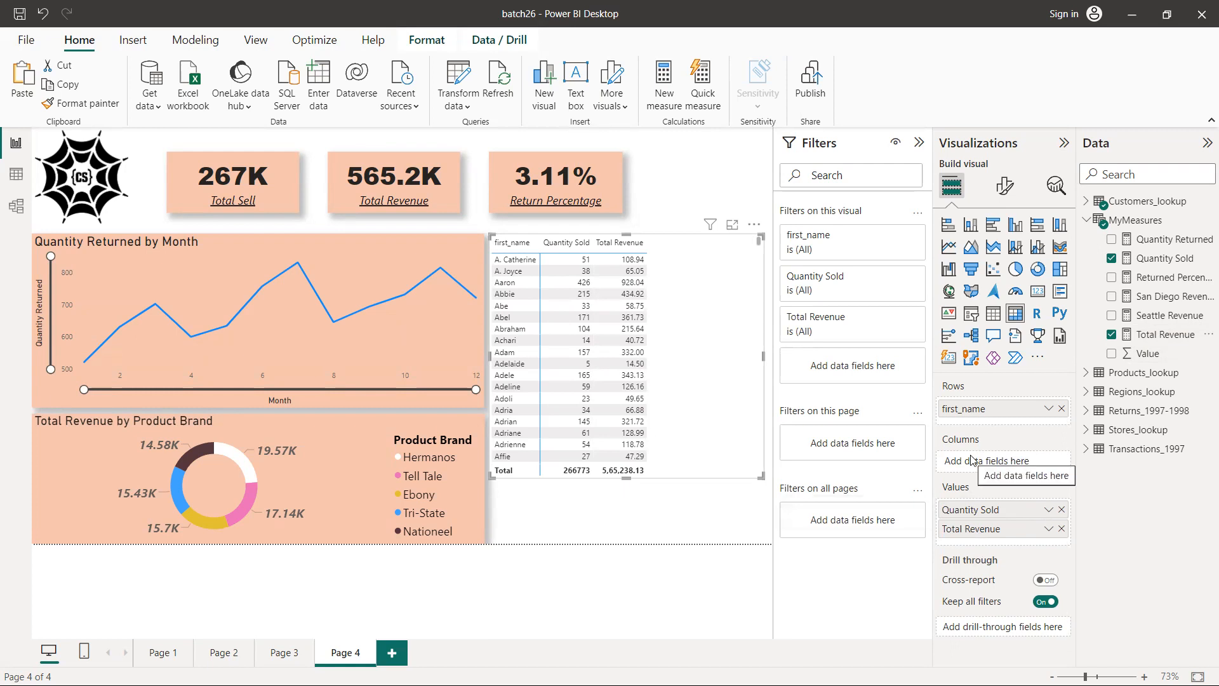
Rename the matrix's first_name field to Name and its Quantity Sold field to Total Purchase for this visual
{"action": "double_click", "coordinate": [959, 409]}
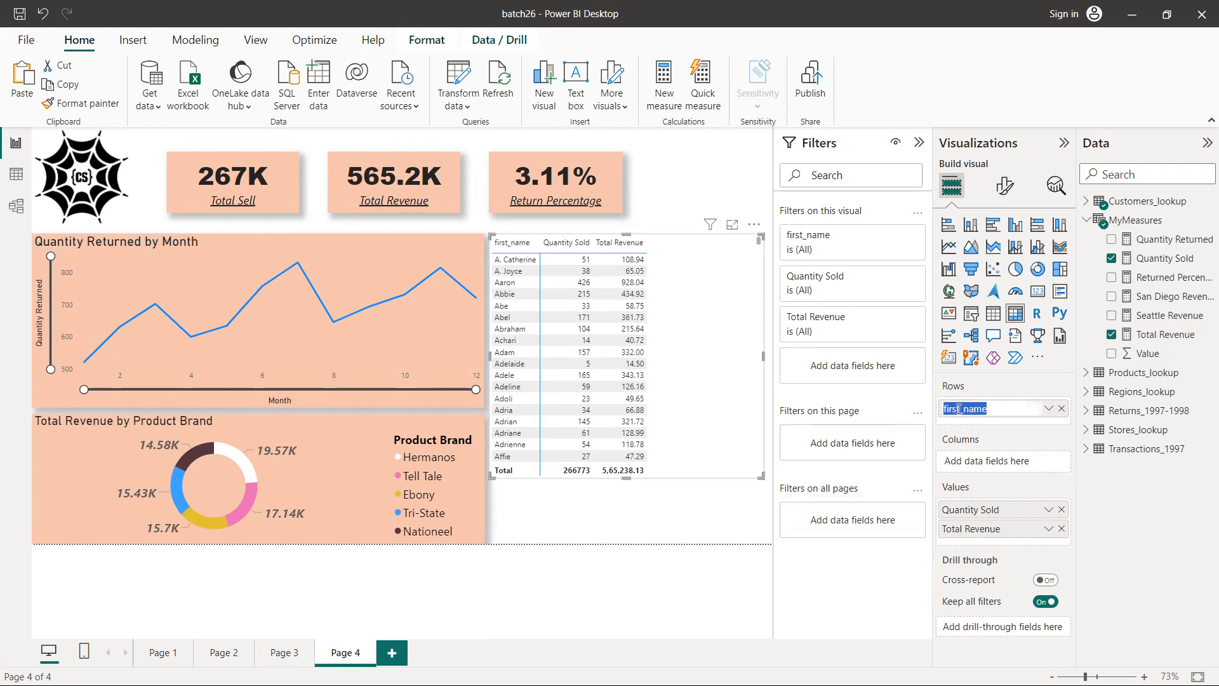
{"action": "type", "text": "Name"}
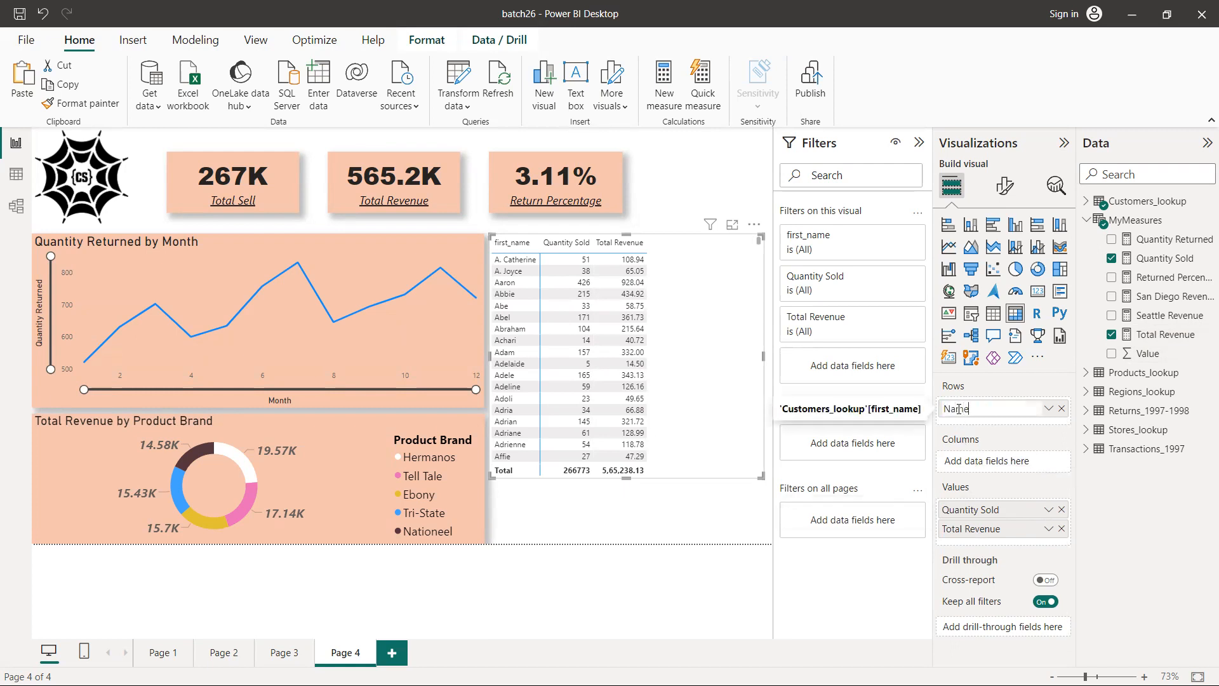
{"action": "left_click", "coordinate": [968, 510]}
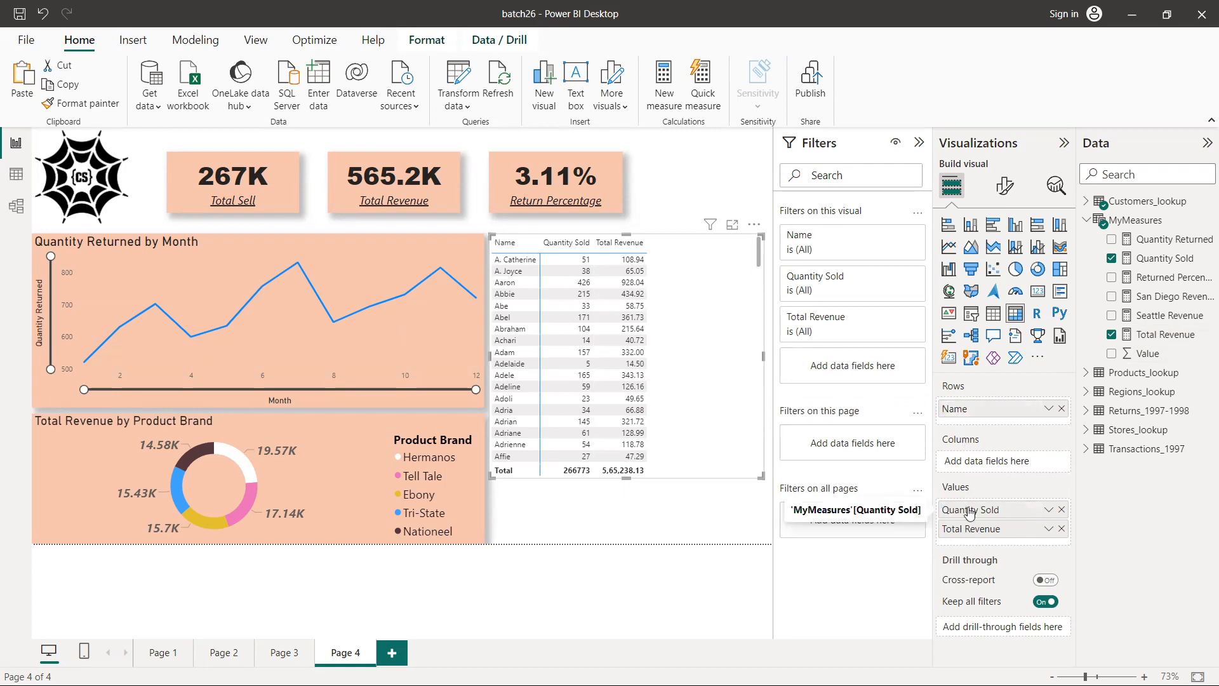
{"action": "double_click", "coordinate": [968, 510]}
{"action": "type", "text": "Tot"}
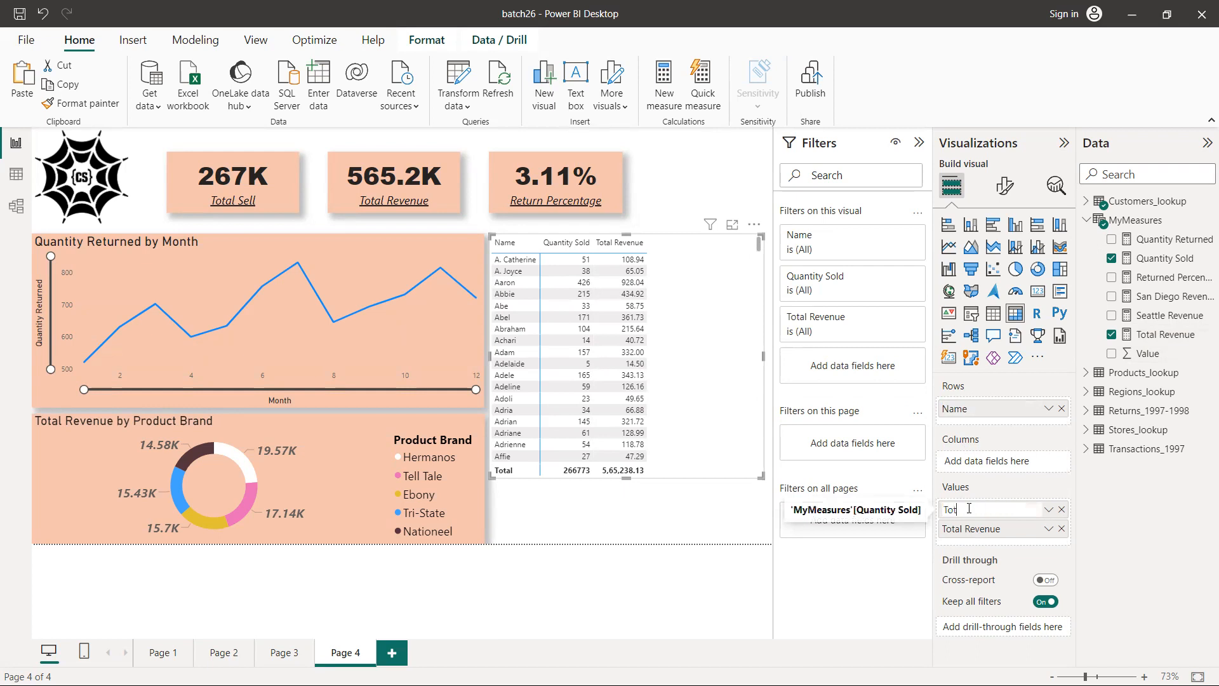
{"action": "type", "text": "al Purcha"}
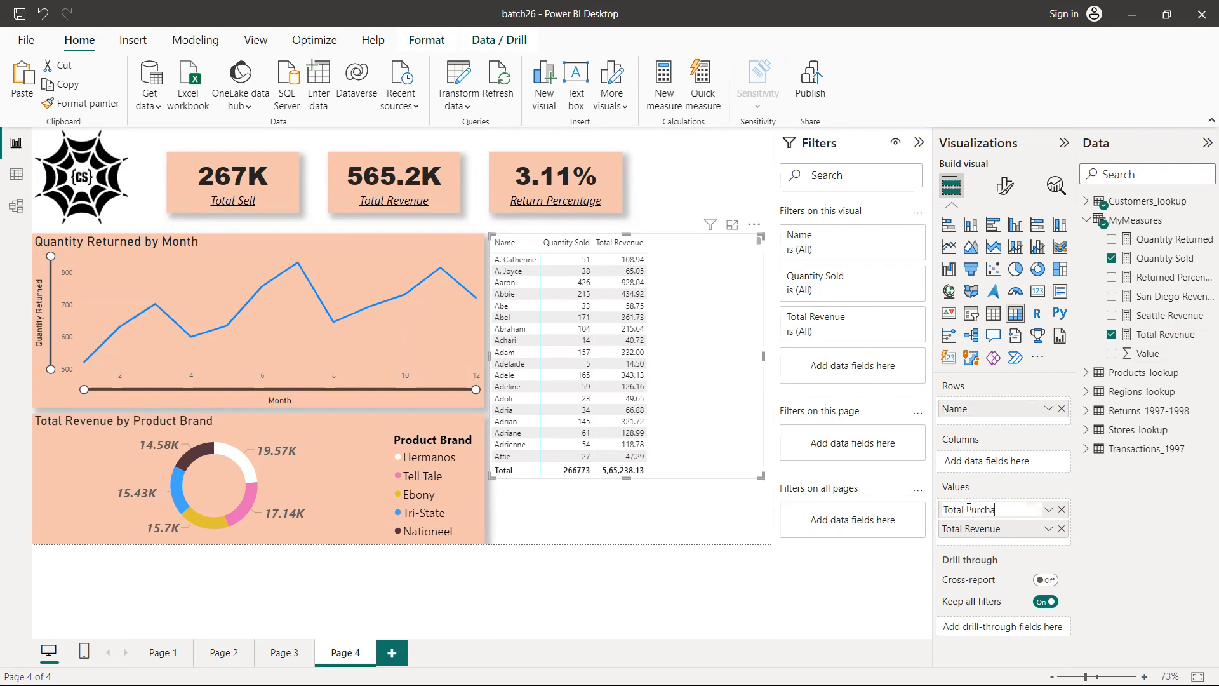
{"action": "type", "text": "se"}
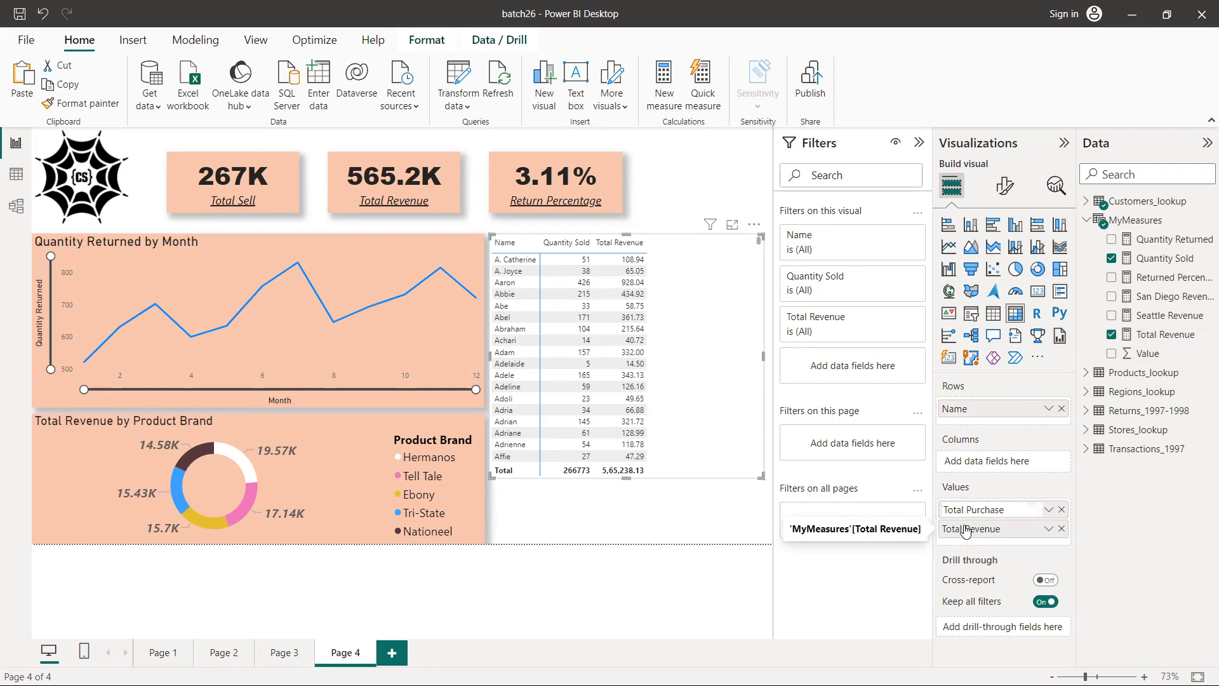
{"action": "key", "text": "Return"}
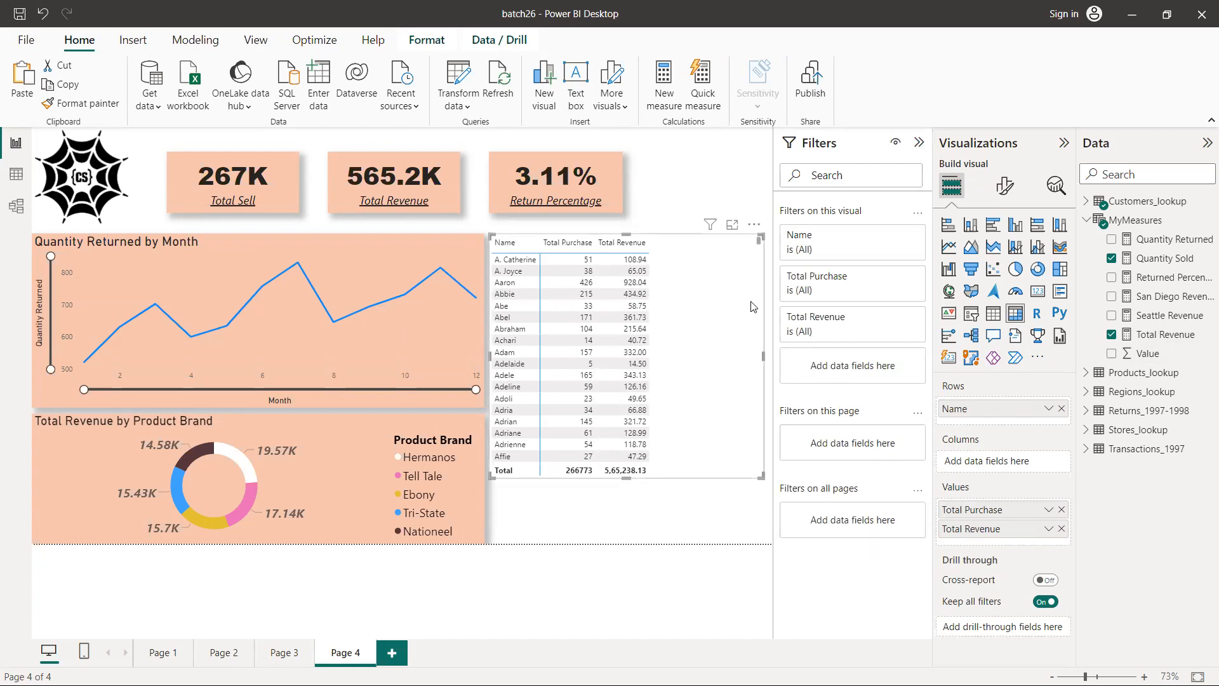
Apply a Top N filter on the matrix's Name field showing the top 100 items by Total Revenue
{"action": "scroll", "coordinate": [710, 309], "scroll_direction": "down", "scroll_amount": 10}
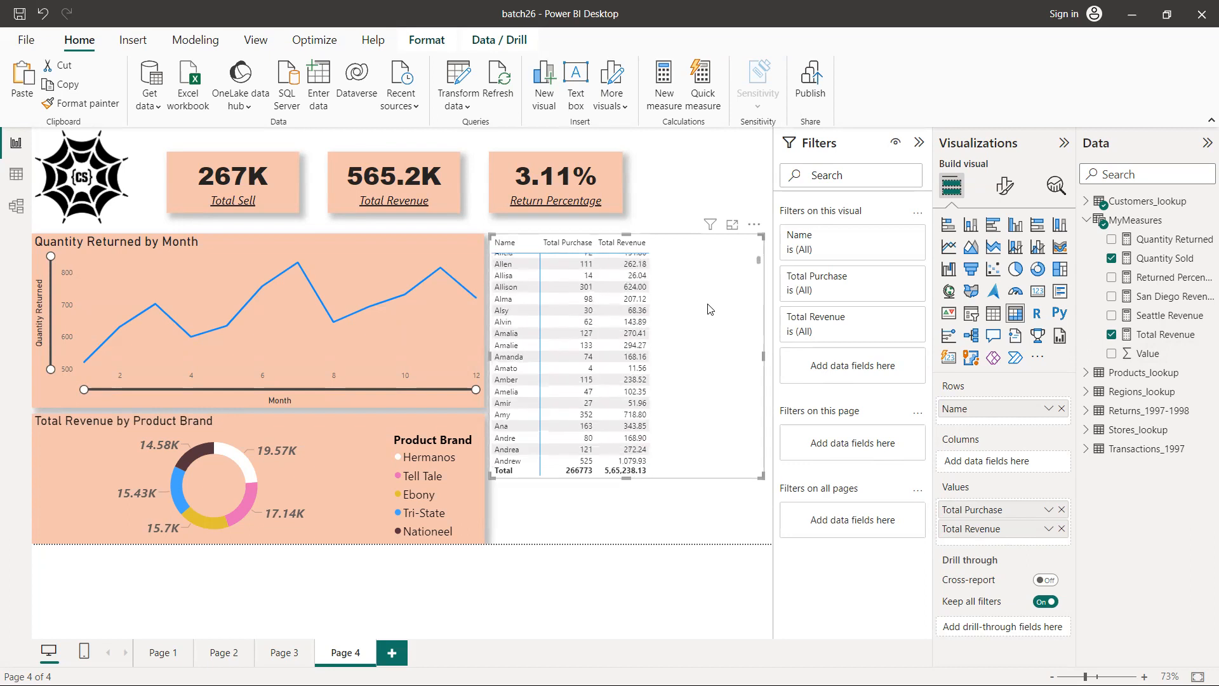
{"action": "scroll", "coordinate": [710, 310], "scroll_direction": "down", "scroll_amount": 15}
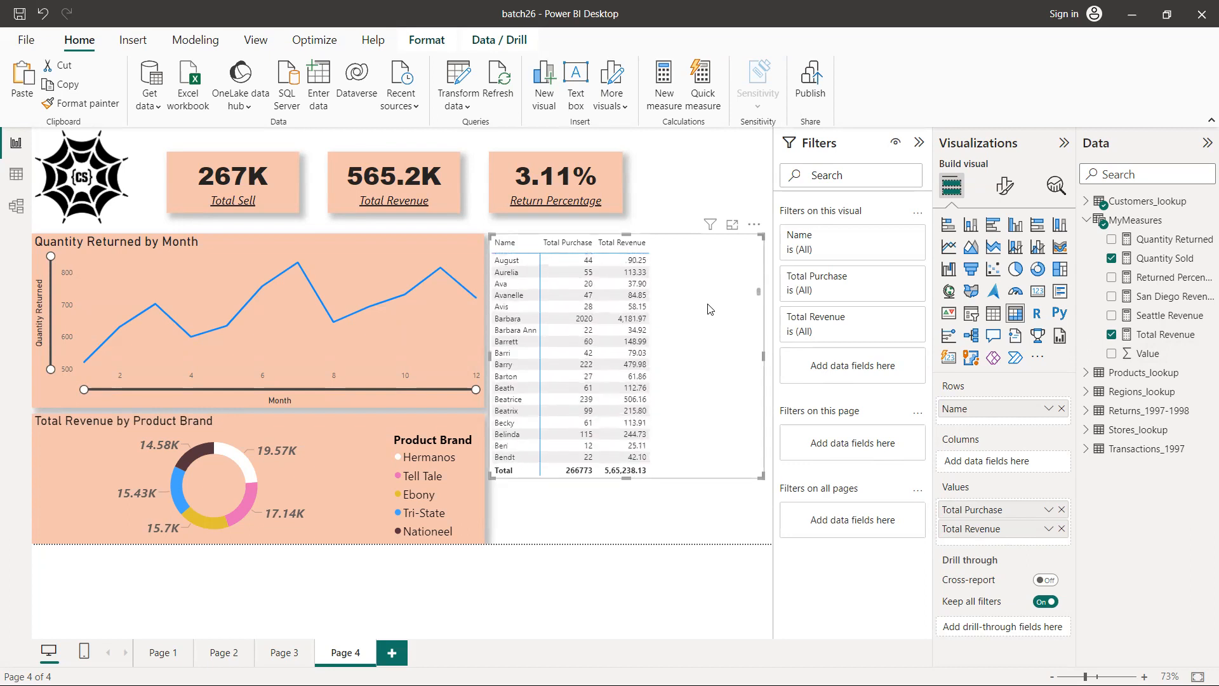
{"action": "scroll", "coordinate": [710, 309], "scroll_direction": "down", "scroll_amount": 15}
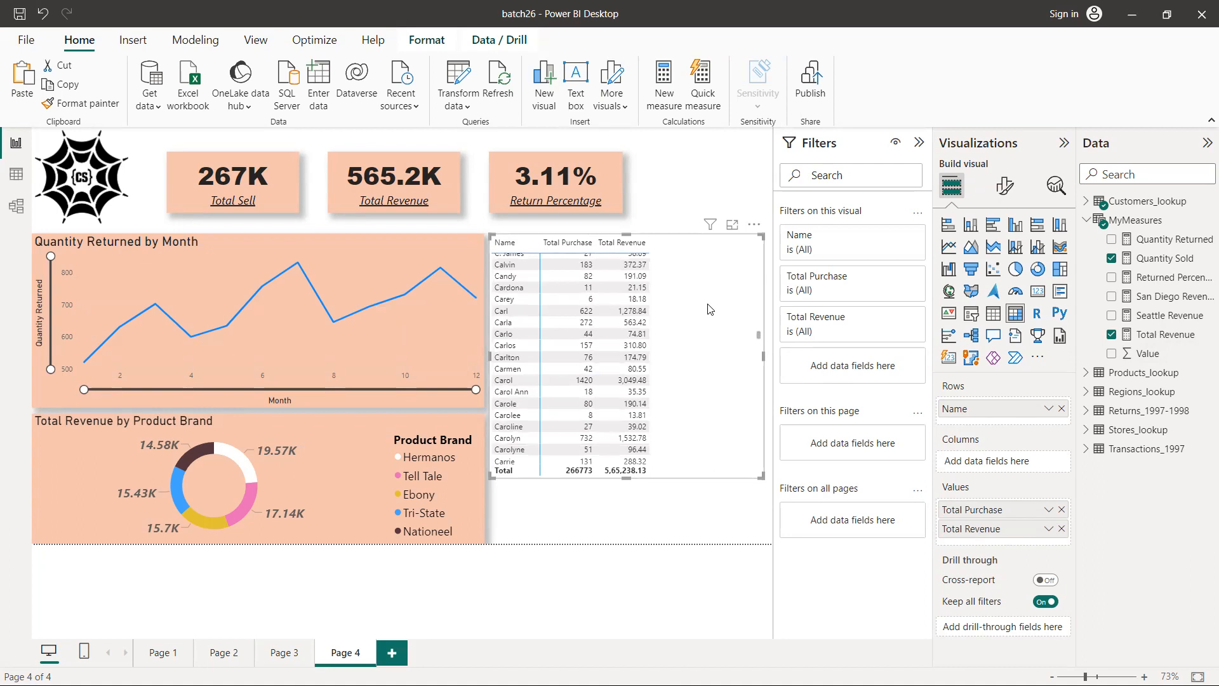
{"action": "scroll", "coordinate": [710, 309], "scroll_direction": "up", "scroll_amount": 15}
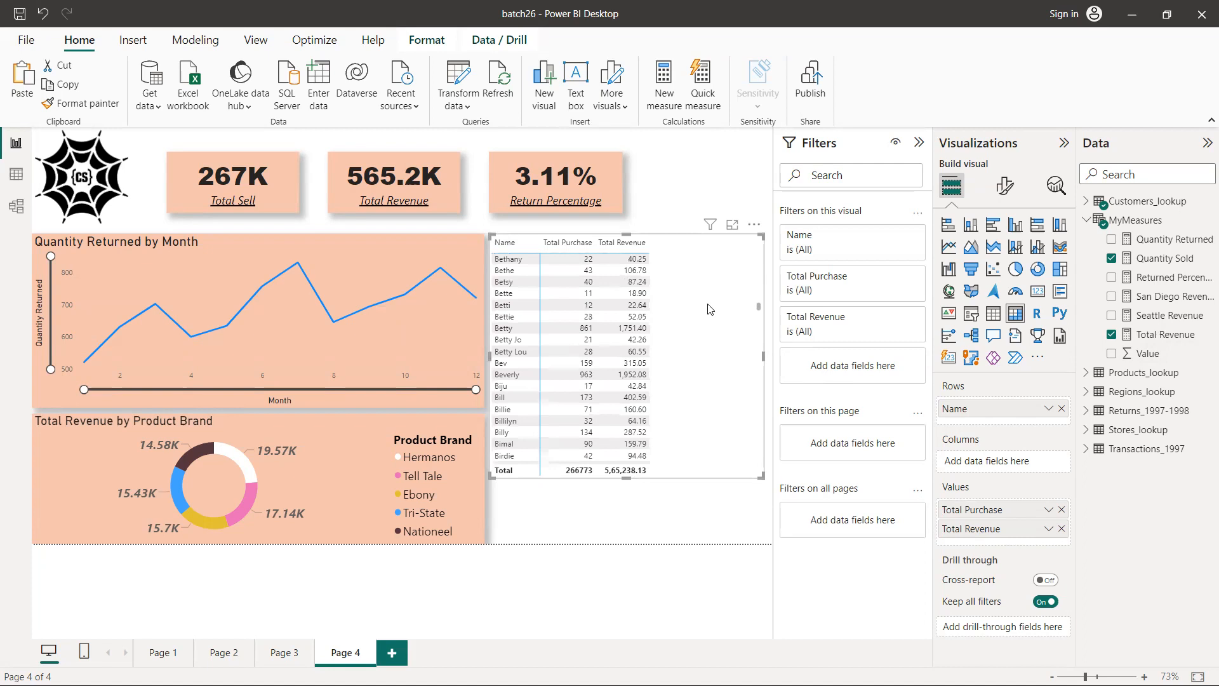
{"action": "scroll", "coordinate": [710, 309], "scroll_direction": "up", "scroll_amount": 10}
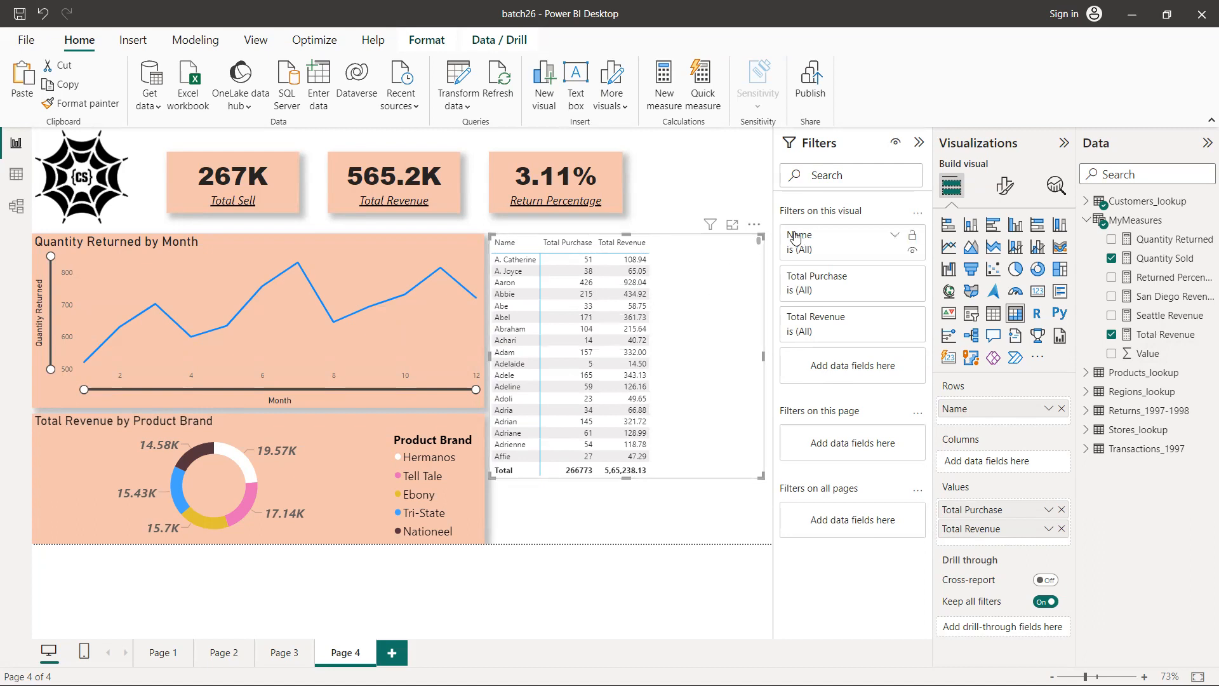
{"action": "left_click", "coordinate": [895, 235]}
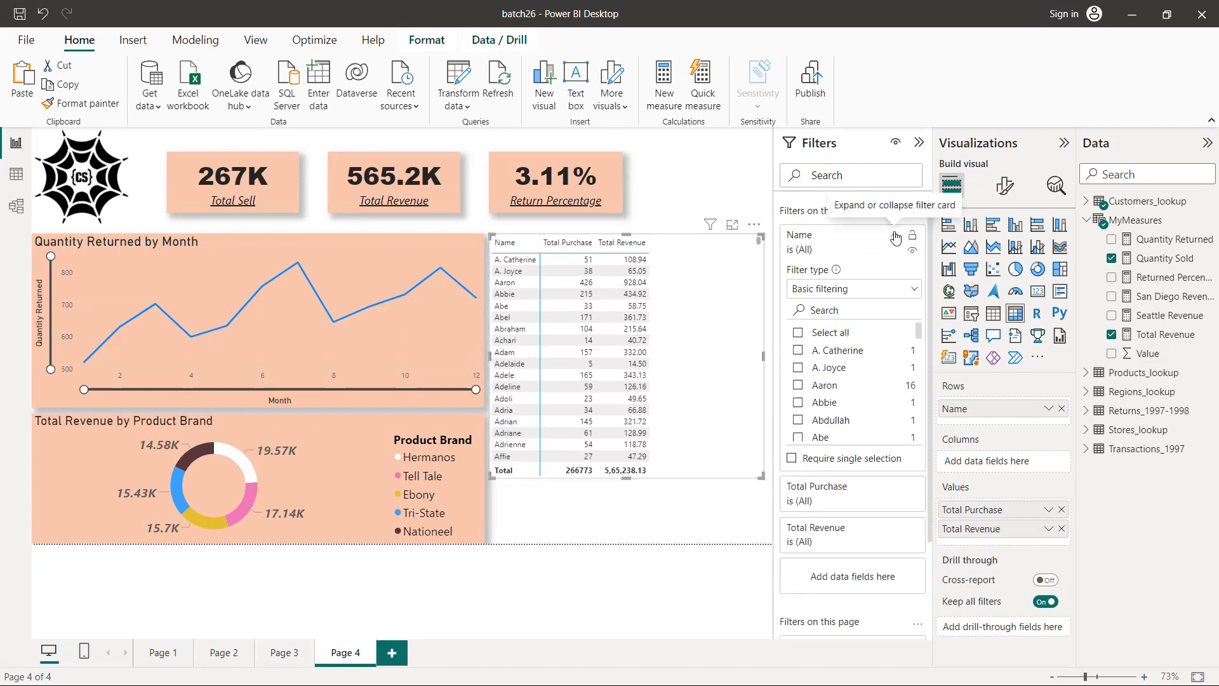
{"action": "left_click", "coordinate": [834, 289]}
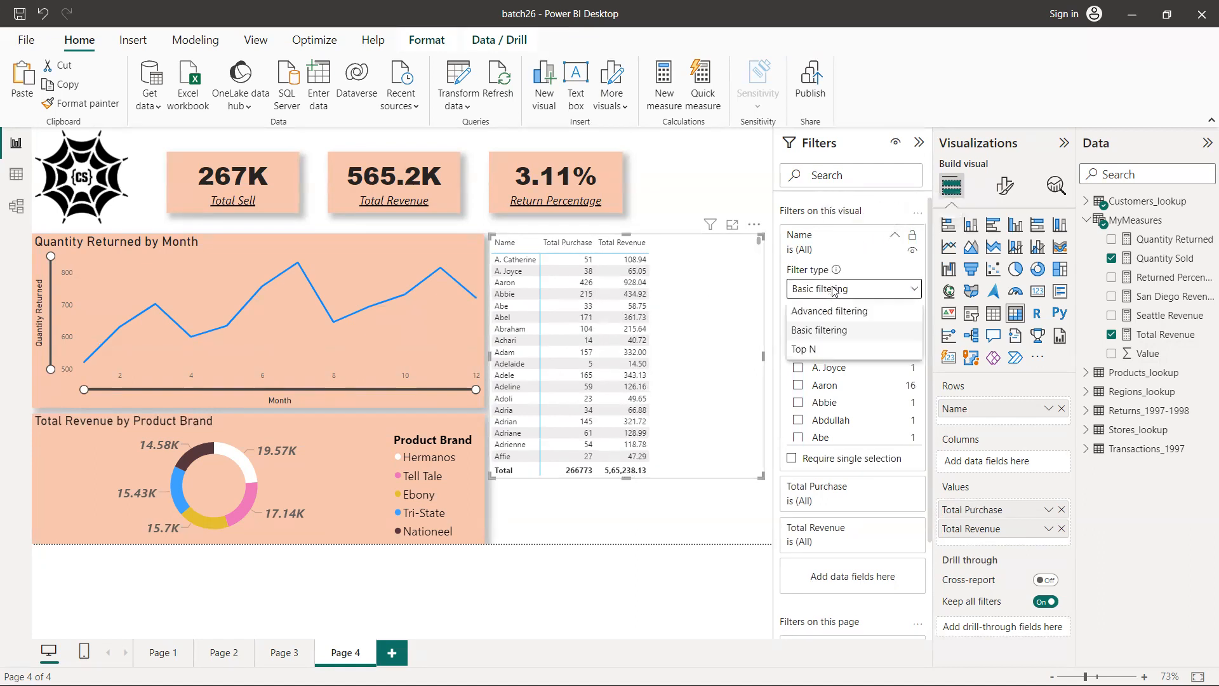
{"action": "left_click", "coordinate": [805, 348]}
{"action": "left_click", "coordinate": [876, 331]}
{"action": "type", "text": "100"}
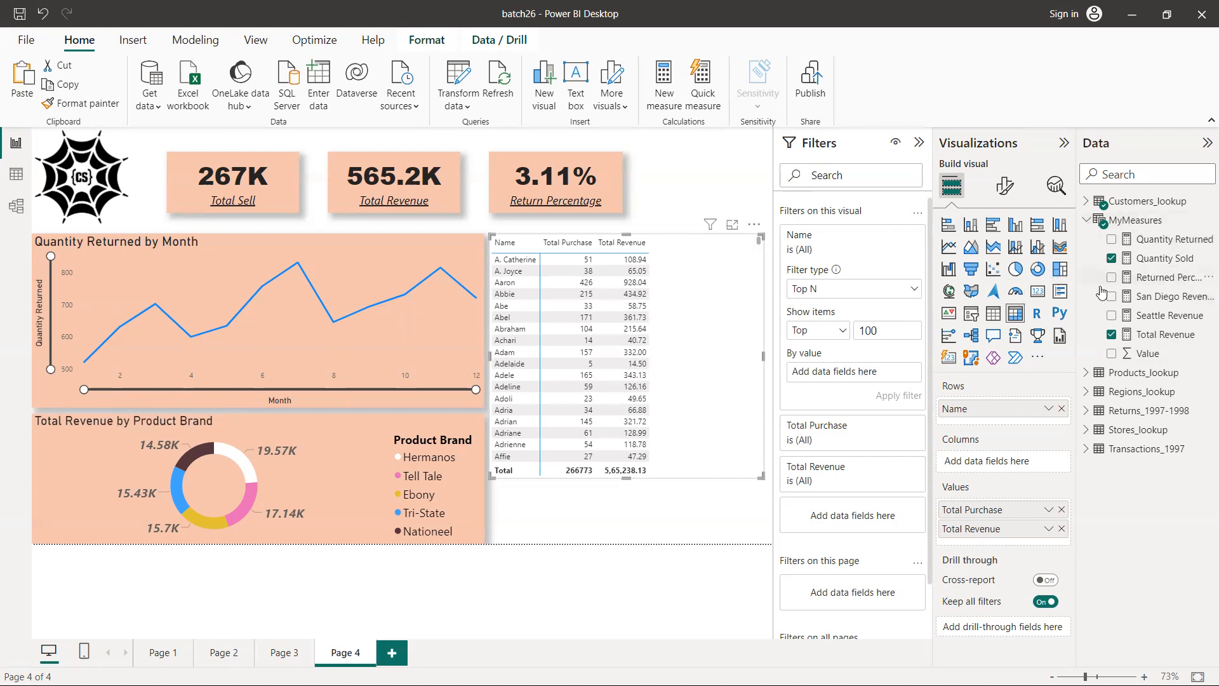
{"action": "left_click_drag", "start_coordinate": [1176, 330], "coordinate": [879, 371]}
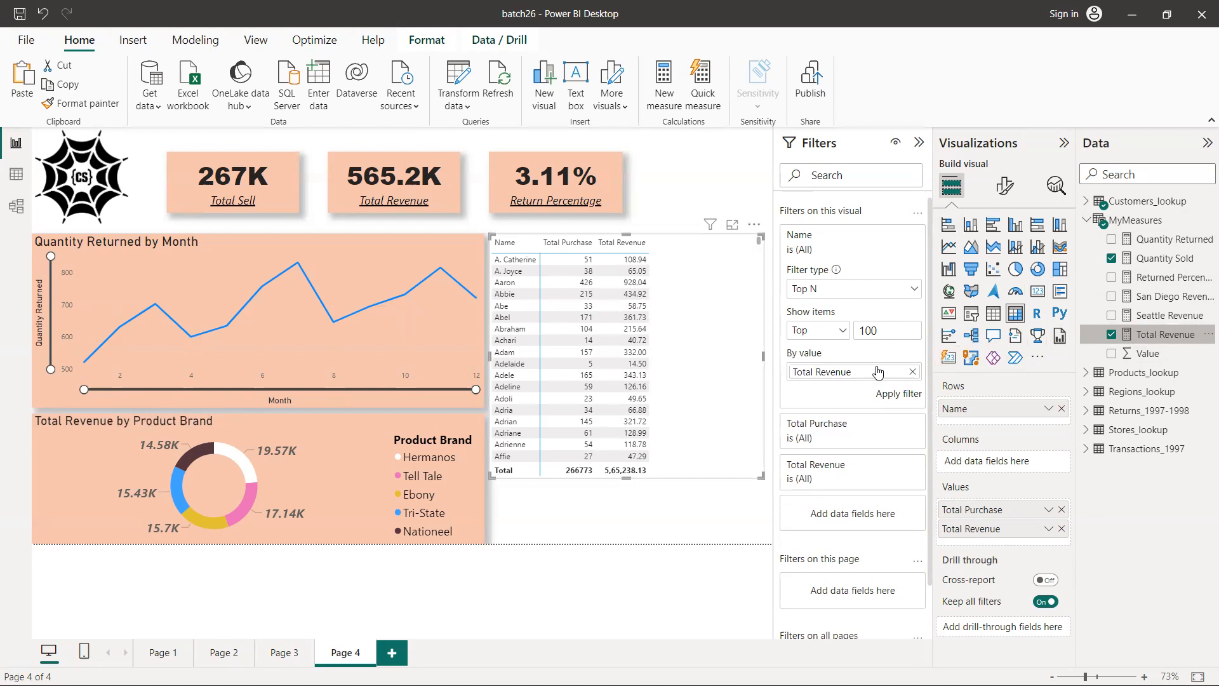
{"action": "left_click", "coordinate": [895, 396]}
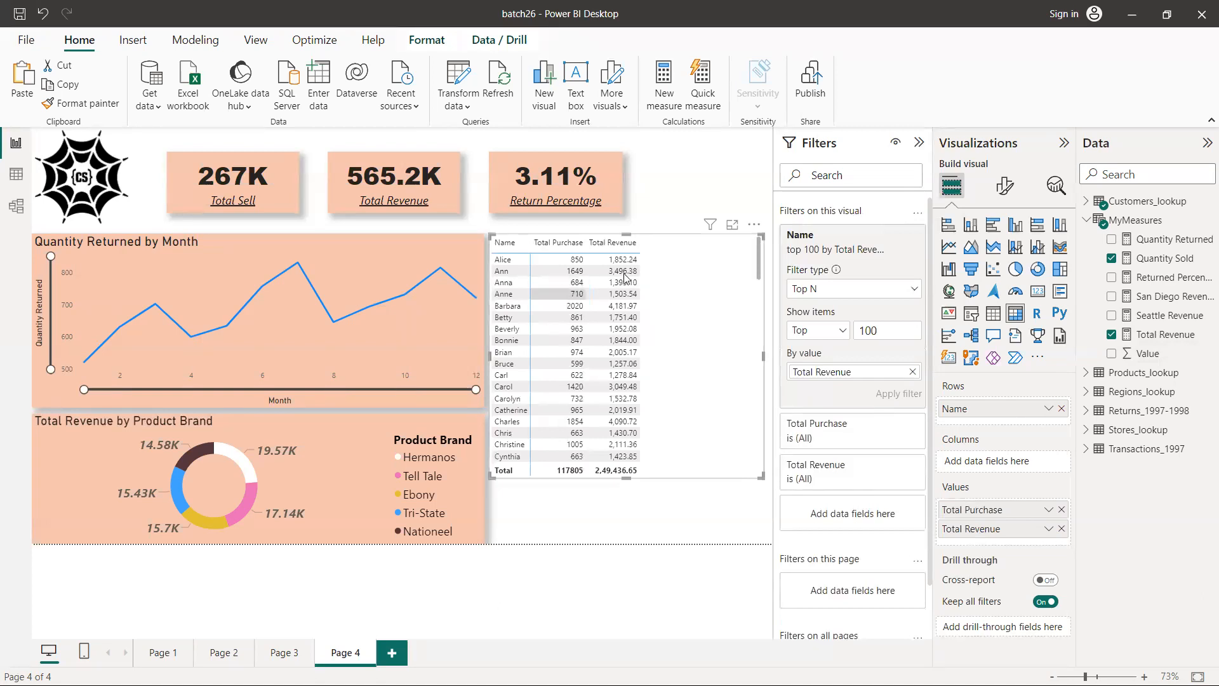
Sort the filtered matrix by Total Revenue in descending order and look through its rows
{"action": "scroll", "coordinate": [665, 326], "scroll_direction": "down", "scroll_amount": 20}
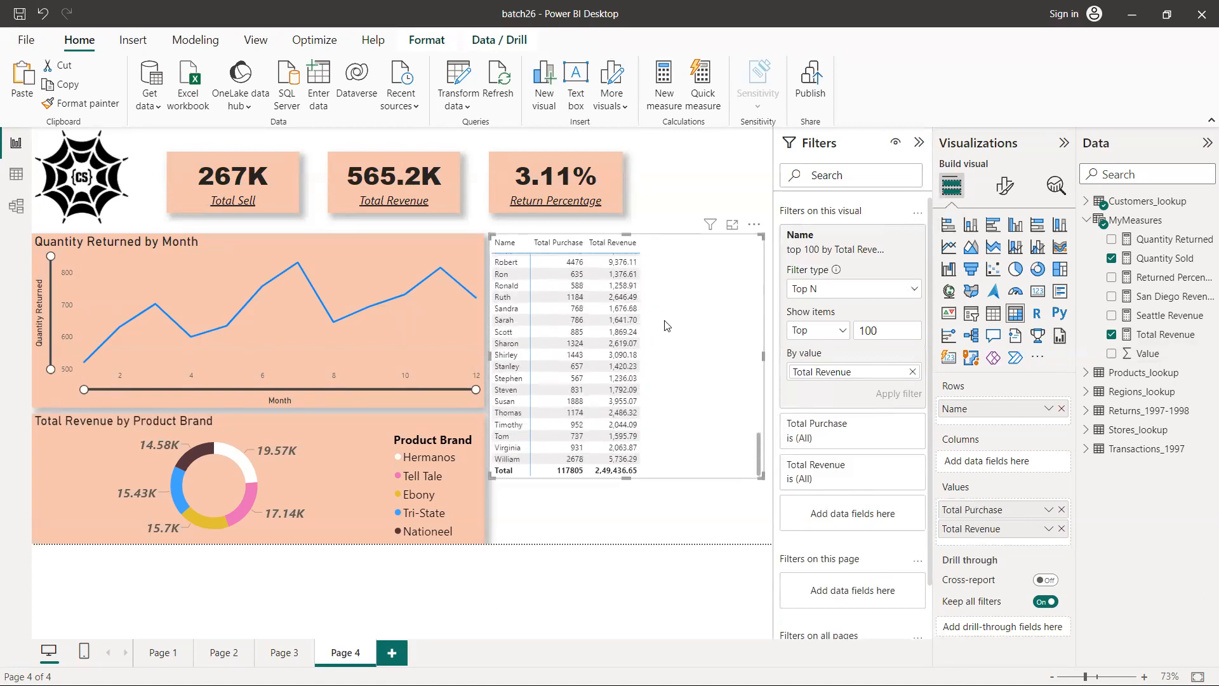
{"action": "scroll", "coordinate": [665, 325], "scroll_direction": "up", "scroll_amount": 20}
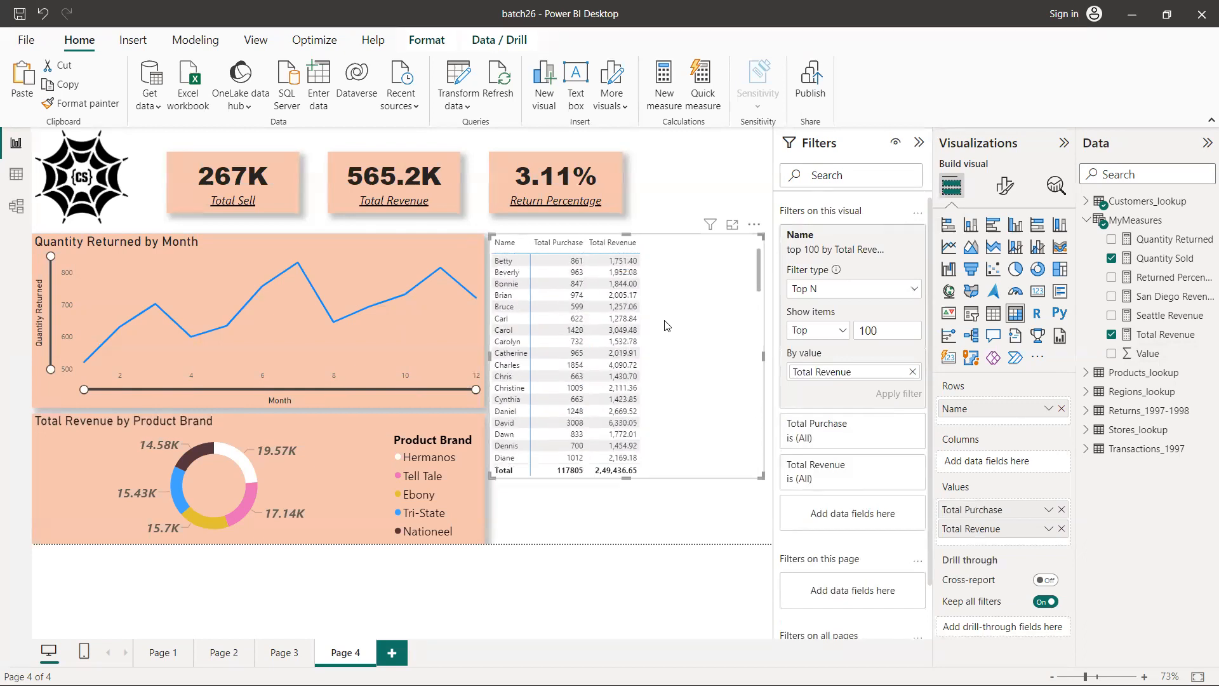
{"action": "left_click", "coordinate": [595, 243]}
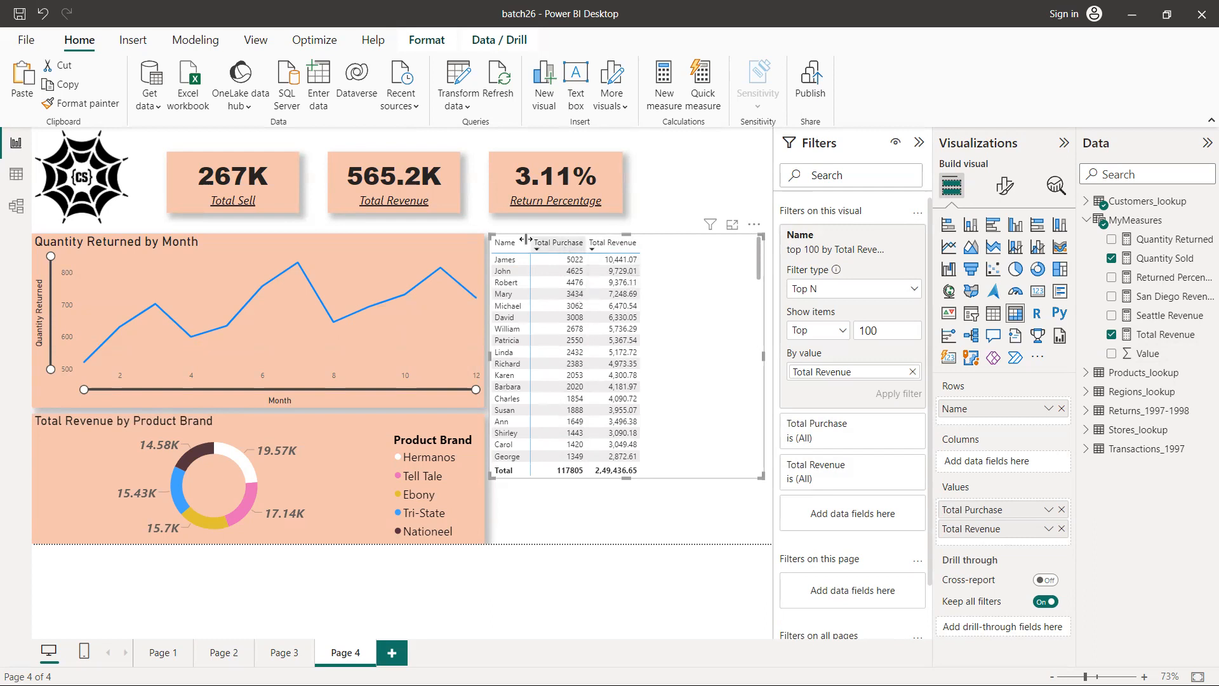
{"action": "scroll", "coordinate": [646, 324], "scroll_direction": "down", "scroll_amount": 10}
{"action": "scroll", "coordinate": [647, 327], "scroll_direction": "up", "scroll_amount": 10}
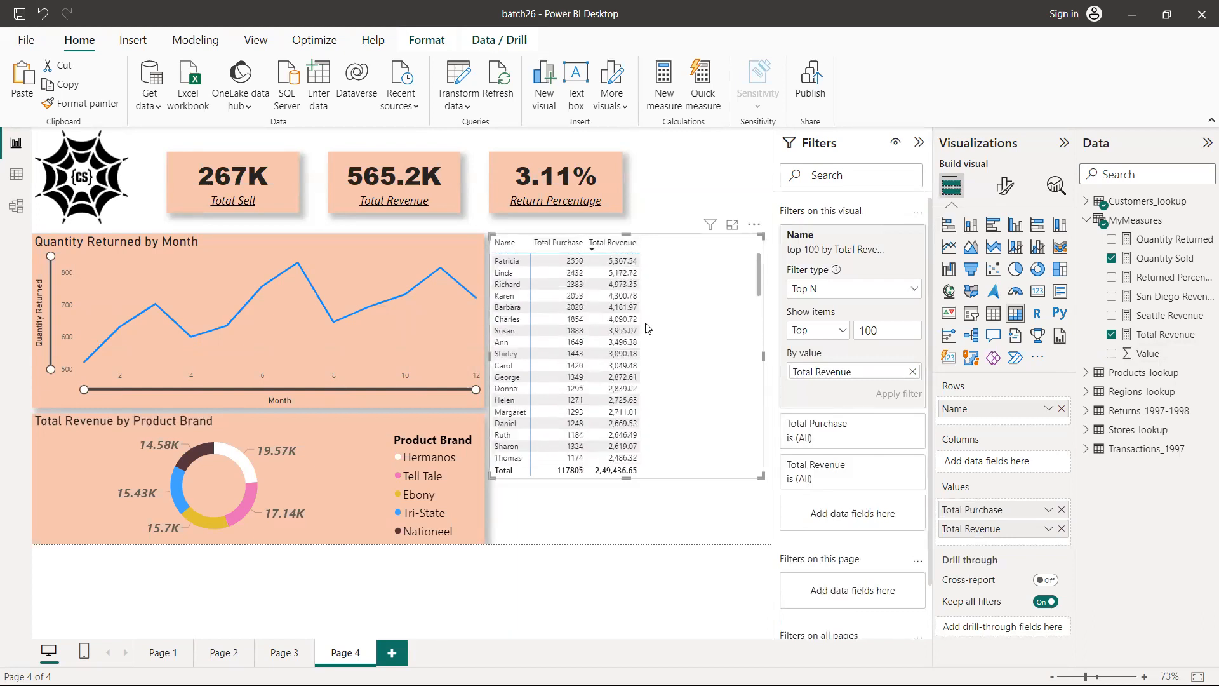
{"action": "left_click_drag", "start_coordinate": [646, 327], "coordinate": [656, 308]}
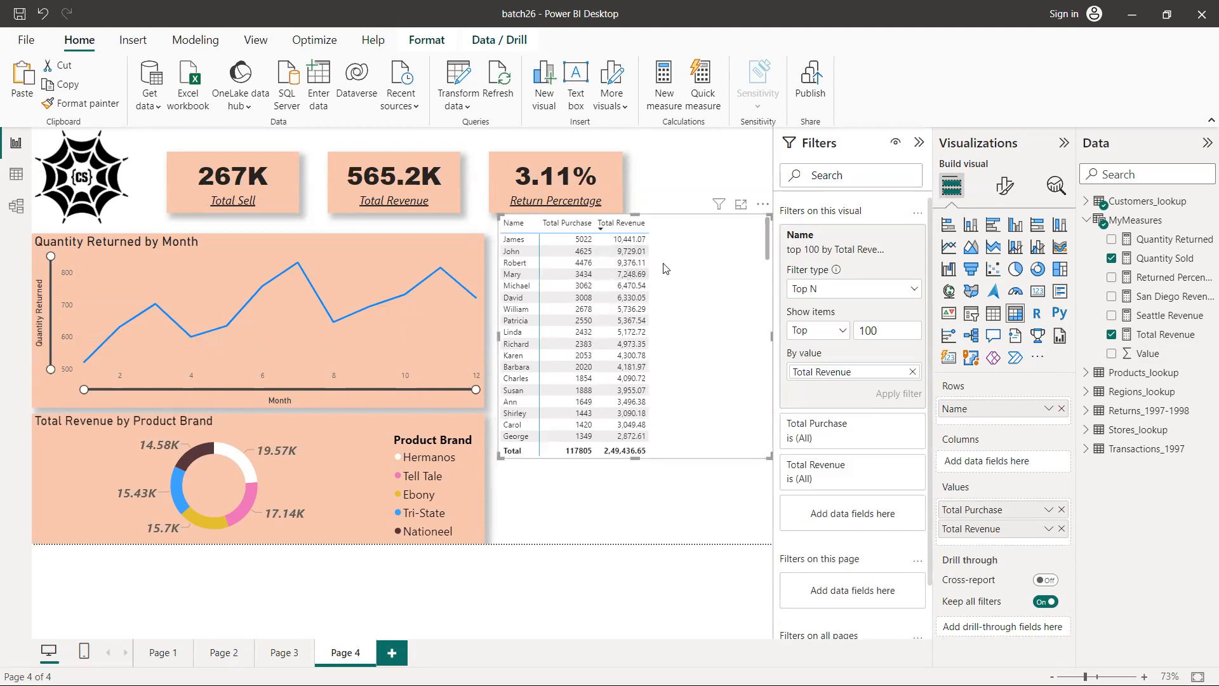
{"action": "left_click", "coordinate": [669, 506]}
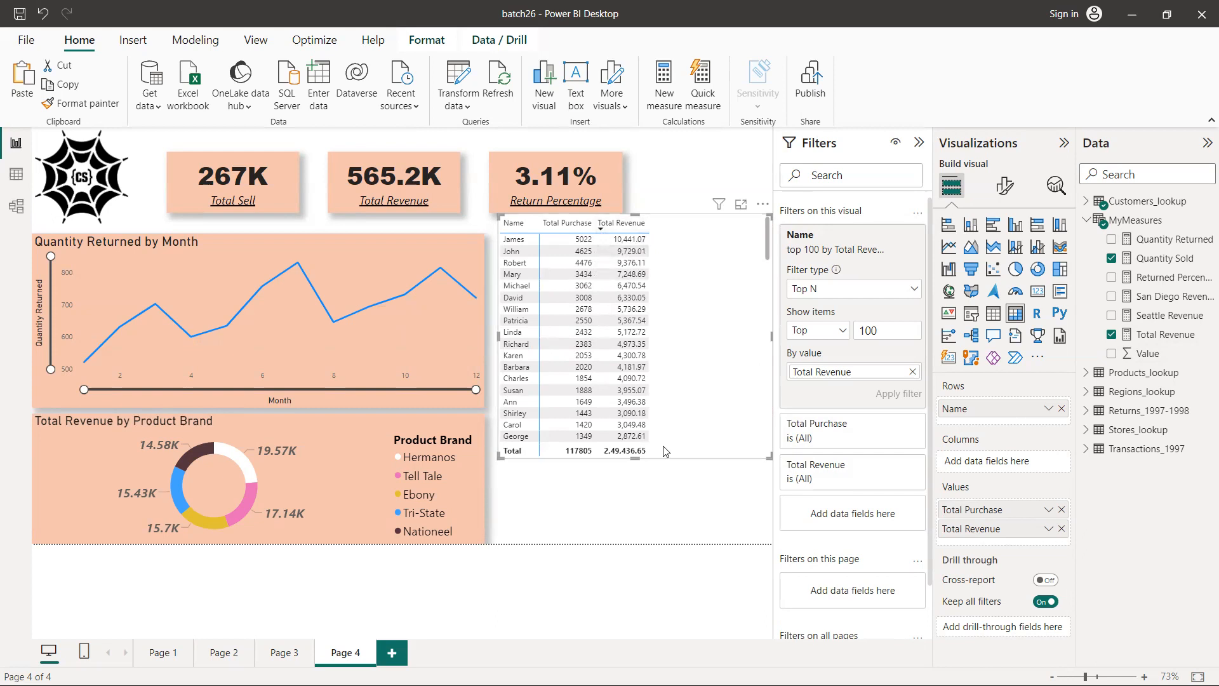
{"action": "left_click", "coordinate": [658, 287]}
{"action": "left_click_drag", "start_coordinate": [658, 275], "coordinate": [661, 263]}
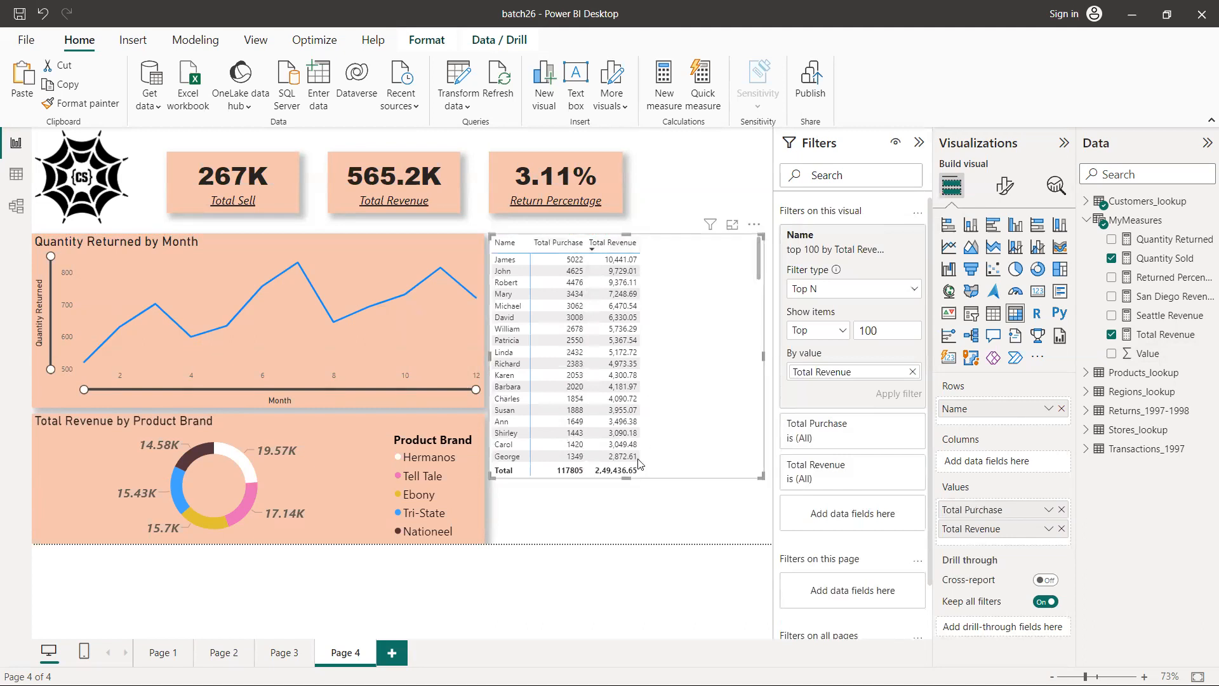
Reselect the top 100 customers matrix and collapse the Filters pane to enlarge the report canvas
{"action": "left_click", "coordinate": [632, 511]}
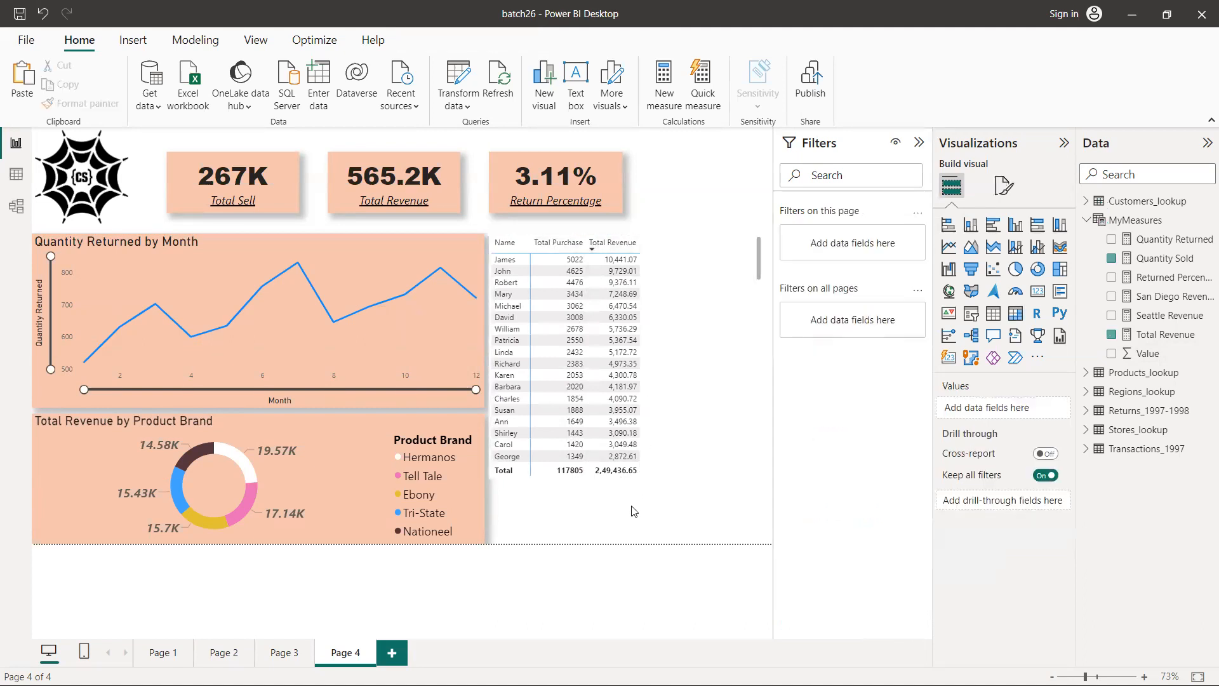
{"action": "left_click", "coordinate": [665, 268]}
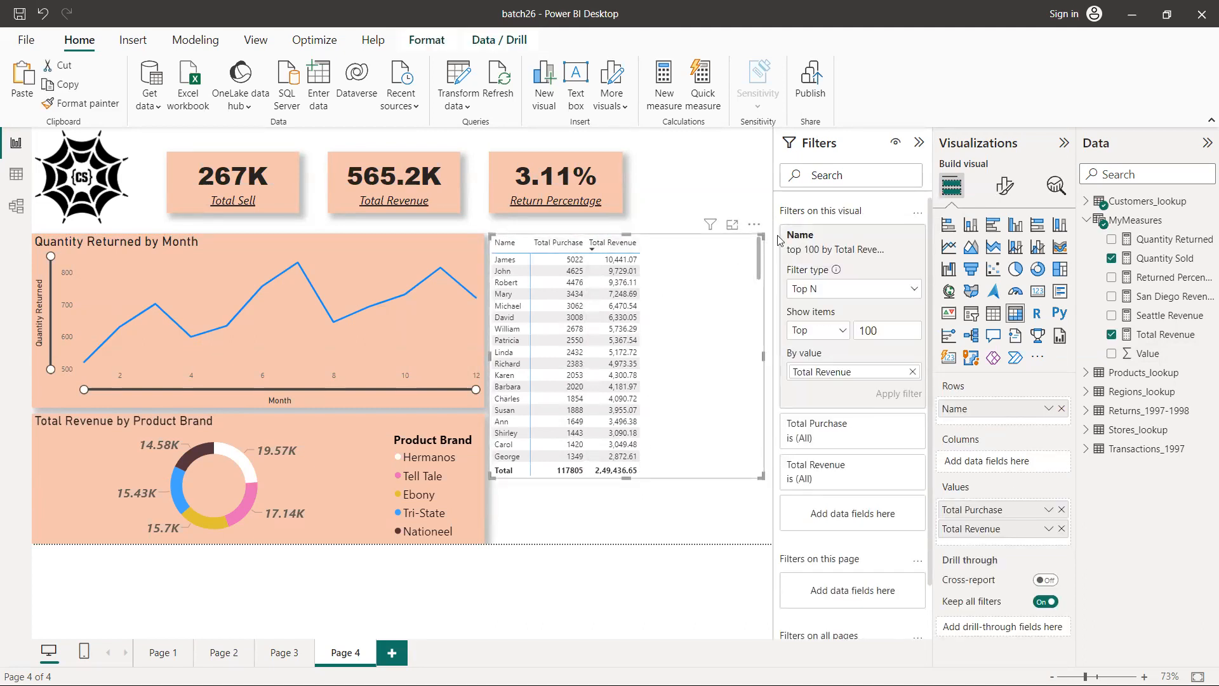
{"action": "left_click", "coordinate": [919, 144]}
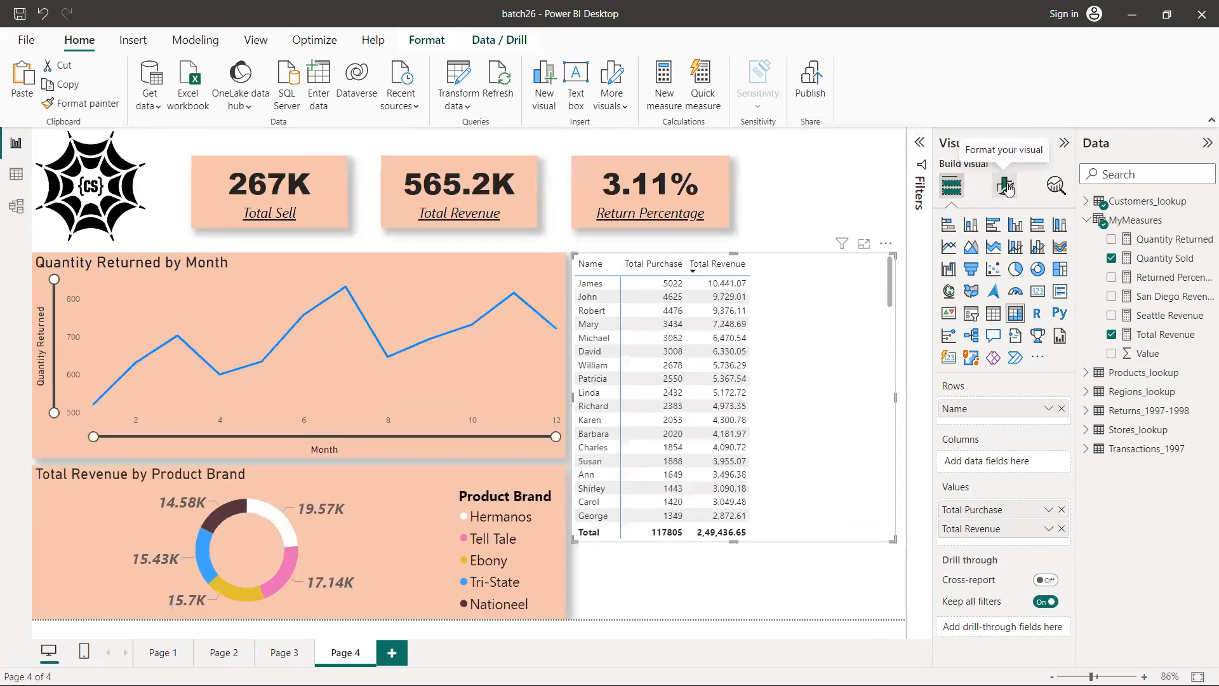
Try the Bold header style preset on the customers matrix and settle on the Alternating rows preset
{"action": "left_click", "coordinate": [1006, 186]}
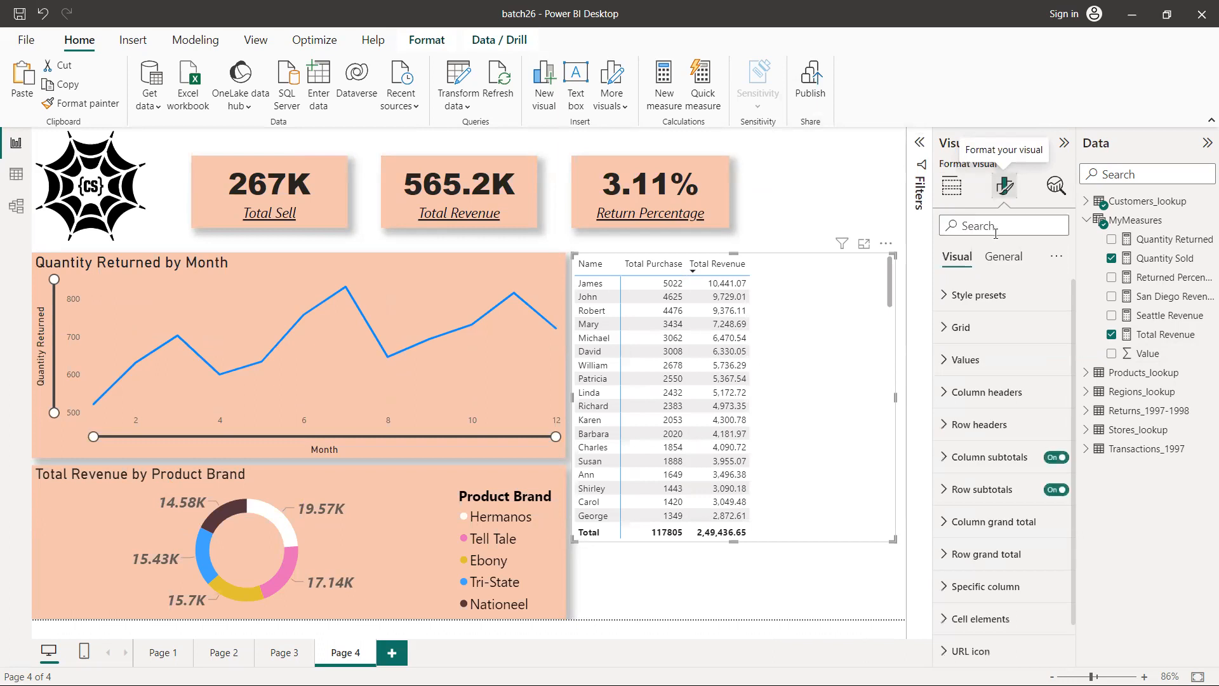
{"action": "left_click", "coordinate": [941, 300]}
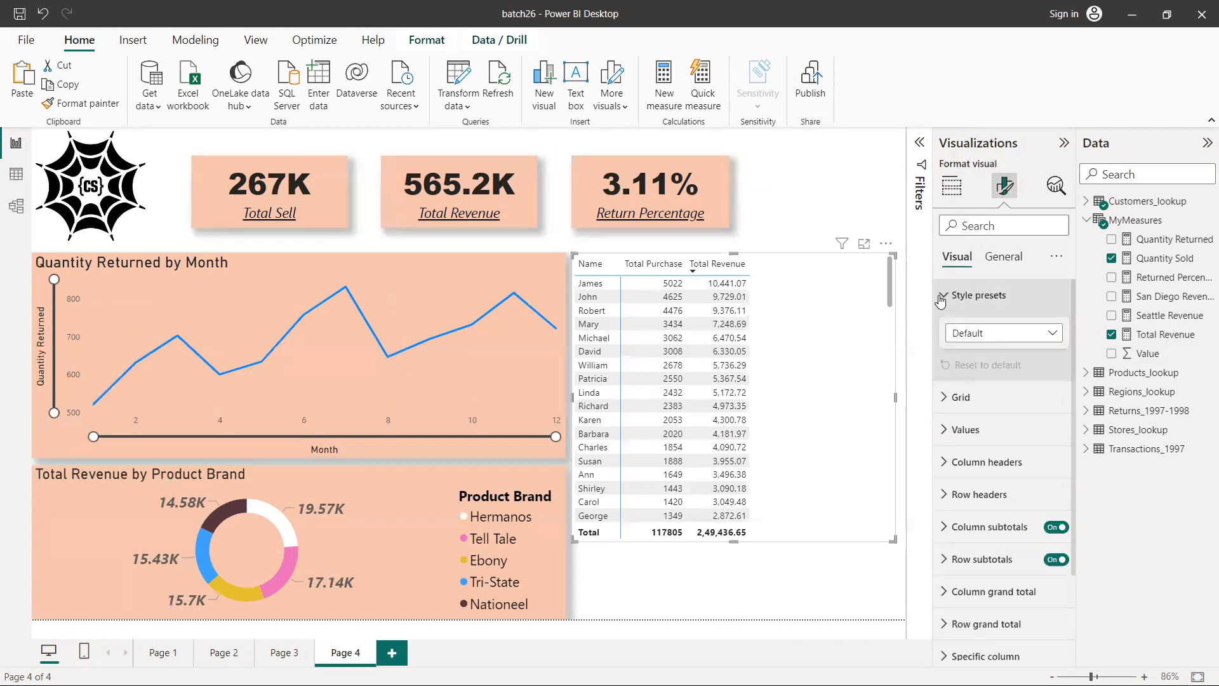
{"action": "left_click", "coordinate": [1052, 334]}
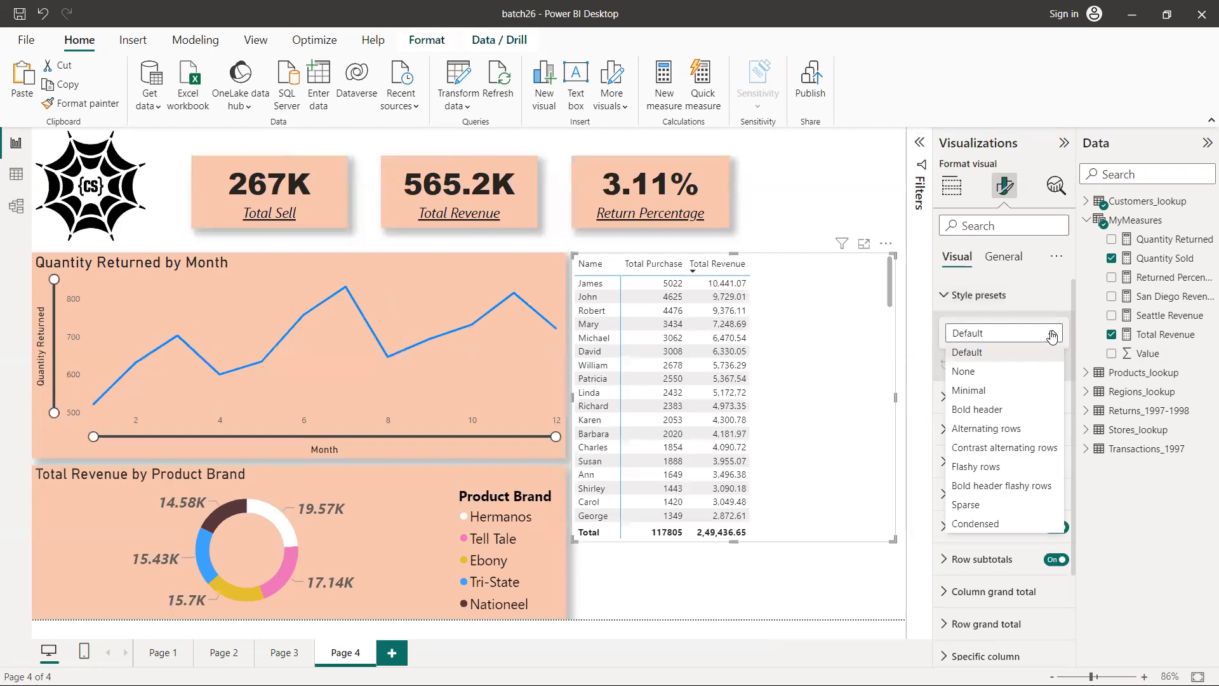
{"action": "left_click", "coordinate": [1030, 410]}
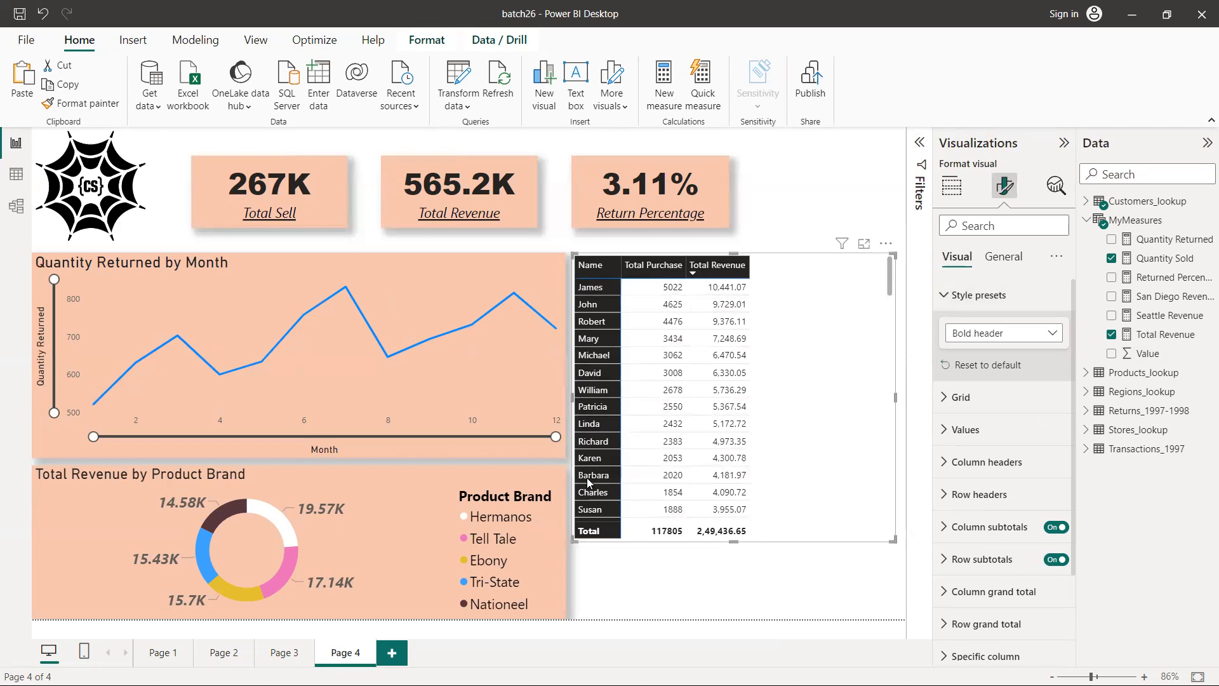
{"action": "left_click", "coordinate": [976, 339]}
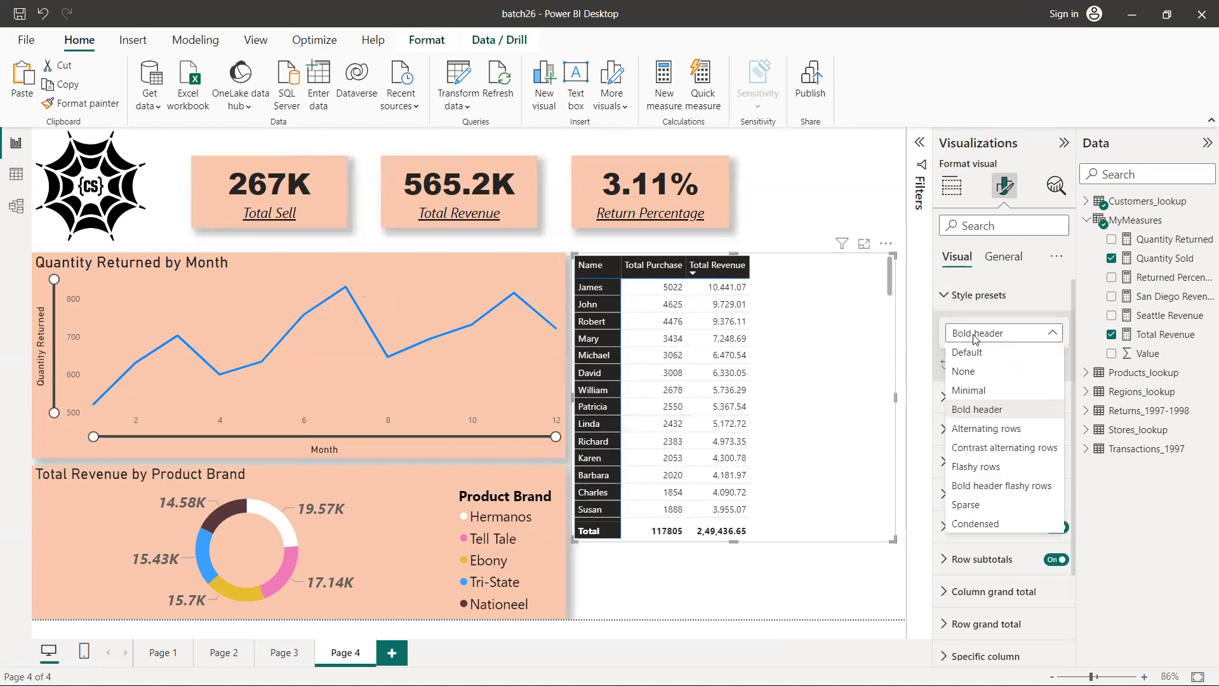
{"action": "left_click", "coordinate": [969, 430]}
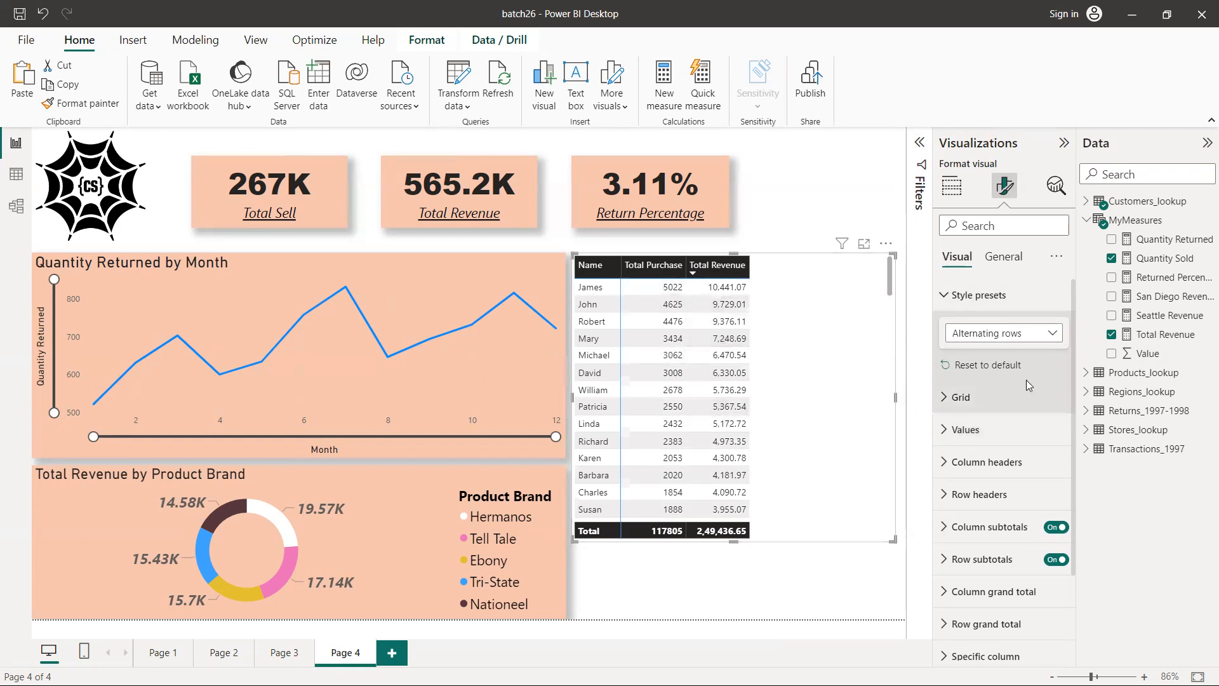
Examine the matrix's grid settings, including the horizontal gridline and border options
{"action": "left_click", "coordinate": [944, 398]}
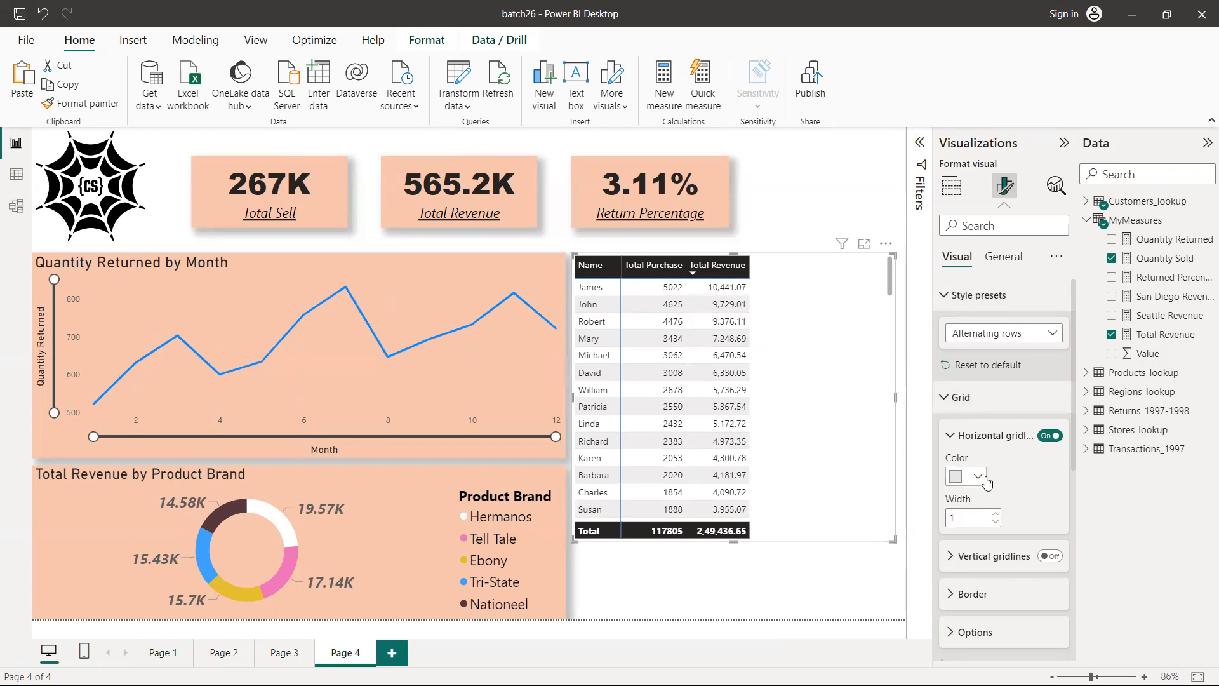
{"action": "scroll", "coordinate": [986, 483], "scroll_direction": "down", "scroll_amount": 3}
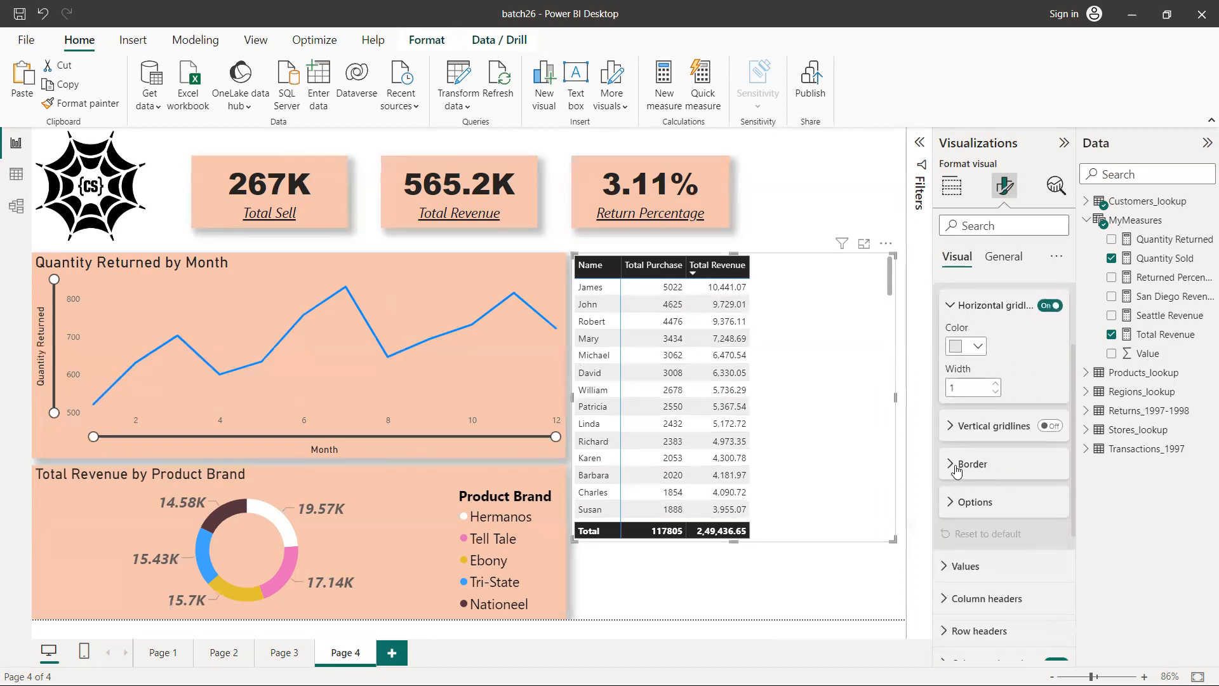
{"action": "left_click", "coordinate": [954, 470]}
{"action": "scroll", "coordinate": [1006, 472], "scroll_direction": "down", "scroll_amount": 2}
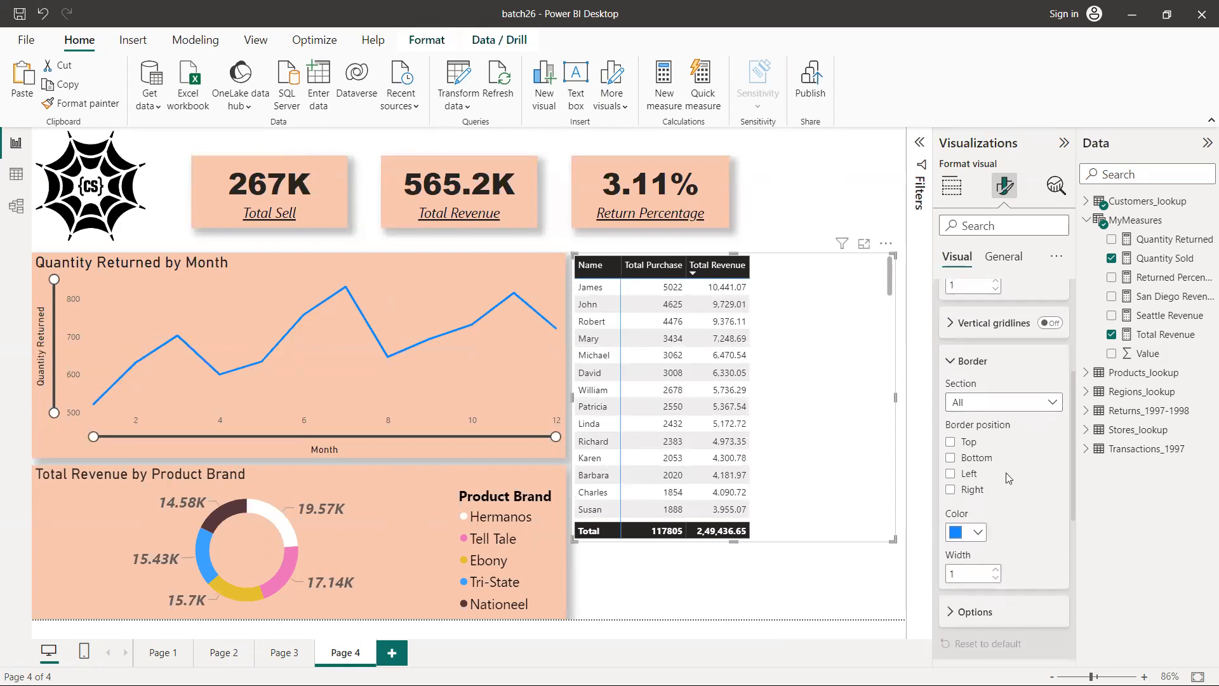
{"action": "scroll", "coordinate": [970, 401], "scroll_direction": "up", "scroll_amount": 1}
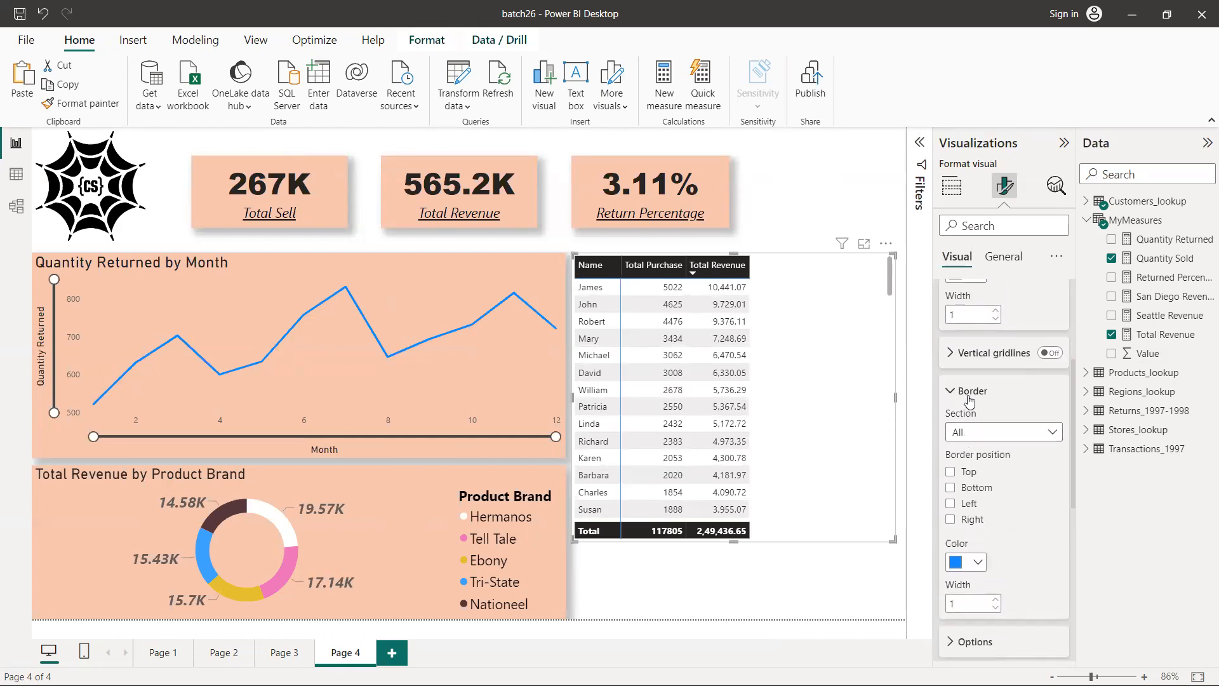
{"action": "scroll", "coordinate": [970, 401], "scroll_direction": "down", "scroll_amount": 5}
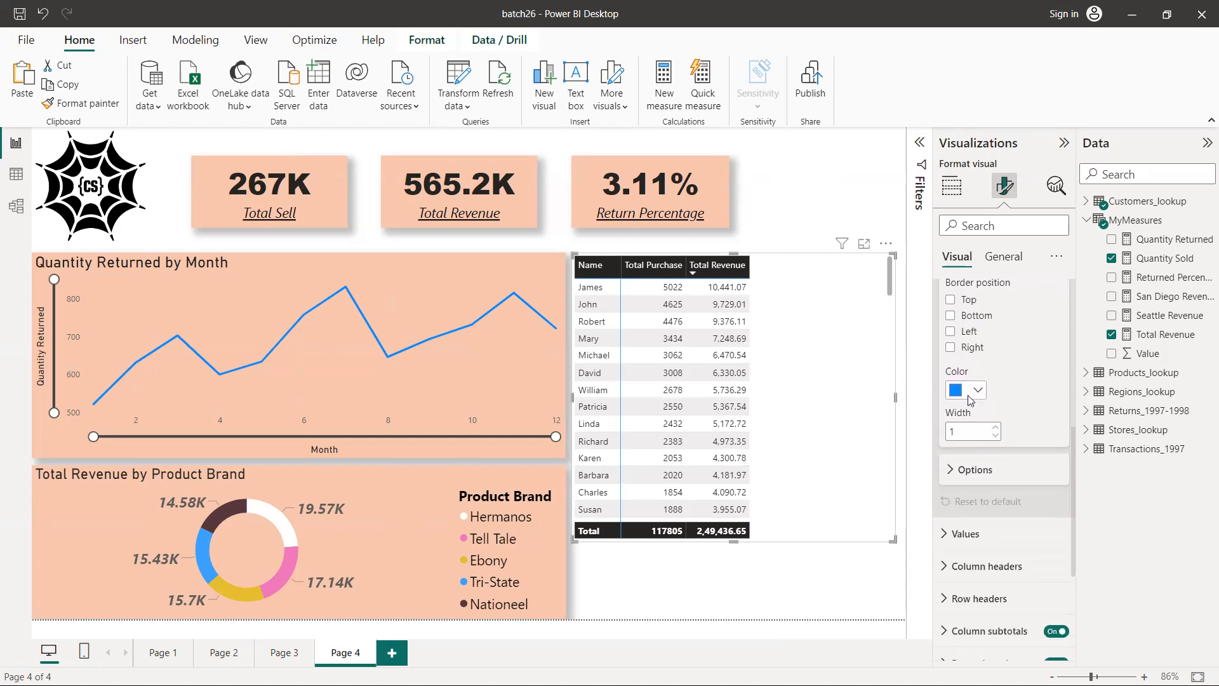
{"action": "scroll", "coordinate": [970, 401], "scroll_direction": "down", "scroll_amount": 3}
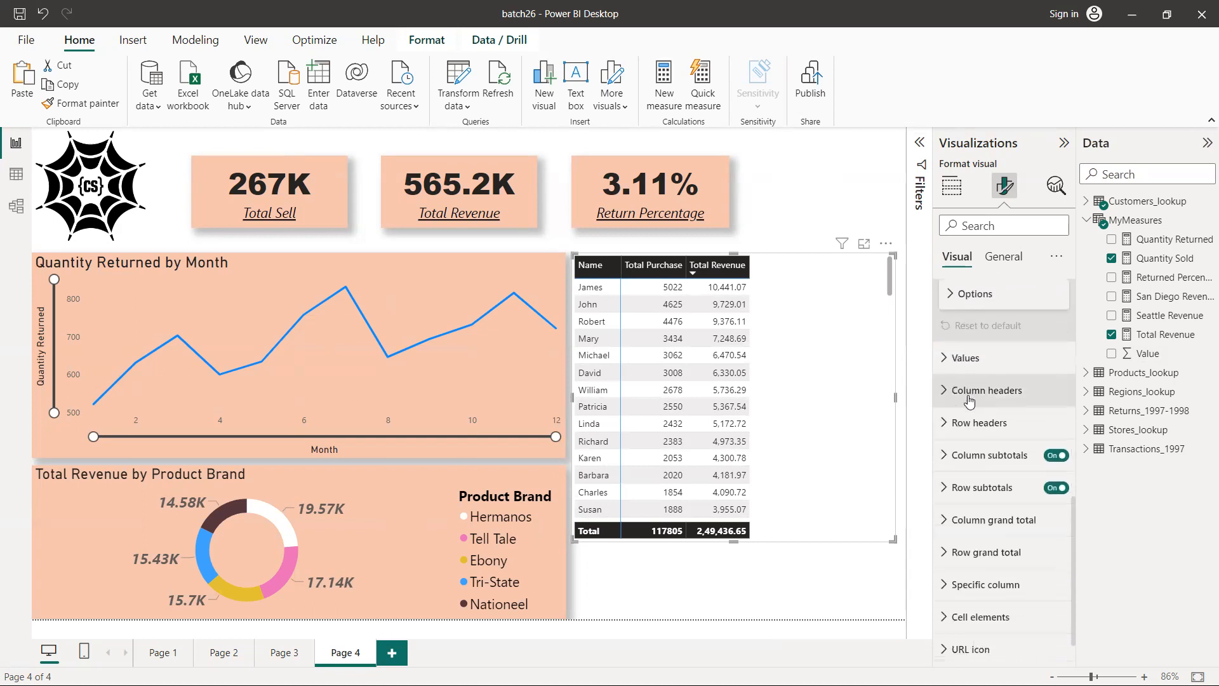
Set the matrix values' font size to 16 and make them italic
{"action": "left_click", "coordinate": [943, 358]}
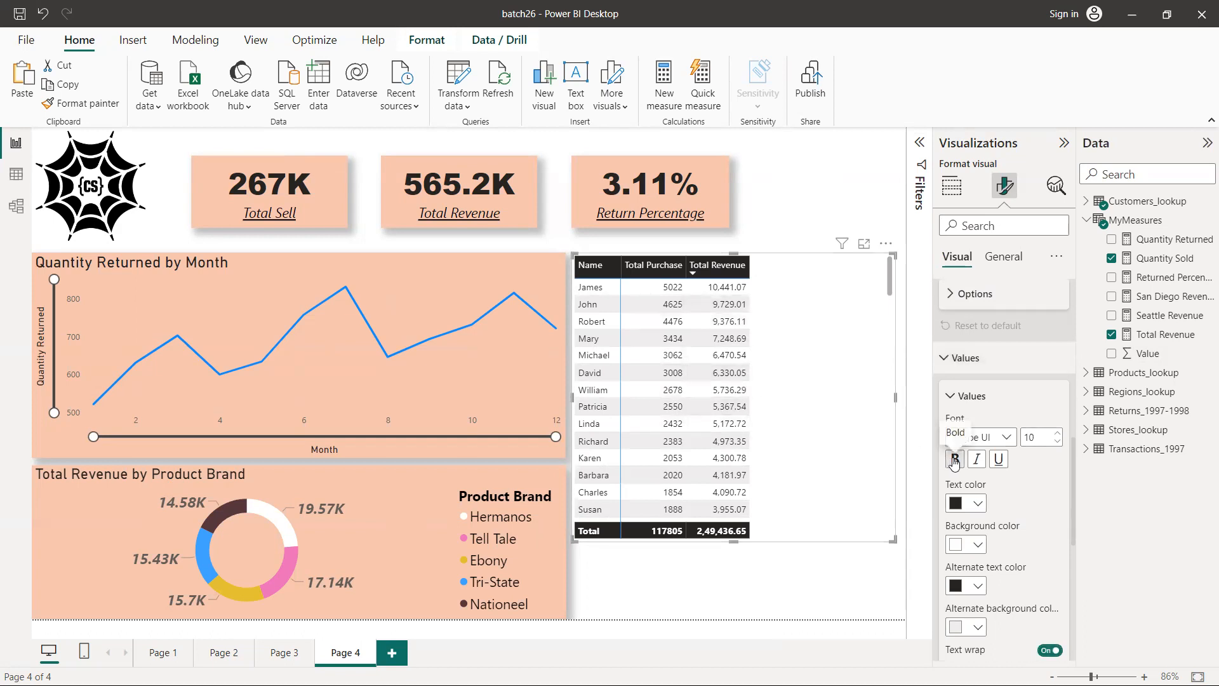
{"action": "left_click", "coordinate": [1058, 434]}
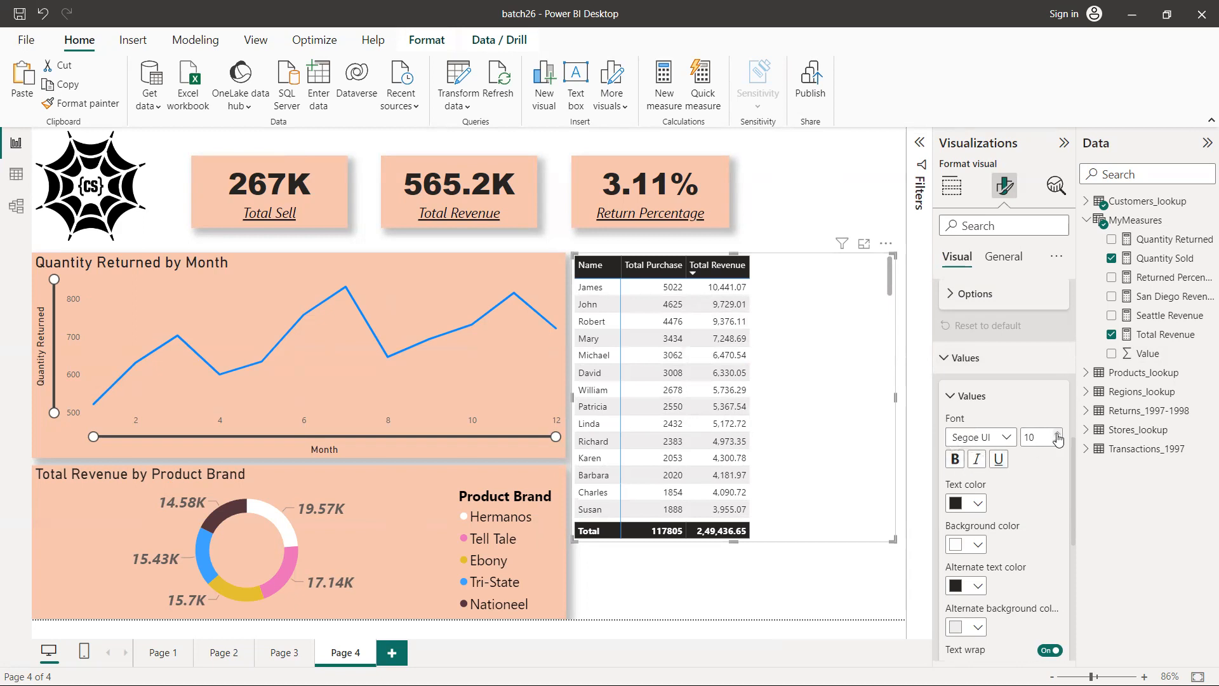
{"action": "left_click", "coordinate": [1058, 434]}
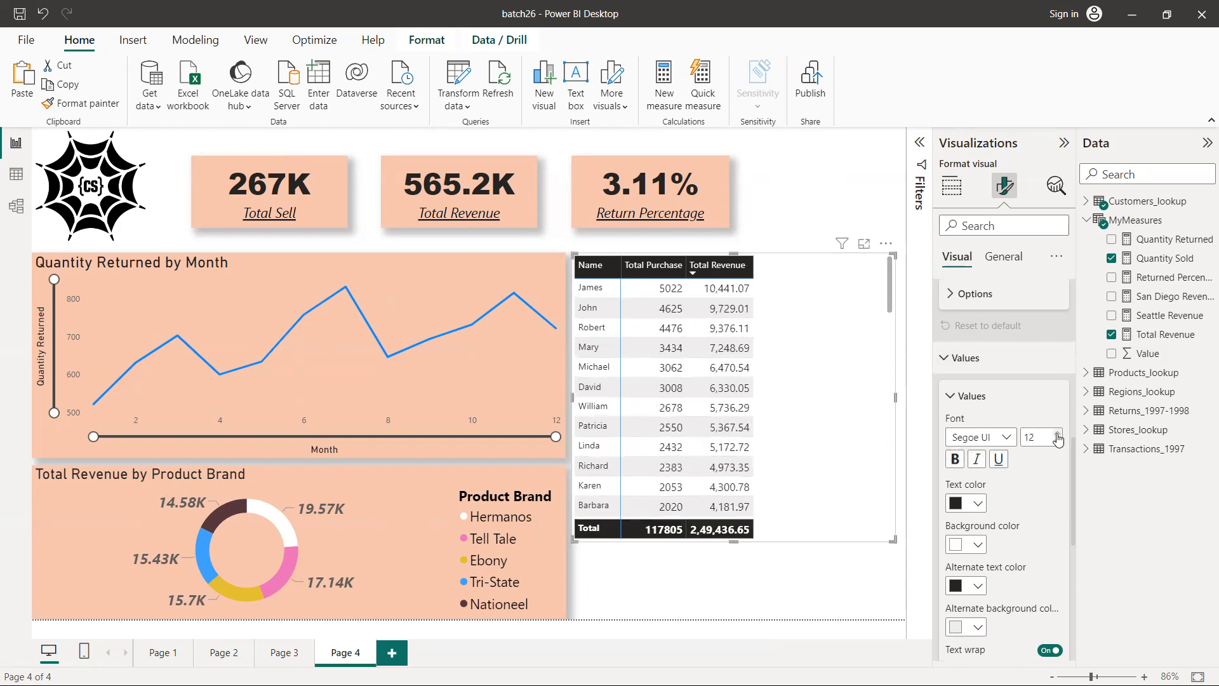
{"action": "left_click", "coordinate": [1057, 433]}
{"action": "left_click", "coordinate": [1057, 434]}
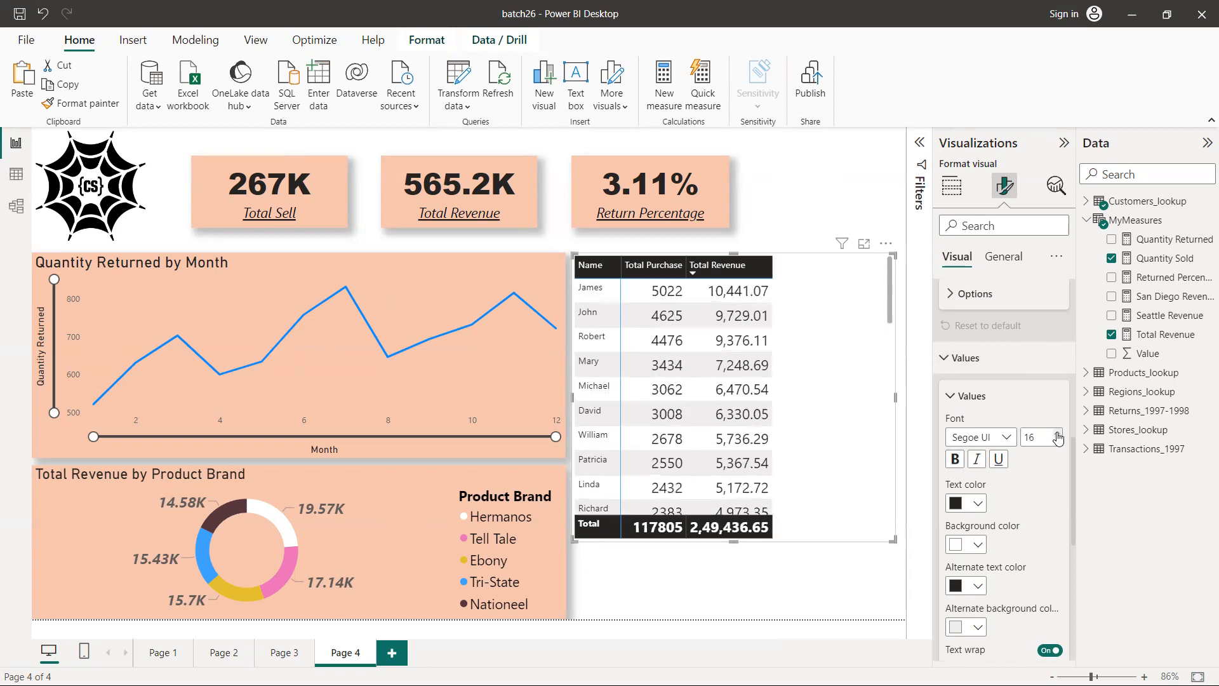
{"action": "left_click", "coordinate": [978, 462]}
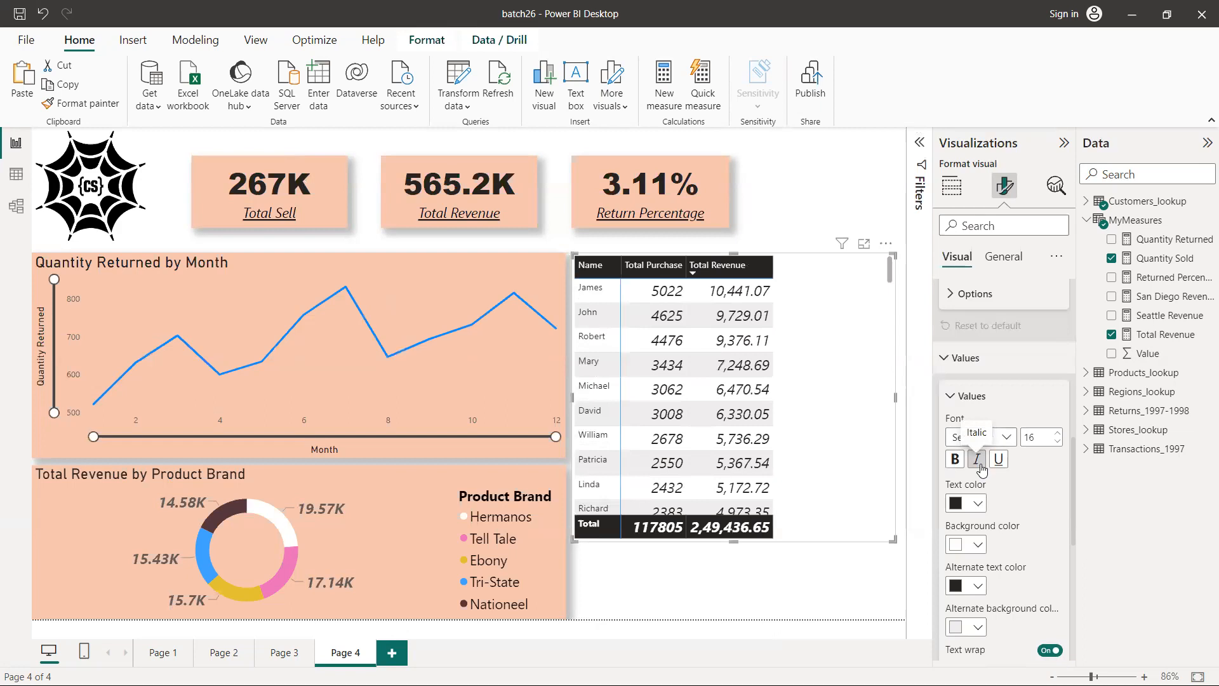
Color the matrix values' background with the recently used light peach and the alternate background with a darker light orange
{"action": "scroll", "coordinate": [1014, 561], "scroll_direction": "down", "scroll_amount": 1}
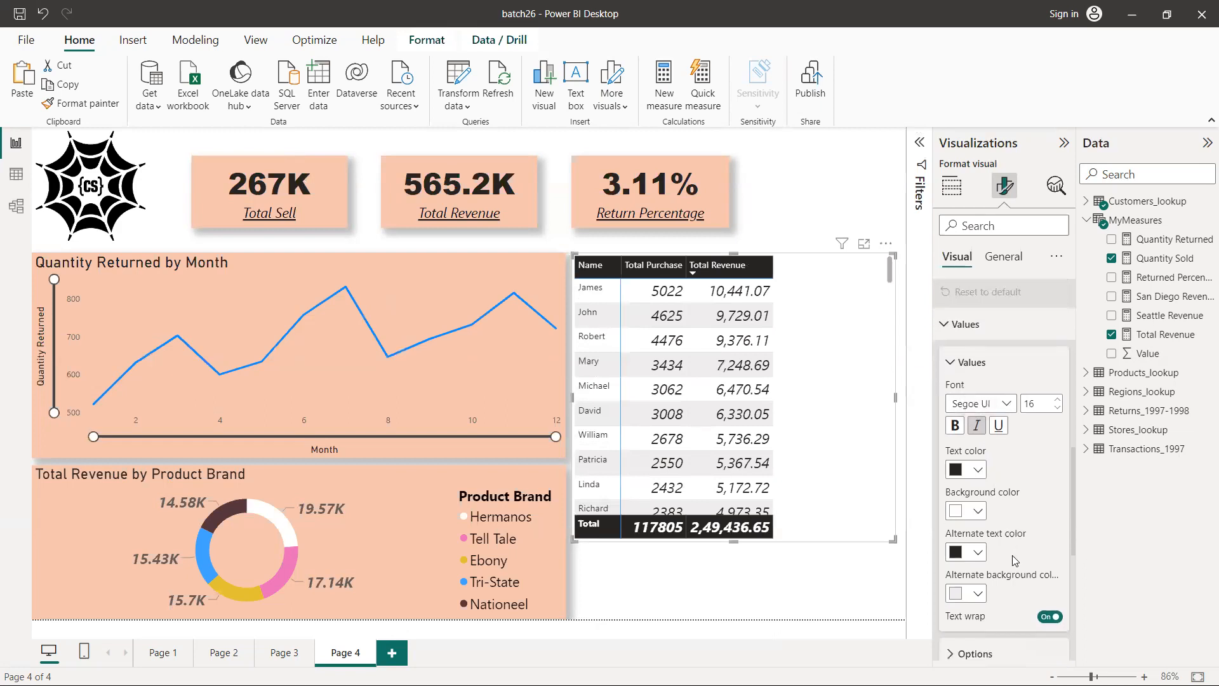
{"action": "left_click", "coordinate": [979, 510]}
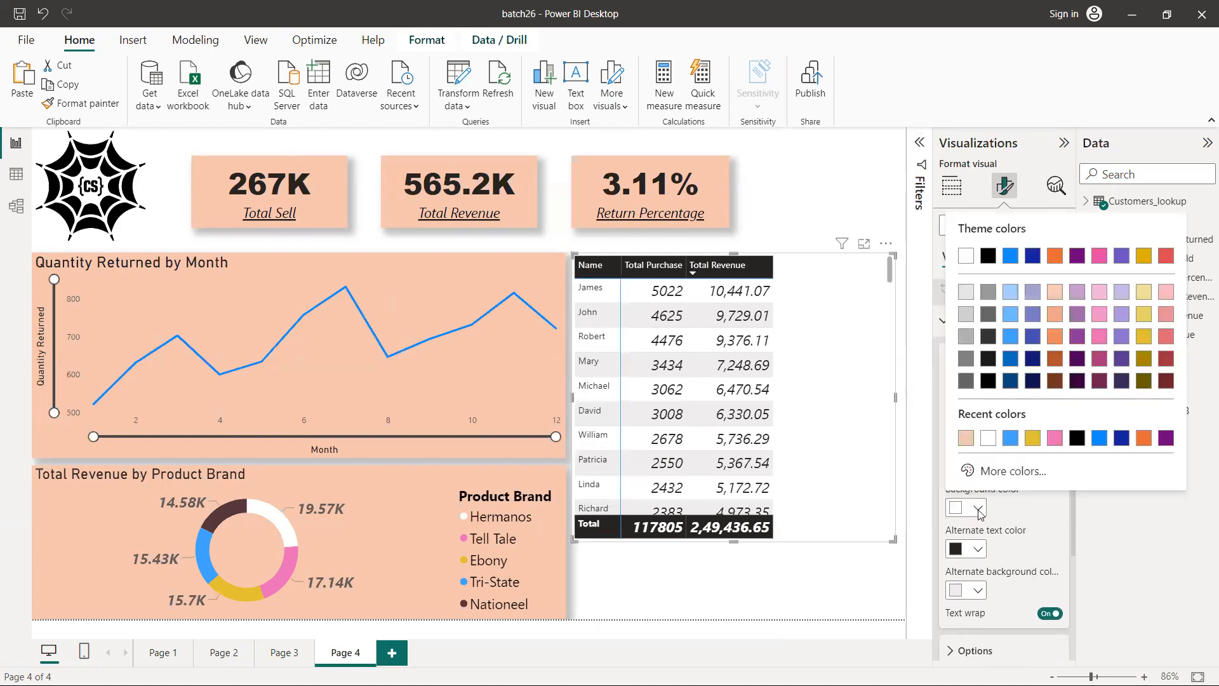
{"action": "left_click", "coordinate": [964, 439]}
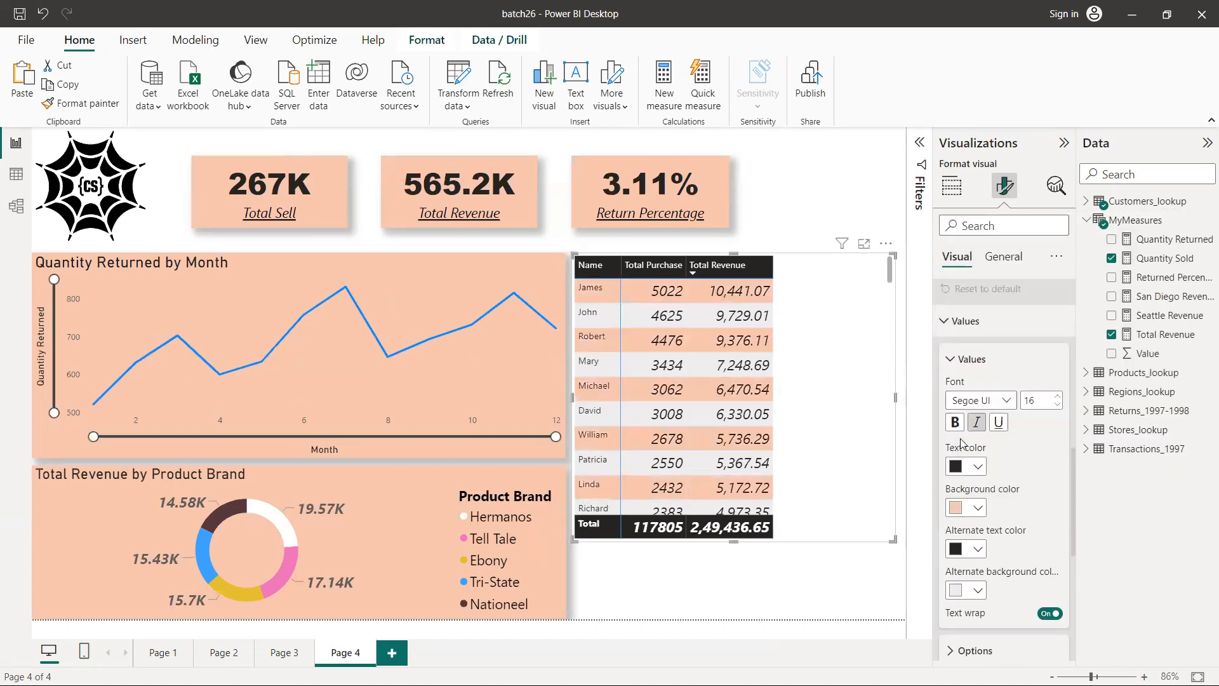
{"action": "scroll", "coordinate": [1023, 512], "scroll_direction": "down", "scroll_amount": 3}
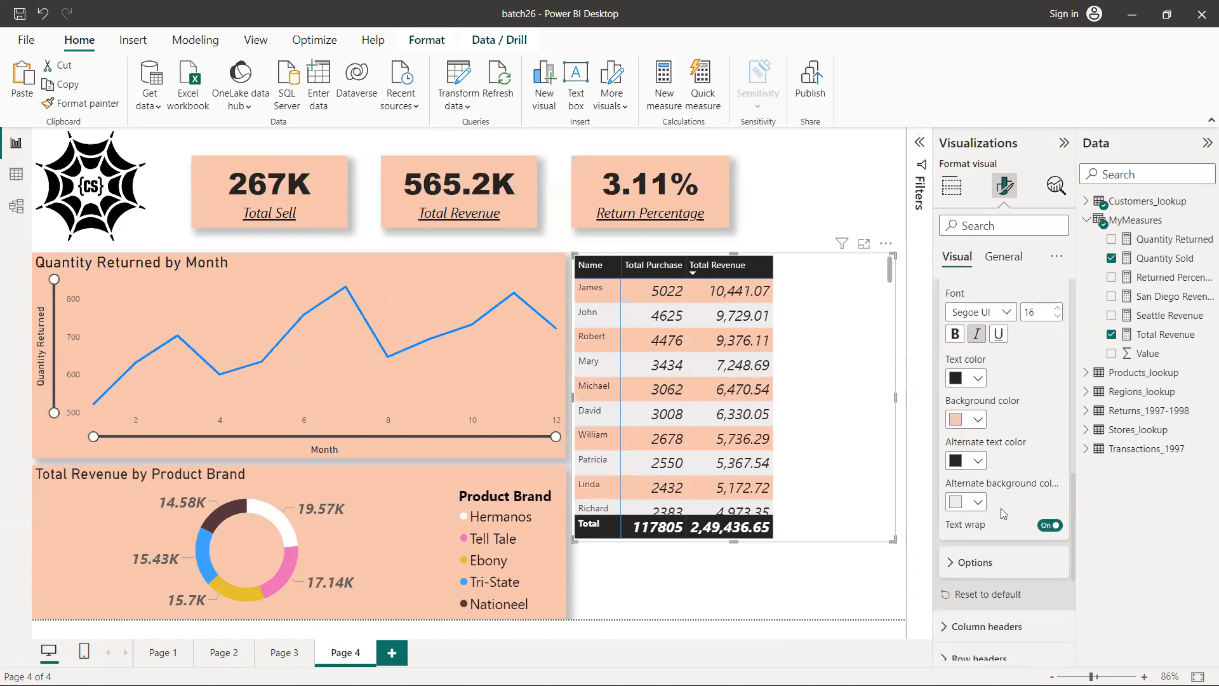
{"action": "left_click", "coordinate": [978, 503]}
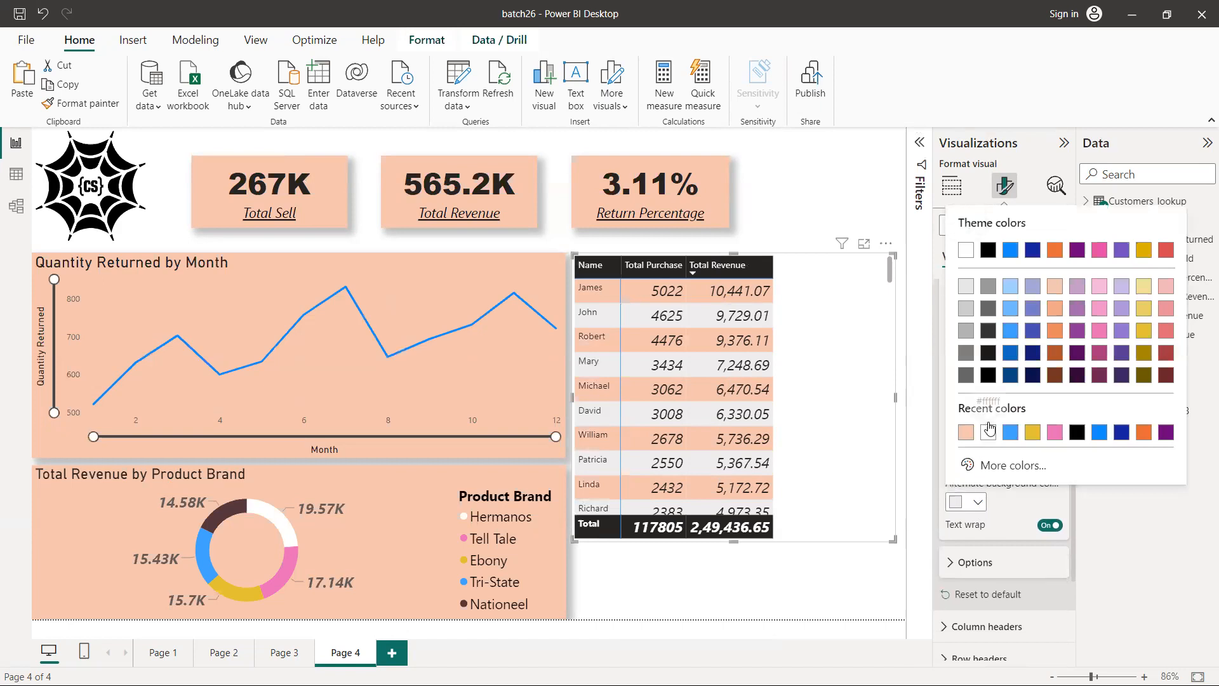
{"action": "left_click", "coordinate": [1055, 310]}
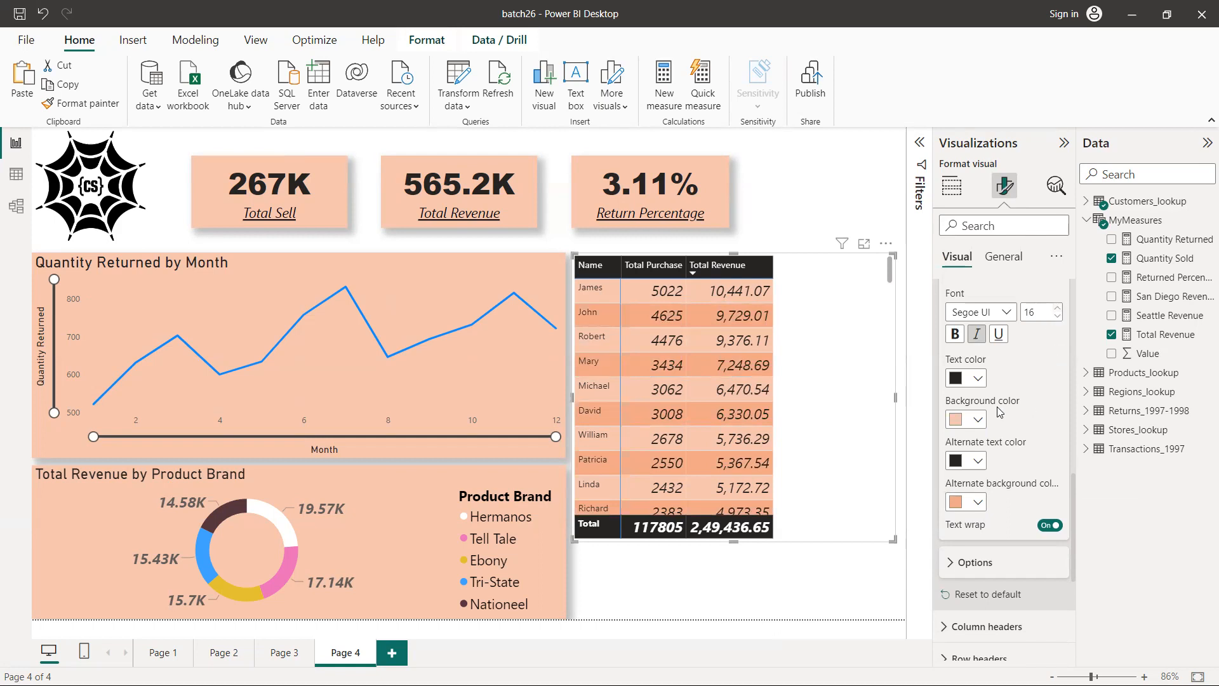
{"action": "scroll", "coordinate": [995, 397], "scroll_direction": "up", "scroll_amount": 2}
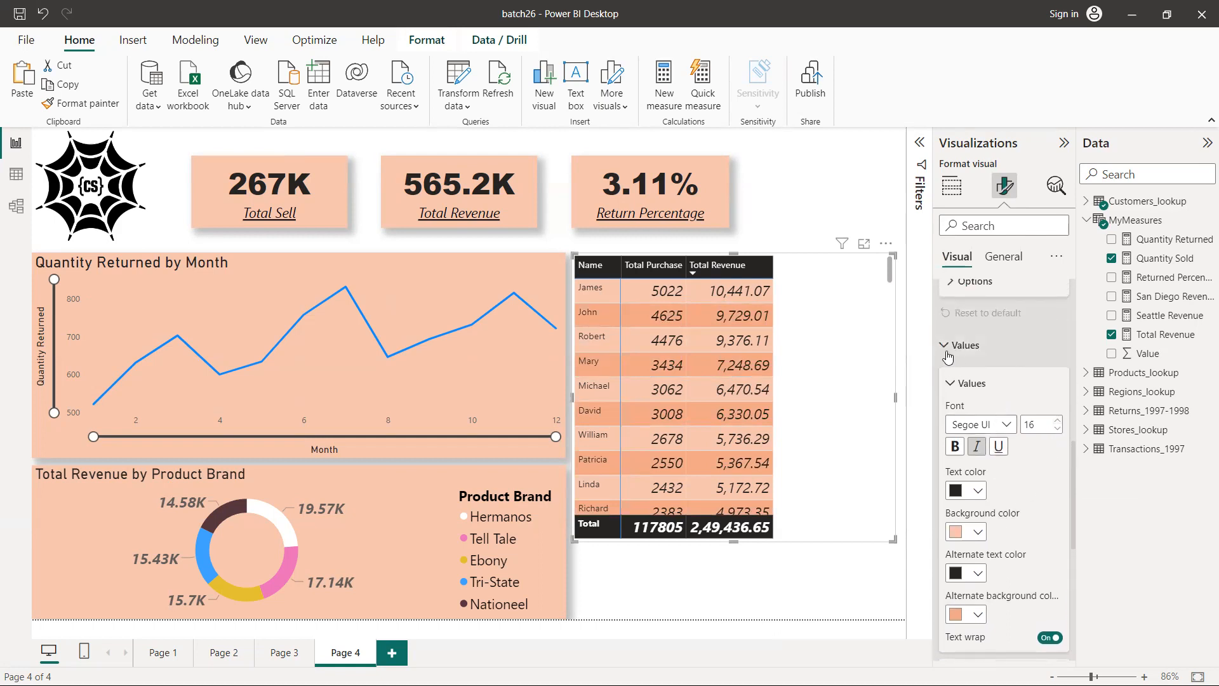
{"action": "left_click", "coordinate": [946, 352]}
{"action": "scroll", "coordinate": [973, 400], "scroll_direction": "down", "scroll_amount": 1}
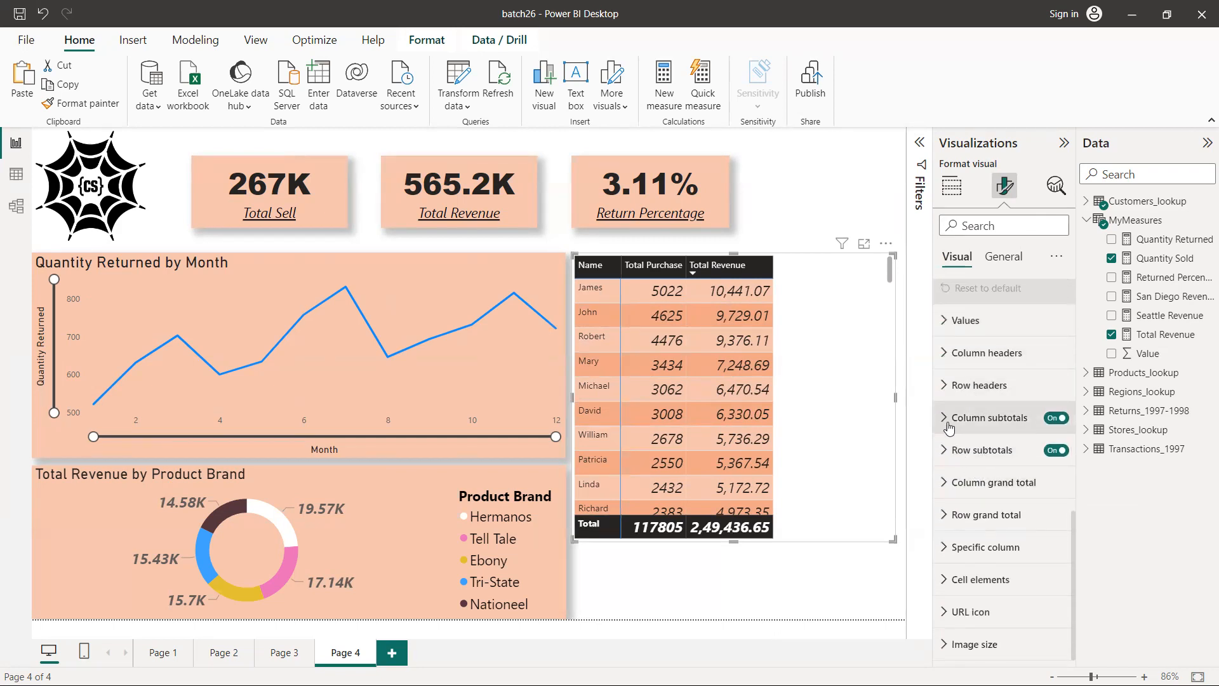
Set the matrix's row header text to font size 17 and make it bold
{"action": "left_click", "coordinate": [944, 386]}
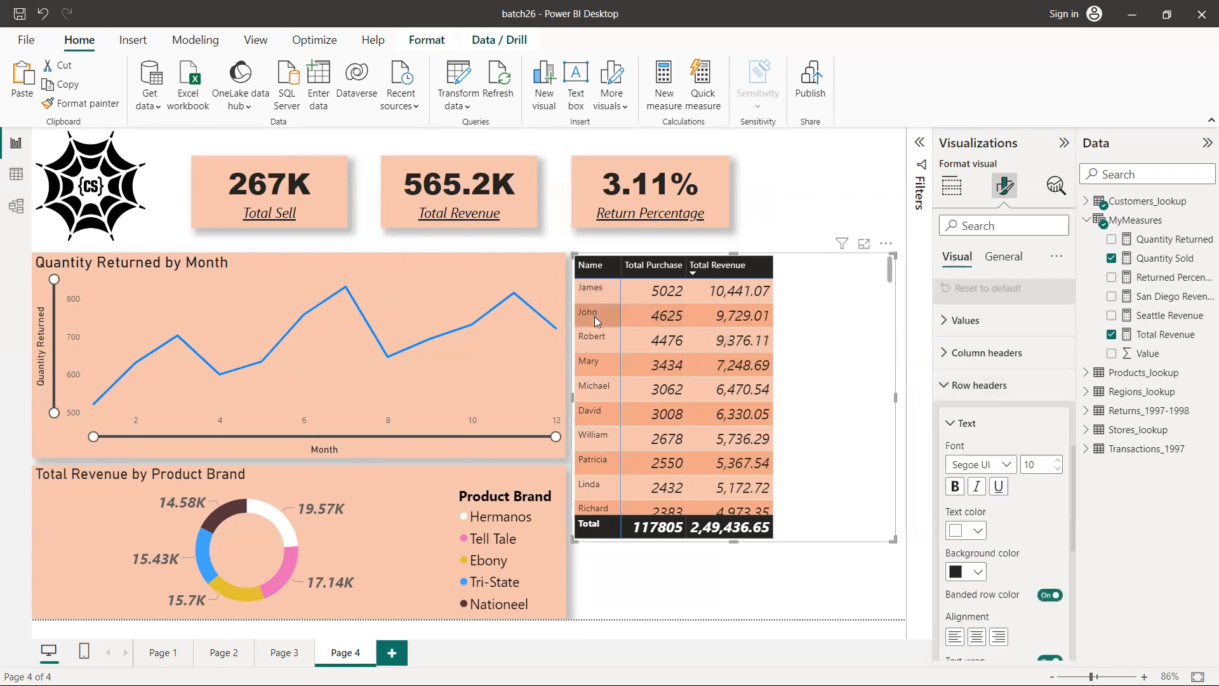
{"action": "left_click", "coordinate": [1059, 462]}
{"action": "left_click", "coordinate": [1058, 462]}
{"action": "left_click", "coordinate": [1059, 462]}
{"action": "left_click", "coordinate": [1059, 462]}
{"action": "left_click", "coordinate": [1059, 461]}
{"action": "left_click", "coordinate": [1058, 462]}
{"action": "left_click", "coordinate": [1059, 462]}
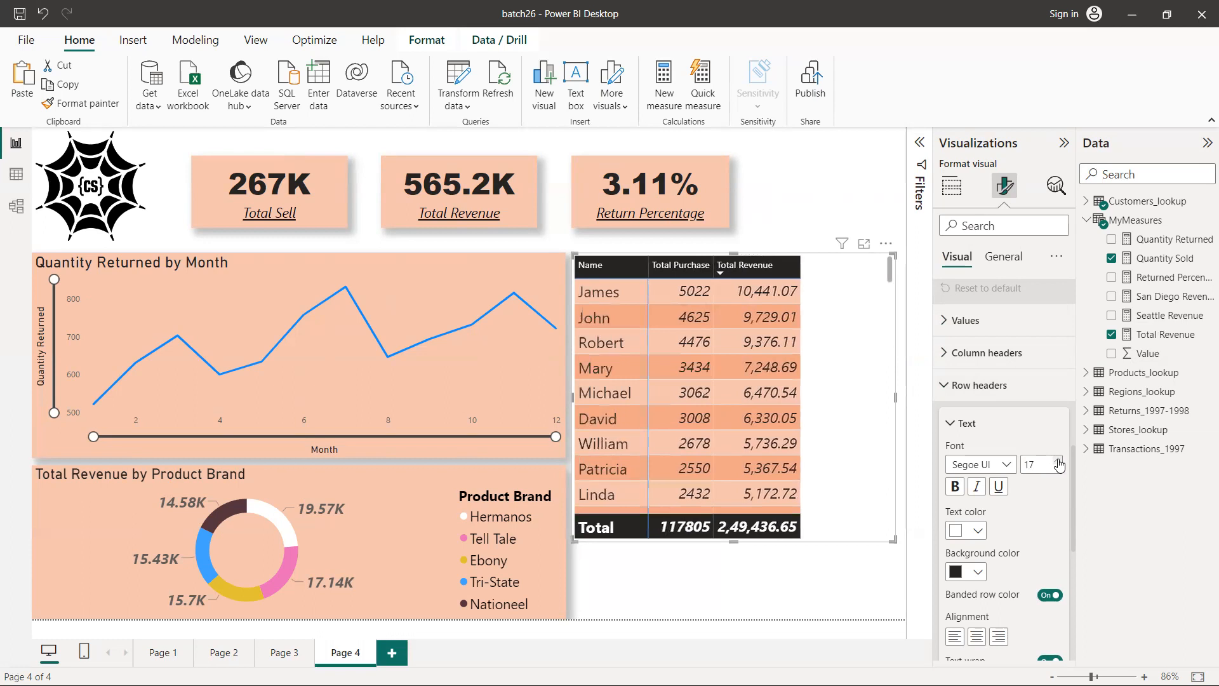
{"action": "left_click", "coordinate": [956, 488]}
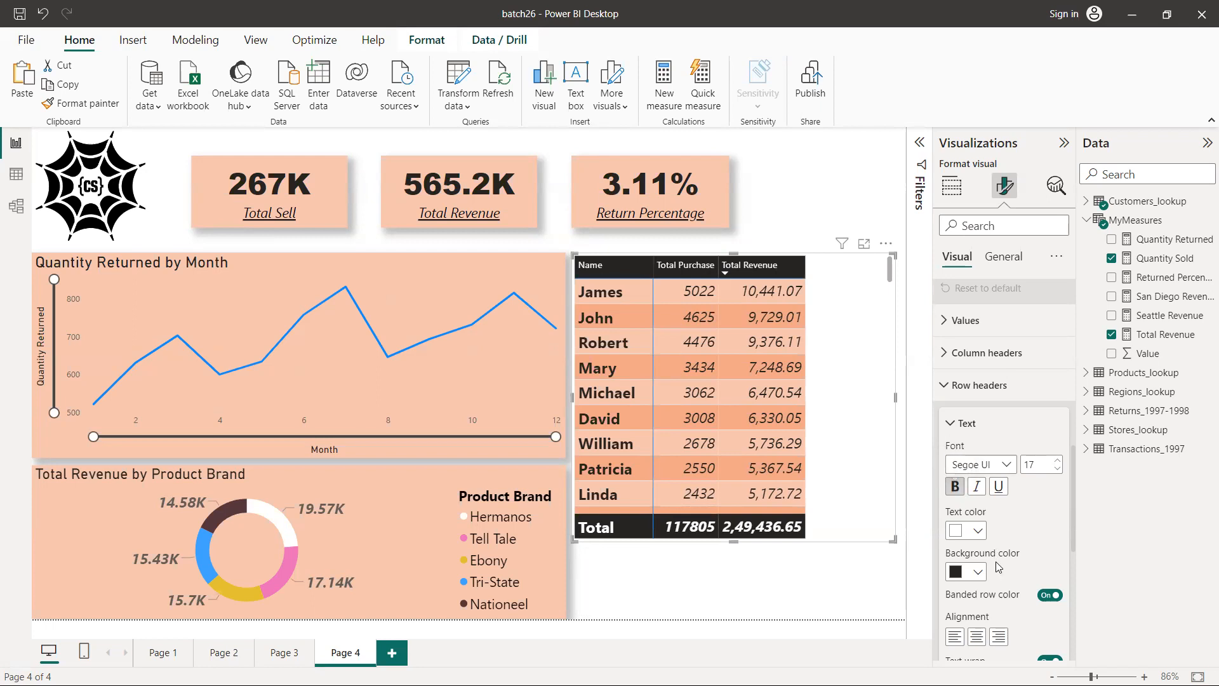
Try center alignment on the matrix's row header text and set it back to left alignment
{"action": "scroll", "coordinate": [1015, 567], "scroll_direction": "down", "scroll_amount": 2}
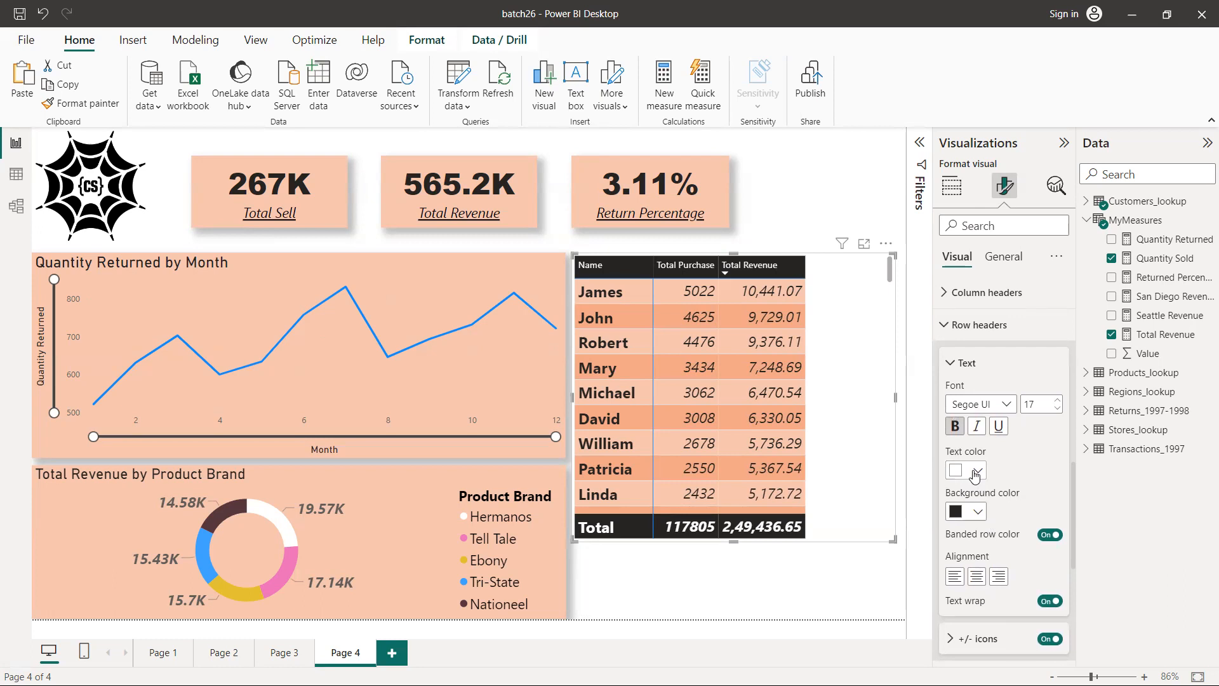
{"action": "scroll", "coordinate": [978, 473], "scroll_direction": "down", "scroll_amount": 3}
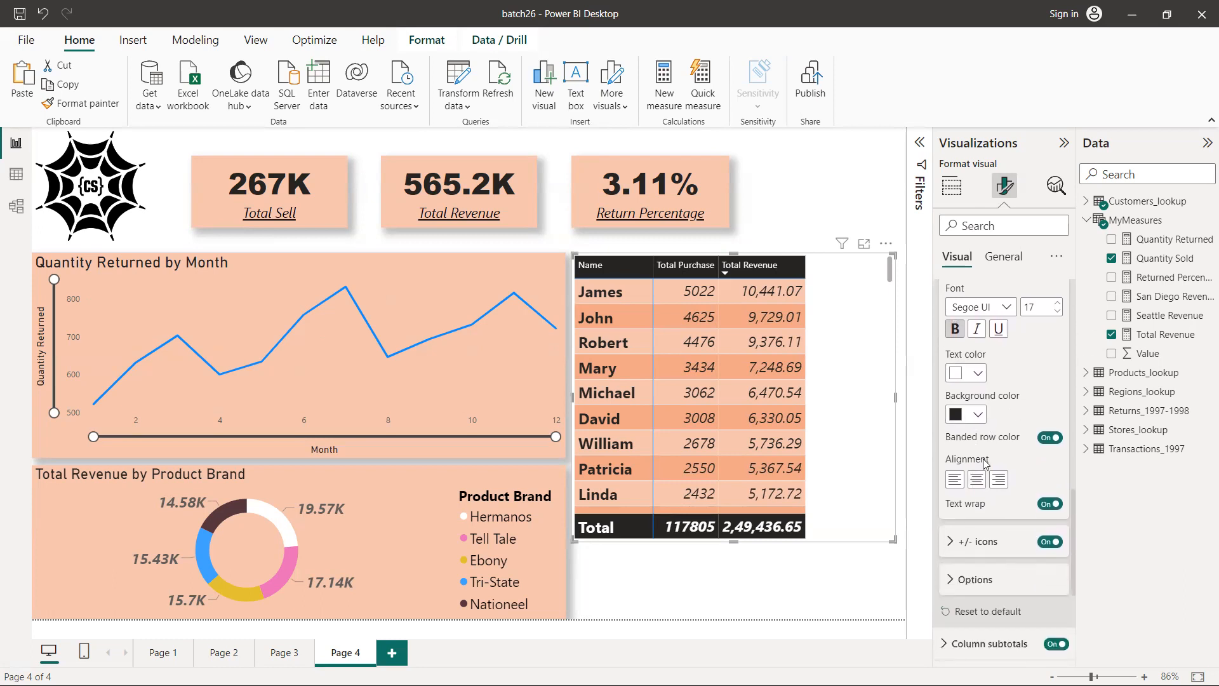
{"action": "left_click", "coordinate": [981, 481]}
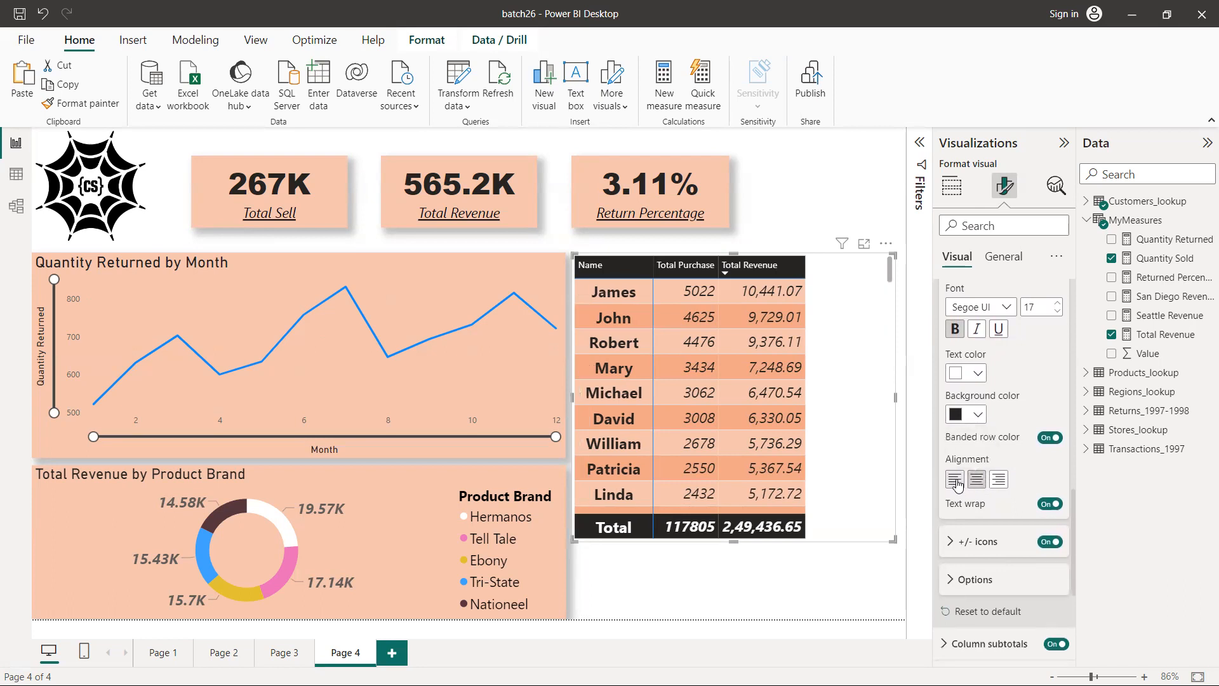
{"action": "left_click", "coordinate": [954, 479]}
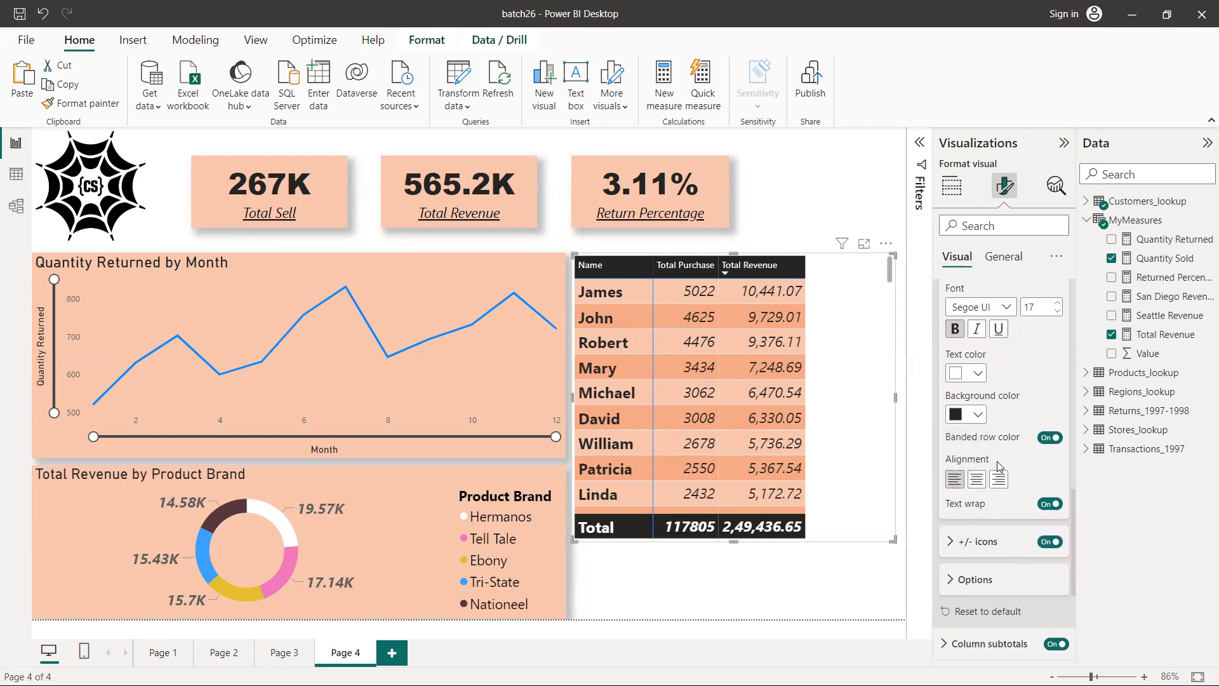
{"action": "scroll", "coordinate": [998, 469], "scroll_direction": "down", "scroll_amount": 3}
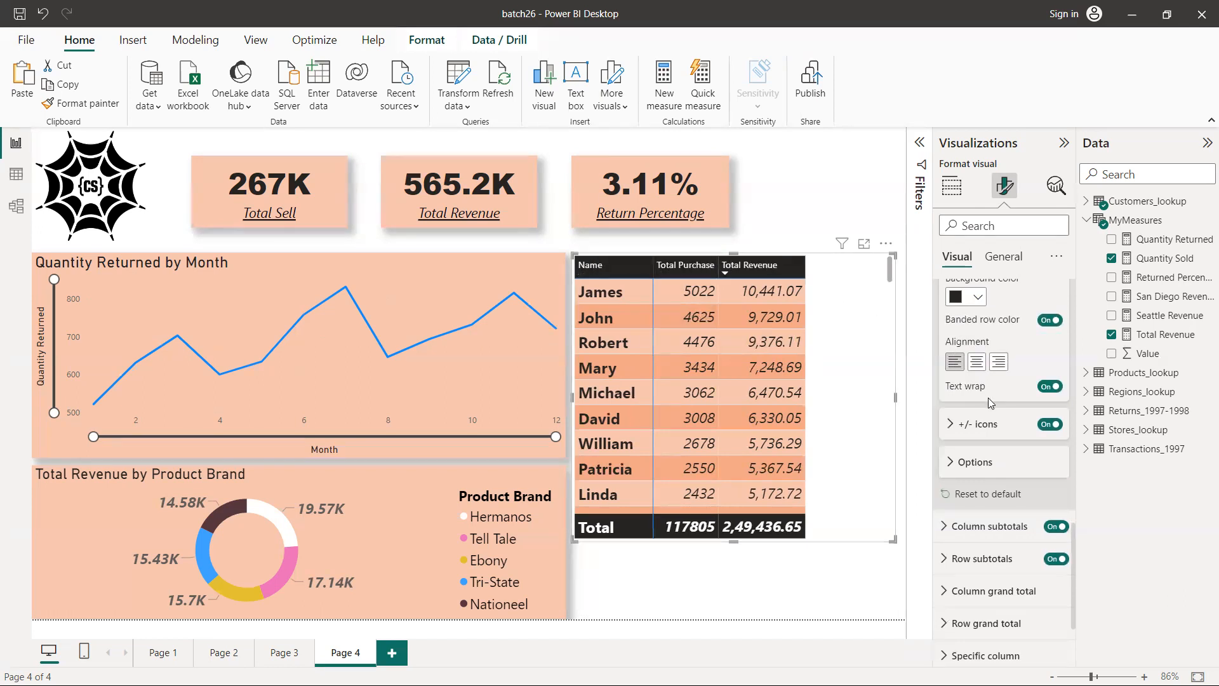
{"action": "scroll", "coordinate": [988, 397], "scroll_direction": "up", "scroll_amount": 3}
{"action": "scroll", "coordinate": [988, 397], "scroll_direction": "up", "scroll_amount": 3}
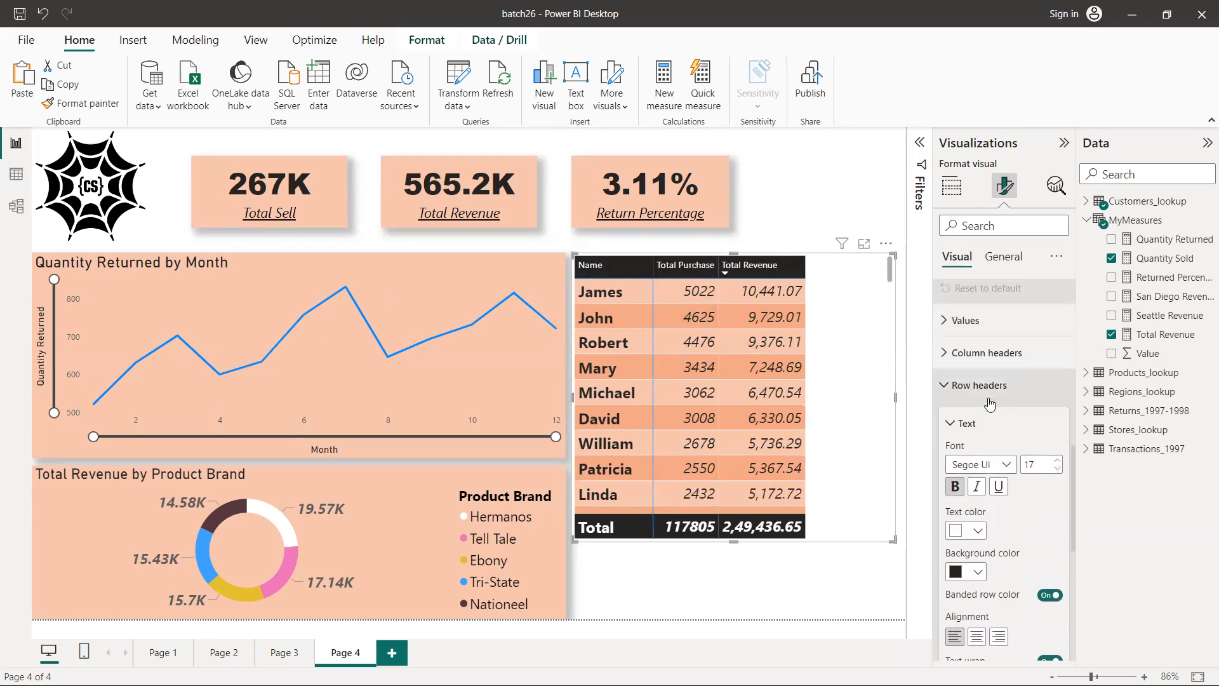
{"action": "left_click", "coordinate": [945, 386]}
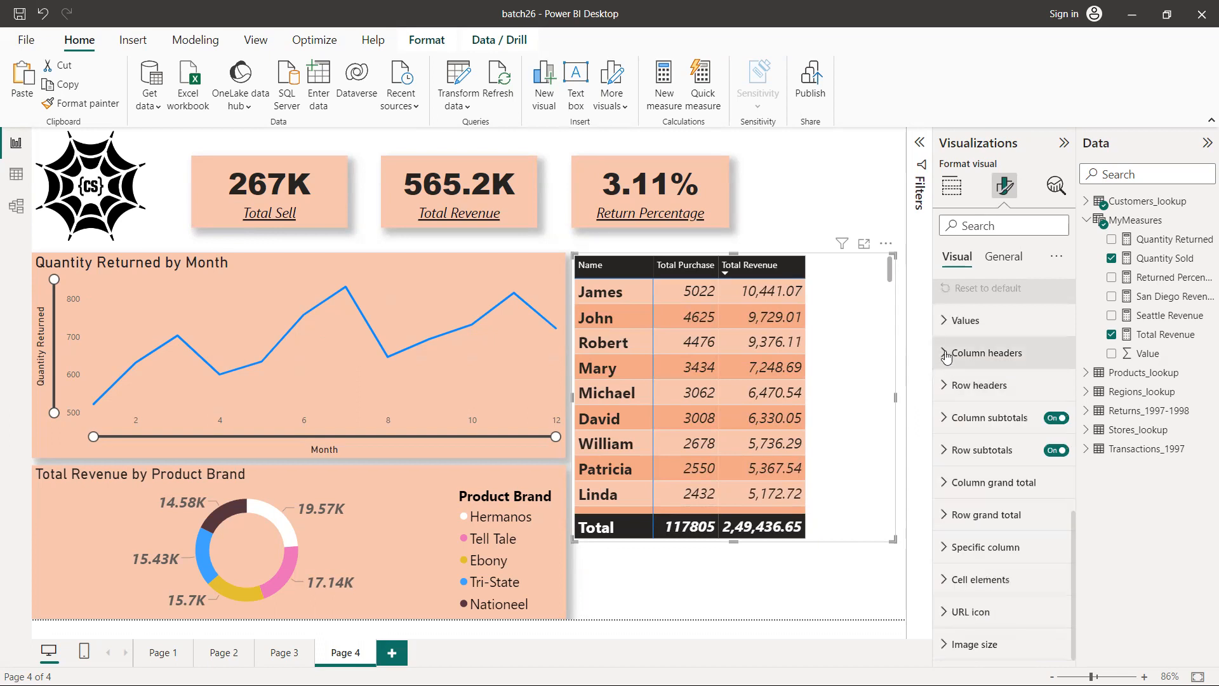
Make the matrix's column header text bold and set its font size to 14
{"action": "left_click", "coordinate": [947, 356]}
{"action": "left_click", "coordinate": [956, 454]}
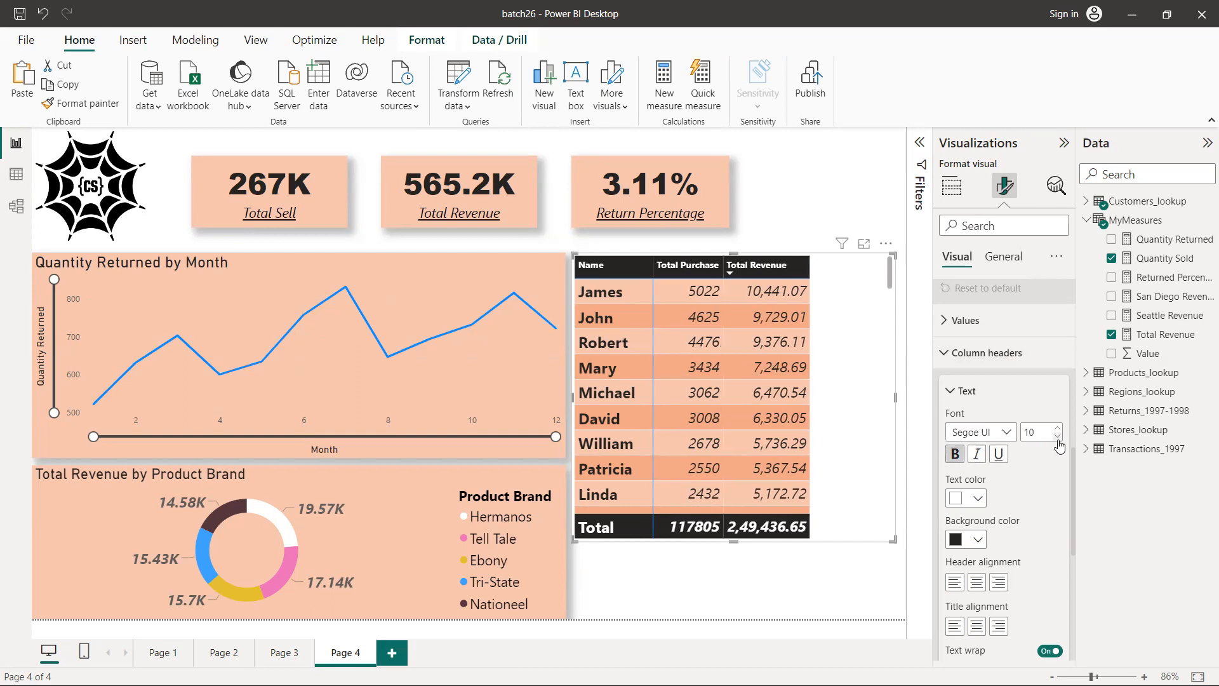
{"action": "left_click", "coordinate": [1057, 428]}
{"action": "left_click", "coordinate": [1057, 429]}
{"action": "left_click", "coordinate": [1058, 429]}
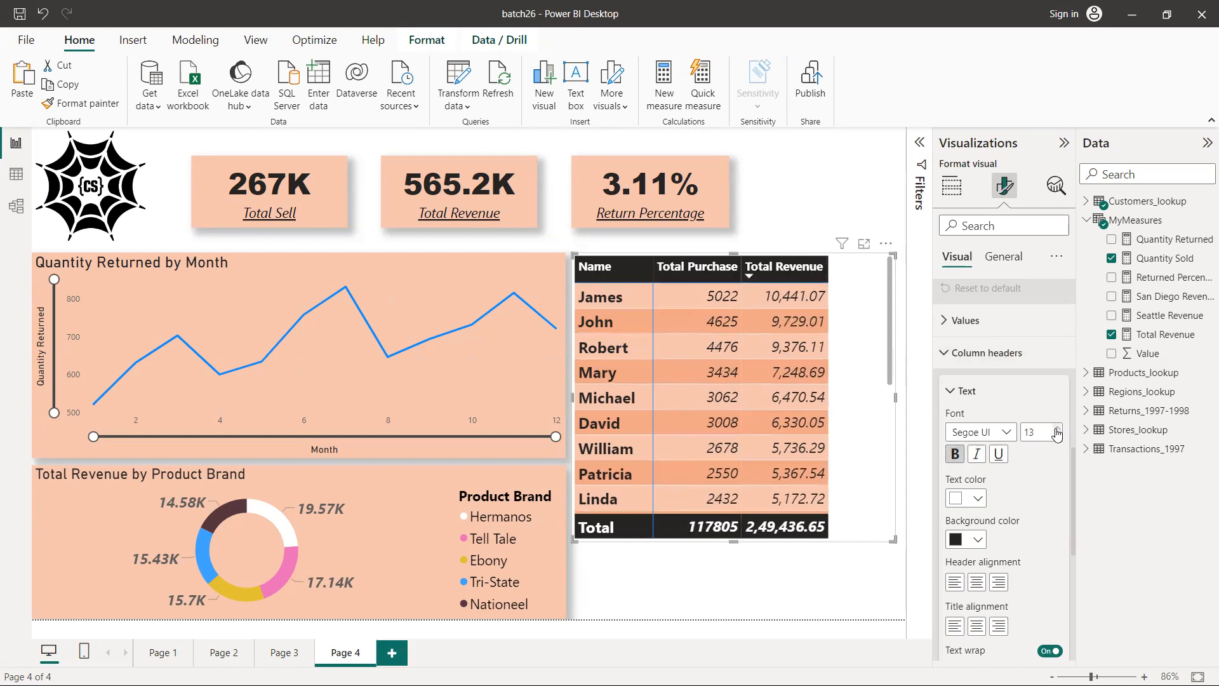
{"action": "left_click", "coordinate": [1057, 430]}
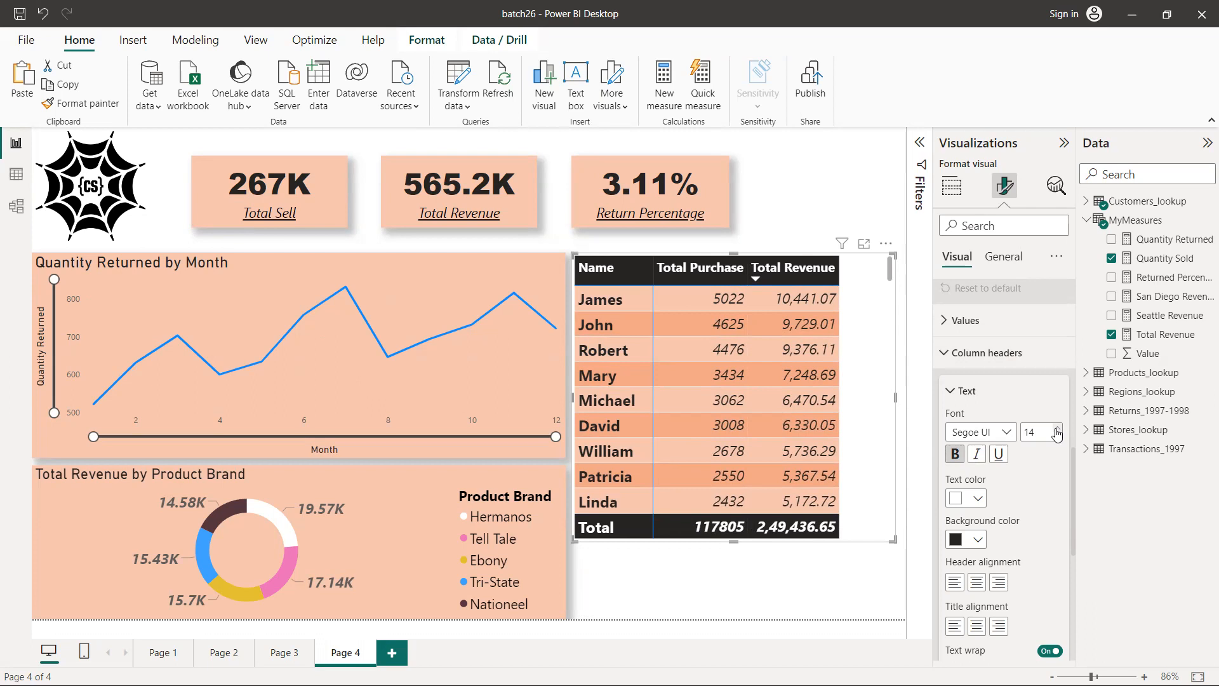
{"action": "scroll", "coordinate": [737, 324], "scroll_direction": "down", "scroll_amount": 3}
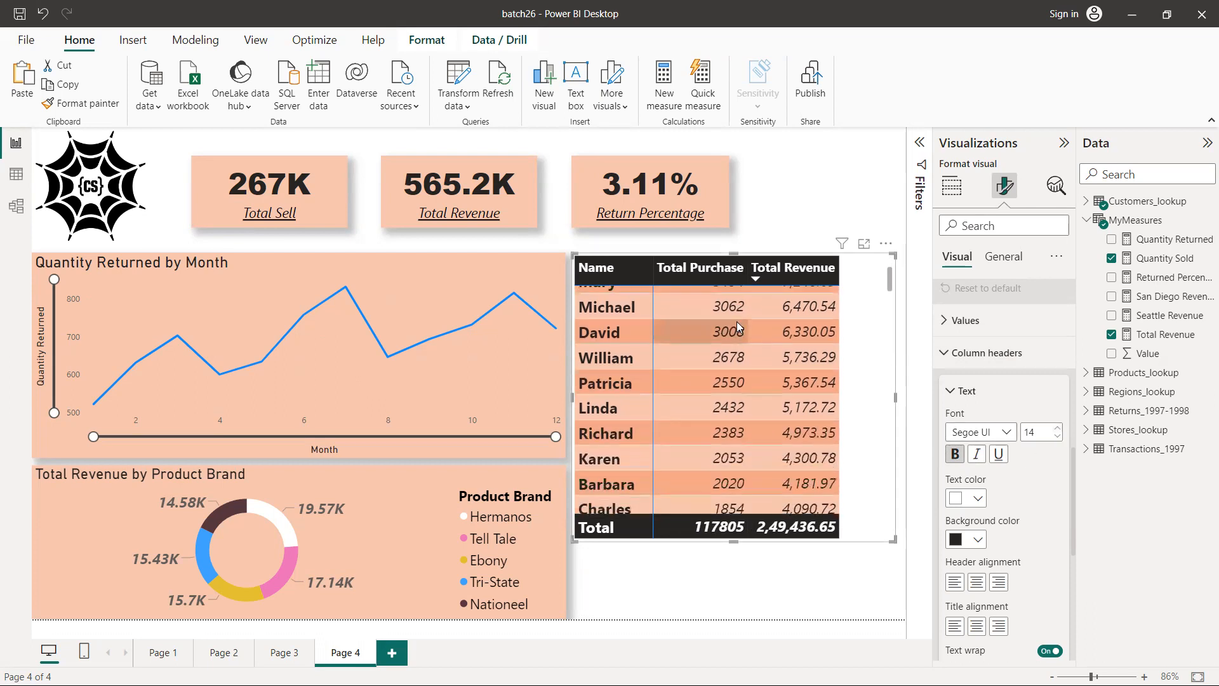
{"action": "scroll", "coordinate": [736, 321], "scroll_direction": "down", "scroll_amount": 20}
{"action": "scroll", "coordinate": [736, 321], "scroll_direction": "down", "scroll_amount": 20}
{"action": "scroll", "coordinate": [736, 321], "scroll_direction": "up", "scroll_amount": 20}
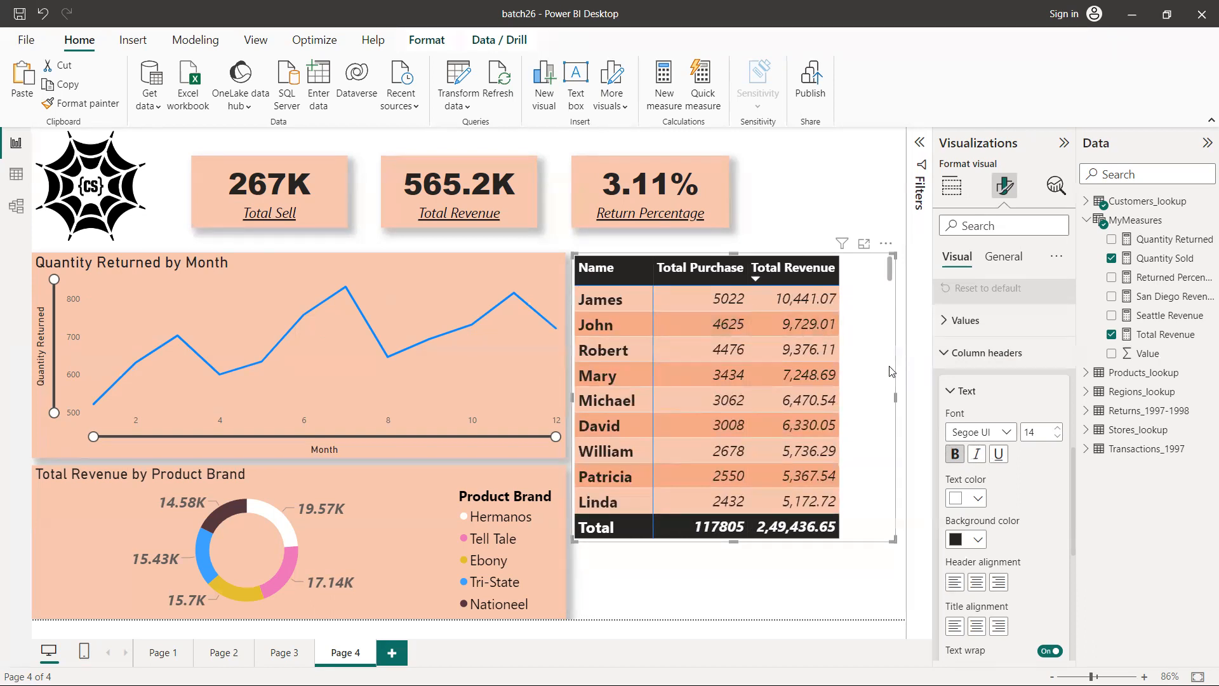
{"action": "left_click", "coordinate": [943, 354]}
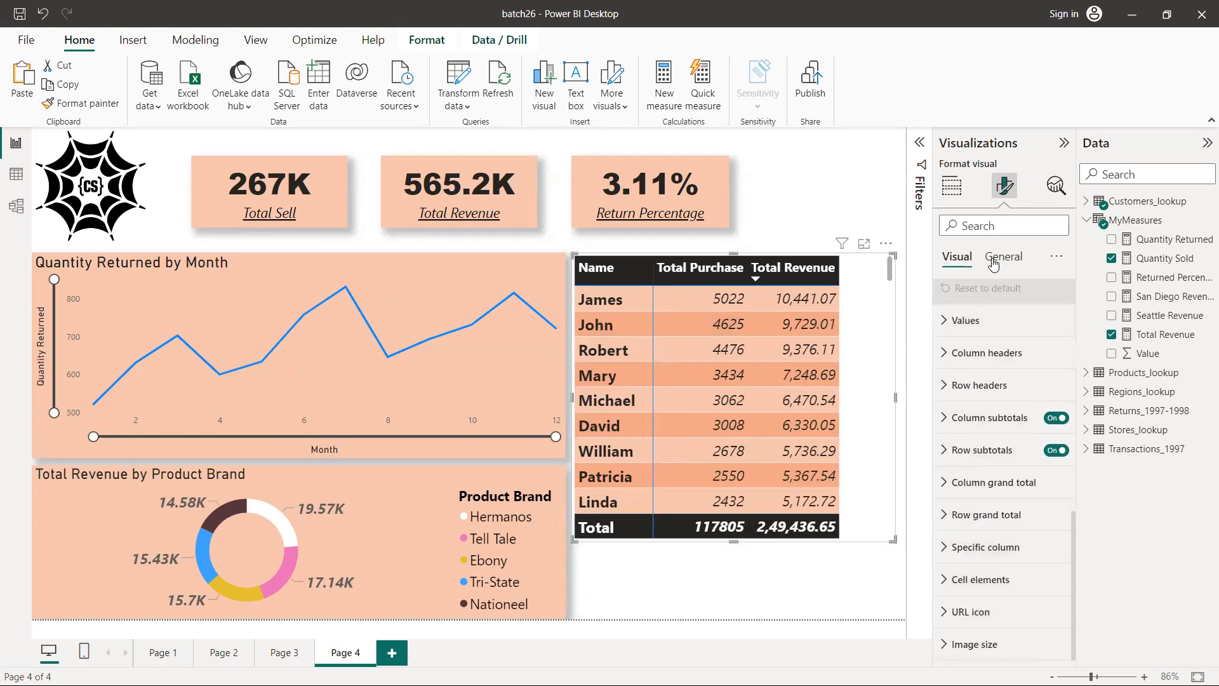
Turn on the matrix's title and enter "Top 100 Customers" as its text
{"action": "left_click", "coordinate": [1003, 257]}
{"action": "left_click", "coordinate": [959, 327]}
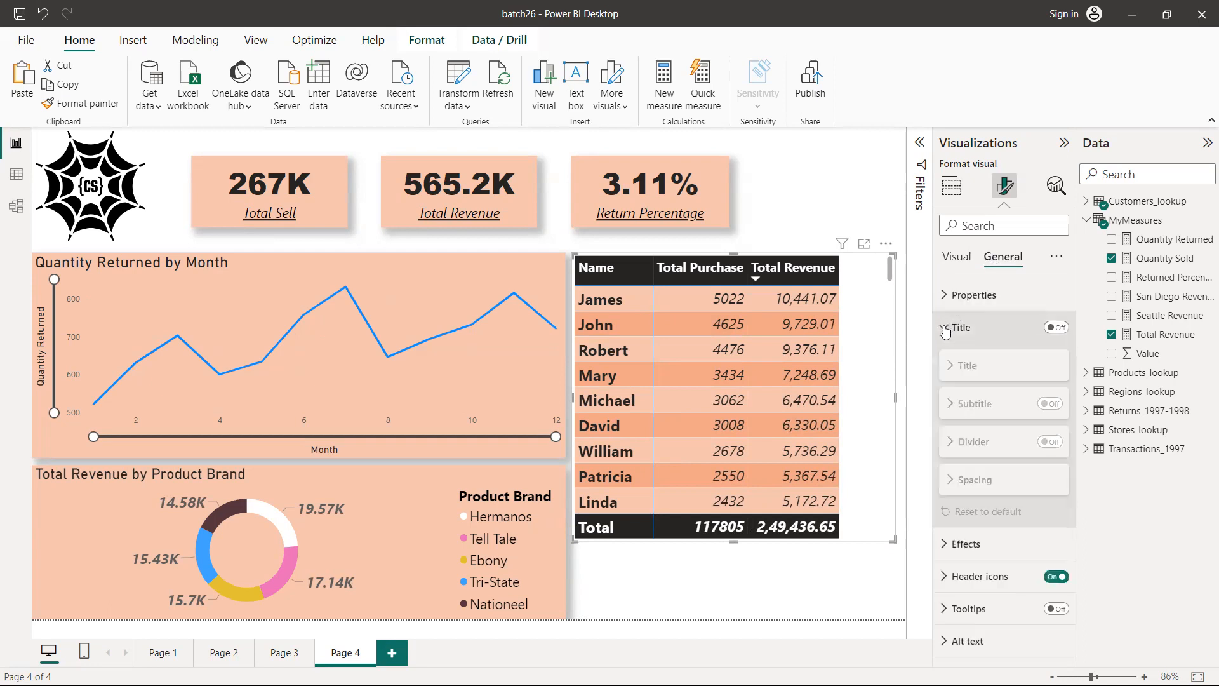
{"action": "left_click", "coordinate": [1057, 328]}
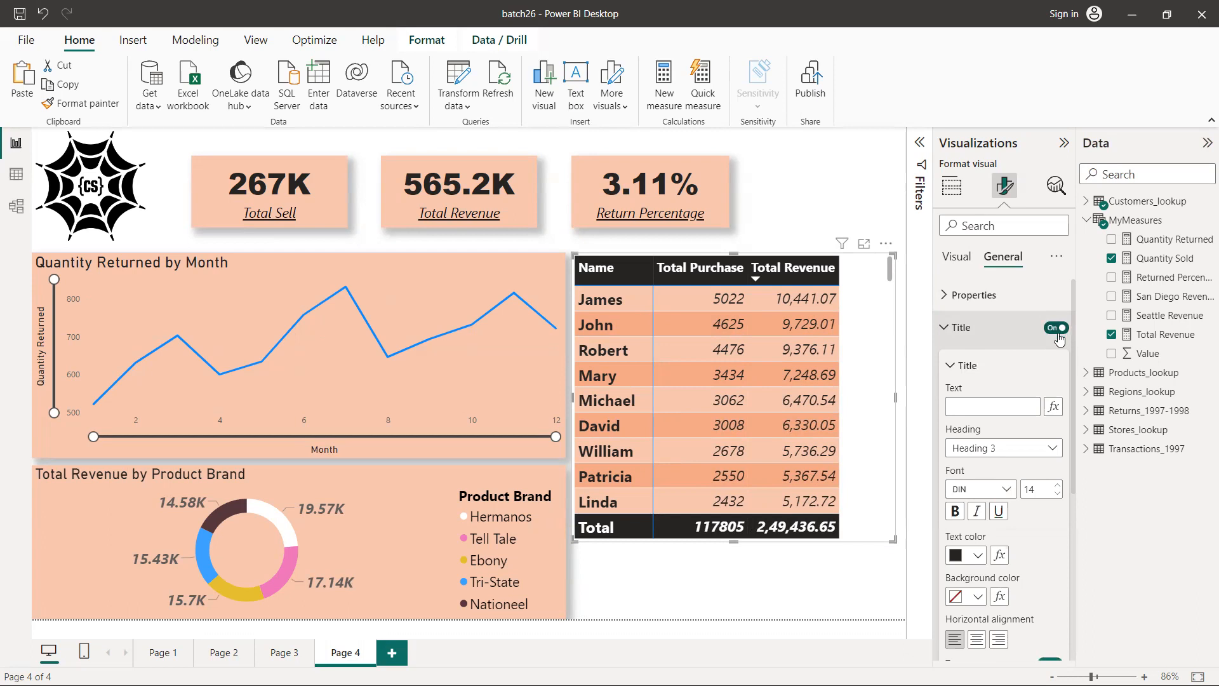
{"action": "left_click", "coordinate": [982, 408]}
{"action": "type", "text": "Top"}
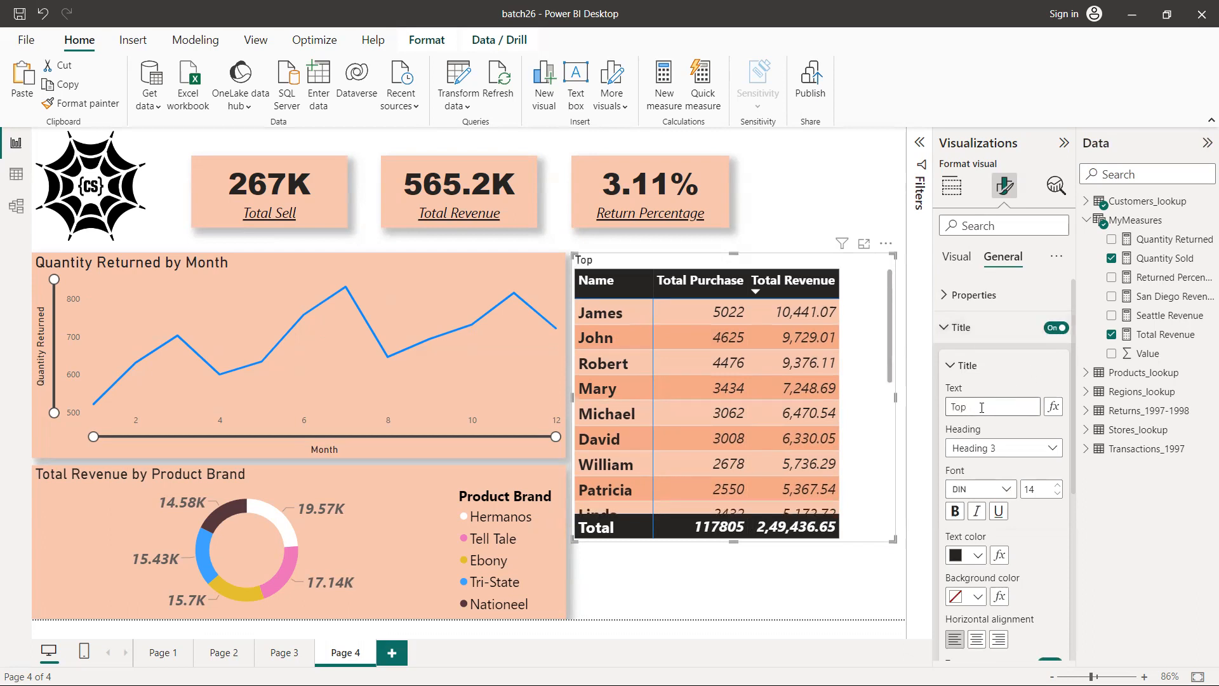
{"action": "type", "text": " 100 Customers"}
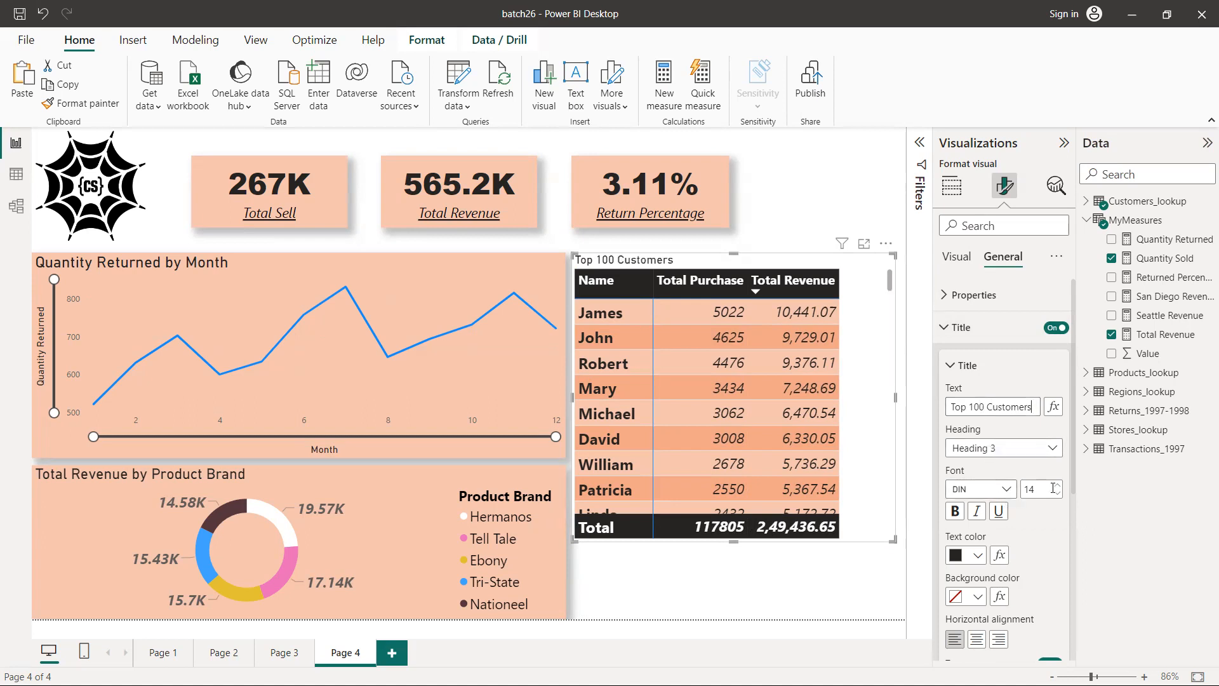
Set the matrix title's font size to 18 and make it bold
{"action": "left_click", "coordinate": [1057, 488]}
{"action": "left_click", "coordinate": [1058, 487]}
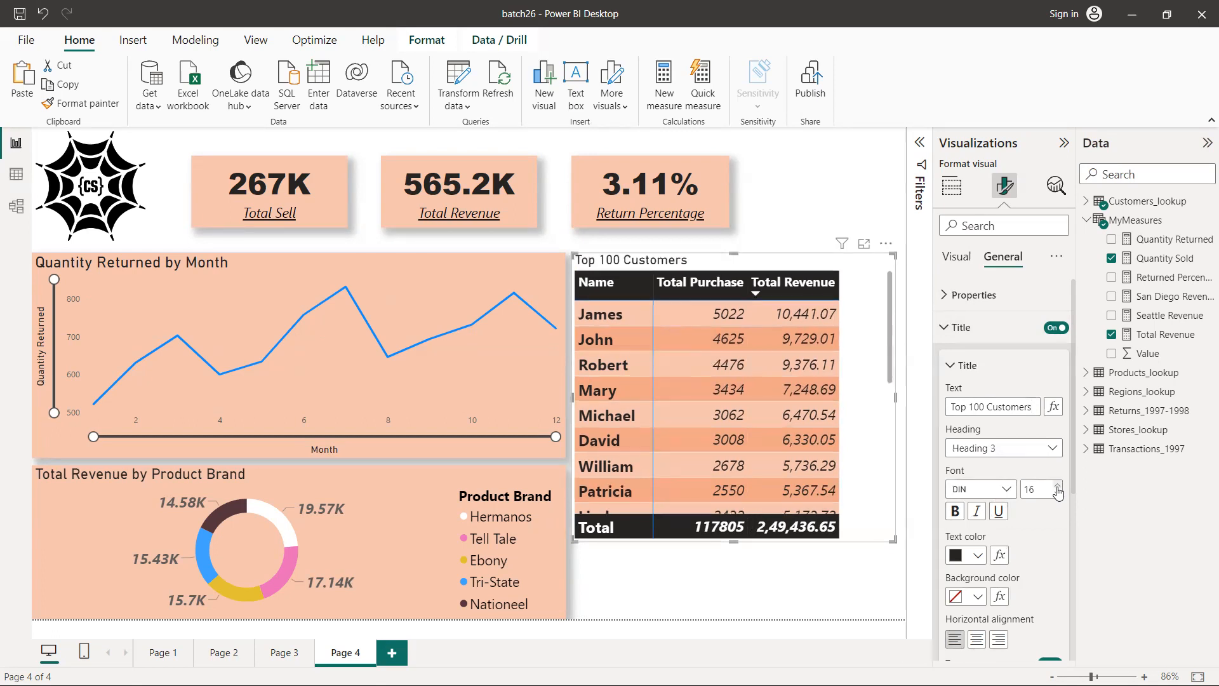
{"action": "left_click", "coordinate": [1057, 487]}
{"action": "left_click", "coordinate": [1057, 487]}
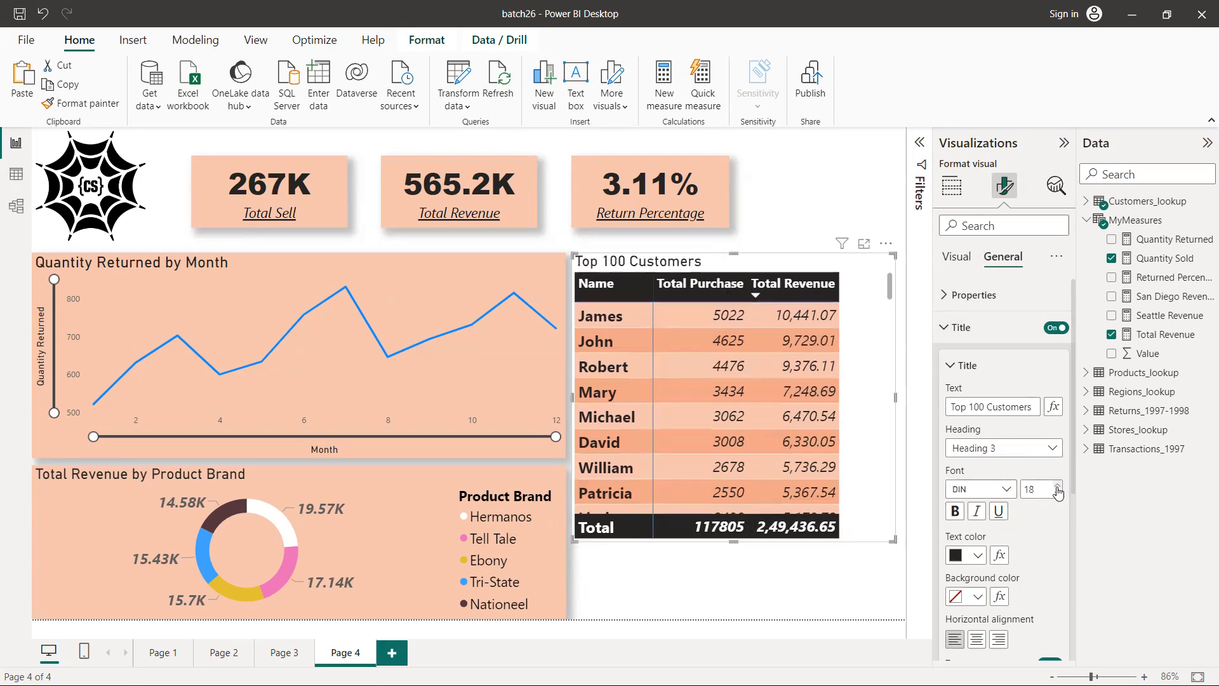
{"action": "left_click", "coordinate": [954, 512]}
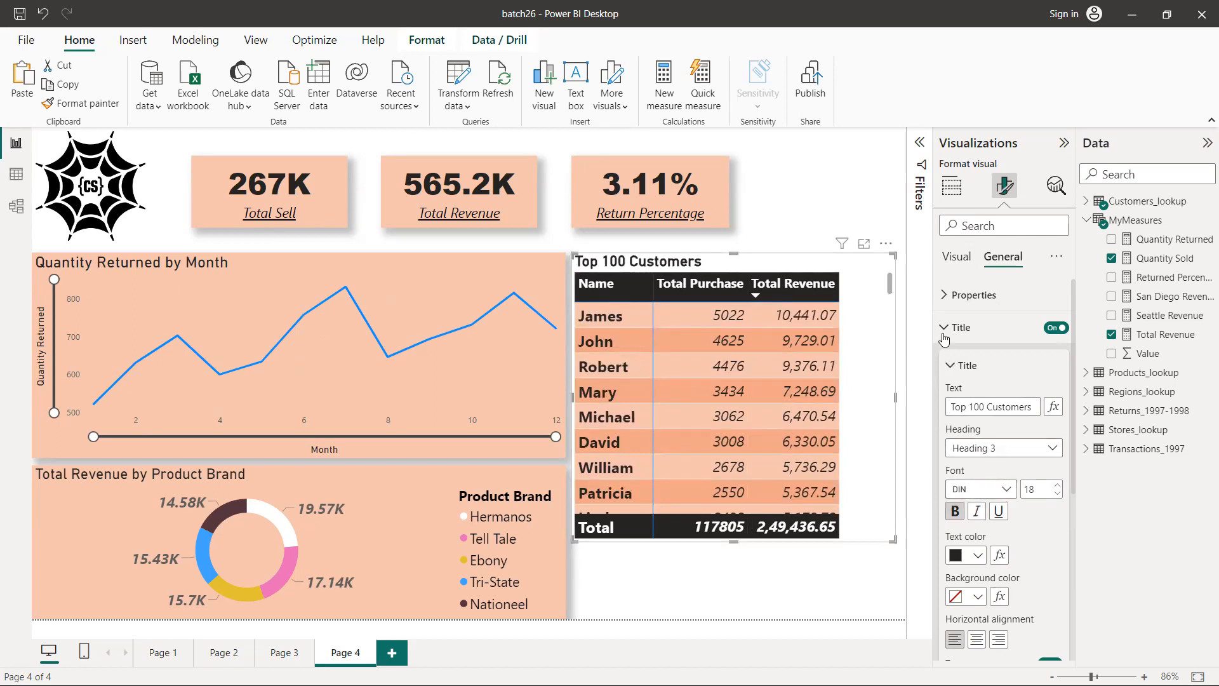
{"action": "left_click", "coordinate": [950, 327]}
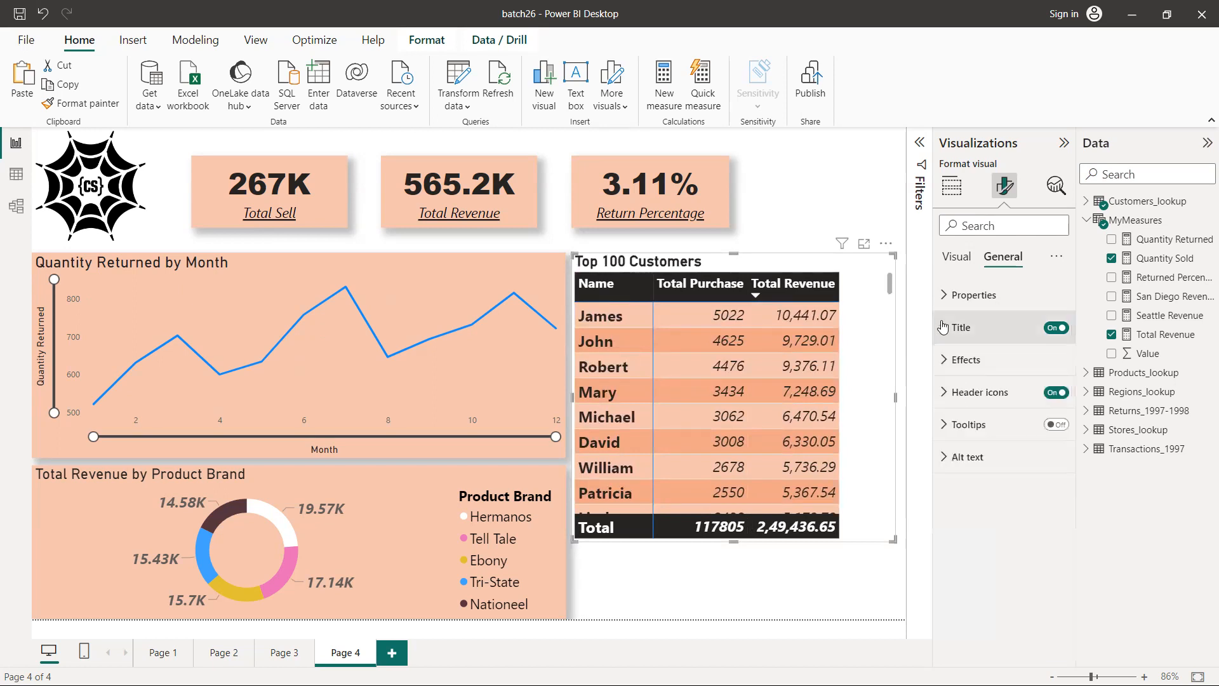
Examine the rows of the customers matrix and check the dashboard sketch for the next element to build
{"action": "left_click", "coordinate": [686, 574]}
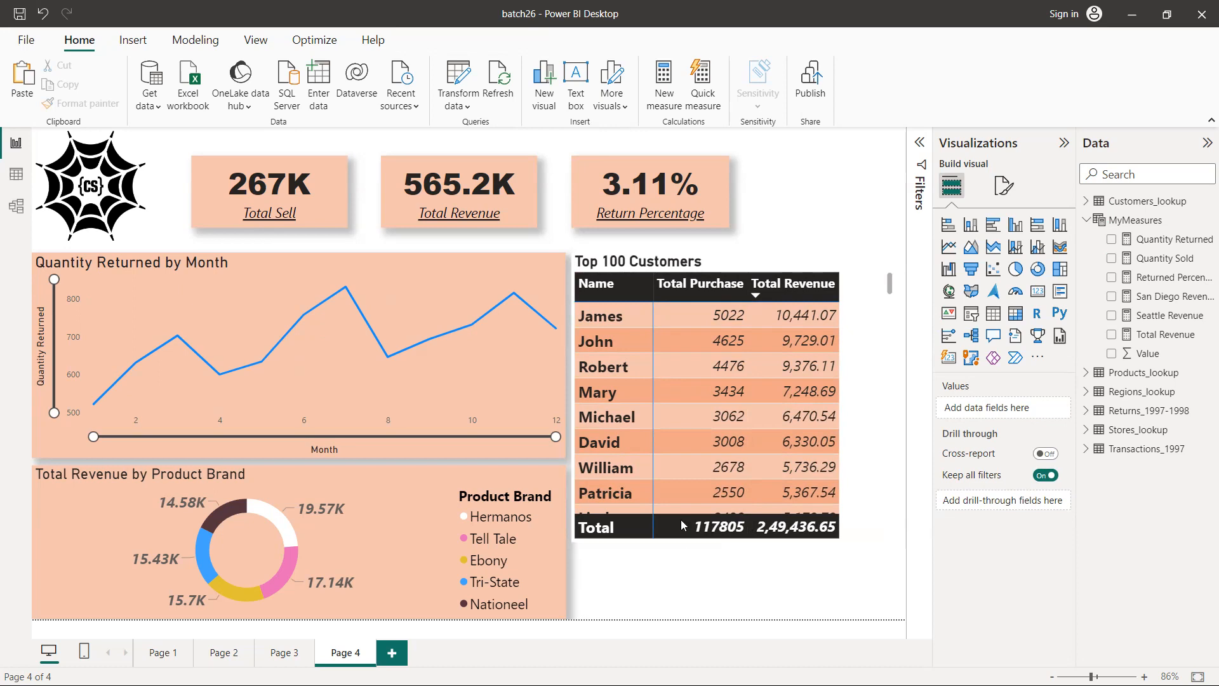
{"action": "scroll", "coordinate": [687, 395], "scroll_direction": "down", "scroll_amount": 10}
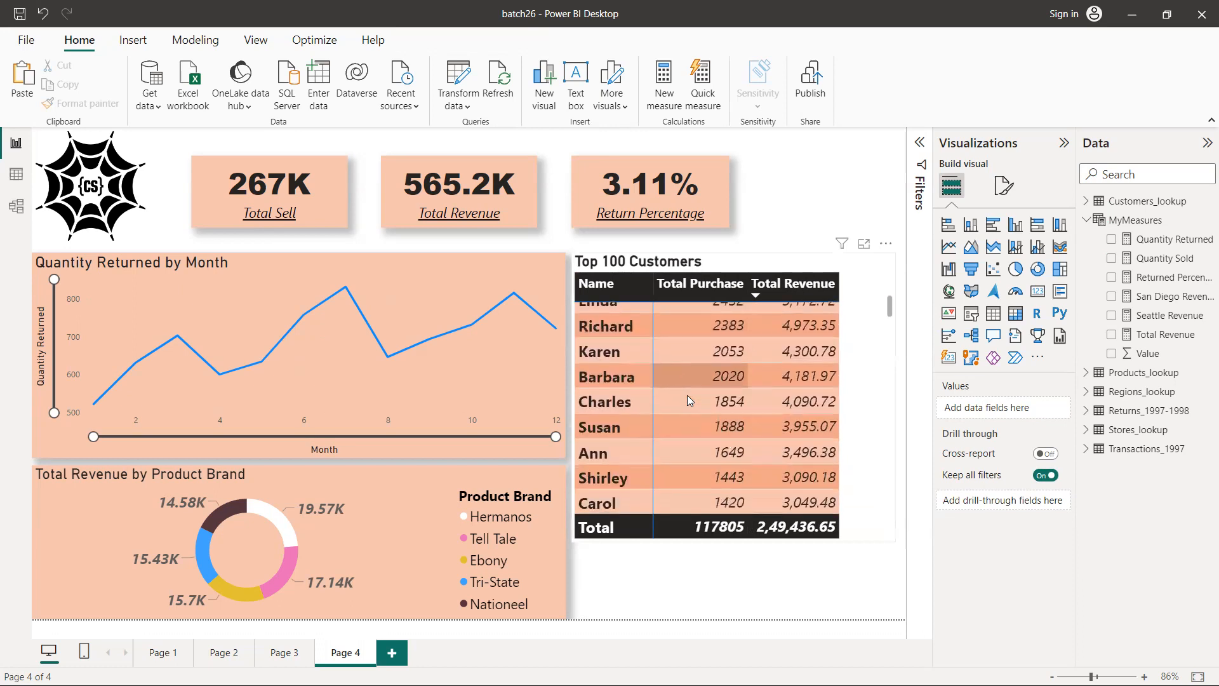
{"action": "scroll", "coordinate": [687, 395], "scroll_direction": "down", "scroll_amount": 5}
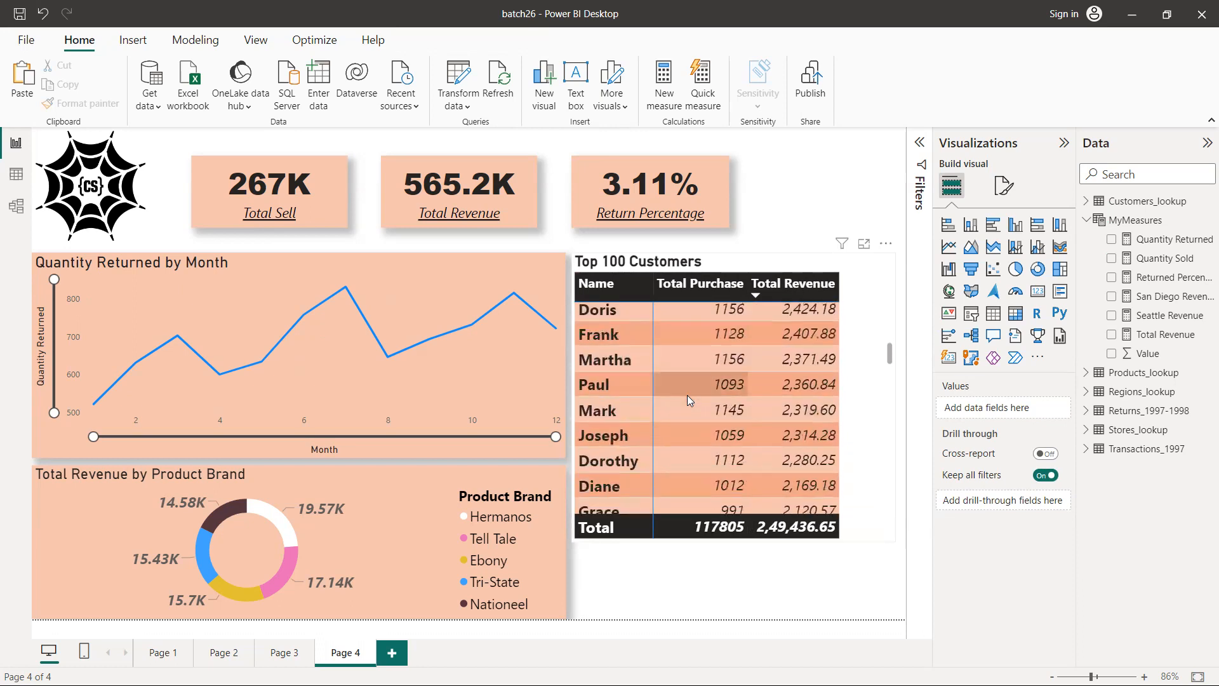
{"action": "scroll", "coordinate": [687, 395], "scroll_direction": "up", "scroll_amount": 6}
{"action": "scroll", "coordinate": [687, 395], "scroll_direction": "up", "scroll_amount": 9}
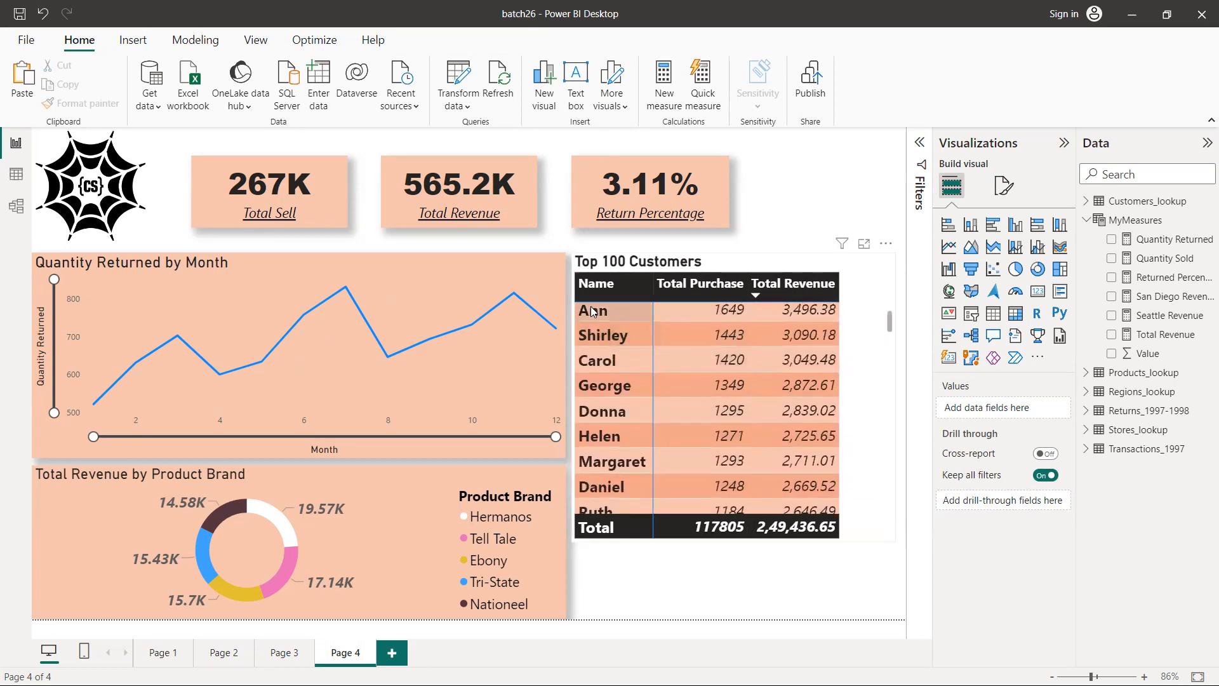
{"action": "scroll", "coordinate": [591, 312], "scroll_direction": "up", "scroll_amount": 1}
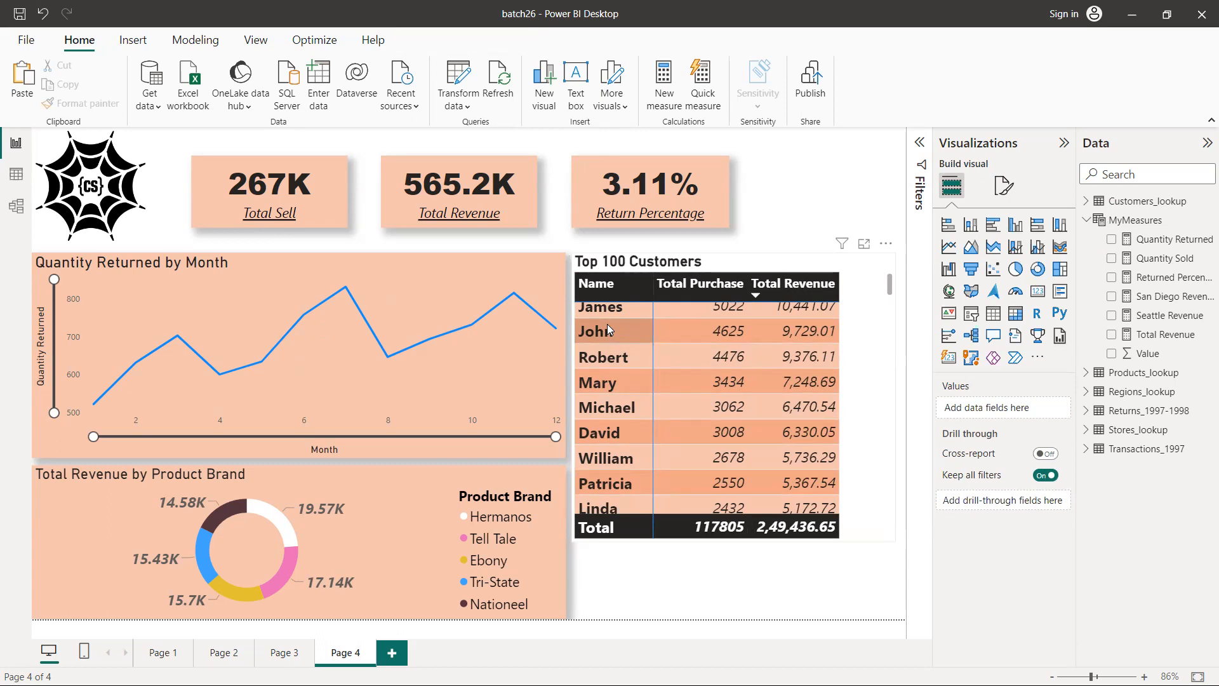
{"action": "scroll", "coordinate": [670, 340], "scroll_direction": "up", "scroll_amount": 1}
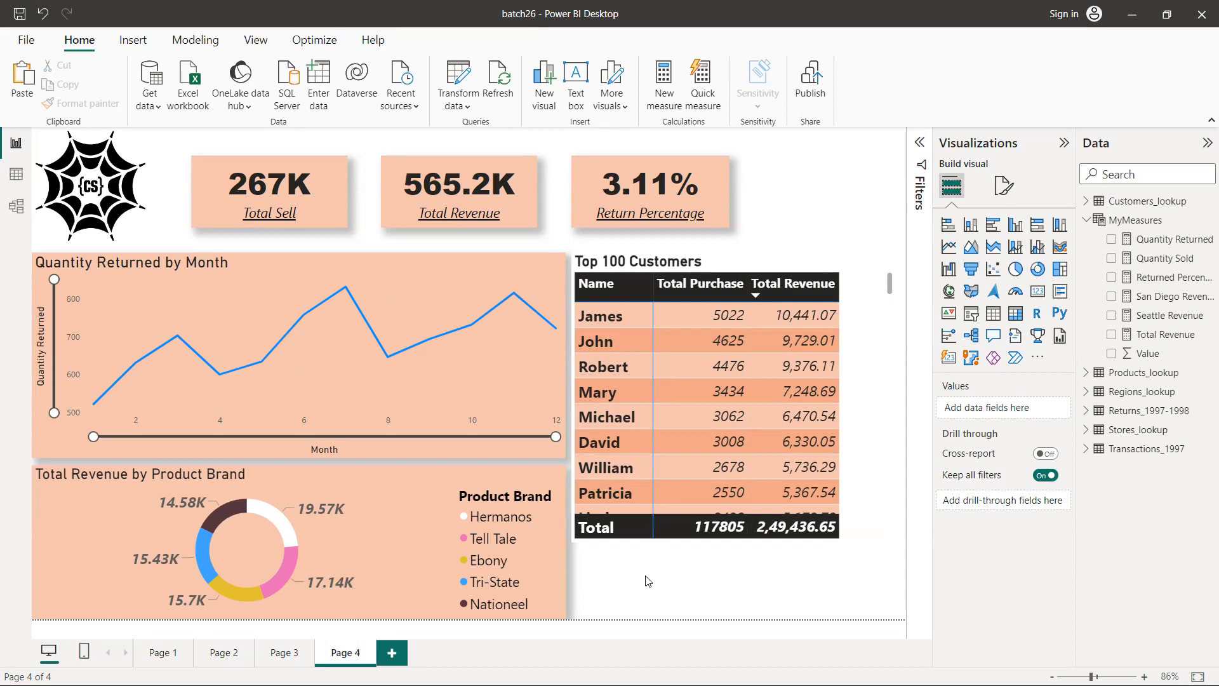
{"action": "key", "text": "alt+Tab"}
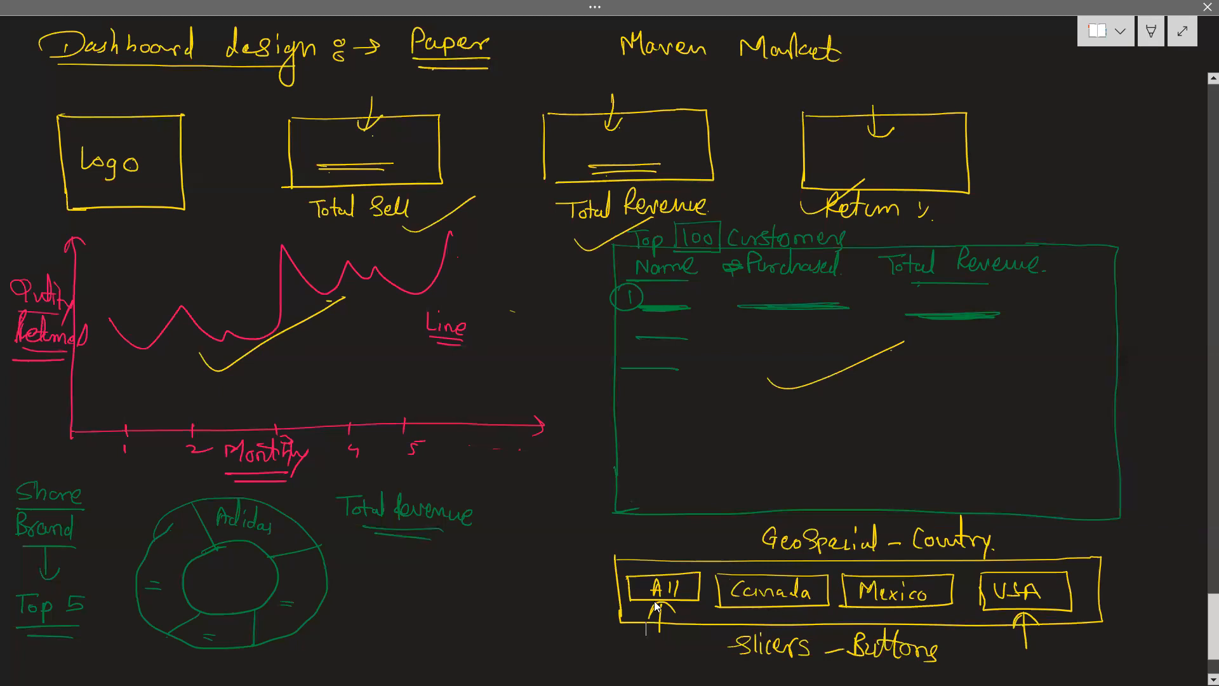
{"action": "key", "text": "alt+Tab"}
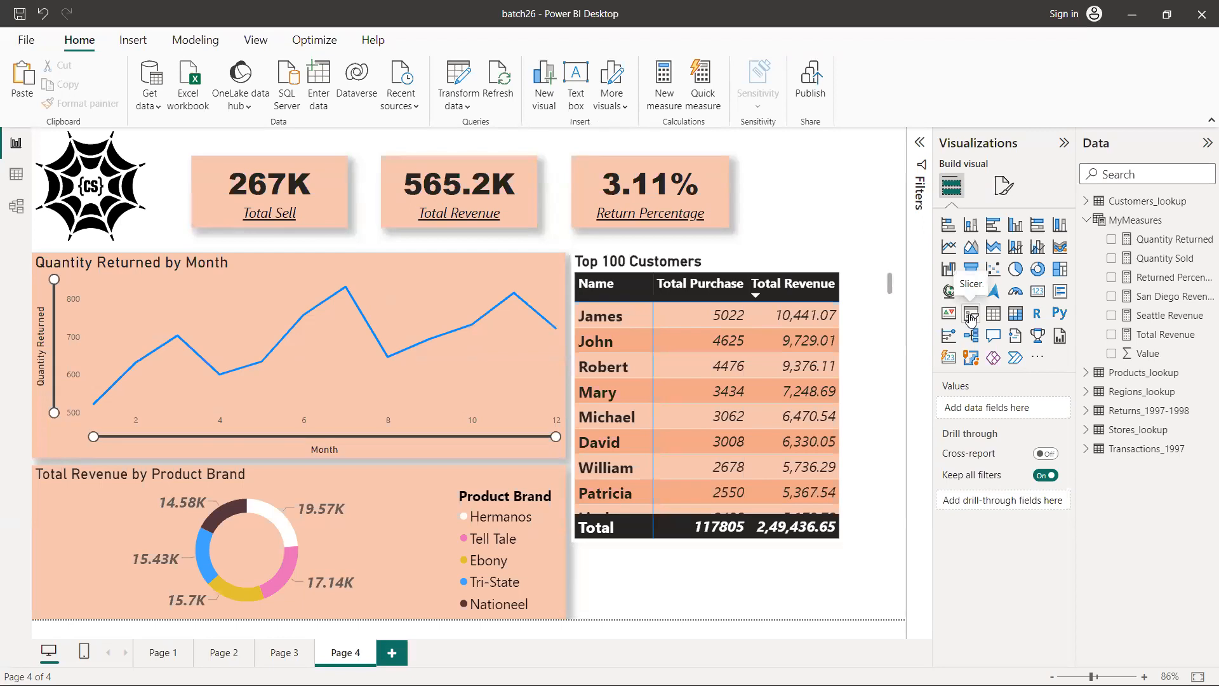
Add a slicer to the page and place it beneath the customers matrix, beside the donut chart
{"action": "left_click", "coordinate": [971, 316]}
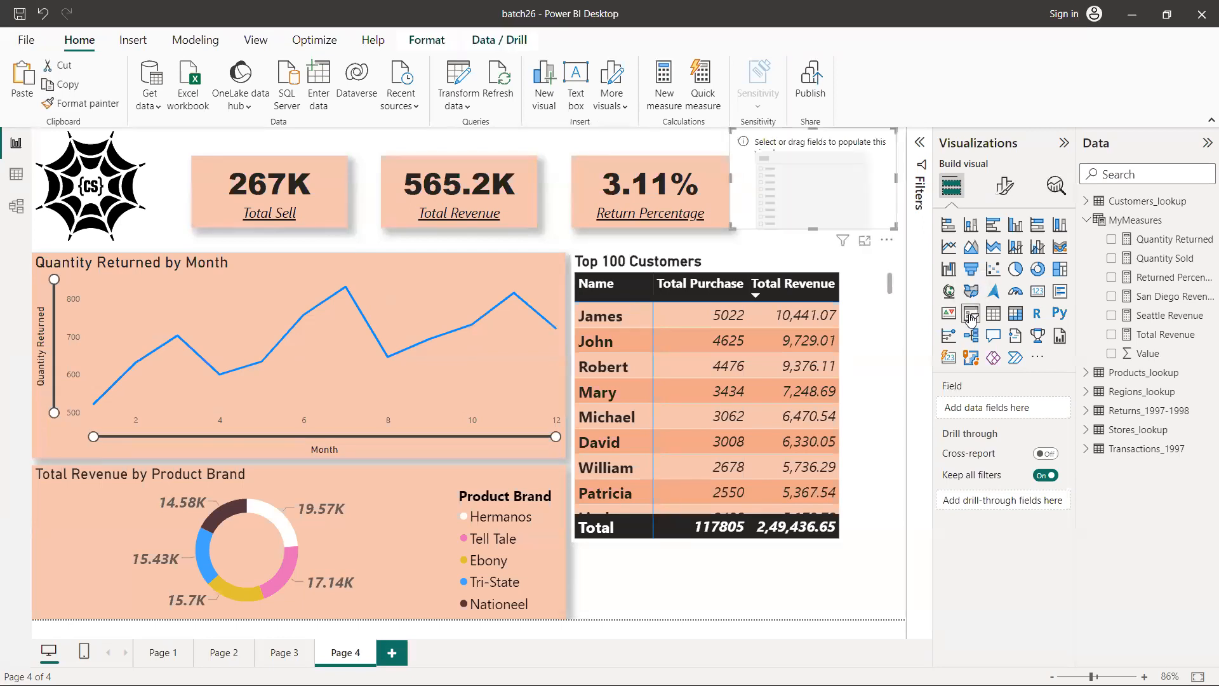
{"action": "left_click_drag", "start_coordinate": [788, 143], "coordinate": [636, 643]}
{"action": "mouse_move", "coordinate": [628, 529]}
{"action": "left_mouse_down"}
{"action": "mouse_move", "coordinate": [643, 532]}
{"action": "mouse_move", "coordinate": [630, 533]}
{"action": "left_mouse_up"}
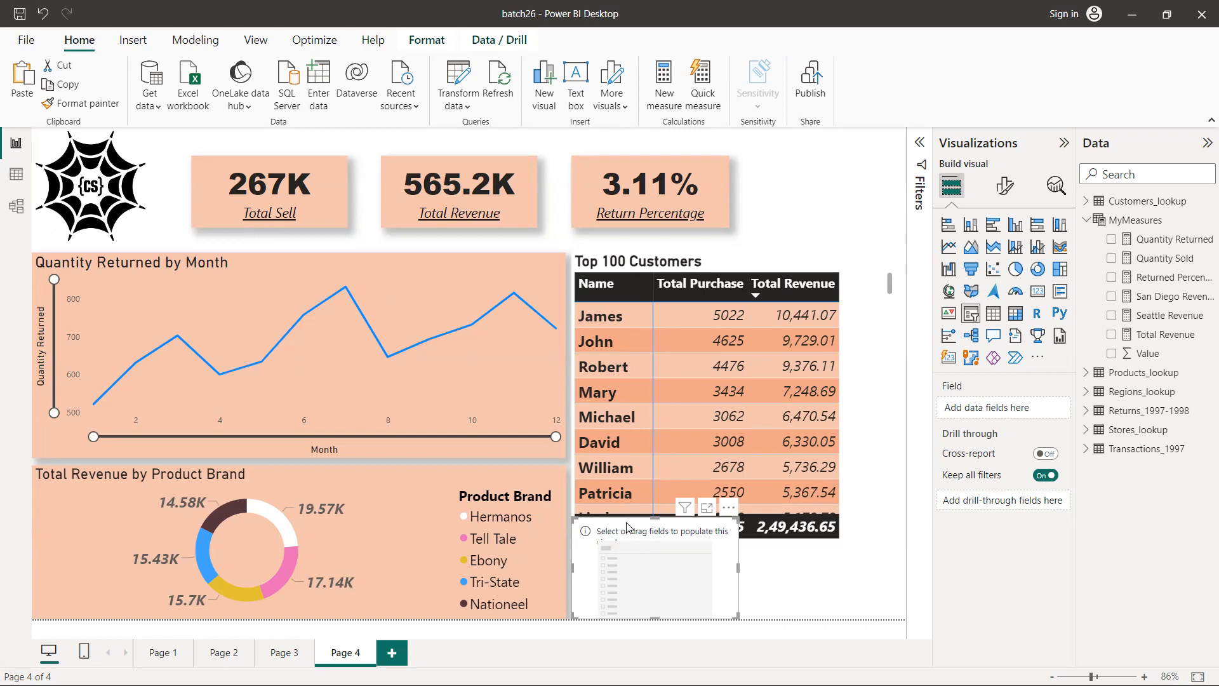
Assign store_country from Stores_lookup to the slicer and rename the field Country for this visual
{"action": "left_click", "coordinate": [1087, 221]}
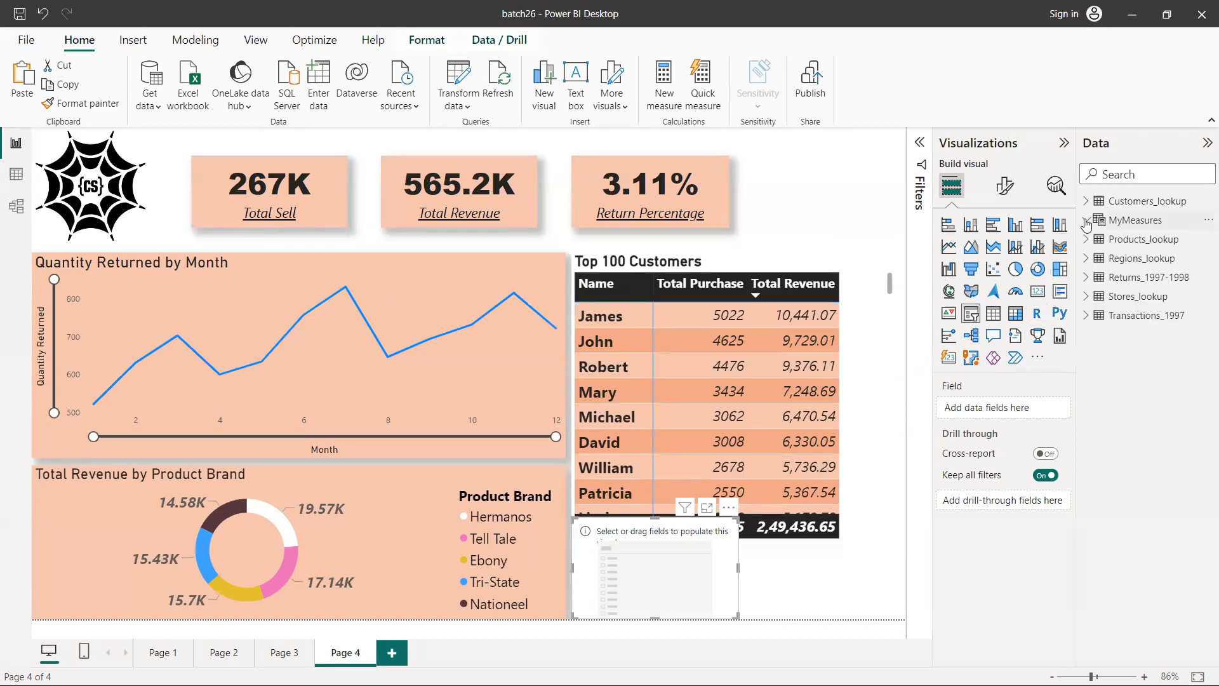
{"action": "left_click", "coordinate": [1086, 296]}
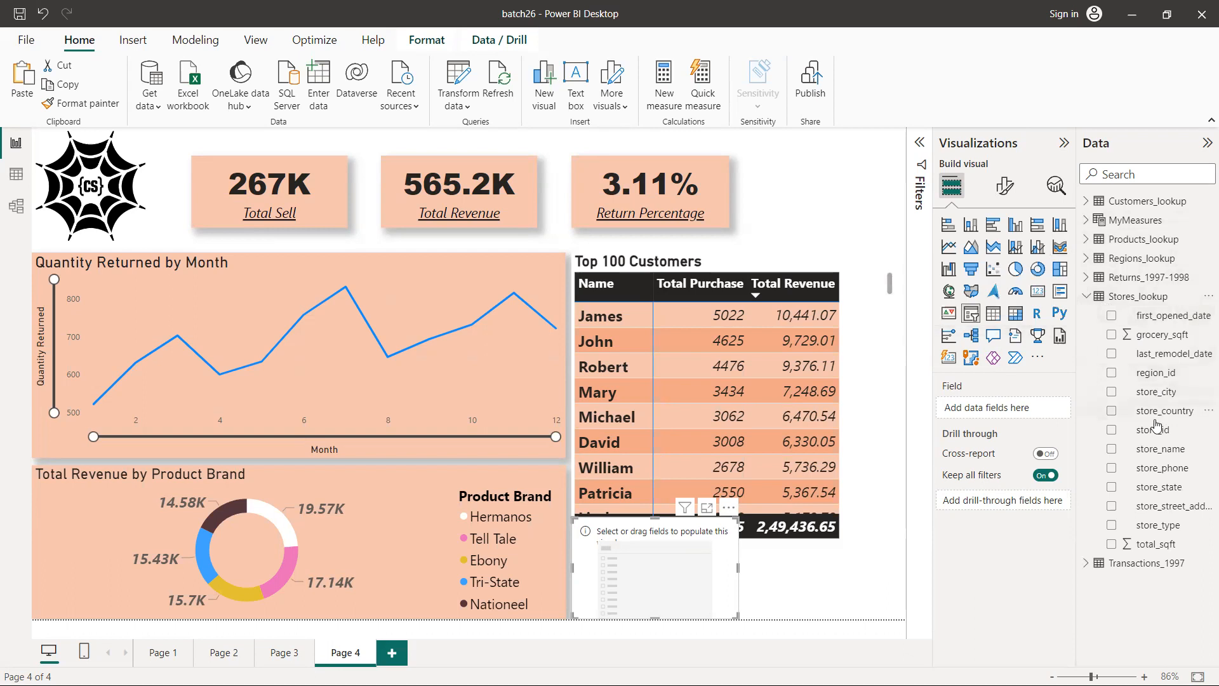
{"action": "left_click_drag", "start_coordinate": [1150, 416], "coordinate": [996, 410]}
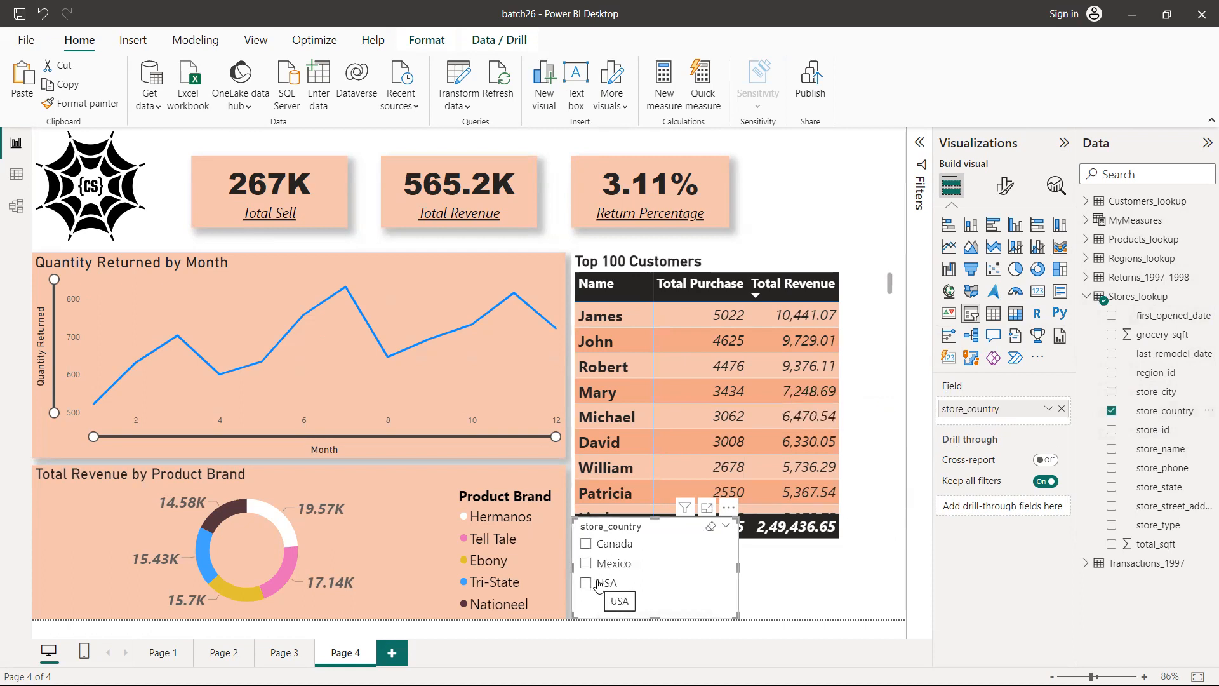
{"action": "double_click", "coordinate": [974, 409]}
{"action": "type", "text": "Country"}
{"action": "key", "text": "Return"}
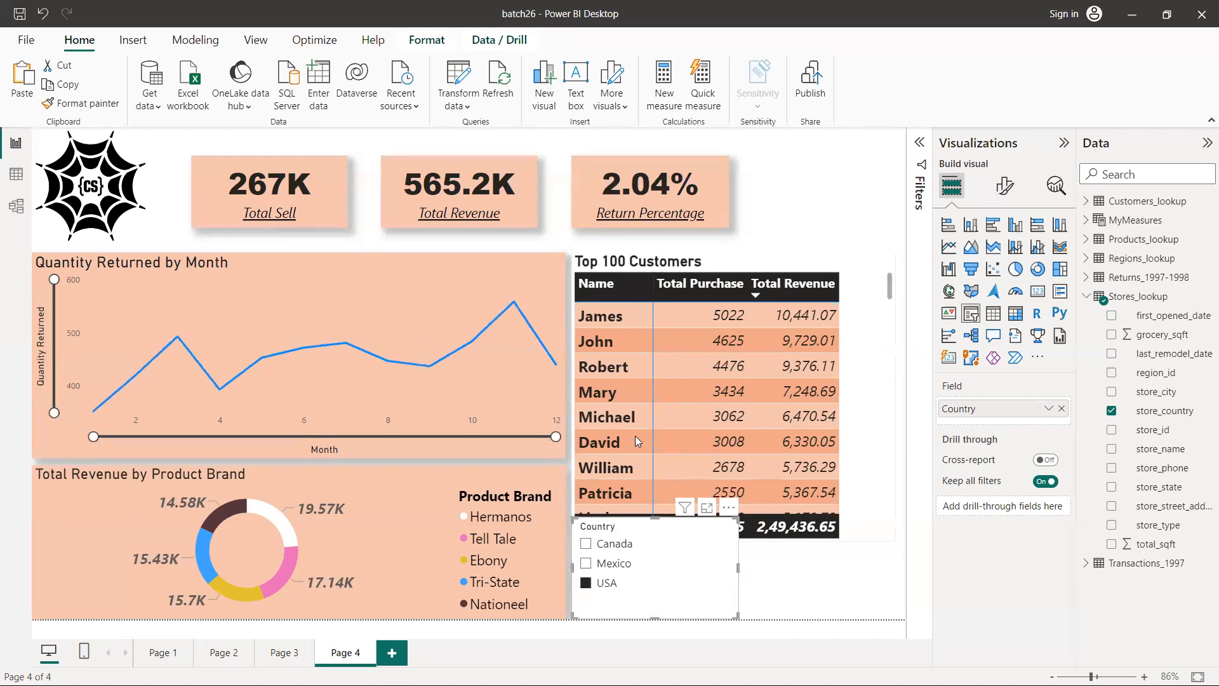
Test the Country slicer by filtering the page by Mexico, Canada and USA, and clear the selection
{"action": "left_click", "coordinate": [586, 564]}
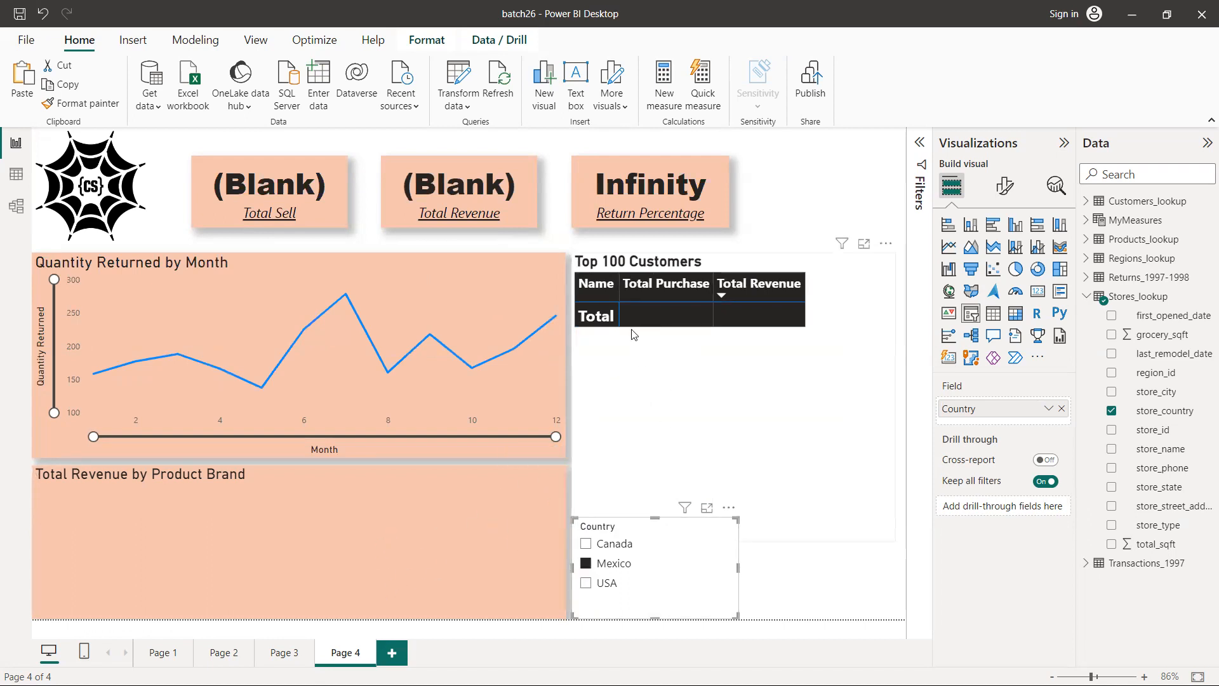
{"action": "left_click", "coordinate": [585, 544]}
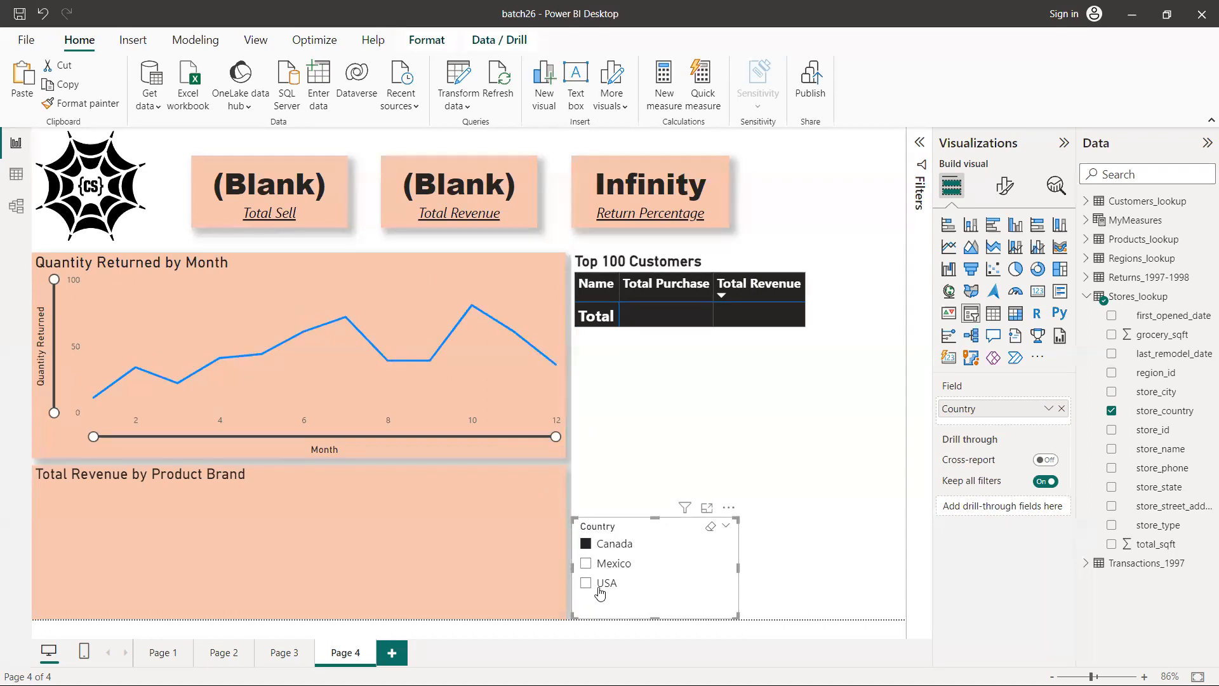
{"action": "left_click", "coordinate": [586, 583]}
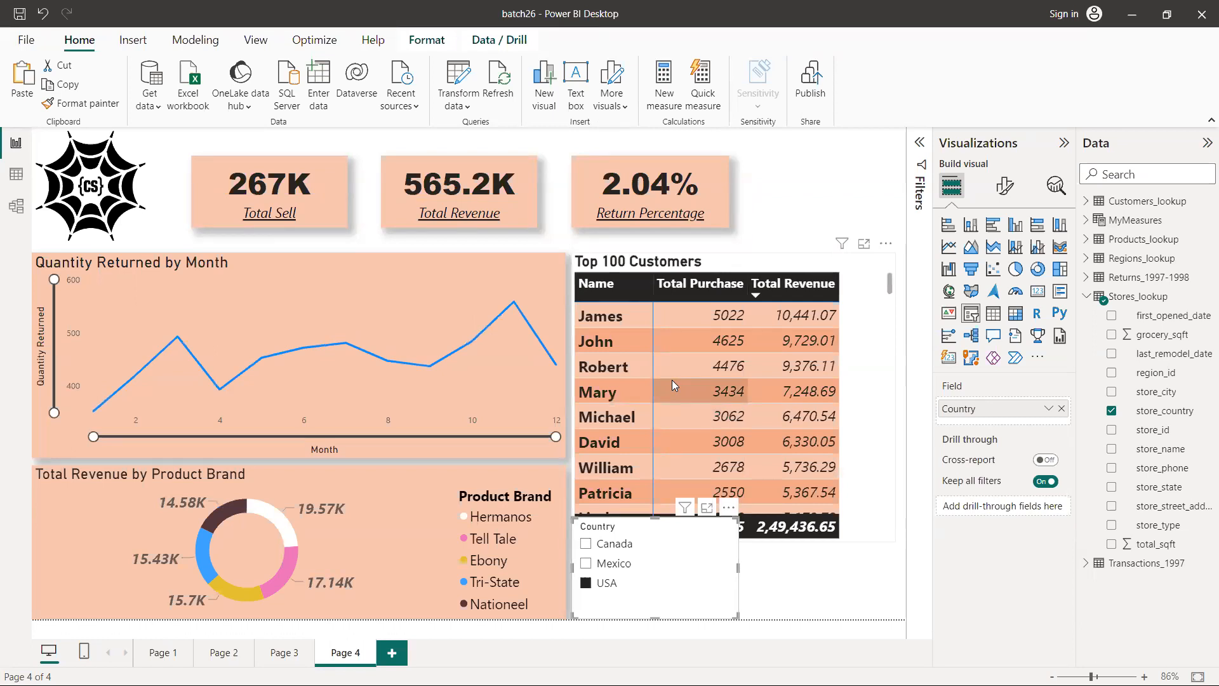
{"action": "left_click", "coordinate": [587, 584]}
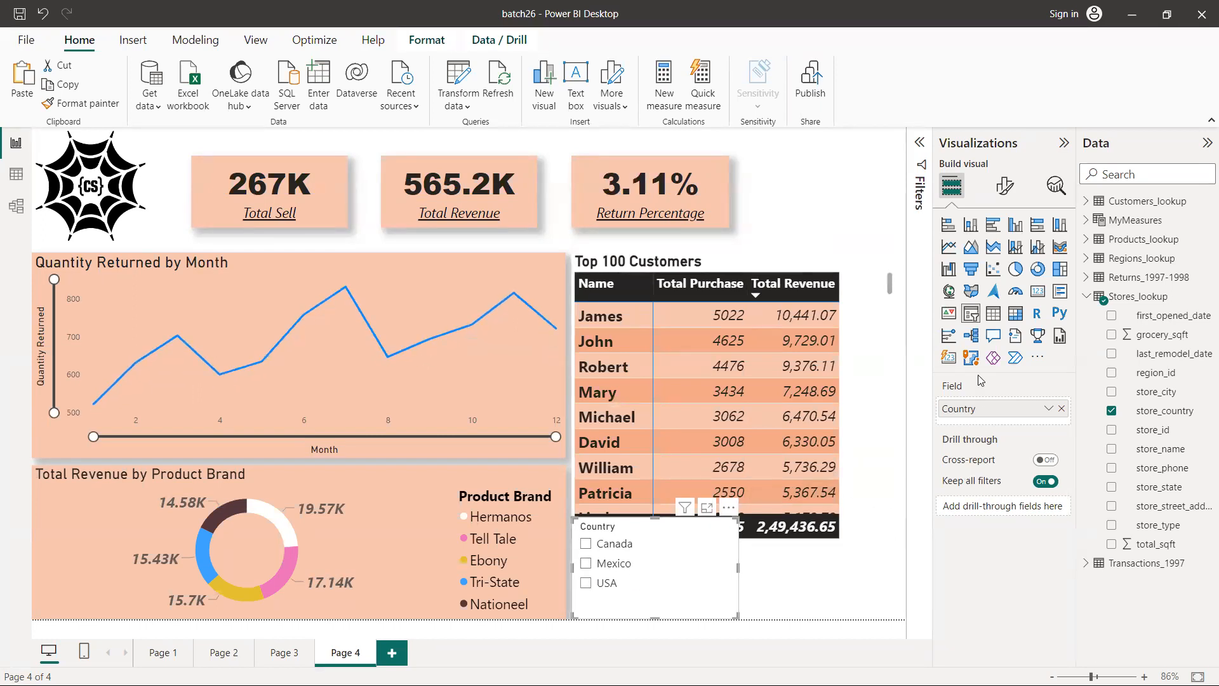
Set the Country slicer's style to Tile and resize it into a wide, shorter strip beneath the customers matrix with three tiles in one row
{"action": "left_click", "coordinate": [1003, 187]}
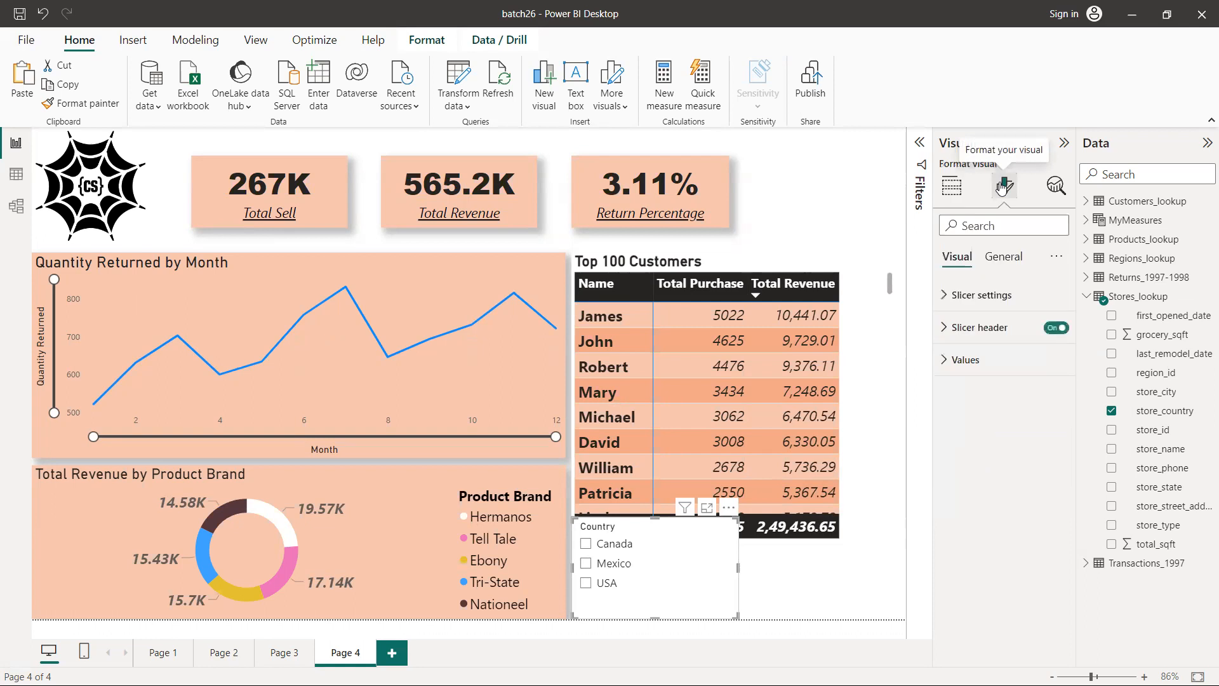
{"action": "left_click", "coordinate": [944, 297]}
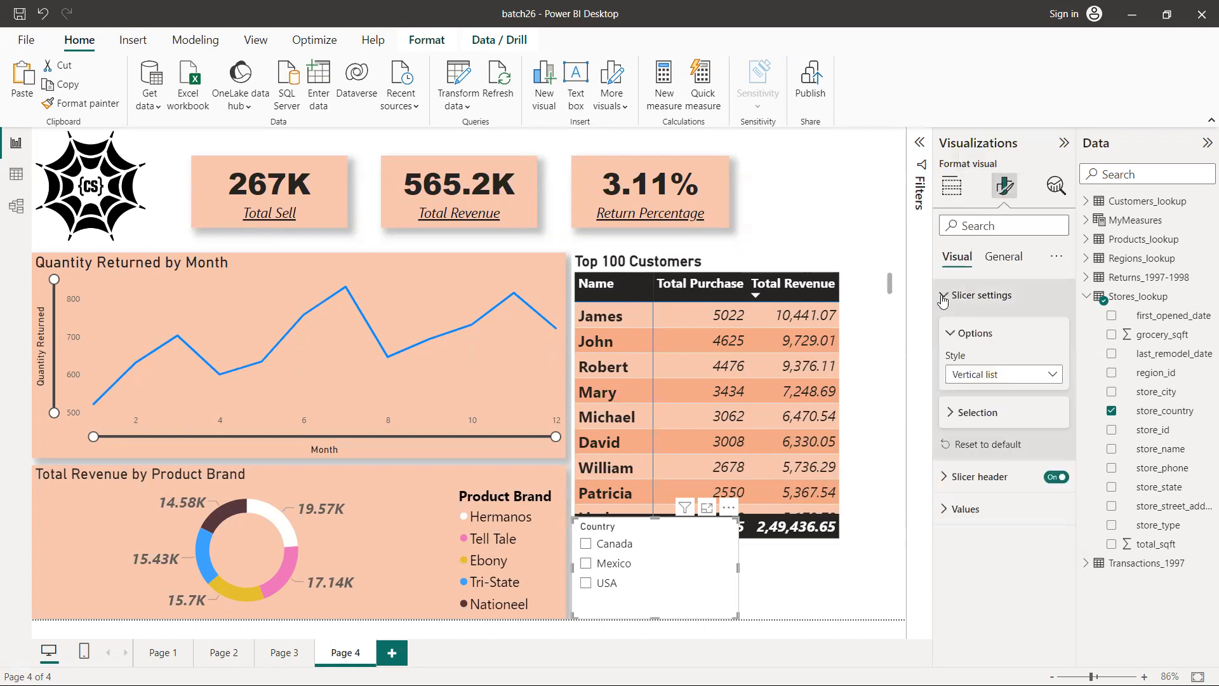
{"action": "left_click", "coordinate": [1007, 376]}
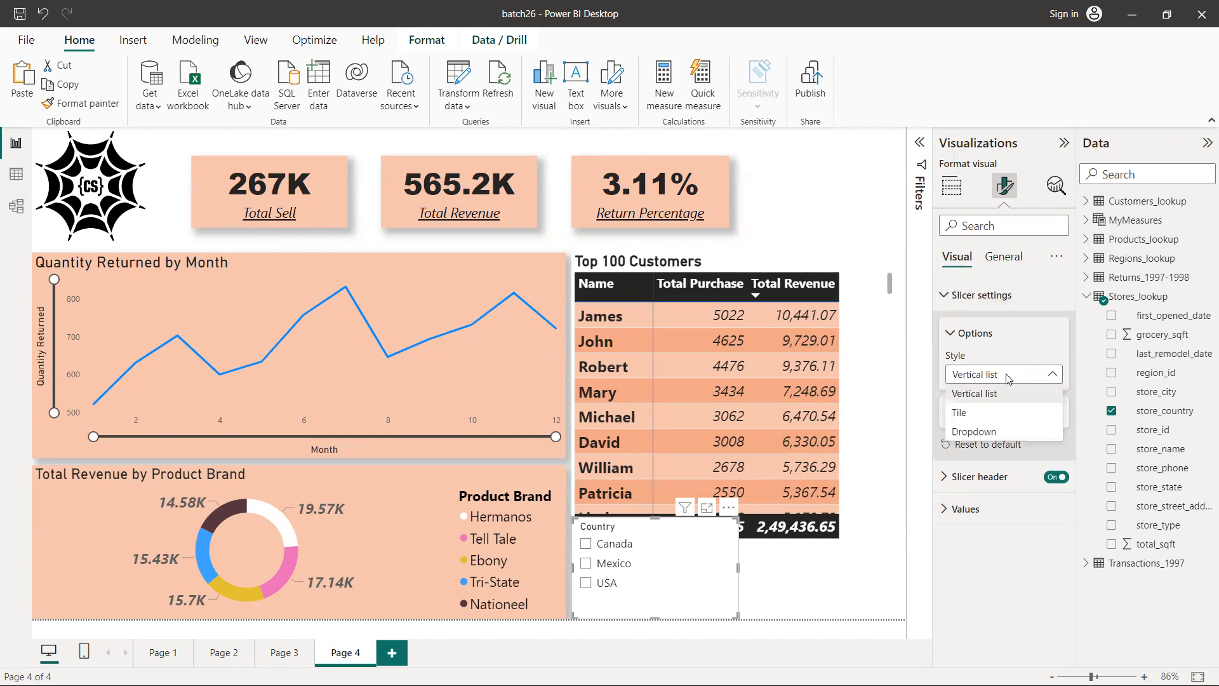
{"action": "left_click", "coordinate": [974, 419]}
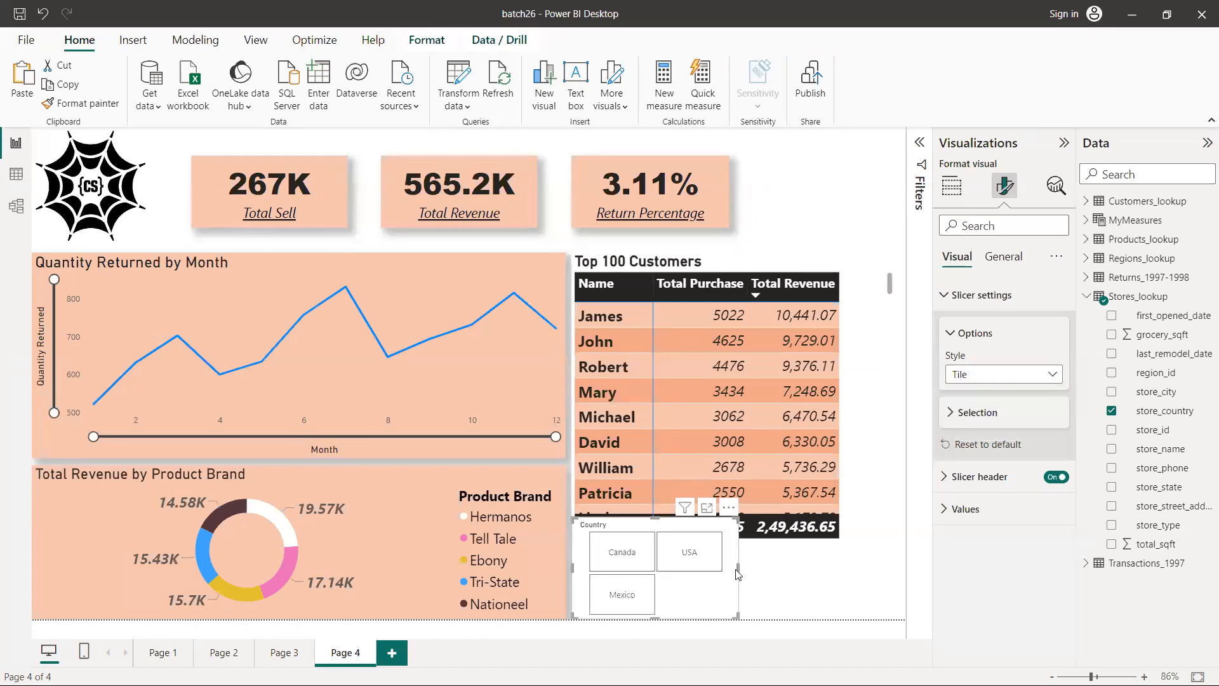
{"action": "left_click_drag", "start_coordinate": [738, 568], "coordinate": [881, 568]}
{"action": "left_click_drag", "start_coordinate": [727, 518], "coordinate": [731, 556]}
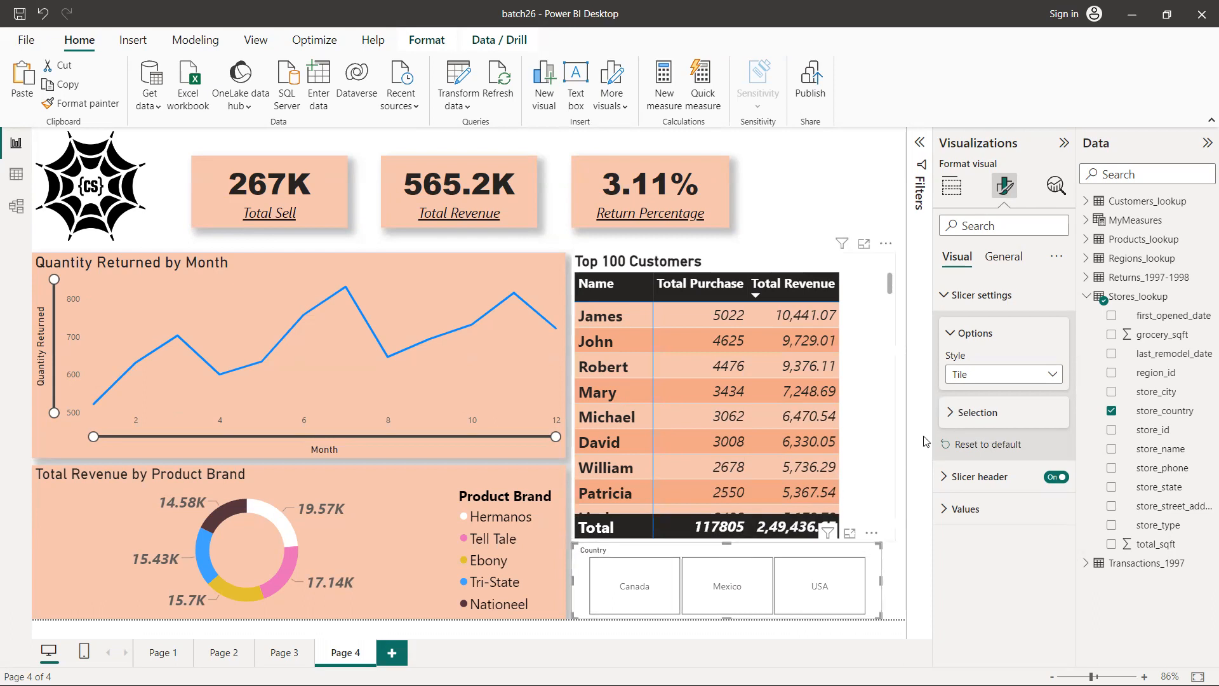
Format the Country slicer's header text as bold at size 14
{"action": "left_click", "coordinate": [951, 414]}
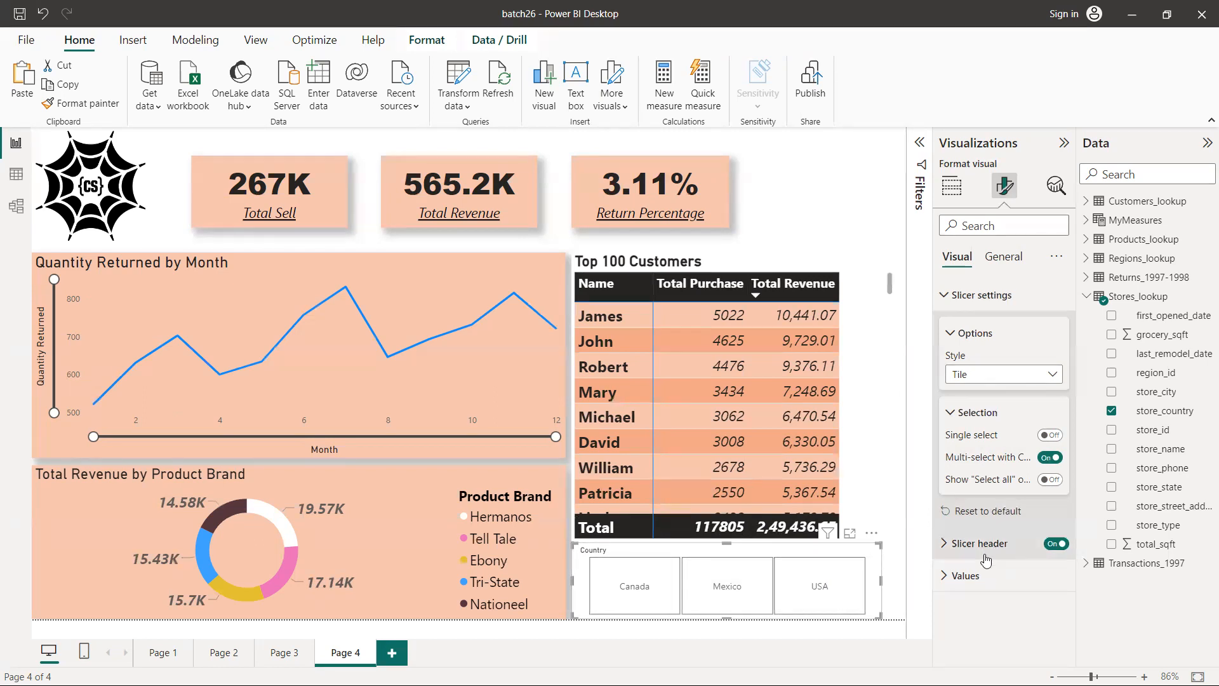
{"action": "left_click", "coordinate": [948, 333]}
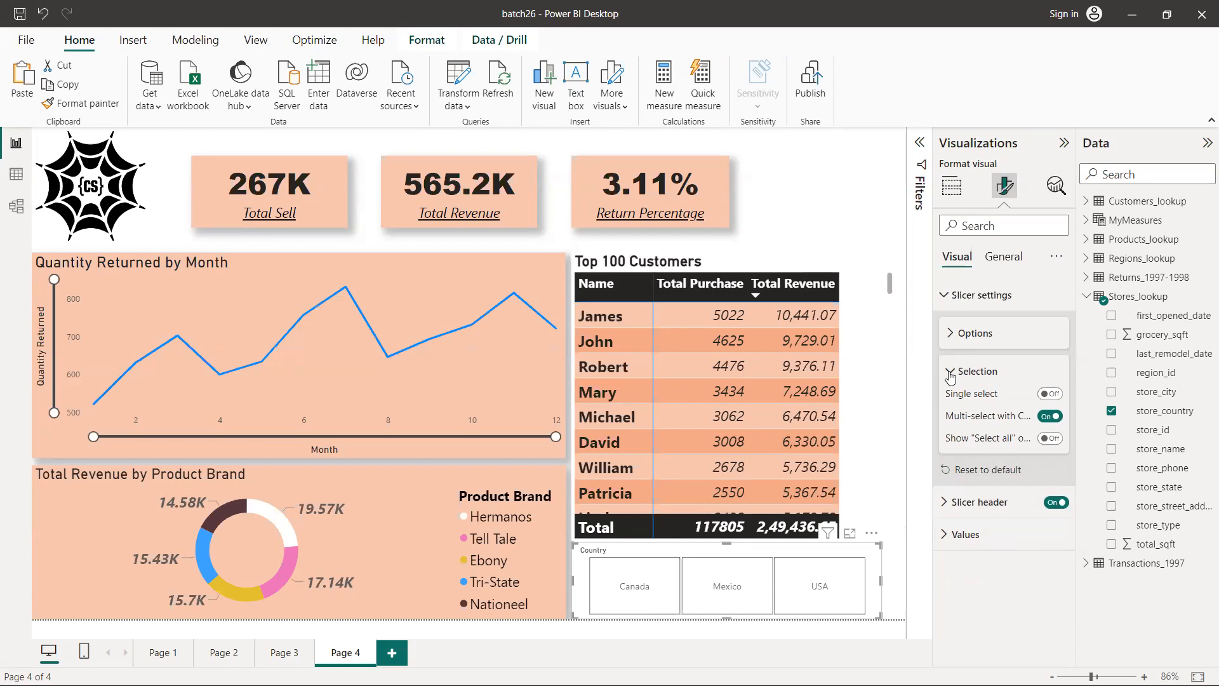
{"action": "left_click", "coordinate": [942, 505]}
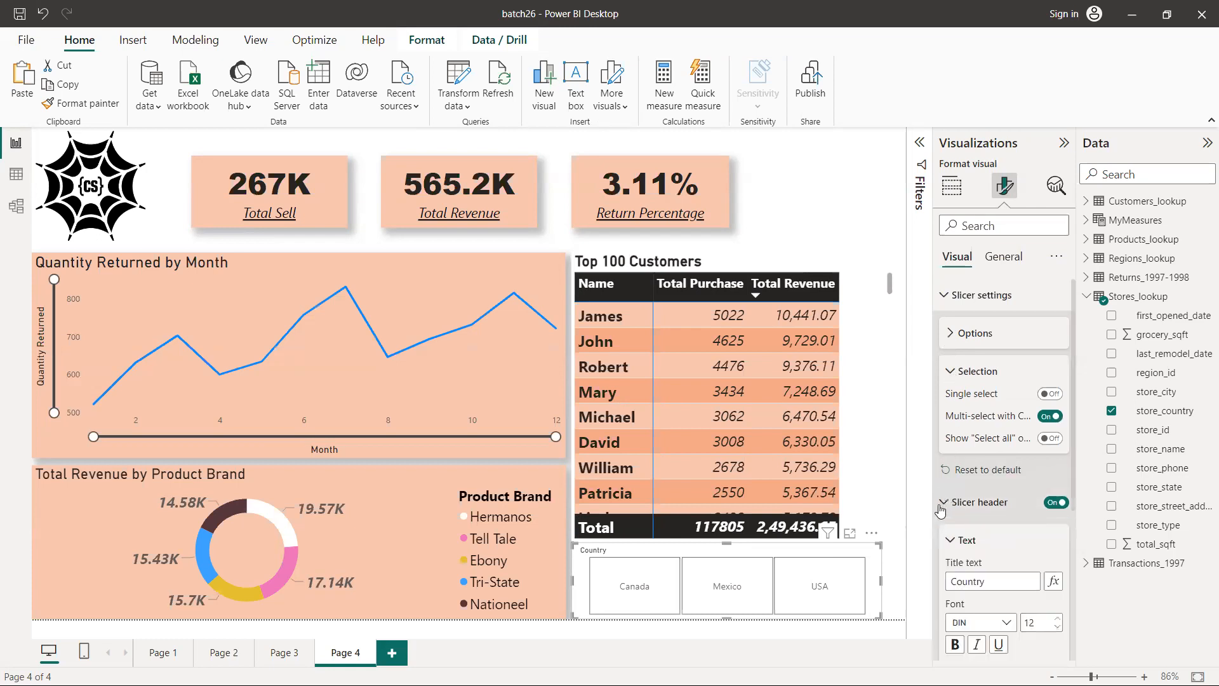
{"action": "scroll", "coordinate": [971, 483], "scroll_direction": "down", "scroll_amount": 3}
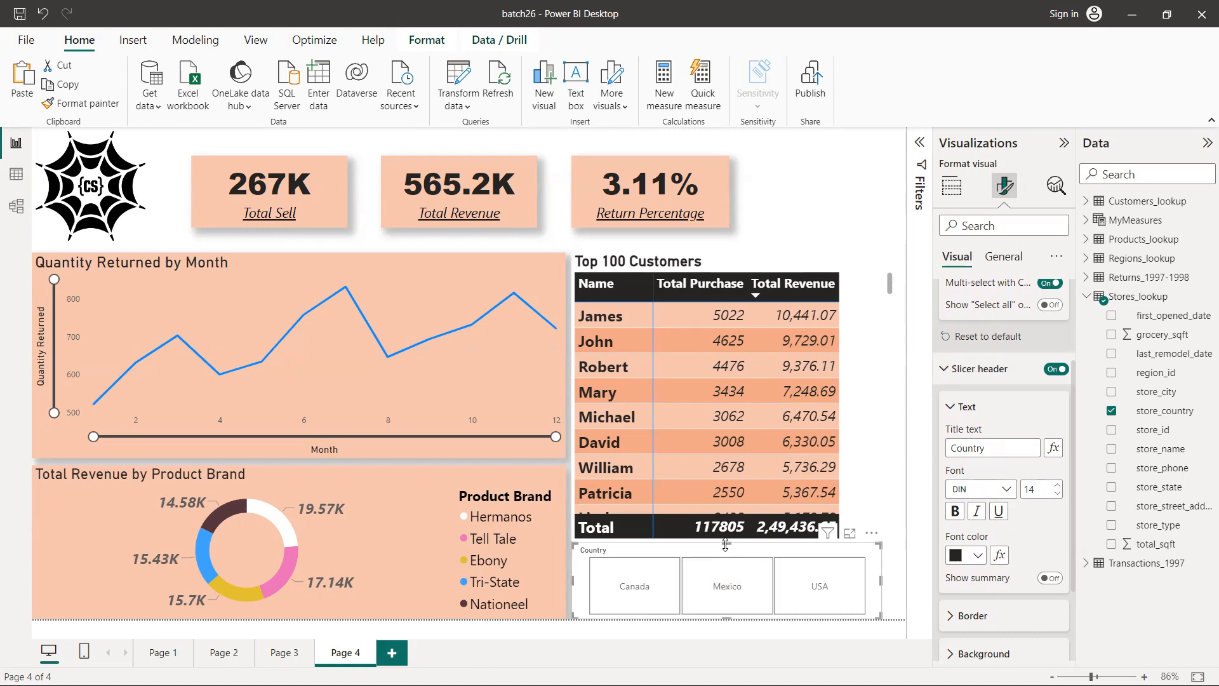
{"action": "left_click_drag", "start_coordinate": [728, 545], "coordinate": [729, 545]}
{"action": "left_click", "coordinate": [955, 512]}
{"action": "scroll", "coordinate": [1016, 528], "scroll_direction": "down", "scroll_amount": 3}
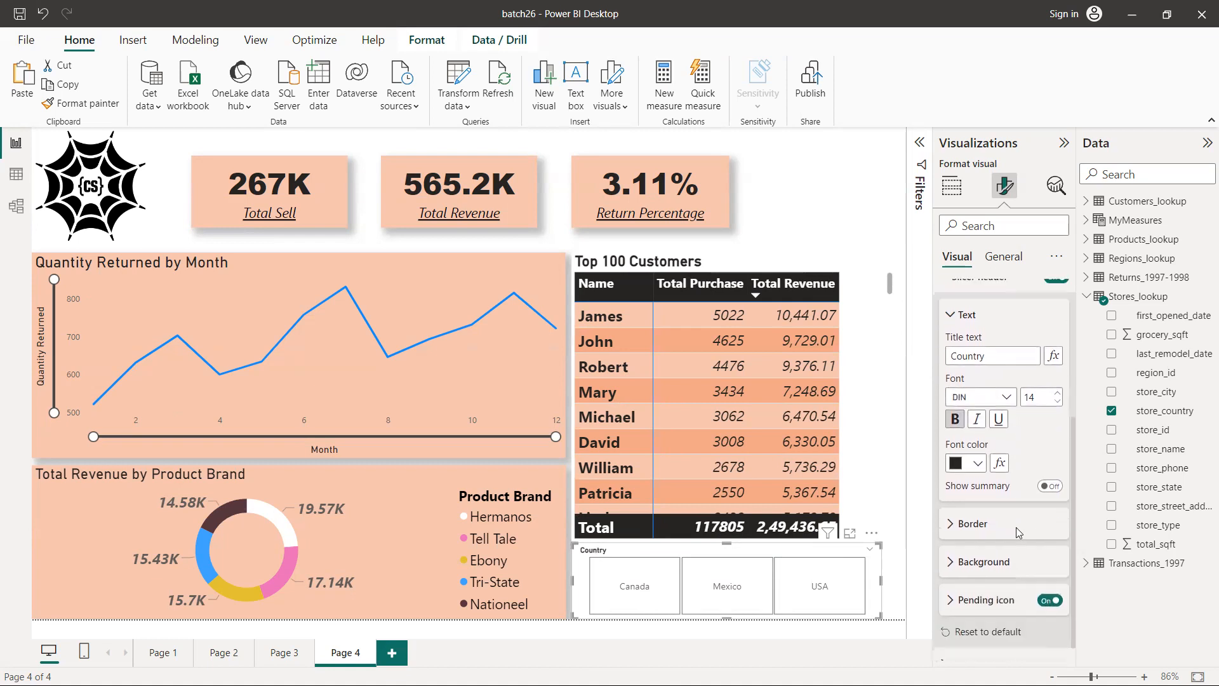
Try a light peach background colour behind the Country slicer's header
{"action": "left_click", "coordinate": [952, 505]}
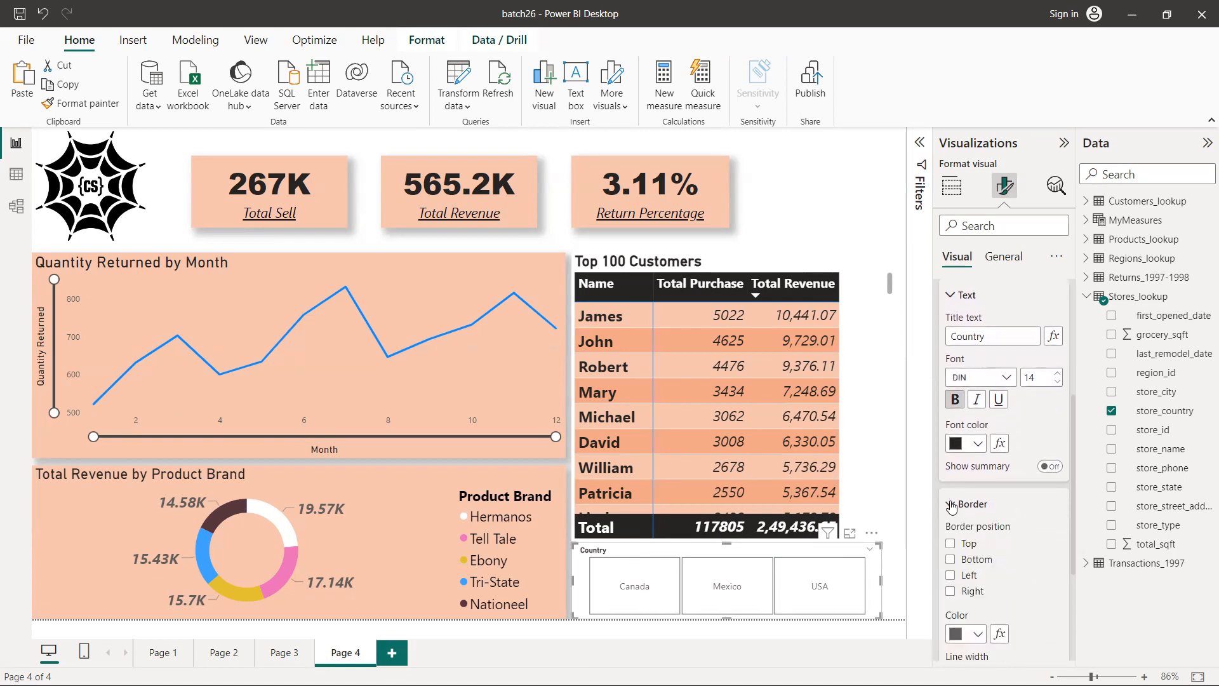
{"action": "scroll", "coordinate": [996, 536], "scroll_direction": "down", "scroll_amount": 3}
{"action": "scroll", "coordinate": [998, 538], "scroll_direction": "down", "scroll_amount": 1}
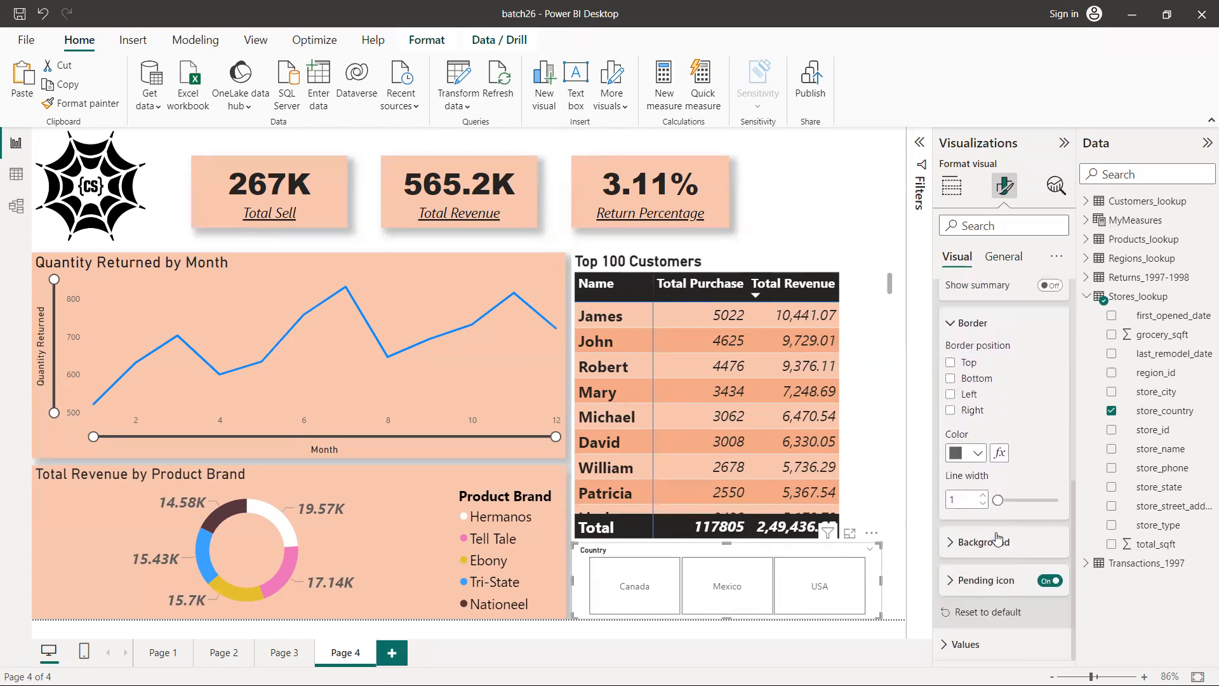
{"action": "left_click", "coordinate": [953, 543]}
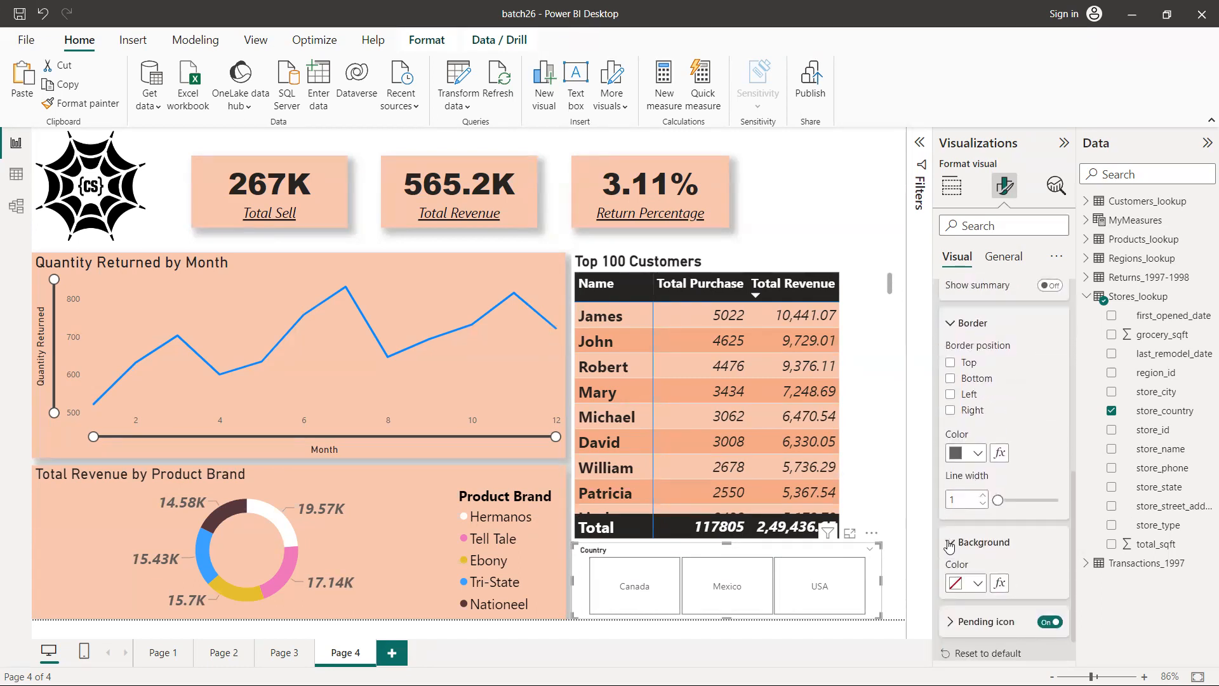
{"action": "left_click", "coordinate": [982, 586]}
{"action": "left_click", "coordinate": [988, 511]}
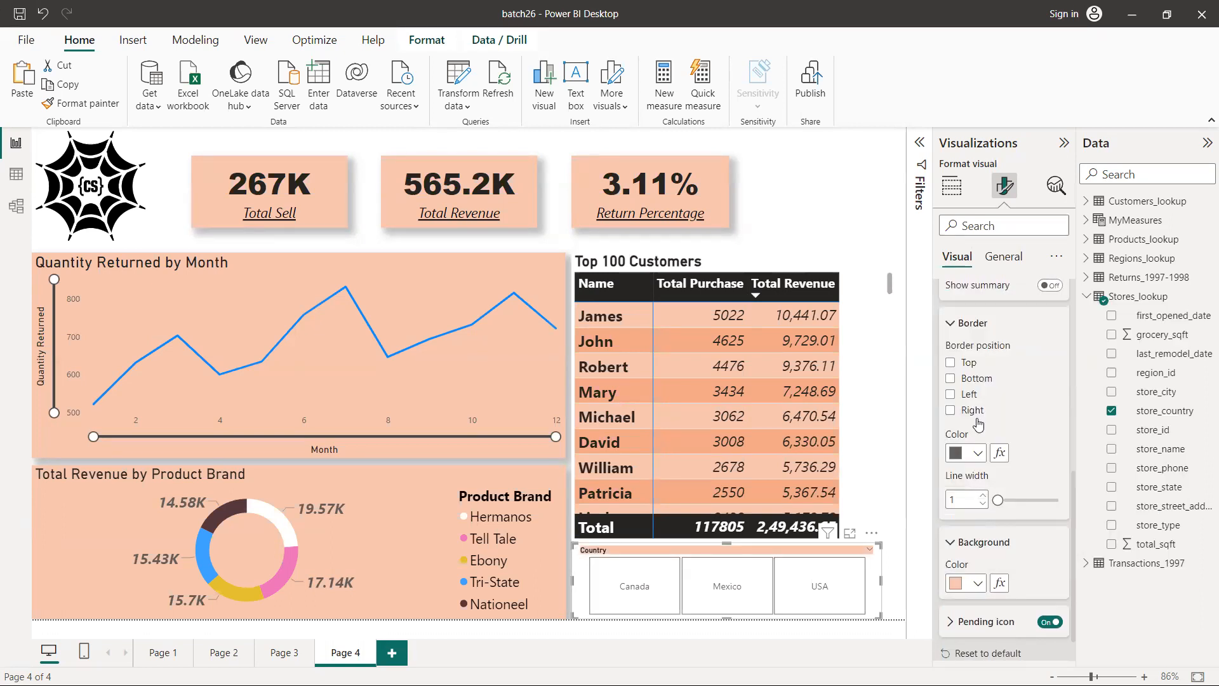
Set the background colour of the Country slicer's header to white
{"action": "scroll", "coordinate": [978, 424], "scroll_direction": "up", "scroll_amount": 2}
{"action": "scroll", "coordinate": [979, 424], "scroll_direction": "up", "scroll_amount": 4}
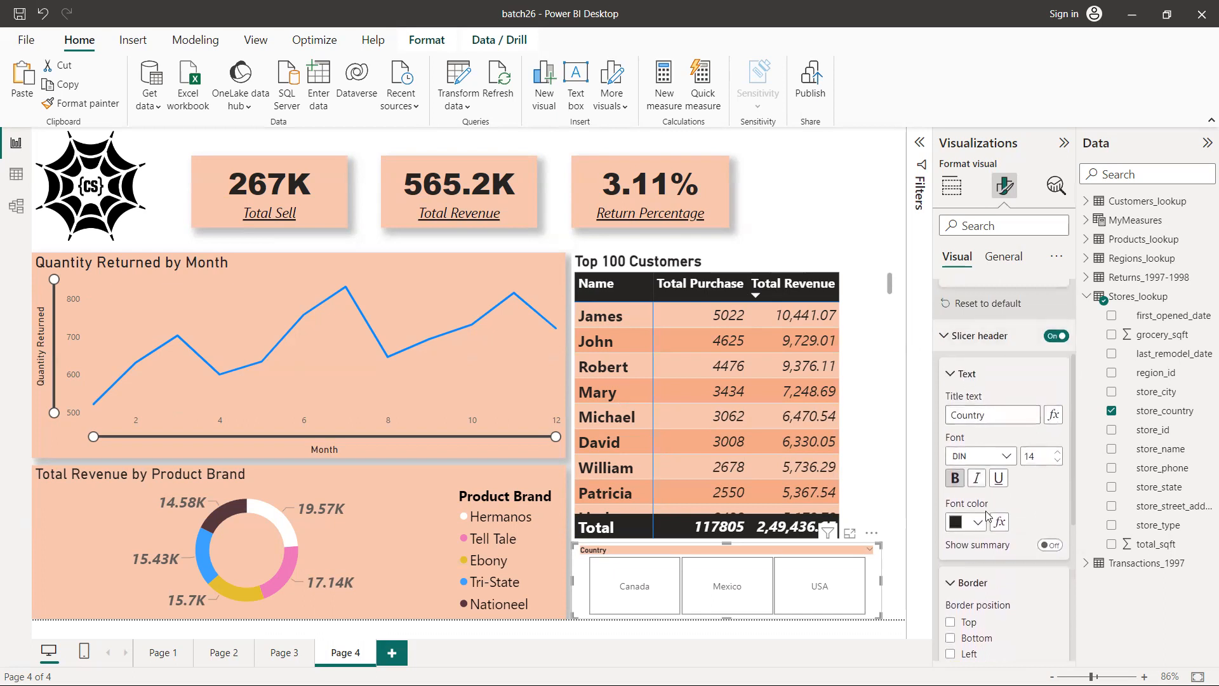
{"action": "scroll", "coordinate": [986, 515], "scroll_direction": "down", "scroll_amount": 7}
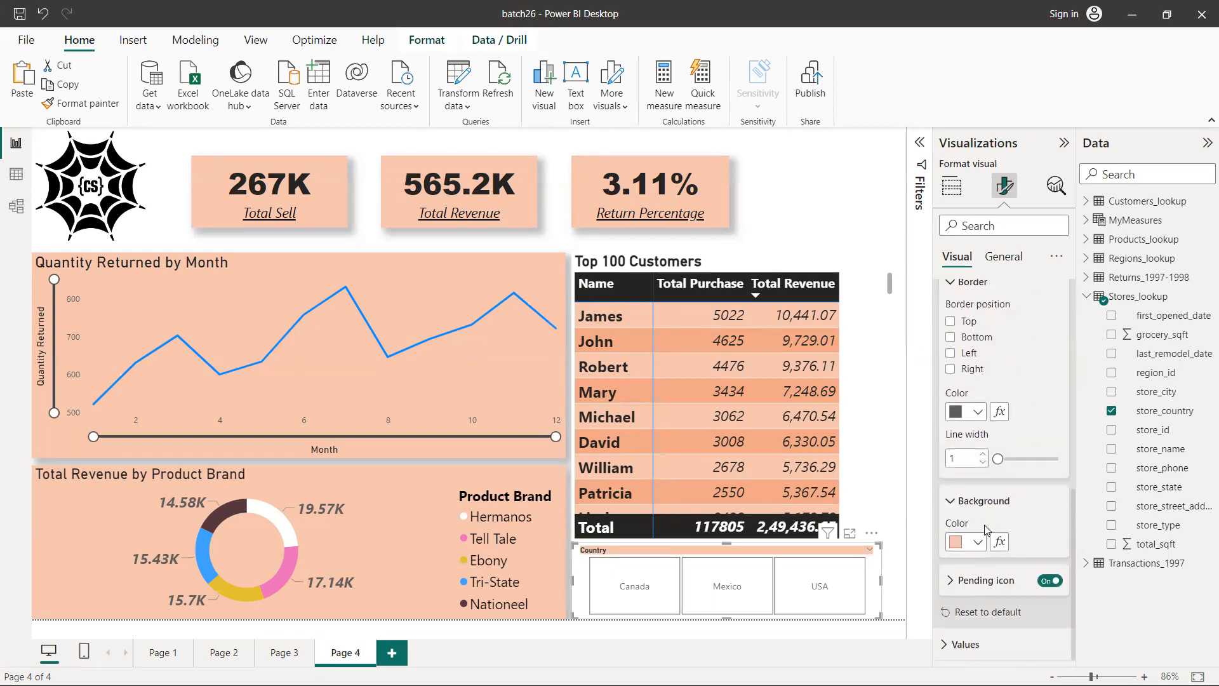
{"action": "left_click", "coordinate": [980, 545]}
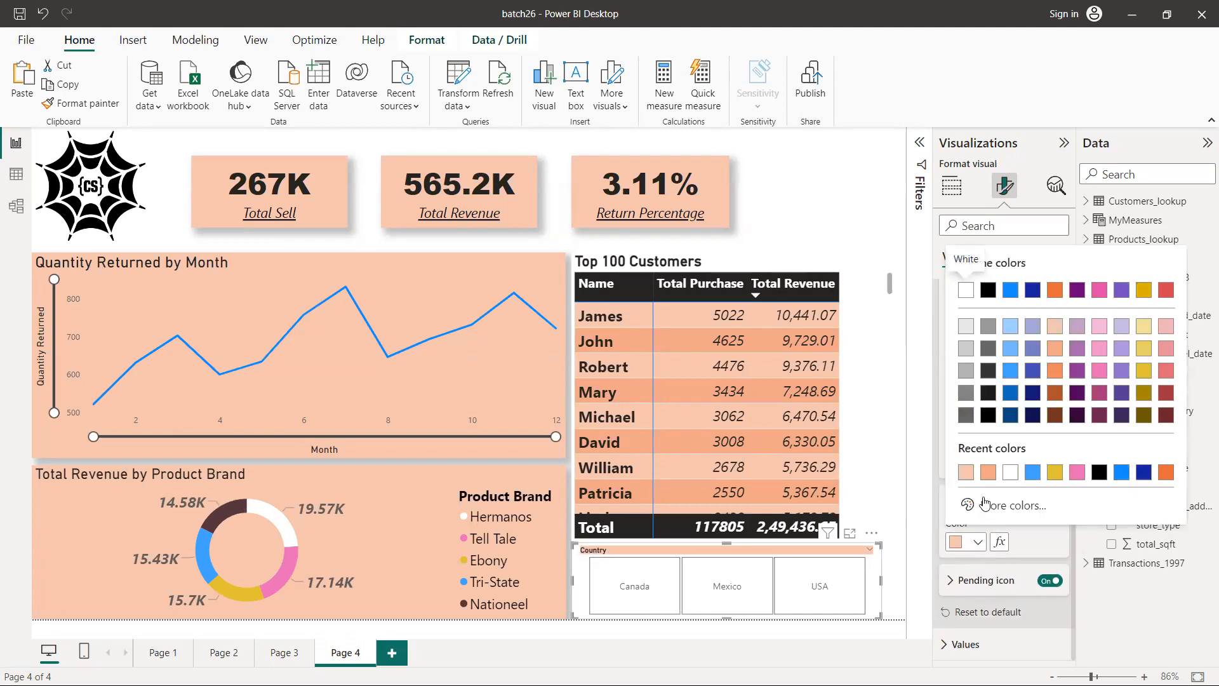
{"action": "left_click", "coordinate": [1011, 472]}
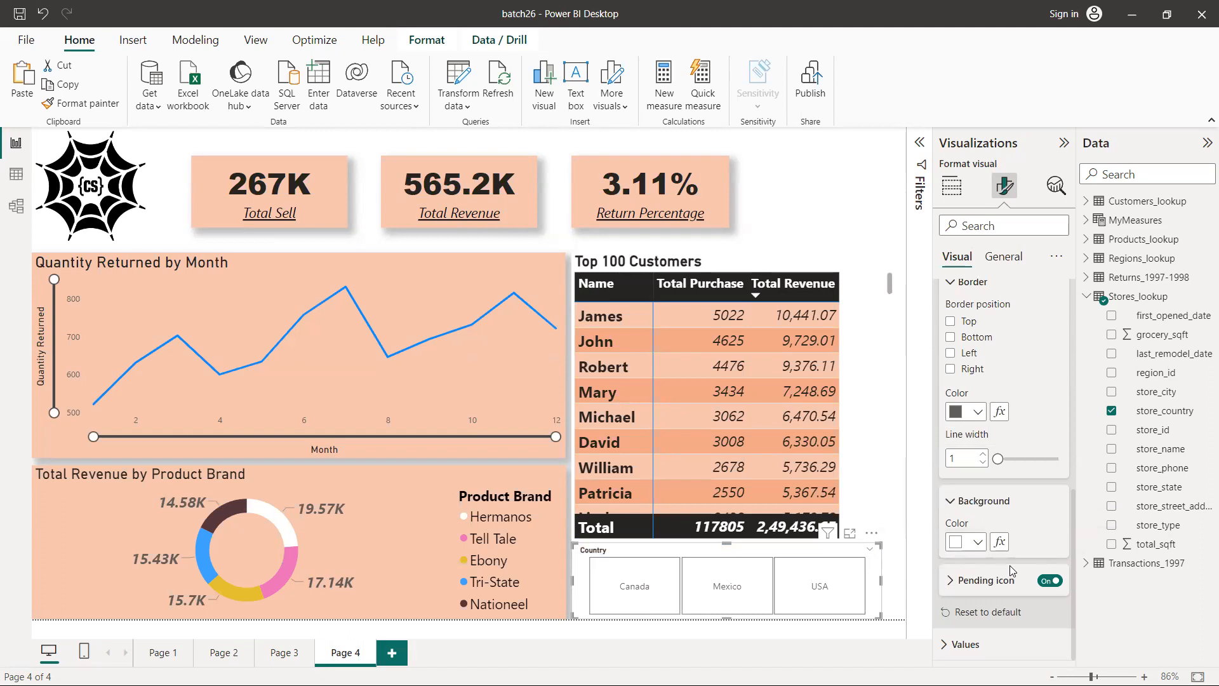
Format the country names on the slicer tiles as bold black text at size 17
{"action": "left_click", "coordinate": [946, 644]}
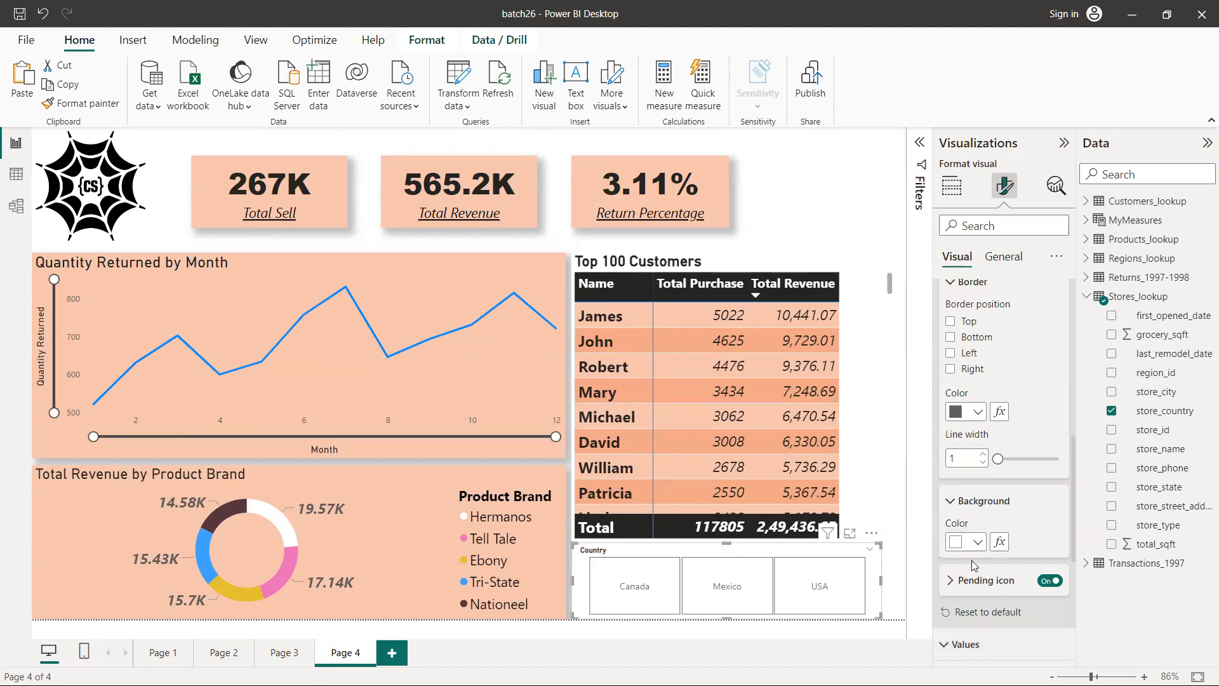
{"action": "scroll", "coordinate": [975, 565], "scroll_direction": "down", "scroll_amount": 4}
{"action": "scroll", "coordinate": [975, 565], "scroll_direction": "down", "scroll_amount": 1}
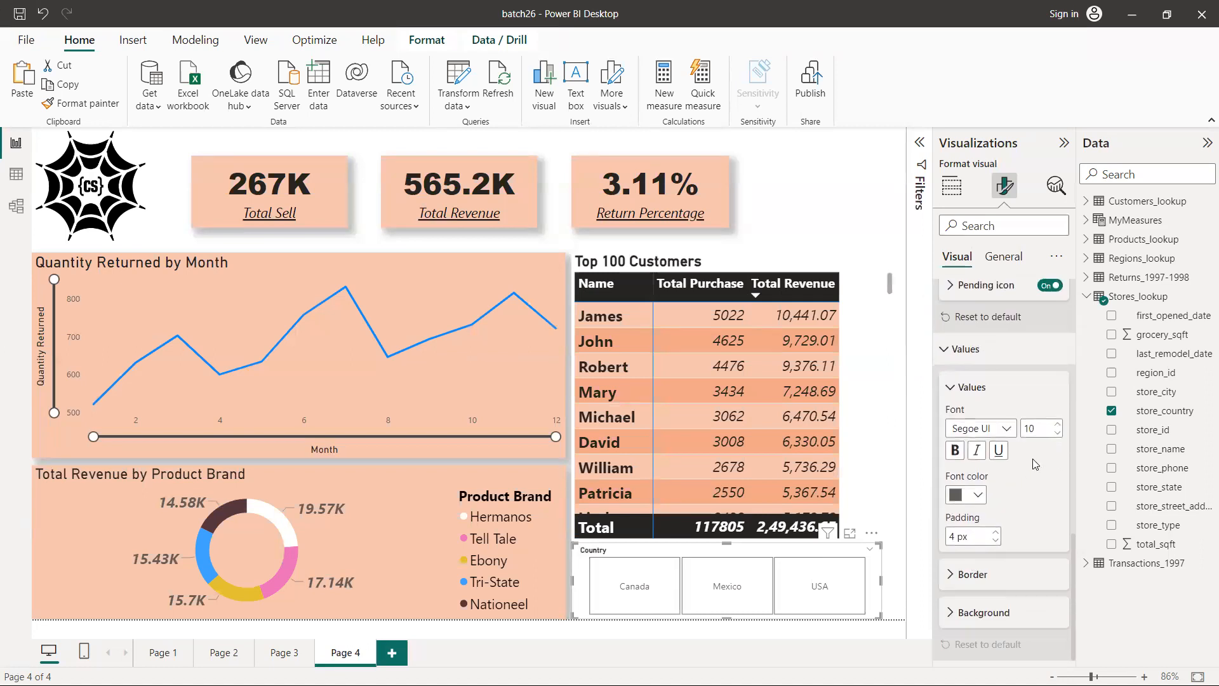
{"action": "left_click", "coordinate": [1057, 425]}
{"action": "left_click", "coordinate": [1057, 425]}
{"action": "left_click", "coordinate": [1057, 425]}
{"action": "left_click", "coordinate": [1058, 425]}
{"action": "left_click", "coordinate": [1058, 425]}
{"action": "left_click", "coordinate": [1058, 425]}
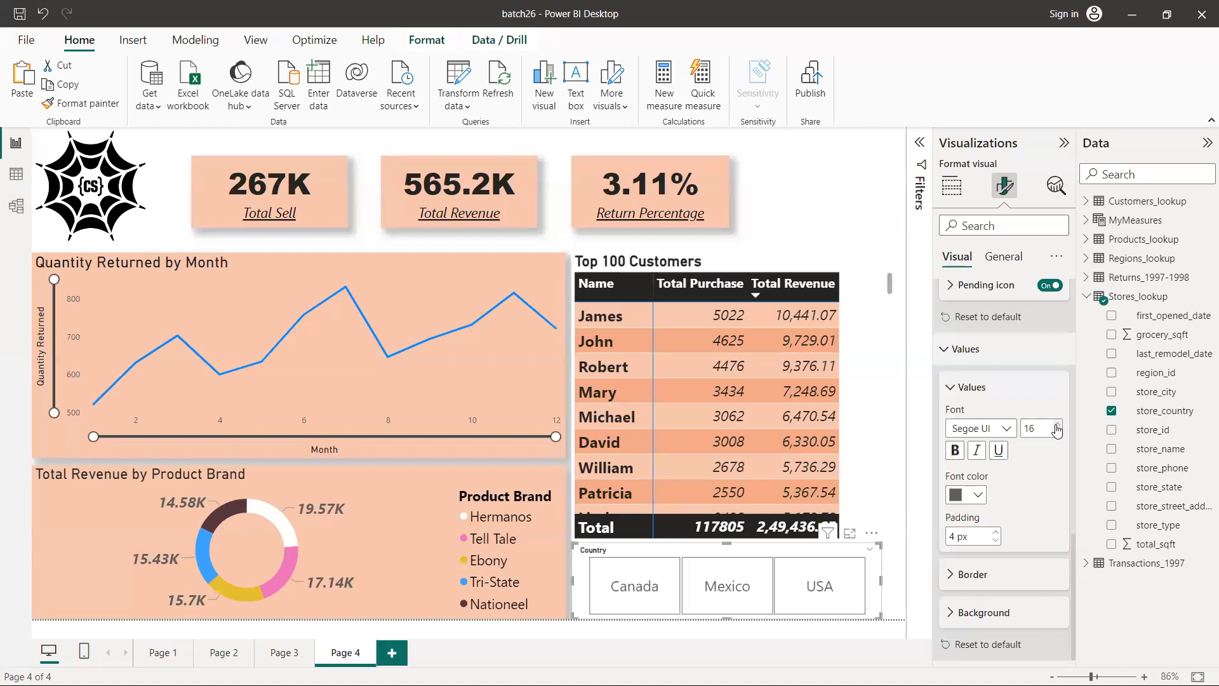
{"action": "left_click", "coordinate": [956, 452]}
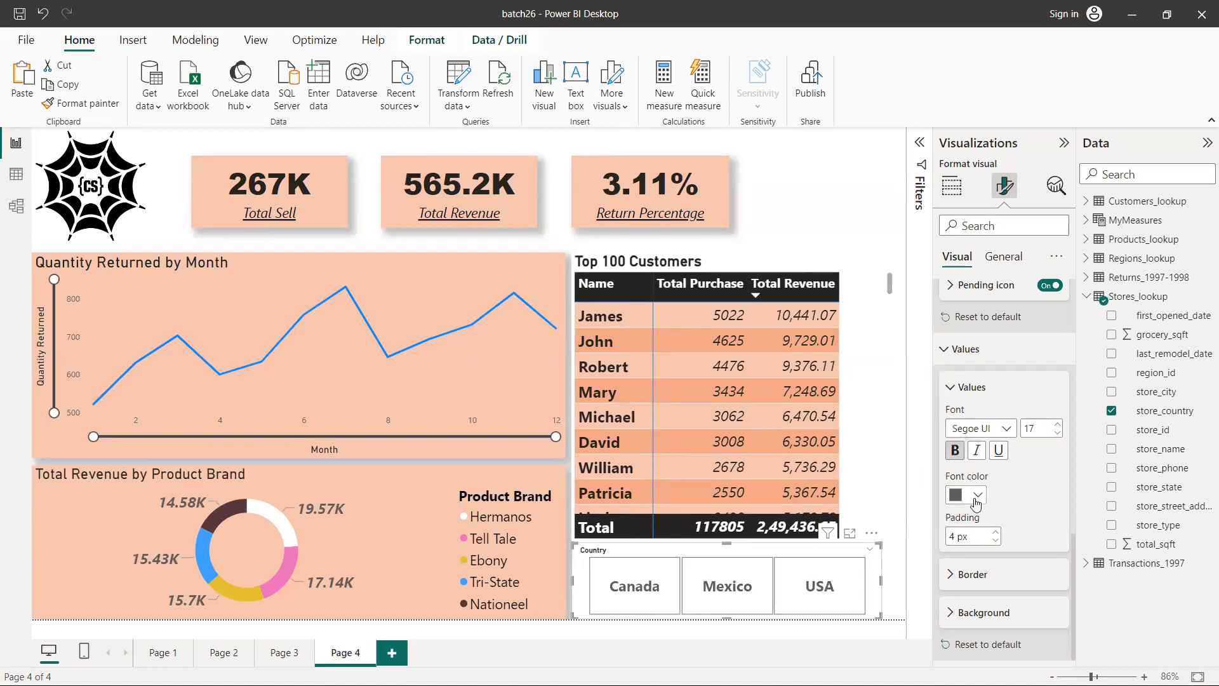
{"action": "left_click", "coordinate": [976, 498]}
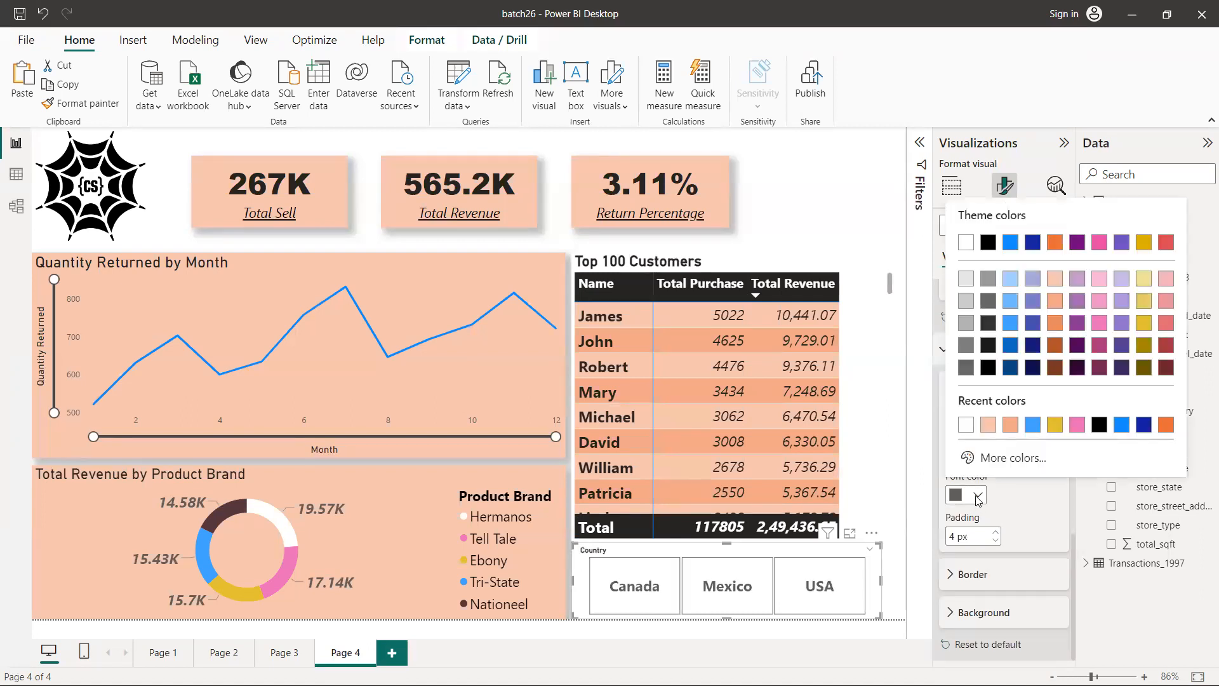
{"action": "left_click", "coordinate": [1097, 432]}
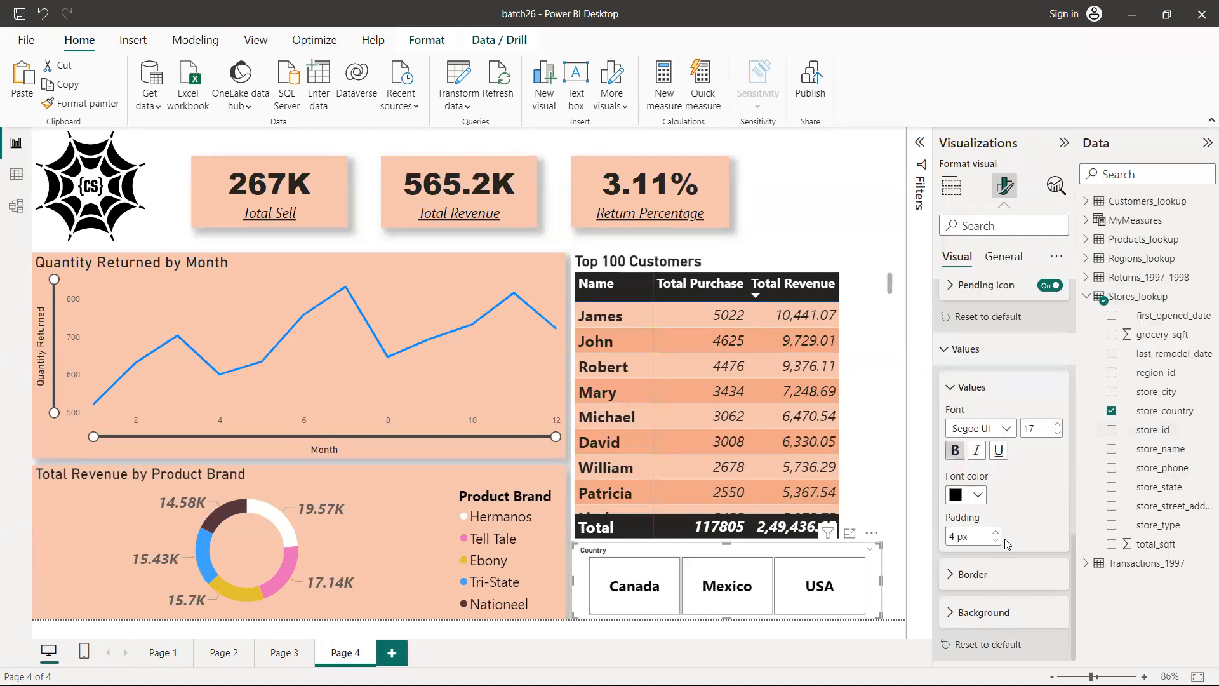
Fill the country tiles with the light peach background colour #f5c4af, keeping their border settings, and collapse the slicer's formatting sections
{"action": "left_click", "coordinate": [953, 574]}
{"action": "scroll", "coordinate": [983, 577], "scroll_direction": "down", "scroll_amount": 3}
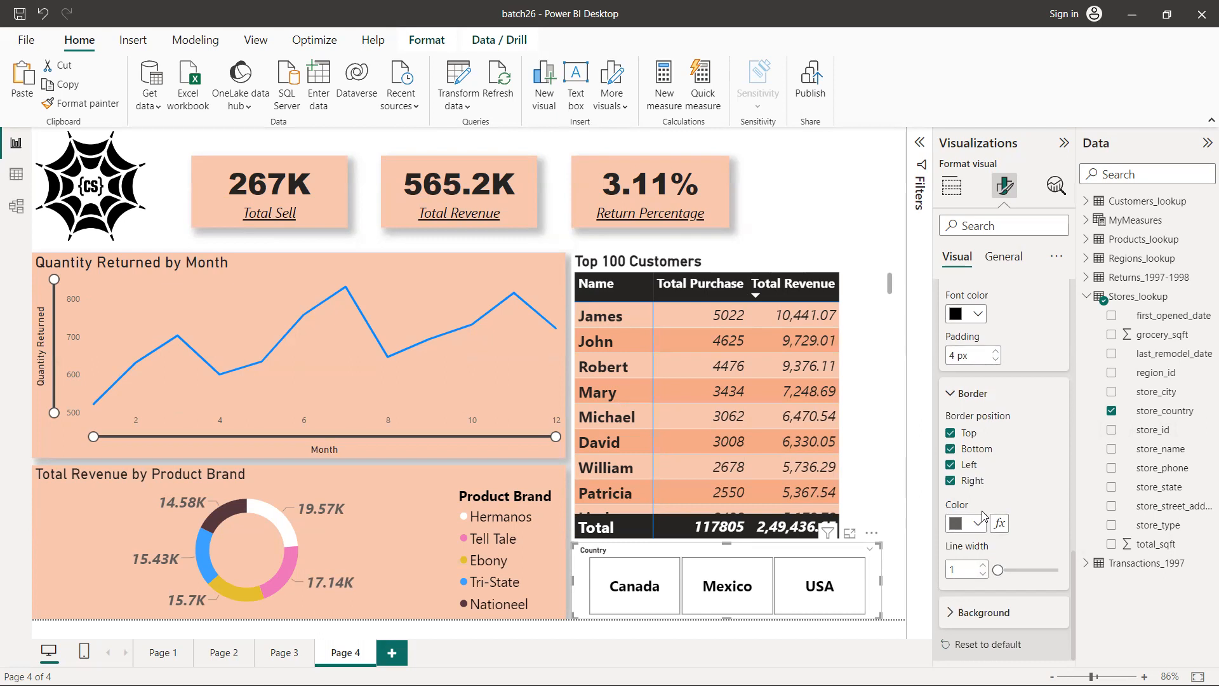
{"action": "left_click", "coordinate": [950, 395]}
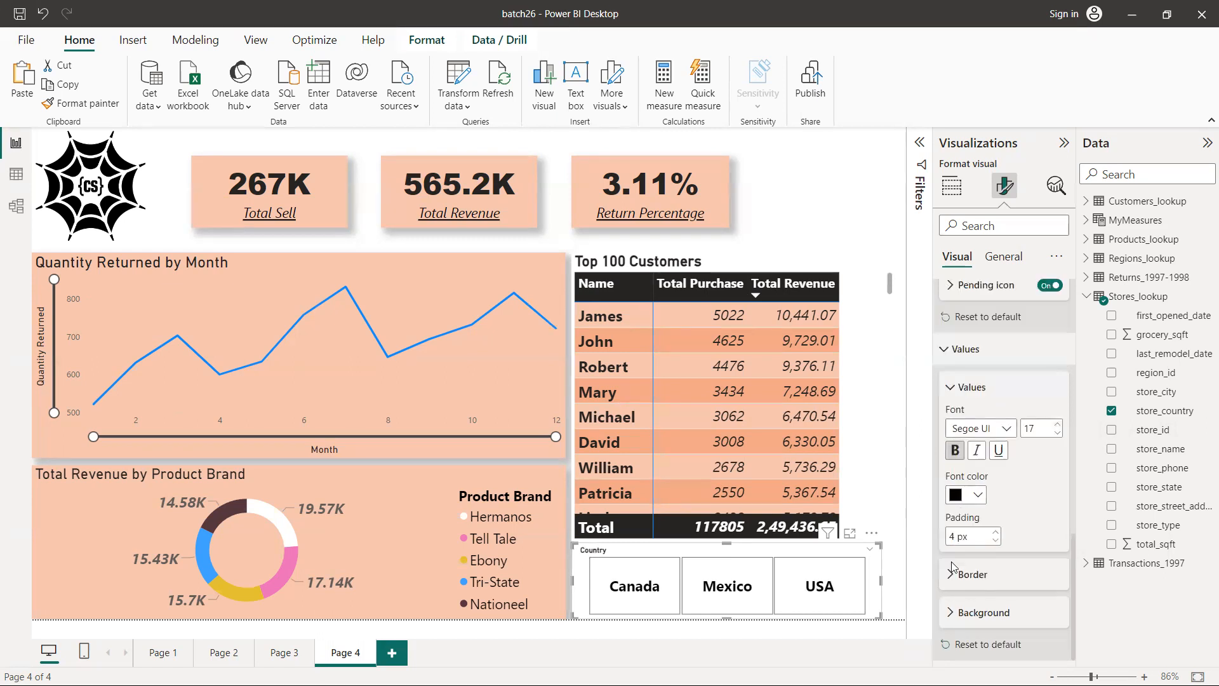
{"action": "left_click", "coordinate": [951, 612]}
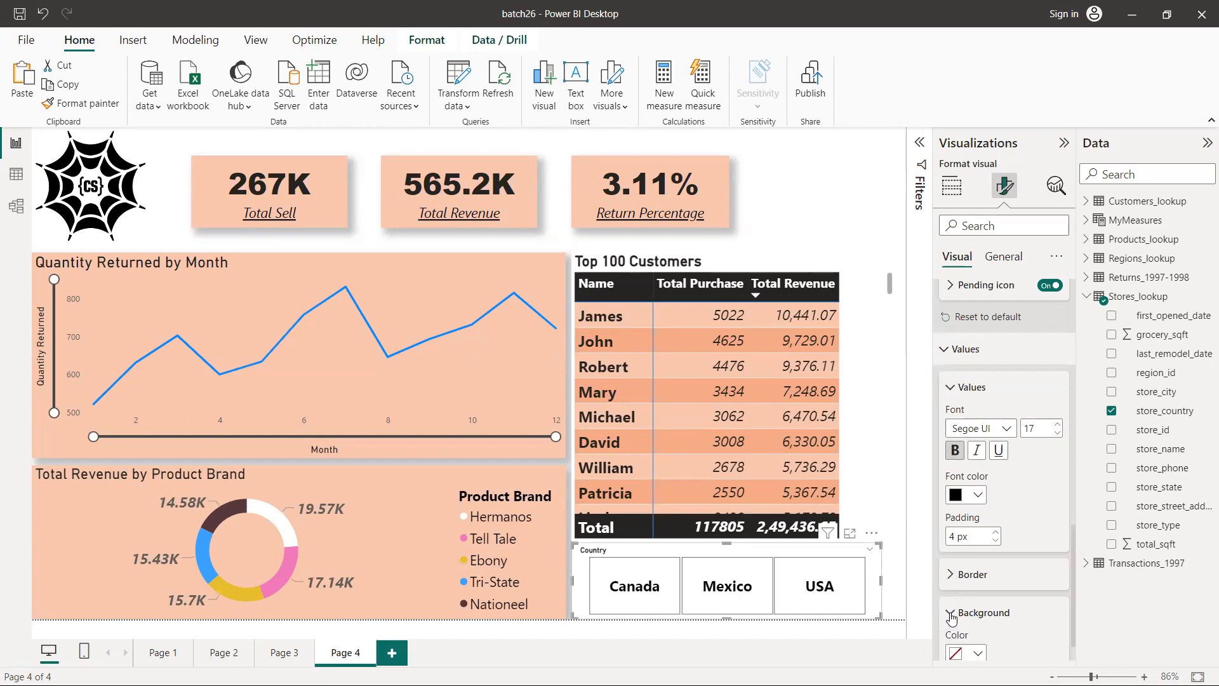
{"action": "scroll", "coordinate": [974, 502], "scroll_direction": "down", "scroll_amount": 1}
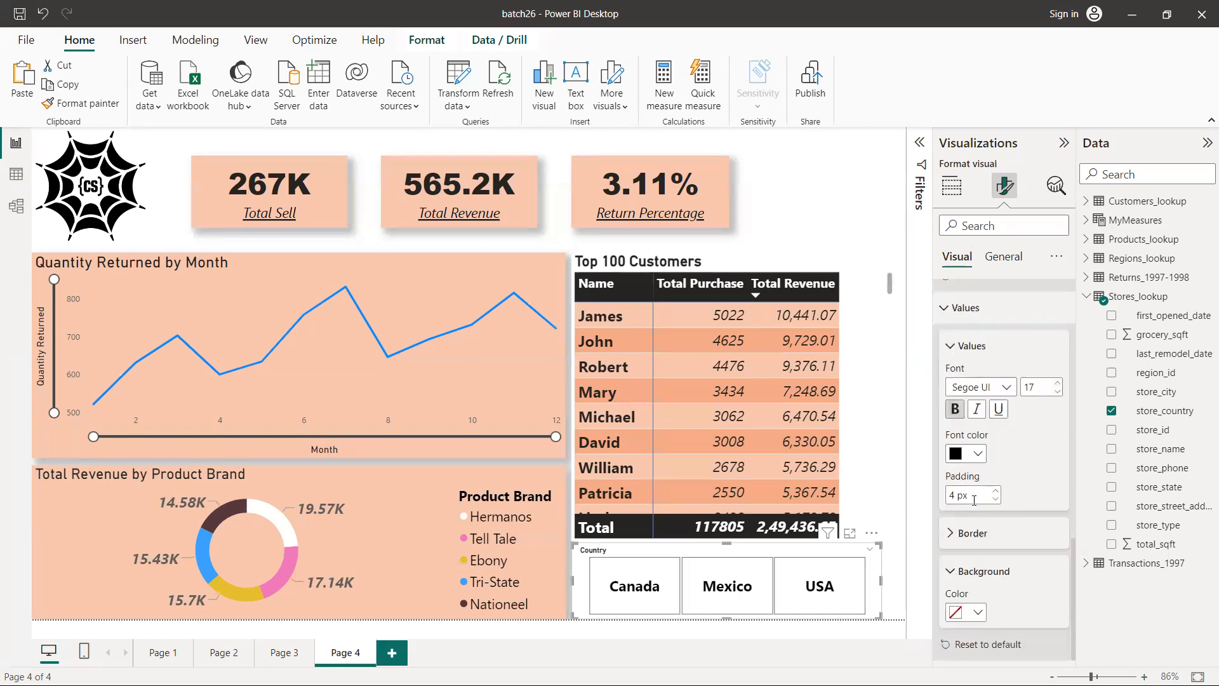
{"action": "left_click", "coordinate": [975, 613]}
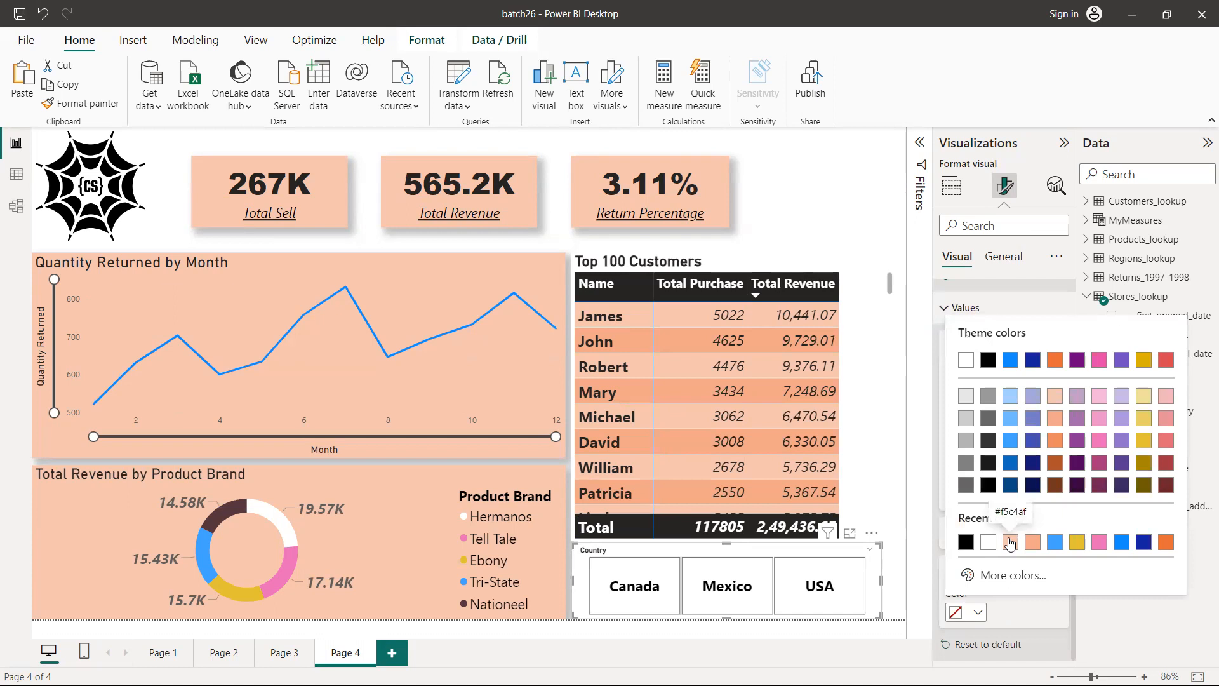
{"action": "left_click", "coordinate": [1011, 543]}
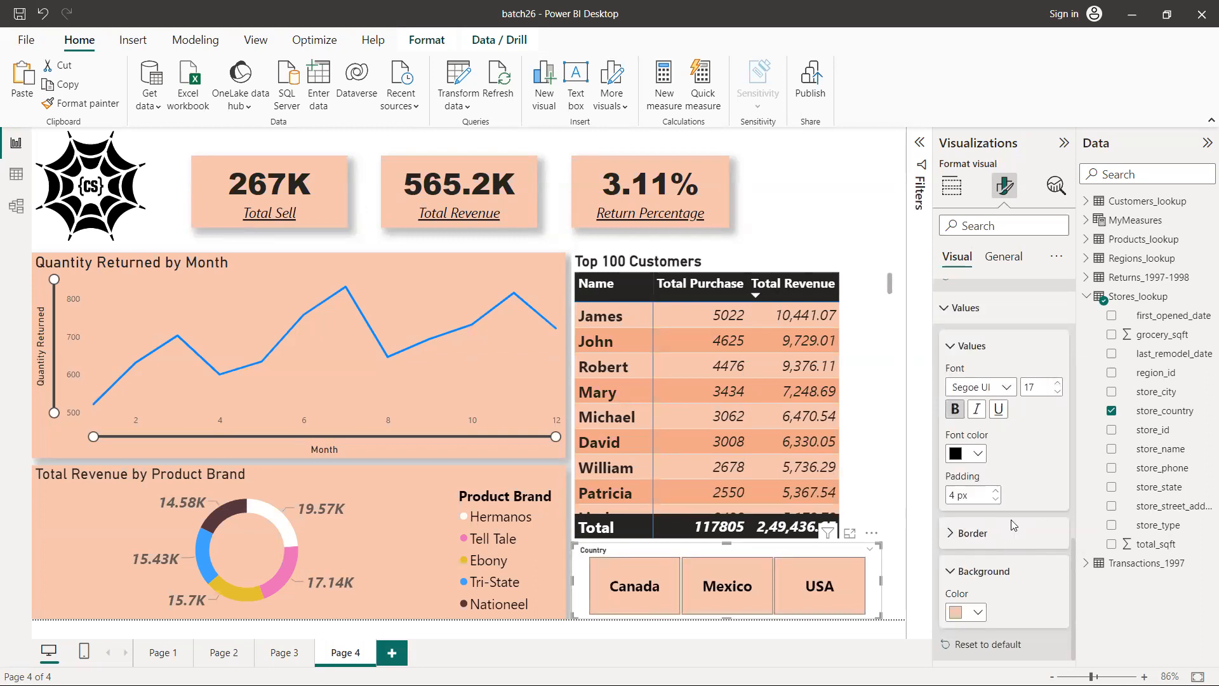
{"action": "scroll", "coordinate": [1013, 526], "scroll_direction": "up", "scroll_amount": 7}
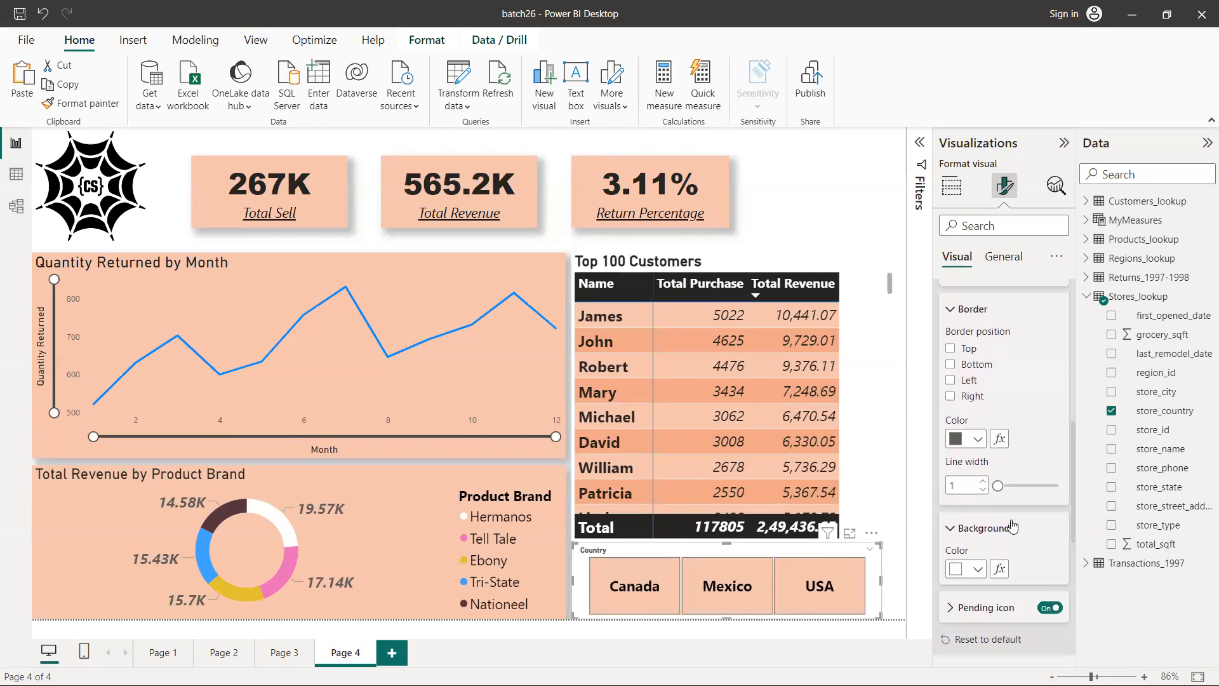
{"action": "scroll", "coordinate": [1013, 525], "scroll_direction": "up", "scroll_amount": 4}
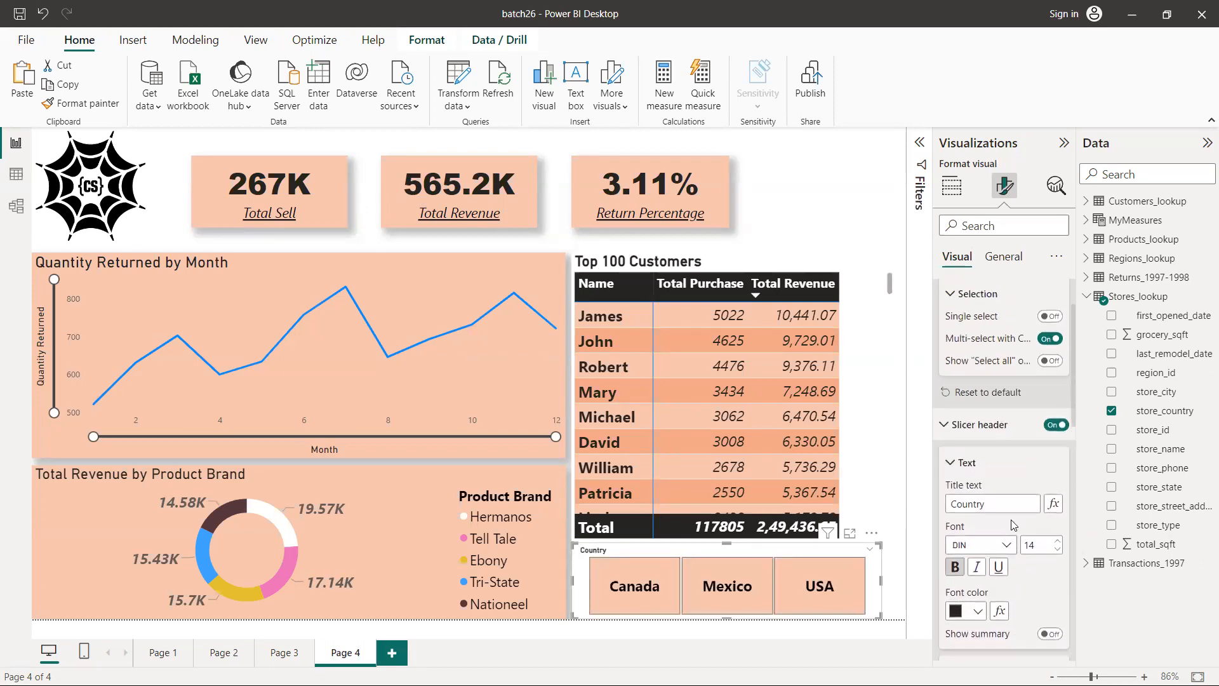
{"action": "left_click", "coordinate": [945, 425]}
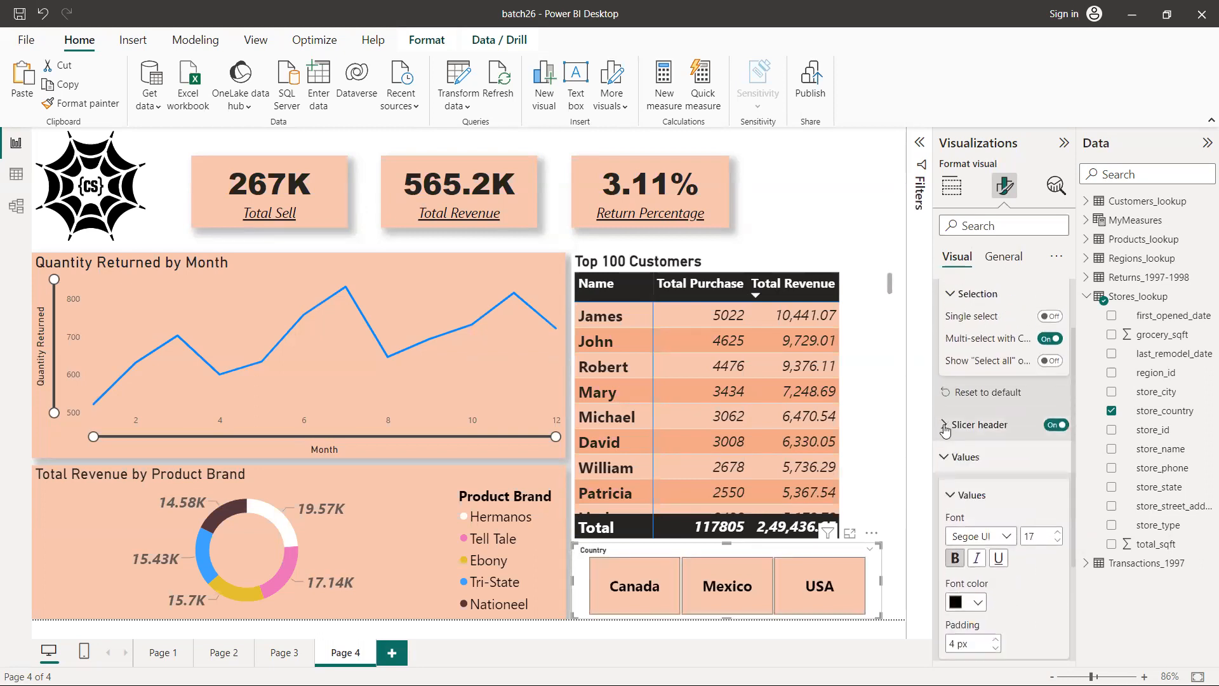
{"action": "left_click", "coordinate": [943, 458]}
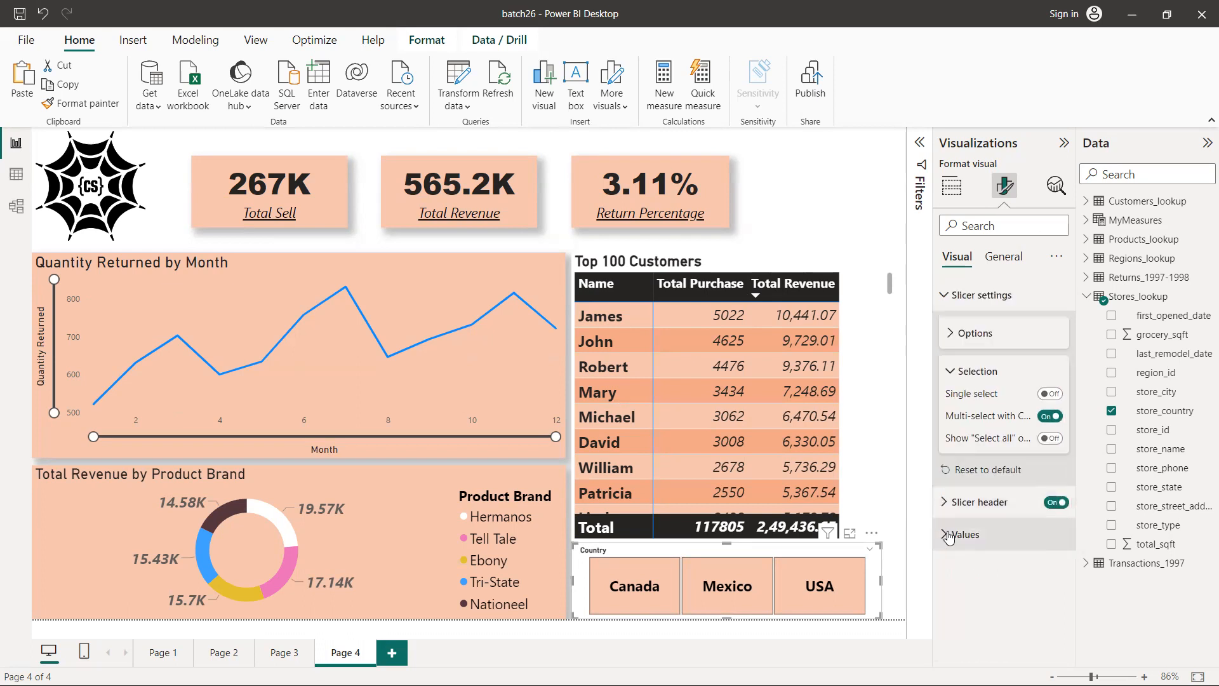
{"action": "left_click", "coordinate": [954, 377]}
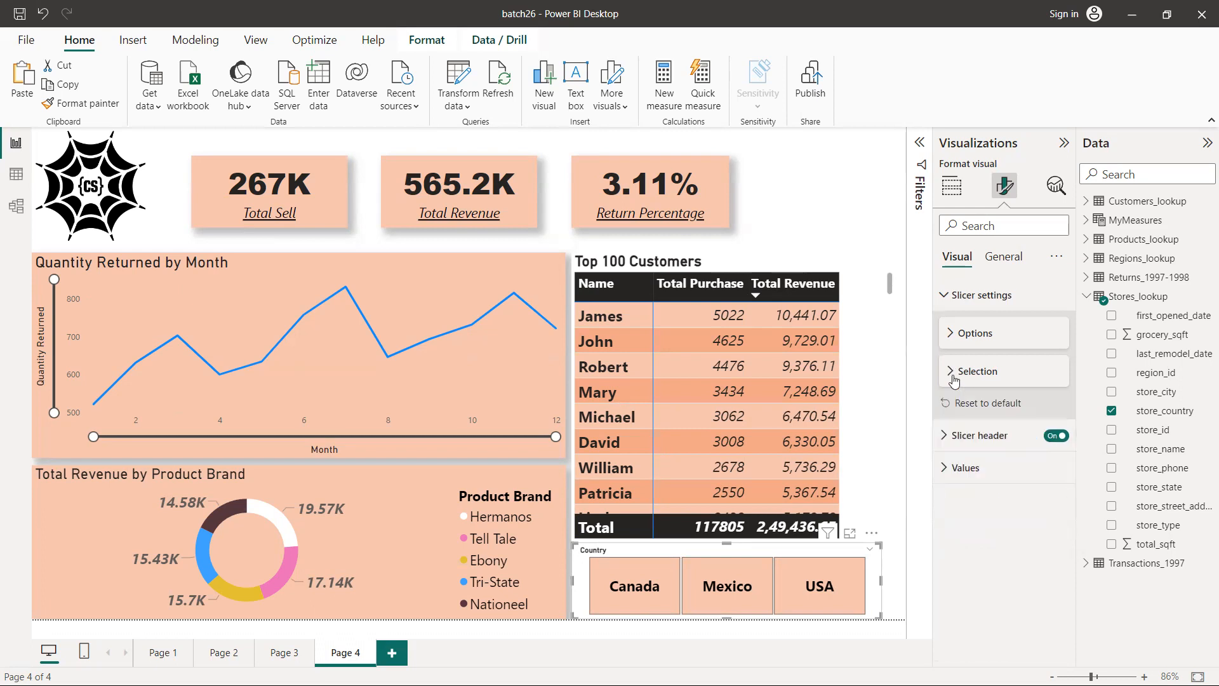
Turn on the Select all option in the Country slicer's selection settings, leaving the Tile style in place, and deselect the slicer
{"action": "left_click", "coordinate": [950, 341]}
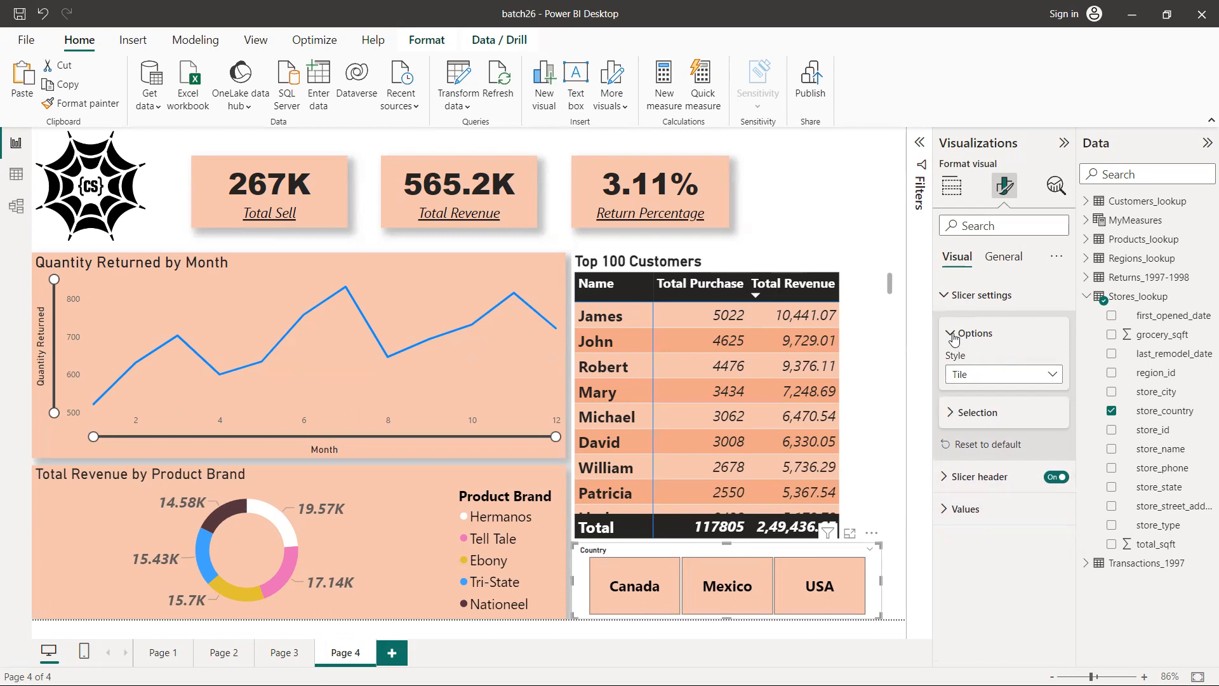
{"action": "left_click", "coordinate": [957, 340]}
{"action": "left_click", "coordinate": [951, 377]}
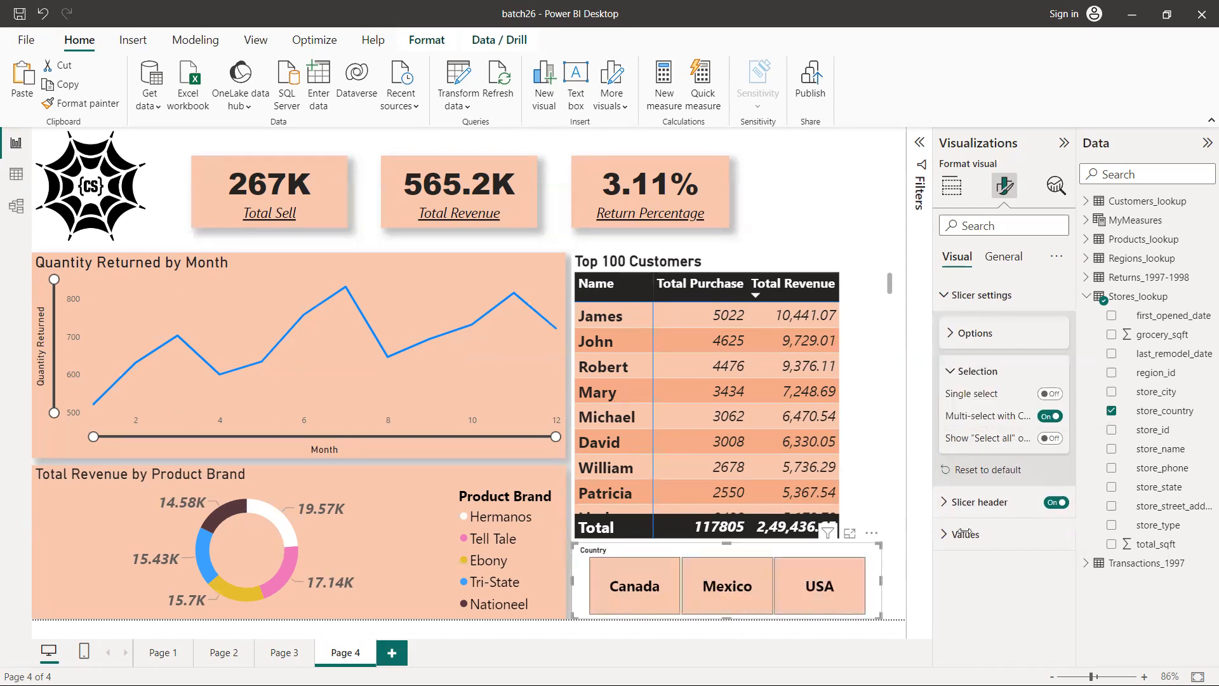
{"action": "left_click", "coordinate": [1049, 440]}
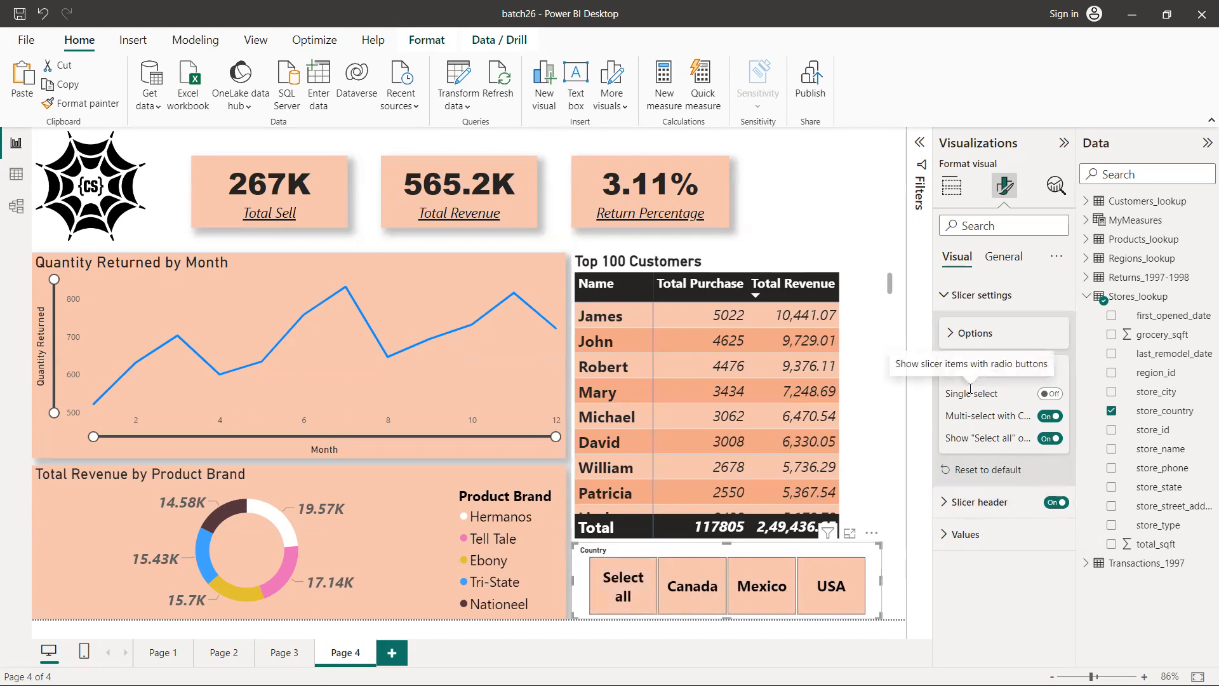
{"action": "left_click", "coordinate": [1004, 256]}
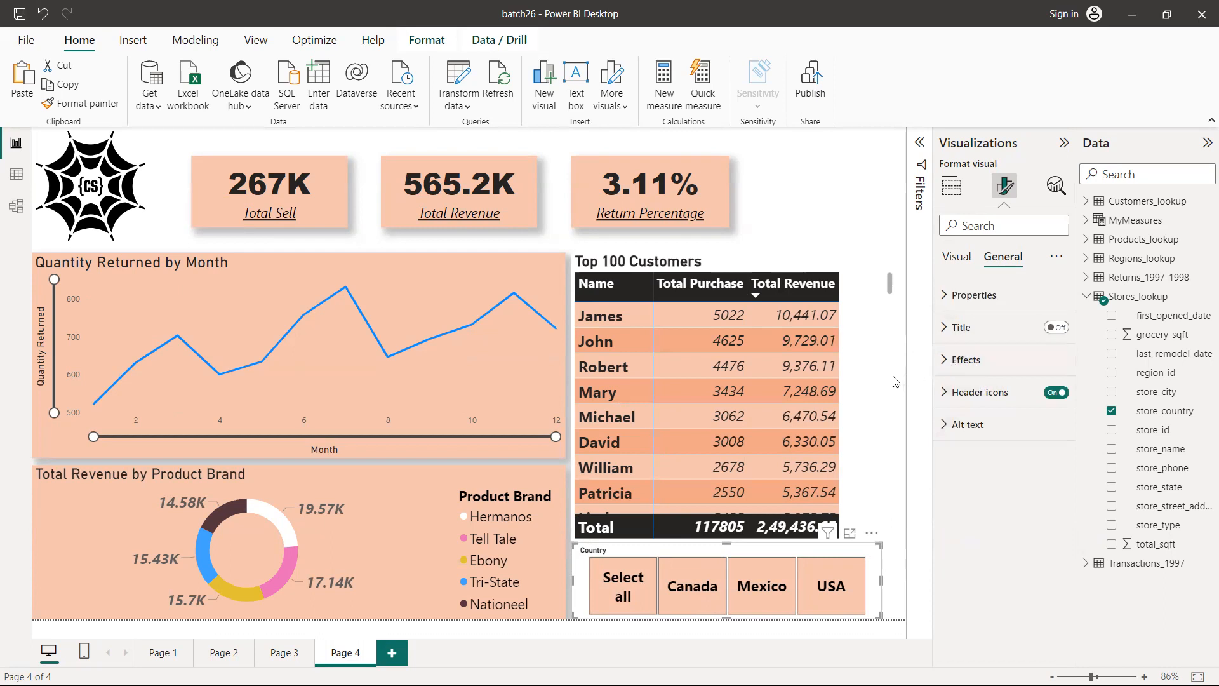
{"action": "left_click", "coordinate": [879, 203]}
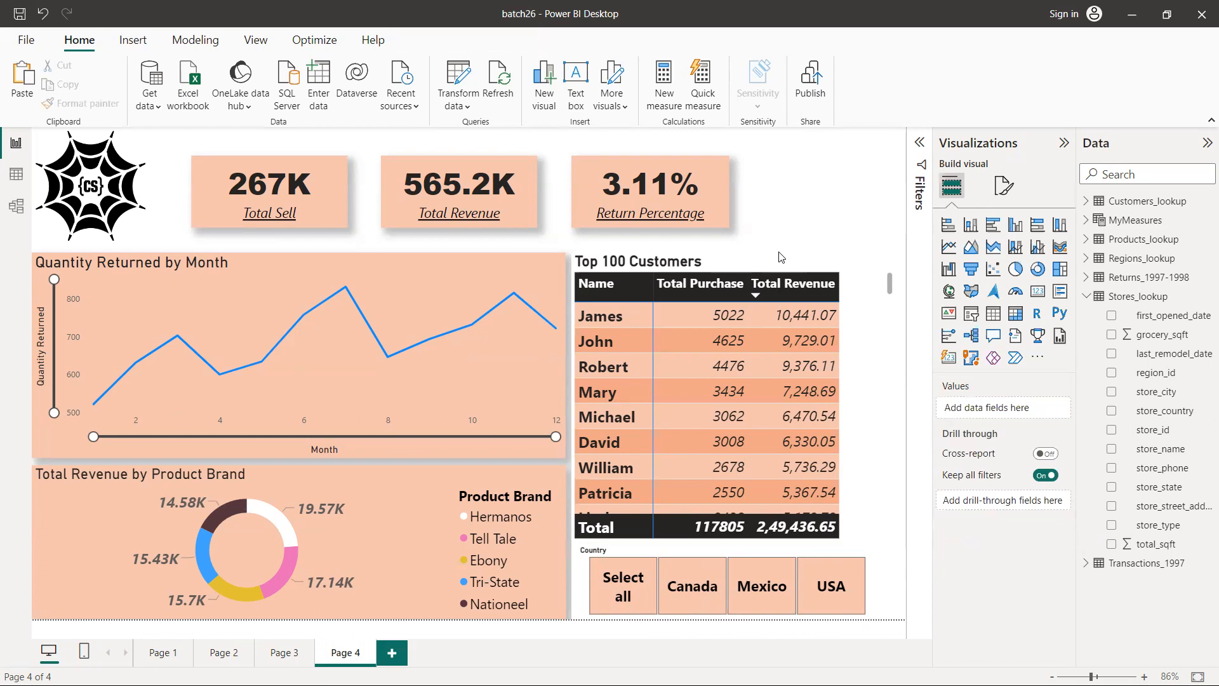
Collapse the Visualizations pane to enlarge the report canvas, keeping the Data pane expanded
{"action": "left_click", "coordinate": [1064, 145]}
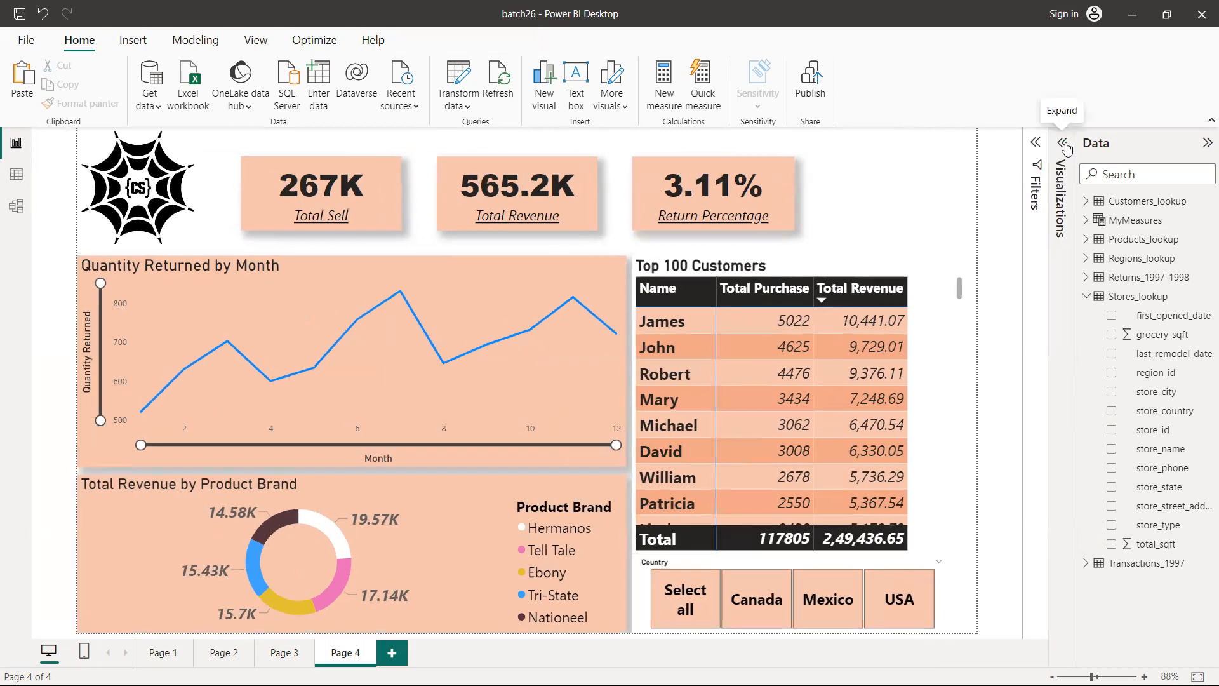
{"action": "left_click", "coordinate": [1206, 145]}
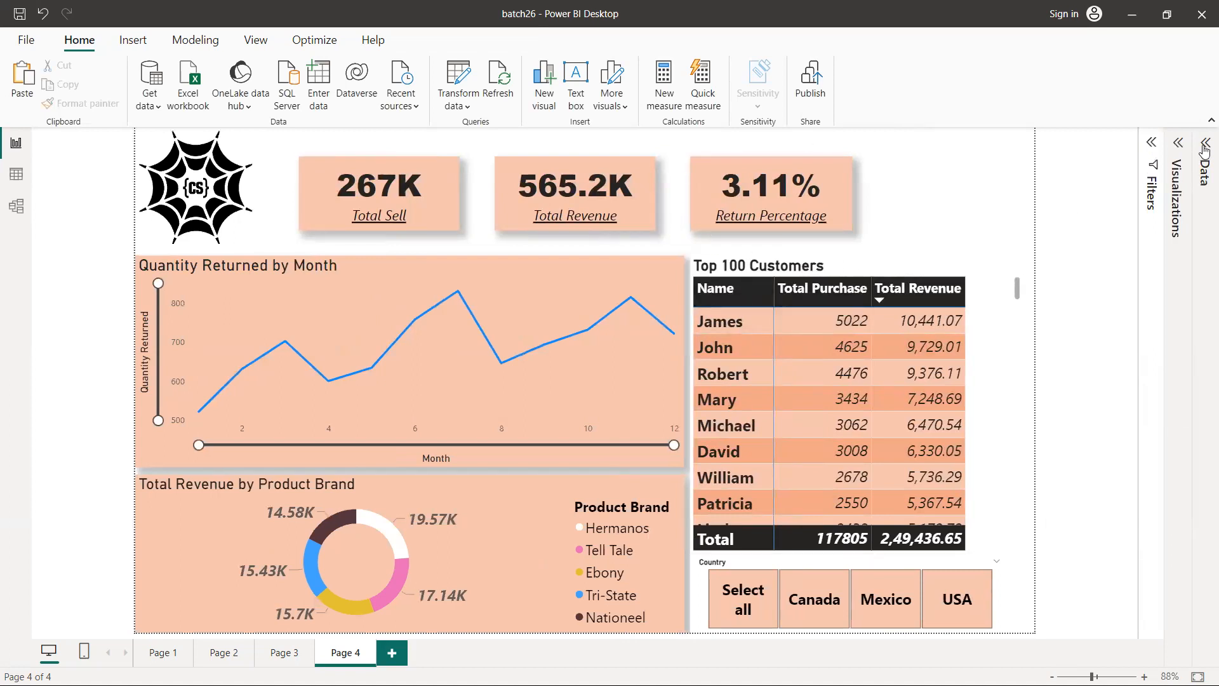
{"action": "left_click", "coordinate": [1206, 146]}
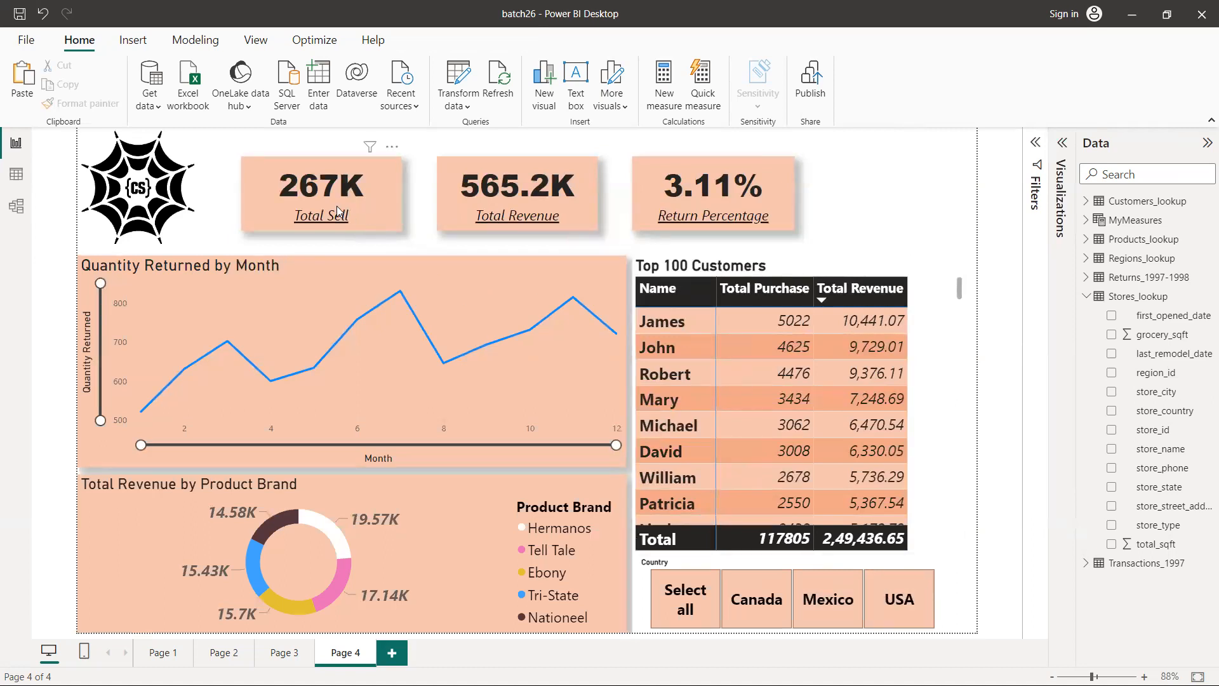
Test the Country slicer by filtering to USA, selecting all countries, removing Canada and Mexico, and clearing the selection
{"action": "left_click", "coordinate": [908, 602]}
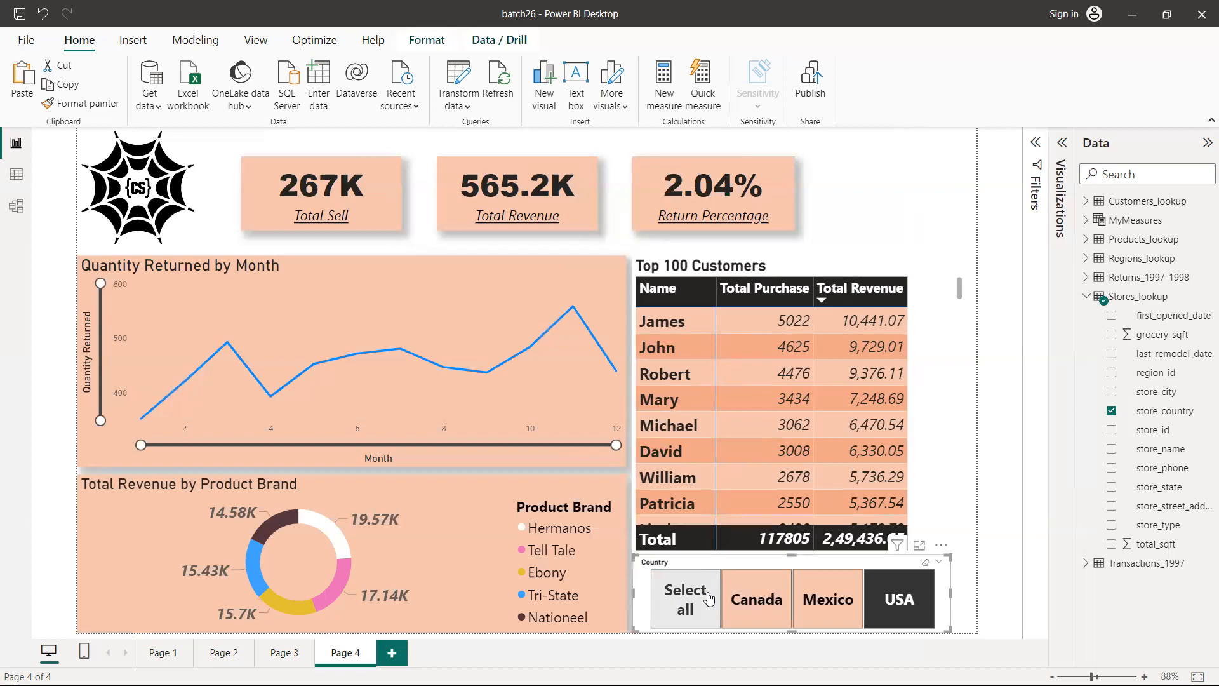
{"action": "left_click", "coordinate": [683, 599]}
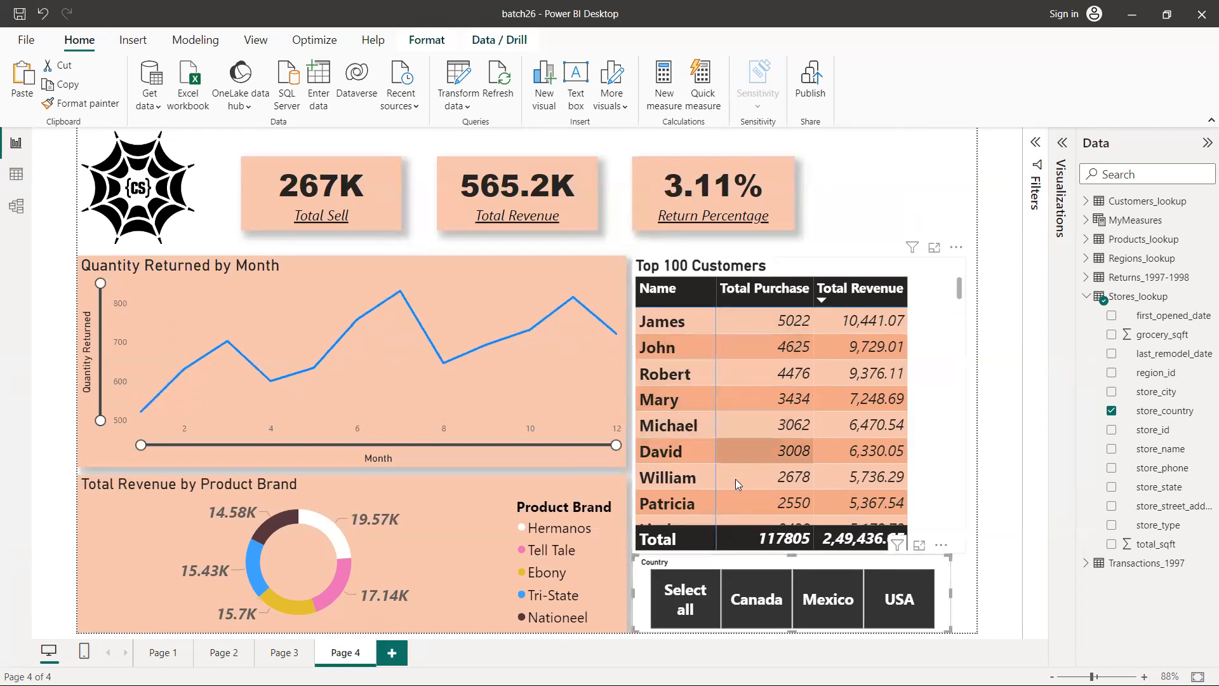
{"action": "left_click", "coordinate": [749, 603]}
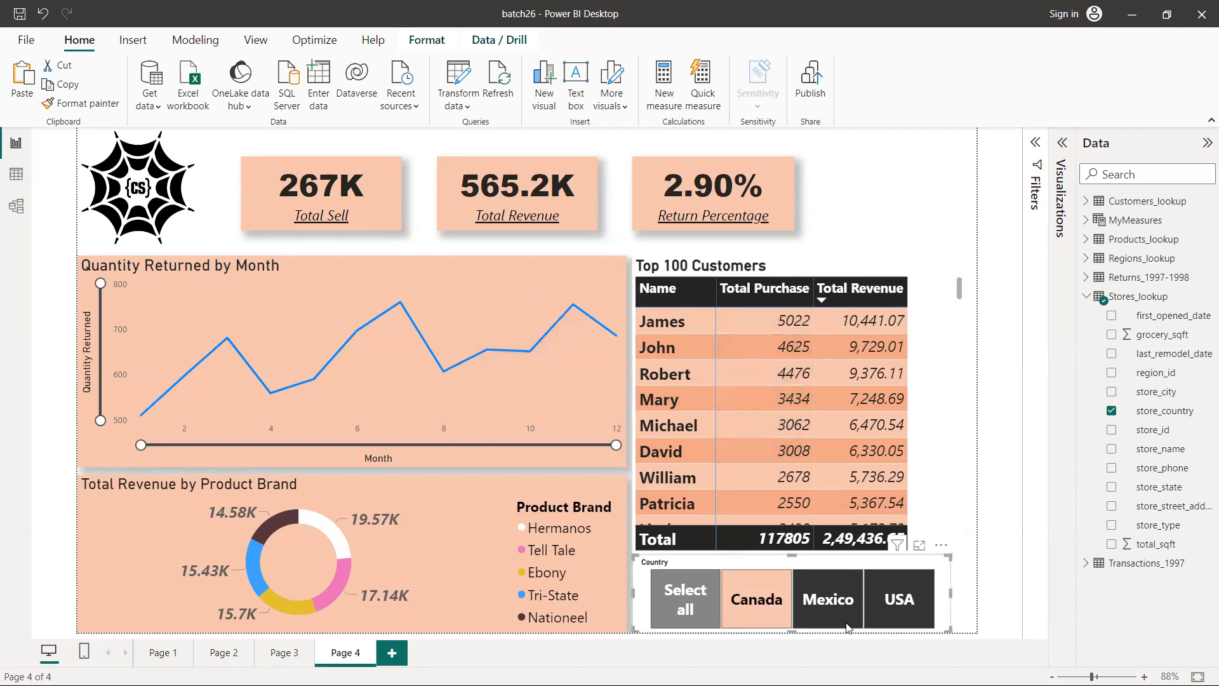
{"action": "left_click", "coordinate": [836, 607]}
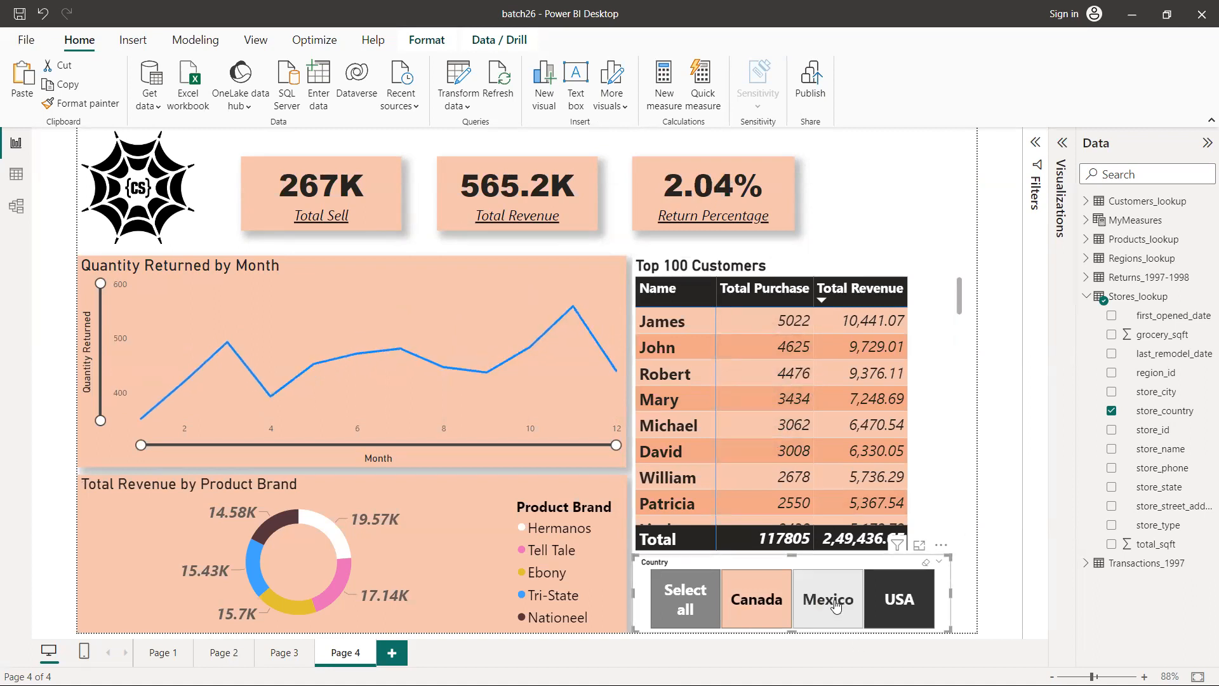
{"action": "left_click", "coordinate": [702, 603]}
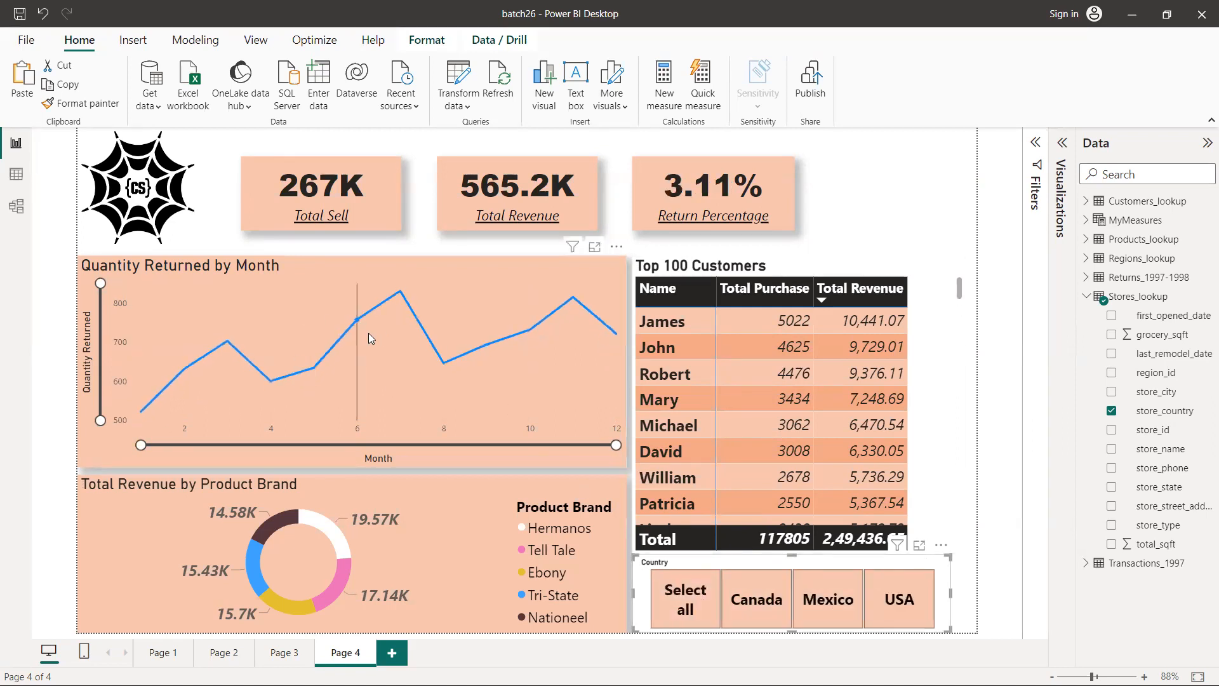
Cross-filter the report by the Hermanos and Ebony slices of the product brand donut, checking the customers matrix and clearing each selection
{"action": "mouse_move", "coordinate": [368, 332]}
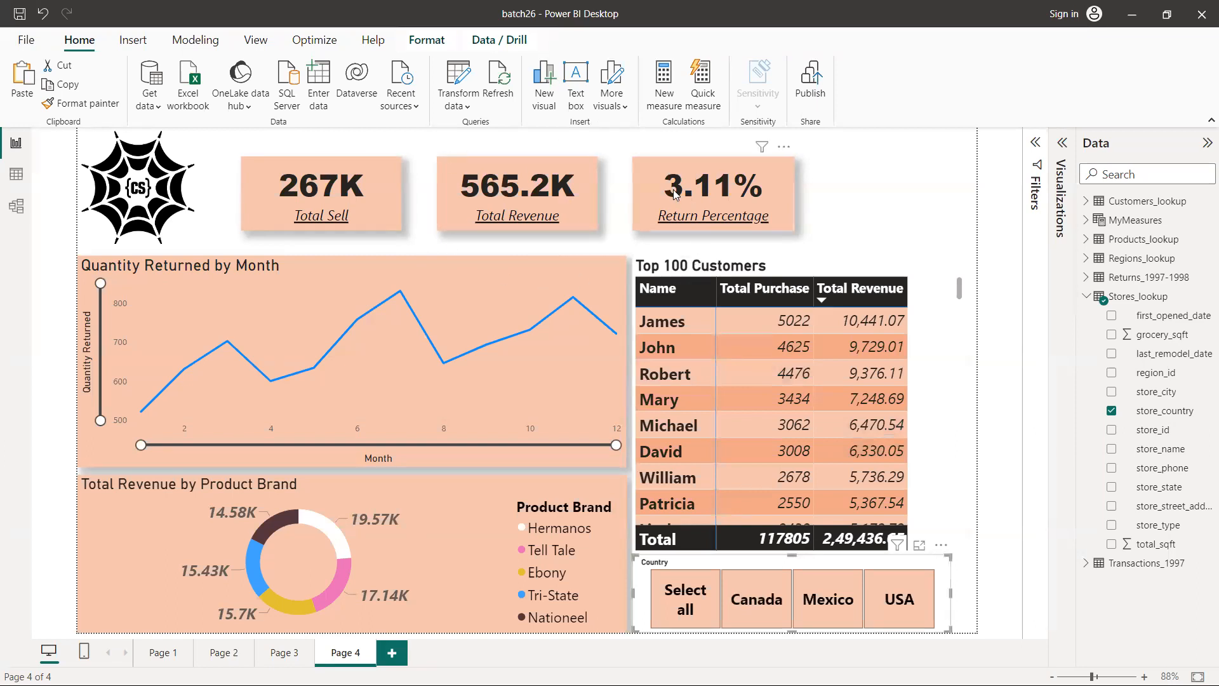
{"action": "mouse_move", "coordinate": [321, 530]}
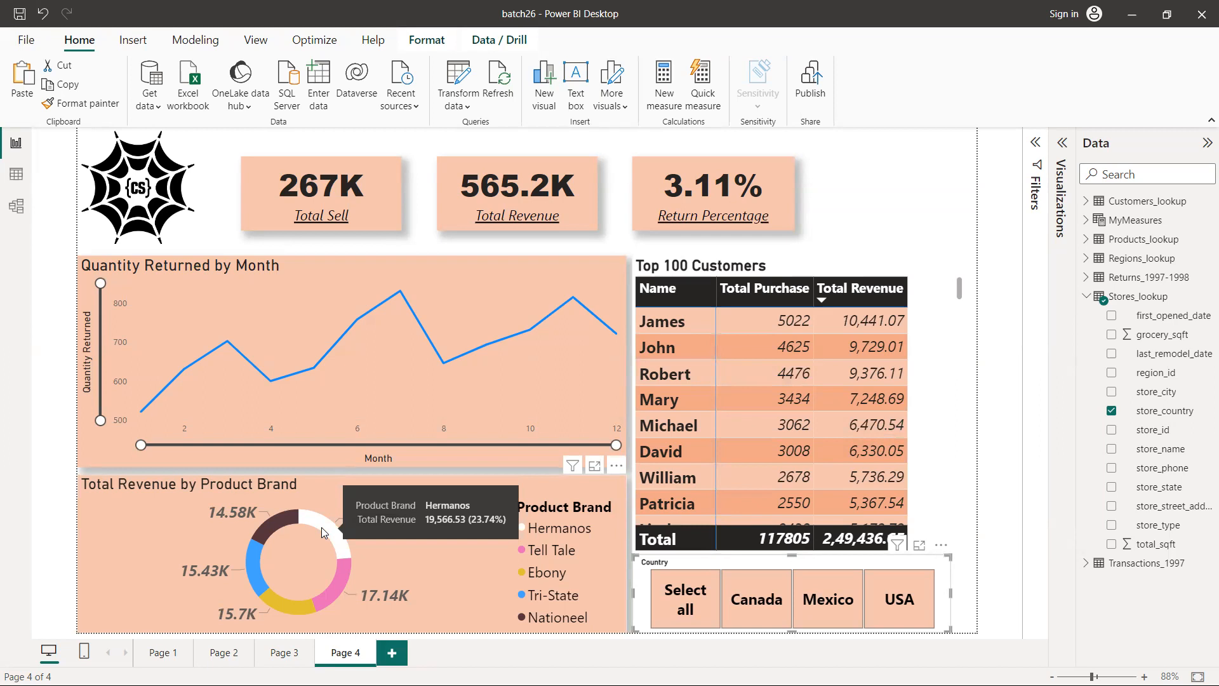
{"action": "left_click", "coordinate": [321, 527]}
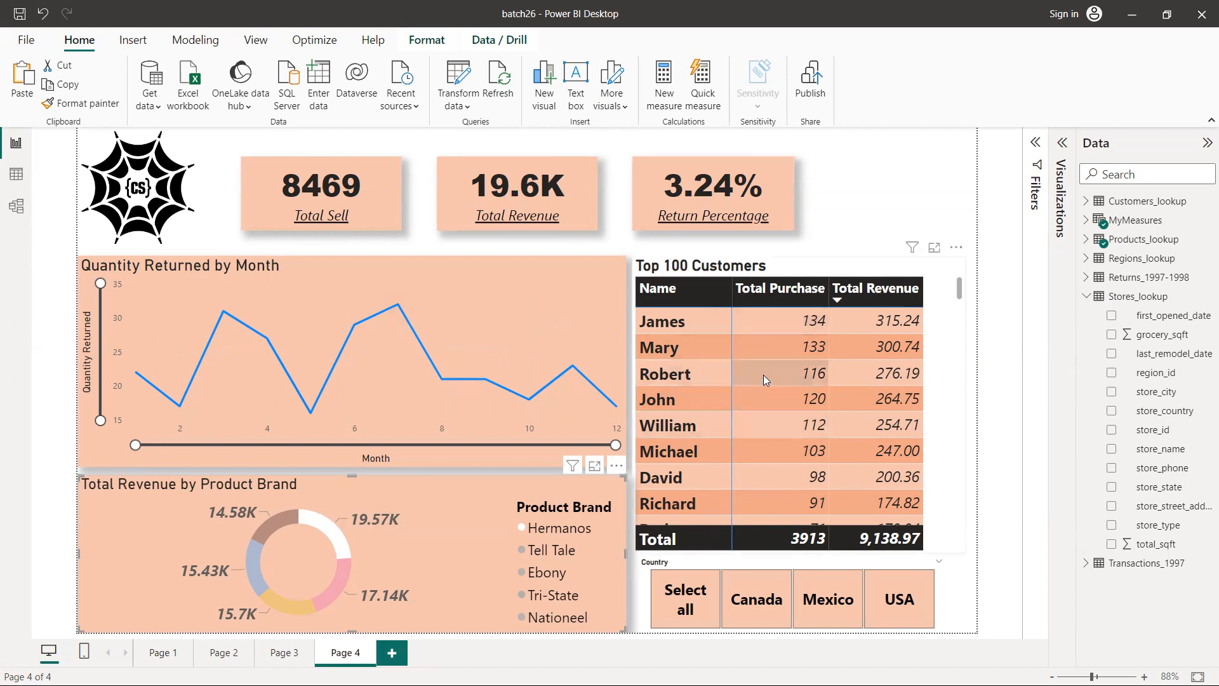
{"action": "scroll", "coordinate": [763, 375], "scroll_direction": "down", "scroll_amount": 10}
{"action": "scroll", "coordinate": [763, 375], "scroll_direction": "down", "scroll_amount": 10}
{"action": "scroll", "coordinate": [764, 375], "scroll_direction": "up", "scroll_amount": 5}
{"action": "scroll", "coordinate": [763, 374], "scroll_direction": "up", "scroll_amount": 15}
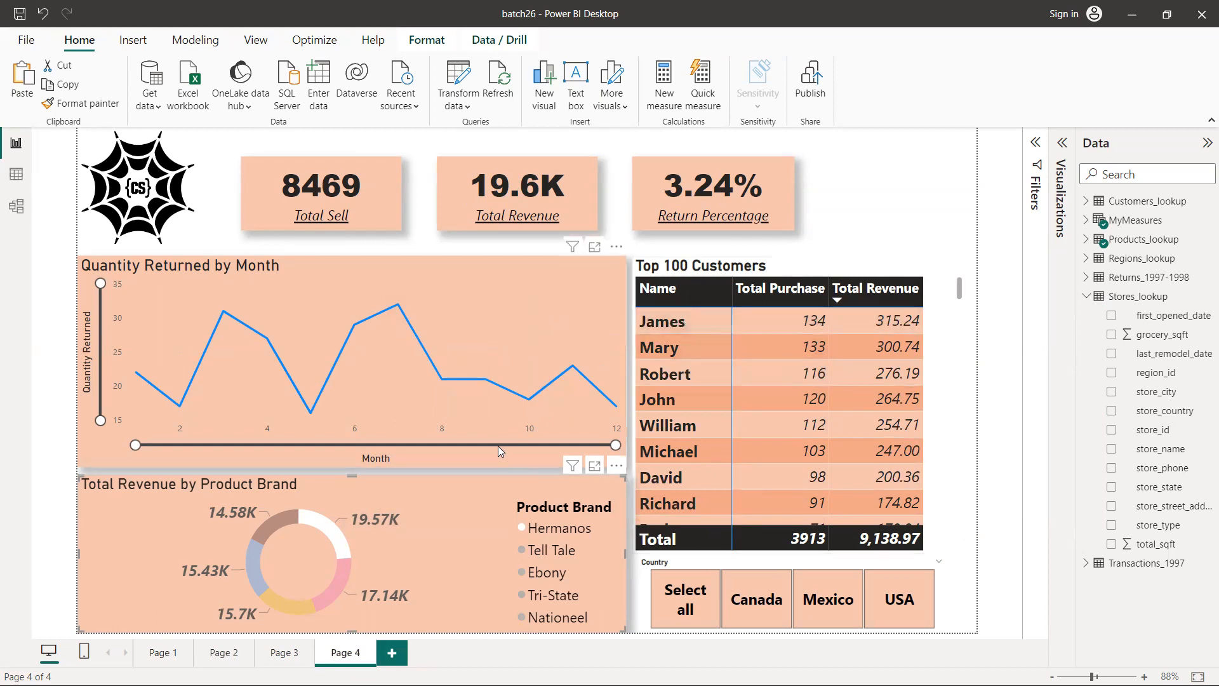
{"action": "left_click", "coordinate": [451, 536]}
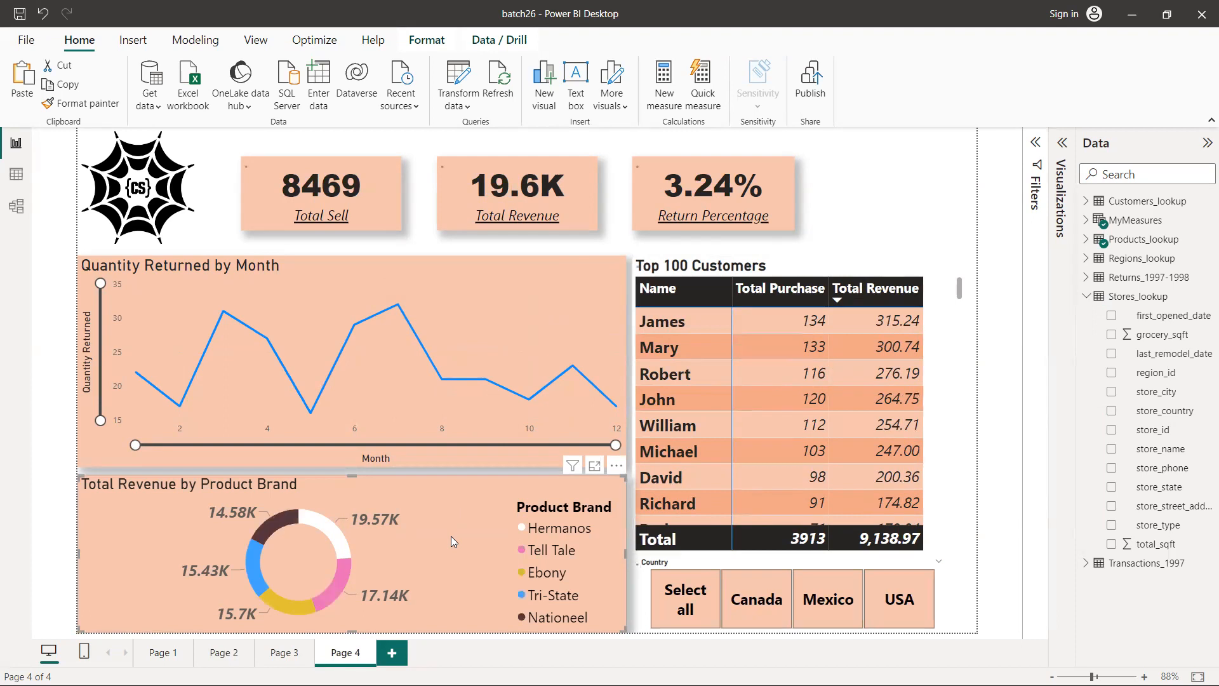
{"action": "left_click", "coordinate": [290, 601]}
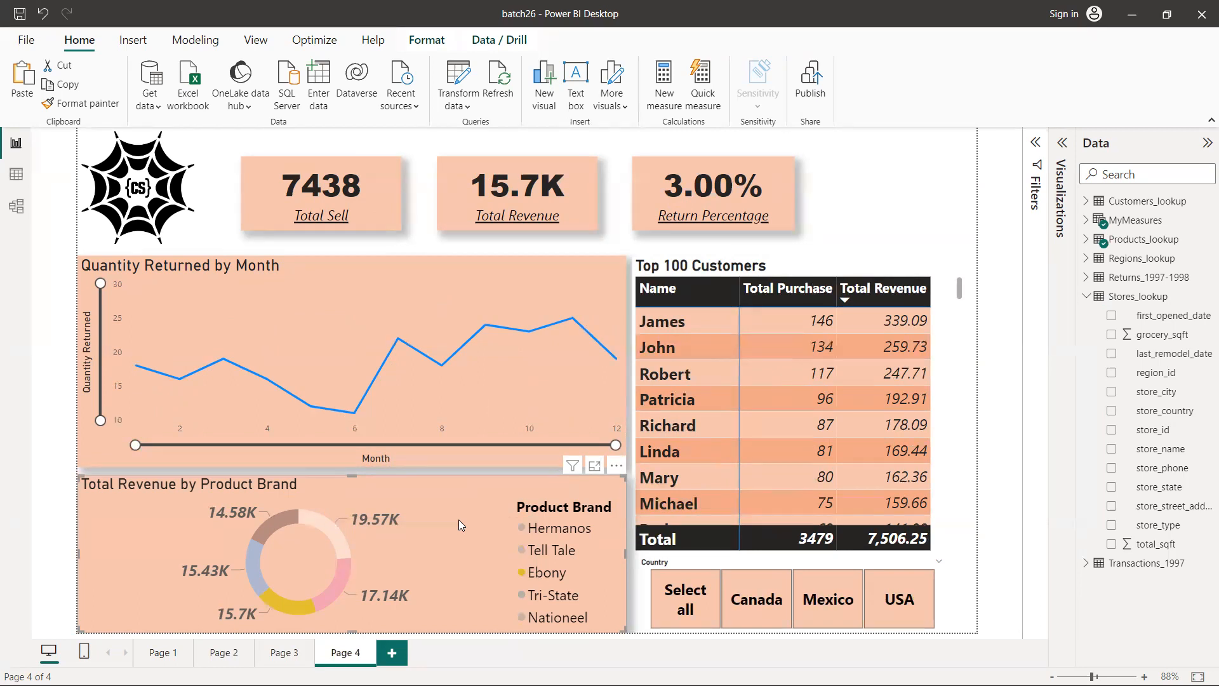
{"action": "left_click", "coordinate": [458, 520]}
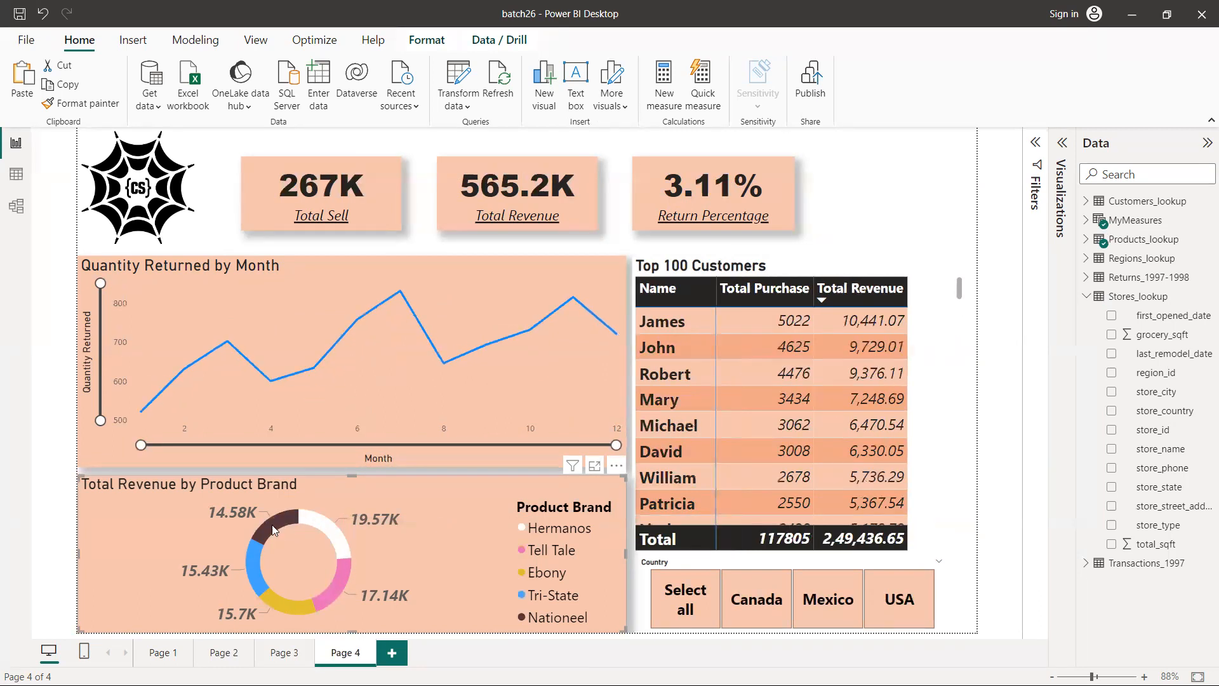
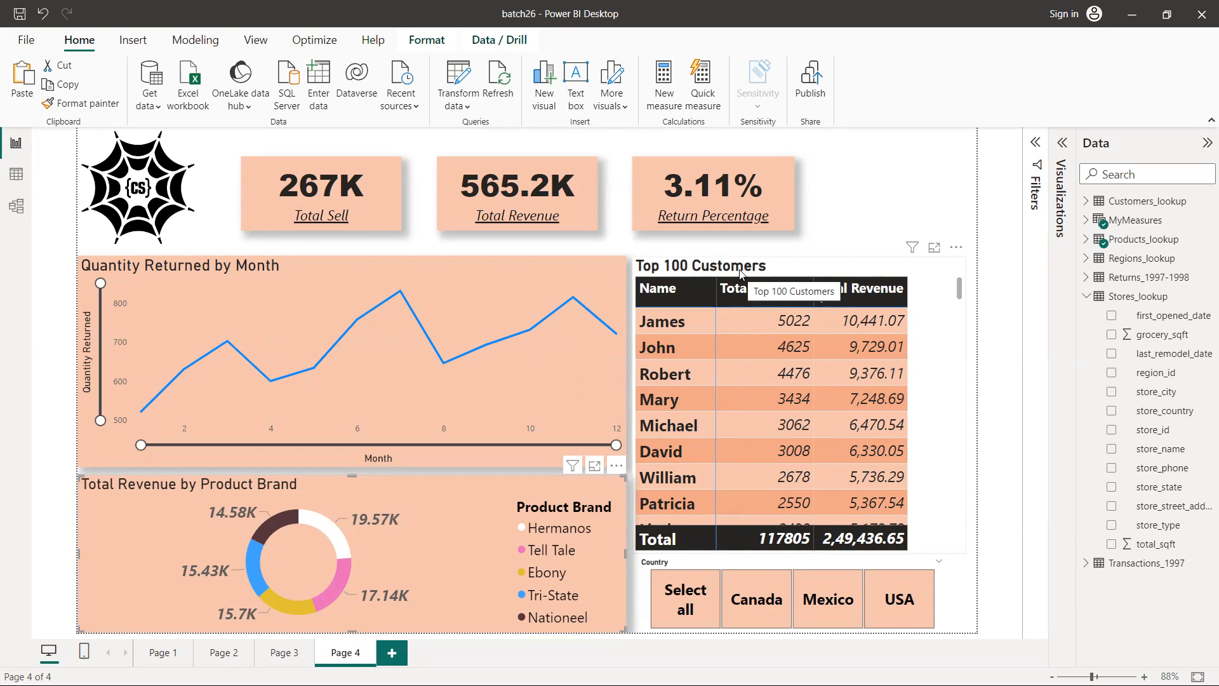
Select the Quantity Returned by Month chart and handwrite underlined screen notes reading Sales, Finance, Healthcare and Marketing beside the report
{"action": "left_click", "coordinate": [322, 275]}
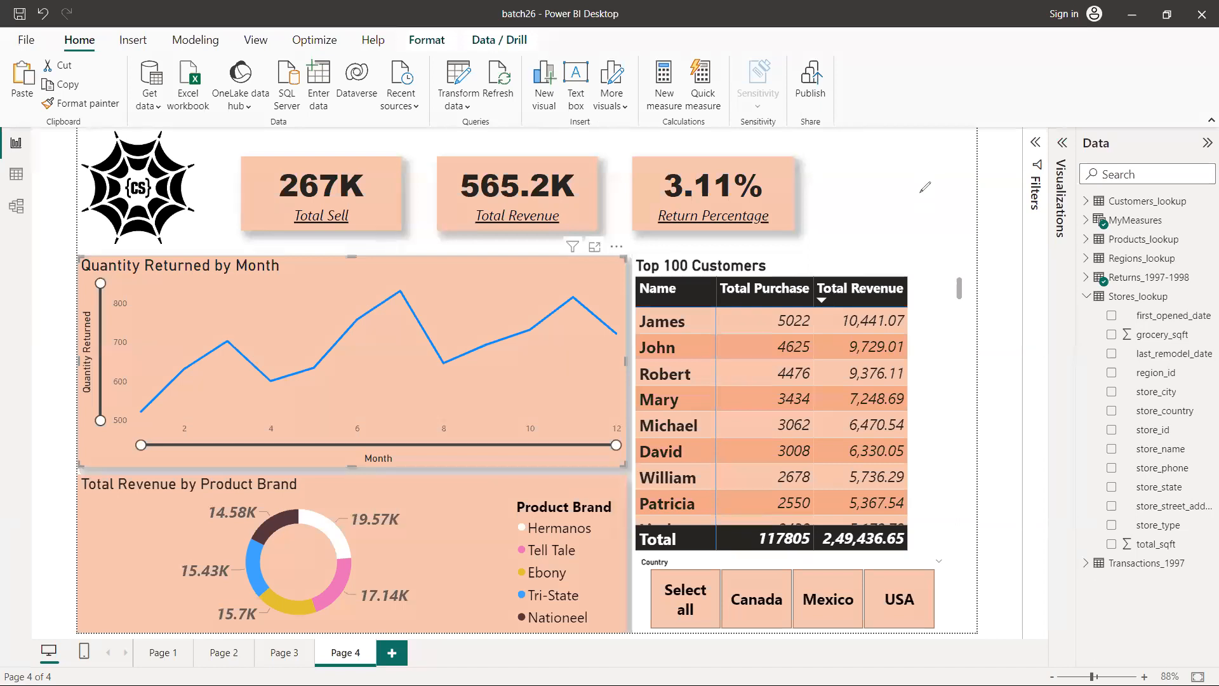
{"action": "mouse_move", "coordinate": [889, 97]}
{"action": "left_mouse_down"}
{"action": "mouse_move", "coordinate": [917, 86]}
{"action": "mouse_move", "coordinate": [963, 96]}
{"action": "mouse_move", "coordinate": [971, 106]}
{"action": "mouse_move", "coordinate": [960, 113]}
{"action": "left_mouse_up"}
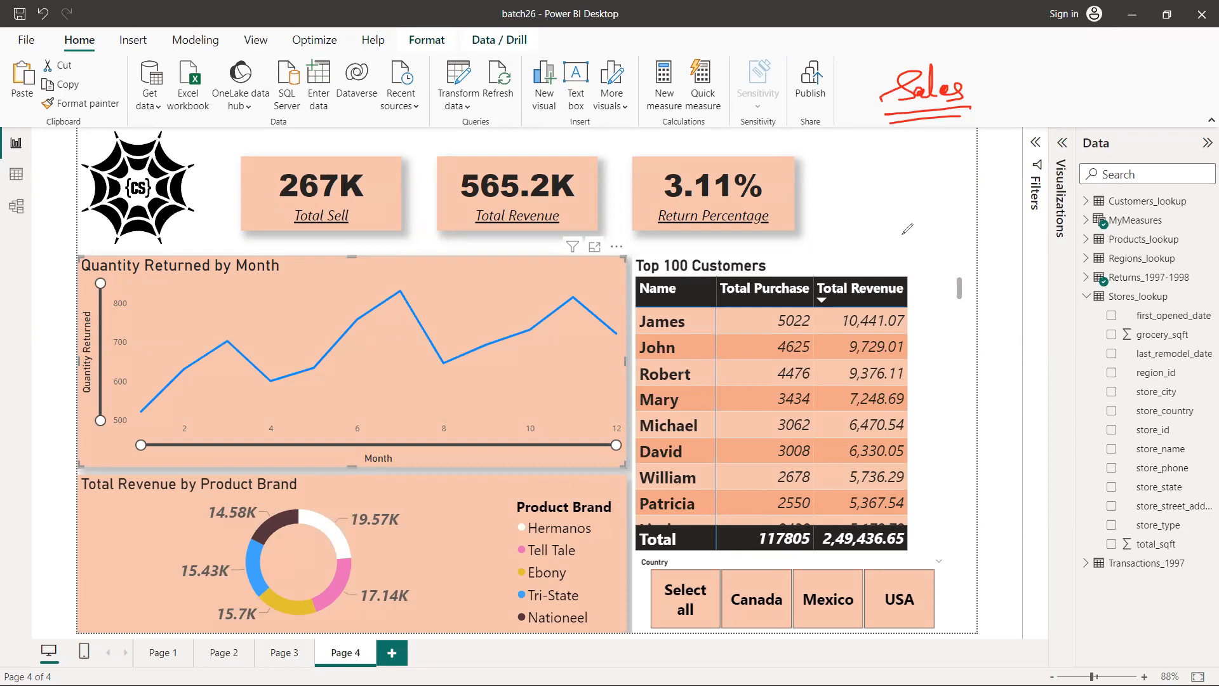
{"action": "mouse_move", "coordinate": [919, 159]}
{"action": "left_mouse_down"}
{"action": "mouse_move", "coordinate": [907, 183]}
{"action": "mouse_move", "coordinate": [915, 166]}
{"action": "left_mouse_up"}
{"action": "mouse_move", "coordinate": [917, 167]}
{"action": "left_mouse_down"}
{"action": "mouse_move", "coordinate": [918, 179]}
{"action": "mouse_move", "coordinate": [968, 169]}
{"action": "mouse_move", "coordinate": [988, 188]}
{"action": "left_mouse_up"}
{"action": "left_click_drag", "start_coordinate": [897, 192], "coordinate": [992, 198]}
{"action": "left_click_drag", "start_coordinate": [928, 231], "coordinate": [925, 254]}
{"action": "mouse_move", "coordinate": [926, 243]}
{"action": "left_mouse_down"}
{"action": "mouse_move", "coordinate": [938, 223]}
{"action": "mouse_move", "coordinate": [989, 245]}
{"action": "mouse_move", "coordinate": [1035, 239]}
{"action": "mouse_move", "coordinate": [1049, 258]}
{"action": "left_mouse_up"}
{"action": "left_click_drag", "start_coordinate": [929, 273], "coordinate": [1045, 270]}
{"action": "left_click", "coordinate": [987, 296]}
{"action": "left_click", "coordinate": [993, 315]}
{"action": "left_click", "coordinate": [998, 335]}
{"action": "left_click", "coordinate": [1004, 355]}
{"action": "left_click", "coordinate": [1007, 367]}
{"action": "mouse_move", "coordinate": [956, 330]}
{"action": "left_mouse_down"}
{"action": "mouse_move", "coordinate": [955, 349]}
{"action": "mouse_move", "coordinate": [968, 324]}
{"action": "mouse_move", "coordinate": [988, 333]}
{"action": "mouse_move", "coordinate": [1017, 312]}
{"action": "mouse_move", "coordinate": [1048, 359]}
{"action": "left_mouse_up"}
{"action": "mouse_move", "coordinate": [956, 359]}
{"action": "left_mouse_down"}
{"action": "mouse_move", "coordinate": [1044, 363]}
{"action": "mouse_move", "coordinate": [940, 375]}
{"action": "left_mouse_up"}
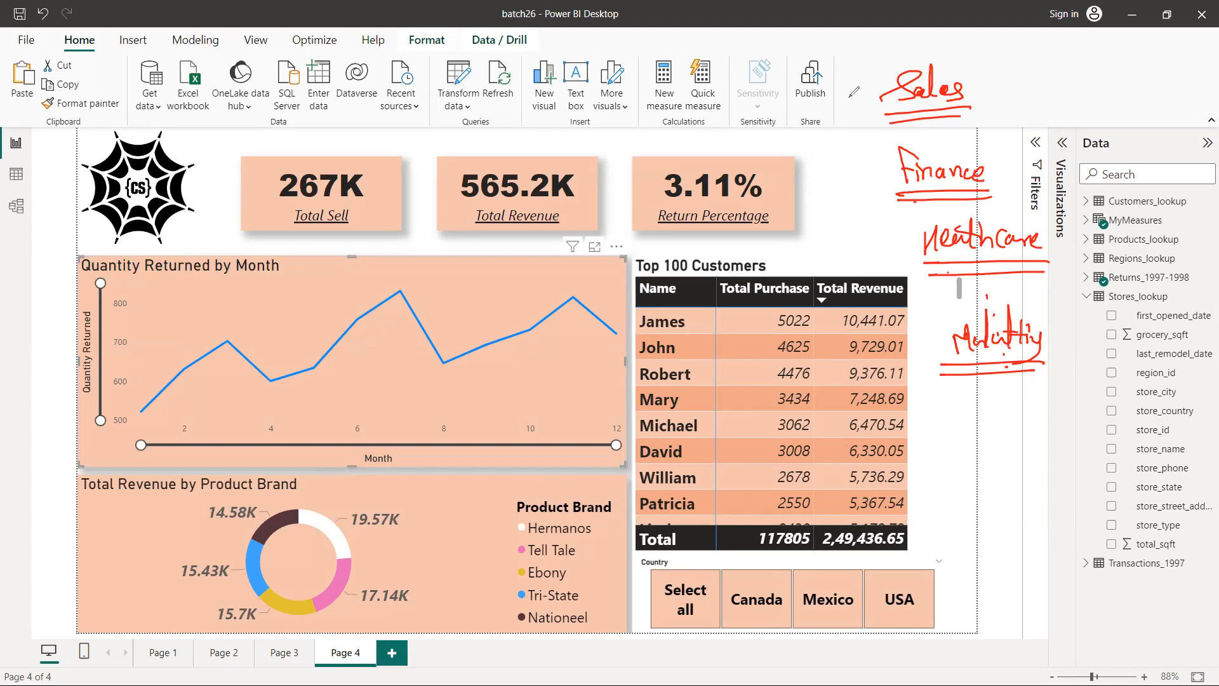
Draw a long downward arrow along the handwritten domain list and tick the line chart, donut chart and customers table
{"action": "mouse_move", "coordinate": [859, 89]}
{"action": "left_mouse_down"}
{"action": "mouse_move", "coordinate": [924, 346]}
{"action": "mouse_move", "coordinate": [929, 418]}
{"action": "mouse_move", "coordinate": [953, 408]}
{"action": "left_mouse_up"}
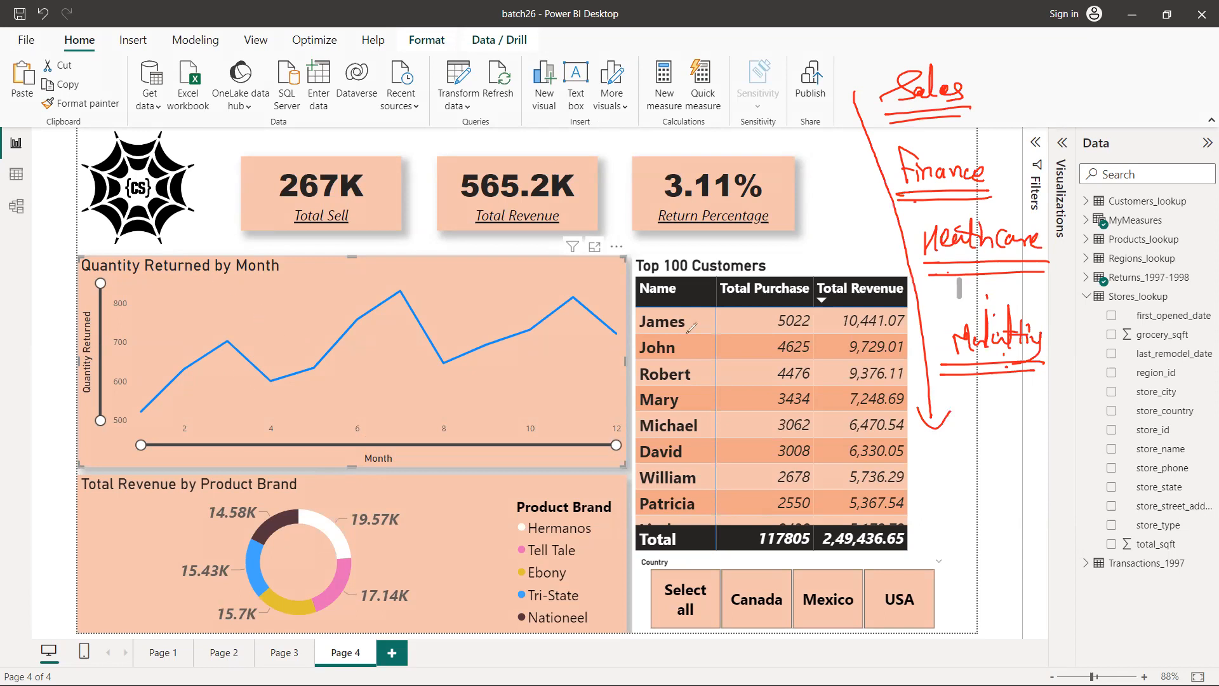
{"action": "left_click_drag", "start_coordinate": [281, 320], "coordinate": [434, 283]}
{"action": "left_click_drag", "start_coordinate": [332, 485], "coordinate": [507, 438]}
{"action": "left_click_drag", "start_coordinate": [640, 357], "coordinate": [741, 338]}
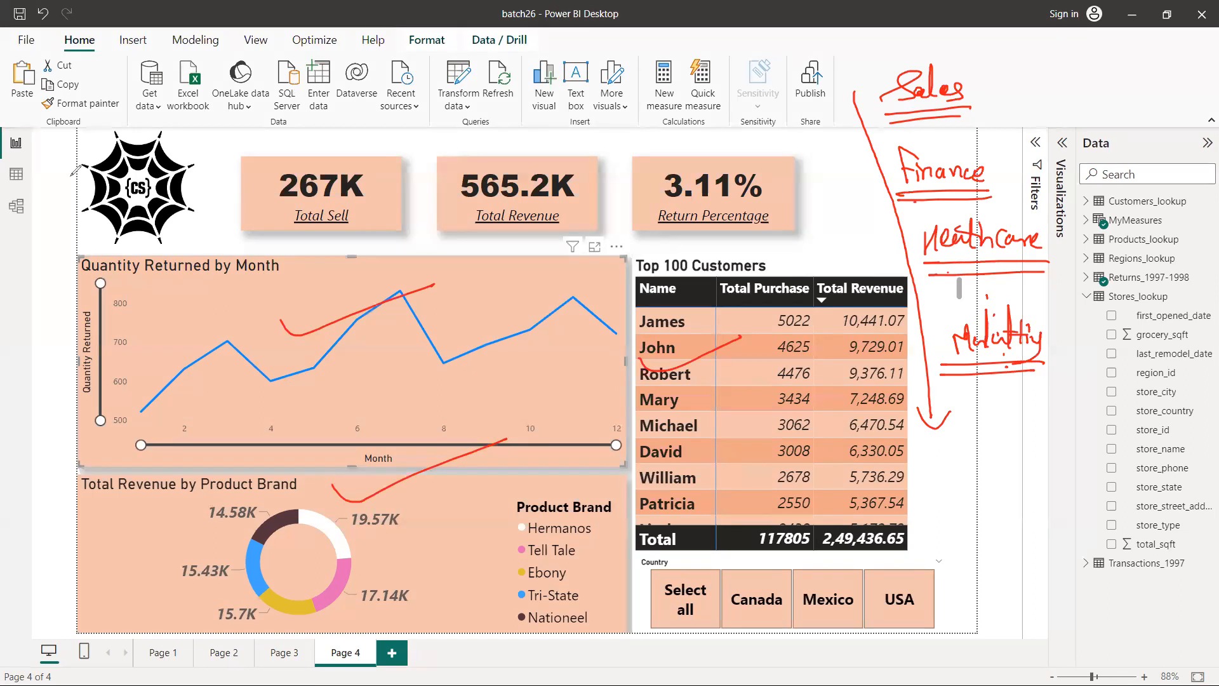
Expand the MyMeasures table, circle its measures with an arrow from a handwritten, underlined VIMP note, and clear the annotations
{"action": "key", "text": "Escape"}
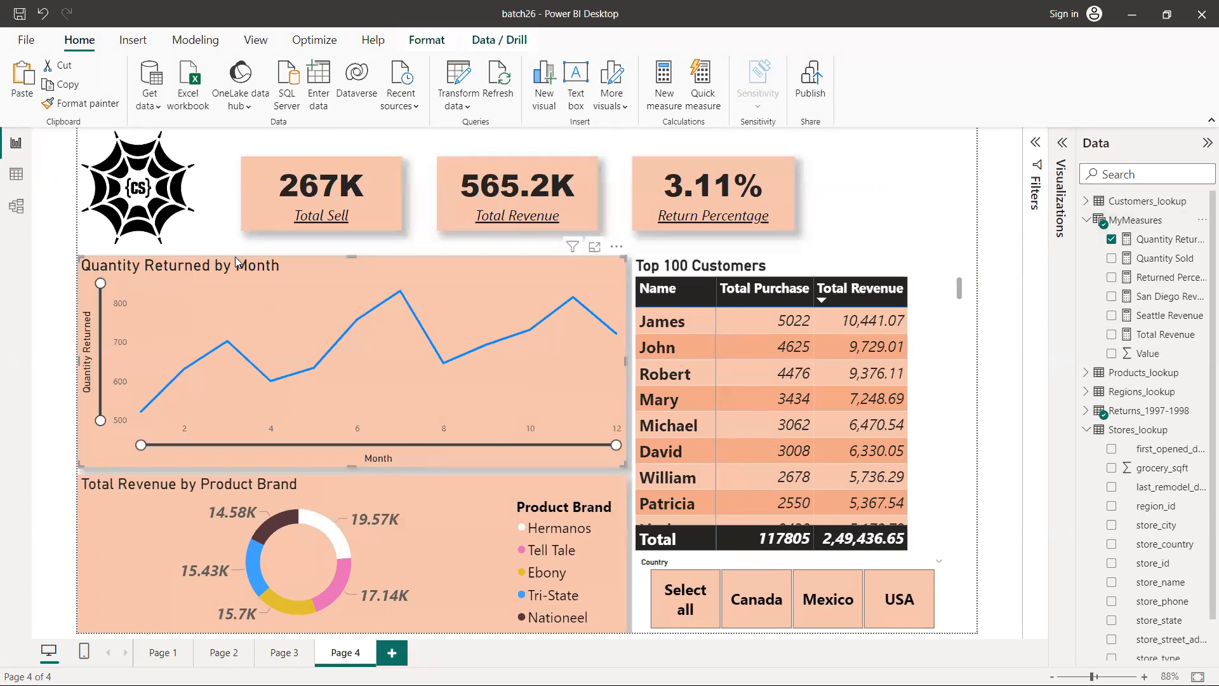
{"action": "mouse_move", "coordinate": [1083, 240]}
{"action": "left_mouse_down"}
{"action": "mouse_move", "coordinate": [1166, 223]}
{"action": "mouse_move", "coordinate": [1214, 274]}
{"action": "mouse_move", "coordinate": [1213, 348]}
{"action": "mouse_move", "coordinate": [1105, 361]}
{"action": "mouse_move", "coordinate": [1076, 325]}
{"action": "mouse_move", "coordinate": [1104, 229]}
{"action": "left_mouse_up"}
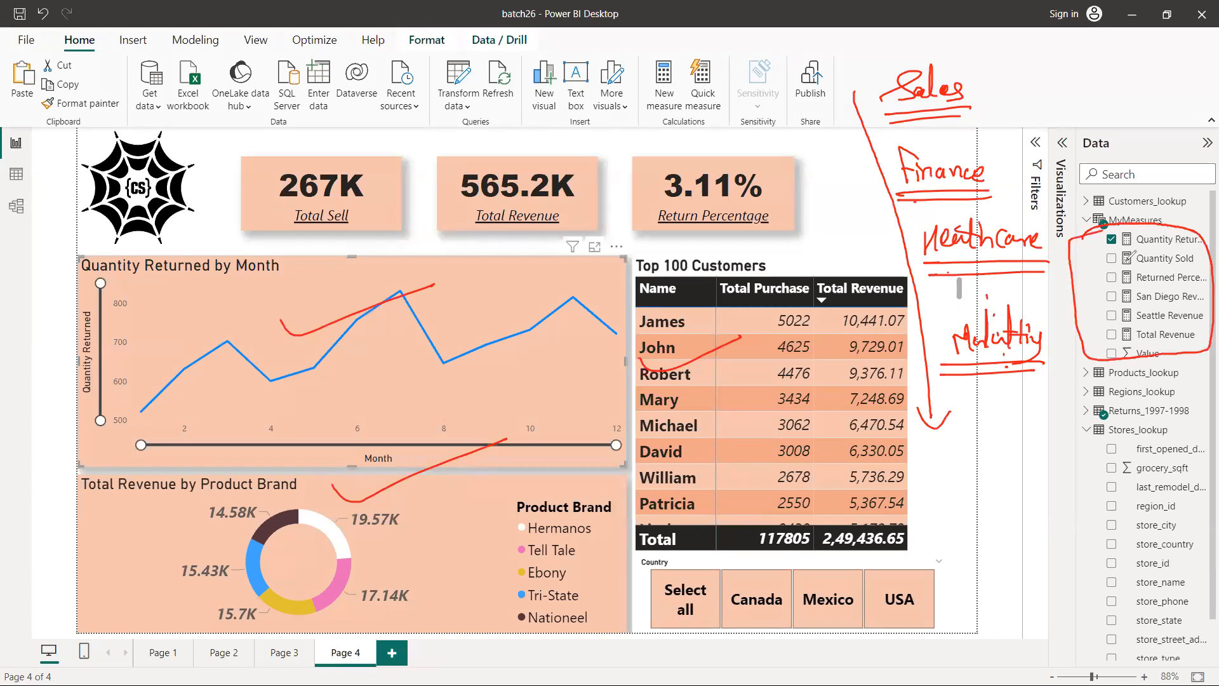
{"action": "mouse_move", "coordinate": [1119, 98]}
{"action": "left_mouse_down"}
{"action": "mouse_move", "coordinate": [1128, 210]}
{"action": "mouse_move", "coordinate": [1143, 198]}
{"action": "left_mouse_up"}
{"action": "left_click_drag", "start_coordinate": [1068, 65], "coordinate": [1080, 64]}
{"action": "mouse_move", "coordinate": [1089, 88]}
{"action": "left_mouse_down"}
{"action": "mouse_move", "coordinate": [1091, 70]}
{"action": "mouse_move", "coordinate": [1124, 89]}
{"action": "mouse_move", "coordinate": [1132, 74]}
{"action": "mouse_move", "coordinate": [1147, 94]}
{"action": "mouse_move", "coordinate": [1063, 101]}
{"action": "left_mouse_up"}
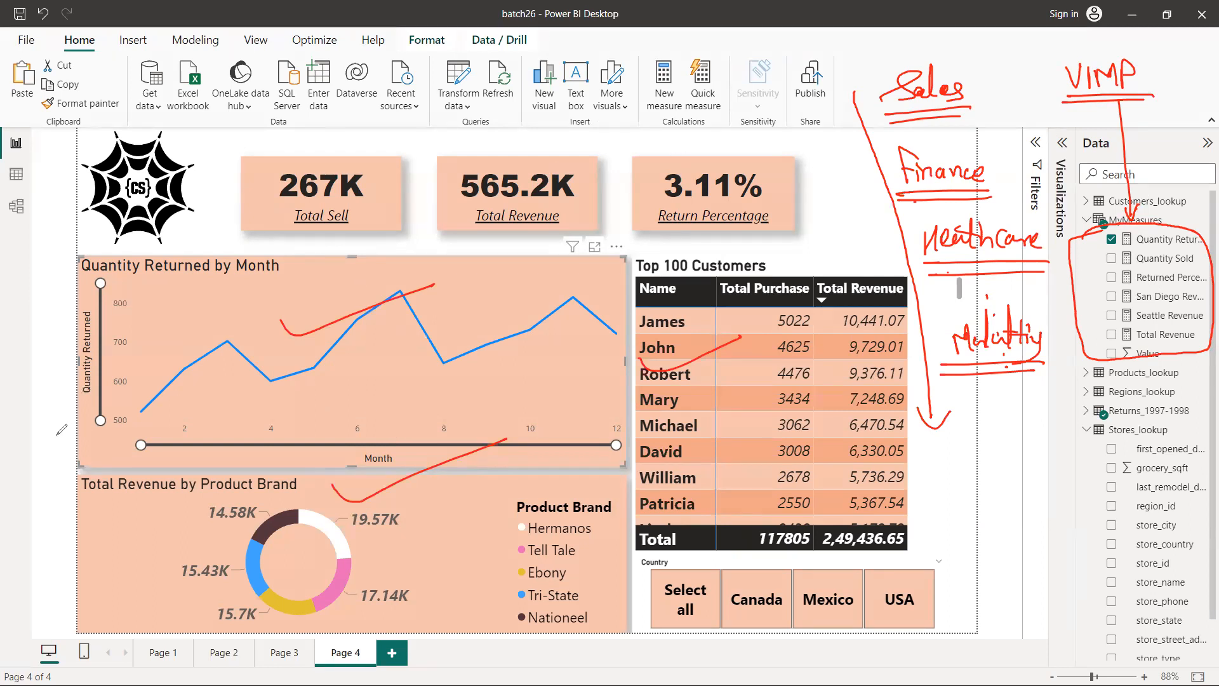
{"action": "left_click", "coordinate": [71, 451]}
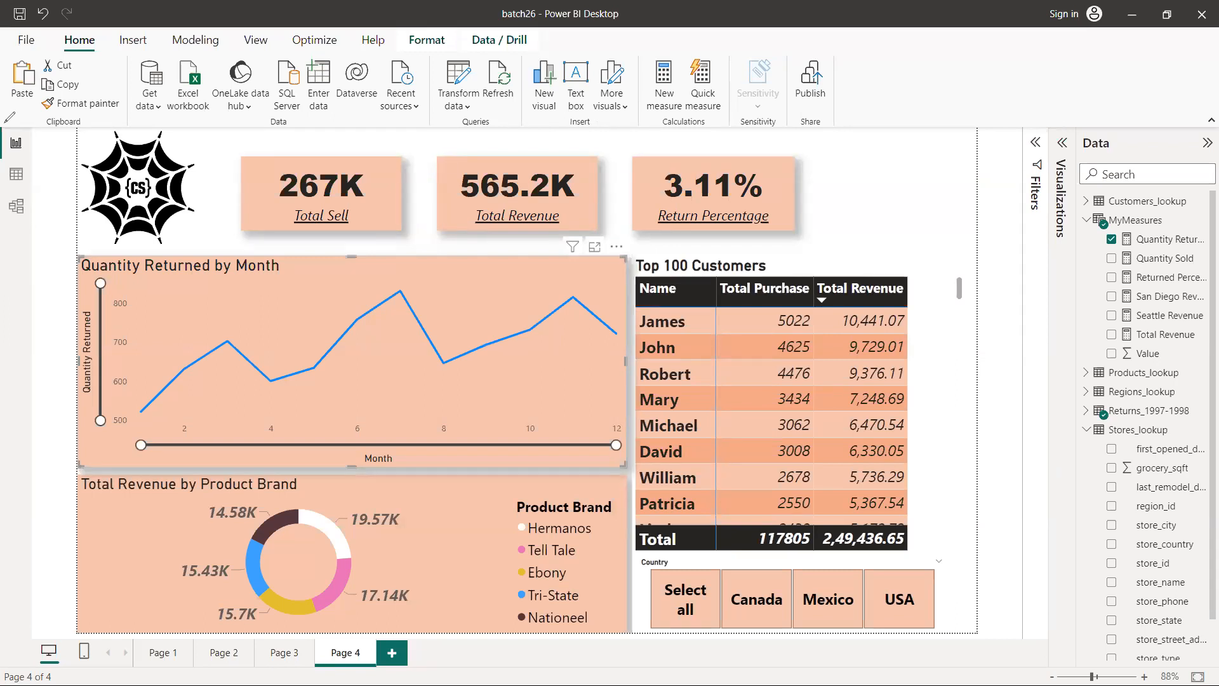
Shift the Top 100 Customers table slightly to the right, away from the line chart, and deselect it
{"action": "left_click", "coordinate": [791, 332]}
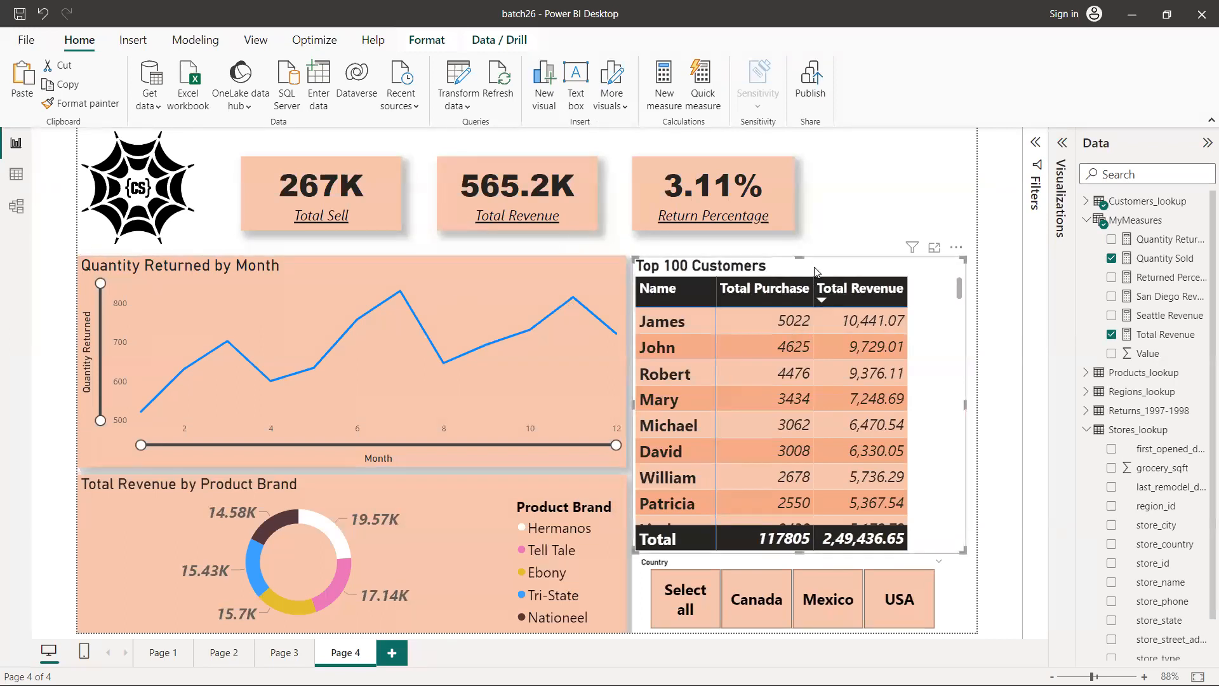
{"action": "left_click_drag", "start_coordinate": [828, 274], "coordinate": [838, 274]}
{"action": "left_click", "coordinate": [867, 200]}
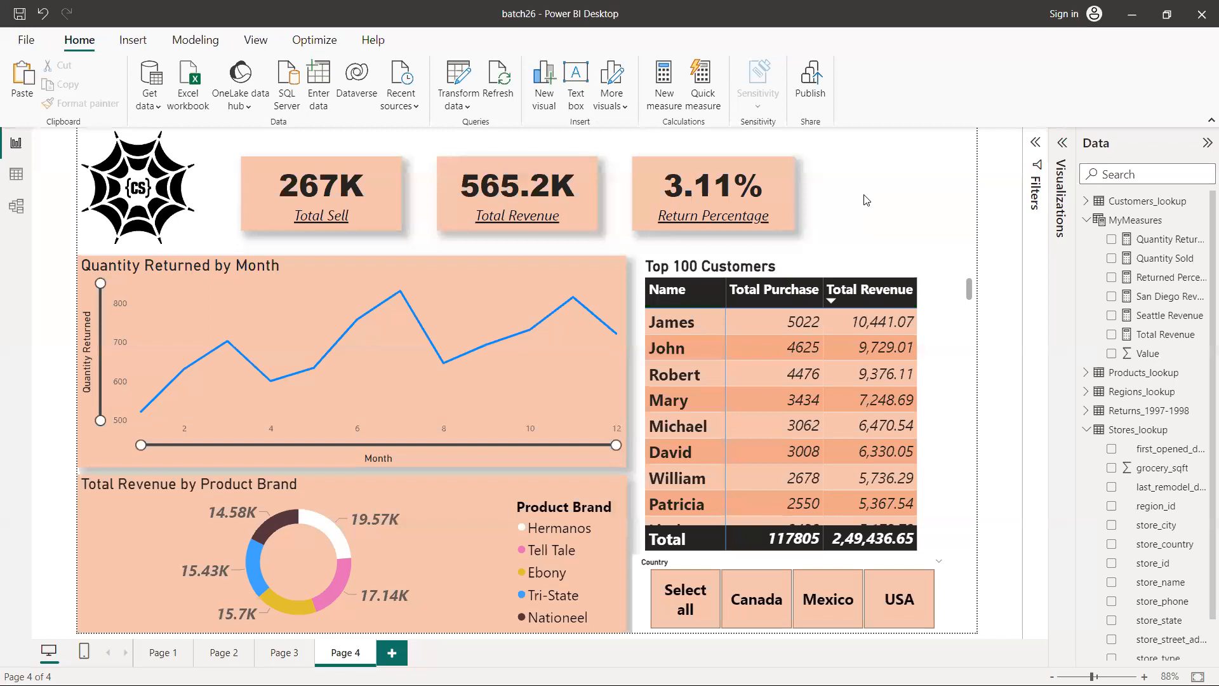
Handwrite a numbered, bracketed list on the screen: 1 Healthcare, 2 Finance, 3 Sales/Marketing, 4 HR, adding underlines and a tick beside HR
{"action": "left_click_drag", "start_coordinate": [843, 86], "coordinate": [847, 79]}
{"action": "left_click_drag", "start_coordinate": [857, 89], "coordinate": [861, 105]}
{"action": "mouse_move", "coordinate": [903, 75]}
{"action": "left_mouse_down"}
{"action": "mouse_move", "coordinate": [912, 93]}
{"action": "mouse_move", "coordinate": [926, 71]}
{"action": "mouse_move", "coordinate": [962, 95]}
{"action": "mouse_move", "coordinate": [848, 131]}
{"action": "mouse_move", "coordinate": [854, 141]}
{"action": "mouse_move", "coordinate": [892, 124]}
{"action": "mouse_move", "coordinate": [972, 141]}
{"action": "mouse_move", "coordinate": [897, 153]}
{"action": "mouse_move", "coordinate": [851, 188]}
{"action": "mouse_move", "coordinate": [829, 181]}
{"action": "mouse_move", "coordinate": [933, 189]}
{"action": "mouse_move", "coordinate": [967, 163]}
{"action": "mouse_move", "coordinate": [997, 190]}
{"action": "mouse_move", "coordinate": [1011, 193]}
{"action": "mouse_move", "coordinate": [1032, 166]}
{"action": "mouse_move", "coordinate": [1050, 185]}
{"action": "left_mouse_up"}
{"action": "mouse_move", "coordinate": [844, 219]}
{"action": "left_mouse_down"}
{"action": "mouse_move", "coordinate": [849, 249]}
{"action": "mouse_move", "coordinate": [845, 213]}
{"action": "mouse_move", "coordinate": [931, 253]}
{"action": "left_mouse_up"}
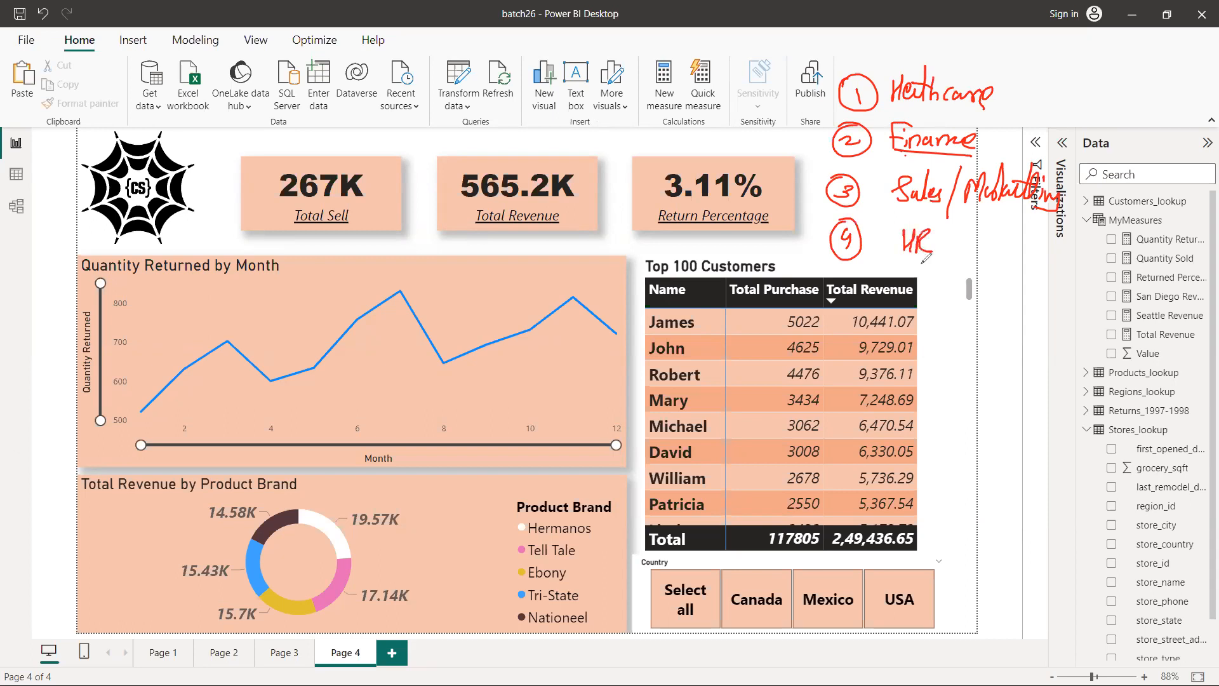
{"action": "left_click_drag", "start_coordinate": [894, 208], "coordinate": [938, 205]}
{"action": "left_click_drag", "start_coordinate": [894, 255], "coordinate": [1090, 242]}
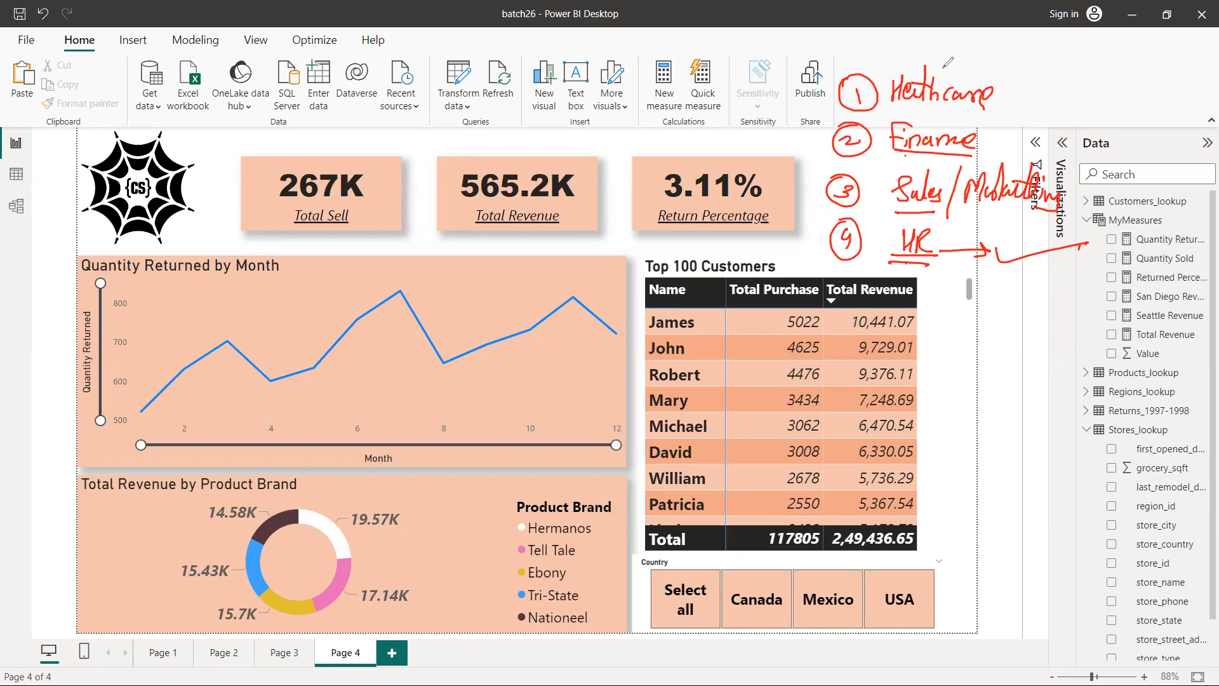
{"action": "mouse_move", "coordinate": [828, 63]}
{"action": "left_mouse_down"}
{"action": "mouse_move", "coordinate": [799, 78]}
{"action": "mouse_move", "coordinate": [801, 242]}
{"action": "mouse_move", "coordinate": [821, 277]}
{"action": "left_mouse_up"}
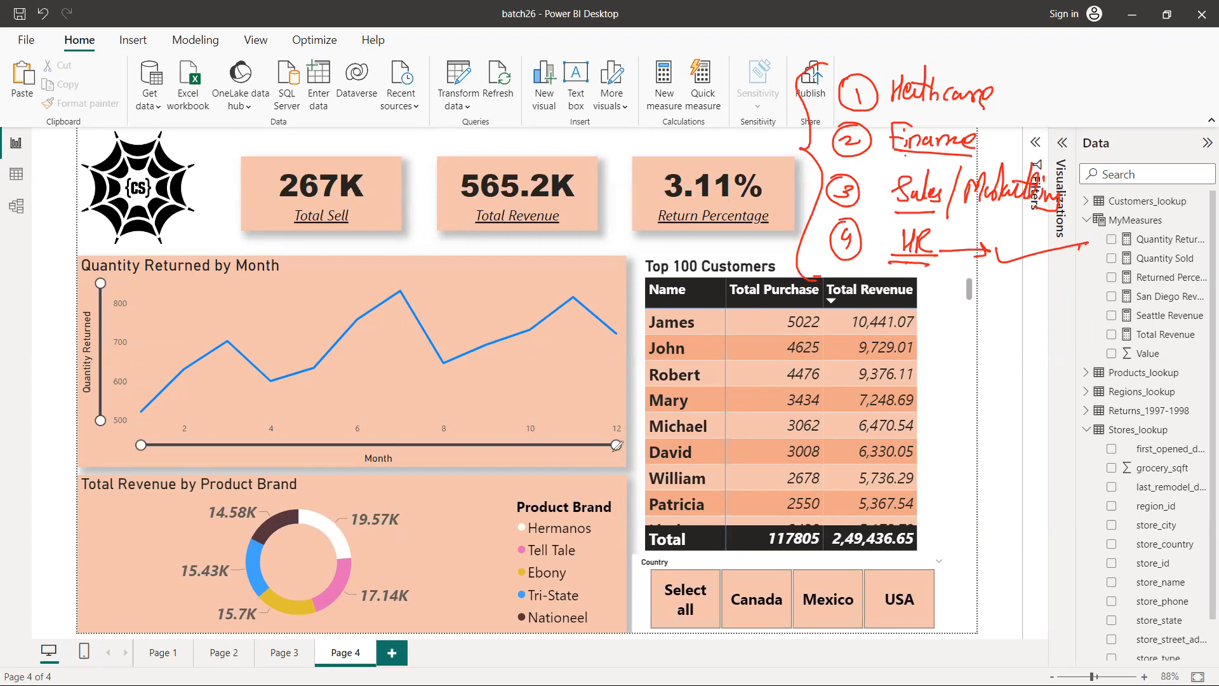
Draw an arrow down to the MyMeasures fields and handwrite an underlined Resume note with an arrow towards the numbered list
{"action": "left_click_drag", "start_coordinate": [1154, 159], "coordinate": [1154, 226]}
{"action": "left_click_drag", "start_coordinate": [1146, 214], "coordinate": [1165, 216]}
{"action": "left_click_drag", "start_coordinate": [1067, 48], "coordinate": [1068, 69]}
{"action": "left_click_drag", "start_coordinate": [1069, 43], "coordinate": [1081, 65]}
{"action": "mouse_move", "coordinate": [1086, 58]}
{"action": "left_mouse_down"}
{"action": "mouse_move", "coordinate": [1098, 66]}
{"action": "mouse_move", "coordinate": [1089, 76]}
{"action": "left_mouse_up"}
{"action": "mouse_move", "coordinate": [1095, 59]}
{"action": "left_mouse_down"}
{"action": "mouse_move", "coordinate": [1117, 58]}
{"action": "mouse_move", "coordinate": [1137, 81]}
{"action": "mouse_move", "coordinate": [1058, 67]}
{"action": "left_mouse_up"}
{"action": "mouse_move", "coordinate": [1132, 97]}
{"action": "left_mouse_down"}
{"action": "mouse_move", "coordinate": [1052, 75]}
{"action": "mouse_move", "coordinate": [1064, 87]}
{"action": "mouse_move", "coordinate": [1036, 94]}
{"action": "mouse_move", "coordinate": [1053, 104]}
{"action": "left_mouse_up"}
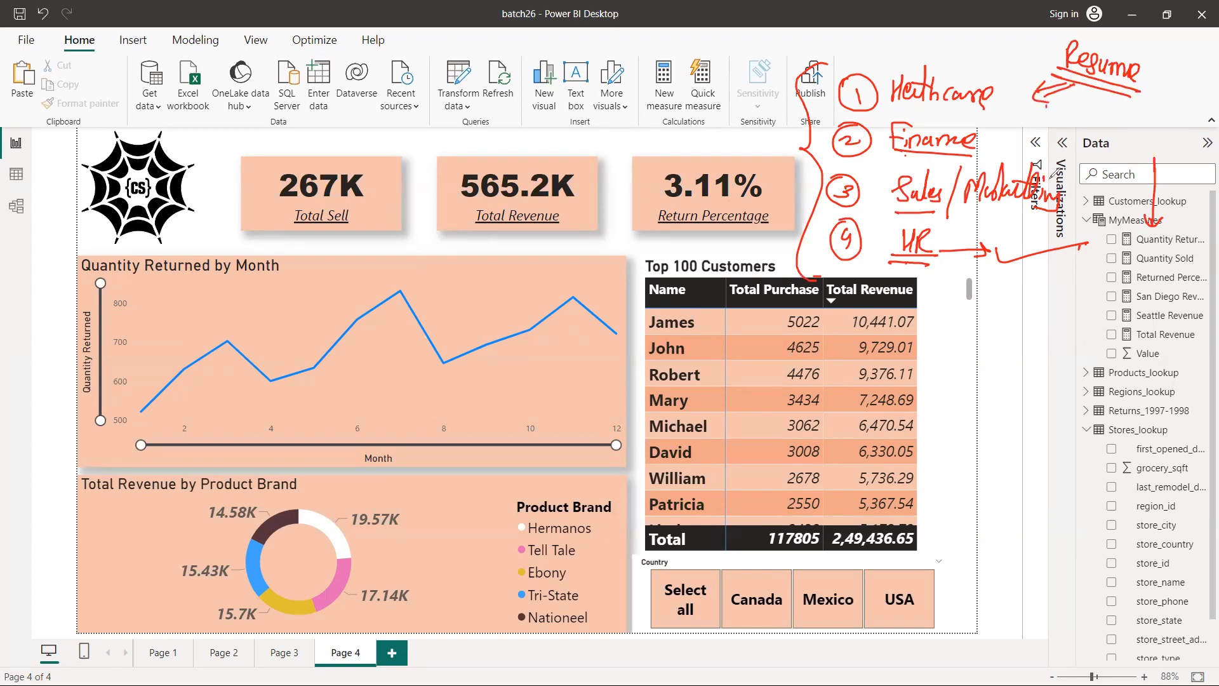